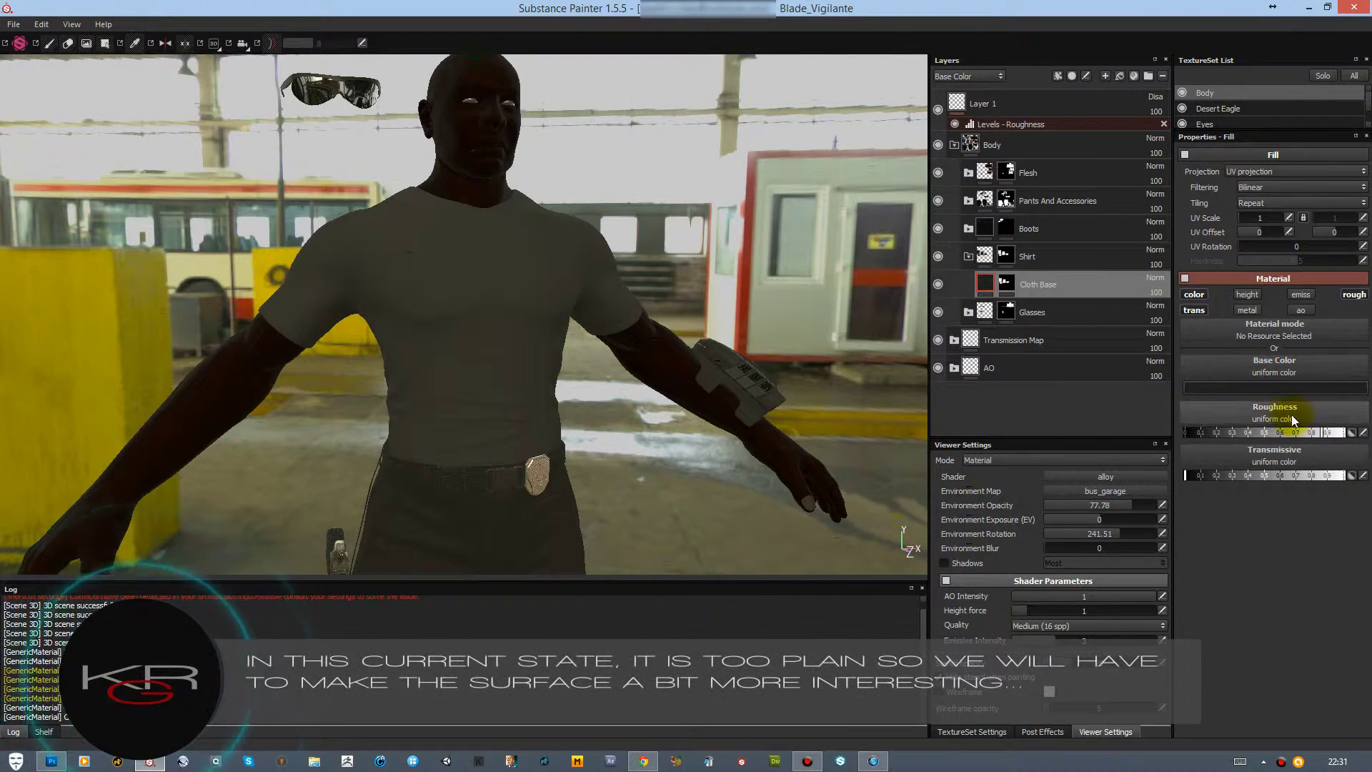
Lower the roughness of the shirt's Cloth Base fill layer slightly
{"action": "left_click", "coordinate": [1363, 432]}
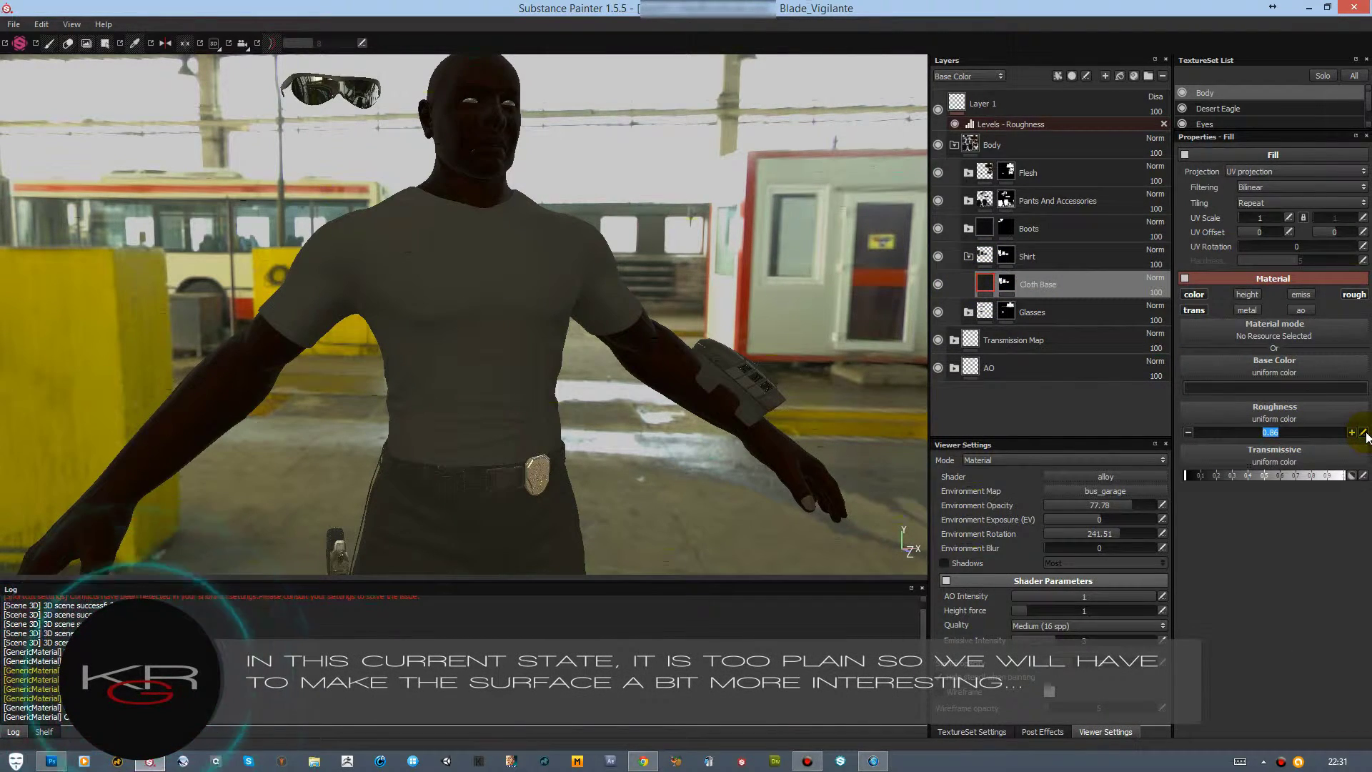
{"action": "left_click", "coordinate": [833, 299]}
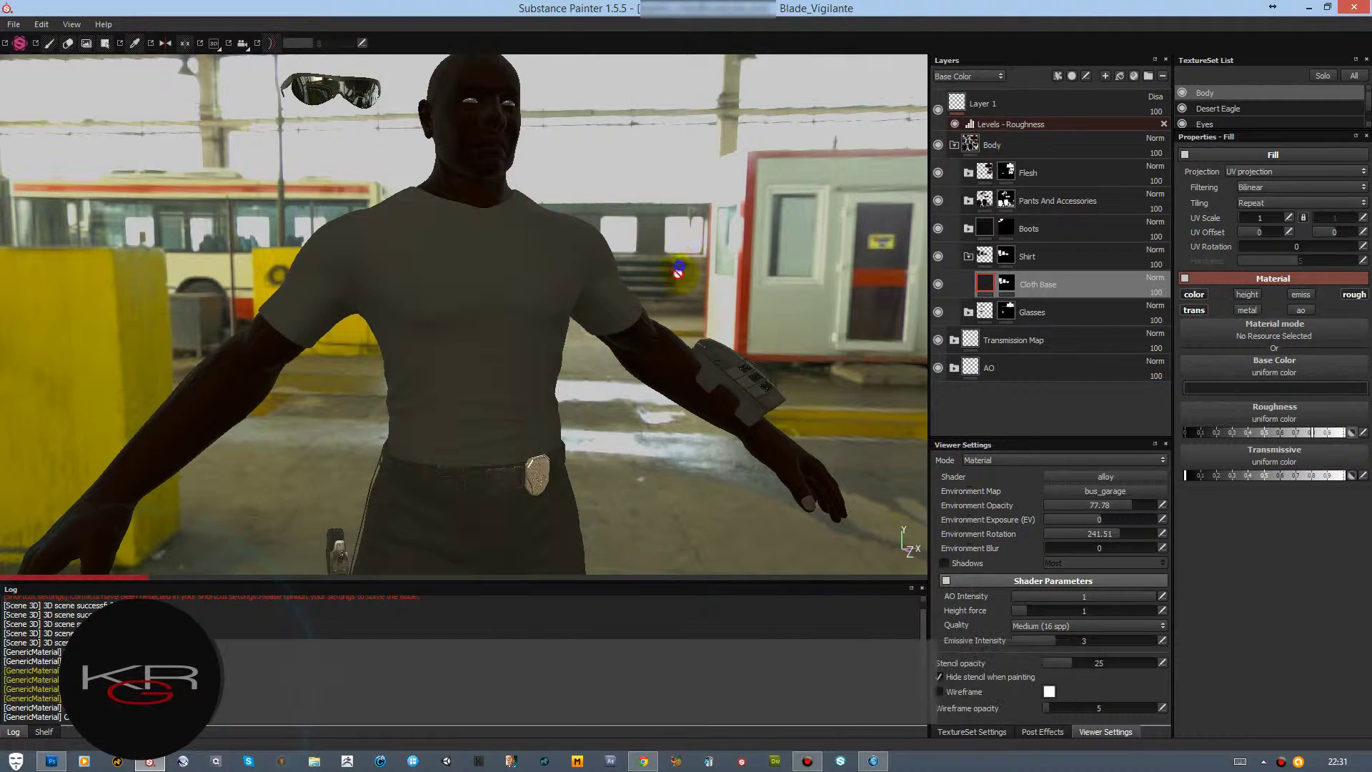
Examine the plain shirt surface on the character in both the base color and the material view
{"action": "scroll", "coordinate": [708, 289], "scroll_direction": "up", "scroll_amount": 3}
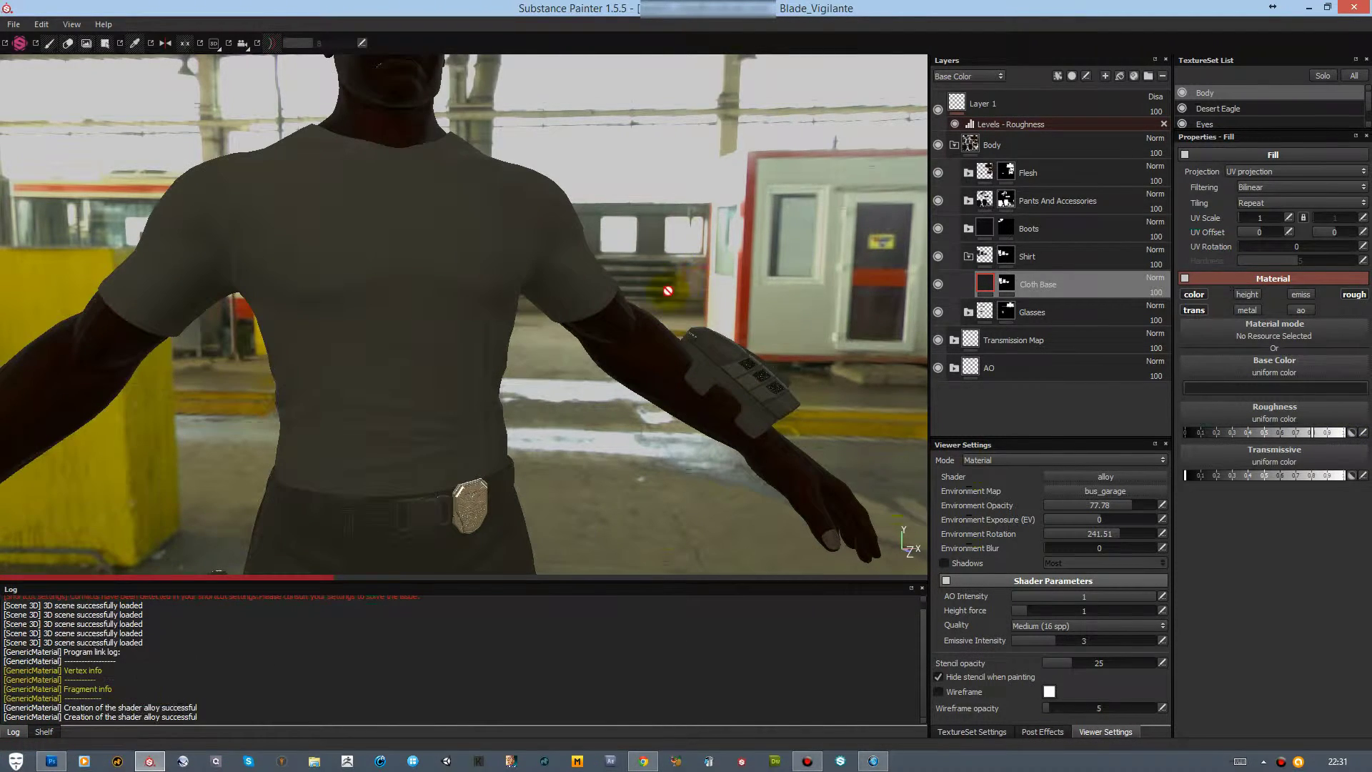
{"action": "left_click_drag", "start_coordinate": [668, 291], "coordinate": [573, 272], "text": "alt"}
{"action": "middle_click_drag", "start_coordinate": [572, 272], "coordinate": [644, 324], "text": "alt"}
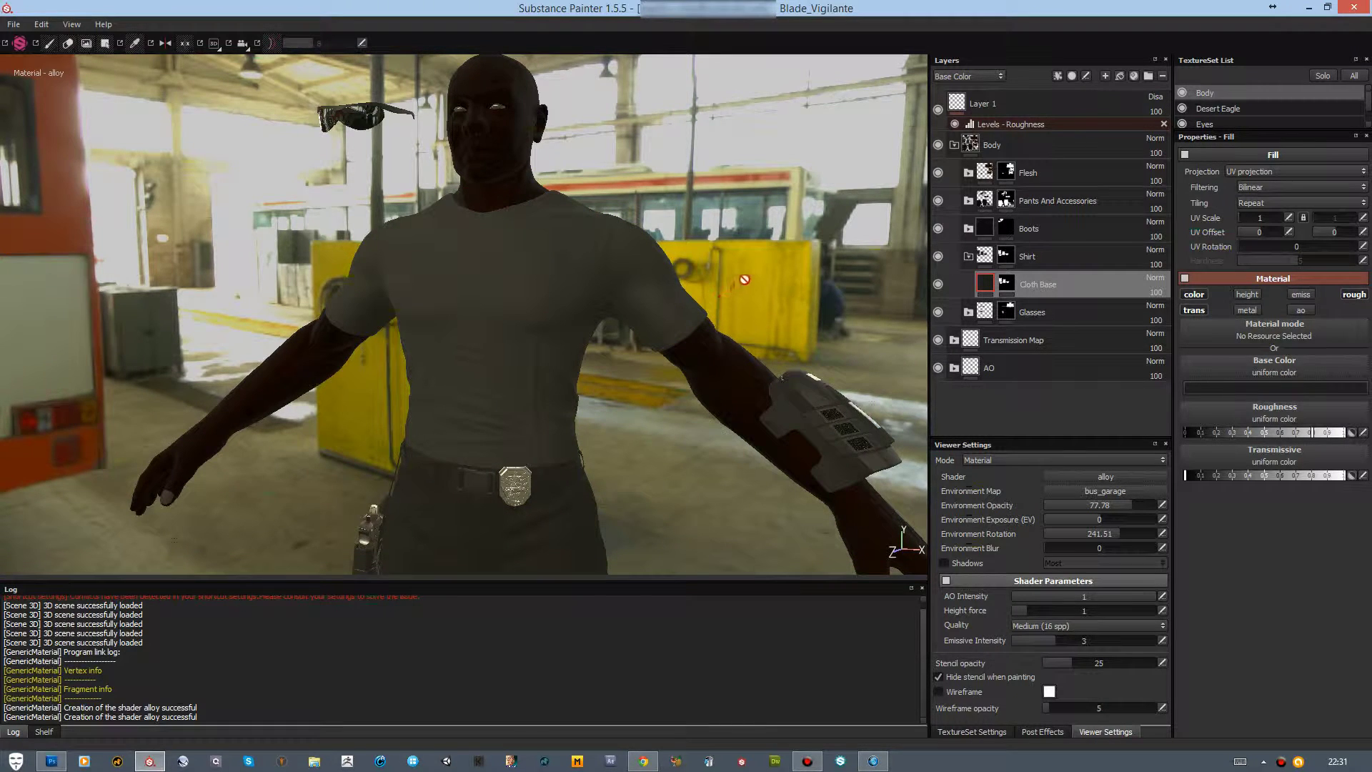
{"action": "key", "text": "b"}
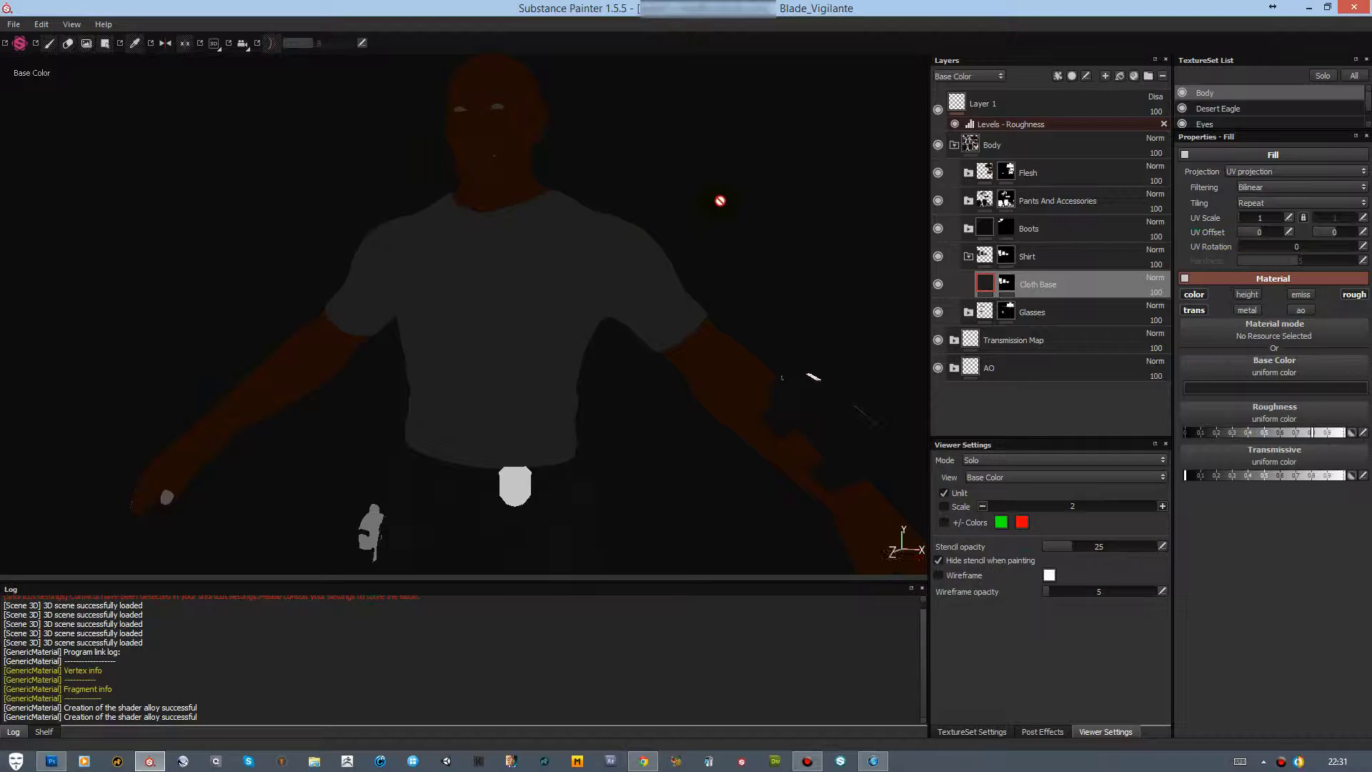
{"action": "key", "text": "m"}
{"action": "right_click_drag", "start_coordinate": [724, 196], "coordinate": [671, 236], "text": "alt"}
{"action": "left_click_drag", "start_coordinate": [672, 236], "coordinate": [643, 286], "text": "alt"}
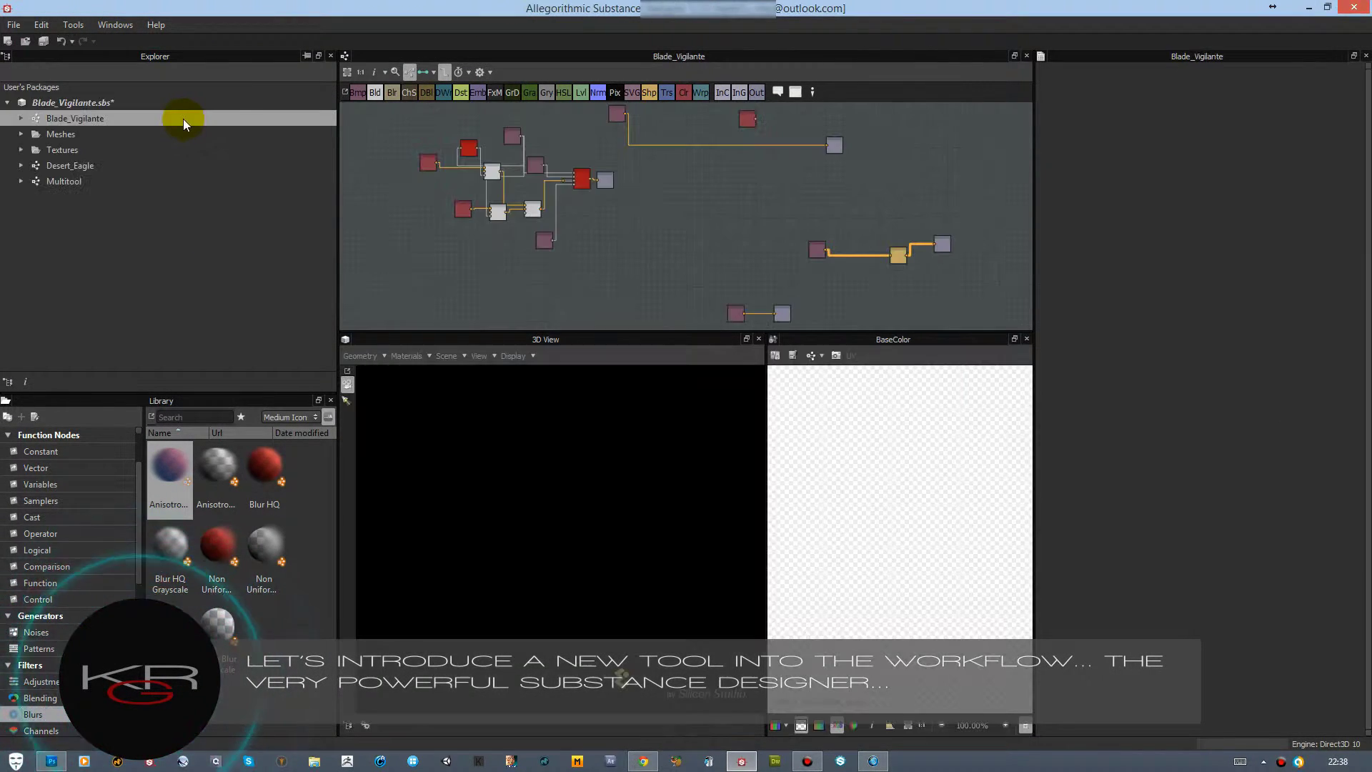
In Substance Designer, create a new empty substance graph named Bleached Shirt, sized 4096 x 4096 px
{"action": "left_click", "coordinate": [16, 26]}
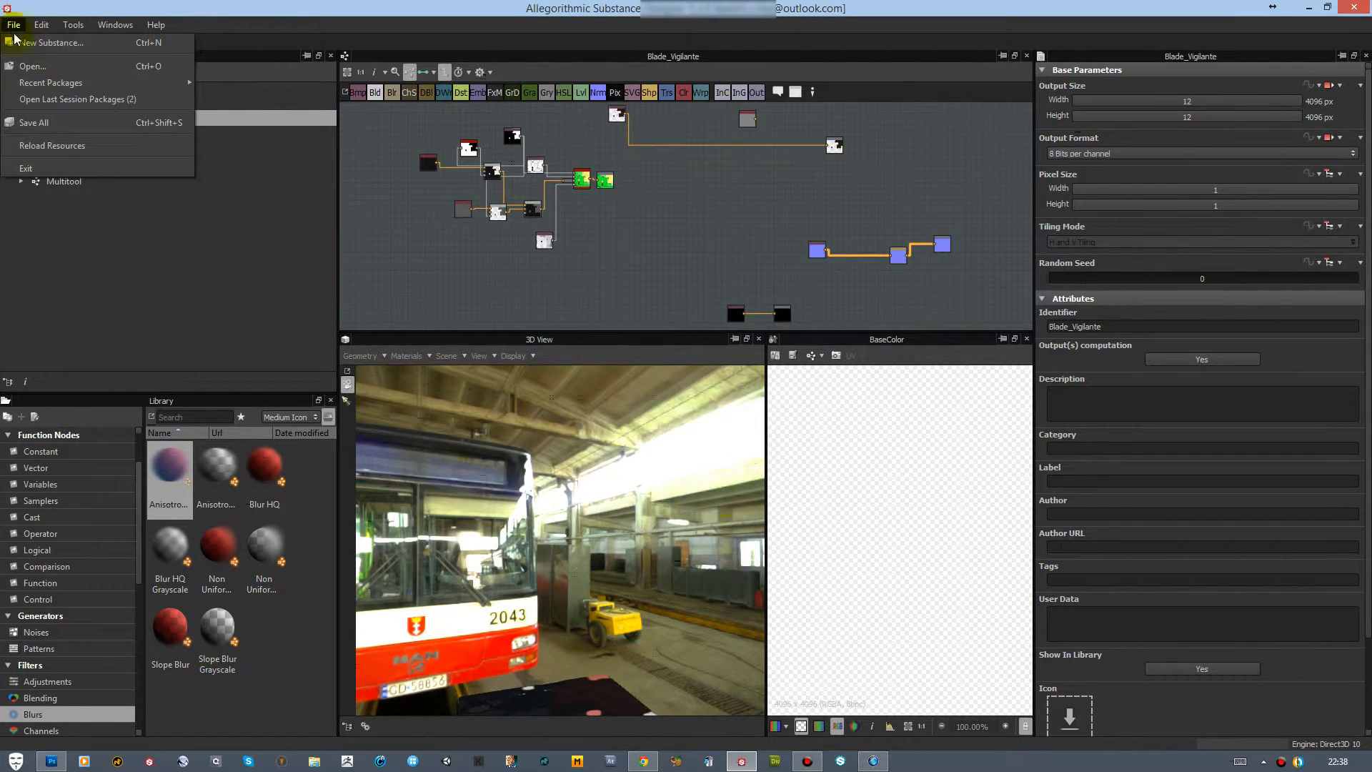
{"action": "left_click", "coordinate": [81, 252]}
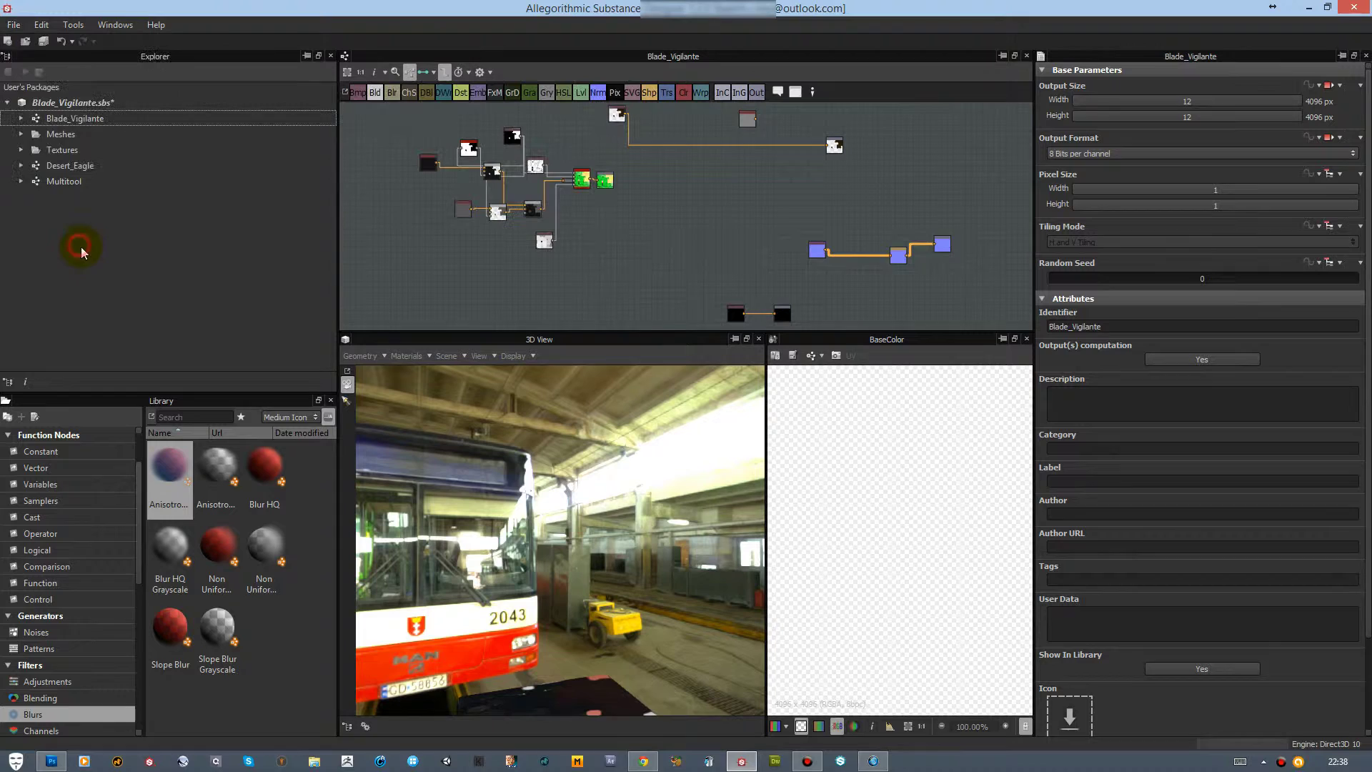
{"action": "left_click", "coordinate": [13, 25]}
{"action": "left_click", "coordinate": [26, 44]}
{"action": "type", "text": "Bleached Shirt"}
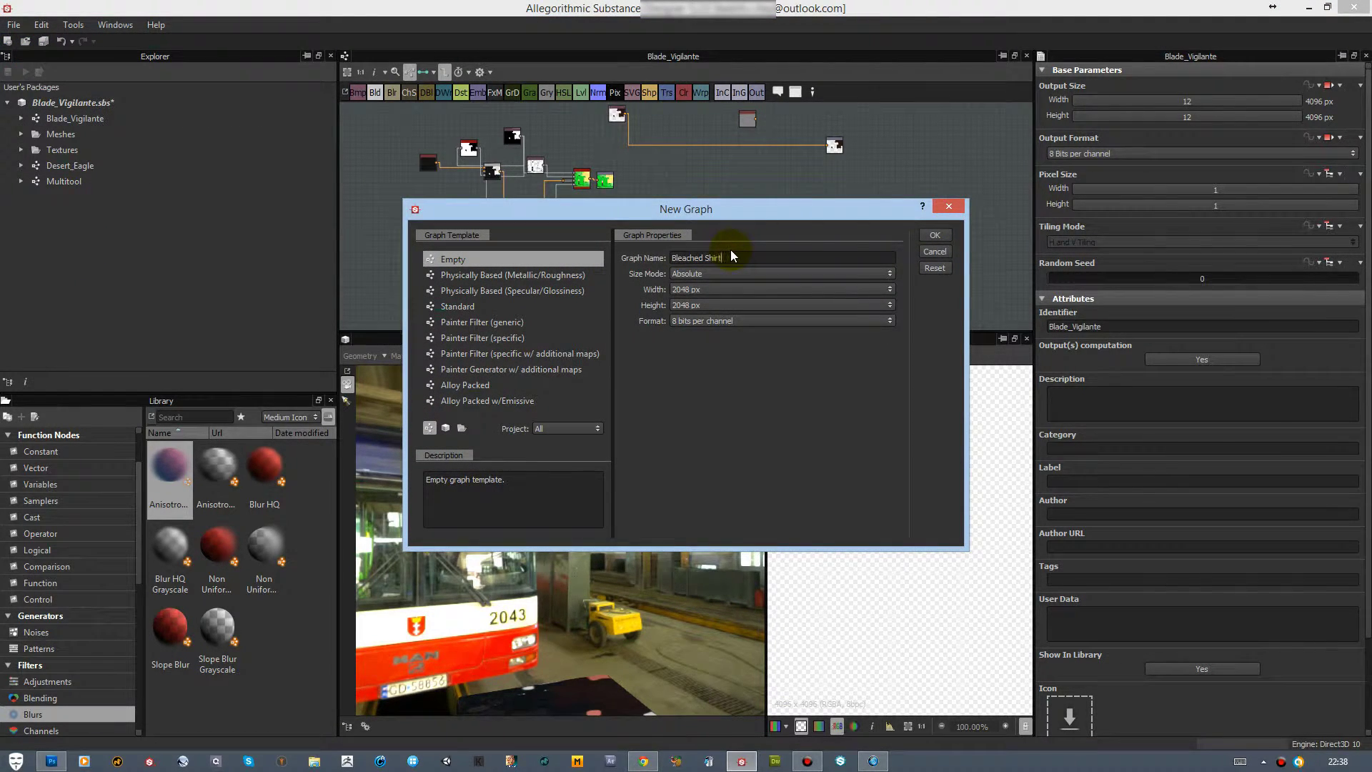
{"action": "left_click", "coordinate": [722, 289]}
{"action": "left_click", "coordinate": [697, 375]}
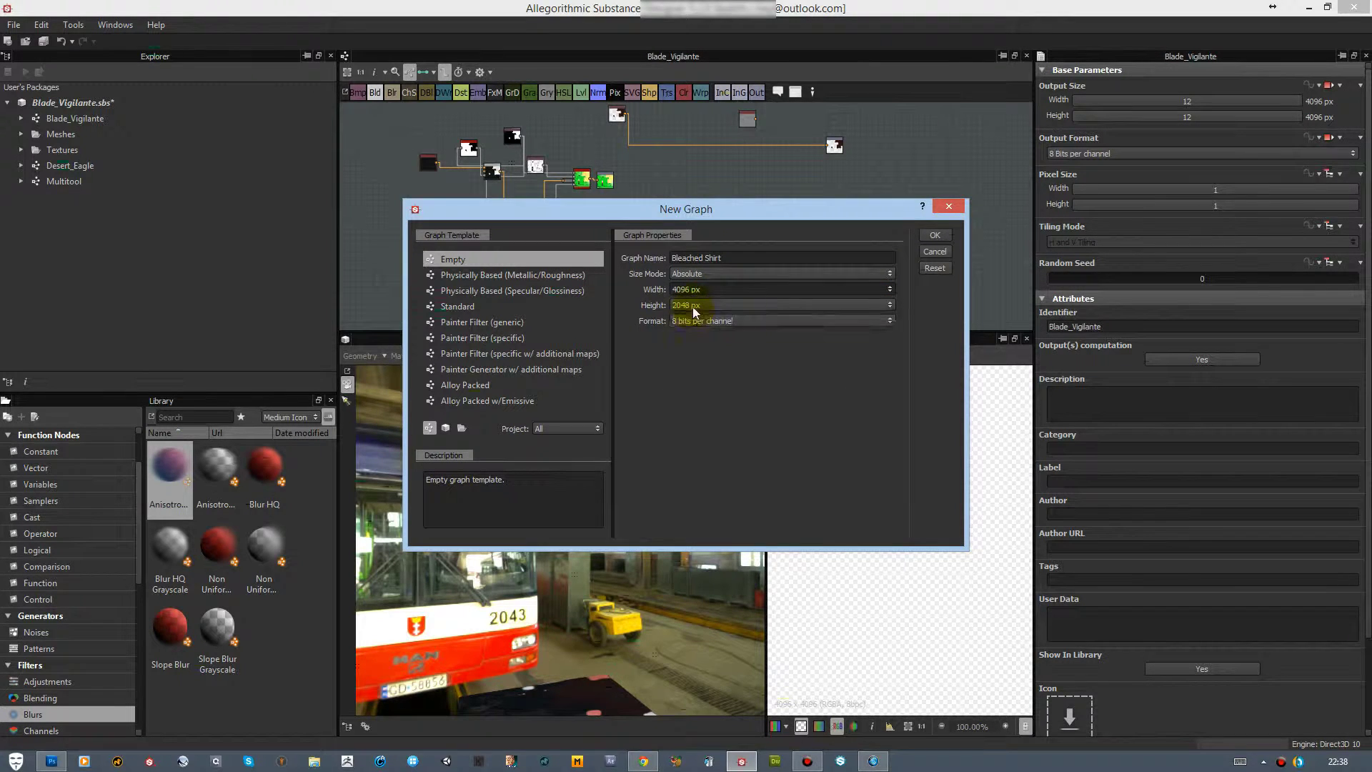
{"action": "left_click", "coordinate": [692, 305]}
{"action": "left_click", "coordinate": [687, 391]}
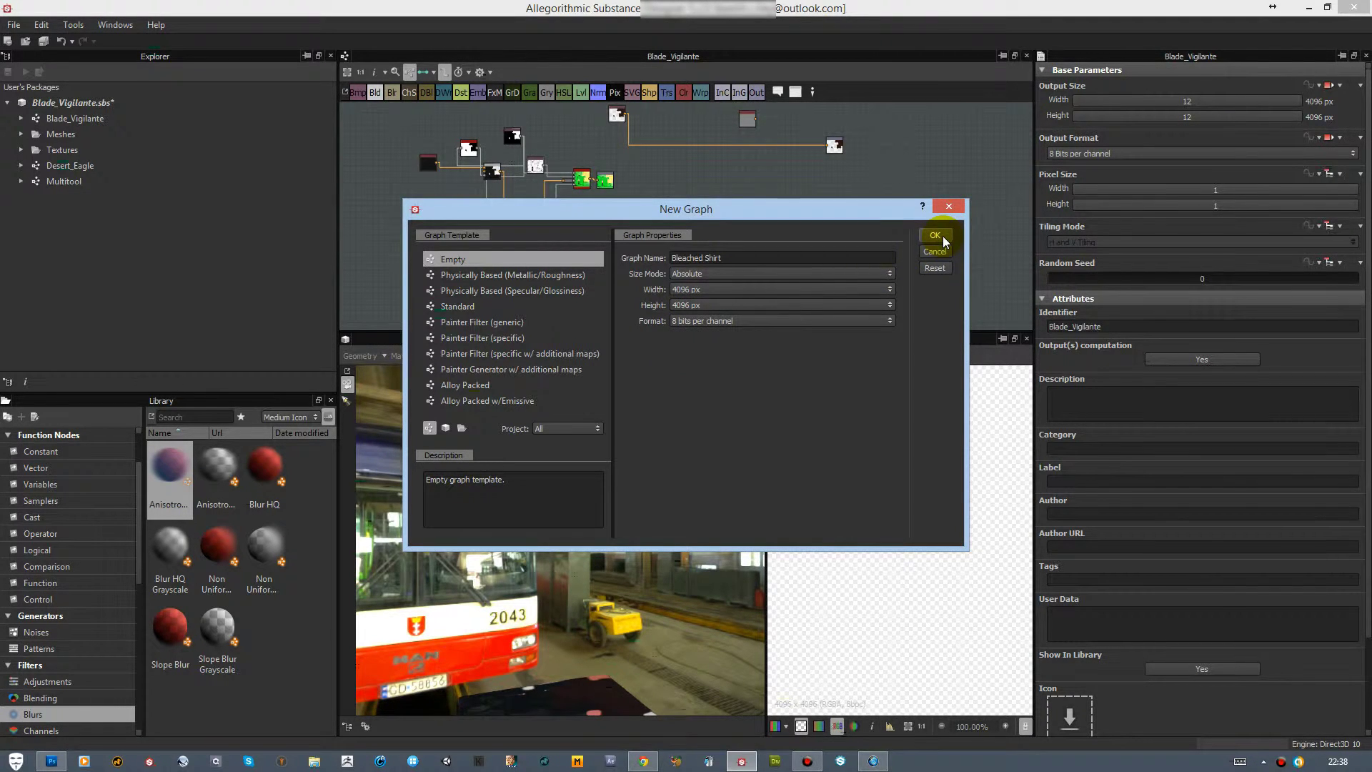
{"action": "left_click", "coordinate": [935, 235]}
Add an output node to the graph, with the identifier baseColor and the label Colour
{"action": "right_click", "coordinate": [693, 246]}
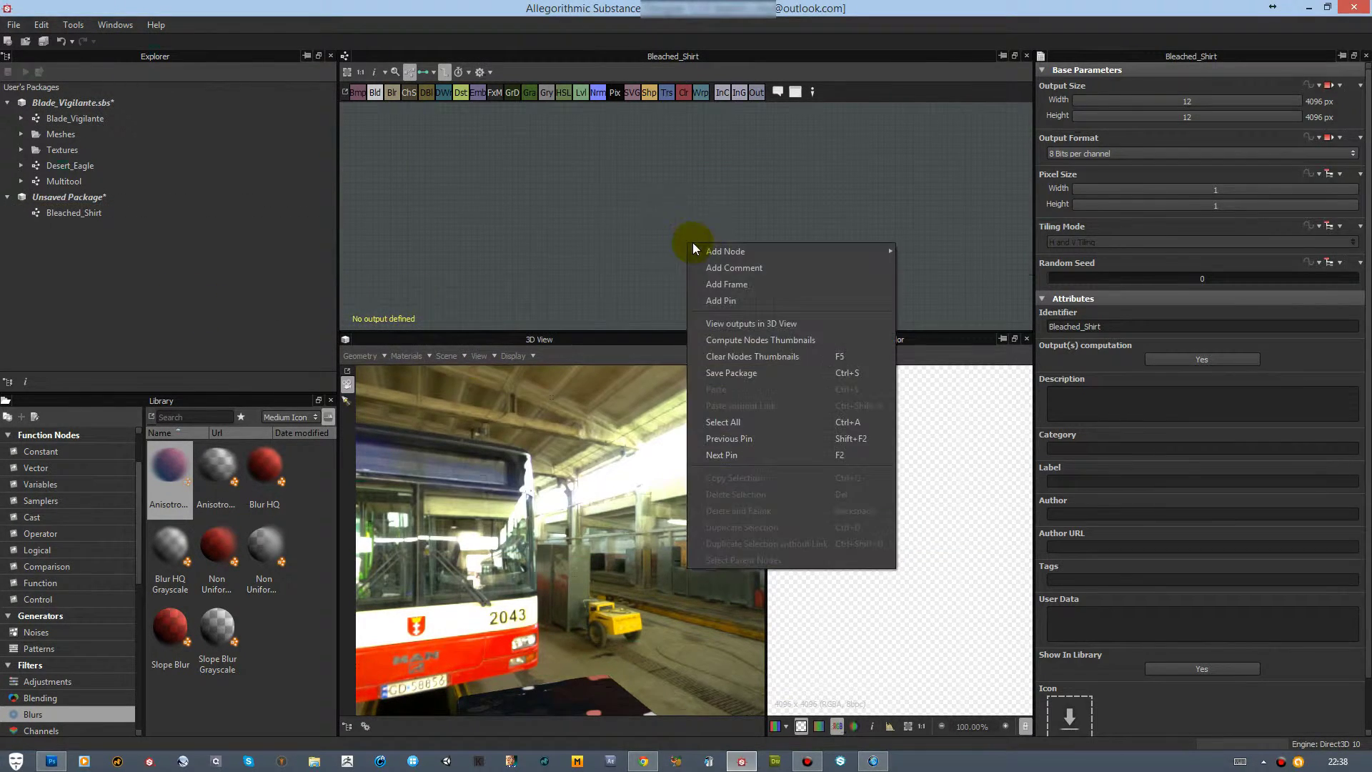
{"action": "mouse_move", "coordinate": [697, 247]}
{"action": "left_click", "coordinate": [914, 664]}
{"action": "double_click", "coordinate": [1076, 97]}
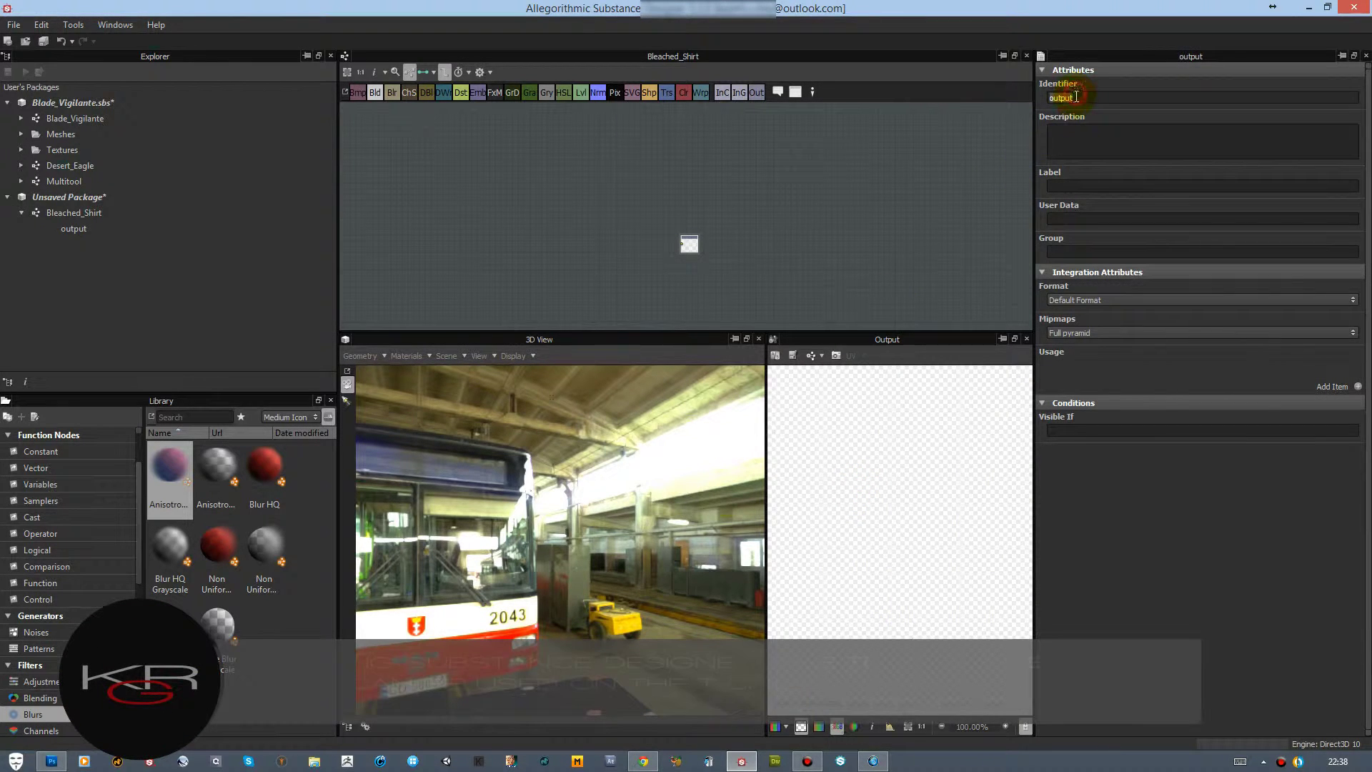
{"action": "type", "text": "baseColor"}
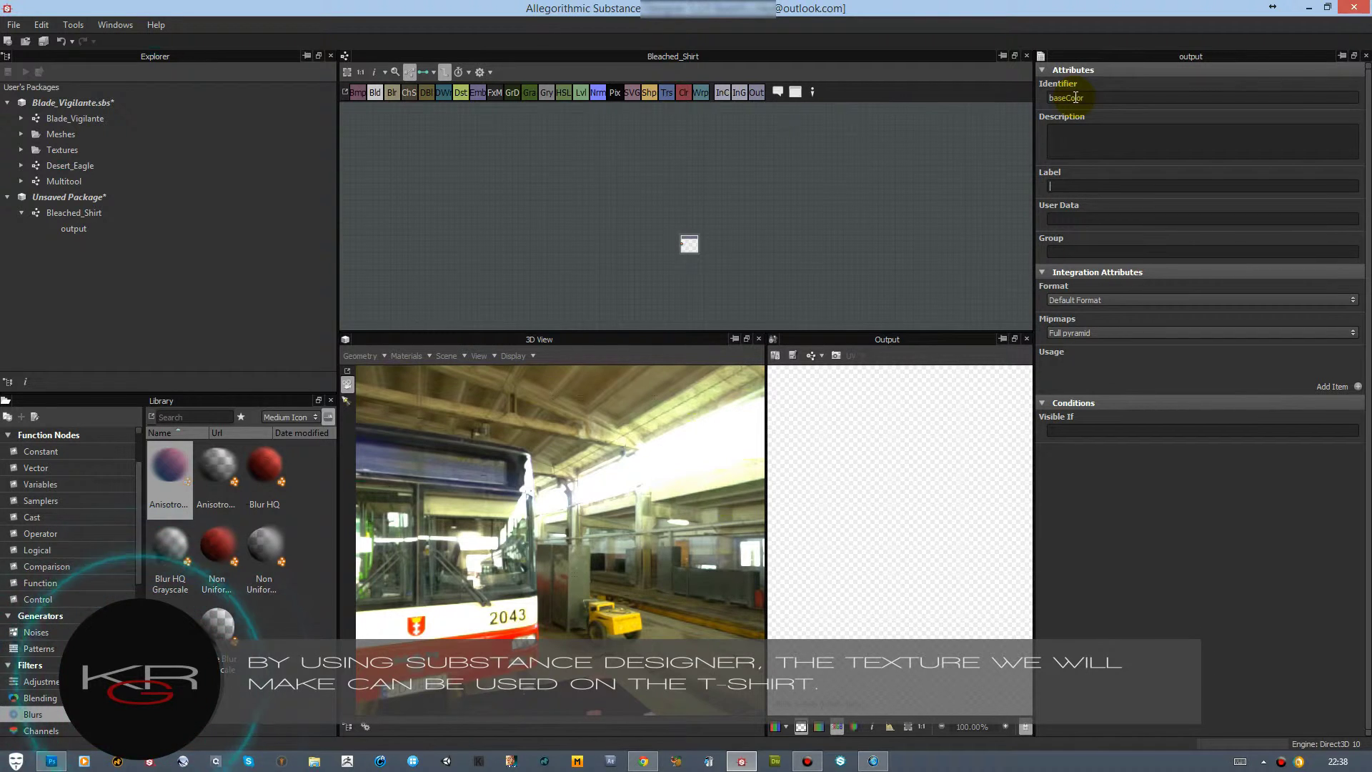
{"action": "key", "text": "Tab"}
{"action": "key", "text": "Tab"}
{"action": "type", "text": "Colour"}
{"action": "key", "text": "Tab"}
{"action": "key", "text": "Tab"}
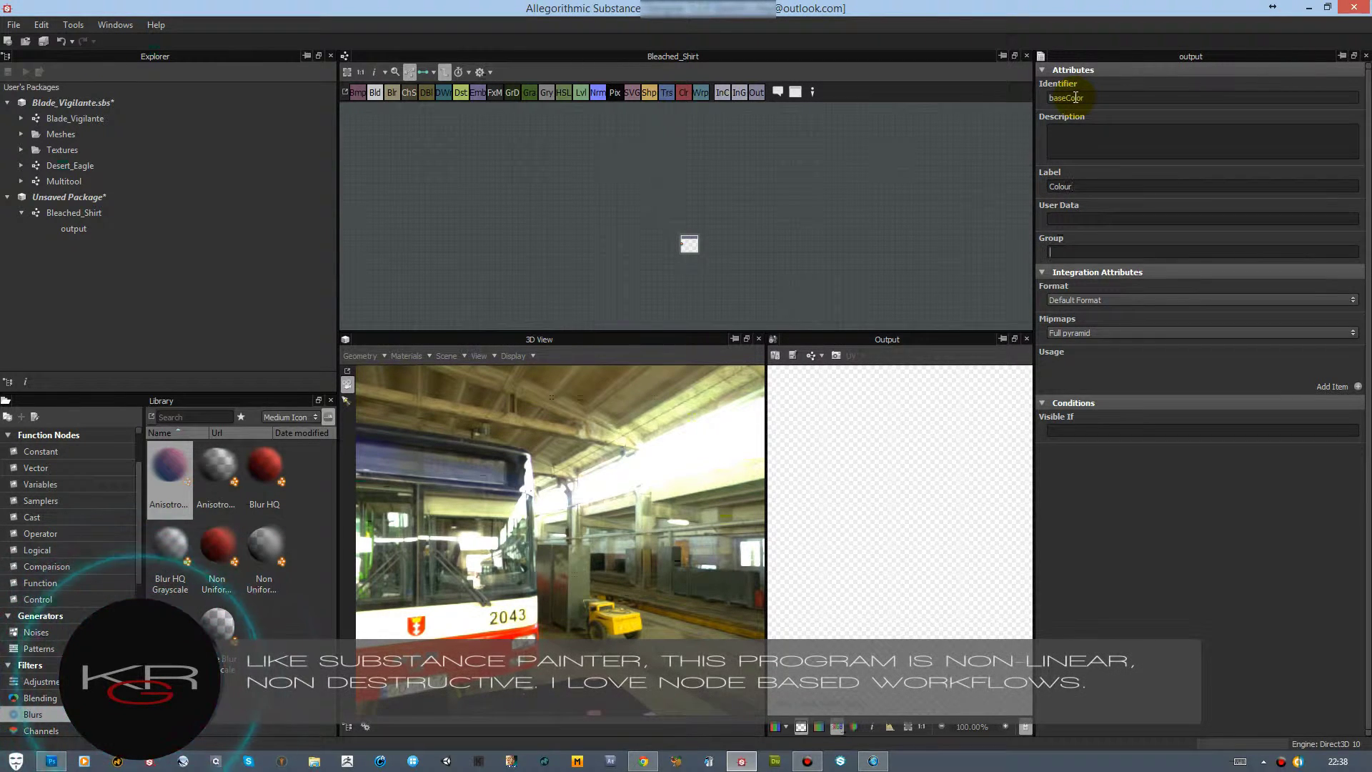
Add a usage entry to the output node and set it to baseColor
{"action": "left_click", "coordinate": [1358, 386]}
{"action": "left_click", "coordinate": [1258, 366]}
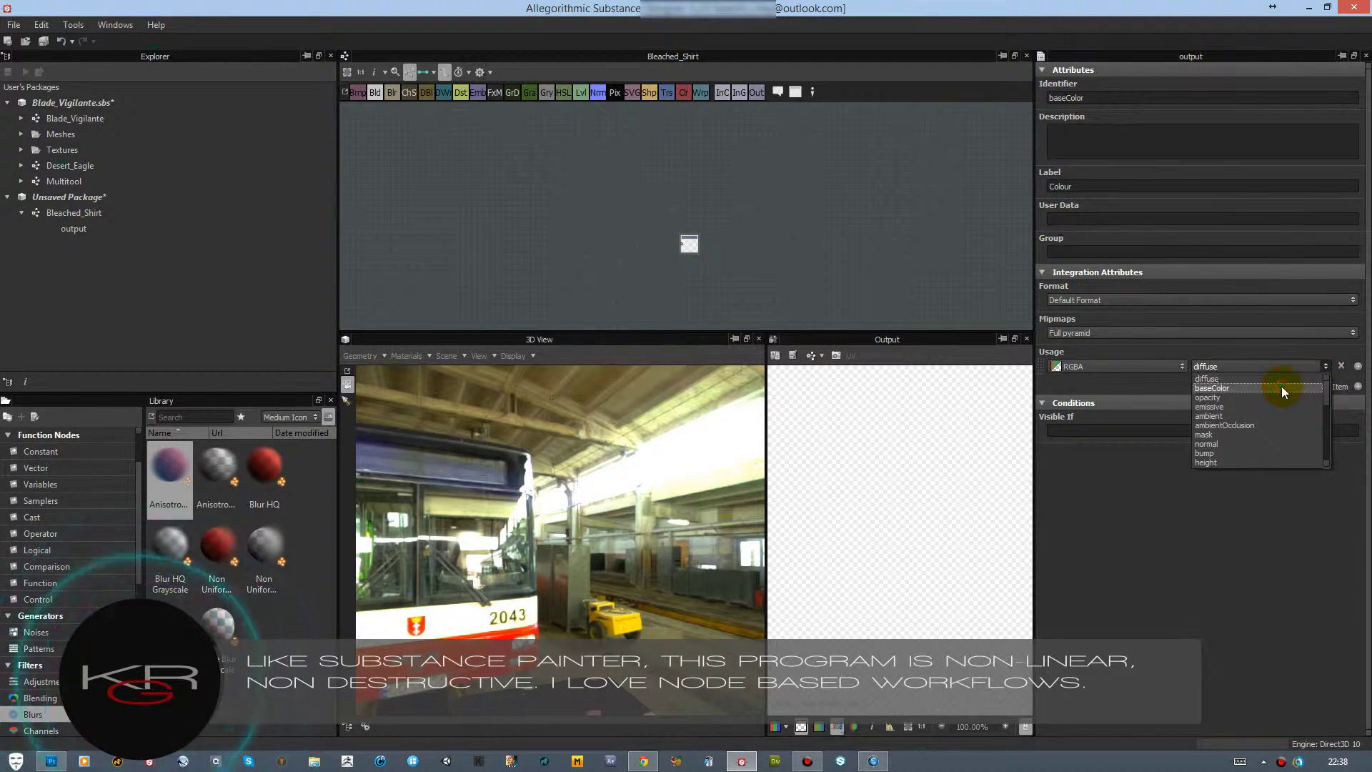
{"action": "left_click", "coordinate": [1279, 386]}
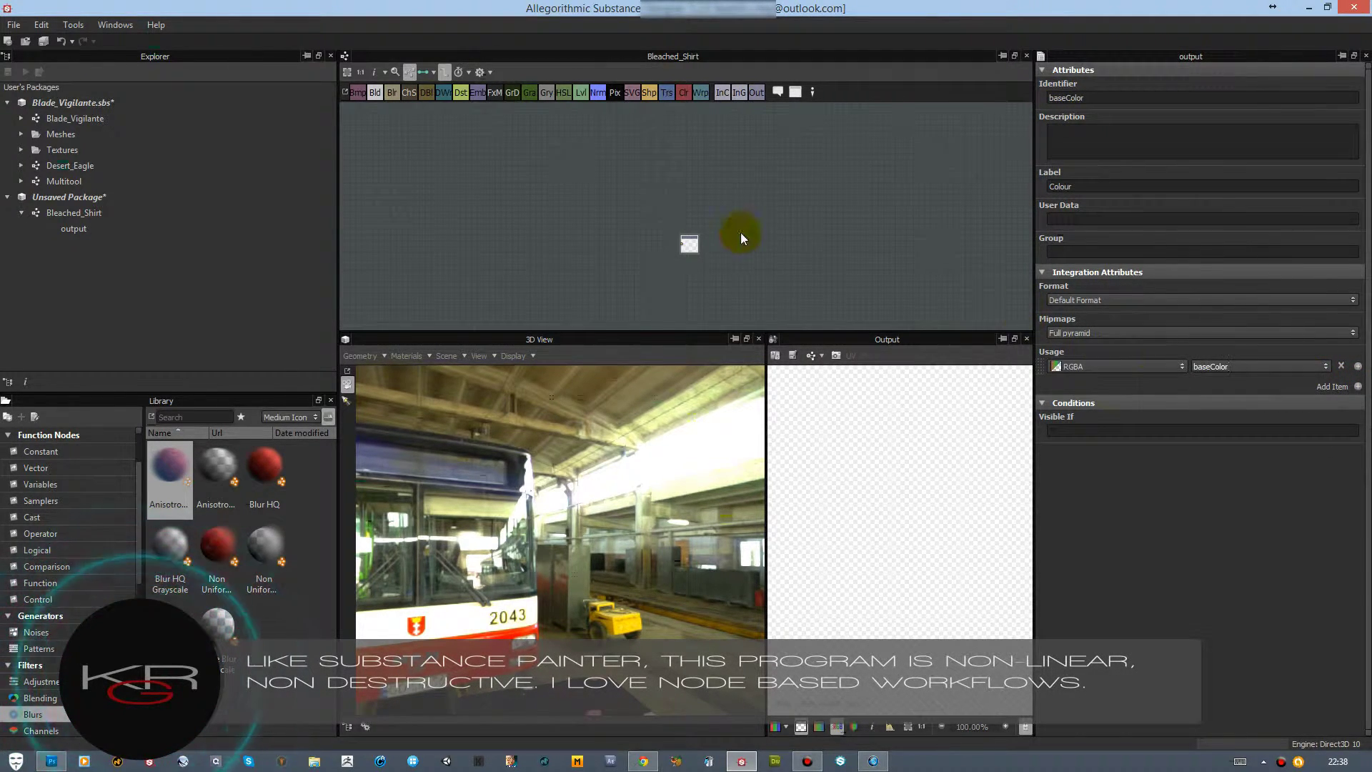
Load the Blade_Vigilante mesh in the 3D view and apply the Bleached_Shirt graph to the character's body
{"action": "left_click", "coordinate": [21, 133]}
{"action": "double_click", "coordinate": [70, 148]}
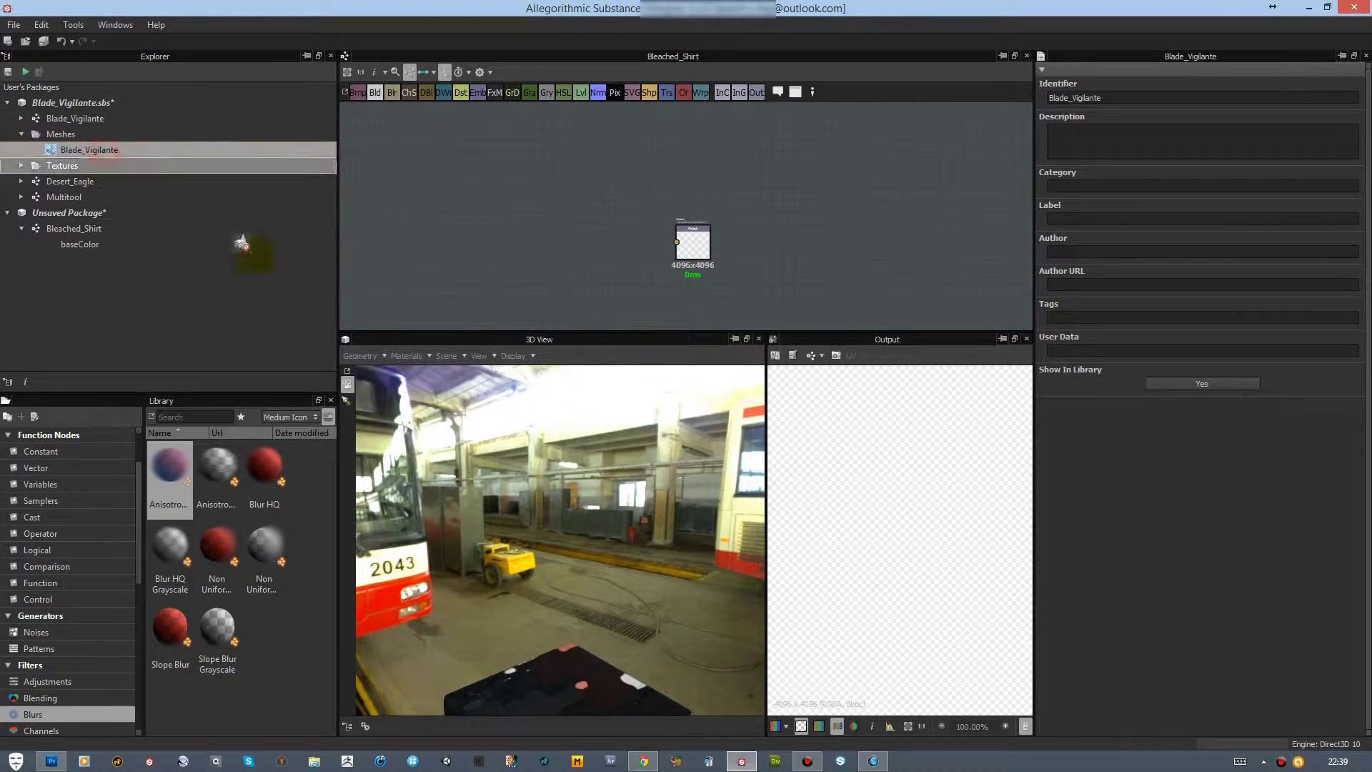
{"action": "left_click_drag", "start_coordinate": [240, 241], "coordinate": [550, 555]}
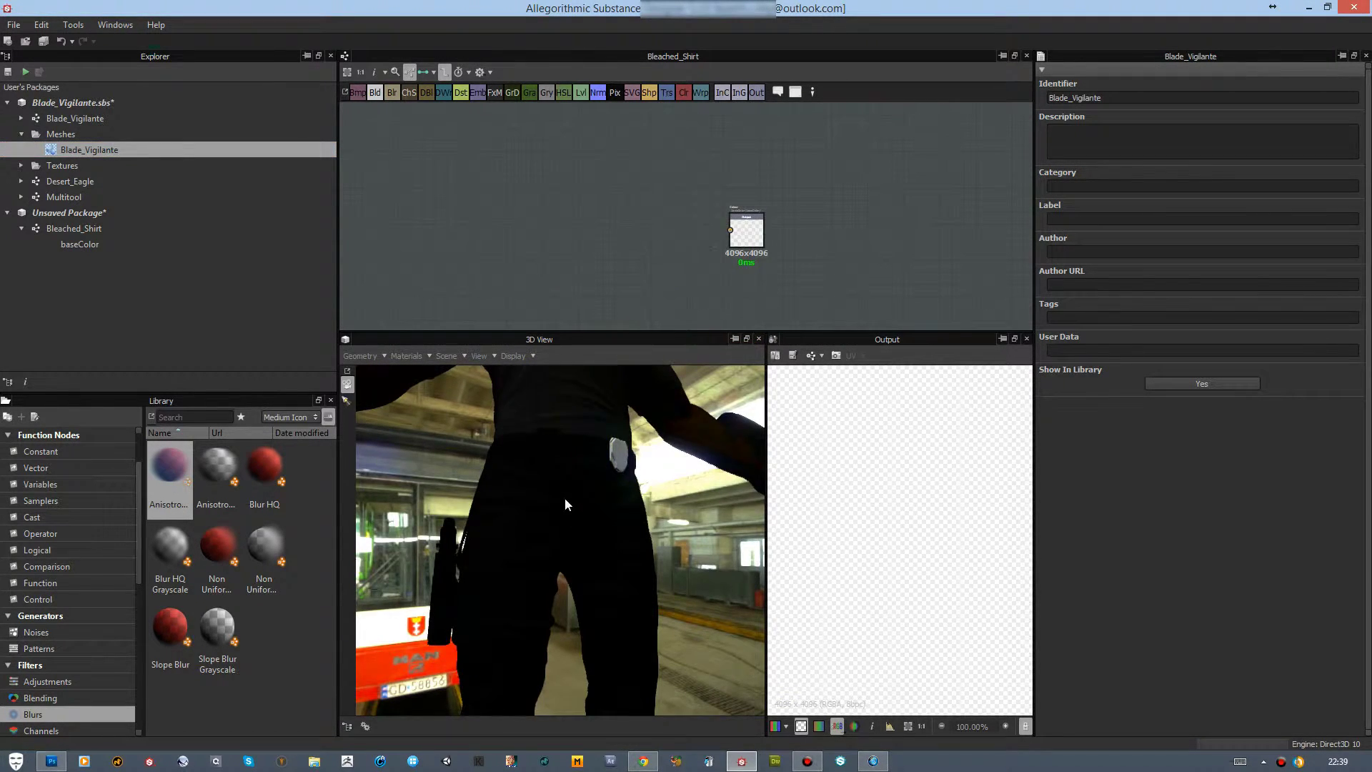
{"action": "left_click_drag", "start_coordinate": [564, 497], "coordinate": [615, 557]}
{"action": "left_click_drag", "start_coordinate": [77, 229], "coordinate": [609, 500]}
{"action": "left_click", "coordinate": [626, 510]}
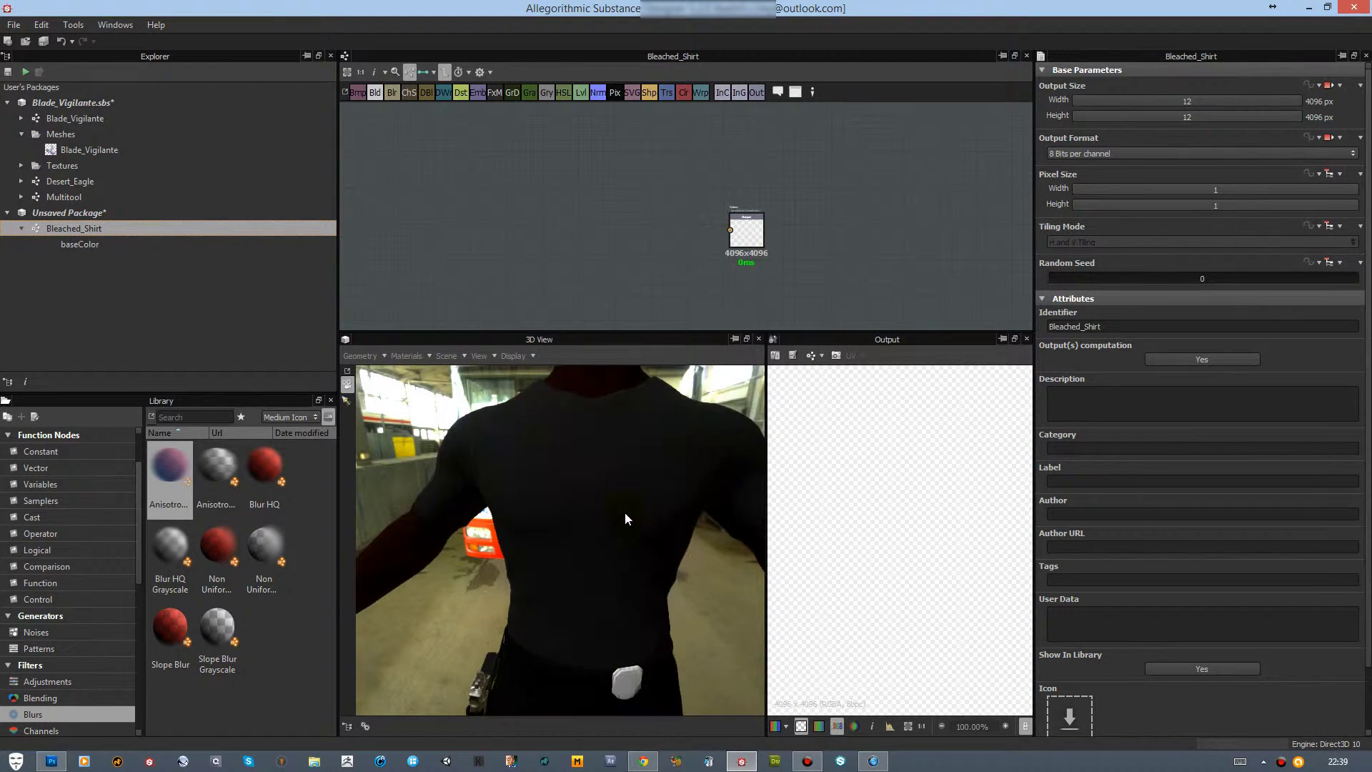
Search the library for noise, add the Horizontal Lines node and connect it to the baseColor output
{"action": "left_click", "coordinate": [219, 421]}
{"action": "type", "text": "noise"}
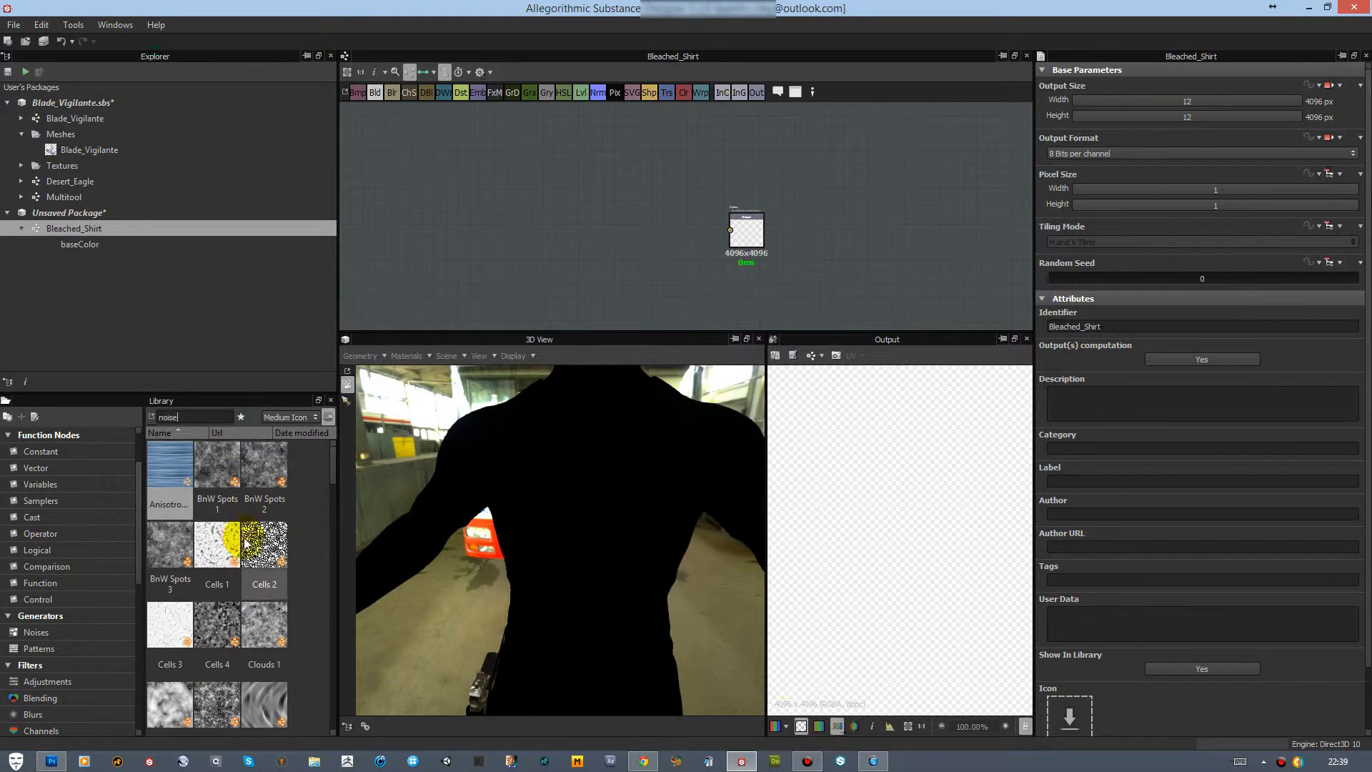
{"action": "scroll", "coordinate": [251, 535], "scroll_direction": "down", "scroll_amount": 6}
{"action": "scroll", "coordinate": [255, 539], "scroll_direction": "down", "scroll_amount": 4}
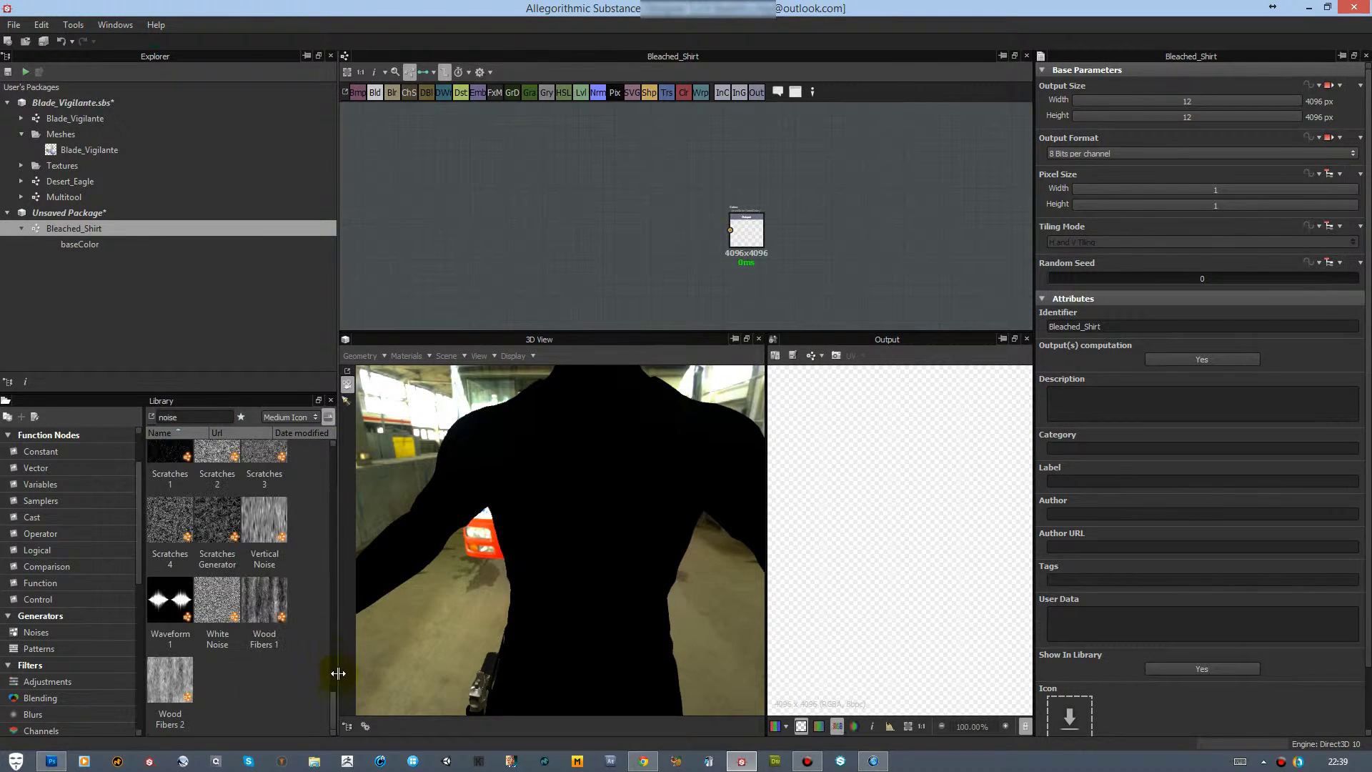
{"action": "left_click_drag", "start_coordinate": [332, 709], "coordinate": [332, 619]}
{"action": "left_click_drag", "start_coordinate": [217, 611], "coordinate": [811, 245]}
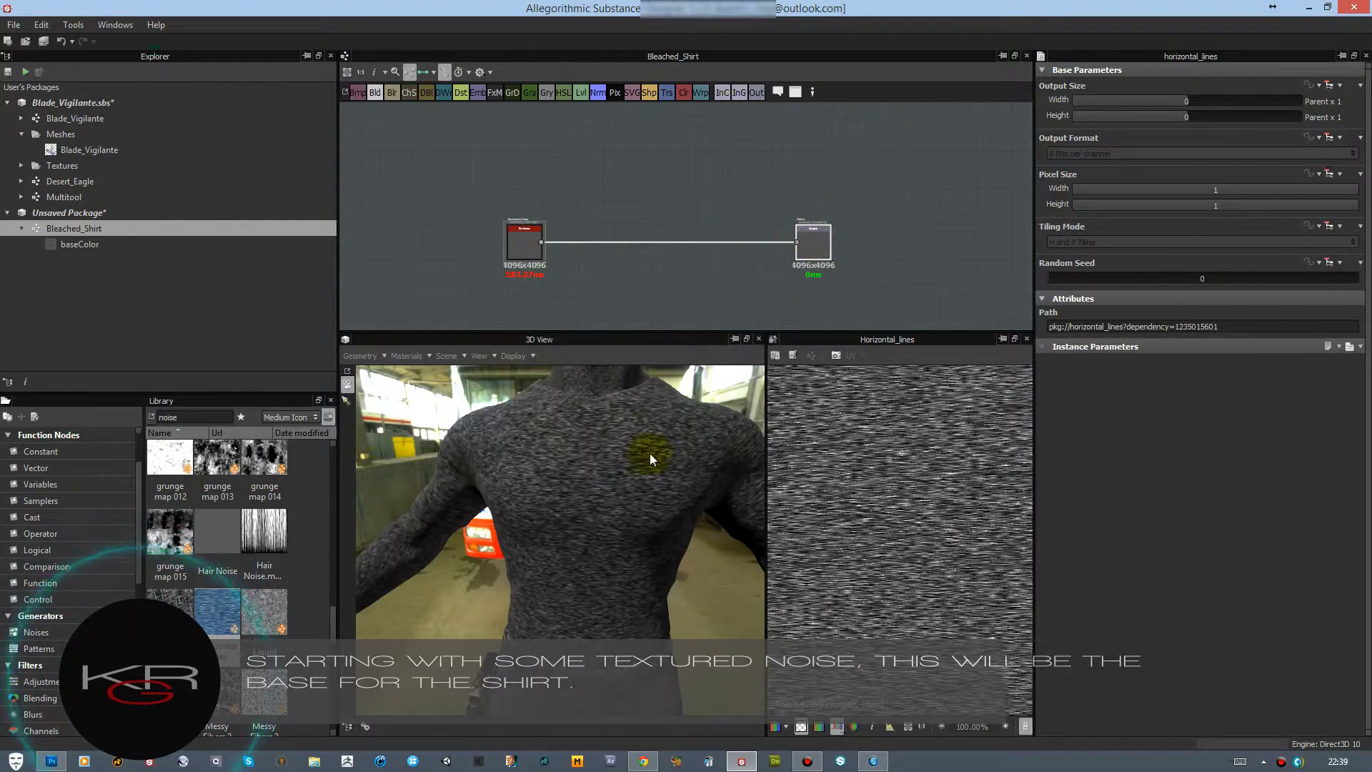
Add a Noise Upscale 1 node and connect it between Horizontal Lines and the baseColor output
{"action": "scroll", "coordinate": [303, 596], "scroll_direction": "down", "scroll_amount": 4}
{"action": "scroll", "coordinate": [303, 595], "scroll_direction": "up", "scroll_amount": 3}
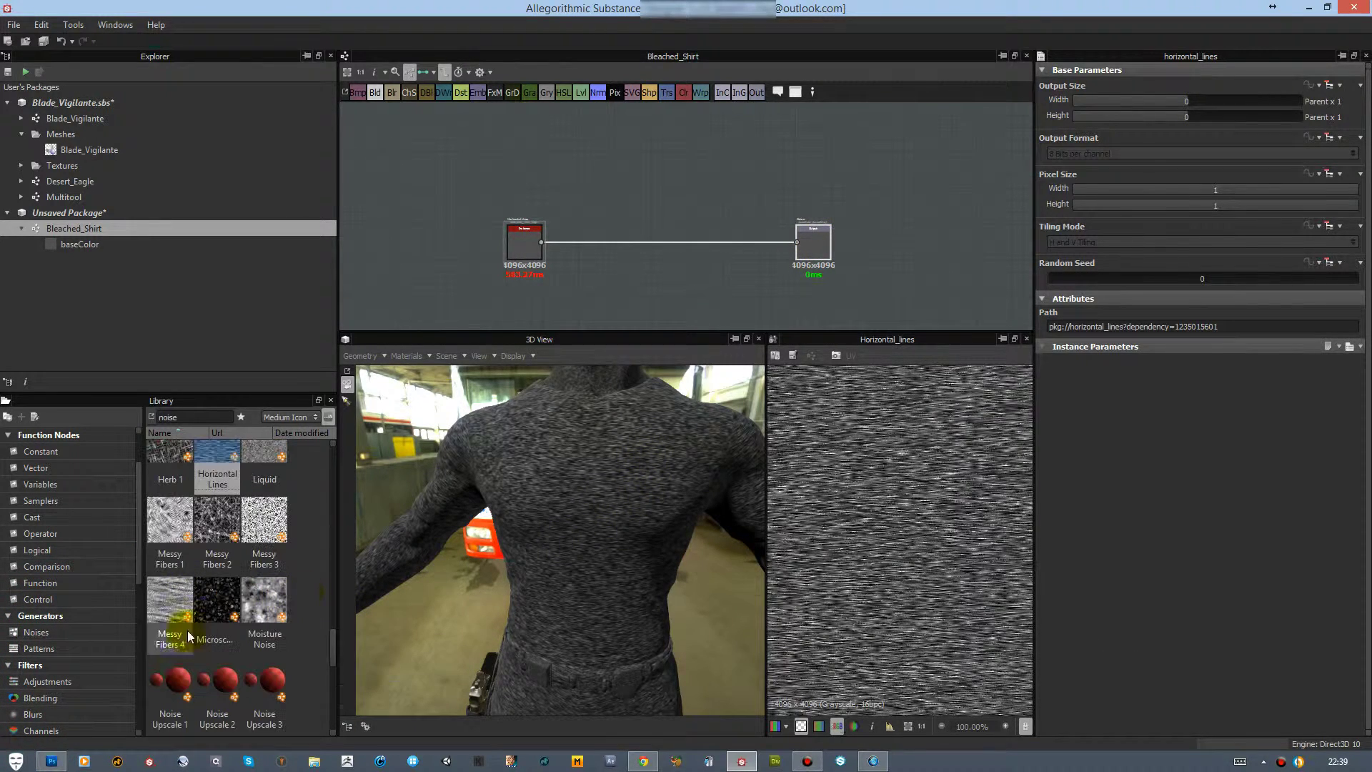
{"action": "left_click_drag", "start_coordinate": [175, 682], "coordinate": [321, 477]}
{"action": "left_click_drag", "start_coordinate": [611, 224], "coordinate": [599, 266]}
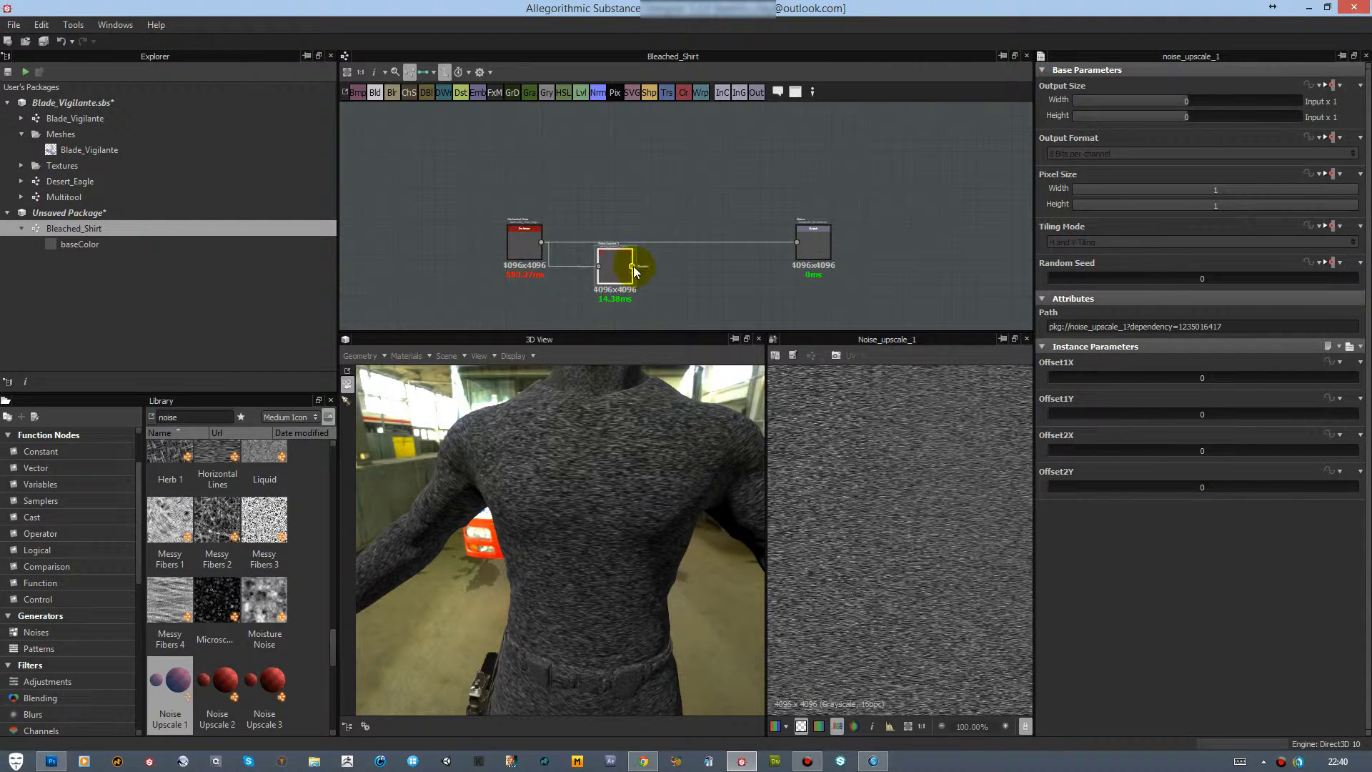
{"action": "left_click", "coordinate": [799, 246]}
Insert a Sharpen node followed by a Levels node between Horizontal Lines and Noise Upscale 1
{"action": "left_click_drag", "start_coordinate": [629, 518], "coordinate": [593, 527]}
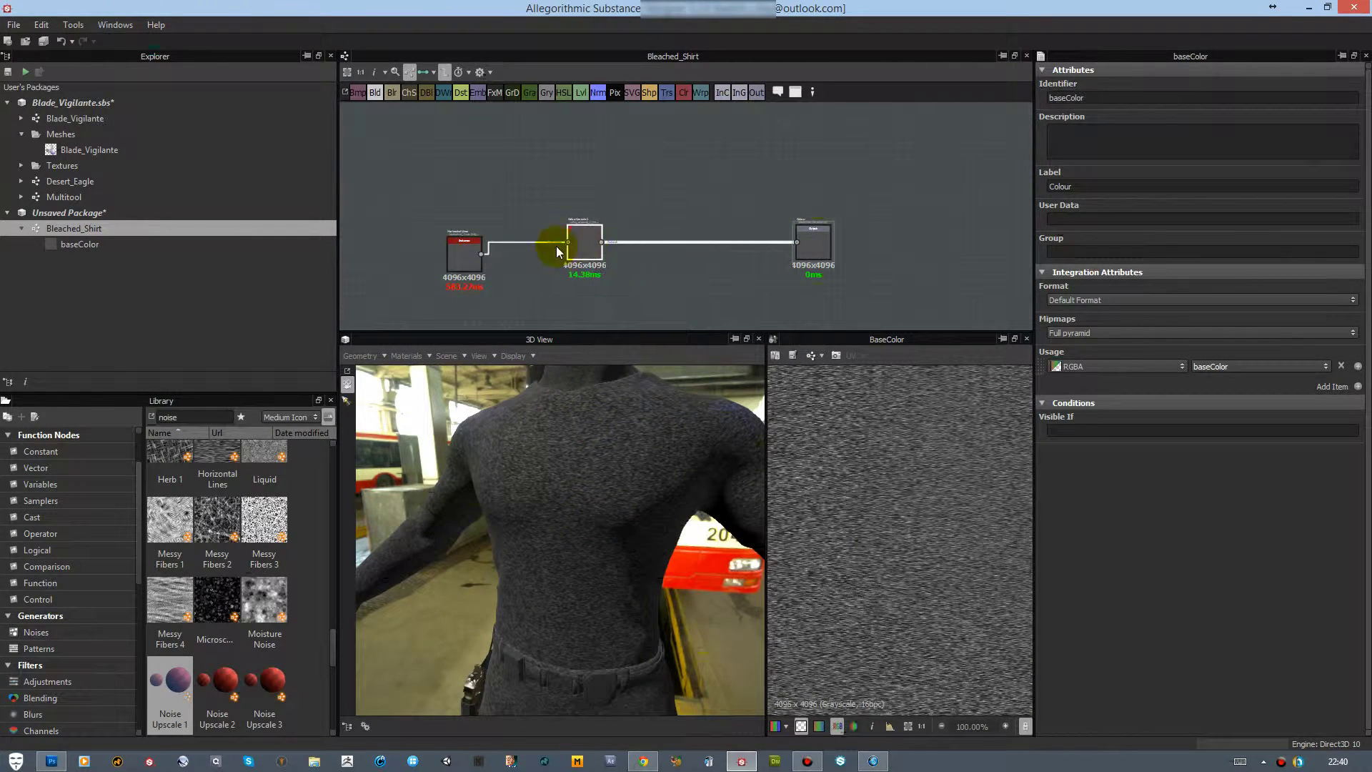
{"action": "left_click_drag", "start_coordinate": [526, 243], "coordinate": [620, 255]}
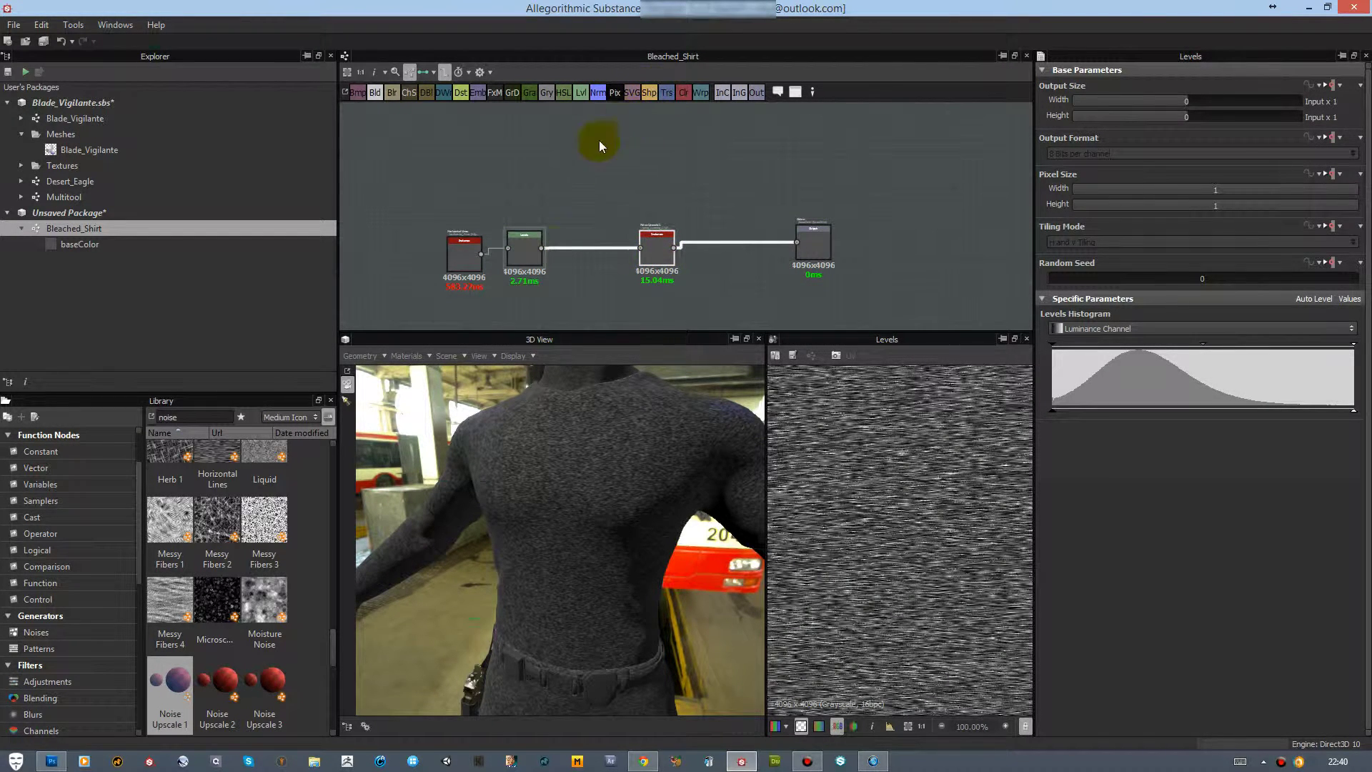
{"action": "left_click_drag", "start_coordinate": [647, 95], "coordinate": [408, 264]}
{"action": "scroll", "coordinate": [603, 506], "scroll_direction": "down", "scroll_amount": 3}
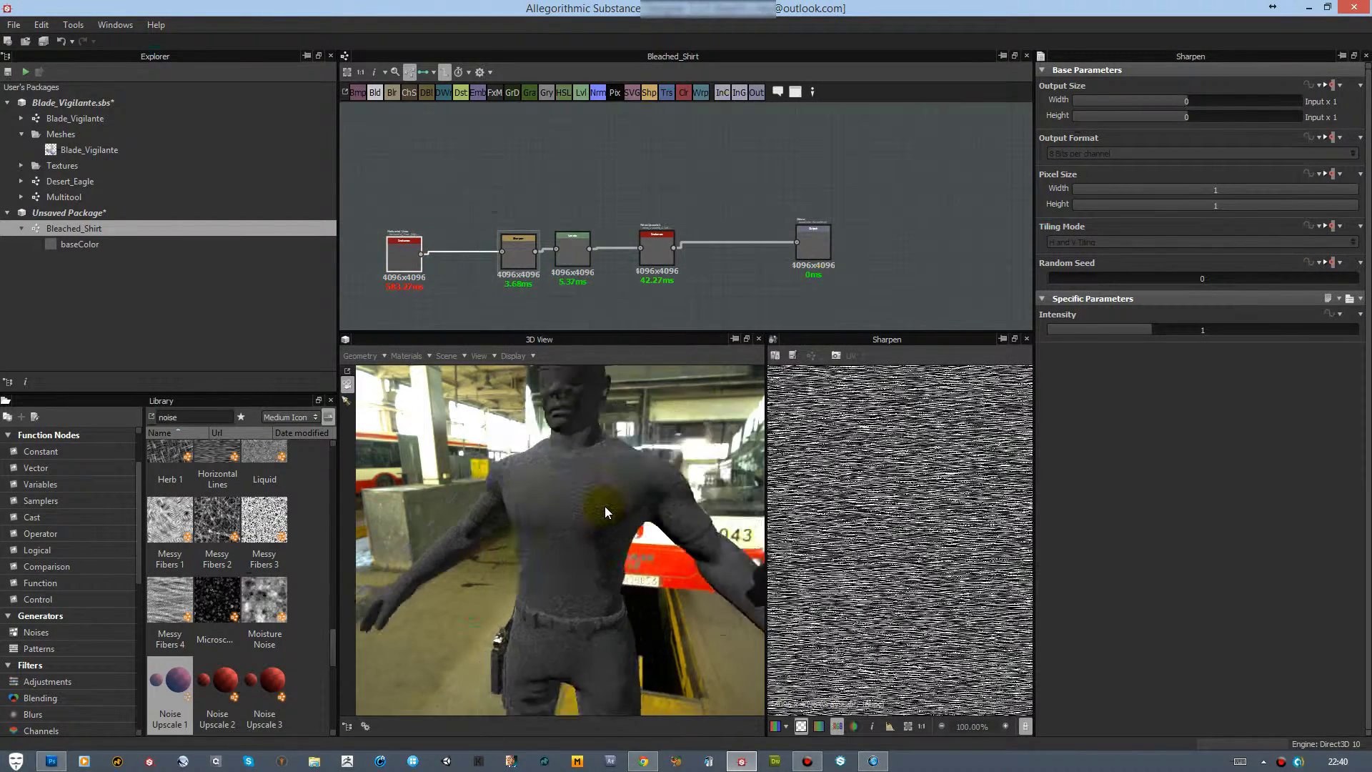
{"action": "scroll", "coordinate": [606, 505], "scroll_direction": "up", "scroll_amount": 5}
{"action": "right_click_drag", "start_coordinate": [607, 504], "coordinate": [606, 504]}
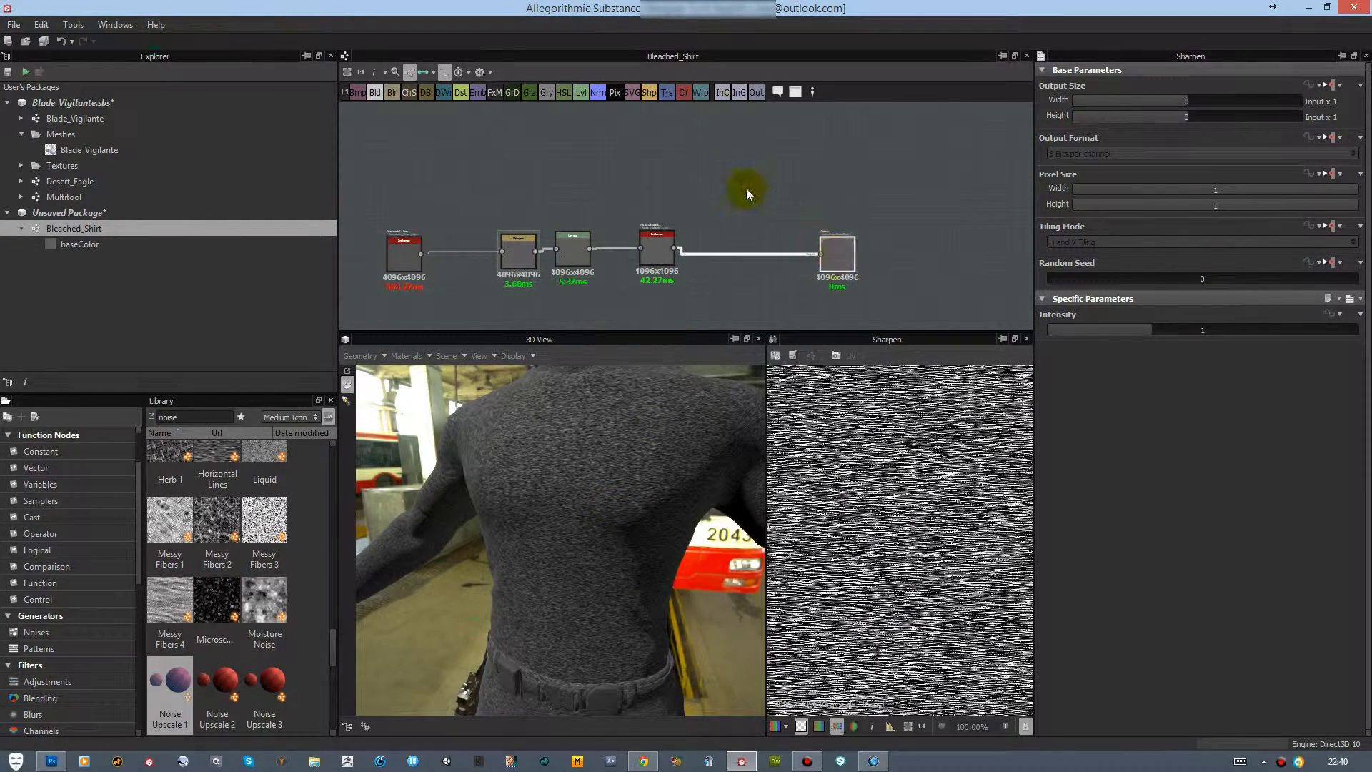
Insert a Transformation 2D node before the baseColor output and add a Blend node fed by Noise Upscale 1
{"action": "left_click_drag", "start_coordinate": [743, 255], "coordinate": [745, 256]}
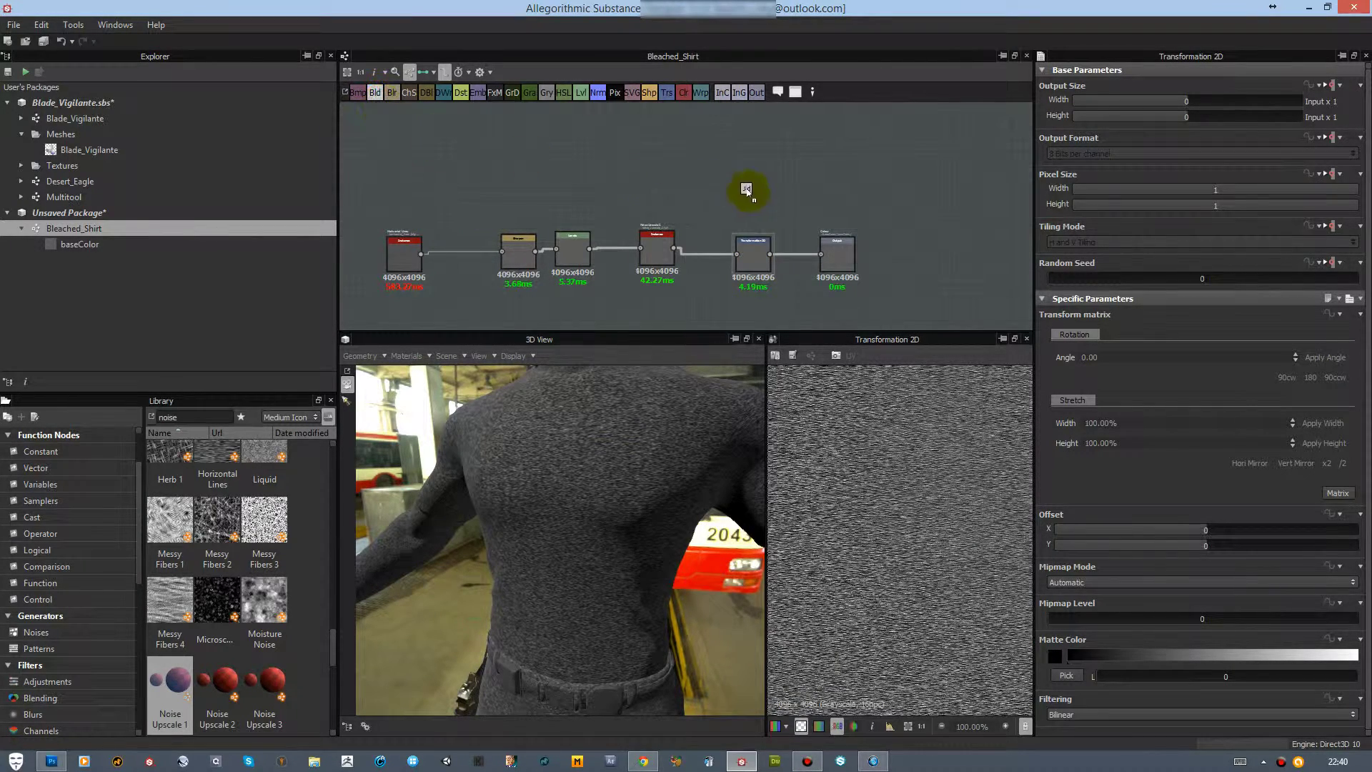
{"action": "left_click_drag", "start_coordinate": [703, 189], "coordinate": [704, 193]}
{"action": "left_click_drag", "start_coordinate": [673, 247], "coordinate": [730, 206]}
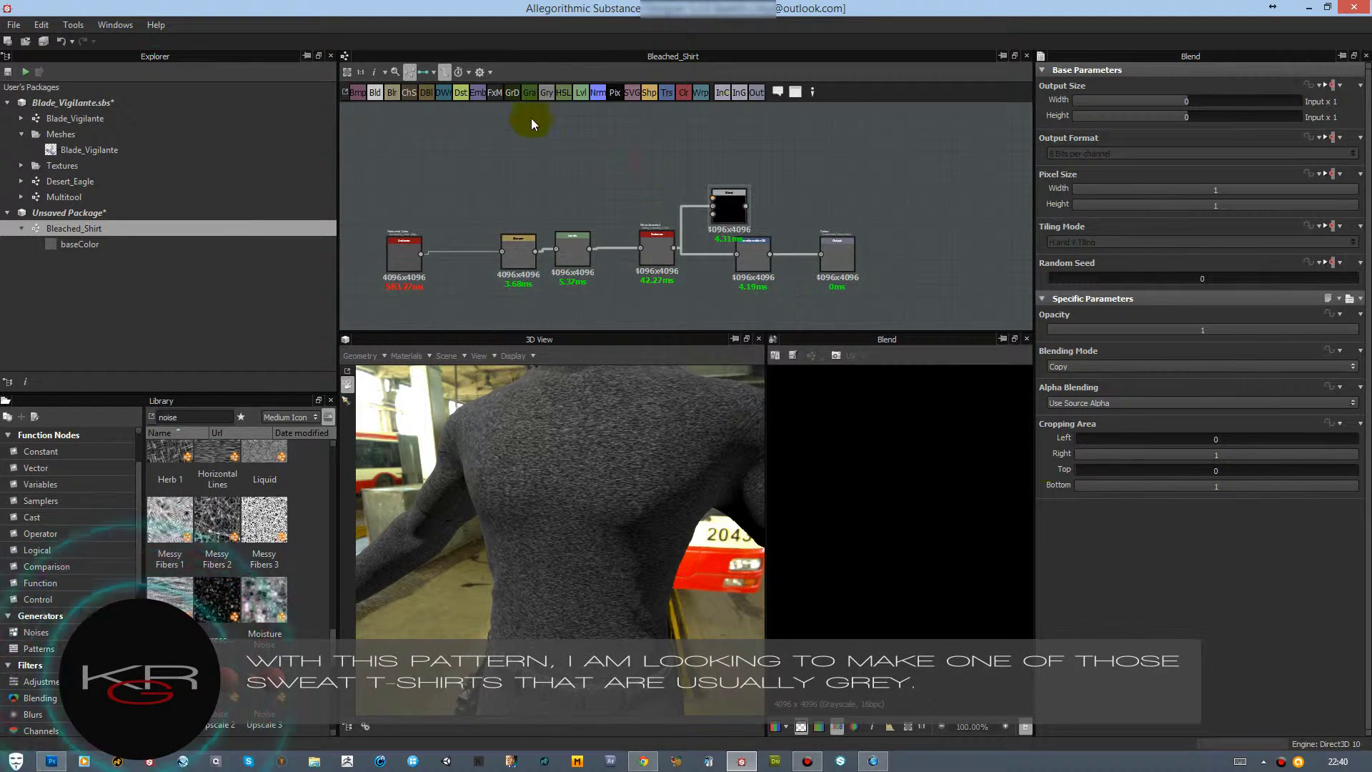
{"action": "left_click_drag", "start_coordinate": [750, 251], "coordinate": [768, 202]}
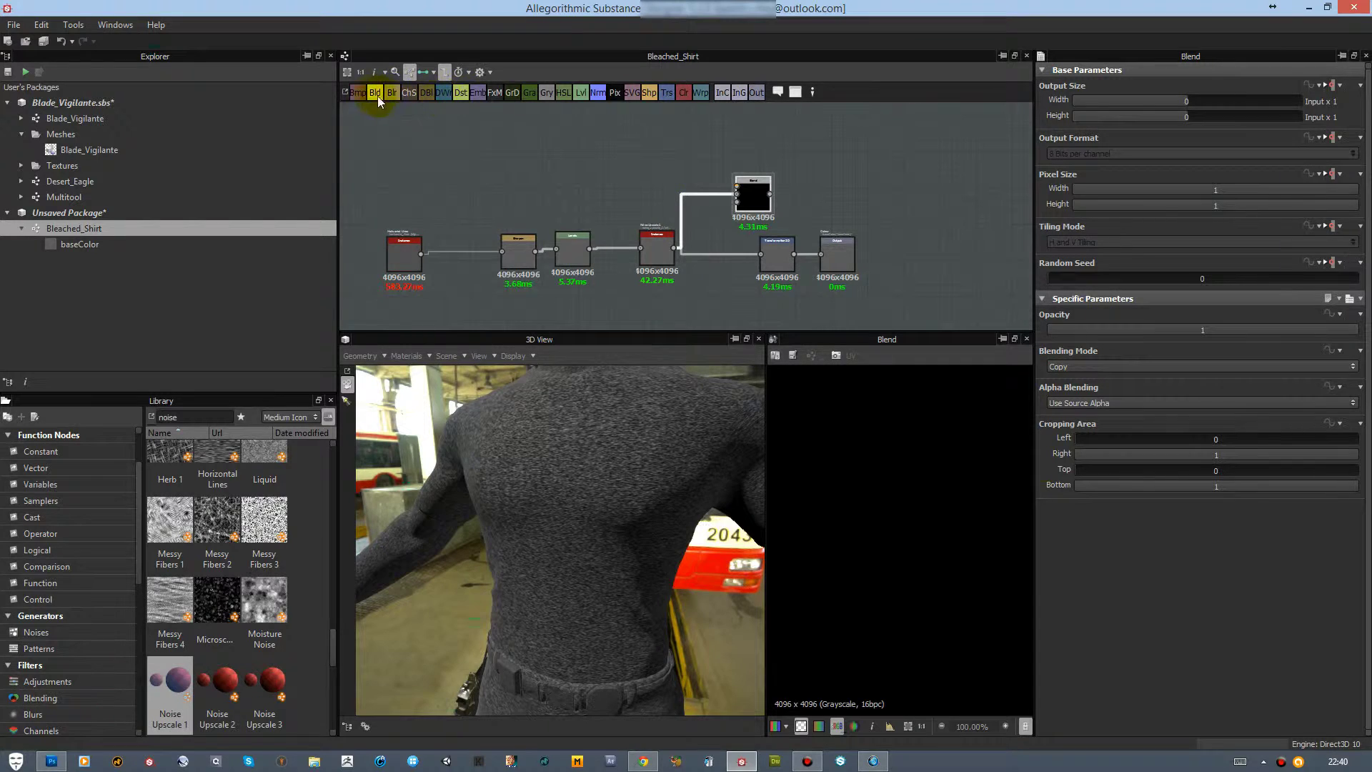
Add a second Blend node above the chain and feed it with a Fractal Sum 4 noise node from the library
{"action": "left_click_drag", "start_coordinate": [611, 139], "coordinate": [643, 156]}
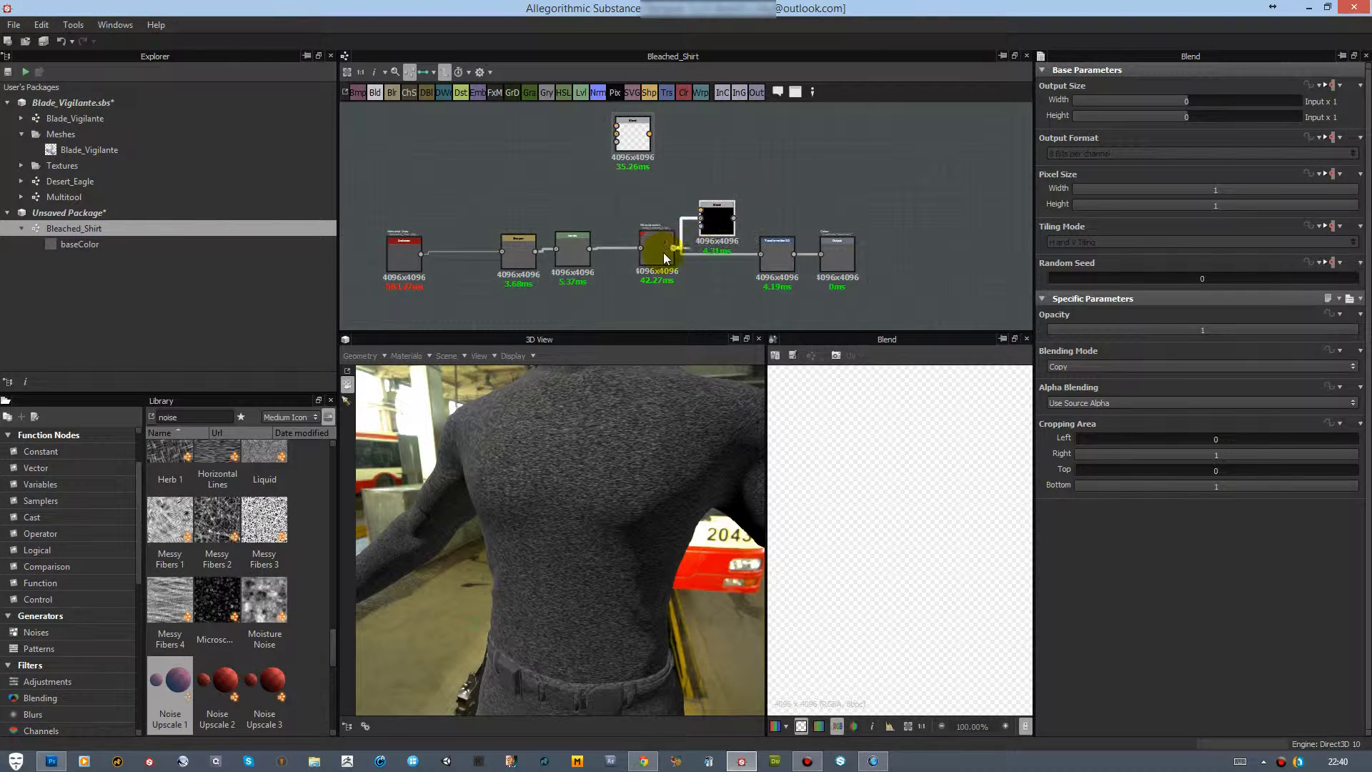
{"action": "scroll", "coordinate": [266, 516], "scroll_direction": "down", "scroll_amount": 5}
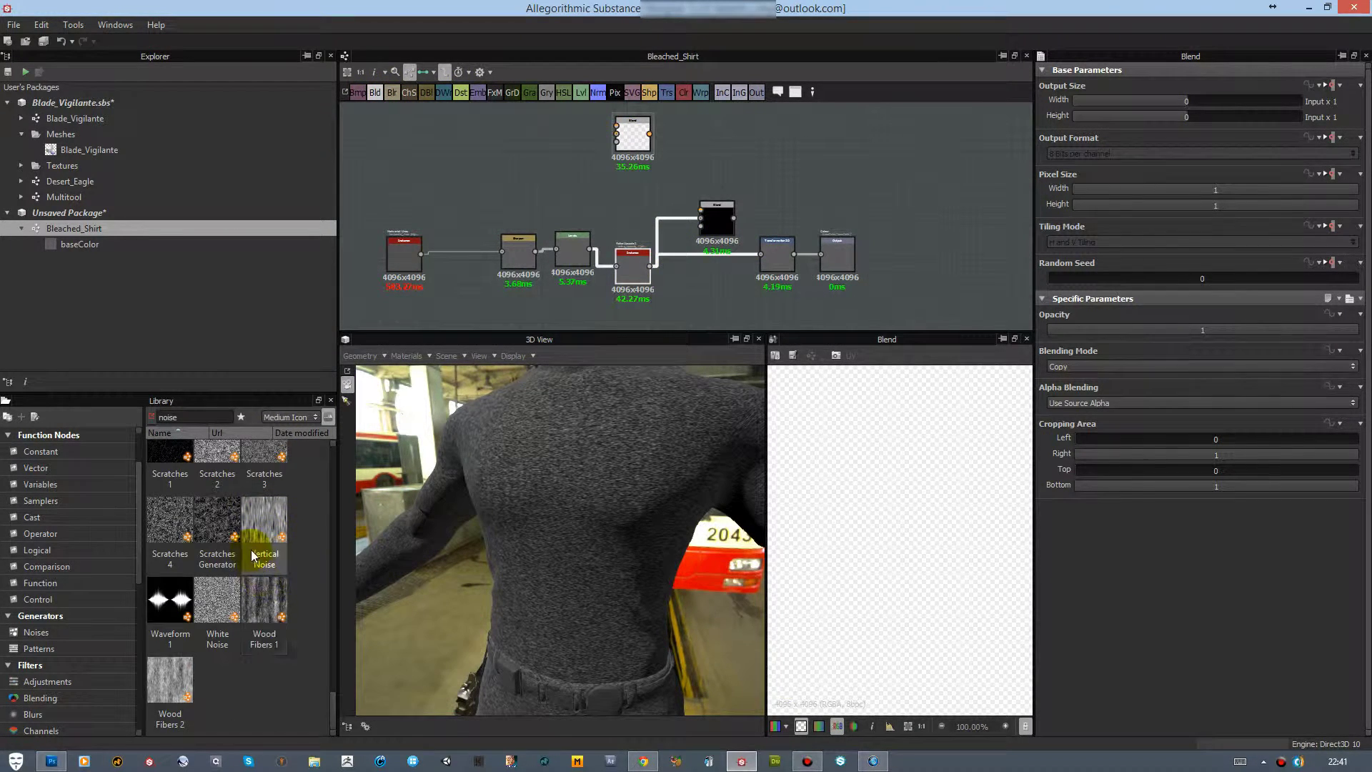
{"action": "scroll", "coordinate": [252, 554], "scroll_direction": "up", "scroll_amount": 5}
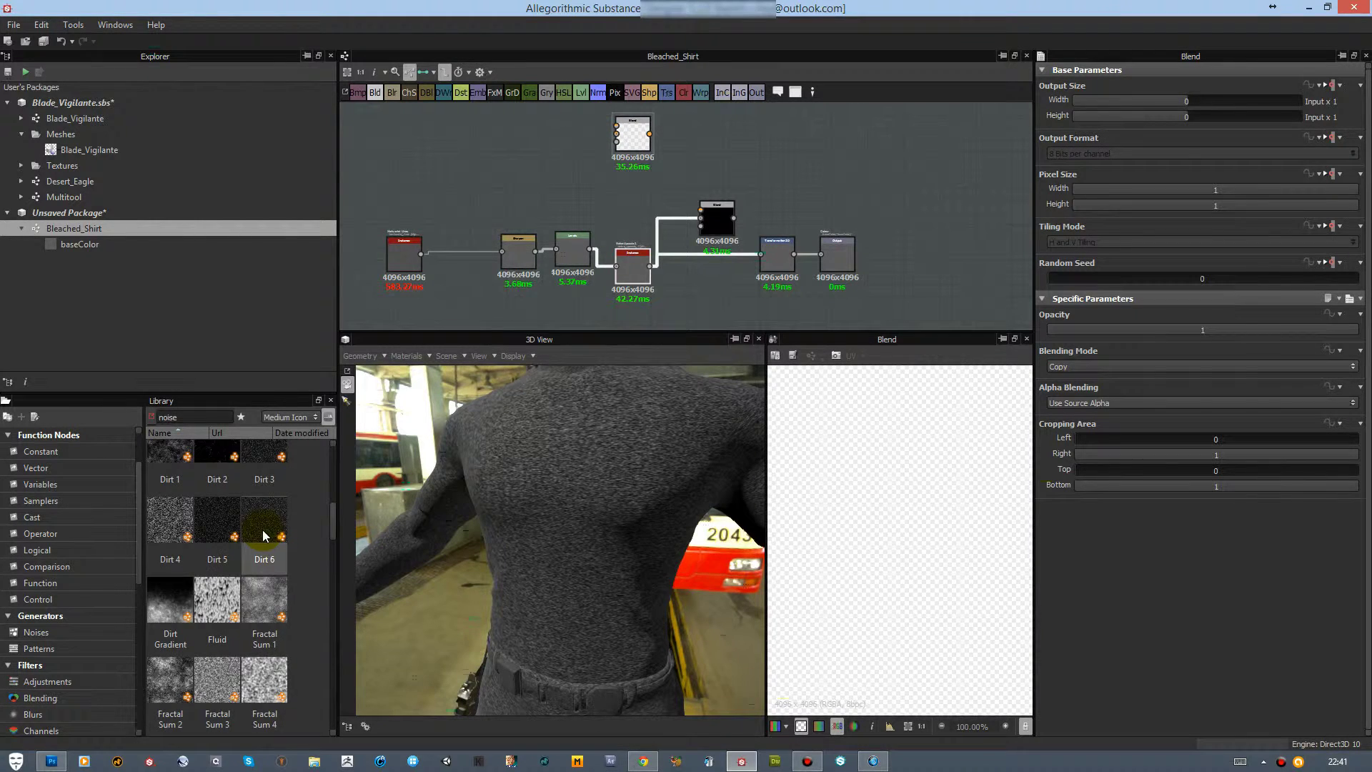
{"action": "scroll", "coordinate": [263, 532], "scroll_direction": "down", "scroll_amount": 3}
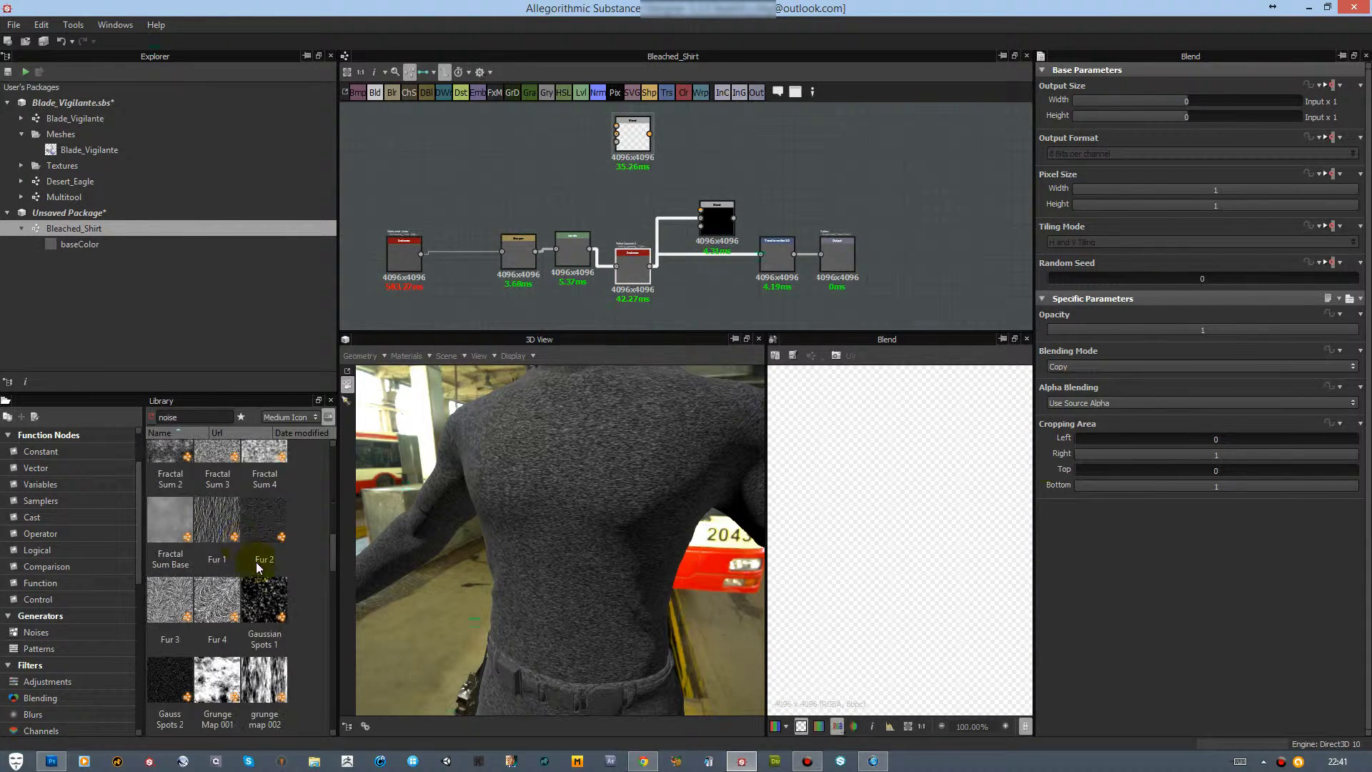
{"action": "left_click", "coordinate": [261, 449]}
{"action": "left_click_drag", "start_coordinate": [488, 135], "coordinate": [493, 136]}
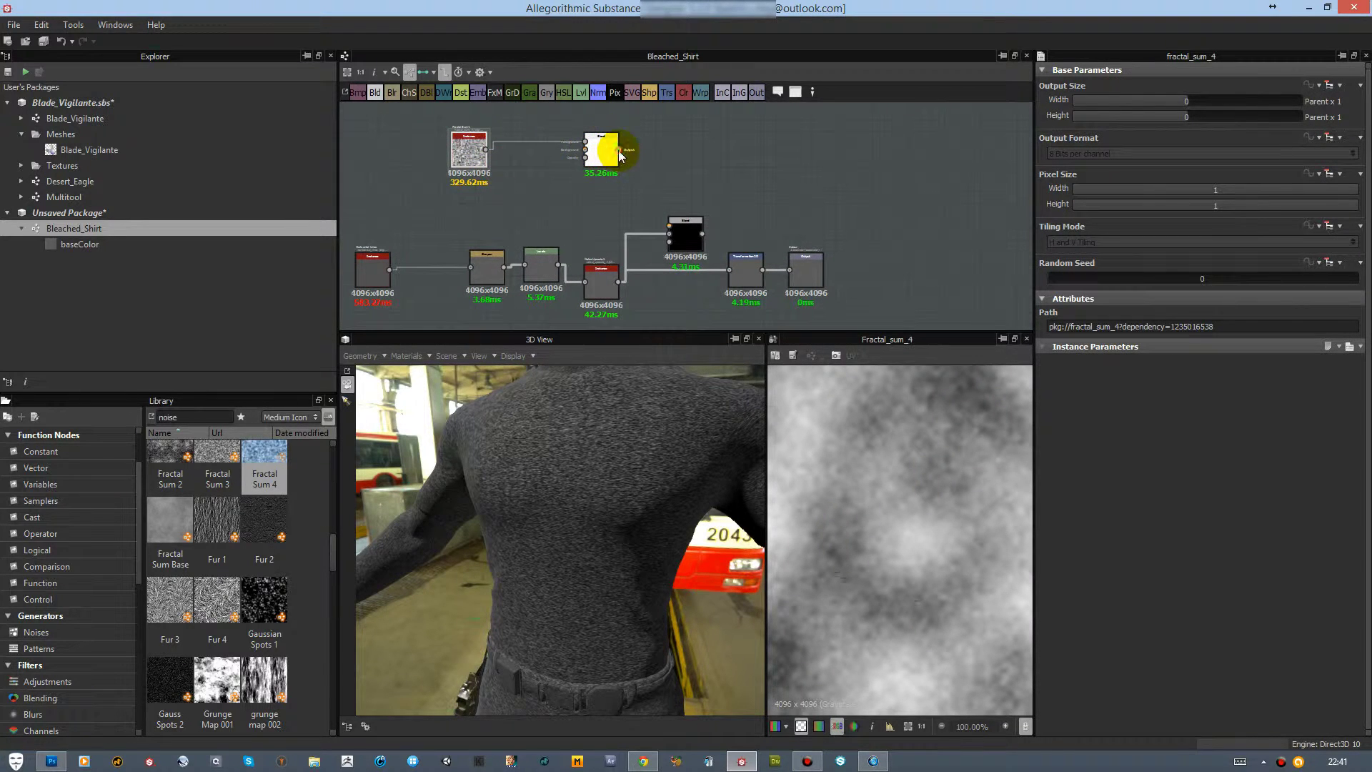
Connect the upper Blend to the lower Blend and set the upper Blend's opacity to 0.23
{"action": "double_click", "coordinate": [687, 243]}
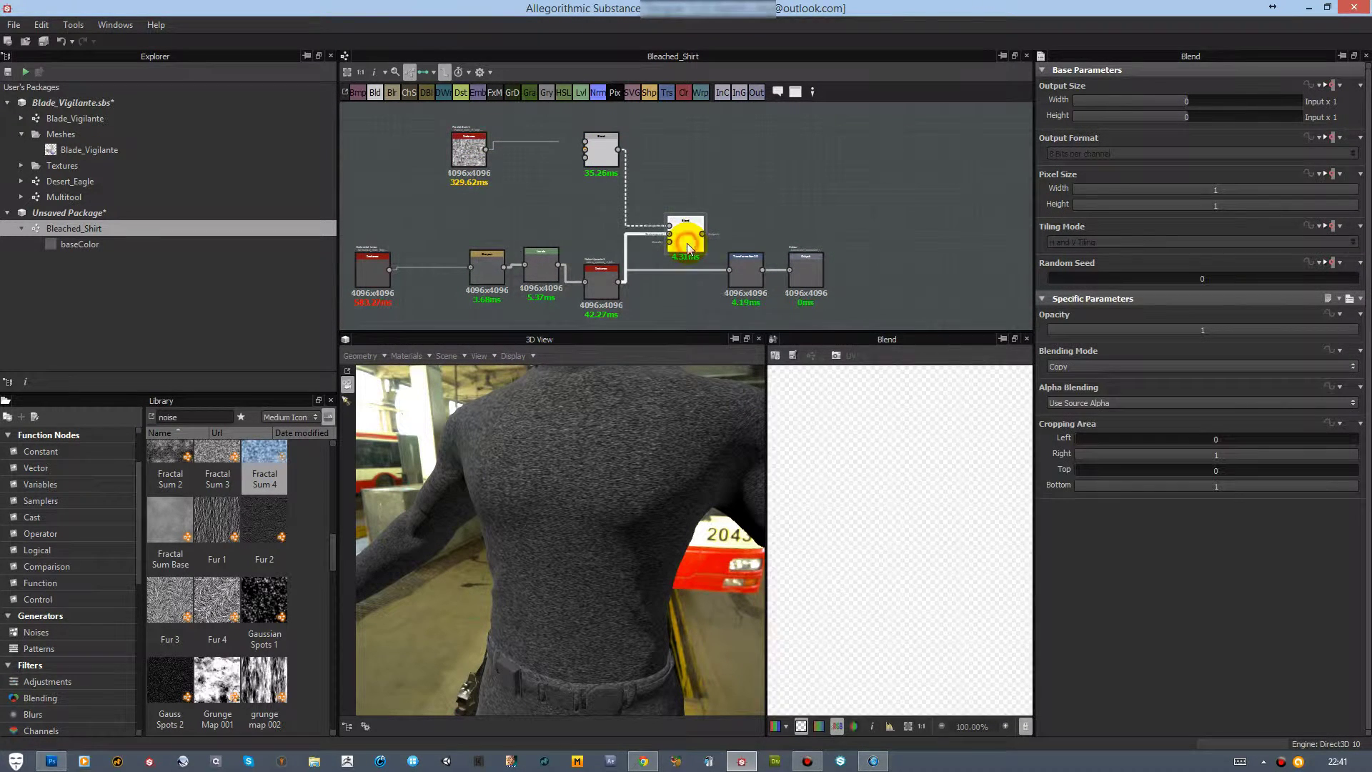
{"action": "left_click", "coordinate": [823, 376]}
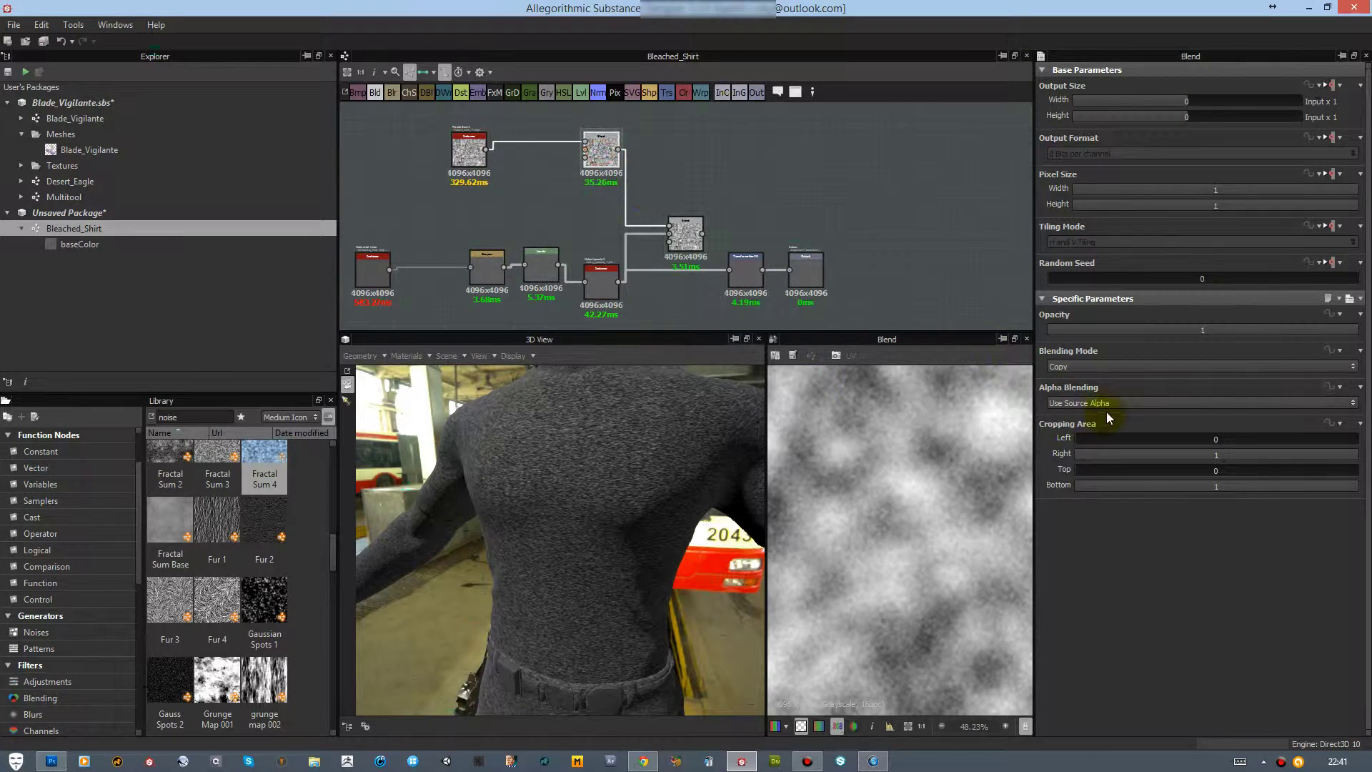
{"action": "left_click", "coordinate": [1128, 331]}
{"action": "left_click", "coordinate": [685, 243]}
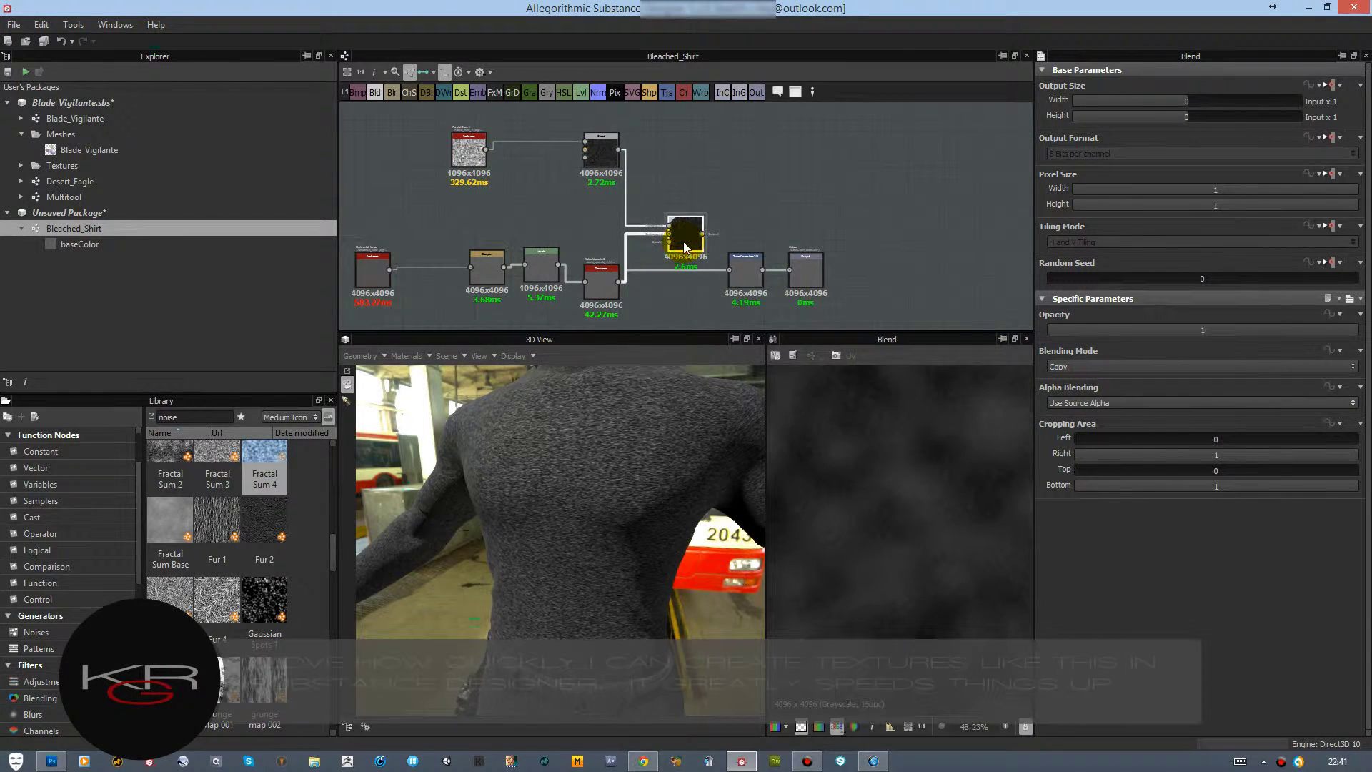
{"action": "double_click", "coordinate": [607, 158]}
{"action": "left_click_drag", "start_coordinate": [691, 240], "coordinate": [691, 162]}
{"action": "left_click", "coordinate": [656, 222]}
{"action": "key", "text": "Delete"}
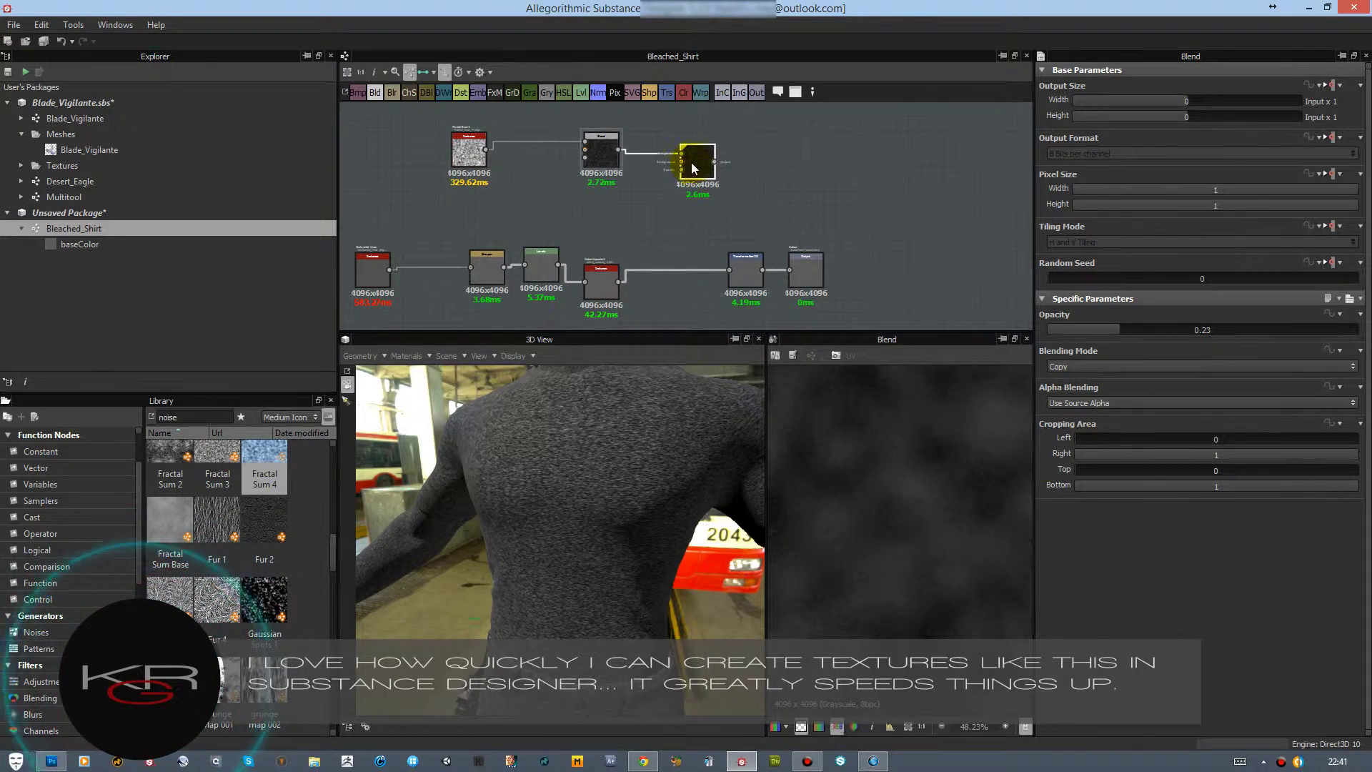
{"action": "key", "text": "ctrl+z"}
{"action": "key", "text": "ctrl+z"}
{"action": "key", "text": "ctrl+z"}
{"action": "key", "text": "ctrl+z"}
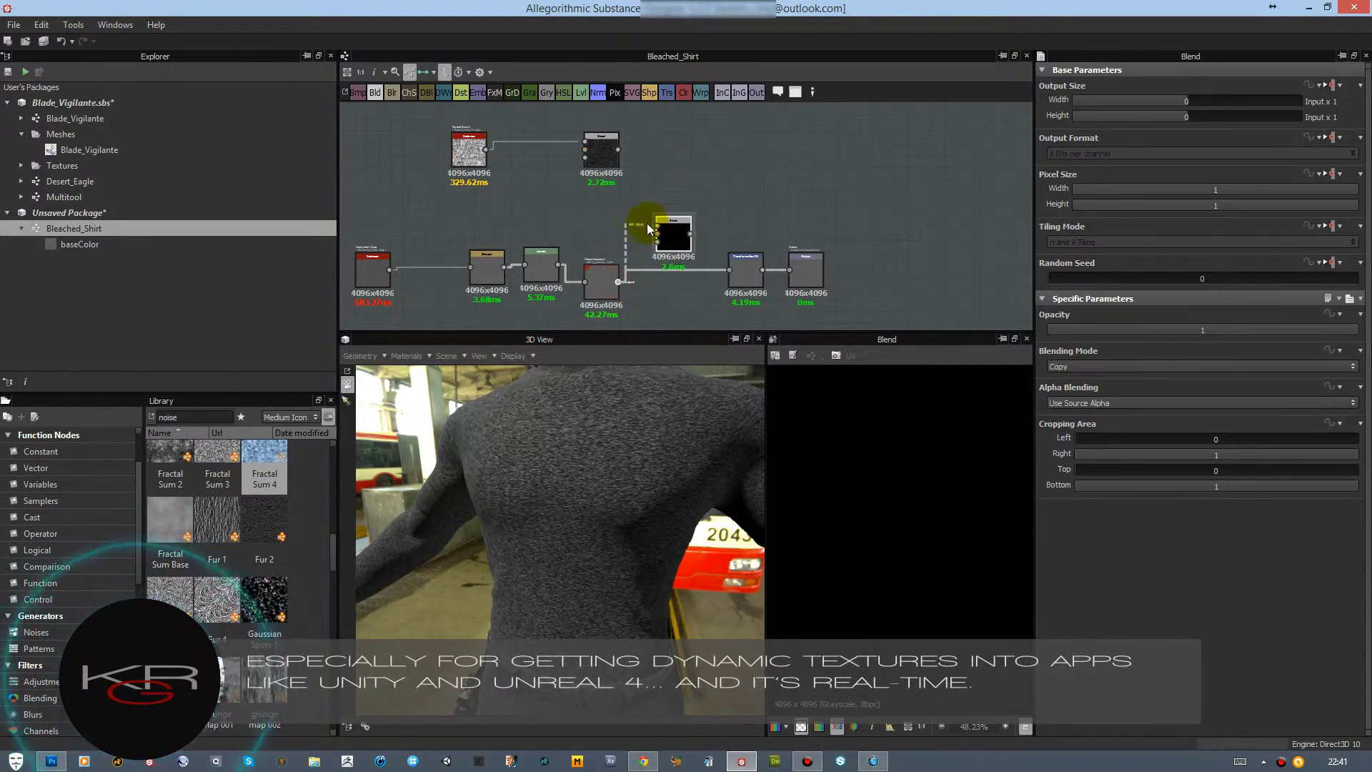
Connect Noise Upscale 1 to the lower Blend's first input and add a third Blend node combining the upper and lower Blends
{"action": "left_click_drag", "start_coordinate": [648, 228], "coordinate": [657, 226]}
{"action": "left_click_drag", "start_coordinate": [602, 151], "coordinate": [675, 164]}
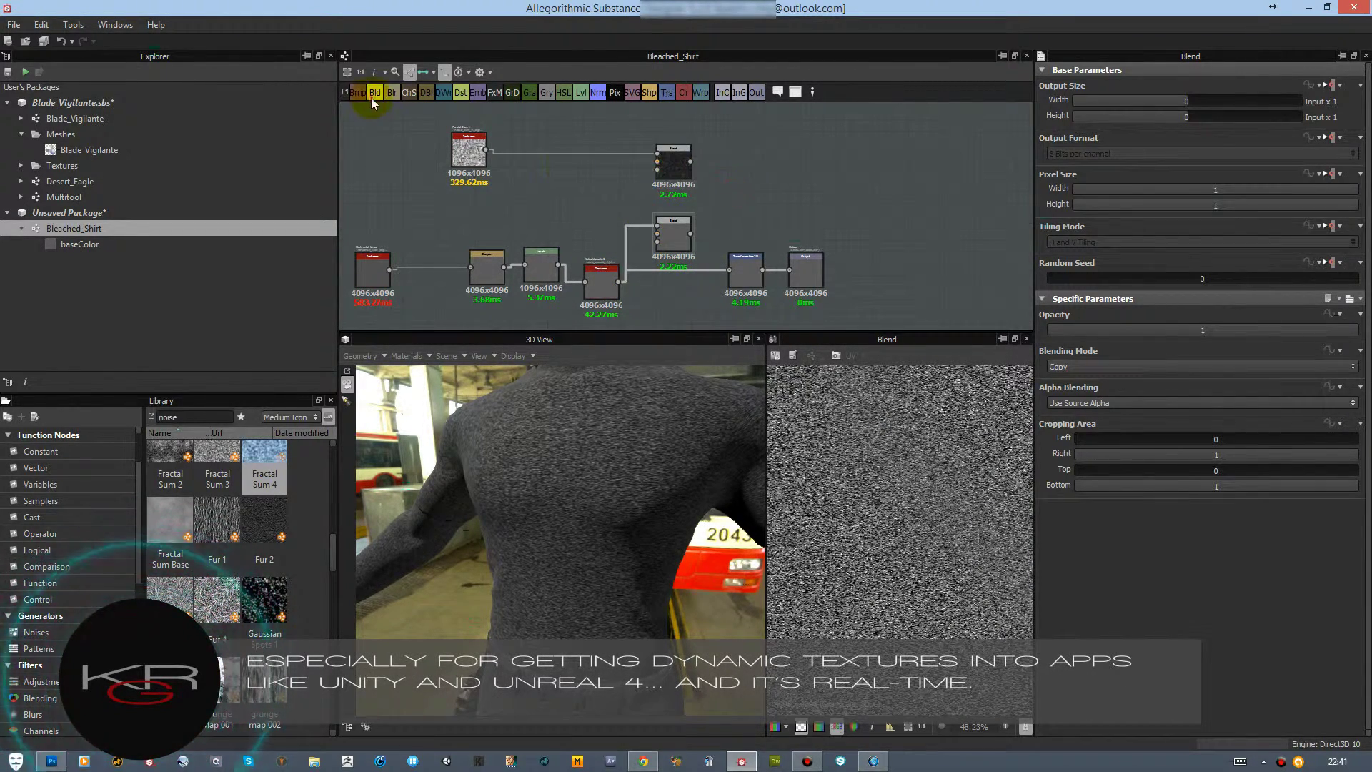
{"action": "left_click_drag", "start_coordinate": [371, 102], "coordinate": [736, 209]}
{"action": "scroll", "coordinate": [867, 453], "scroll_direction": "down", "scroll_amount": 4}
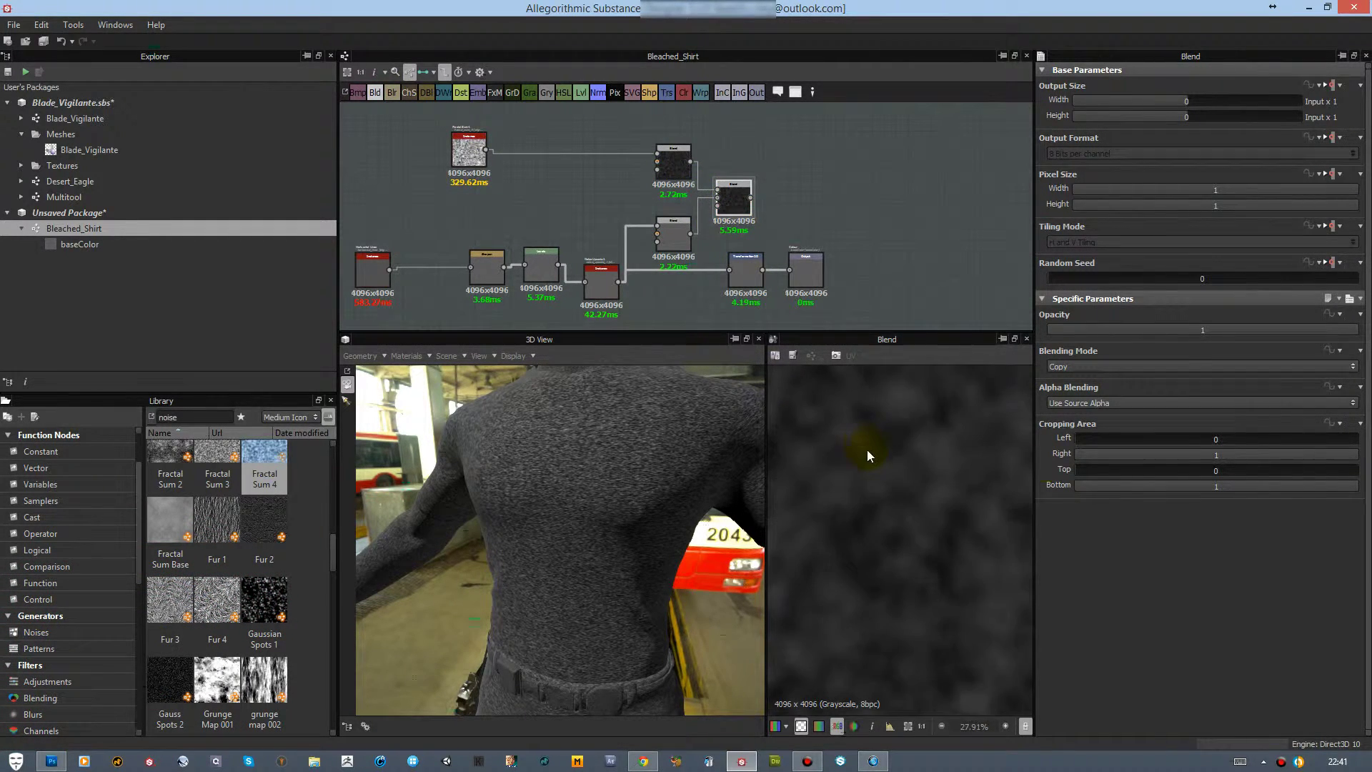
Set the upper Blend's opacity to 0.07 and the combining Blend's blending mode to Soft Light
{"action": "left_click", "coordinate": [668, 157]}
{"action": "left_click_drag", "start_coordinate": [1075, 340], "coordinate": [1069, 336]}
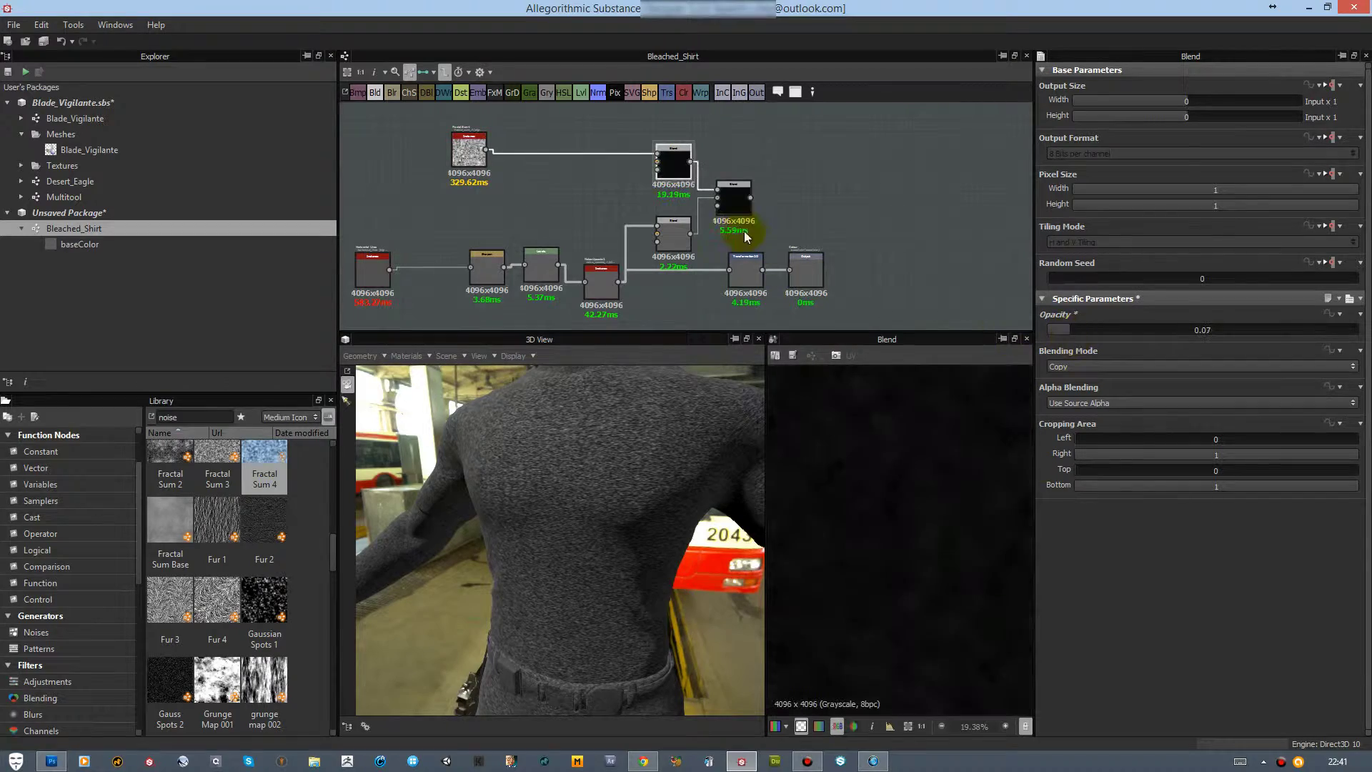
{"action": "left_click", "coordinate": [1065, 363]}
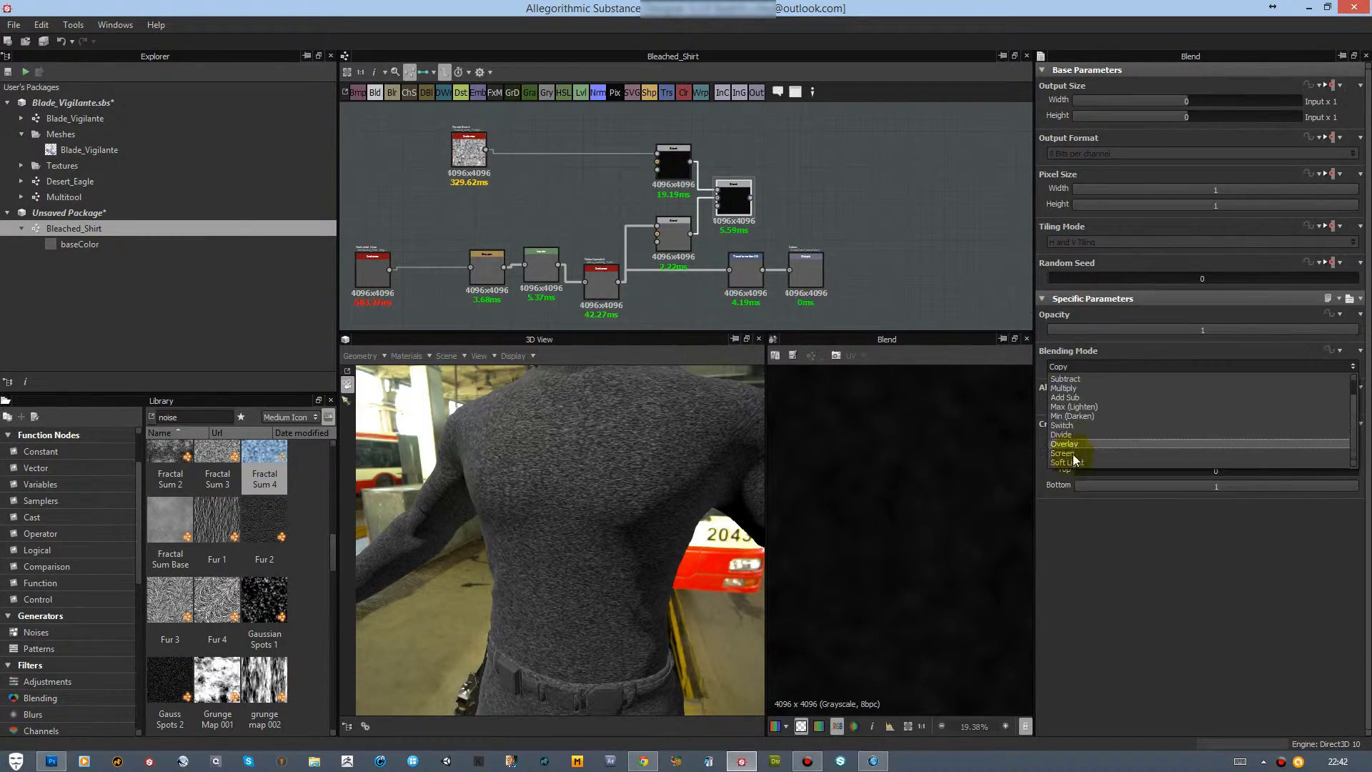
{"action": "left_click", "coordinate": [1071, 464]}
{"action": "scroll", "coordinate": [903, 499], "scroll_direction": "up", "scroll_amount": 2}
{"action": "scroll", "coordinate": [612, 496], "scroll_direction": "up", "scroll_amount": 3}
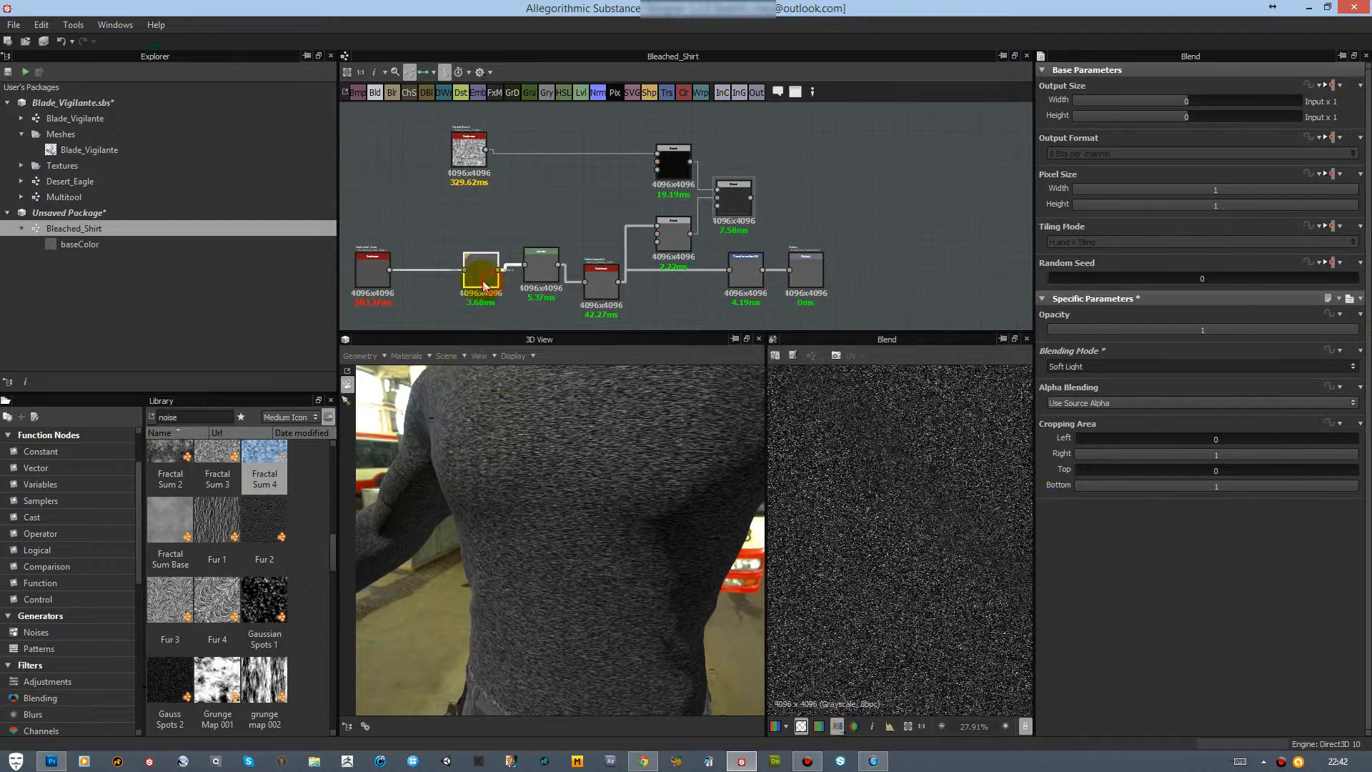
Insert a Directional Blur node between Horizontal Lines and Sharpen with an intensity of 0.52
{"action": "left_click_drag", "start_coordinate": [391, 97], "coordinate": [409, 141]}
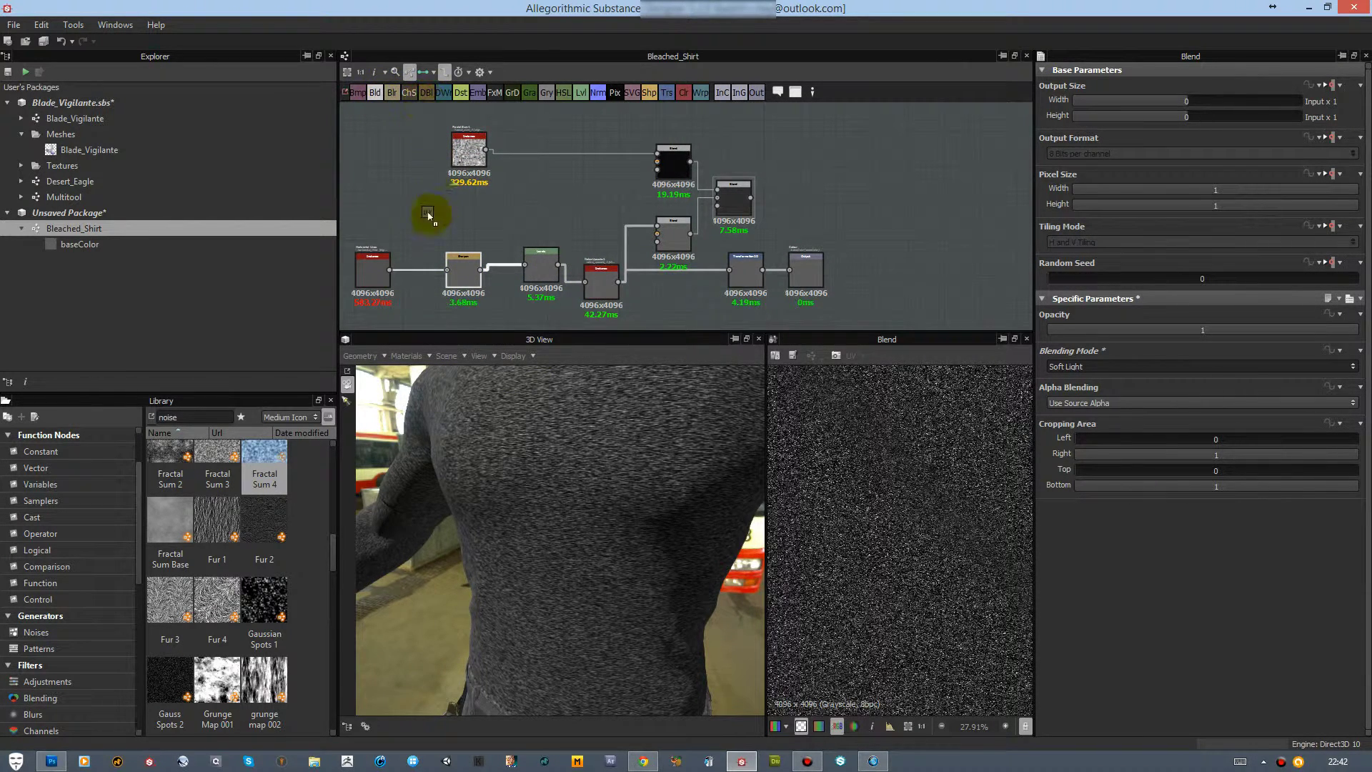
{"action": "left_click_drag", "start_coordinate": [420, 271], "coordinate": [419, 270]}
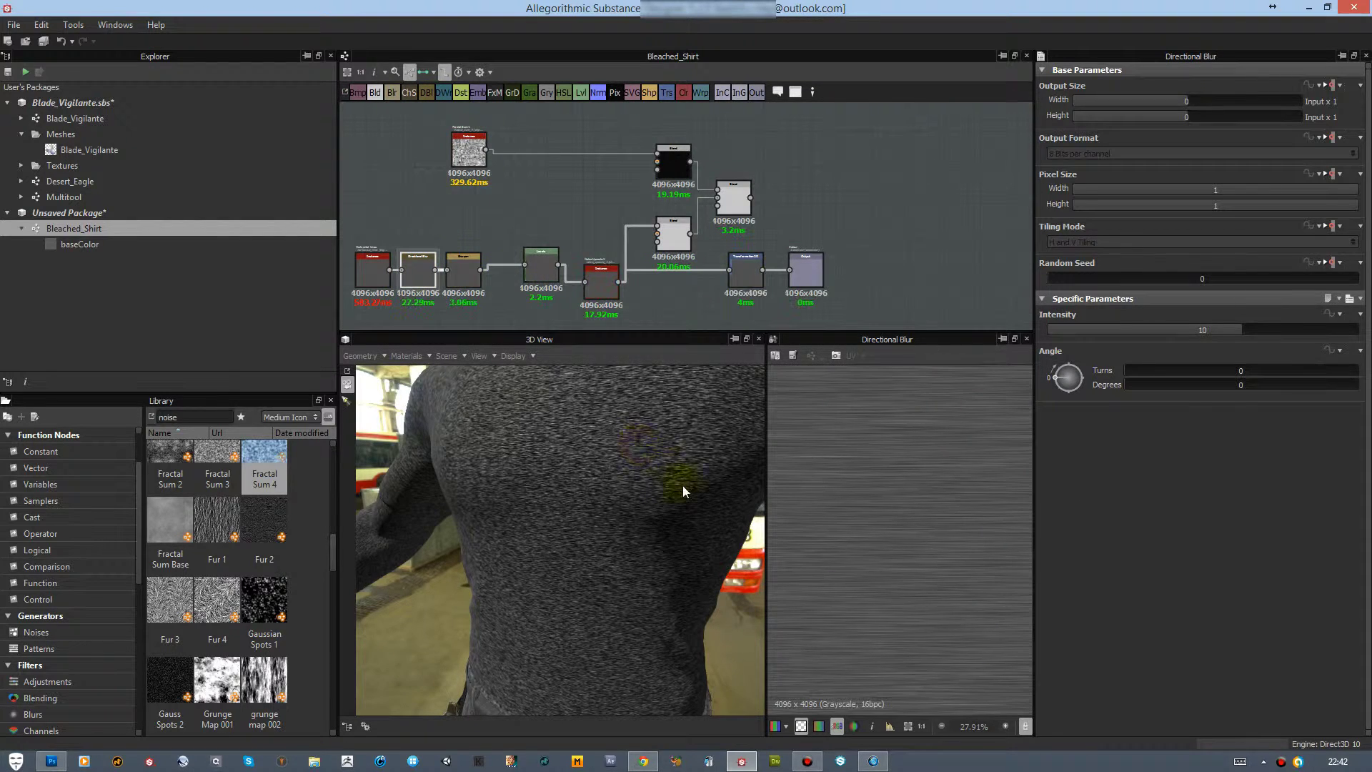
{"action": "left_click", "coordinate": [1178, 330]}
{"action": "left_click_drag", "start_coordinate": [1061, 330], "coordinate": [1058, 333]}
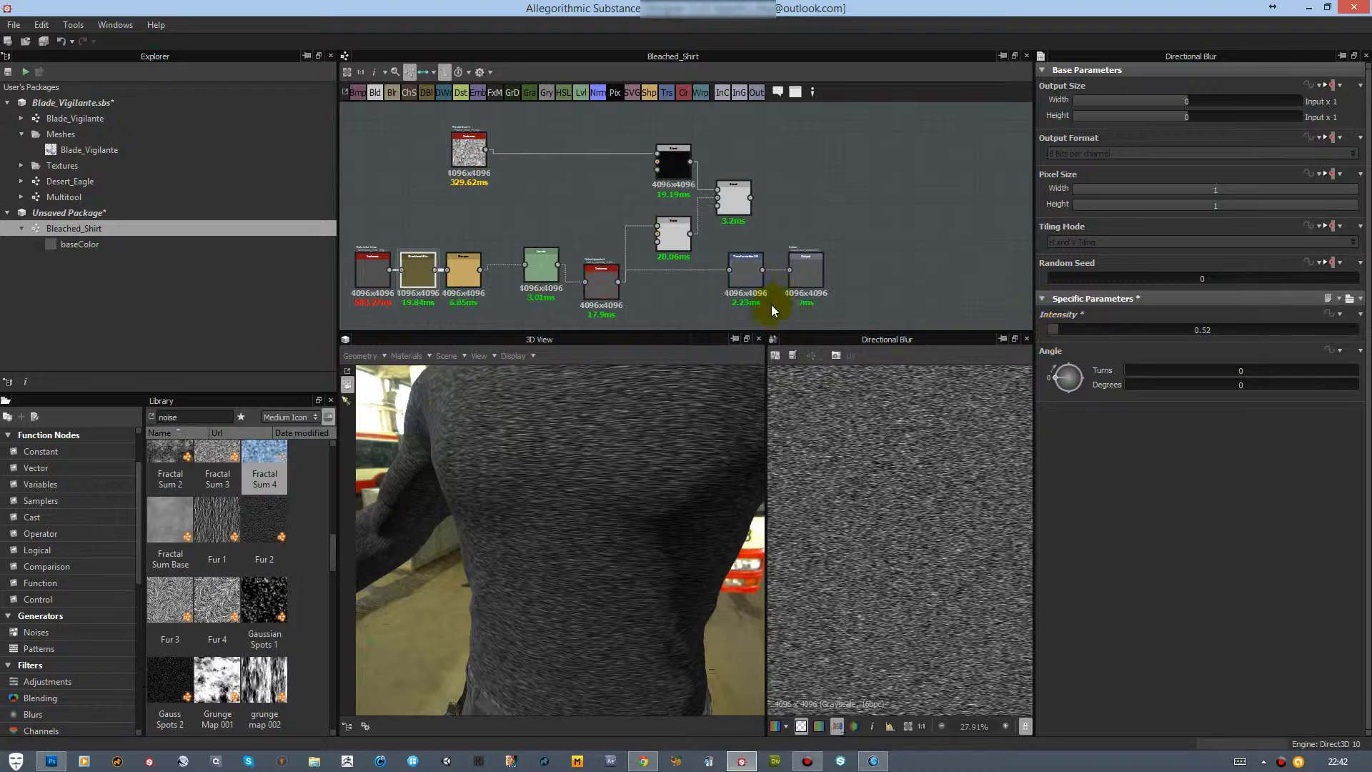
Space out the Transformation 2D and baseColor output nodes and connect the combining Blend to the Transformation 2D input
{"action": "left_click_drag", "start_coordinate": [812, 281], "coordinate": [872, 281]}
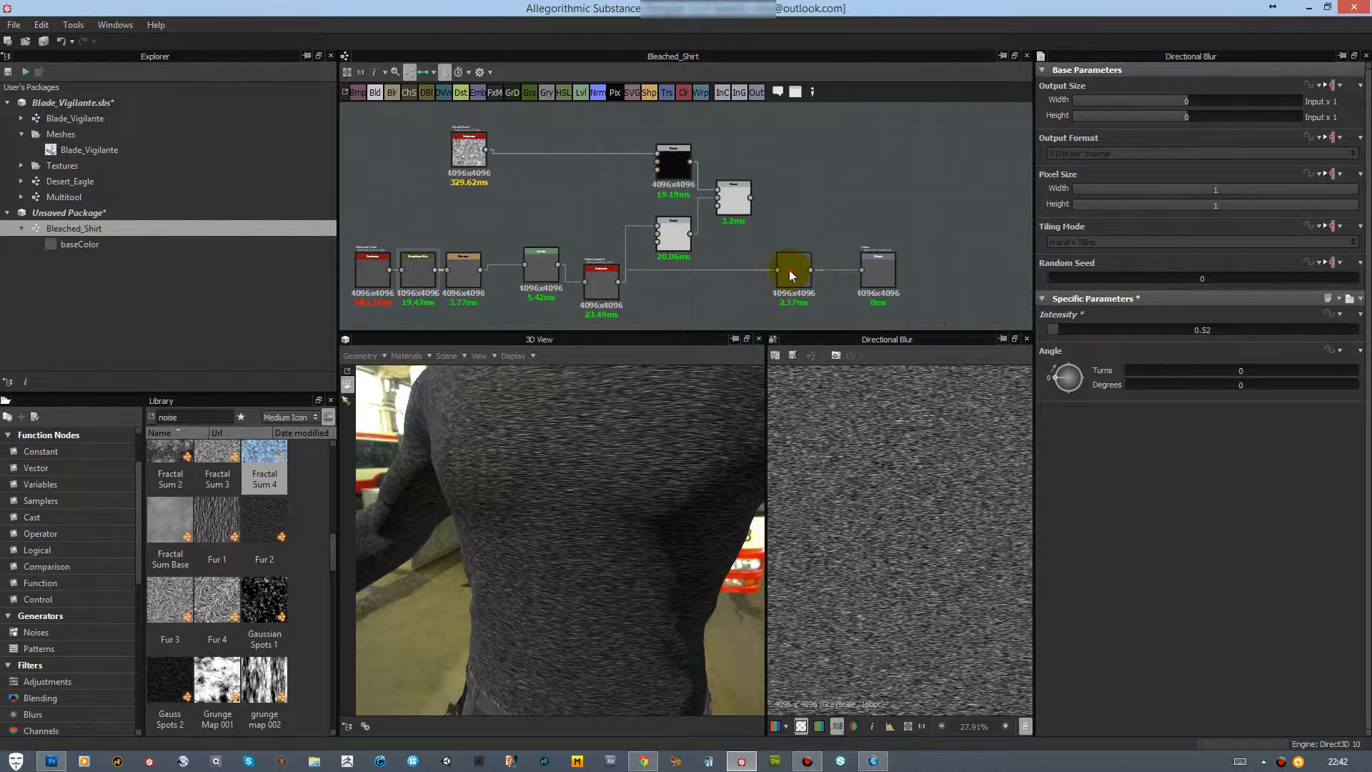
{"action": "double_click", "coordinate": [733, 210]}
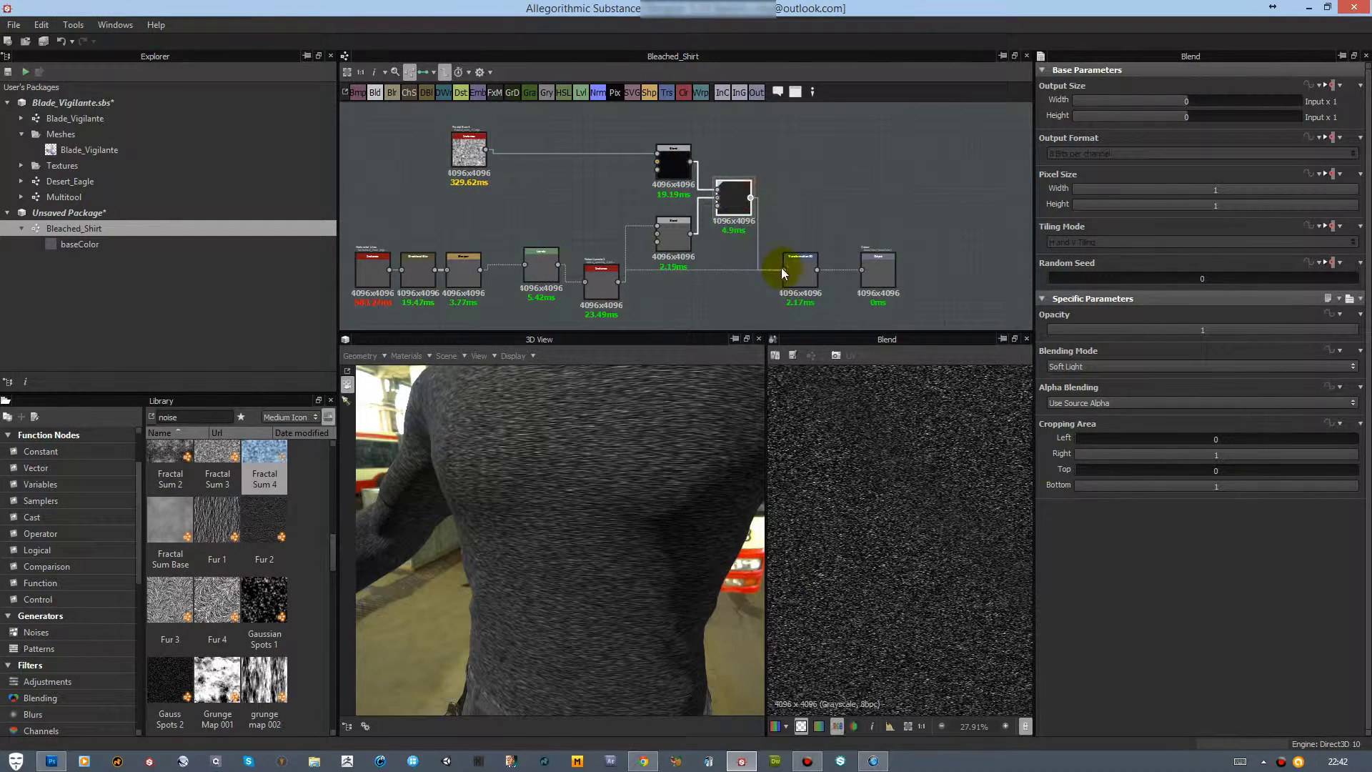
Set the upper Blend's opacity to 0.03 and the combining Blend's blending mode to Max (Lighten)
{"action": "left_click", "coordinate": [672, 174]}
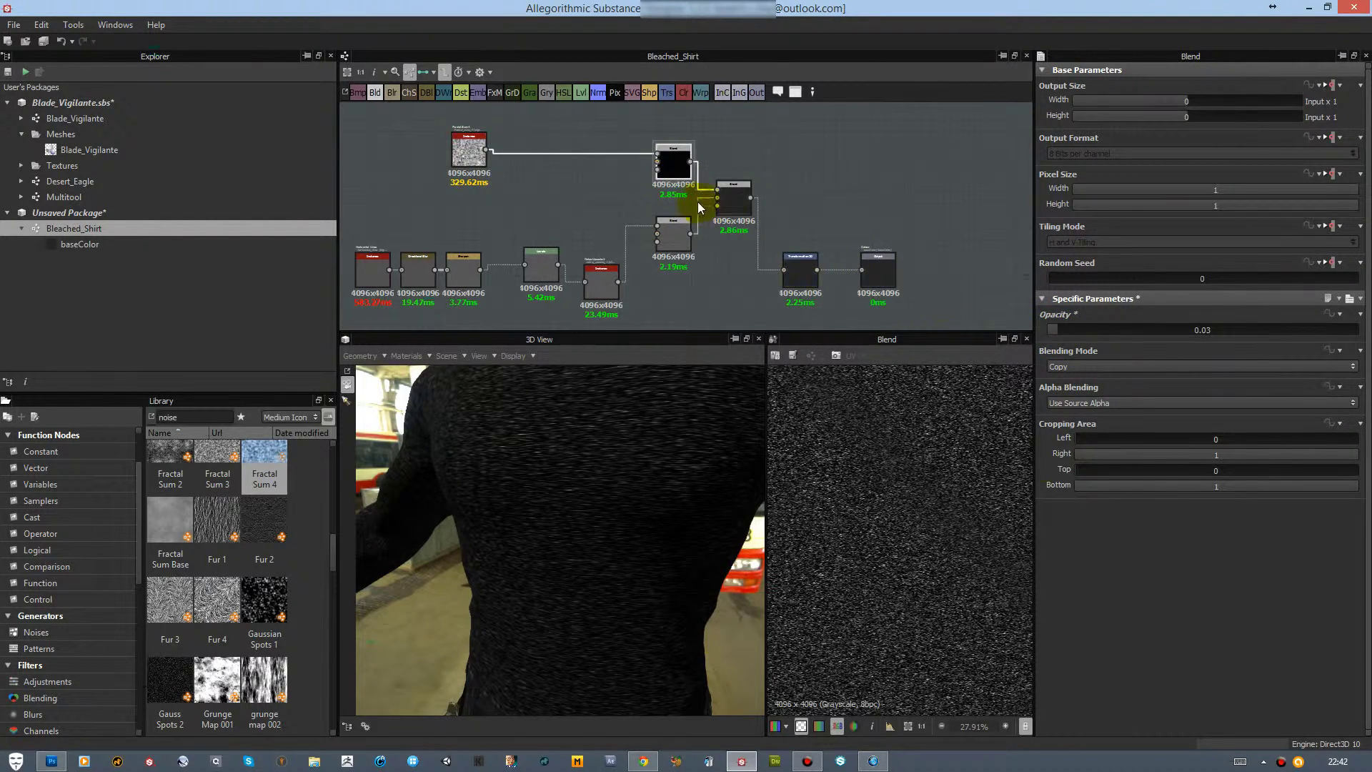
{"action": "left_click", "coordinate": [1092, 367]}
{"action": "left_click", "coordinate": [1087, 407]}
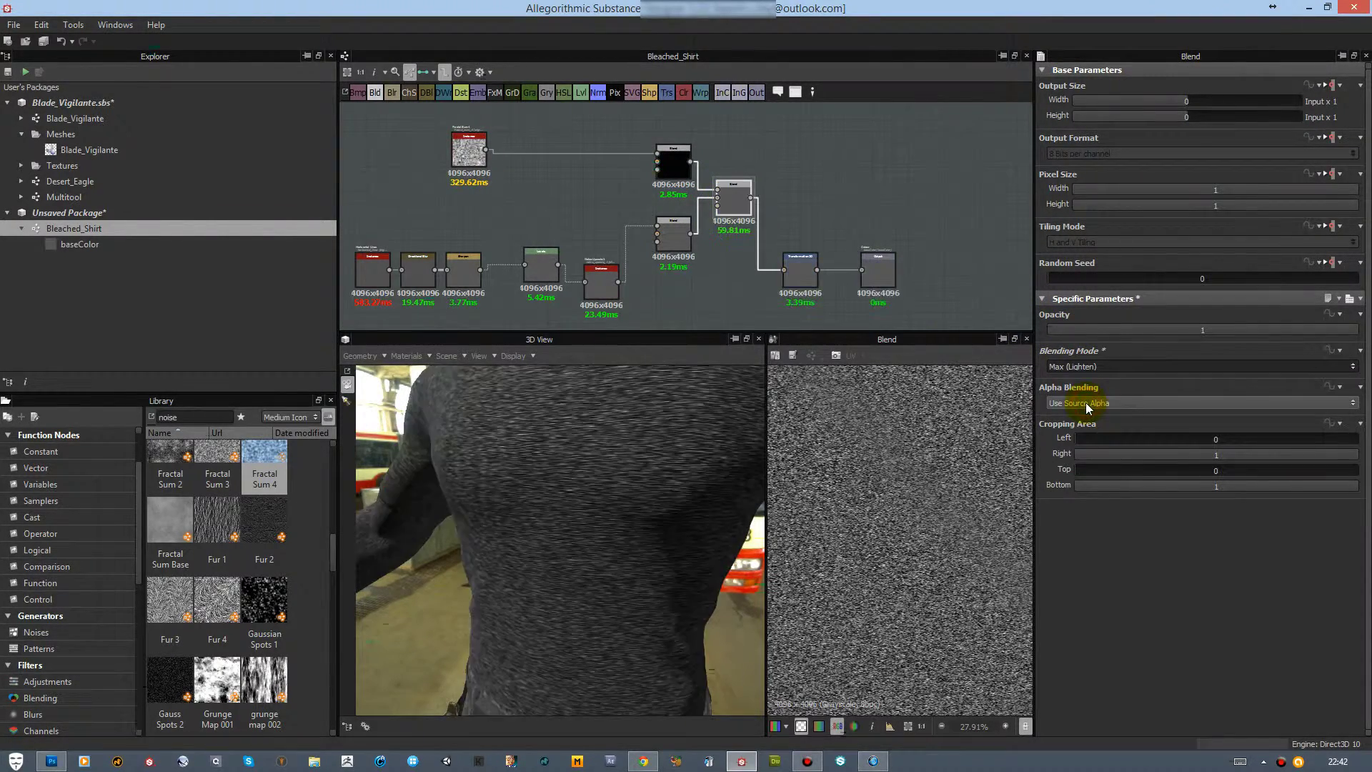
Connect Levels directly to the lower Blend and move Noise Upscale 1 between Horizontal Lines and Directional Blur
{"action": "mouse_move", "coordinate": [709, 518]}
{"action": "left_mouse_down"}
{"action": "mouse_move", "coordinate": [730, 512]}
{"action": "mouse_move", "coordinate": [689, 500]}
{"action": "left_mouse_up"}
{"action": "scroll", "coordinate": [641, 508], "scroll_direction": "down", "scroll_amount": 3}
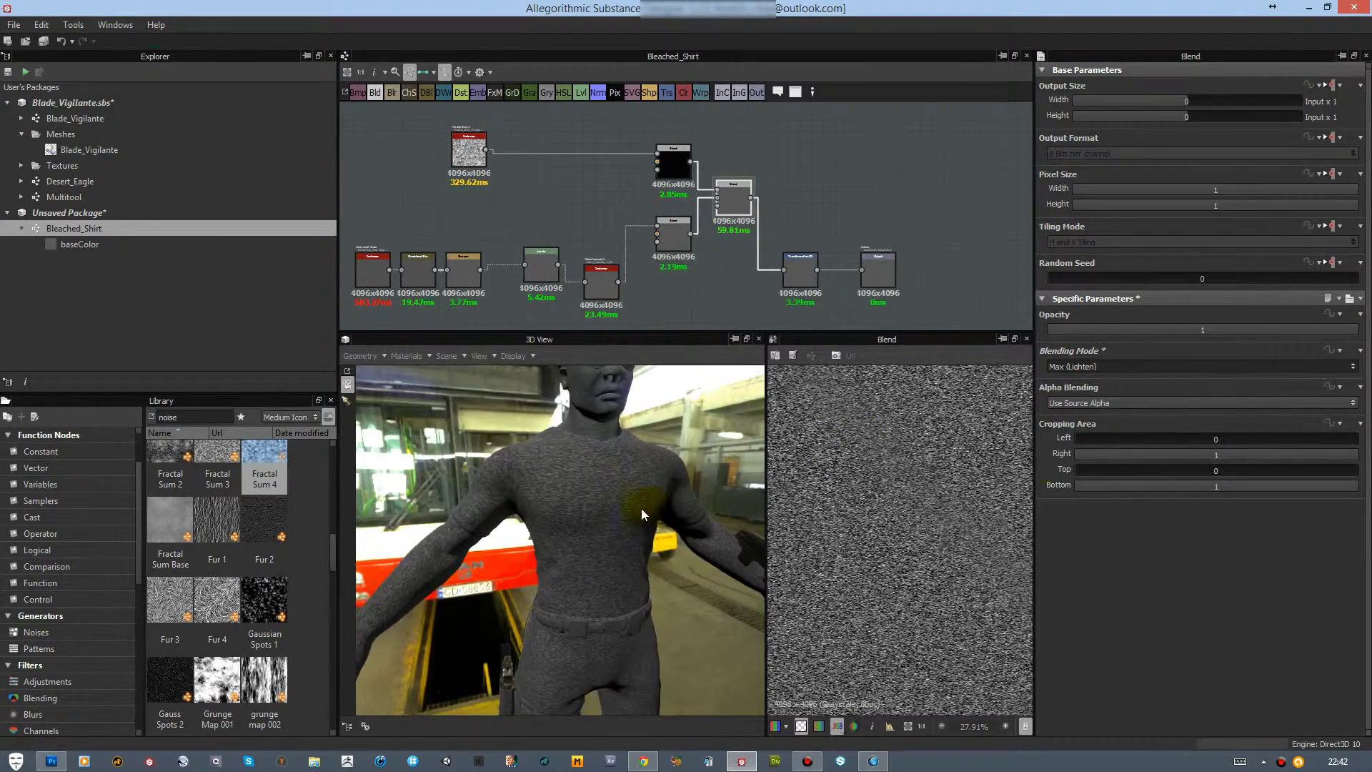
{"action": "scroll", "coordinate": [641, 508], "scroll_direction": "up", "scroll_amount": 5}
{"action": "middle_click_drag", "start_coordinate": [562, 276], "coordinate": [684, 230]}
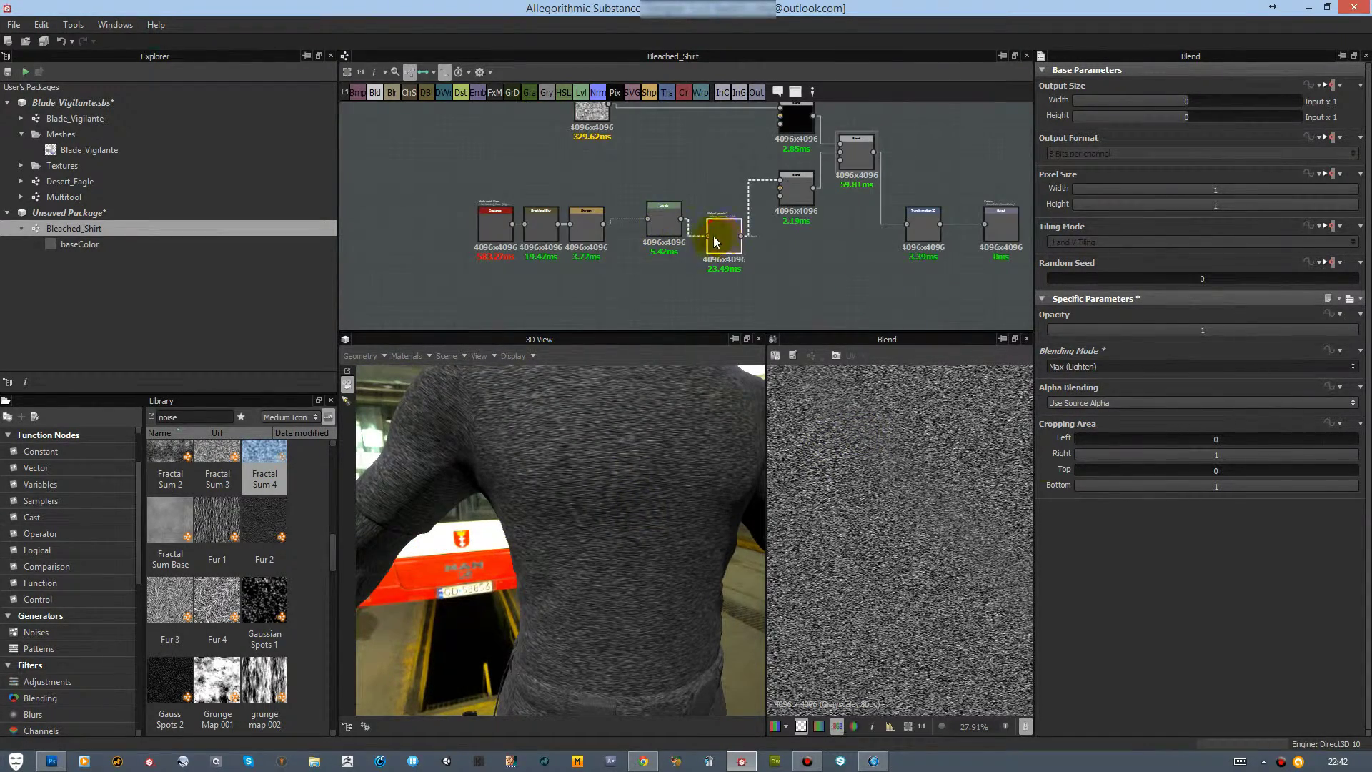
{"action": "left_click", "coordinate": [677, 220]}
{"action": "left_click_drag", "start_coordinate": [781, 183], "coordinate": [781, 181]}
{"action": "left_click_drag", "start_coordinate": [730, 244], "coordinate": [522, 191]}
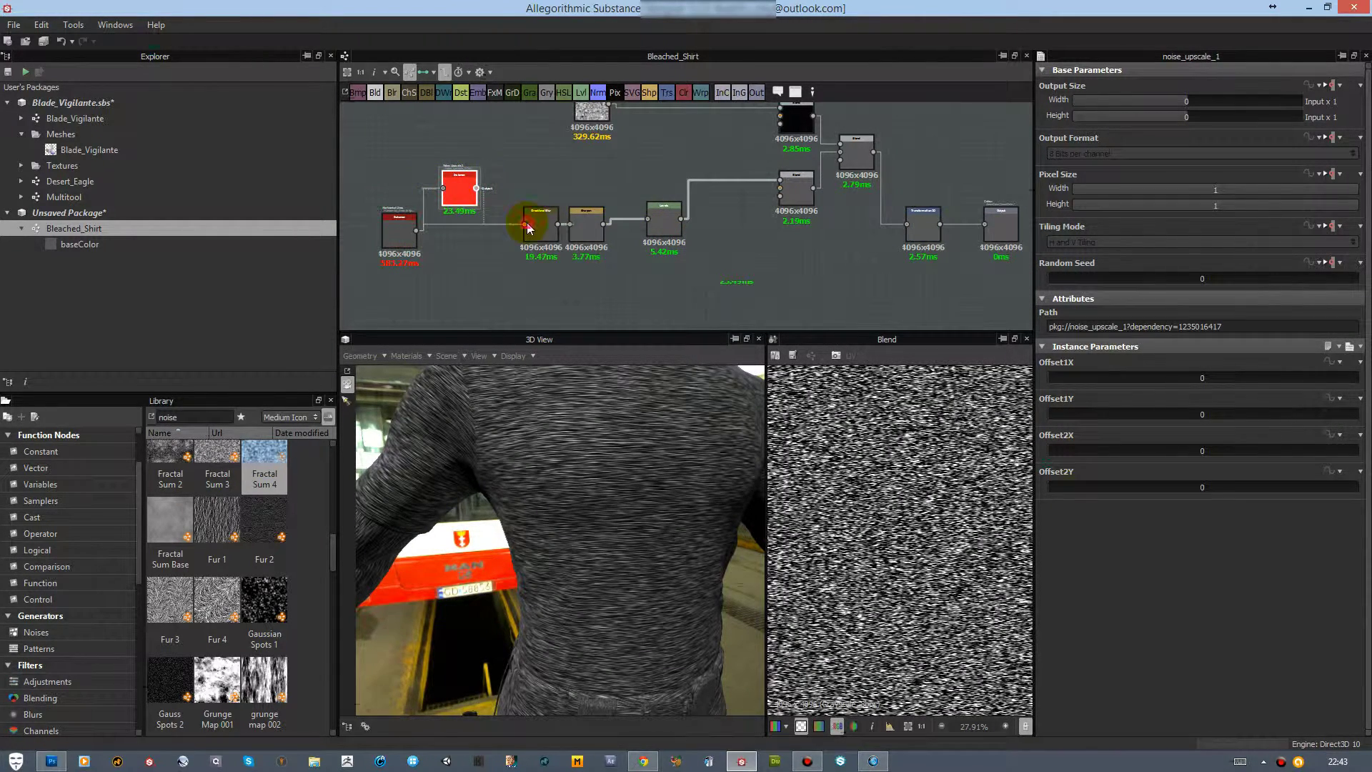
{"action": "left_click_drag", "start_coordinate": [477, 187], "coordinate": [529, 227]}
{"action": "left_click", "coordinate": [651, 286]}
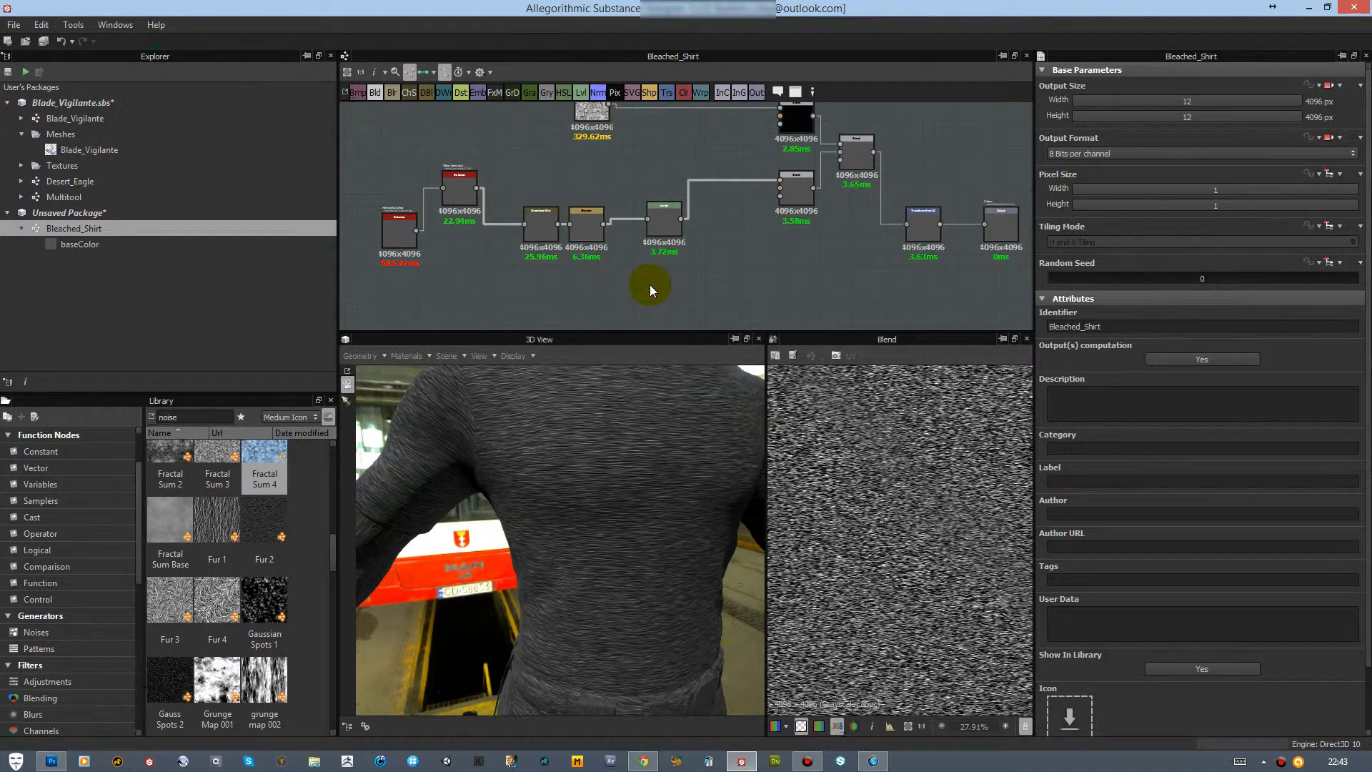
Raise the opacity of the upper Blend fed by Fractal Sum 4
{"action": "left_click_drag", "start_coordinate": [640, 423], "coordinate": [657, 486]}
{"action": "middle_click_drag", "start_coordinate": [742, 260], "coordinate": [714, 291]}
{"action": "left_click", "coordinate": [564, 143]}
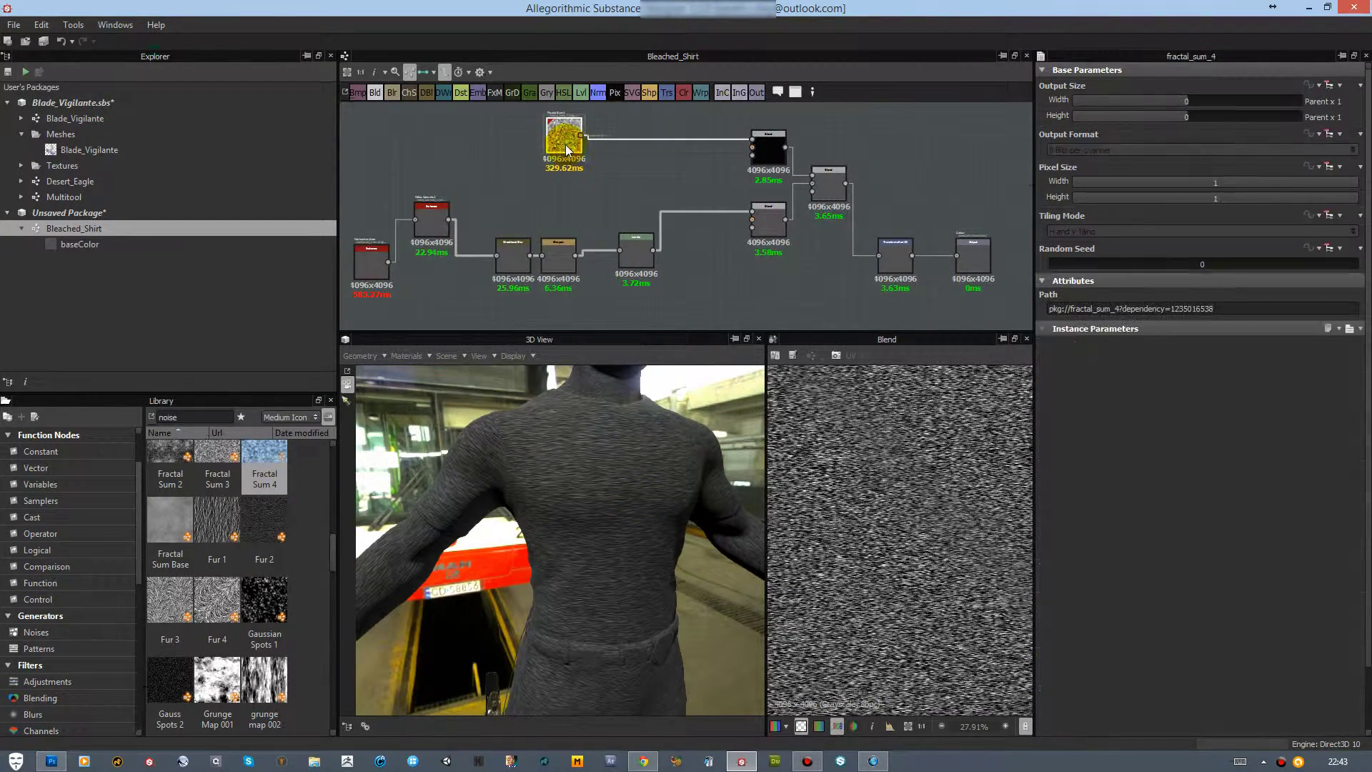
{"action": "left_click", "coordinate": [753, 184]}
{"action": "left_click_drag", "start_coordinate": [1174, 328], "coordinate": [1134, 332]}
Replace Fractal Sum 4 with a copy of the Horizontal Lines node feeding the upper Blend
{"action": "left_click", "coordinate": [371, 266]}
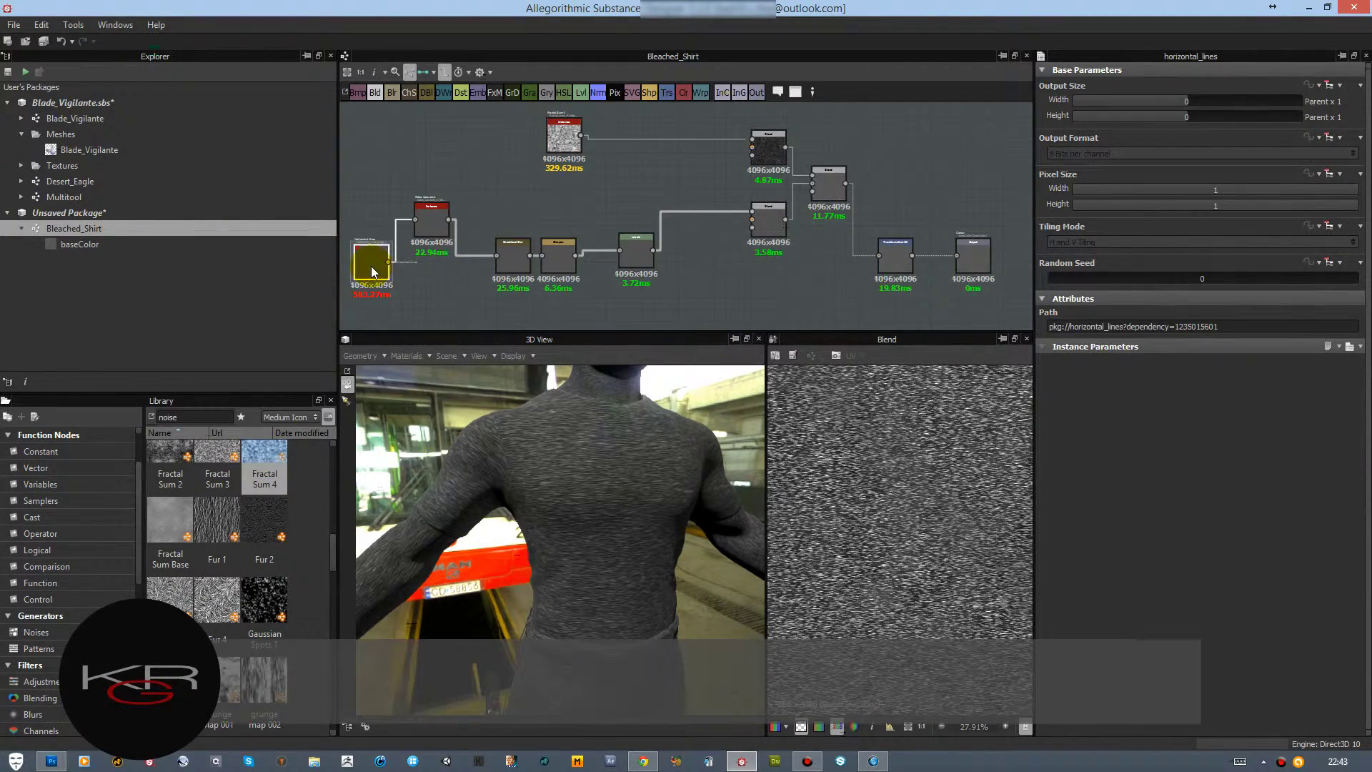
{"action": "key", "text": "ctrl+c"}
{"action": "key", "text": "ctrl+v"}
{"action": "left_click_drag", "start_coordinate": [371, 266], "coordinate": [370, 258]}
{"action": "left_click_drag", "start_coordinate": [685, 218], "coordinate": [624, 170]}
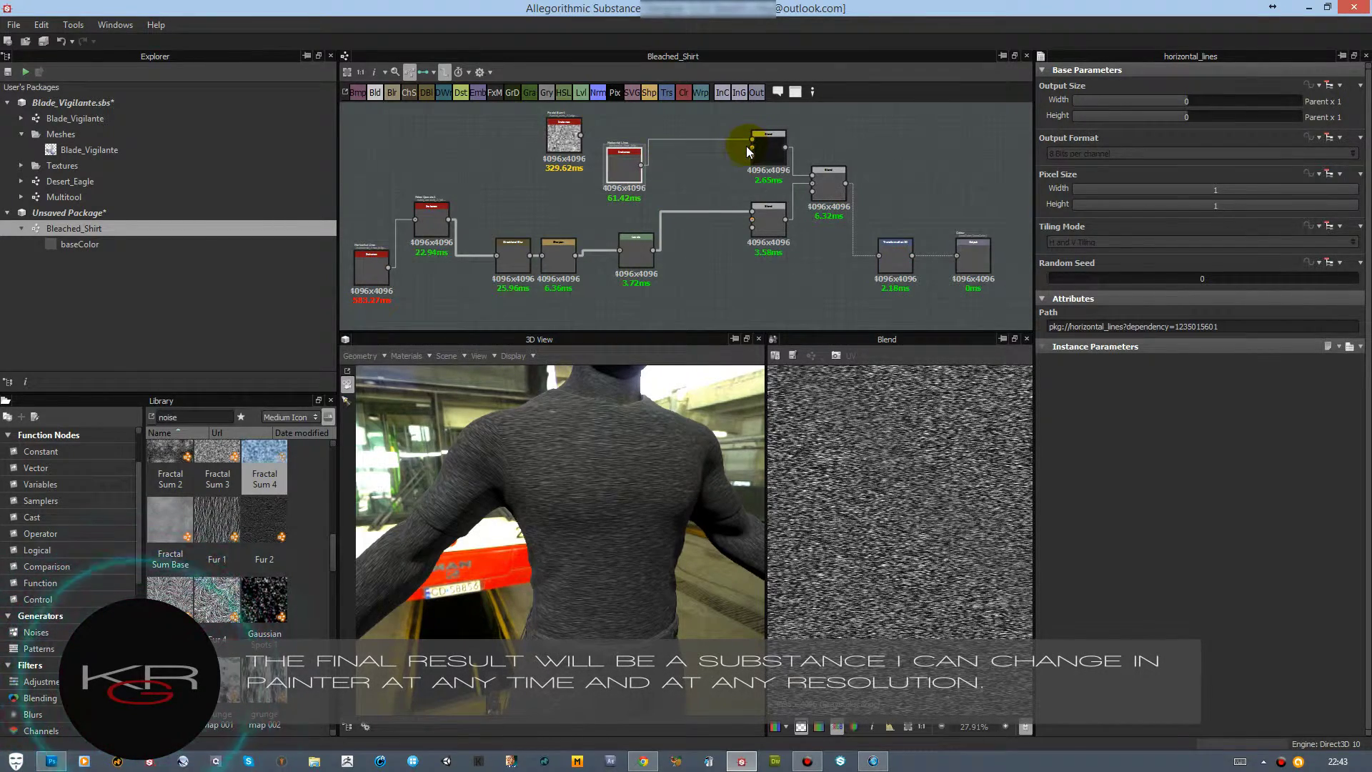
{"action": "left_click", "coordinate": [561, 140]}
{"action": "key", "text": "Delete"}
{"action": "left_click_drag", "start_coordinate": [730, 430], "coordinate": [641, 500]}
{"action": "left_click_drag", "start_coordinate": [594, 513], "coordinate": [700, 524]}
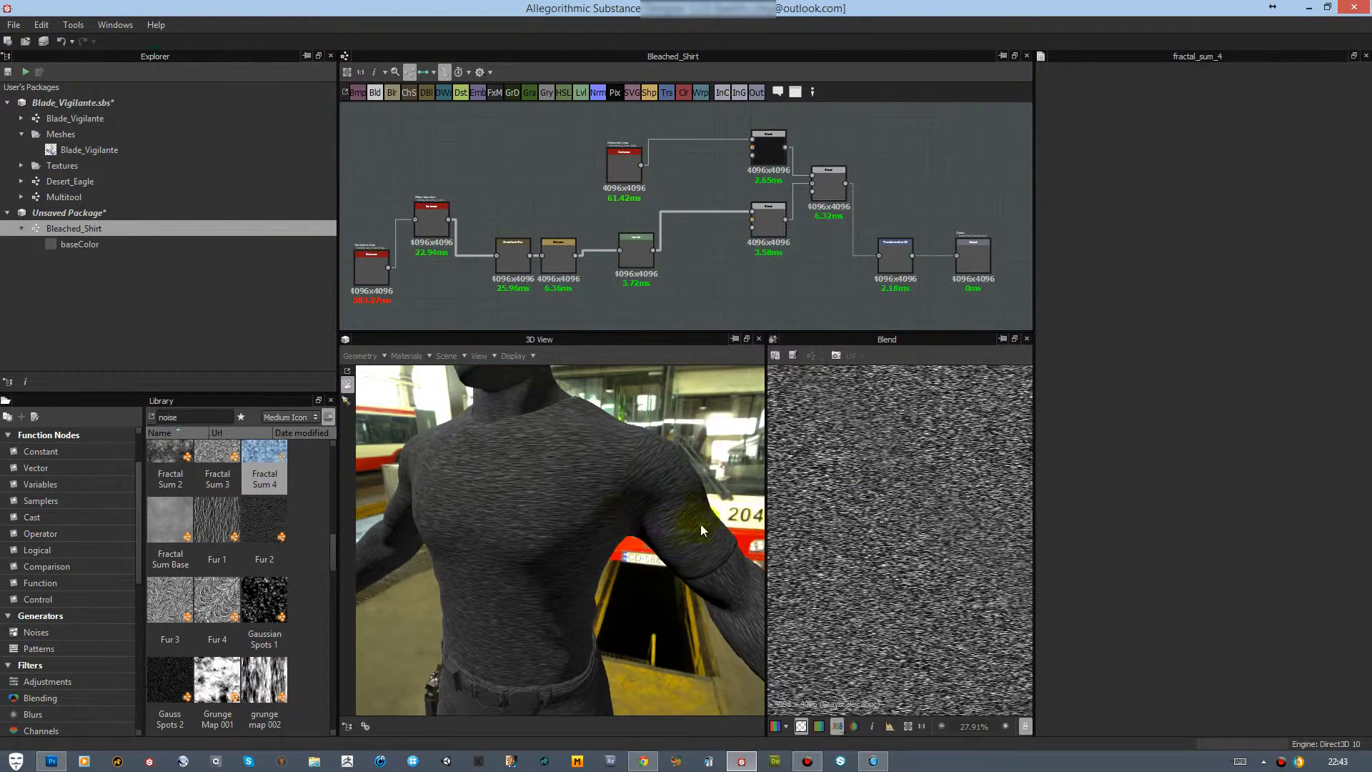
Expose the Levels node's Level In Low, In High, In Mid, Out Low and Out High parameters in a group named Levels
{"action": "left_click", "coordinate": [744, 293]}
{"action": "middle_click_drag", "start_coordinate": [743, 293], "coordinate": [683, 300]}
{"action": "scroll", "coordinate": [707, 275], "scroll_direction": "up", "scroll_amount": 2}
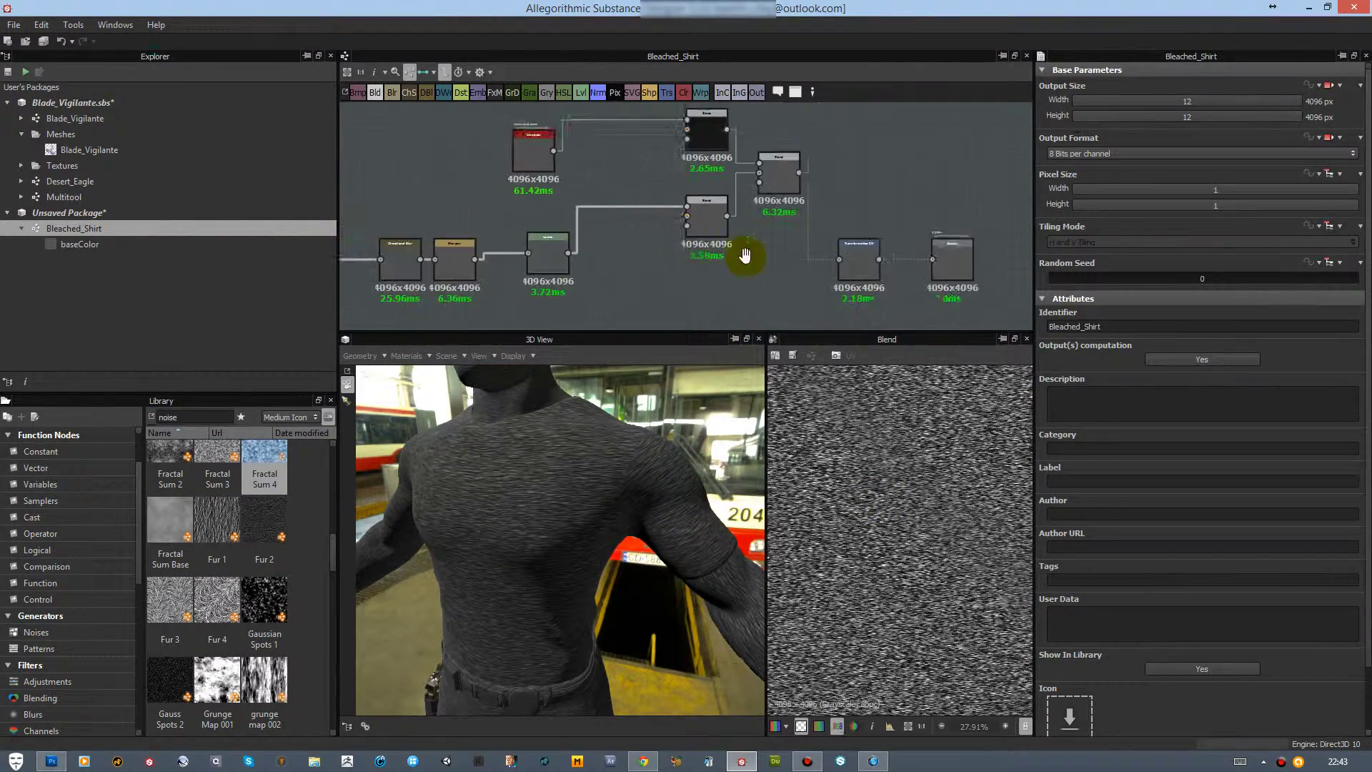
{"action": "middle_click_drag", "start_coordinate": [744, 254], "coordinate": [860, 216]}
{"action": "left_click", "coordinate": [672, 231]}
{"action": "right_click", "coordinate": [673, 235]}
{"action": "left_click", "coordinate": [707, 315]}
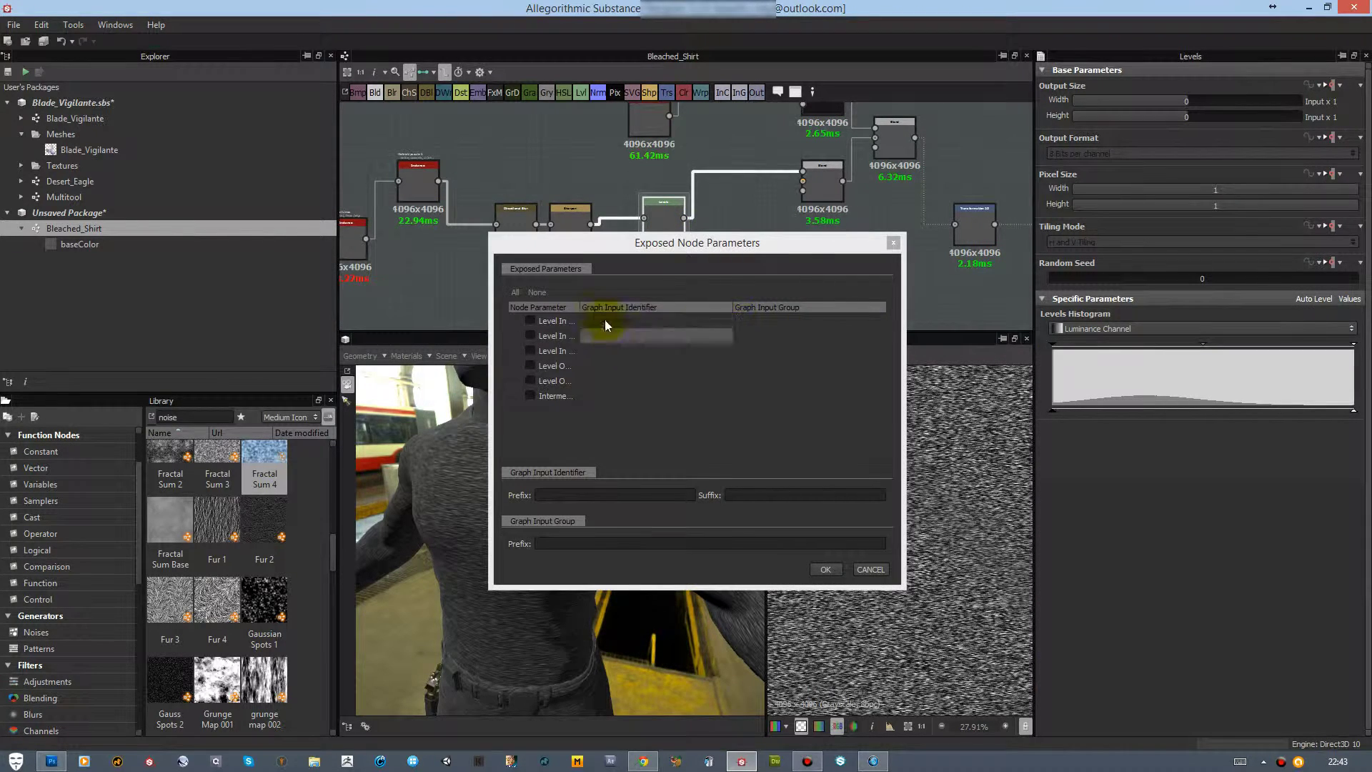
{"action": "left_click_drag", "start_coordinate": [581, 309], "coordinate": [704, 307]}
{"action": "left_click", "coordinate": [530, 321]}
{"action": "left_click", "coordinate": [529, 336]}
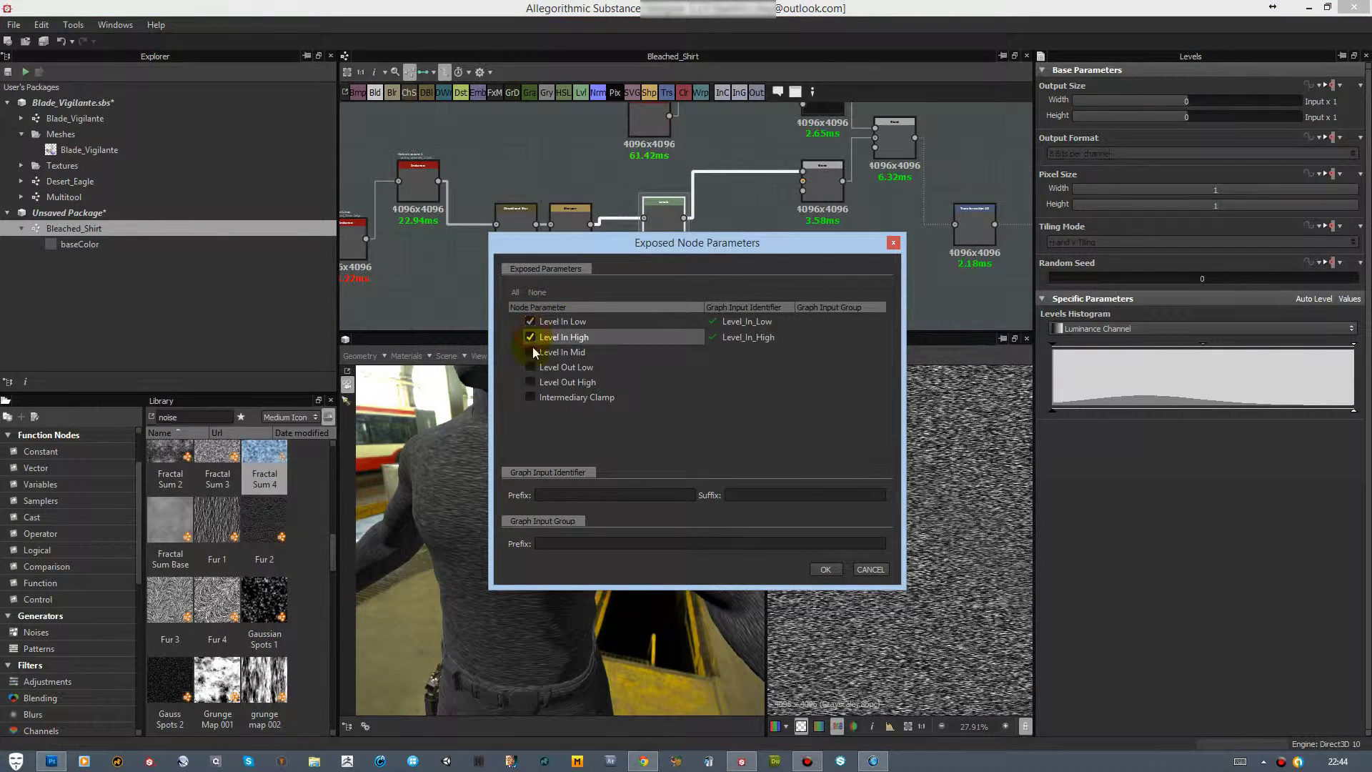
{"action": "left_click", "coordinate": [530, 353]}
{"action": "left_click", "coordinate": [530, 368]}
{"action": "left_click", "coordinate": [529, 384]}
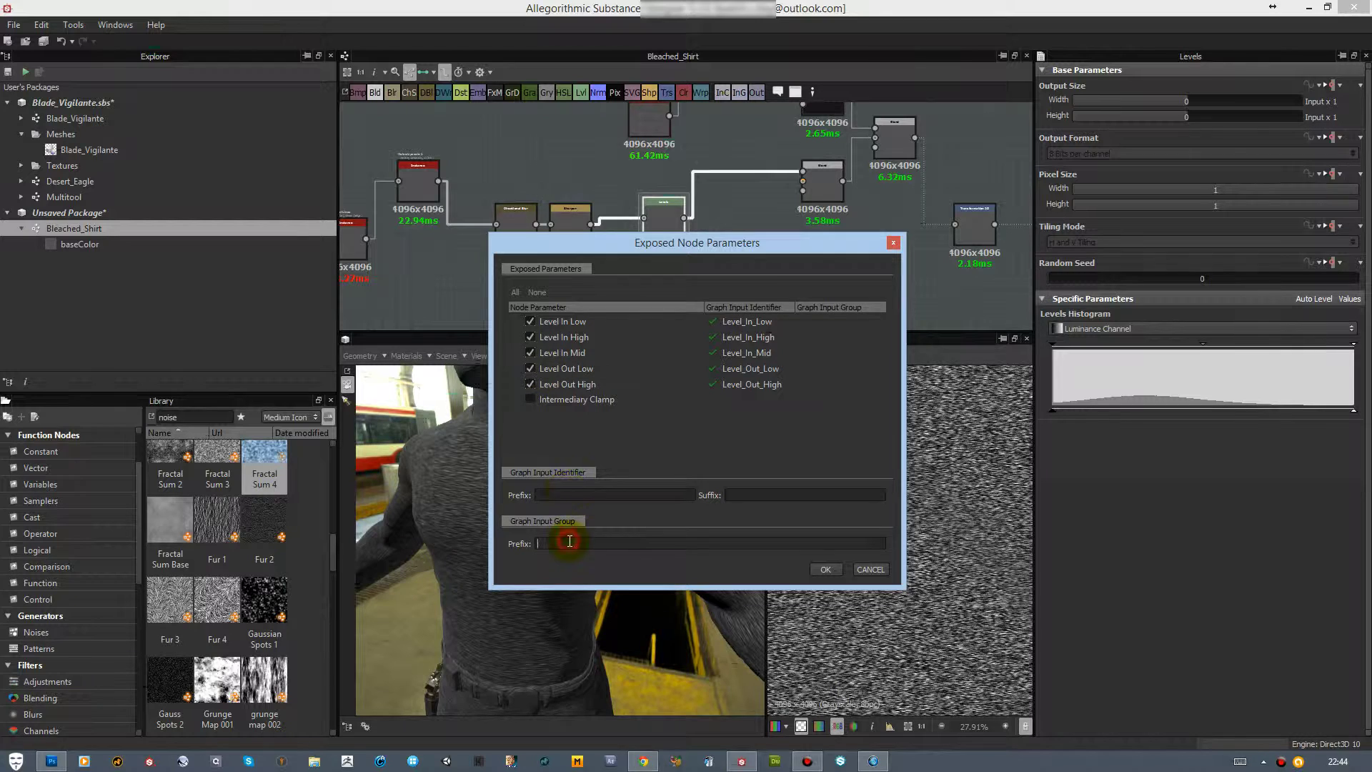
{"action": "type", "text": "Levels"}
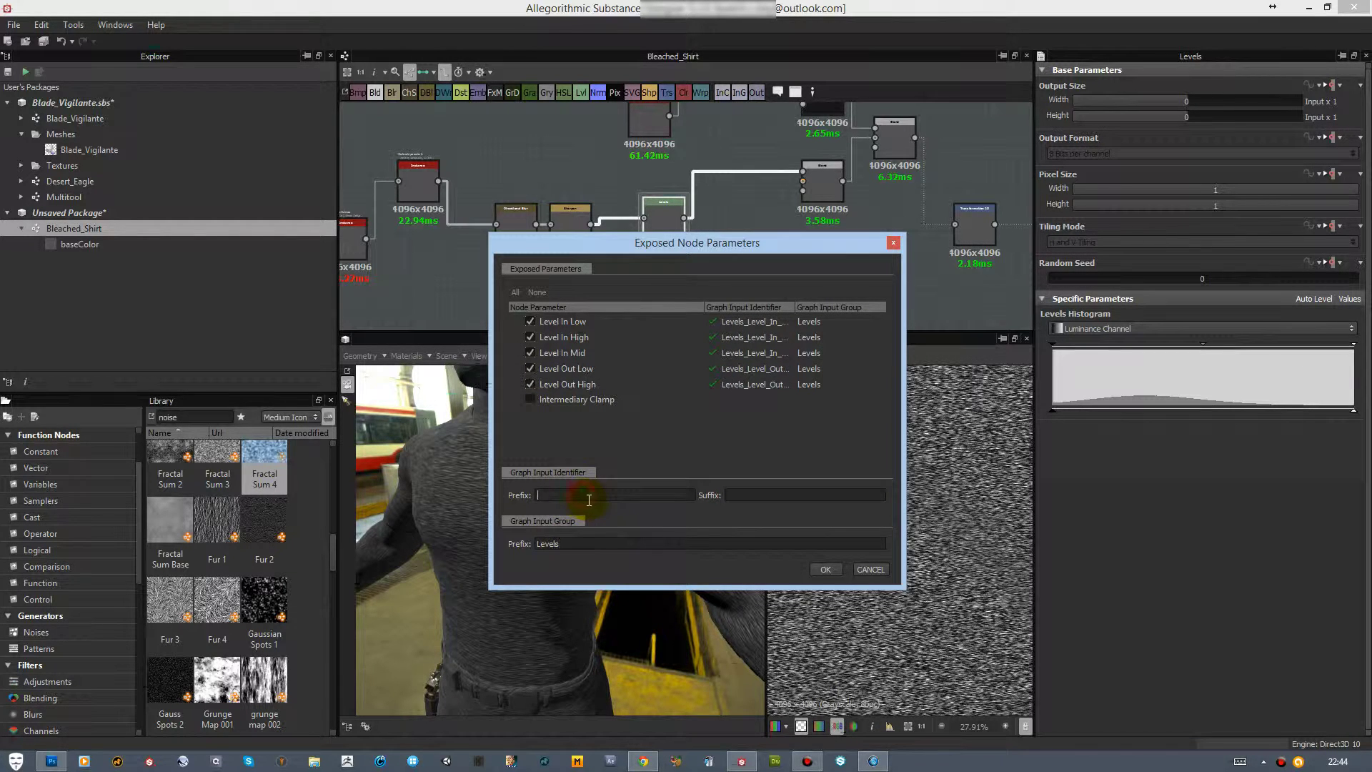
{"action": "left_click", "coordinate": [826, 569]}
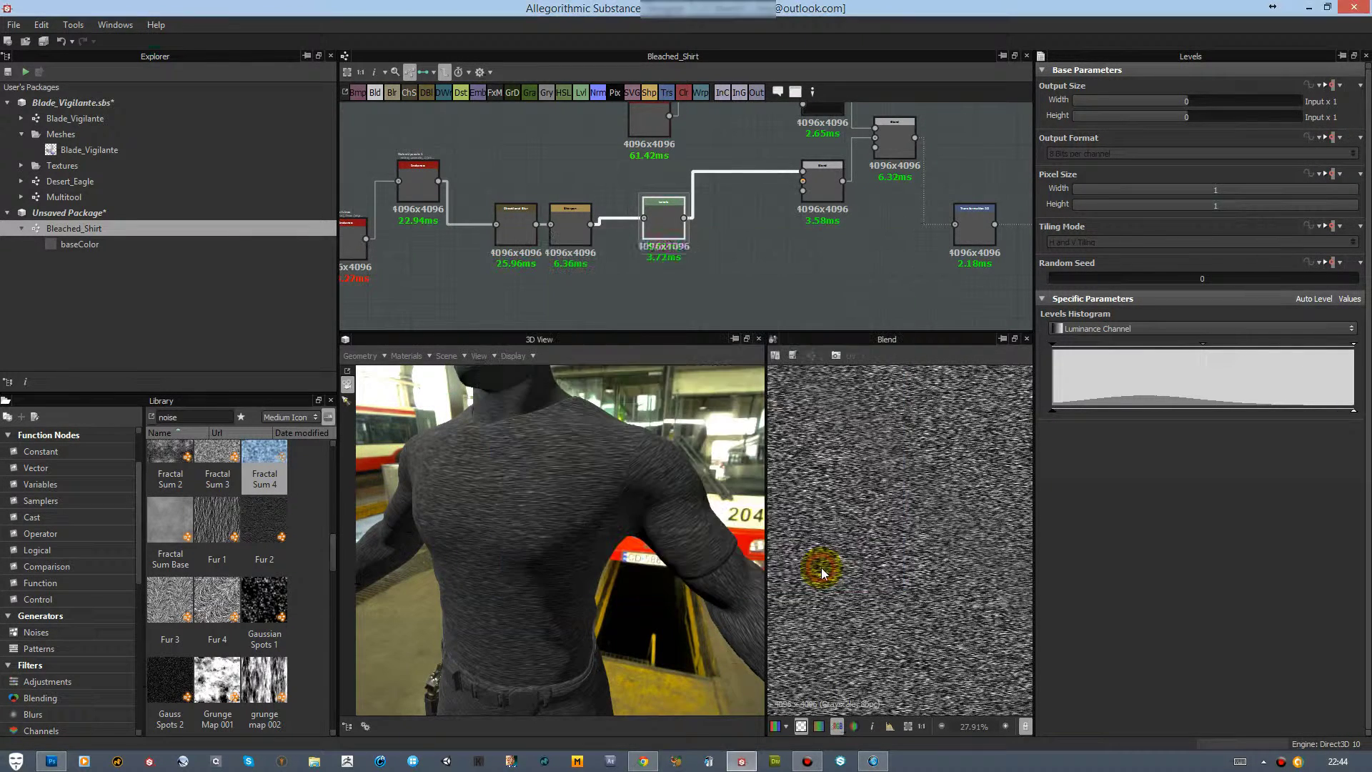
Label the graph's Levels_Level_In_Low input parameter "Level in Low"
{"action": "left_click", "coordinate": [986, 325]}
{"action": "scroll", "coordinate": [1179, 552], "scroll_direction": "down", "scroll_amount": 3}
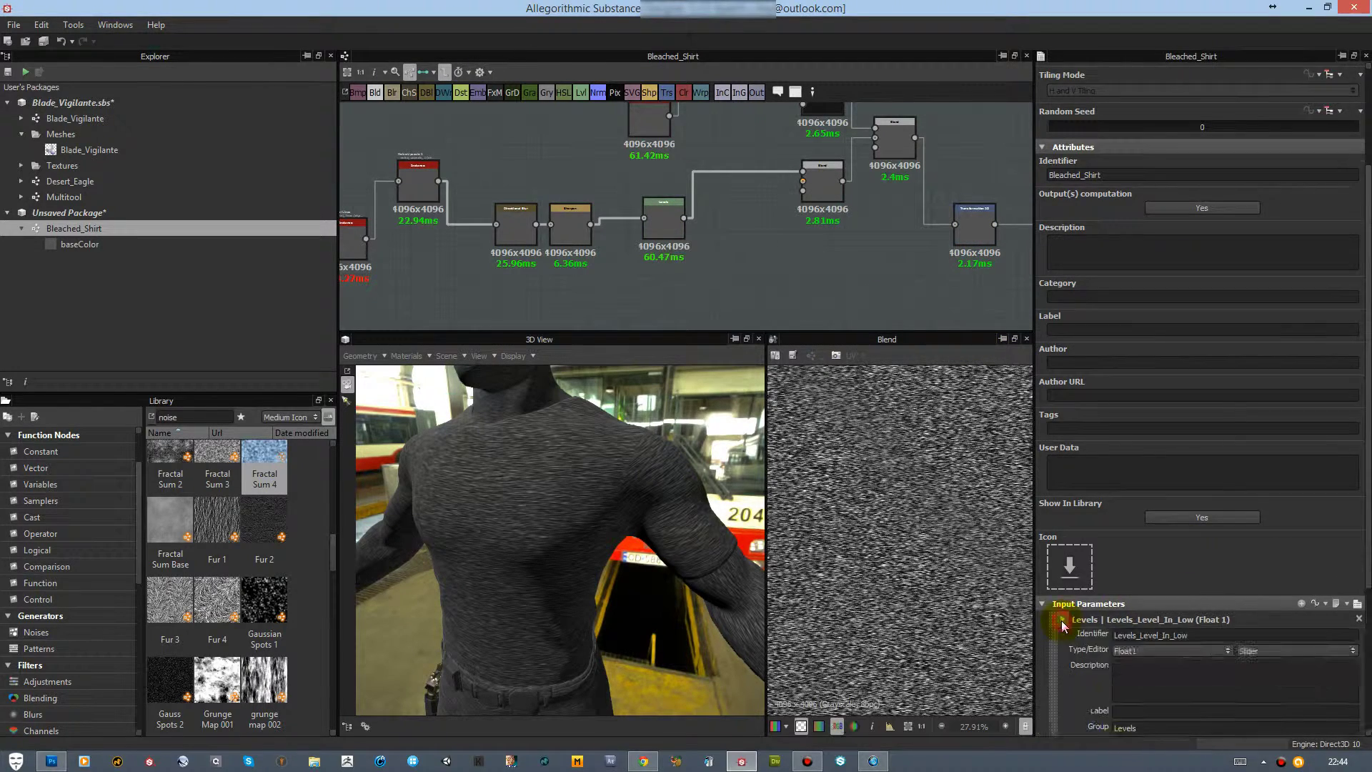
{"action": "left_click", "coordinate": [1063, 619]}
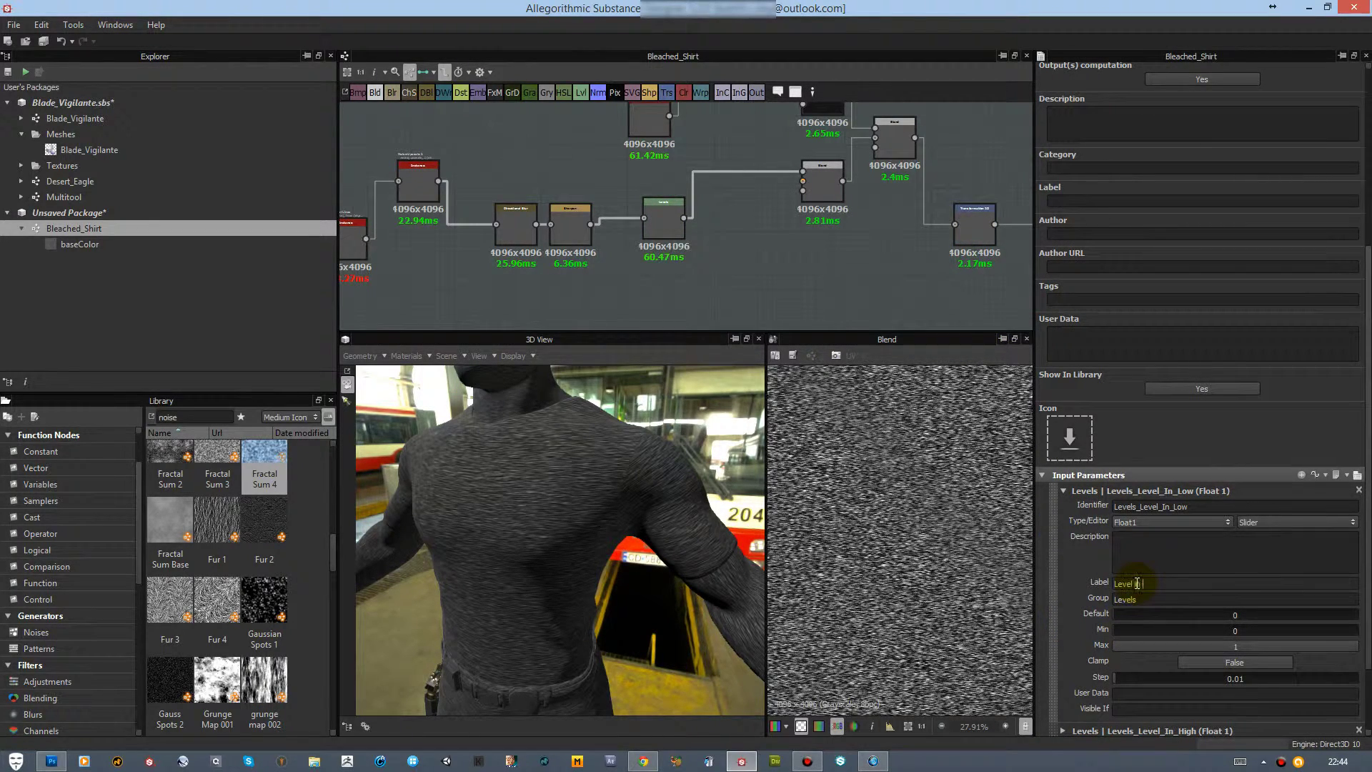
{"action": "scroll", "coordinate": [1137, 586], "scroll_direction": "down", "scroll_amount": 2}
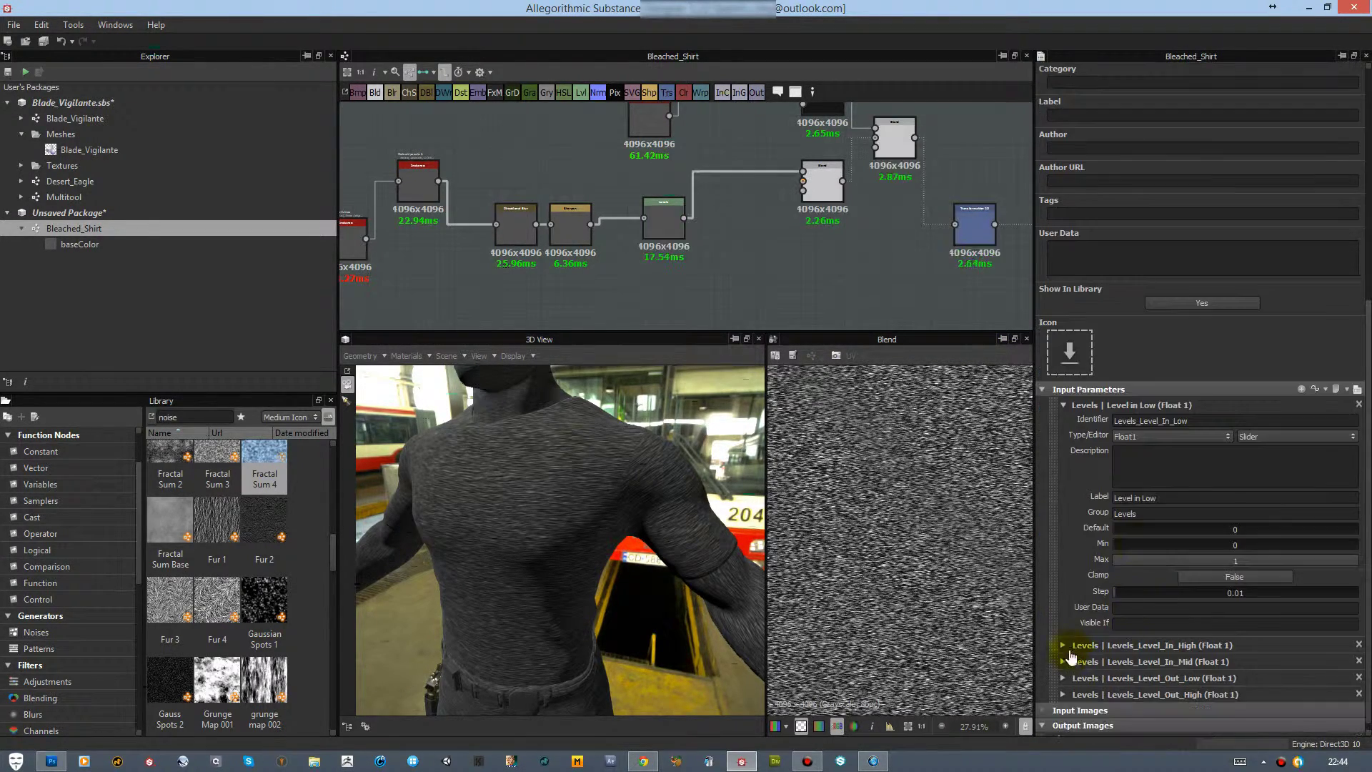
Label the graph's Levels_Level_In_High input parameter "Level in High"
{"action": "left_click", "coordinate": [1064, 647]}
{"action": "scroll", "coordinate": [1136, 634], "scroll_direction": "down", "scroll_amount": 2}
{"action": "left_click", "coordinate": [1133, 650]}
{"action": "type", "text": "Level"}
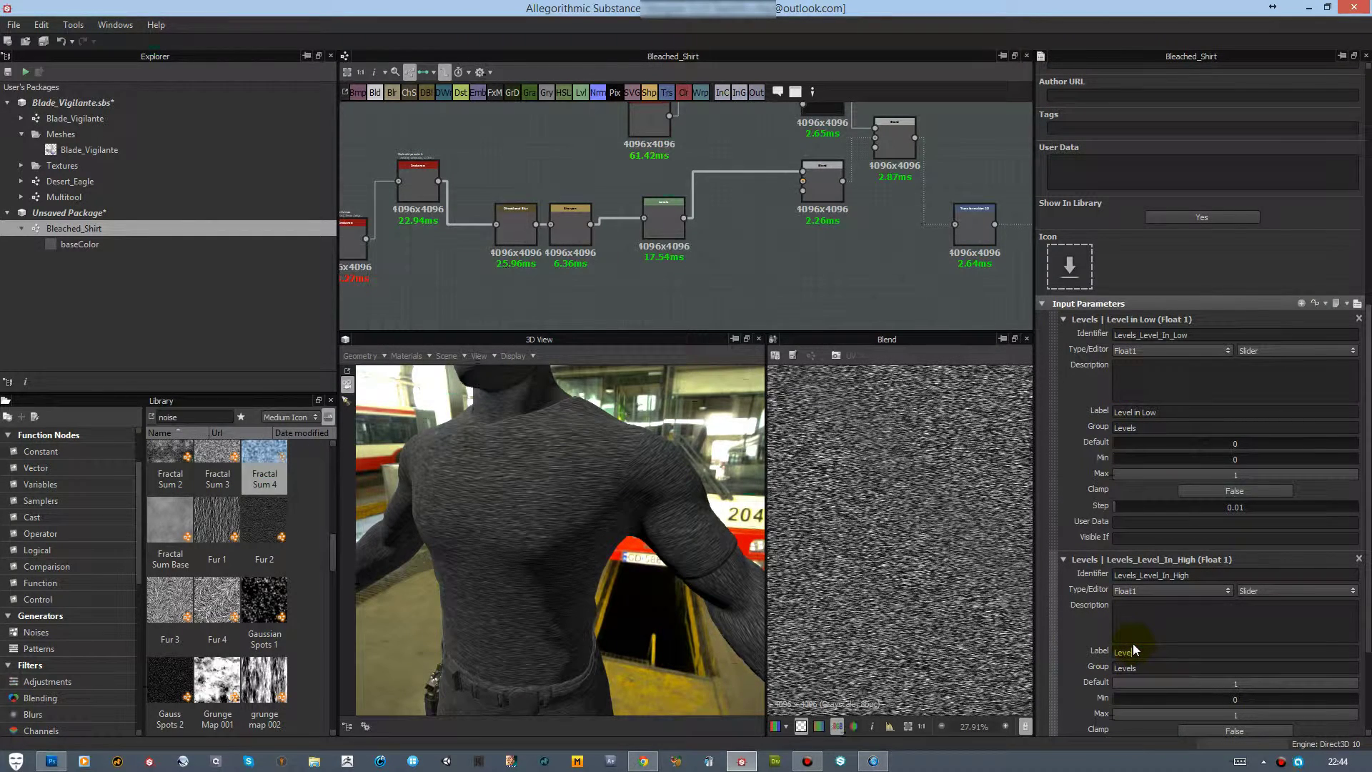
{"action": "type", "text": " in High"}
{"action": "key", "text": "Return"}
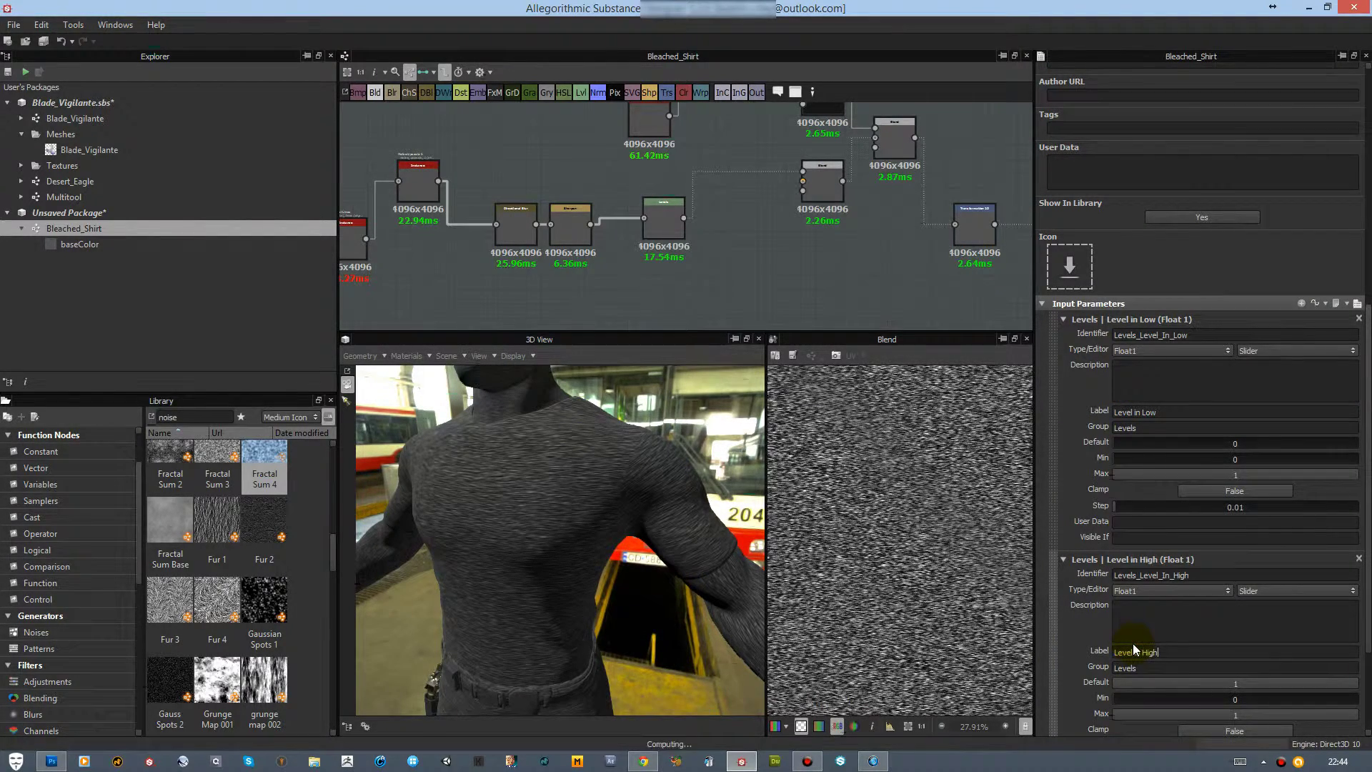
Label the graph's Levels_Level_In_Mid input parameter "Level in Mid"
{"action": "scroll", "coordinate": [1127, 628], "scroll_direction": "down", "scroll_amount": 3}
{"action": "left_click", "coordinate": [1071, 654]}
{"action": "left_click", "coordinate": [1148, 575]}
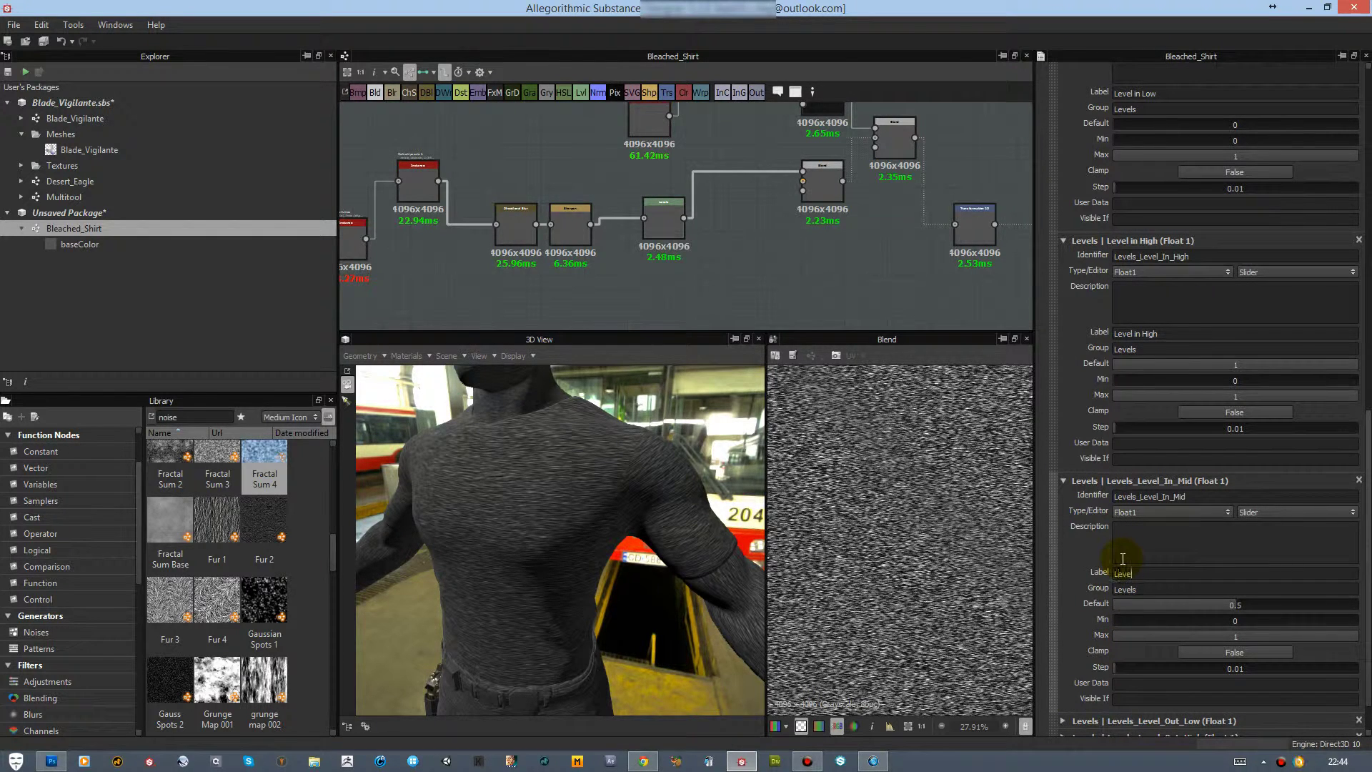
{"action": "type", "text": "Level in Mid"}
{"action": "key", "text": "Return"}
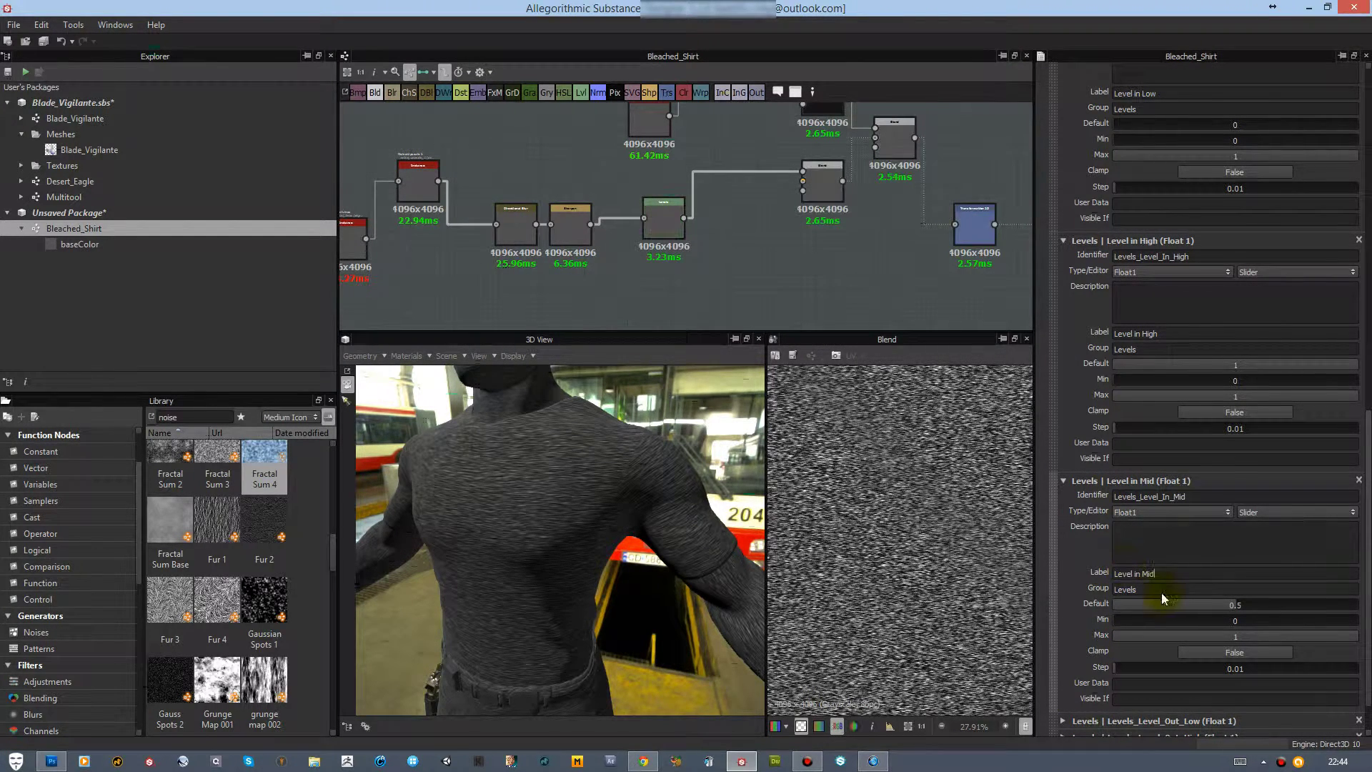
Label the graph's Levels_Level_Out_Low input parameter "Level Out Low"
{"action": "scroll", "coordinate": [1115, 633], "scroll_direction": "down", "scroll_amount": 1}
{"action": "left_click", "coordinate": [1063, 664]}
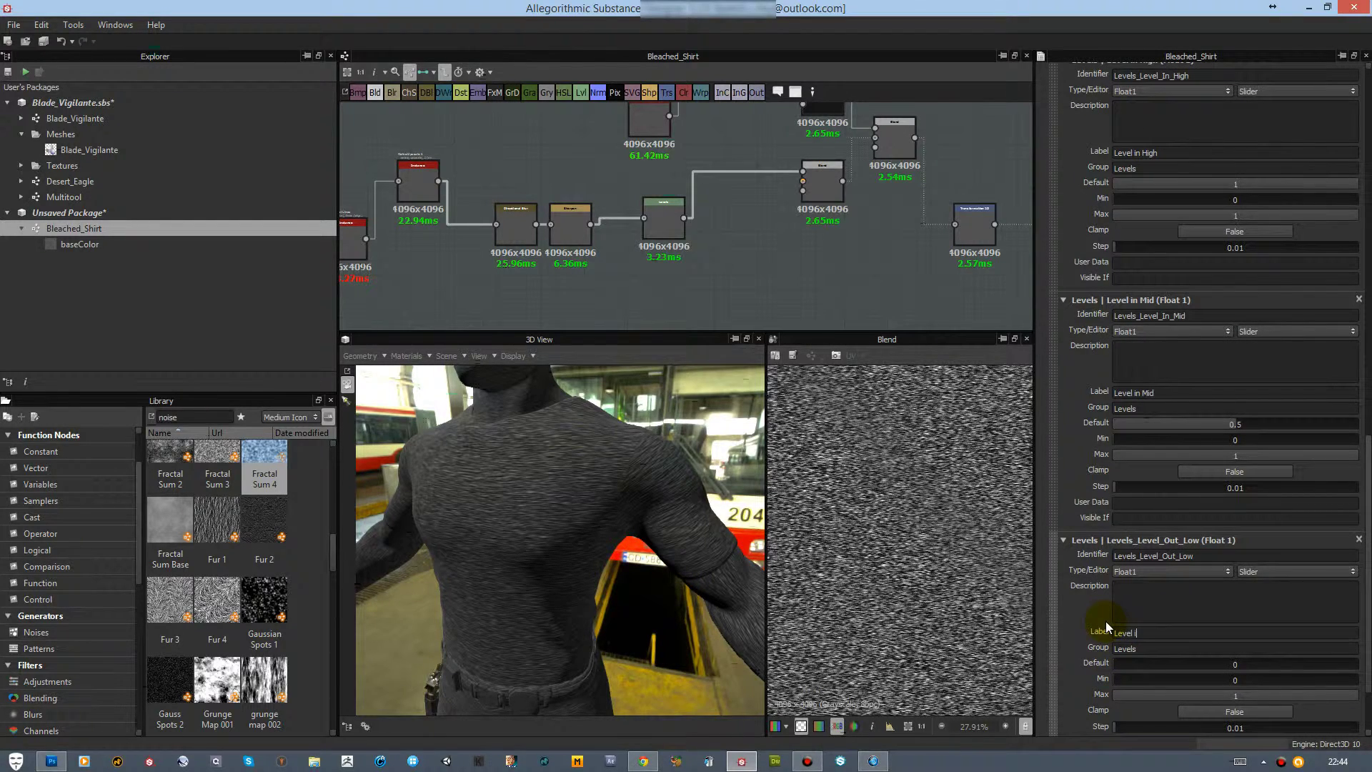
{"action": "type", "text": "Level Out Low"}
{"action": "key", "text": "Return"}
Label the graph's Levels_Level_Out_High input parameter "Level Out High"
{"action": "scroll", "coordinate": [1105, 629], "scroll_direction": "down", "scroll_amount": 4}
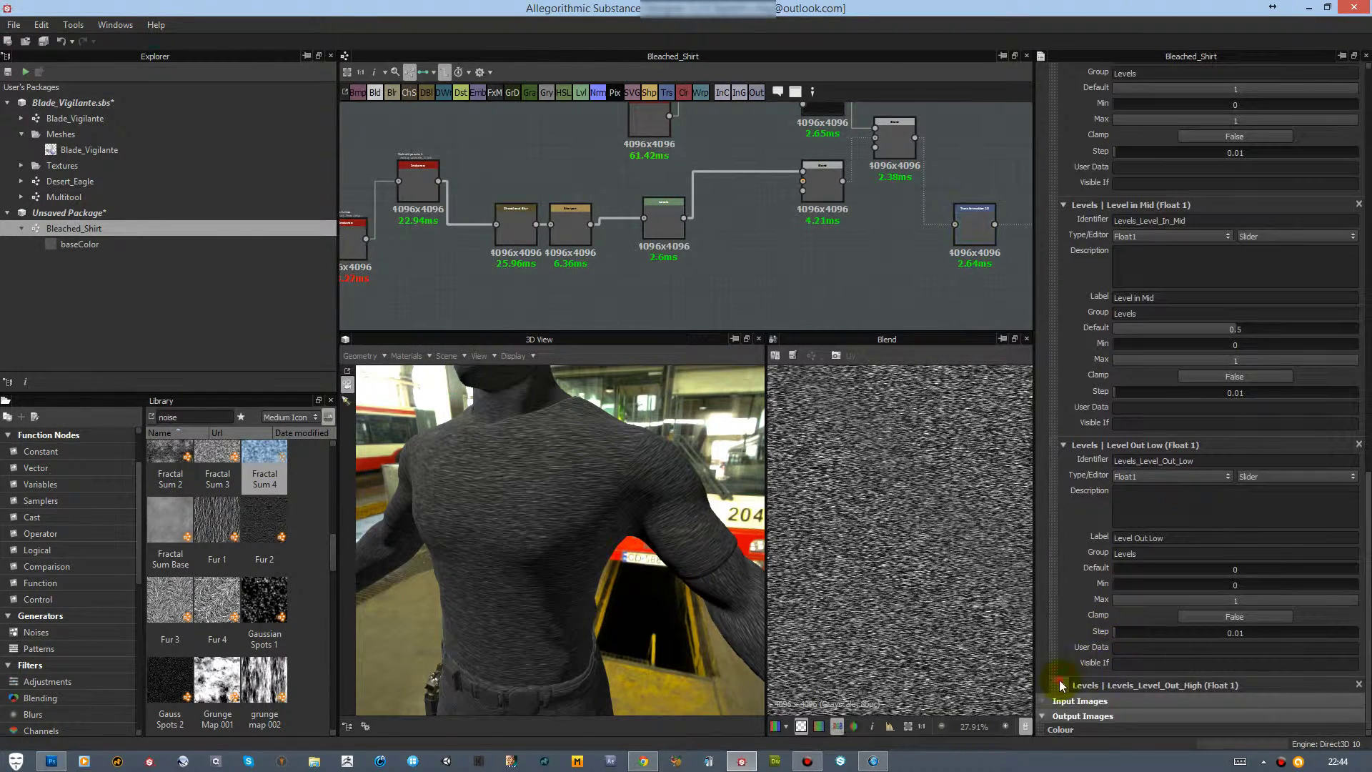
{"action": "left_click", "coordinate": [1063, 688]}
{"action": "left_click", "coordinate": [1138, 647]}
{"action": "type", "text": "Level O"}
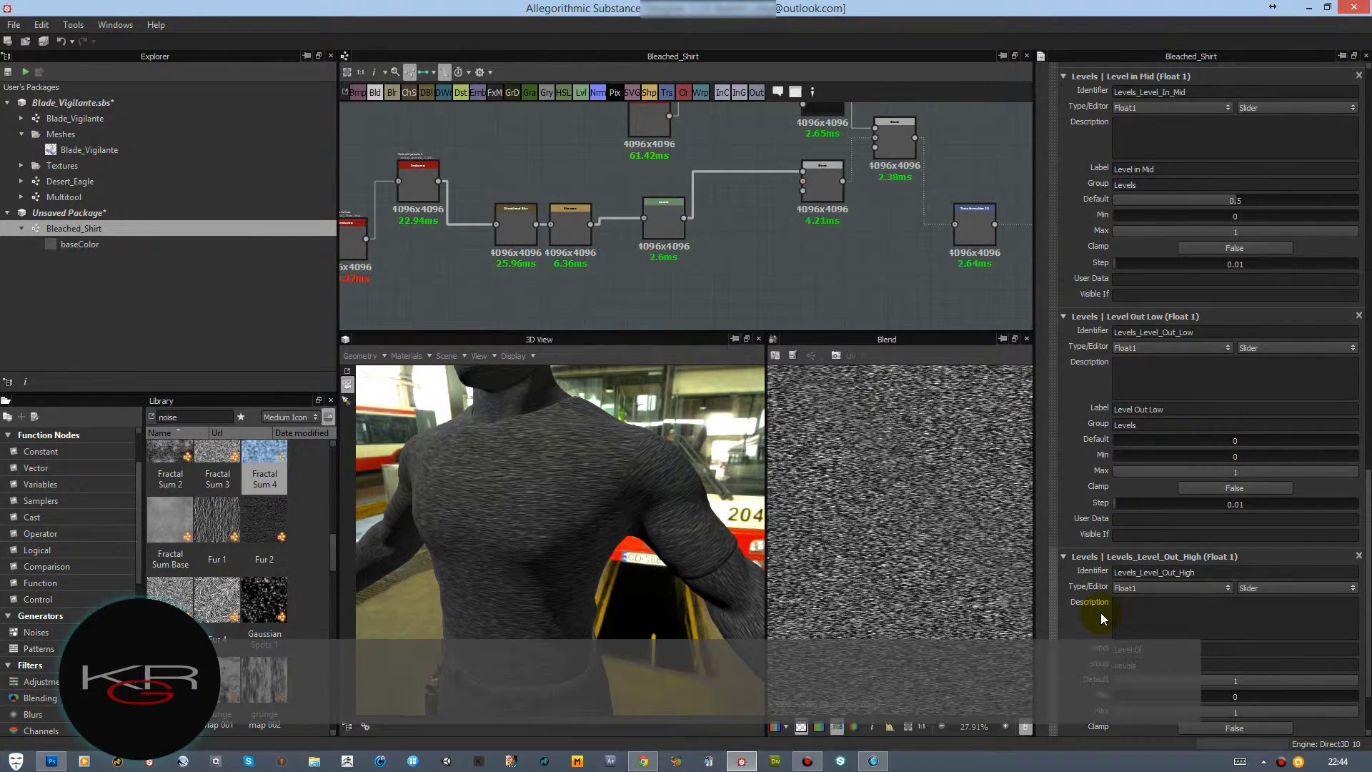
{"action": "type", "text": "ut Hi High"}
{"action": "key", "text": "Return"}
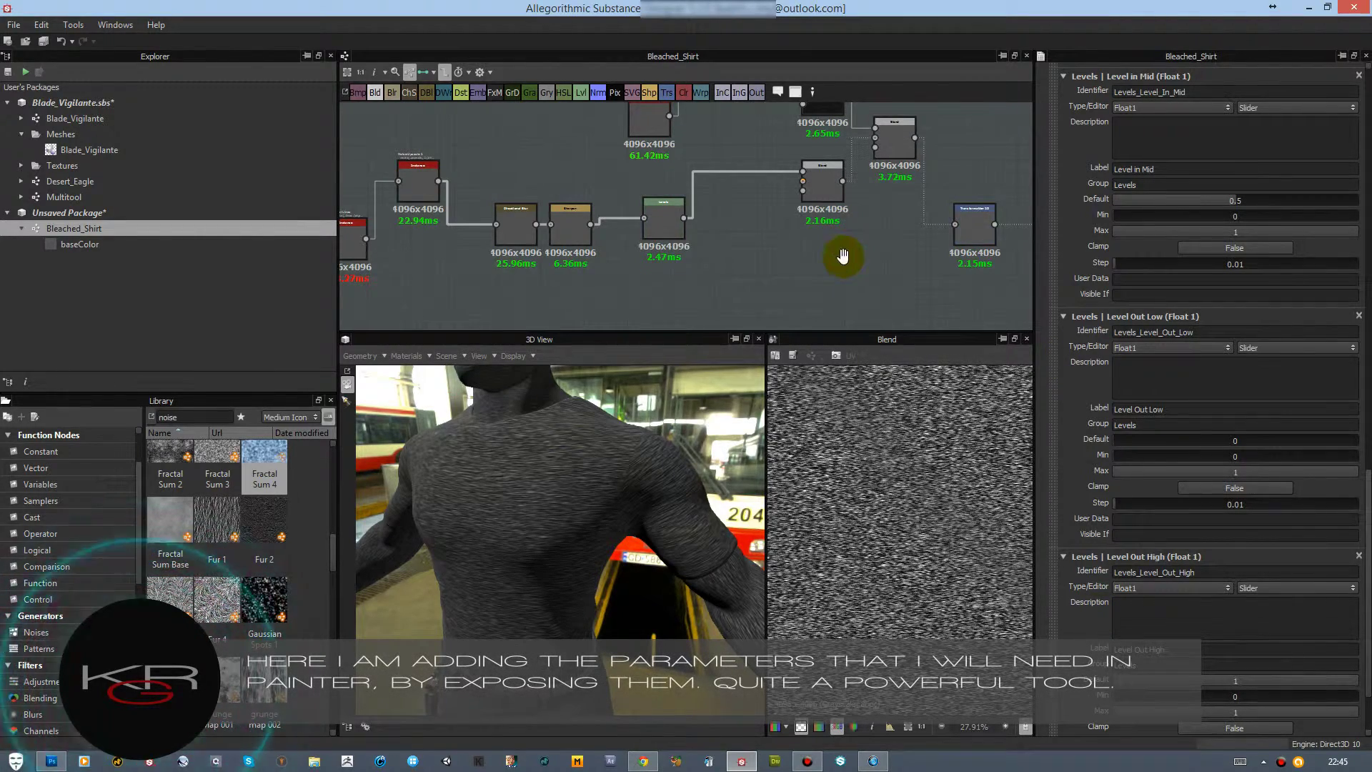
Set the intensity of the Sharpen node feeding Levels to 0.18
{"action": "left_click", "coordinate": [591, 239]}
{"action": "left_click_drag", "start_coordinate": [1066, 333], "coordinate": [1066, 329]}
{"action": "middle_click_drag", "start_coordinate": [638, 321], "coordinate": [628, 316]}
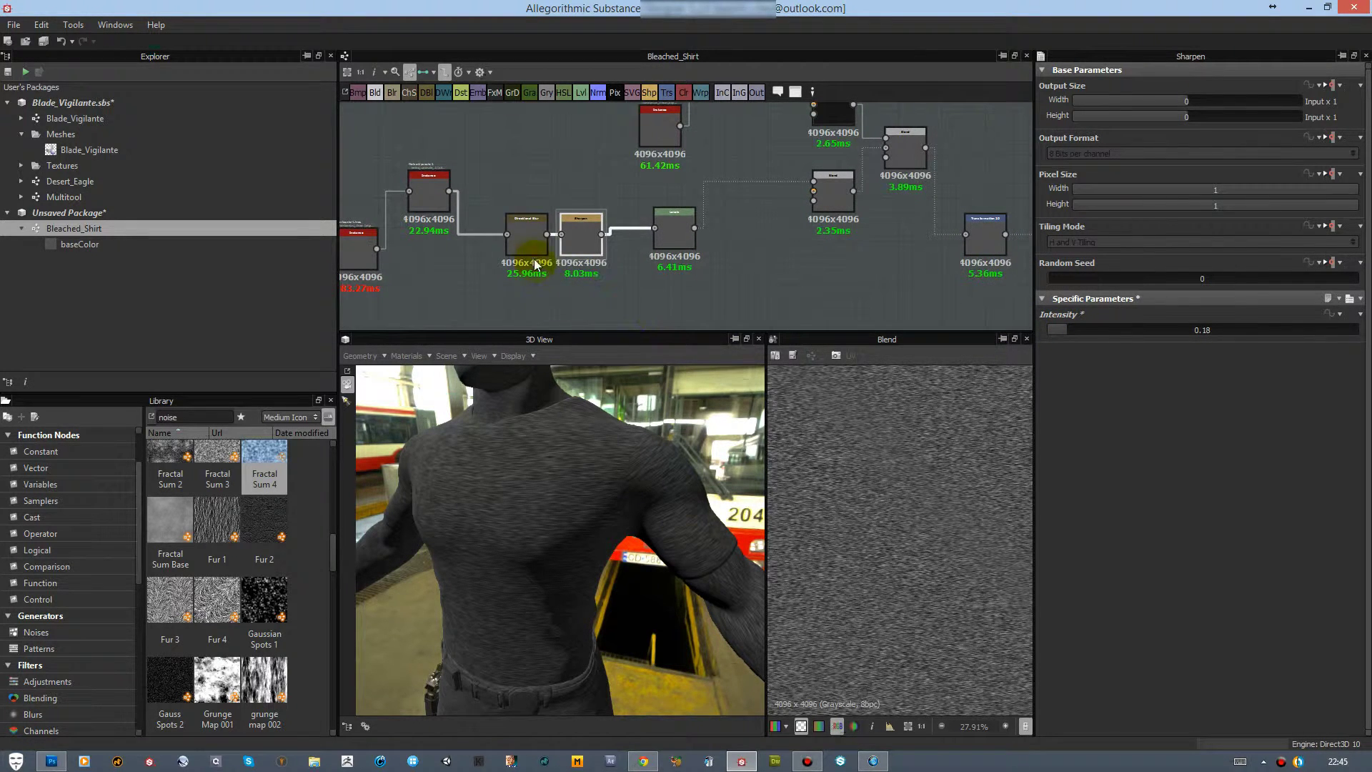
Space the Directional Blur node away from Sharpen and set its intensity to 0.17
{"action": "left_click_drag", "start_coordinate": [525, 250], "coordinate": [499, 249]}
{"action": "left_click", "coordinate": [505, 251]}
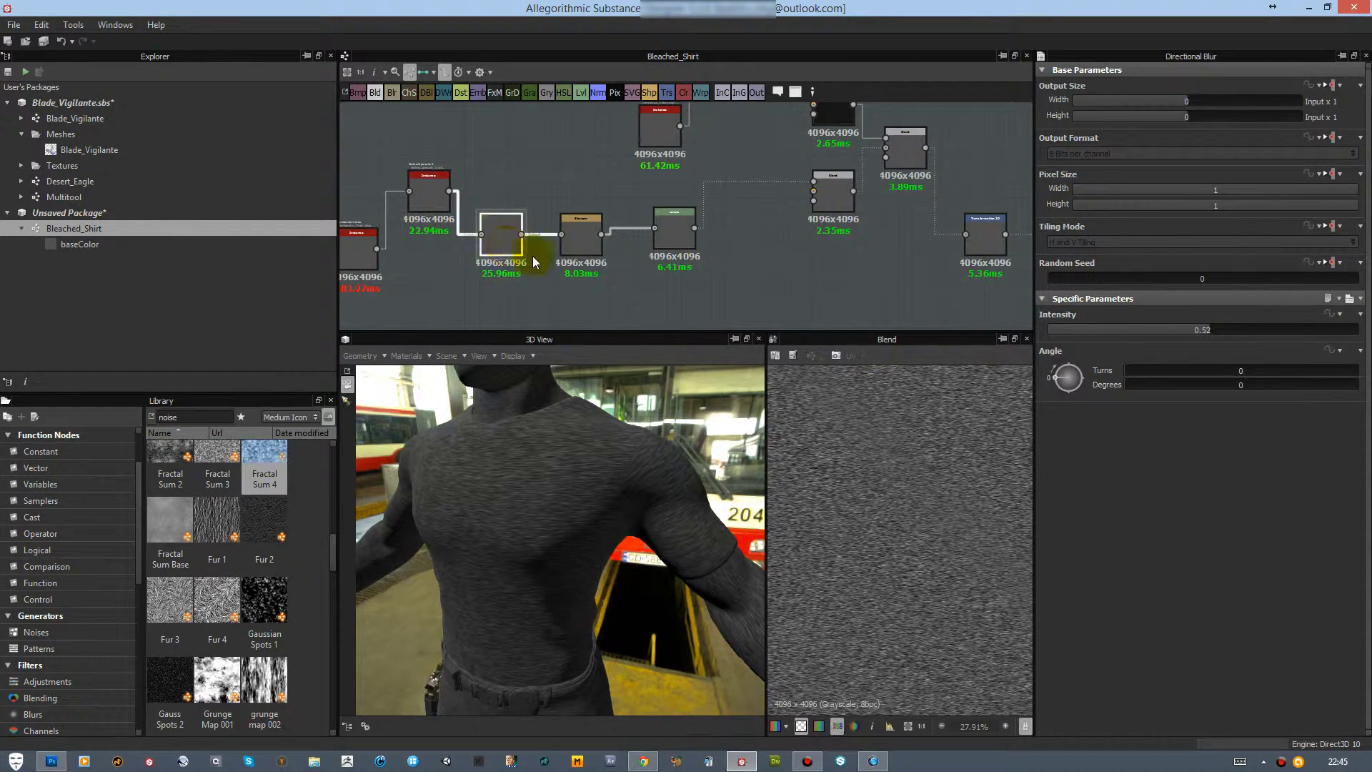
{"action": "left_click_drag", "start_coordinate": [1136, 332], "coordinate": [1100, 330]}
Try the x2 and /2 scaling on the Transformation 2D node, undo it and inspect the shirt texture up close
{"action": "left_click", "coordinate": [916, 257]}
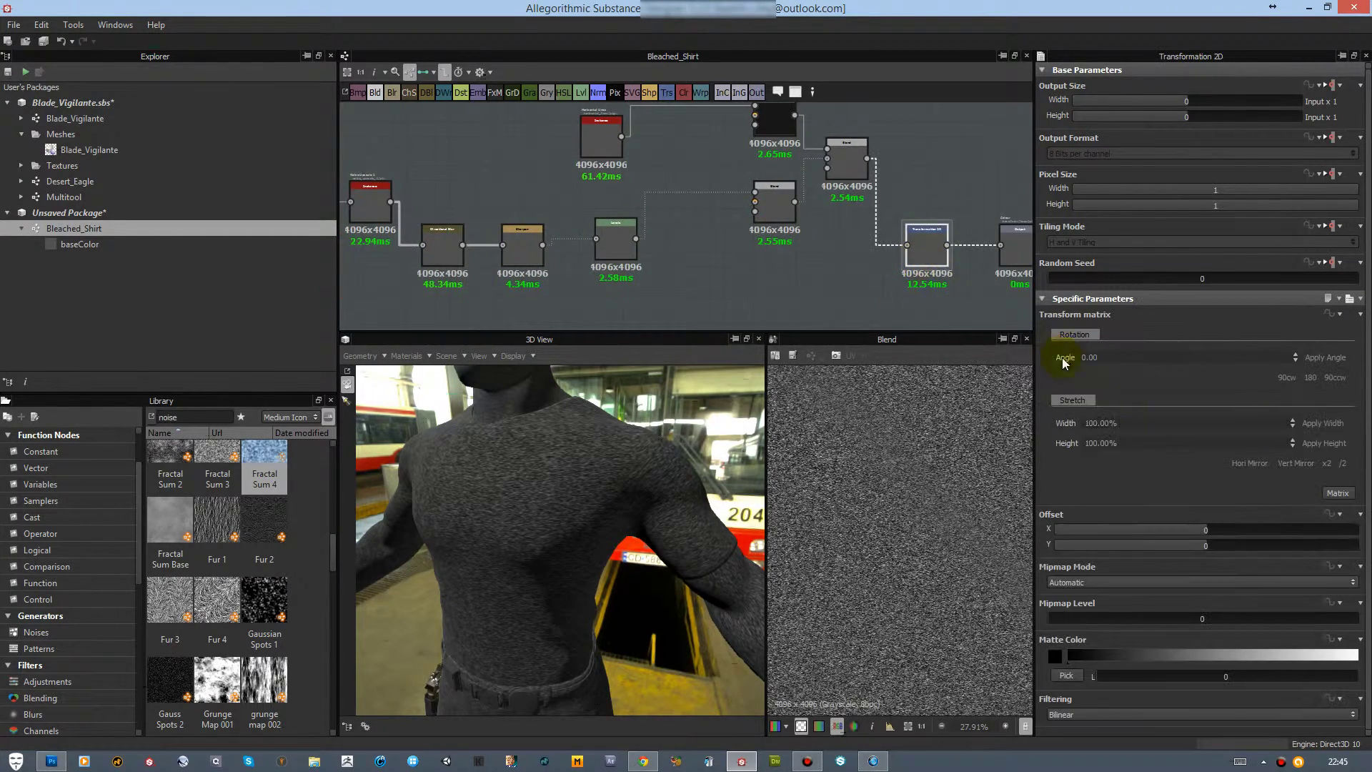
{"action": "left_click", "coordinate": [1328, 464]}
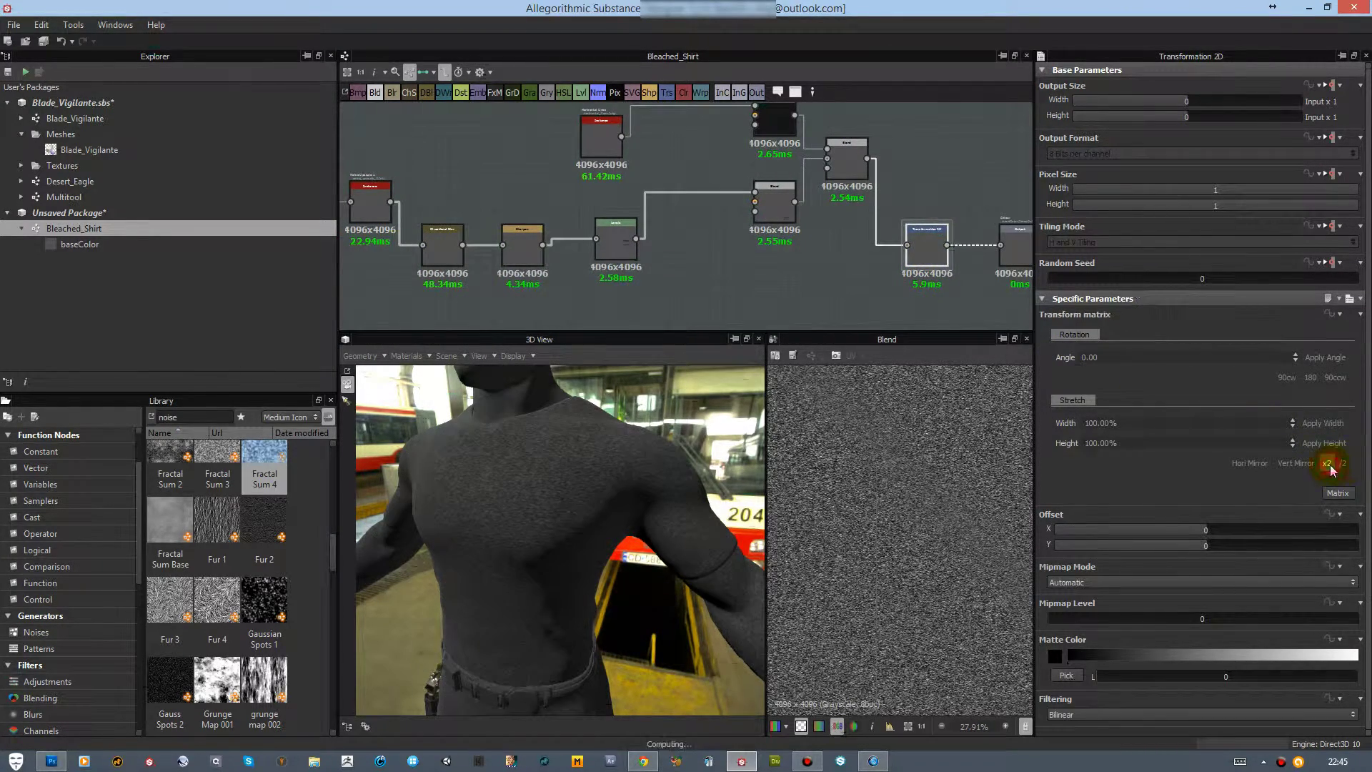
{"action": "left_click", "coordinate": [1343, 464]}
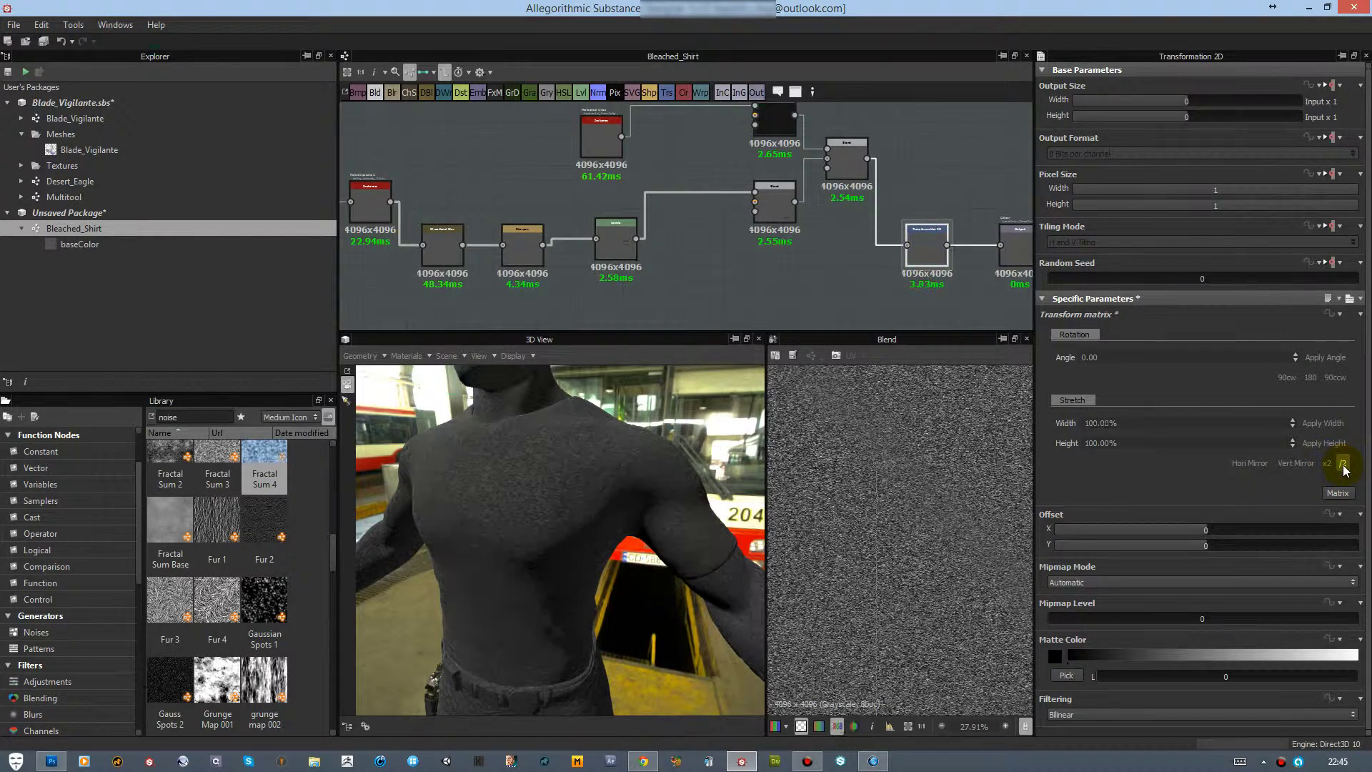
{"action": "left_click_drag", "start_coordinate": [568, 467], "coordinate": [616, 454]}
{"action": "key", "text": "ctrl+z"}
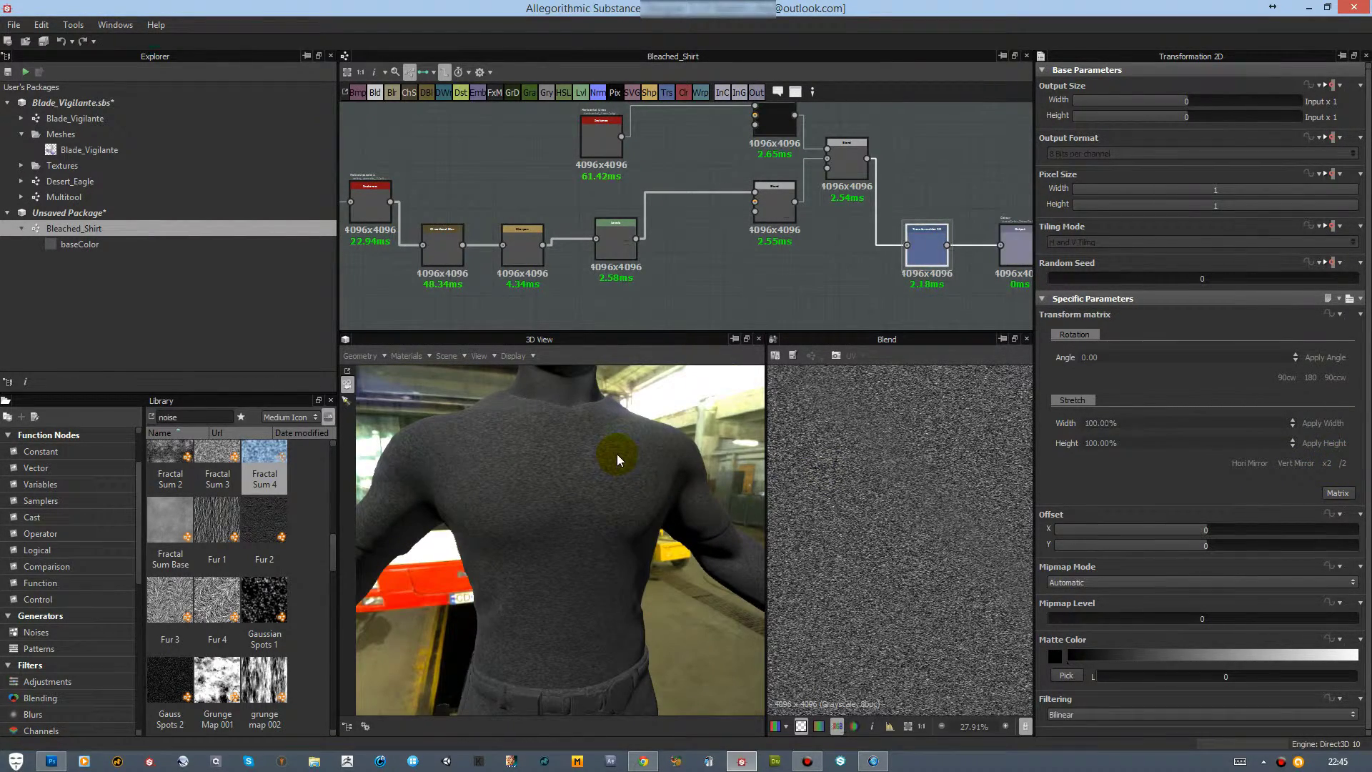
{"action": "right_click_drag", "start_coordinate": [634, 462], "coordinate": [621, 571]}
{"action": "right_click_drag", "start_coordinate": [558, 373], "coordinate": [557, 572]}
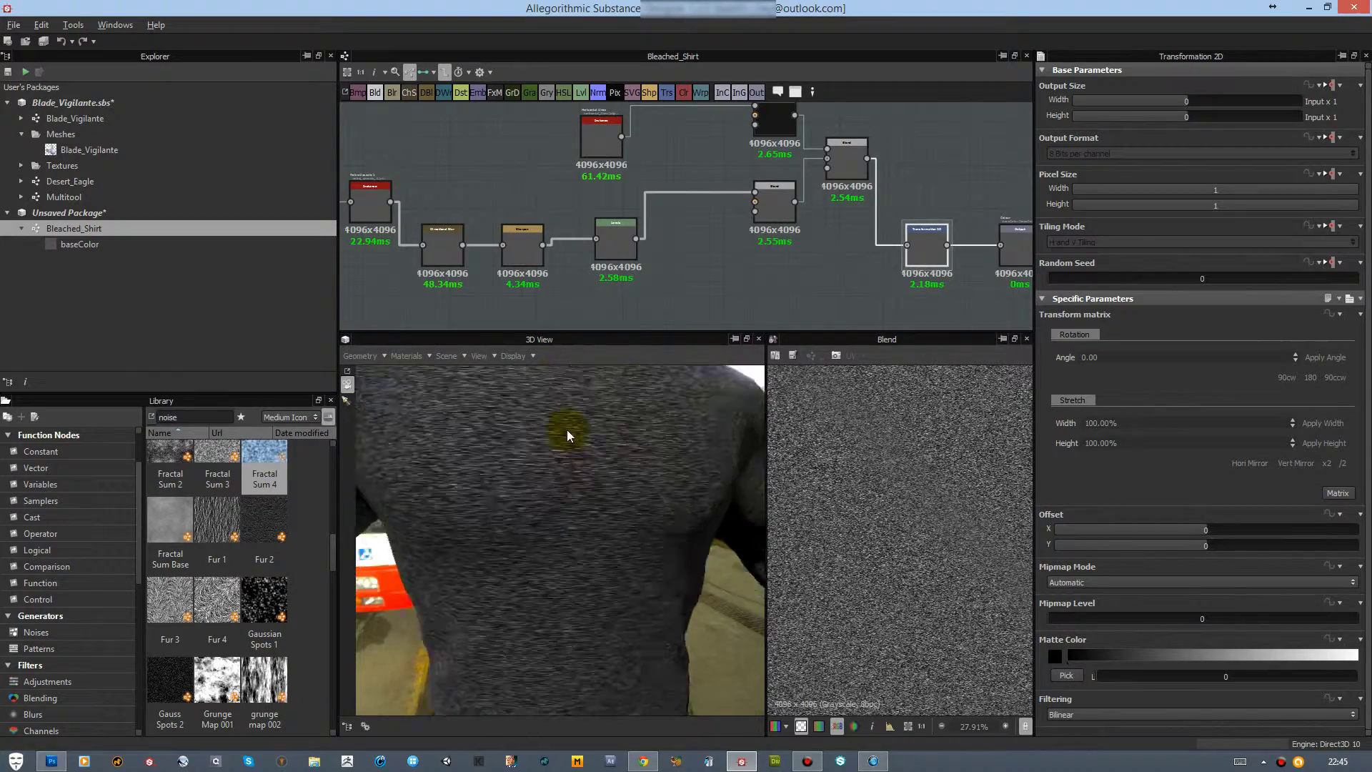
{"action": "mouse_move", "coordinate": [573, 466]}
{"action": "right_mouse_down"}
{"action": "mouse_move", "coordinate": [585, 581]}
{"action": "mouse_move", "coordinate": [582, 465]}
{"action": "right_mouse_up"}
{"action": "left_click_drag", "start_coordinate": [601, 546], "coordinate": [520, 530]}
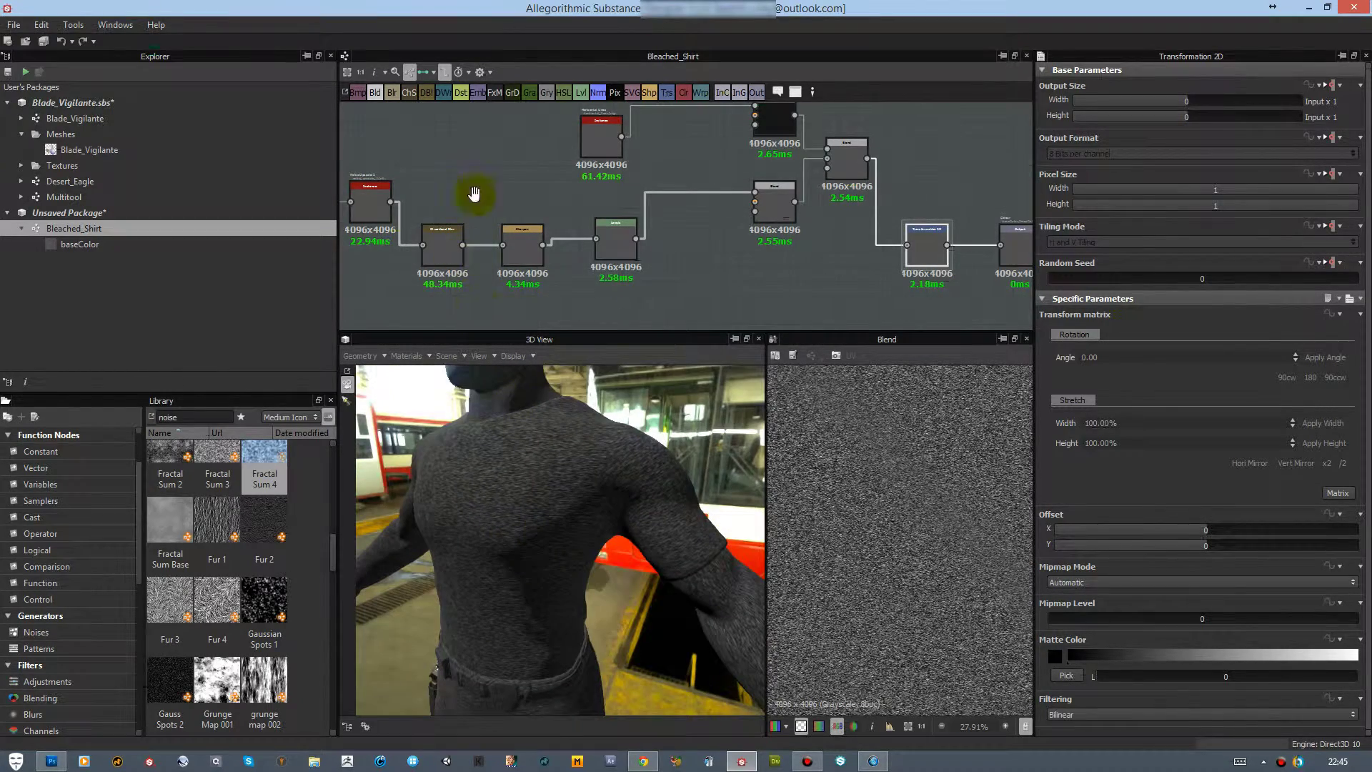
Insert a copy of the Noise Upscale 1 node between Horizontal Lines and the existing Noise Upscale 1
{"action": "middle_click_drag", "start_coordinate": [474, 193], "coordinate": [694, 205]}
{"action": "left_click_drag", "start_coordinate": [517, 268], "coordinate": [429, 195]}
{"action": "left_click", "coordinate": [573, 225]}
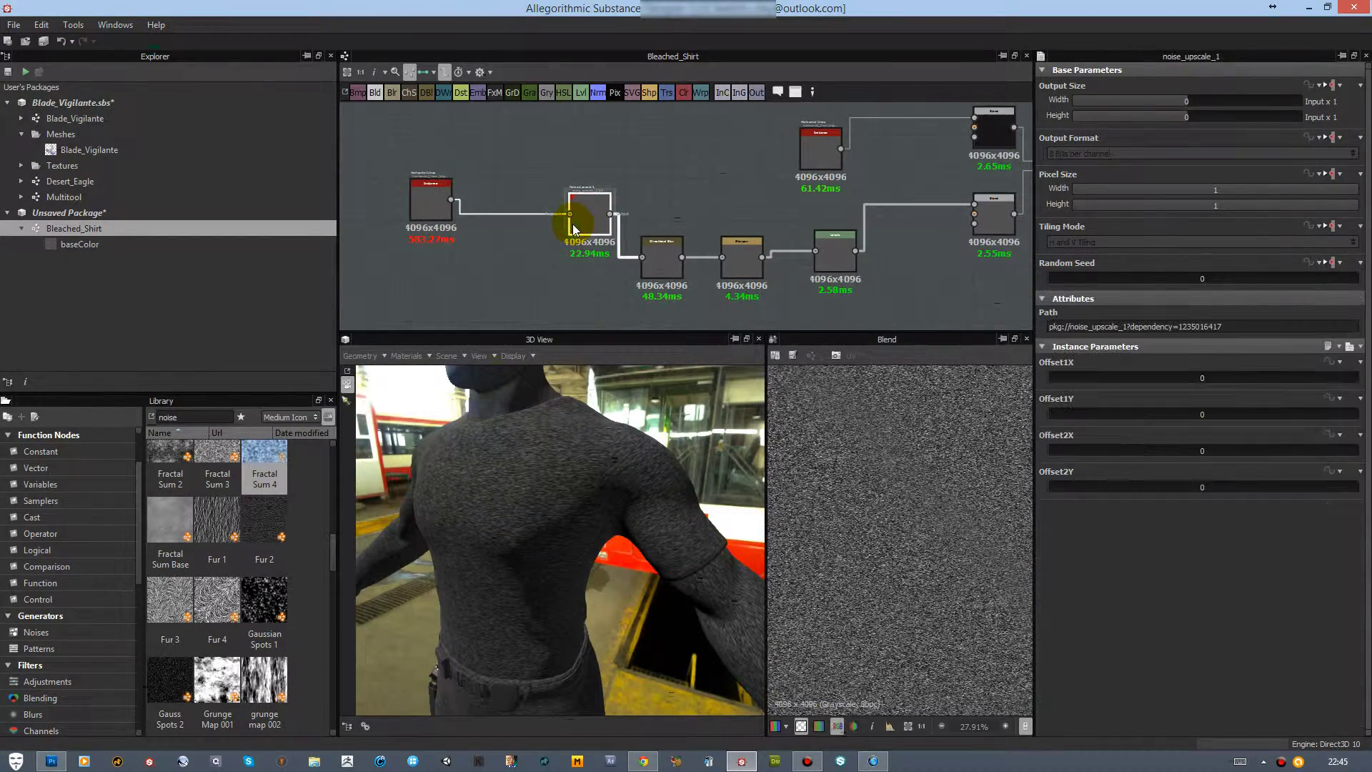
{"action": "key", "text": "ctrl+d"}
{"action": "scroll", "coordinate": [522, 230], "scroll_direction": "up", "scroll_amount": 2}
{"action": "left_click_drag", "start_coordinate": [546, 245], "coordinate": [590, 207]}
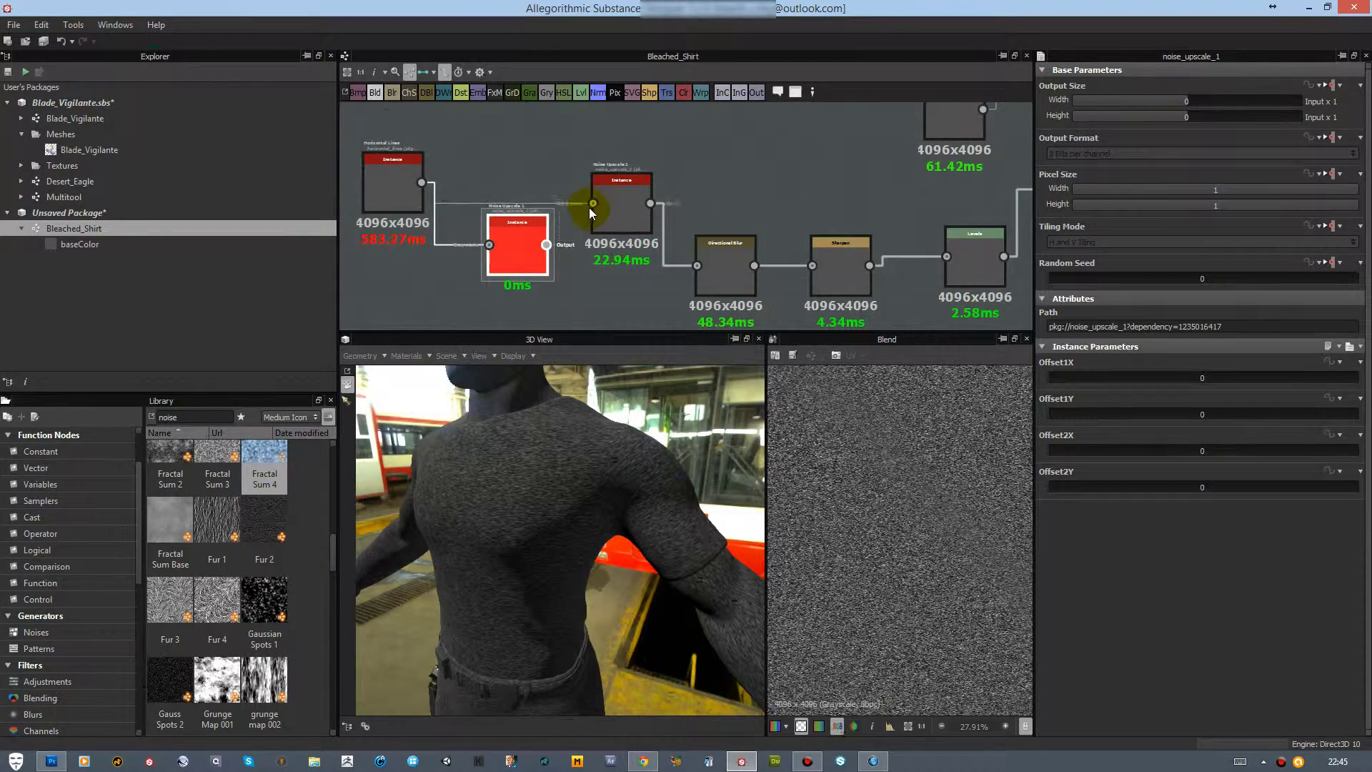
Test the /2 scaling and apply the x2 scaling on the Transformation 2D node, checking the pattern on the shirt
{"action": "left_click_drag", "start_coordinate": [536, 416], "coordinate": [578, 421]}
{"action": "right_click_drag", "start_coordinate": [572, 422], "coordinate": [596, 403]}
{"action": "middle_click_drag", "start_coordinate": [821, 256], "coordinate": [564, 256]}
{"action": "middle_click_drag", "start_coordinate": [775, 293], "coordinate": [558, 314]}
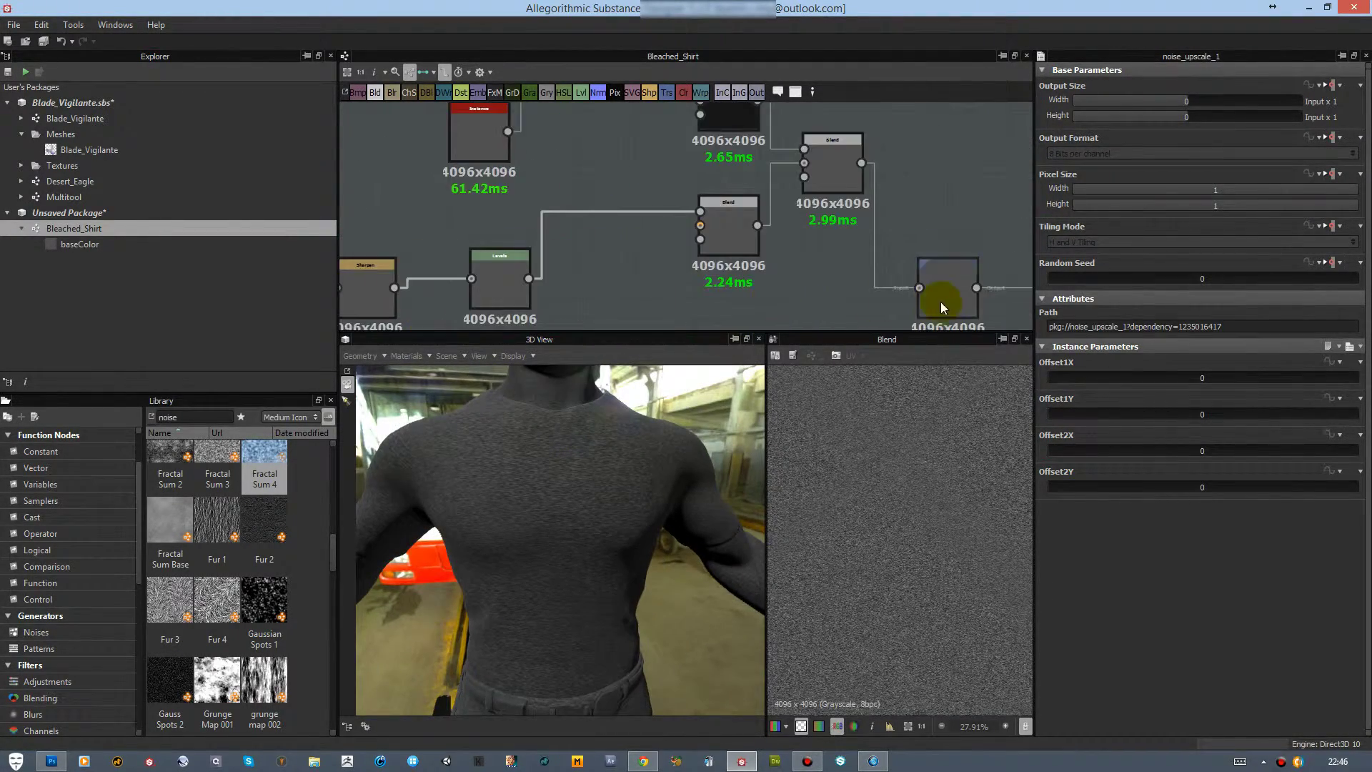
{"action": "left_click", "coordinate": [942, 306]}
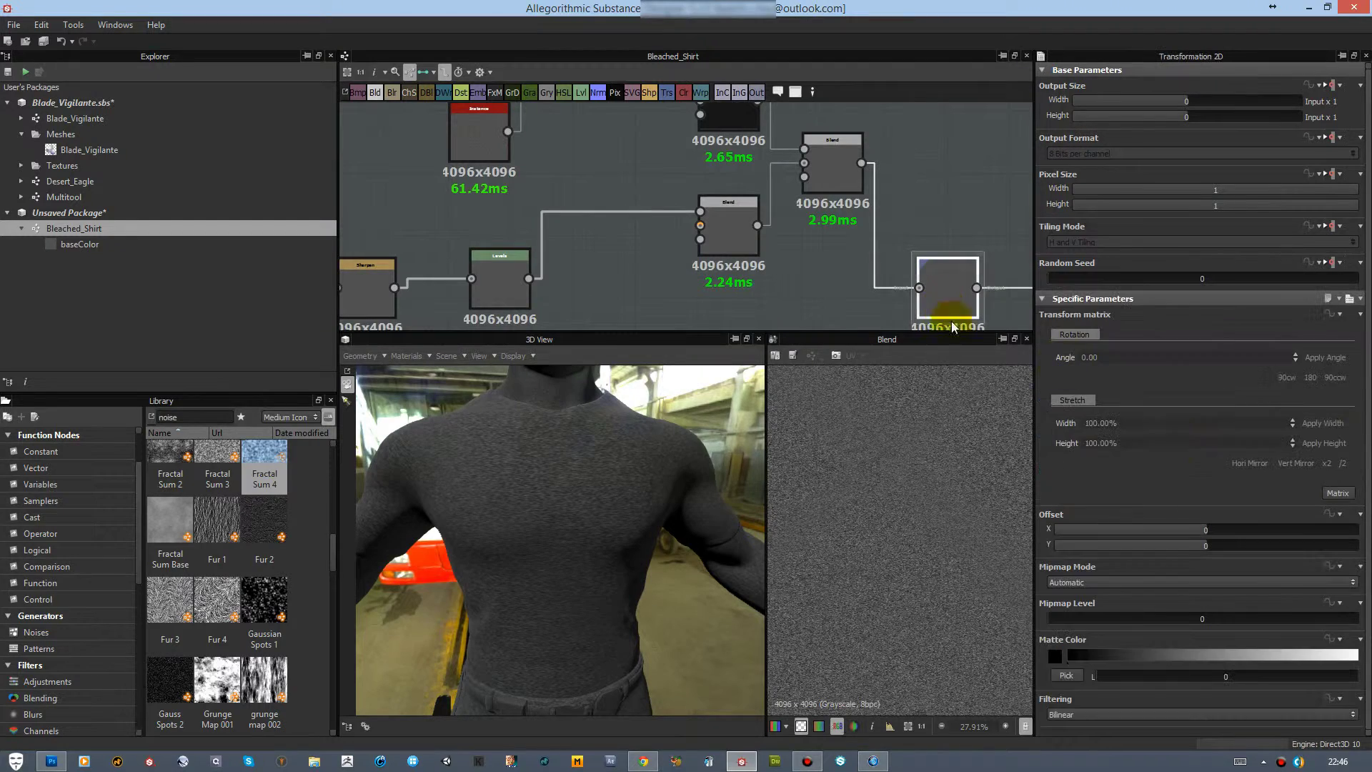
{"action": "left_click", "coordinate": [1342, 464]}
{"action": "left_click", "coordinate": [1327, 463]}
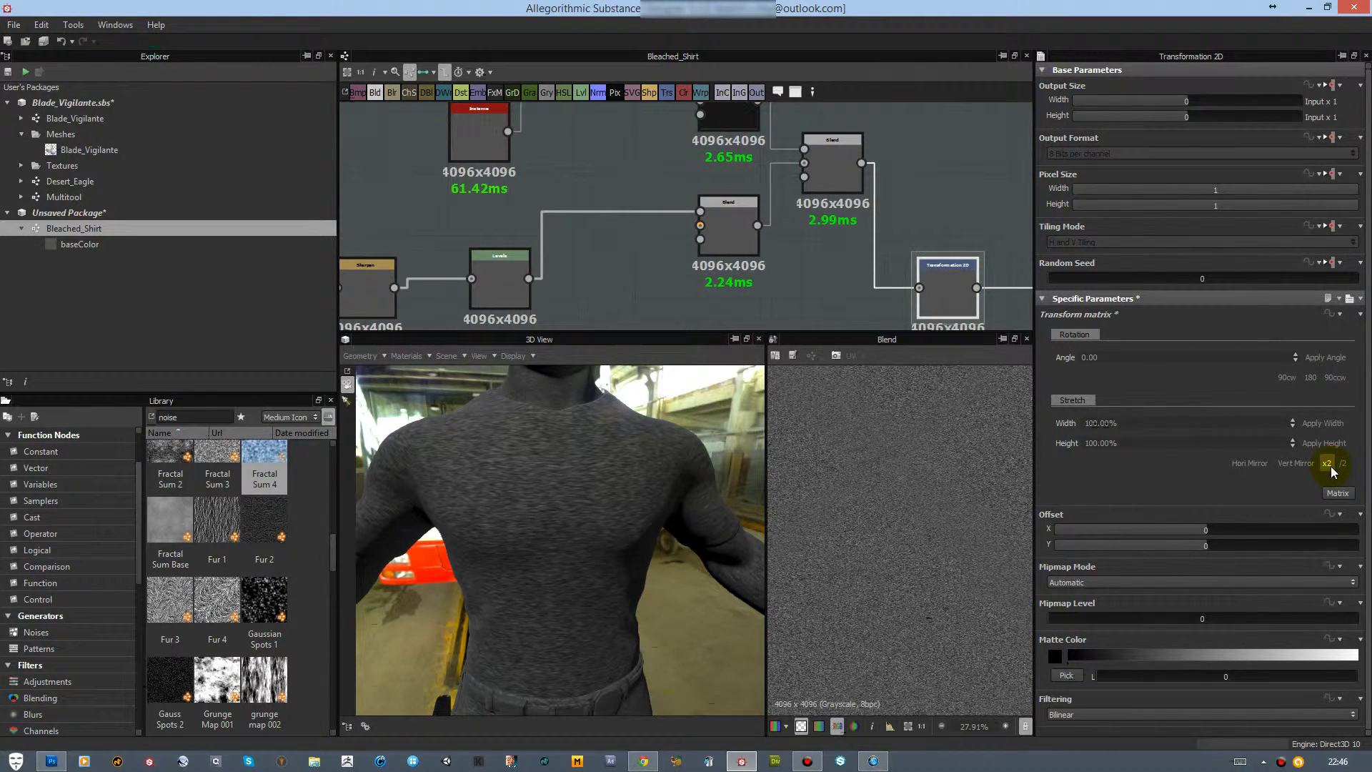
{"action": "left_click_drag", "start_coordinate": [699, 500], "coordinate": [647, 465]}
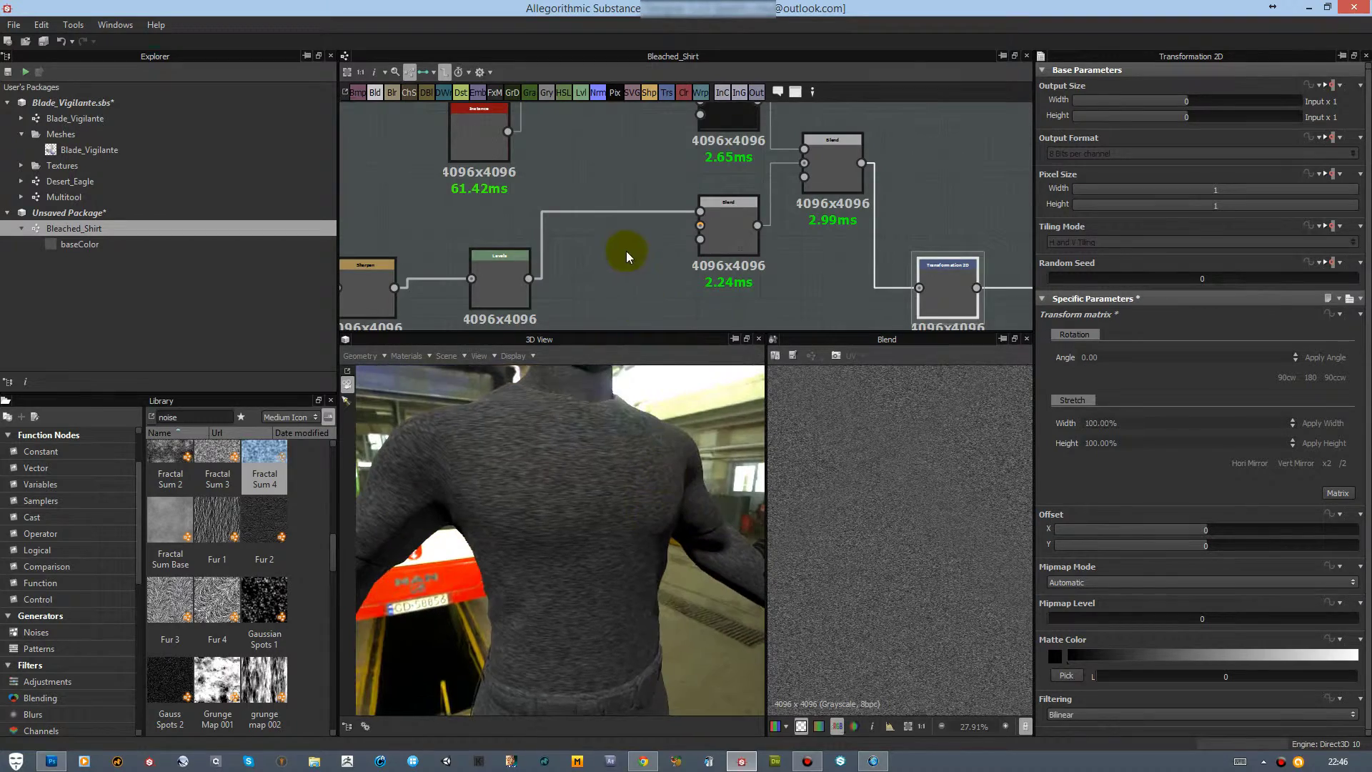
Review the list of exposed Levels input parameters in the Bleached_Shirt graph's properties
{"action": "scroll", "coordinate": [627, 250], "scroll_direction": "down", "scroll_amount": 1}
{"action": "scroll", "coordinate": [631, 244], "scroll_direction": "down", "scroll_amount": 3}
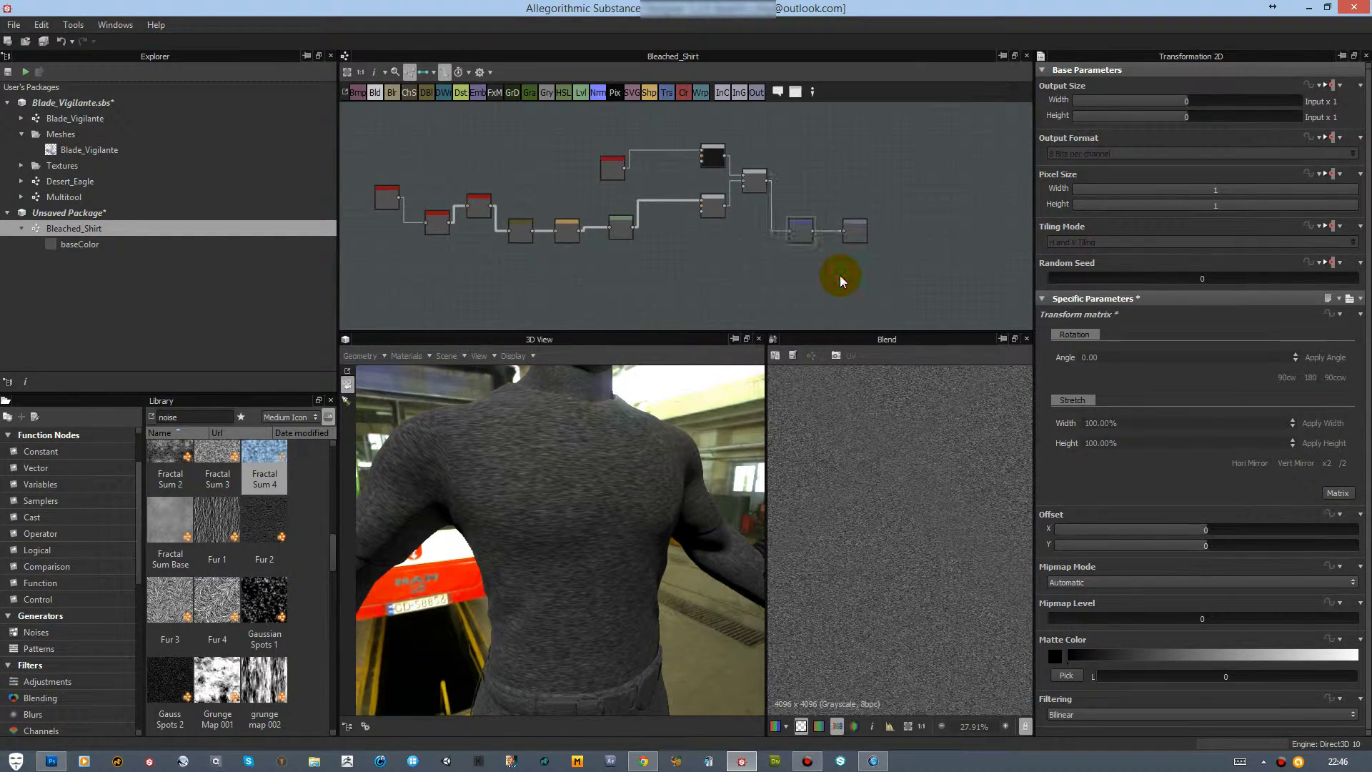
{"action": "left_click", "coordinate": [839, 275]}
{"action": "scroll", "coordinate": [1151, 538], "scroll_direction": "down", "scroll_amount": 2}
{"action": "left_click", "coordinate": [1062, 619]}
{"action": "left_click", "coordinate": [1063, 619]}
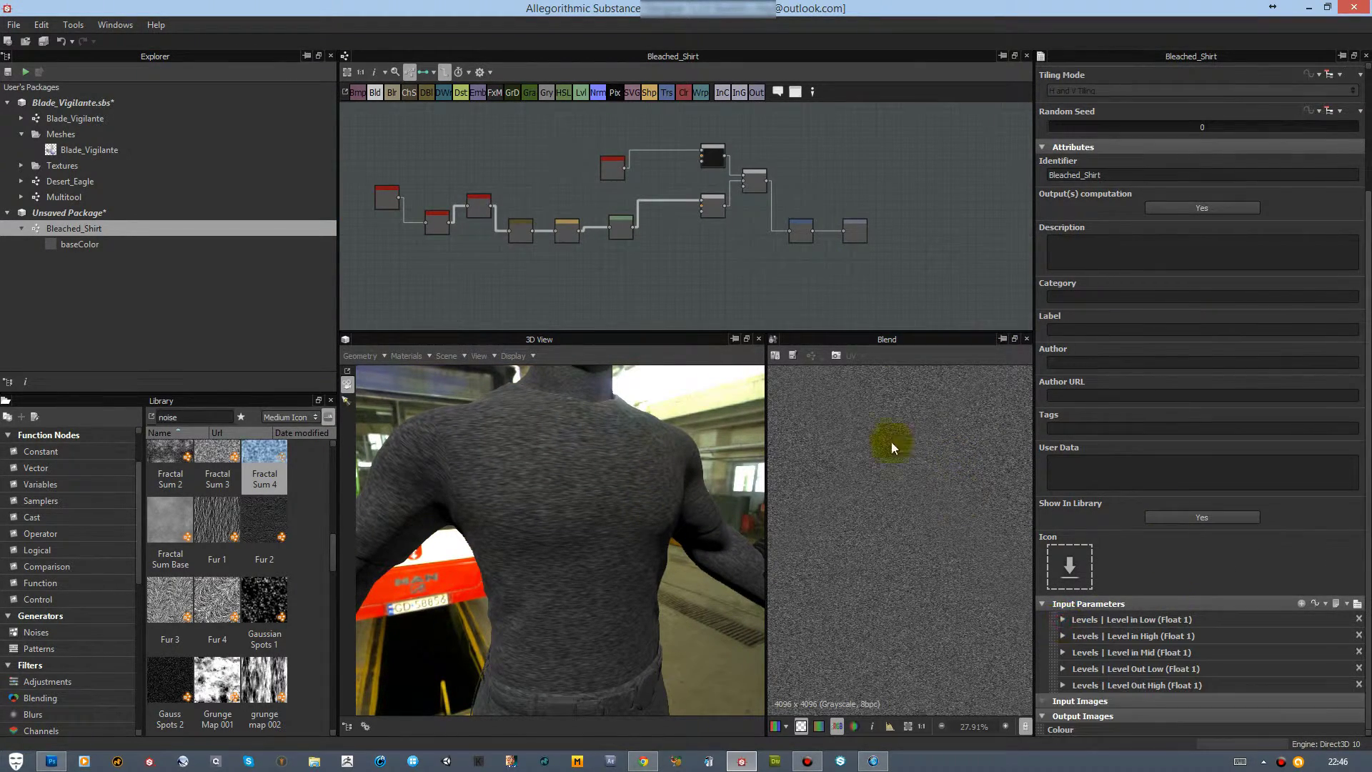
Expose the Directional Blur node's Intensity parameter as a graph input with the identifier prefix Blur
{"action": "middle_click_drag", "start_coordinate": [744, 288], "coordinate": [759, 286]}
{"action": "scroll", "coordinate": [656, 260], "scroll_direction": "up", "scroll_amount": 4}
{"action": "left_click", "coordinate": [635, 241]}
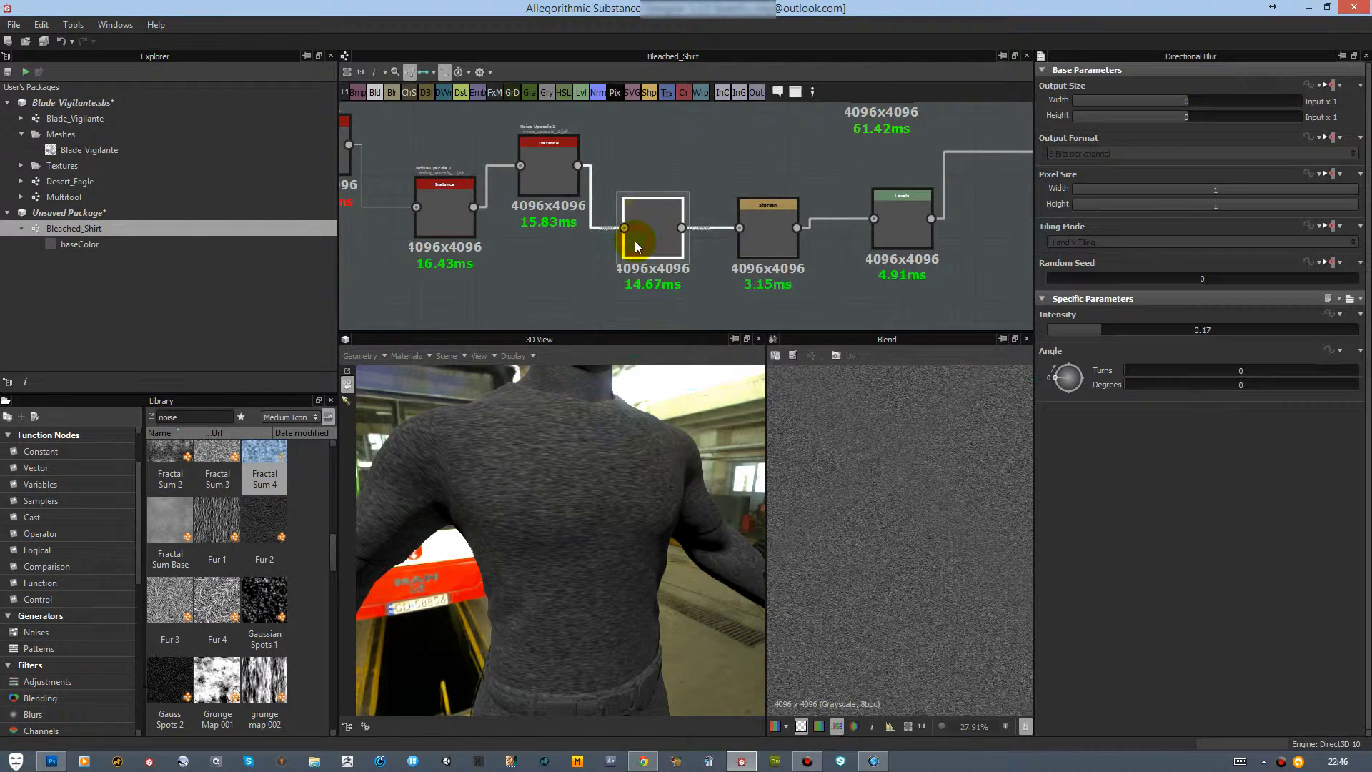
{"action": "right_click", "coordinate": [676, 270]}
{"action": "left_click", "coordinate": [689, 336]}
{"action": "left_click", "coordinate": [530, 322]}
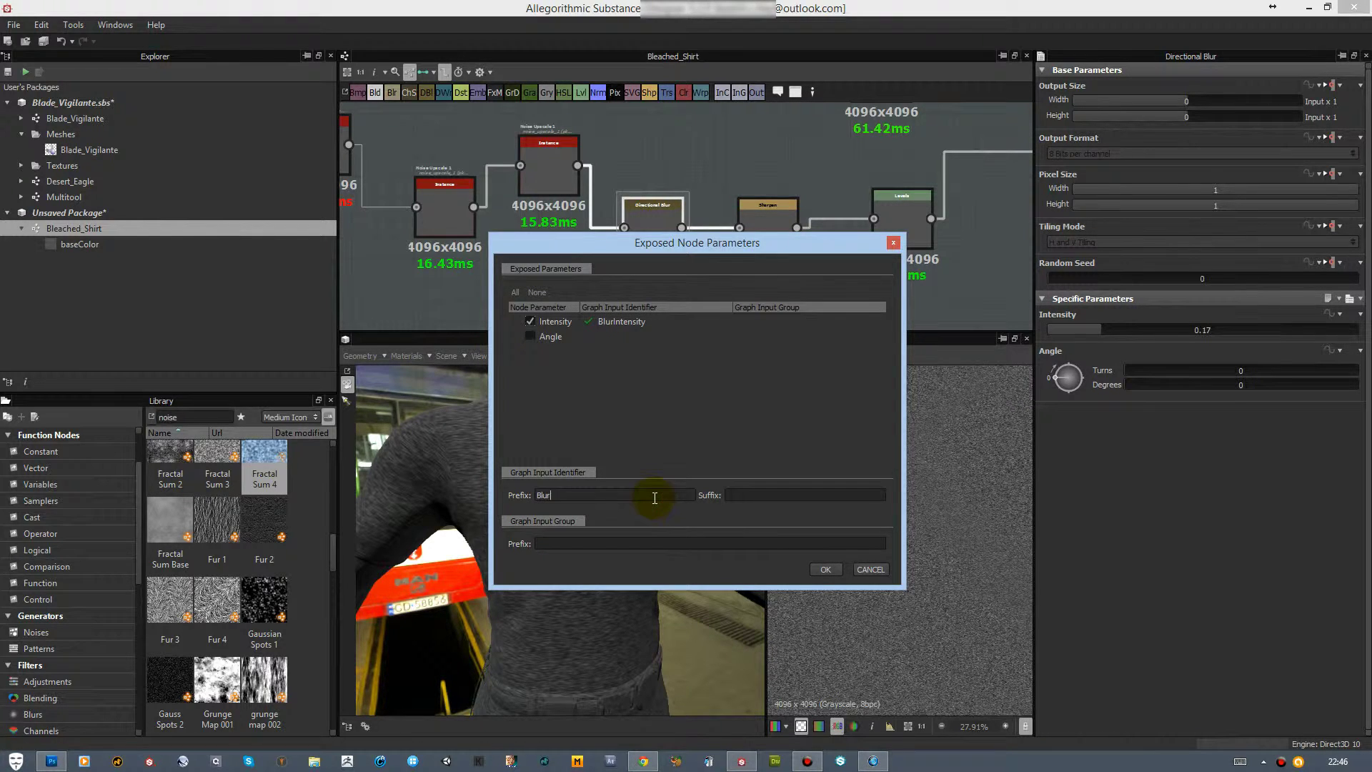
{"action": "left_click", "coordinate": [826, 569]}
Label the exposed BlurIntensity input parameter of the Bleached_Shirt graph "Blur Intensity"
{"action": "left_click", "coordinate": [996, 290]}
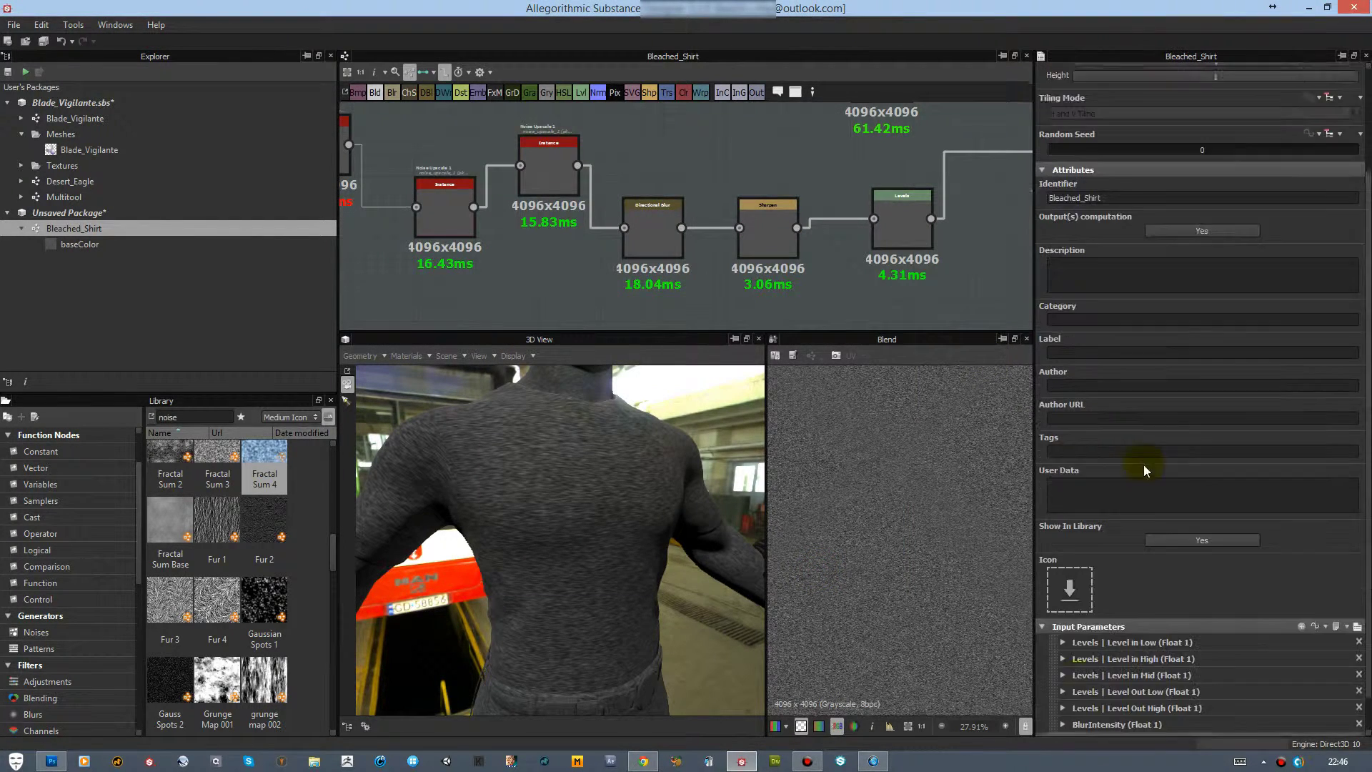
{"action": "scroll", "coordinate": [1122, 543], "scroll_direction": "down", "scroll_amount": 1}
{"action": "left_click", "coordinate": [1062, 683]}
{"action": "scroll", "coordinate": [1107, 688], "scroll_direction": "down", "scroll_amount": 3}
{"action": "left_click", "coordinate": [1138, 628]}
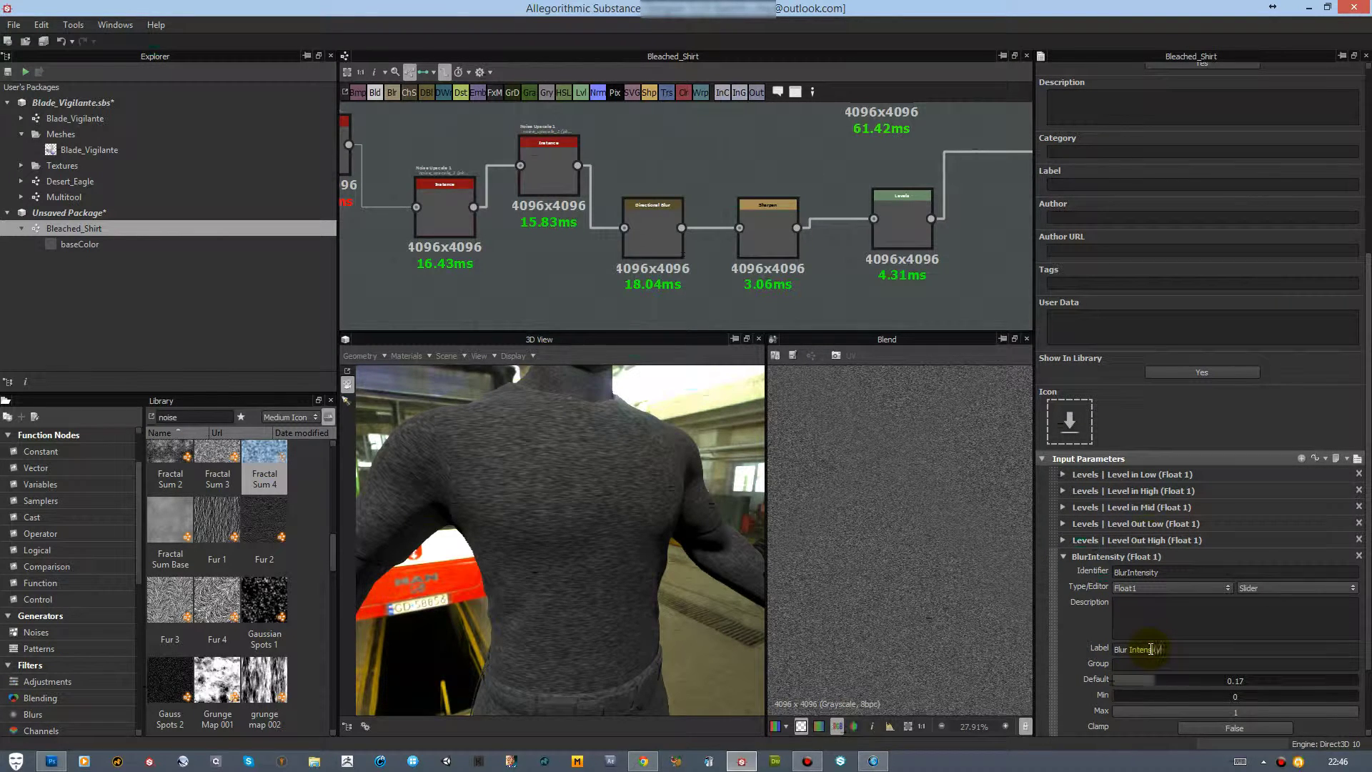
{"action": "key", "text": "Return"}
{"action": "scroll", "coordinate": [668, 210], "scroll_direction": "down", "scroll_amount": 4}
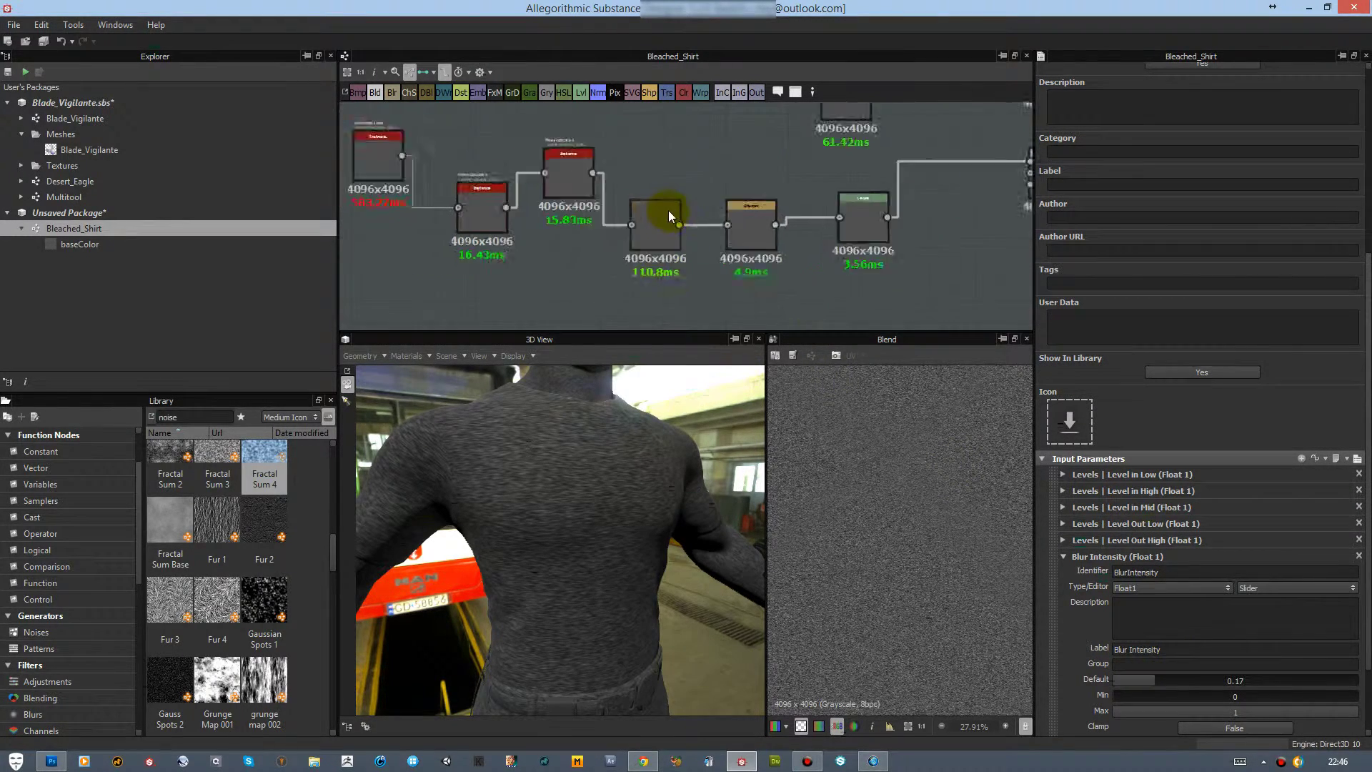
Rearrange the upper noise node, the dark node it feeds and the final Blend node to tidy the graph layout
{"action": "mouse_move", "coordinate": [668, 210]}
{"action": "middle_mouse_down"}
{"action": "mouse_move", "coordinate": [553, 201]}
{"action": "mouse_move", "coordinate": [658, 230]}
{"action": "middle_mouse_up"}
{"action": "left_click_drag", "start_coordinate": [704, 196], "coordinate": [663, 187]}
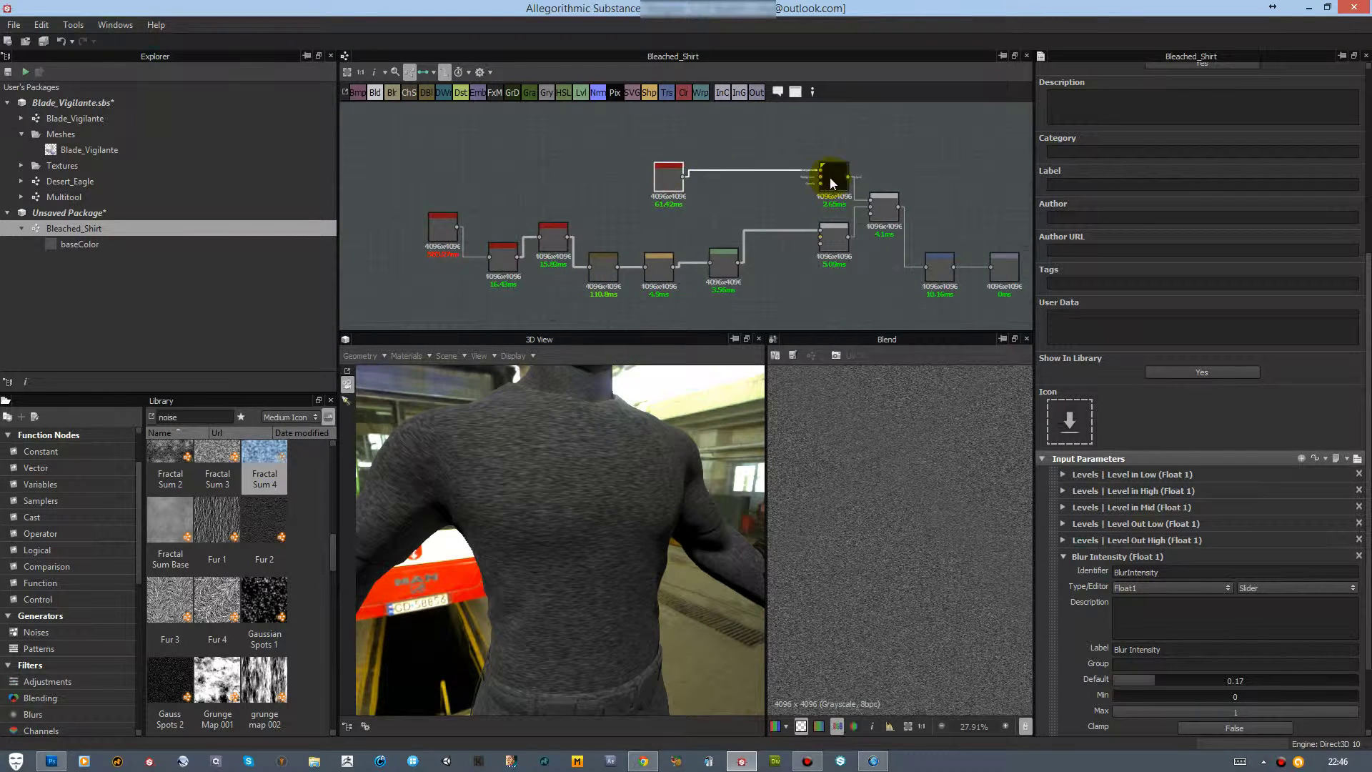
{"action": "left_click_drag", "start_coordinate": [831, 181], "coordinate": [781, 185]}
{"action": "left_click_drag", "start_coordinate": [879, 218], "coordinate": [889, 226]}
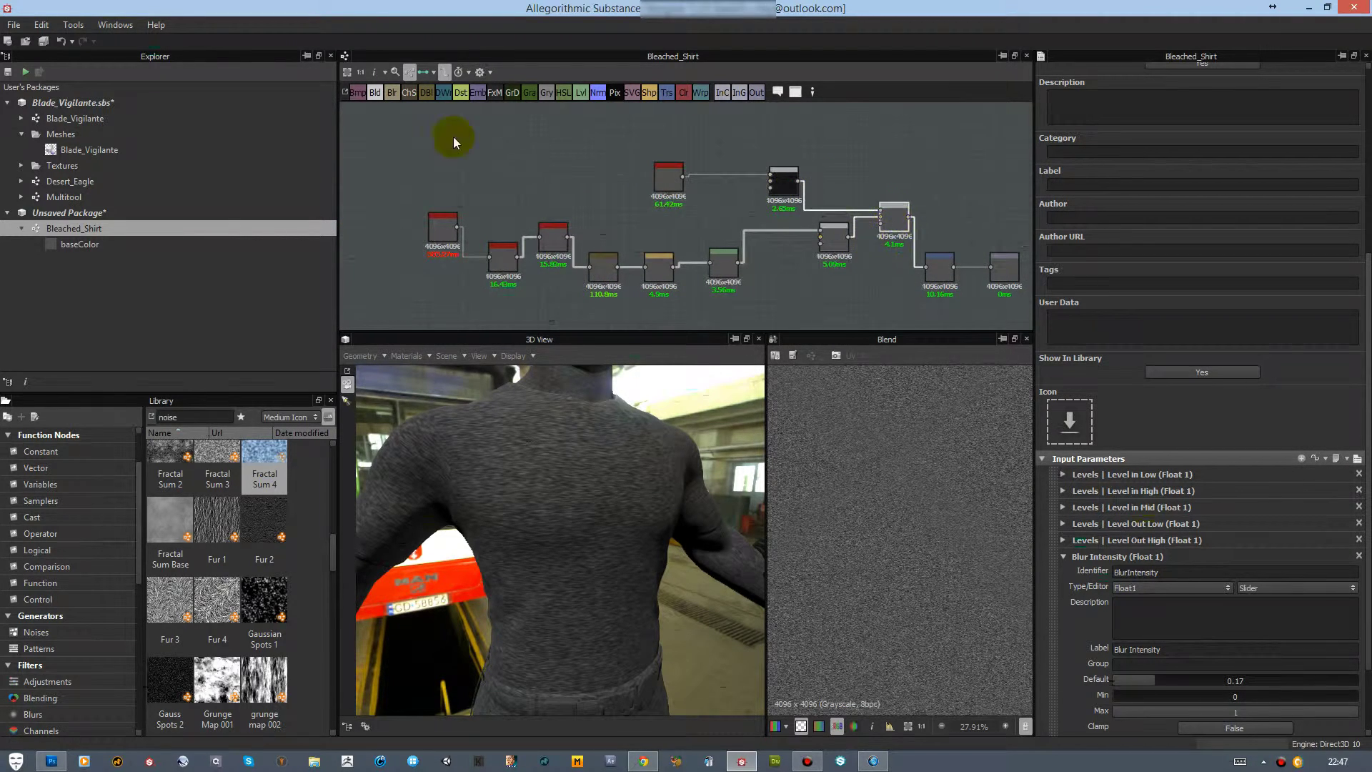
Save the unsaved package as Bleached_Shirt.sbs in the Substance Designer folder, replacing the existing file
{"action": "left_click", "coordinate": [83, 215]}
{"action": "right_click", "coordinate": [83, 214]}
{"action": "left_click", "coordinate": [205, 292]}
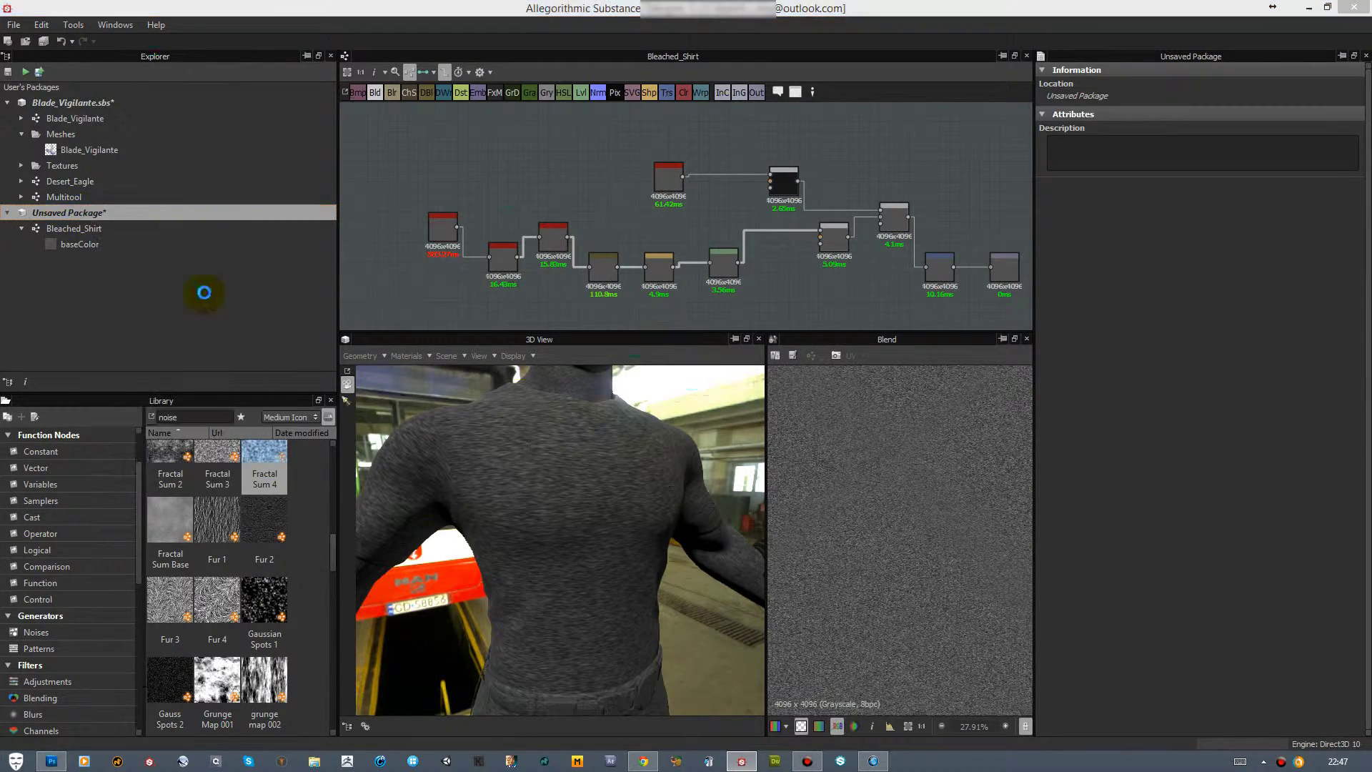
{"action": "left_click", "coordinate": [224, 146]}
{"action": "left_click", "coordinate": [551, 376]}
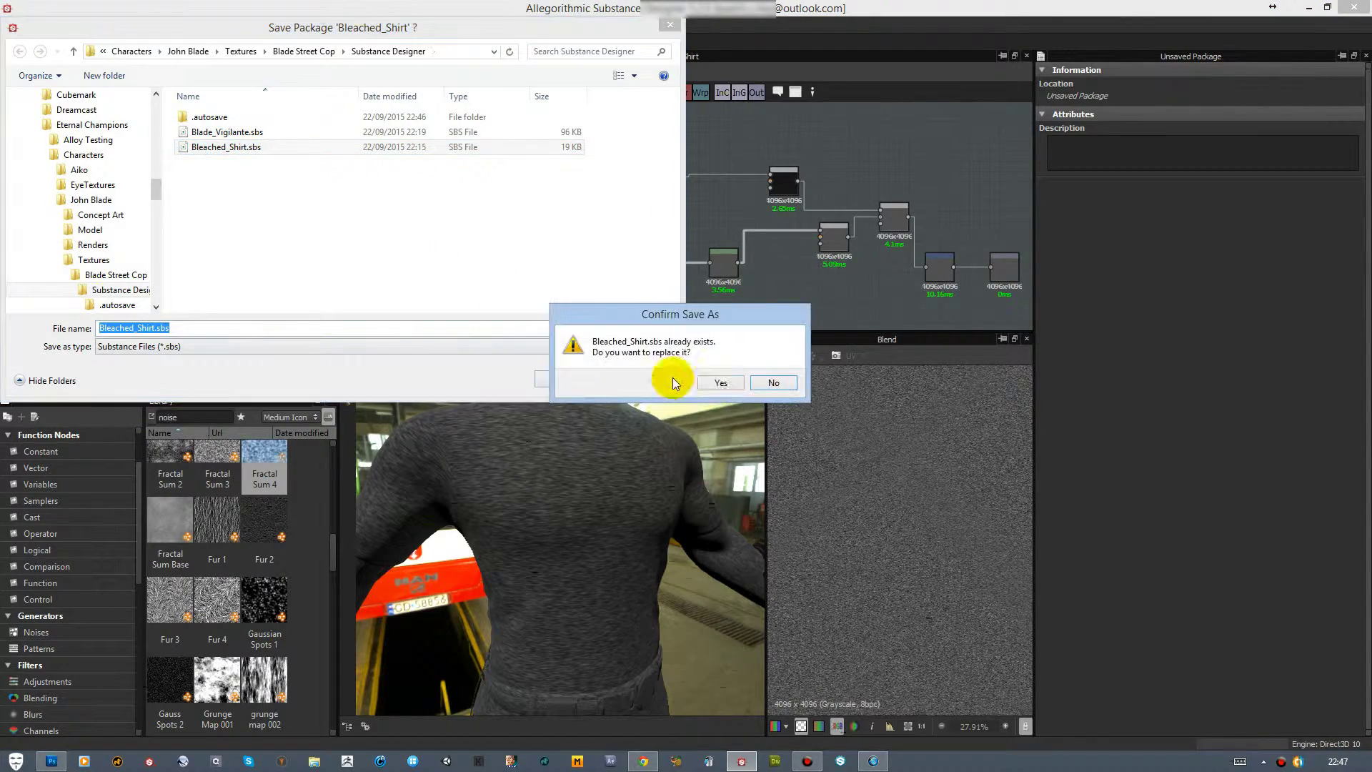
{"action": "left_click", "coordinate": [719, 382]}
Review the Blur Intensity settings among the Bleached_Shirt graph's input parameters
{"action": "left_click", "coordinate": [785, 297]}
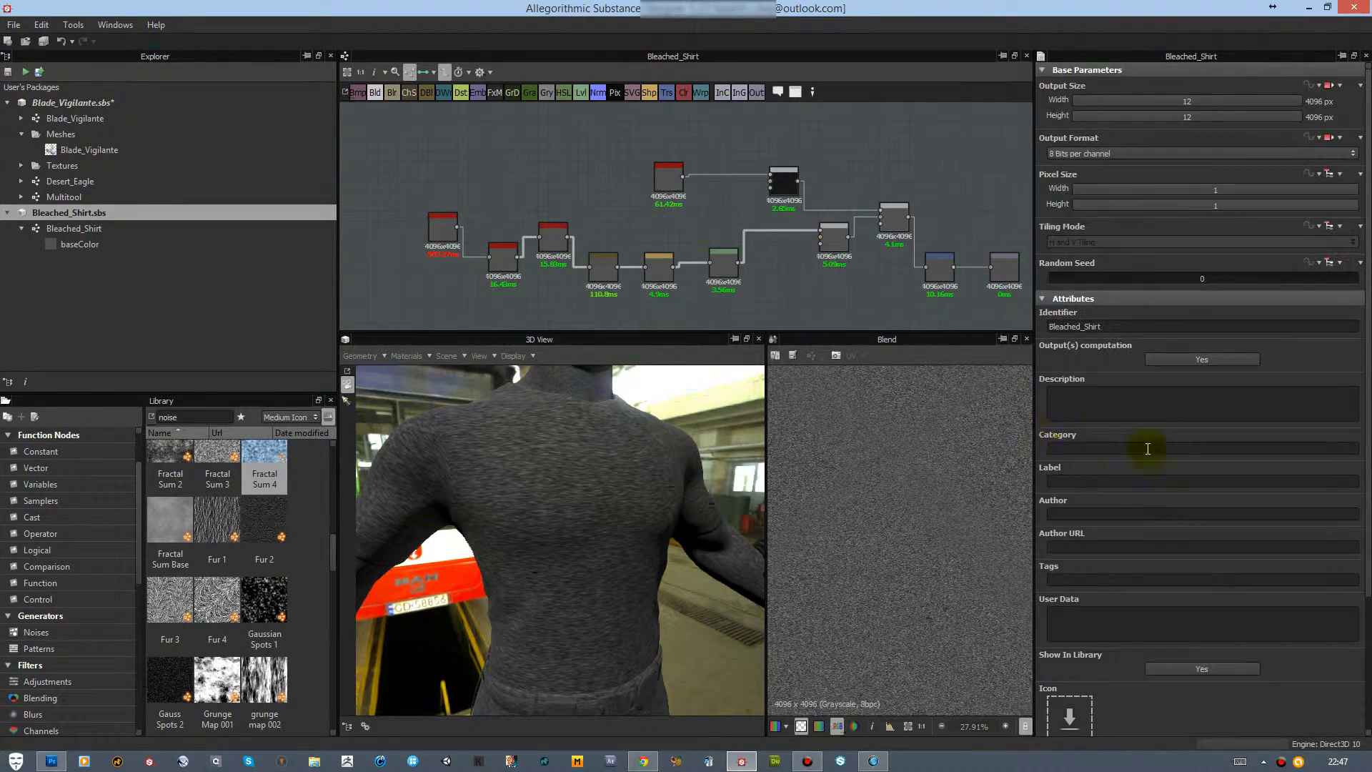
{"action": "scroll", "coordinate": [1130, 546], "scroll_direction": "down", "scroll_amount": 5}
{"action": "left_click", "coordinate": [1072, 711]}
{"action": "scroll", "coordinate": [1138, 643], "scroll_direction": "down", "scroll_amount": 3}
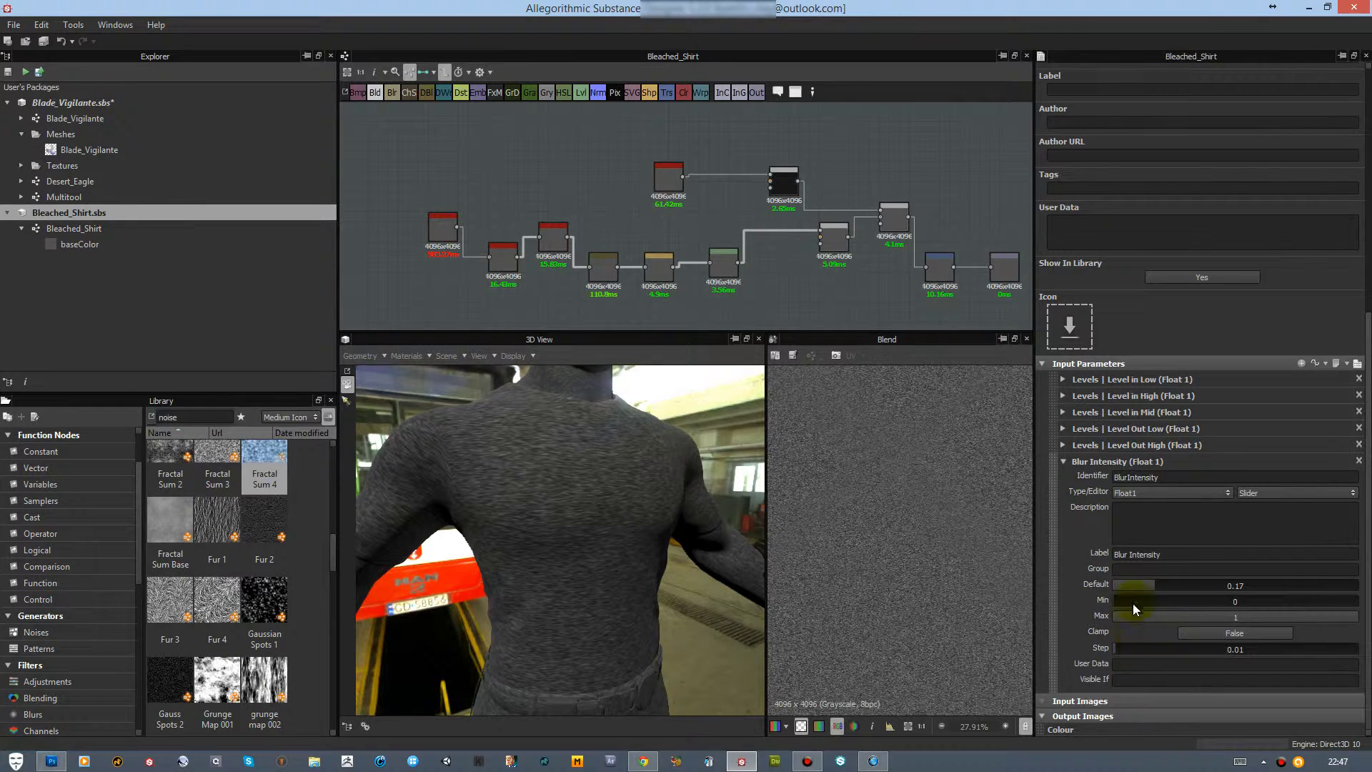
{"action": "left_click", "coordinate": [595, 184]}
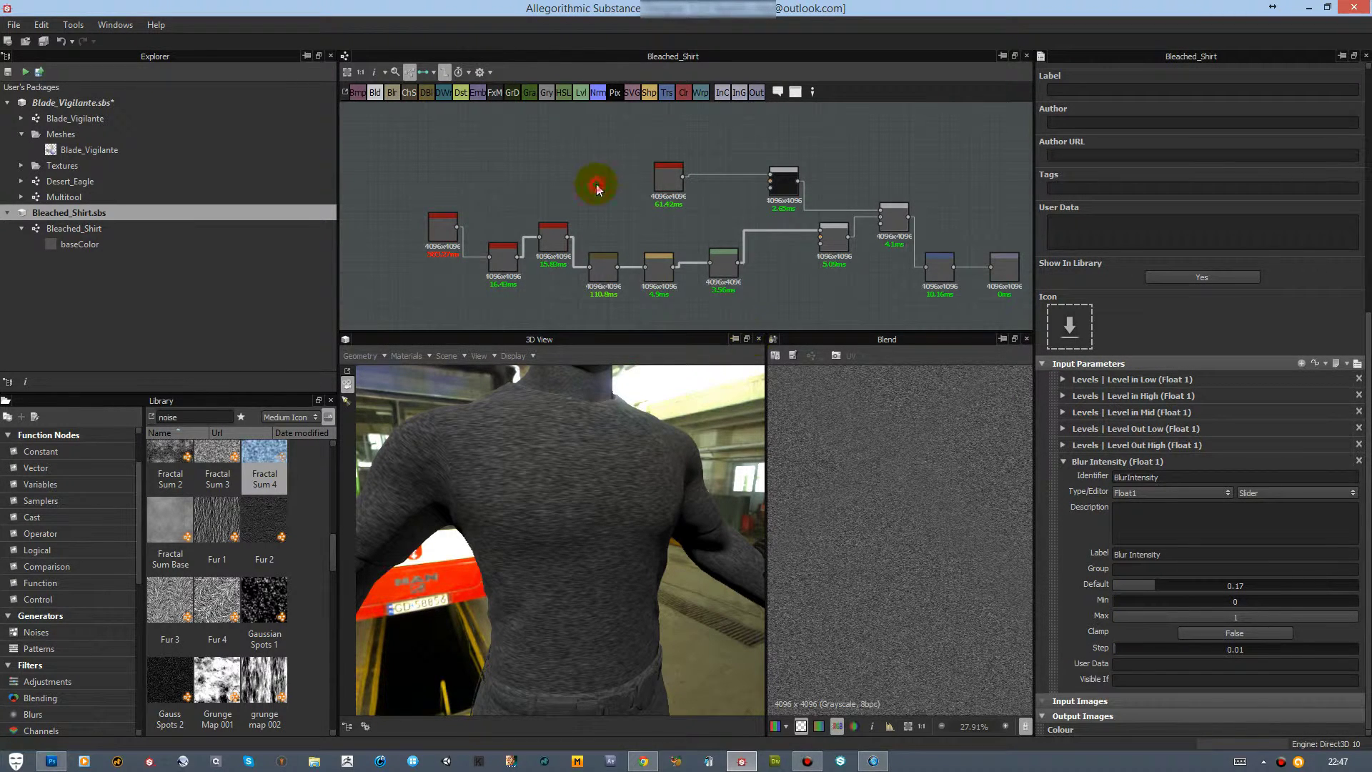
Publish the Bleached_Shirt package as Bleached_Shirt.sbsar in the Substance Designer folder, overwriting the existing archive
{"action": "right_click", "coordinate": [60, 229]}
{"action": "left_click", "coordinate": [77, 212]}
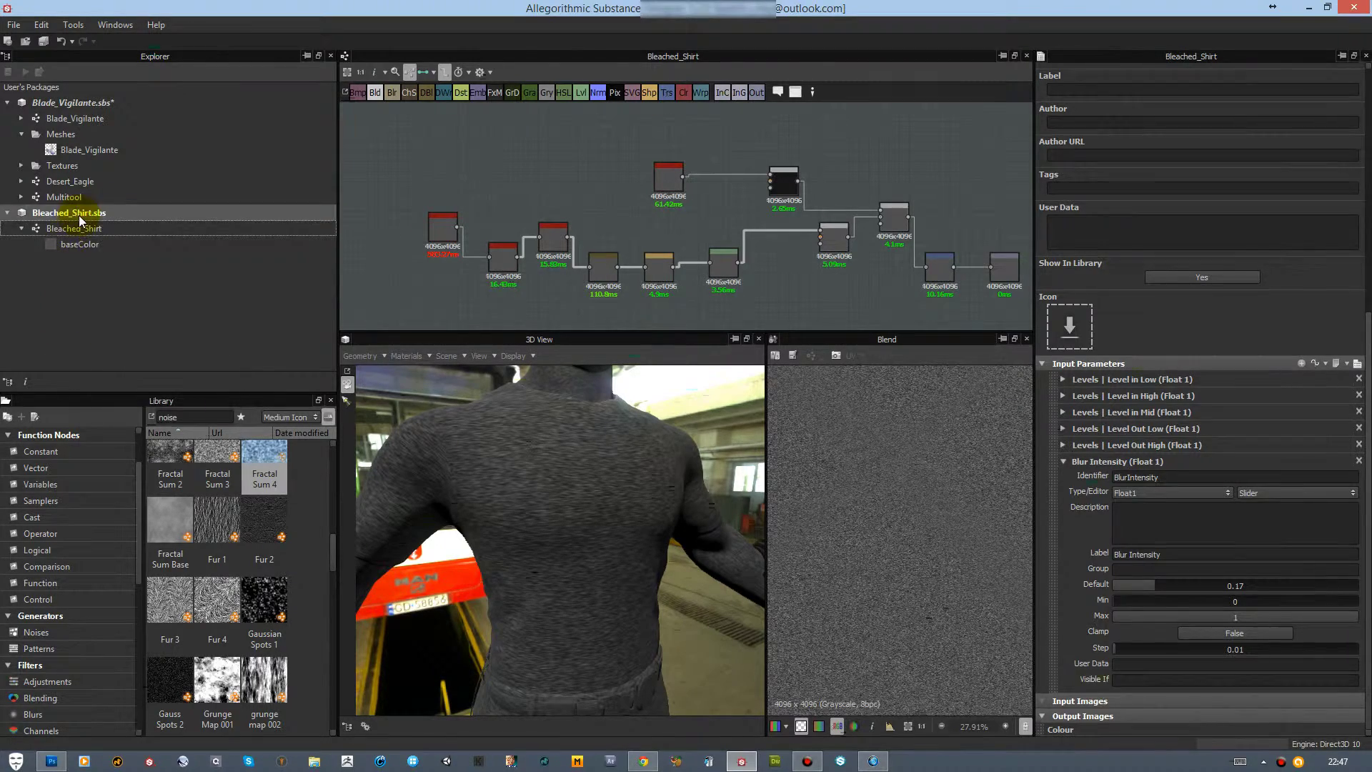
{"action": "right_click", "coordinate": [77, 212]}
{"action": "left_click", "coordinate": [137, 341]}
{"action": "left_click", "coordinate": [221, 131]}
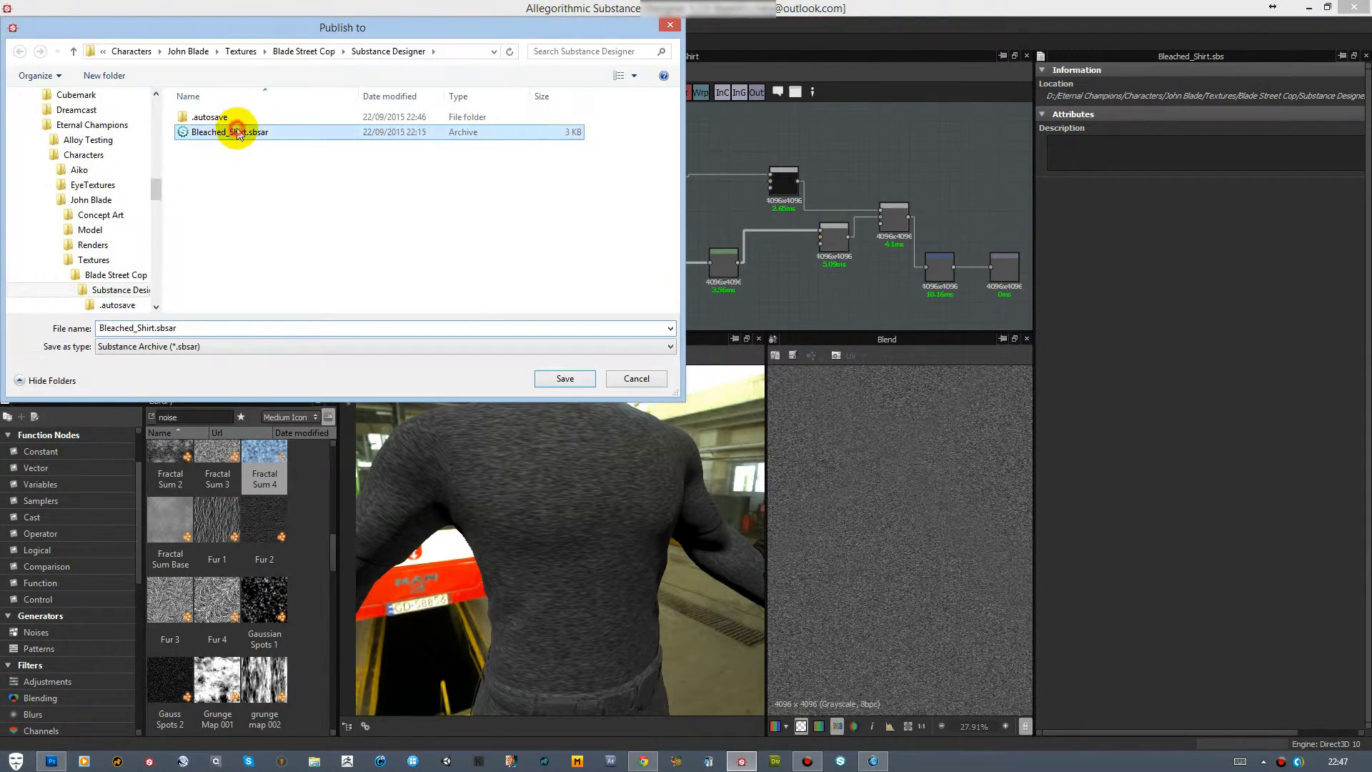
{"action": "left_click", "coordinate": [560, 377]}
{"action": "left_click", "coordinate": [714, 379]}
{"action": "left_click", "coordinate": [755, 450]}
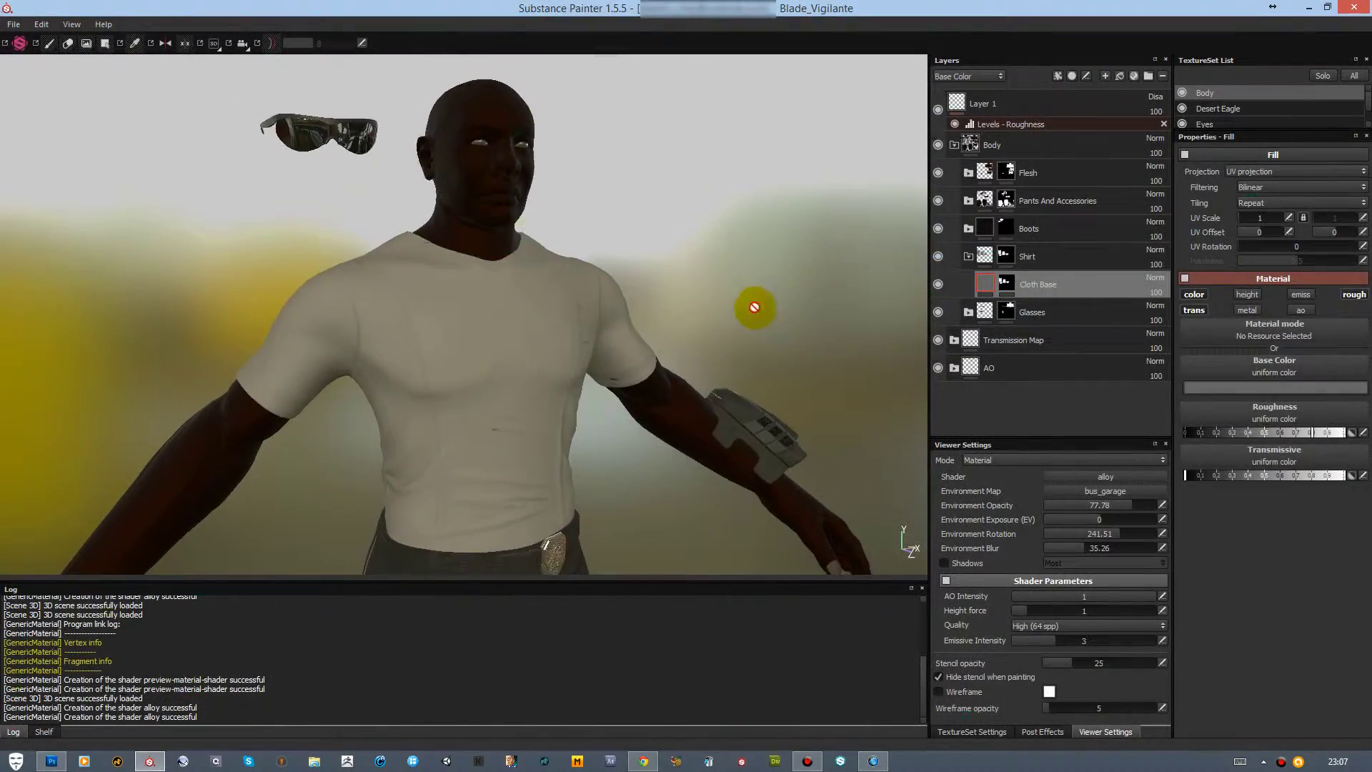
In Substance Painter, darken the Cloth Base layer's base color and check the shirt from several angles
{"action": "mouse_move", "coordinate": [751, 306]}
{"action": "left_mouse_down", "text": "alt"}
{"action": "mouse_move", "coordinate": [539, 315]}
{"action": "mouse_move", "coordinate": [581, 309]}
{"action": "left_mouse_up", "text": "alt"}
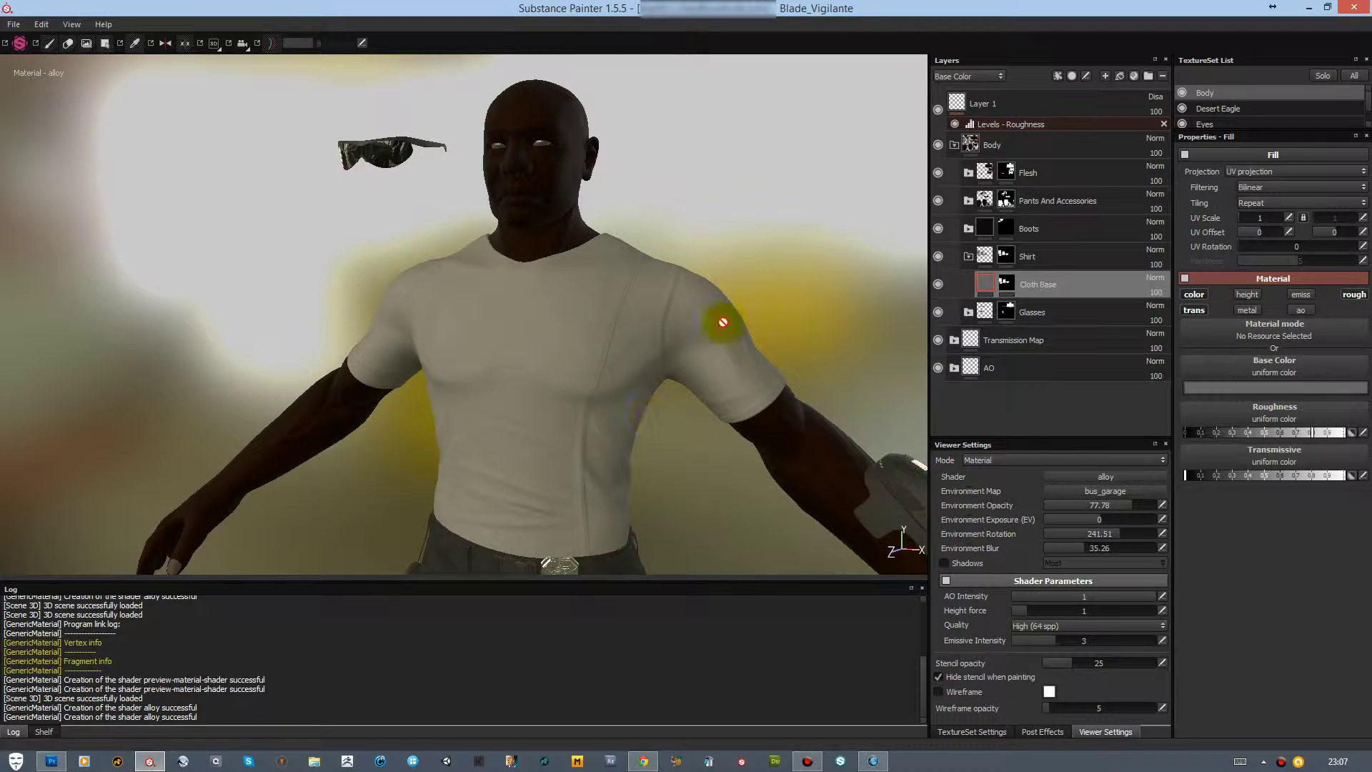
{"action": "left_click_drag", "start_coordinate": [720, 321], "coordinate": [772, 250], "text": "alt"}
{"action": "middle_click_drag", "start_coordinate": [773, 250], "coordinate": [772, 217], "text": "alt"}
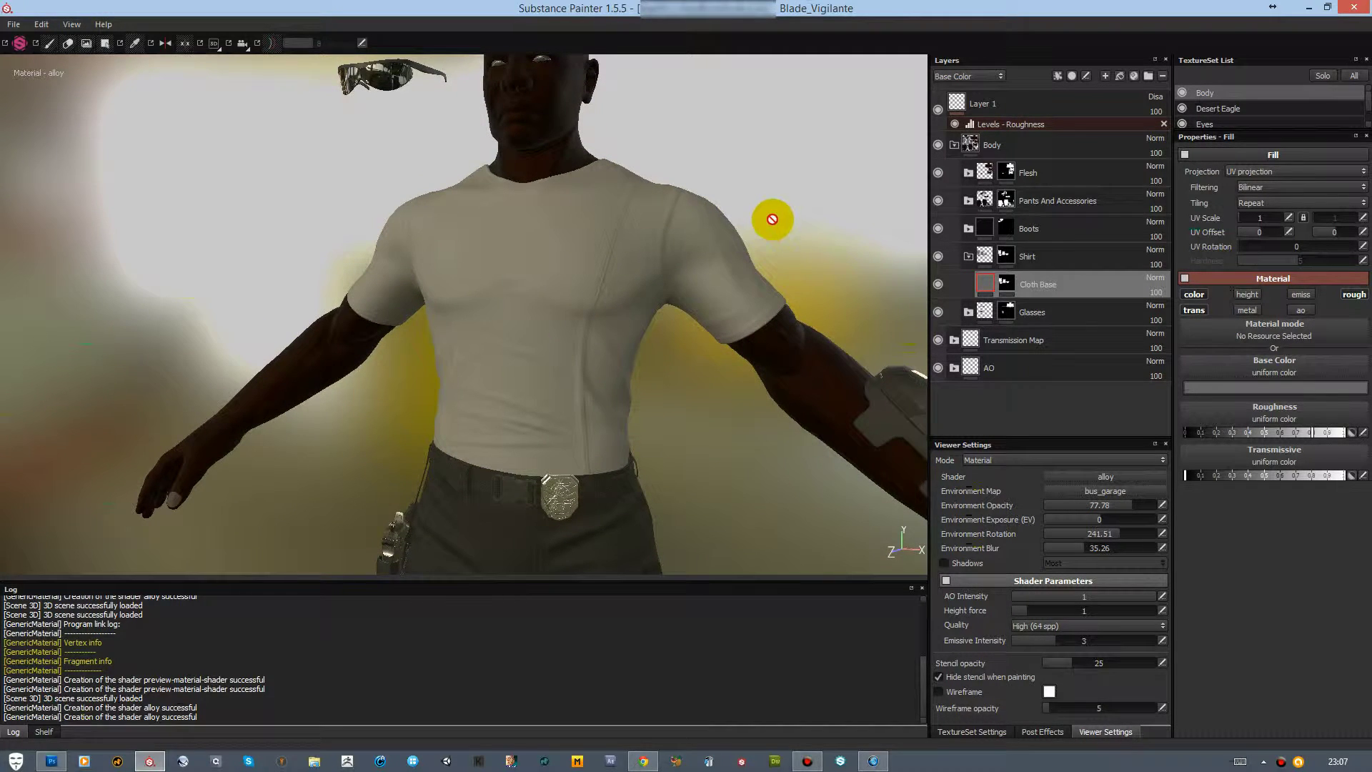
{"action": "key", "text": "c"}
{"action": "key", "text": "m"}
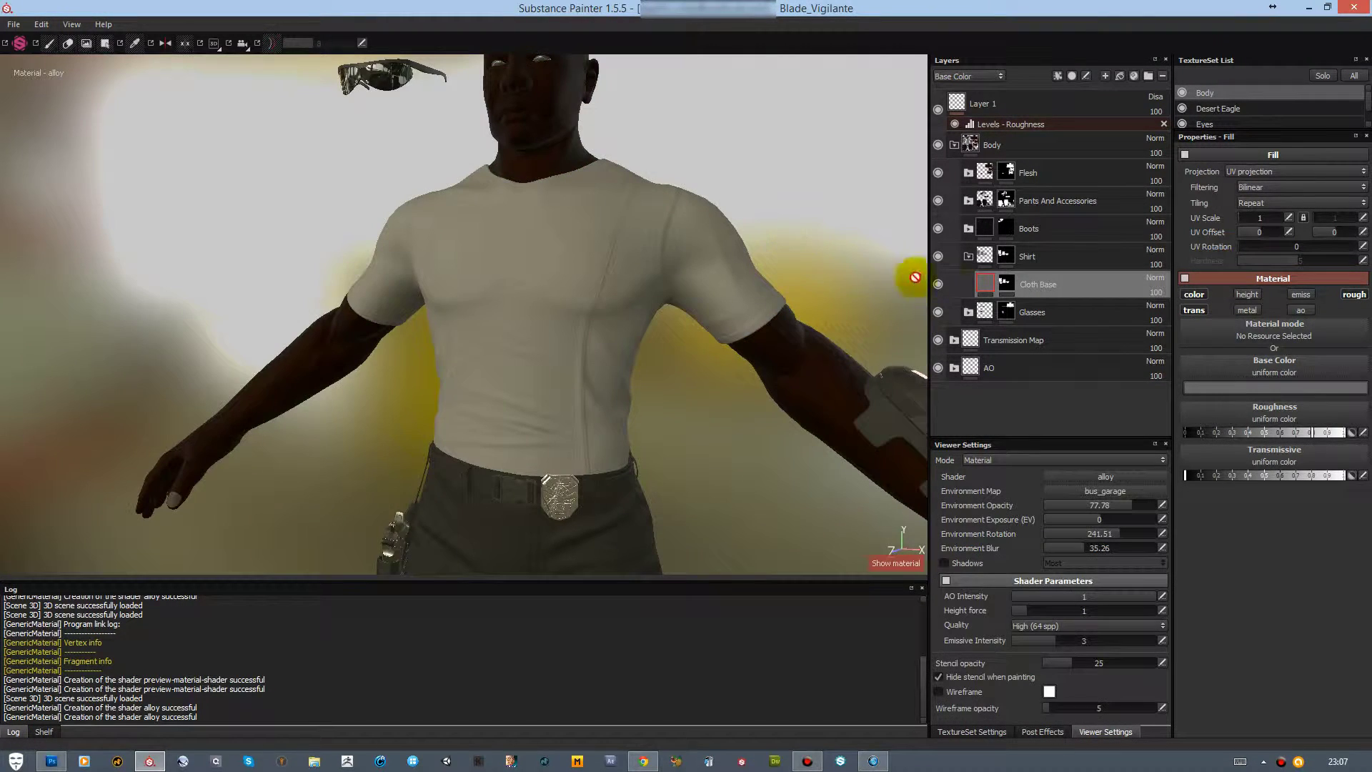
{"action": "left_click", "coordinate": [1211, 386]}
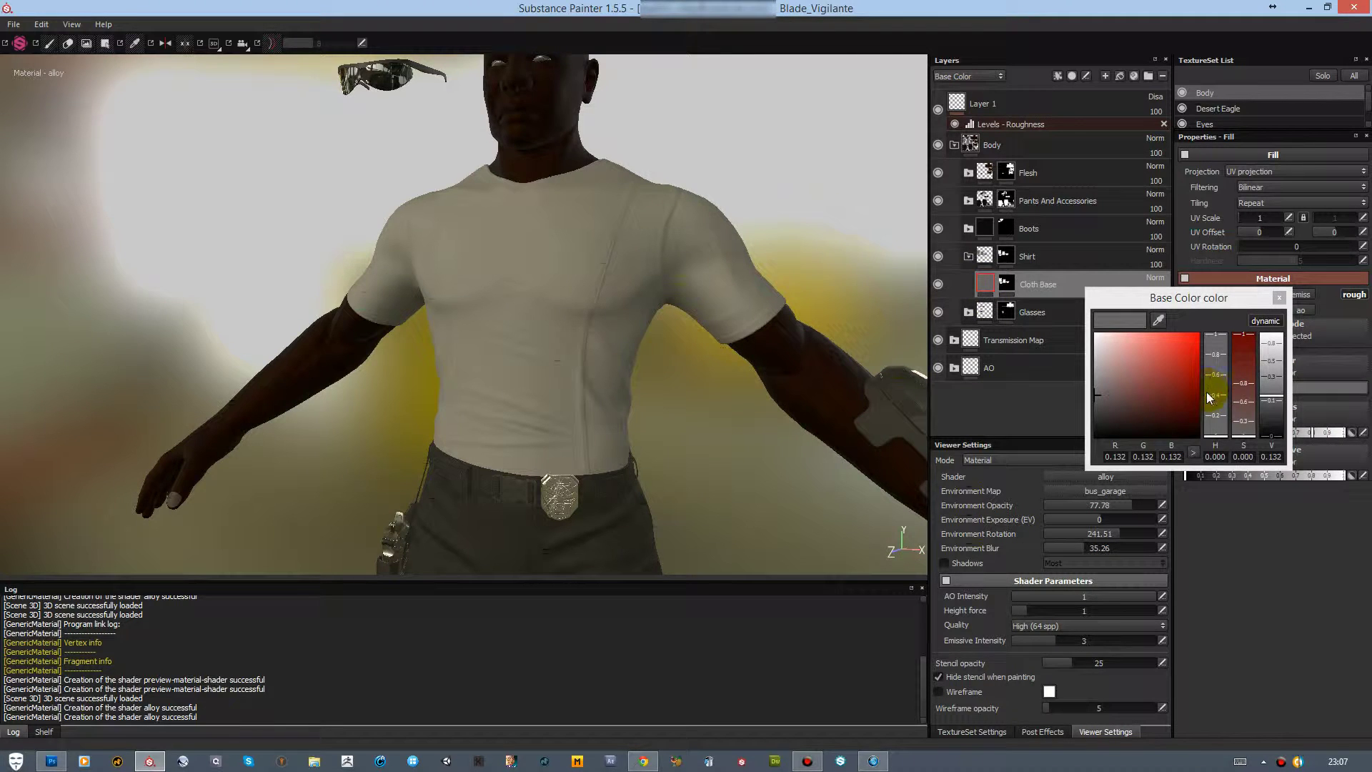
{"action": "left_click", "coordinate": [1279, 297]}
{"action": "scroll", "coordinate": [860, 311], "scroll_direction": "up", "scroll_amount": 2}
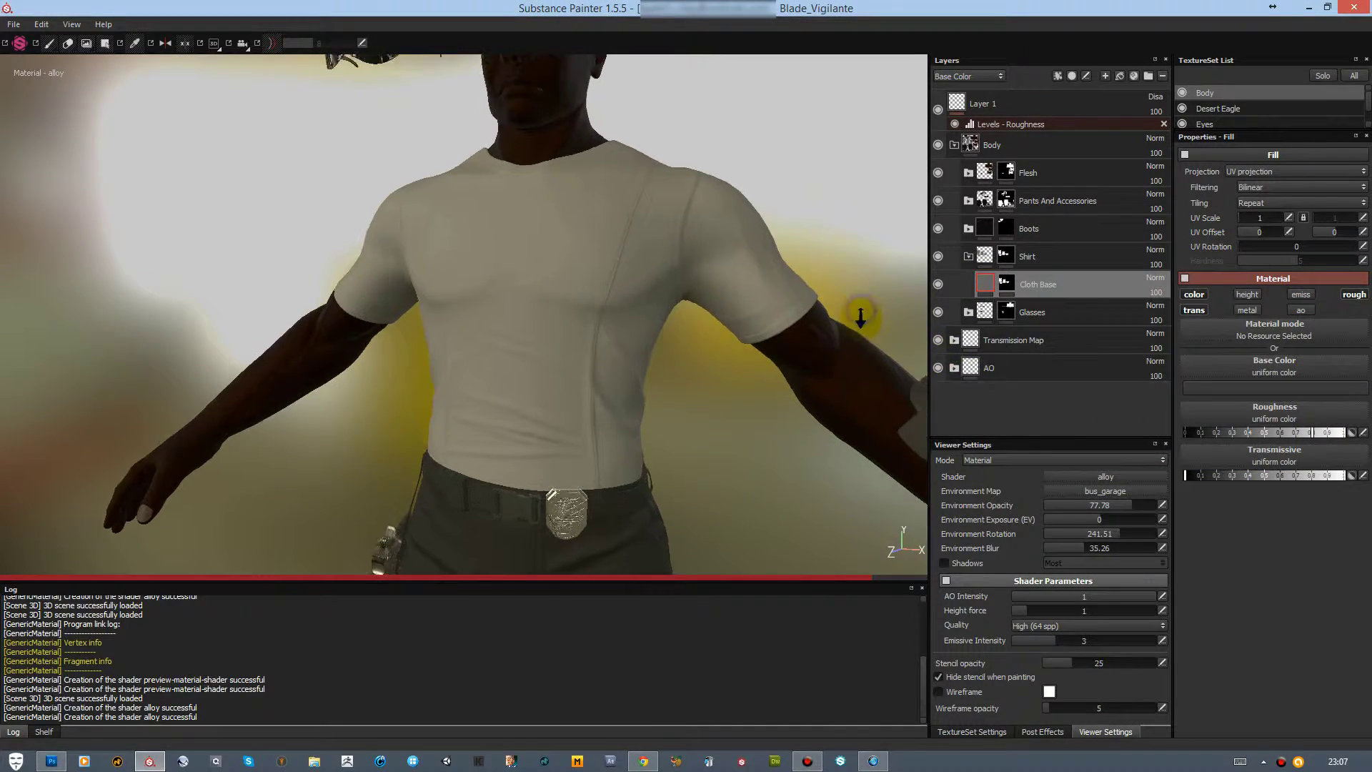
{"action": "left_click_drag", "start_coordinate": [842, 310], "coordinate": [1054, 305], "text": "alt"}
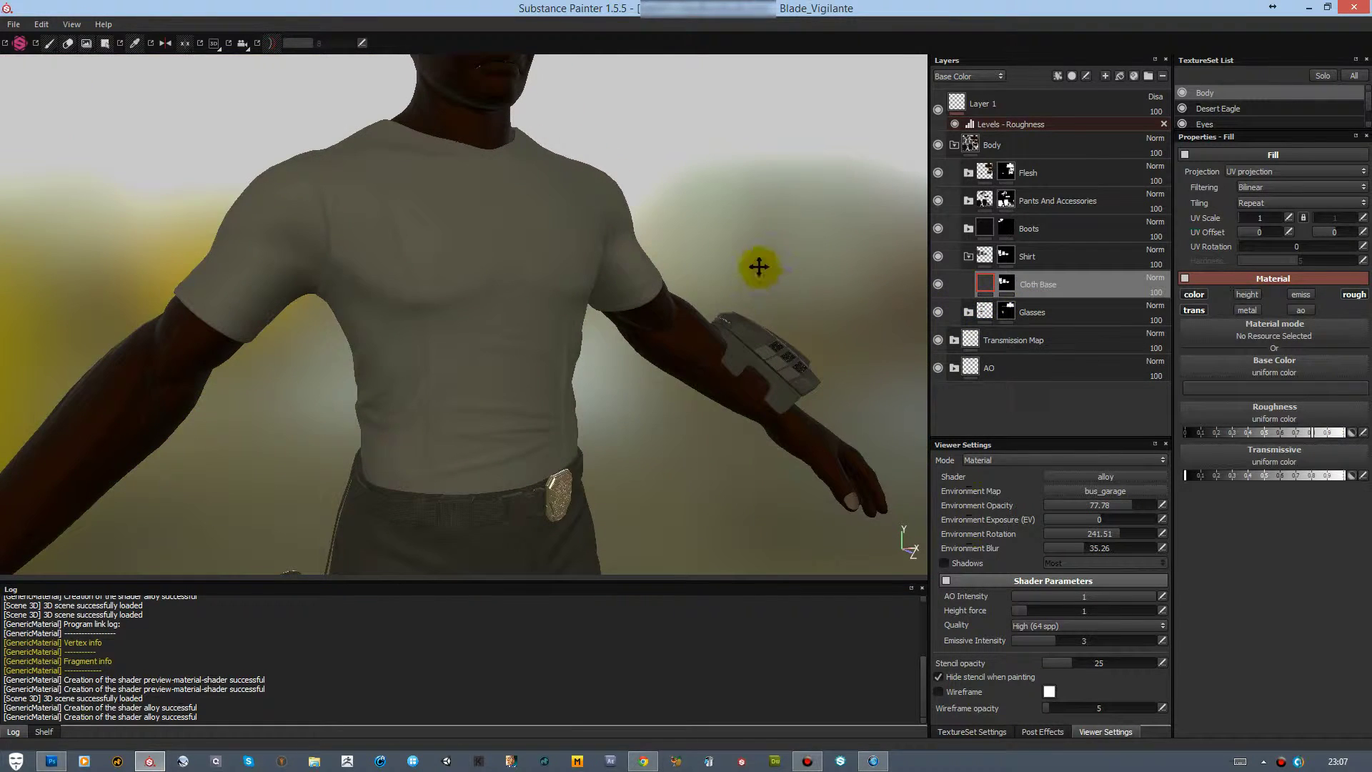
{"action": "middle_click_drag", "start_coordinate": [759, 267], "coordinate": [772, 361], "text": "alt"}
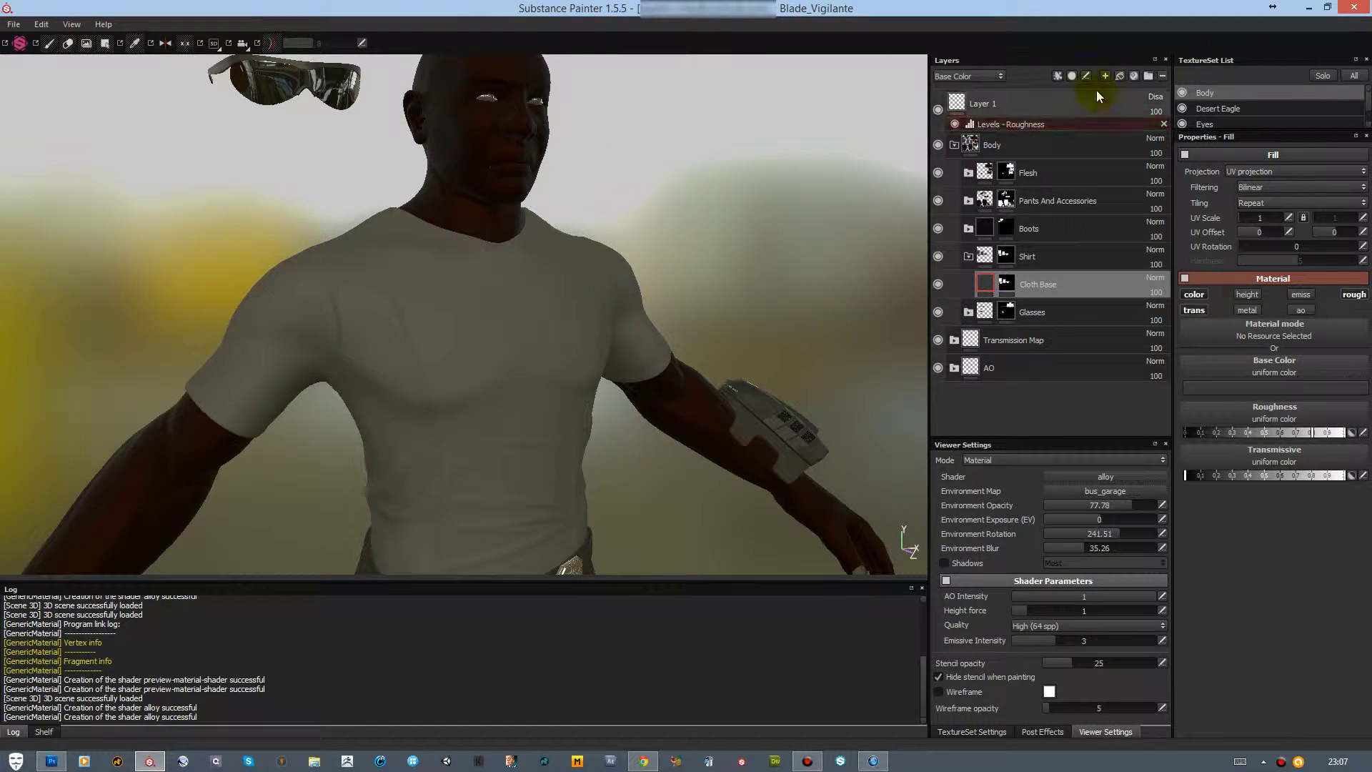
Add a folder above Cloth Base in the Shirt group and name it "Bleached Pattern"
{"action": "left_click", "coordinate": [1146, 75]}
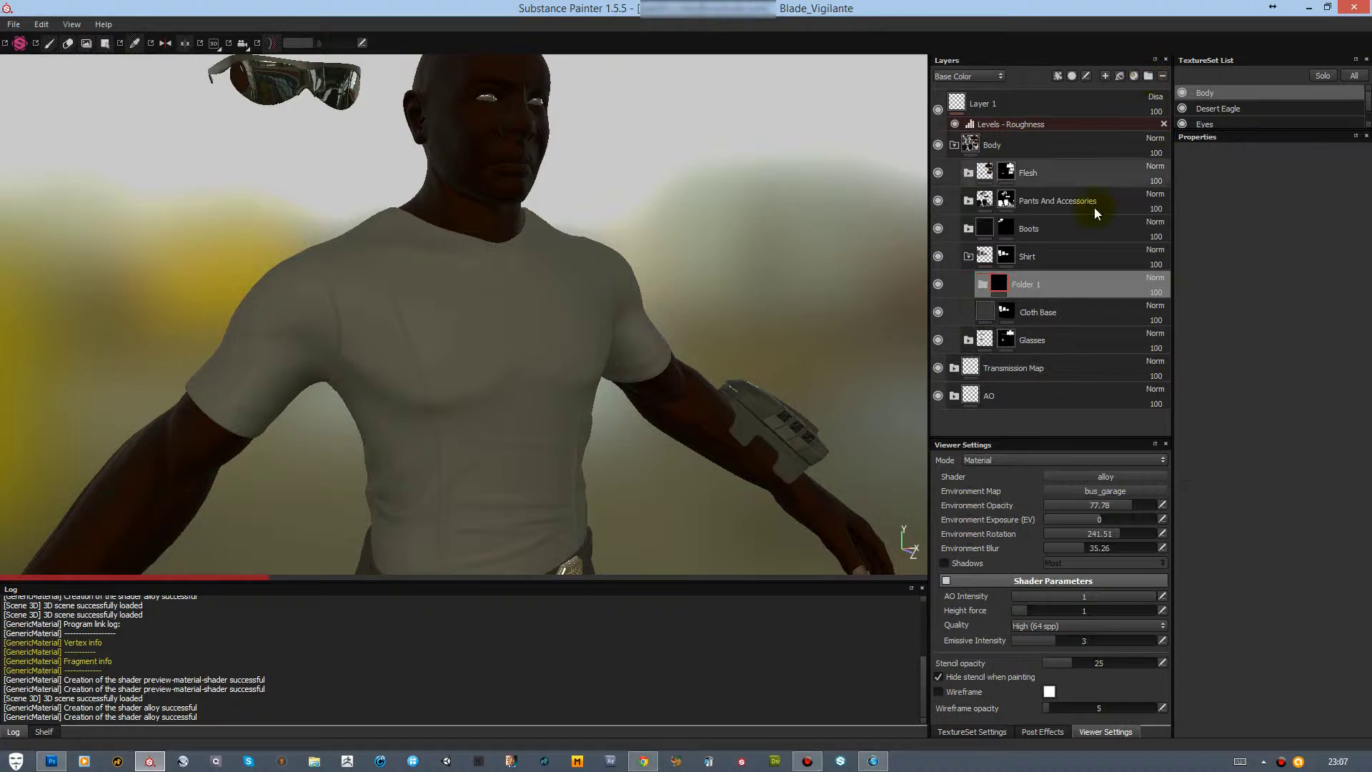
{"action": "double_click", "coordinate": [1031, 283]}
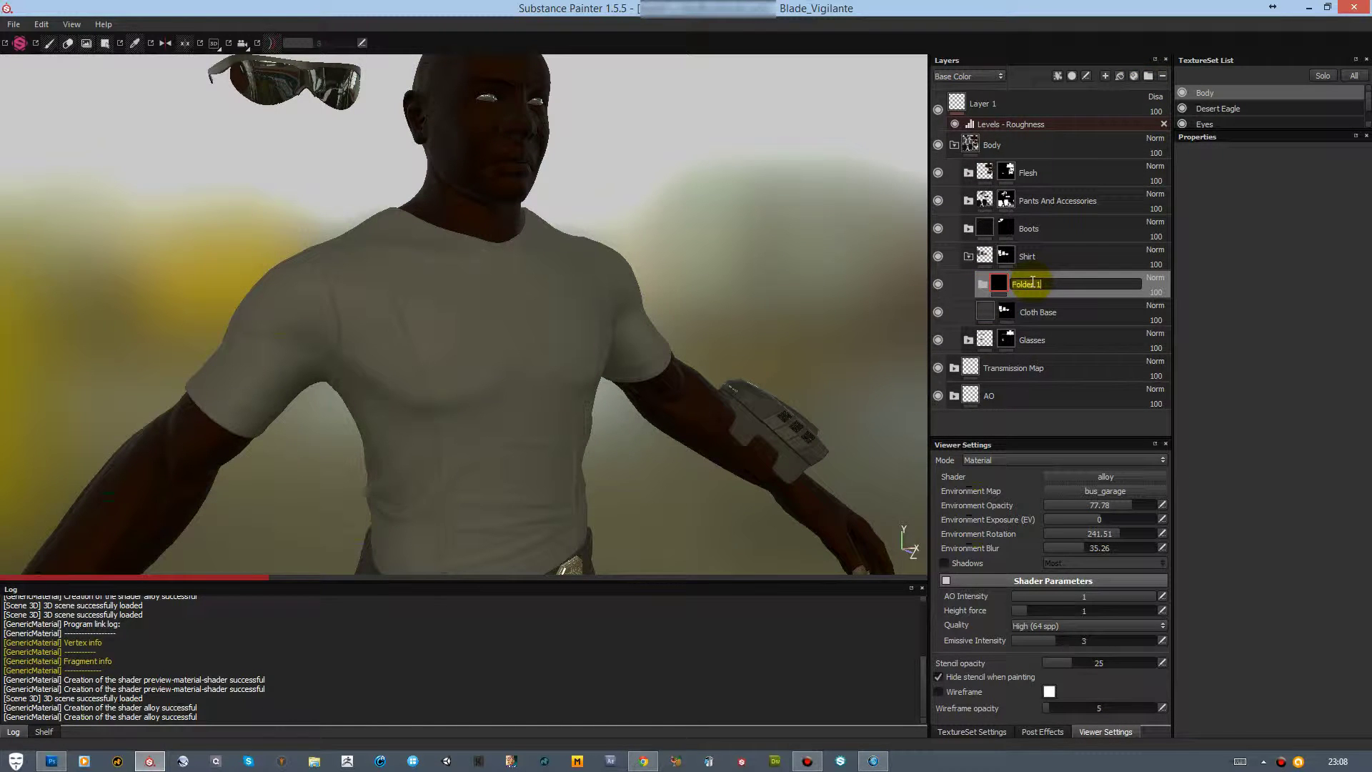
{"action": "type", "text": "Bleached P"}
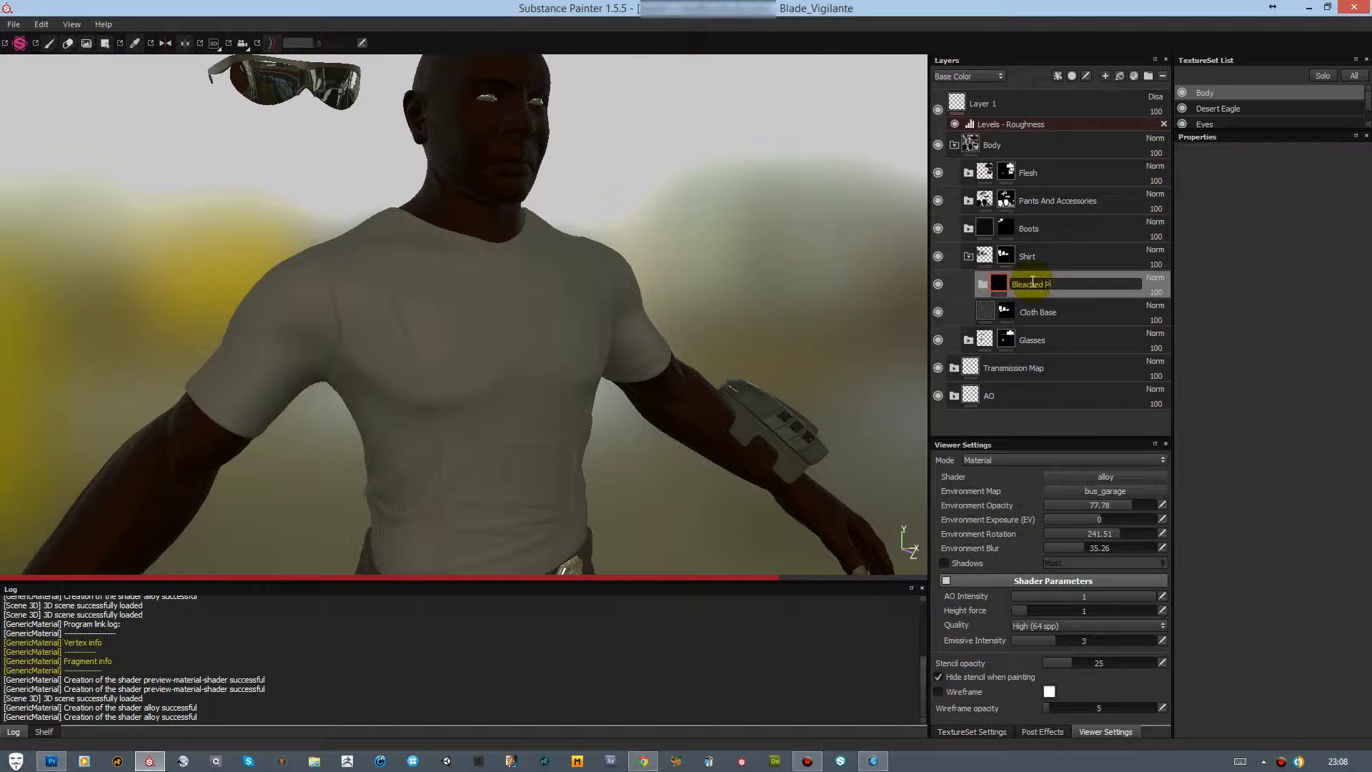
{"action": "type", "text": "attern"}
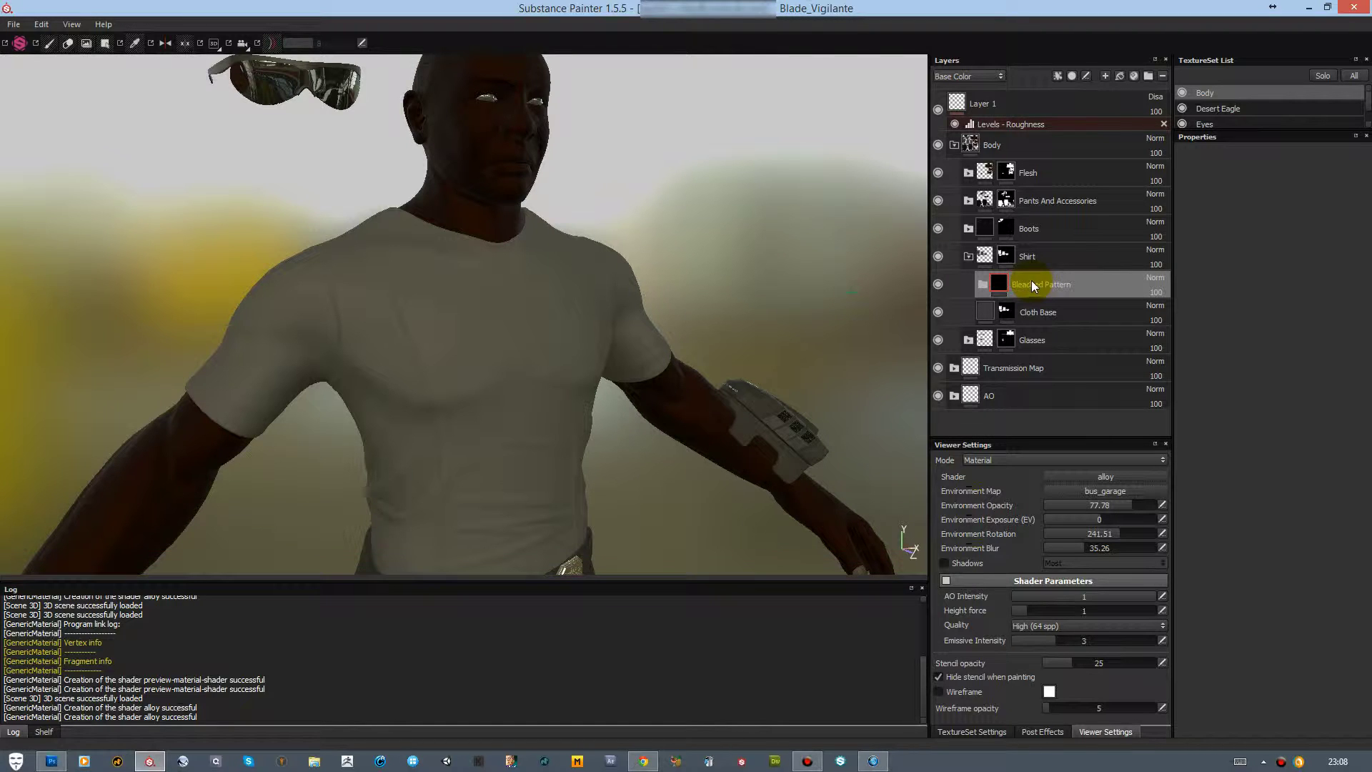
{"action": "key", "text": "Return"}
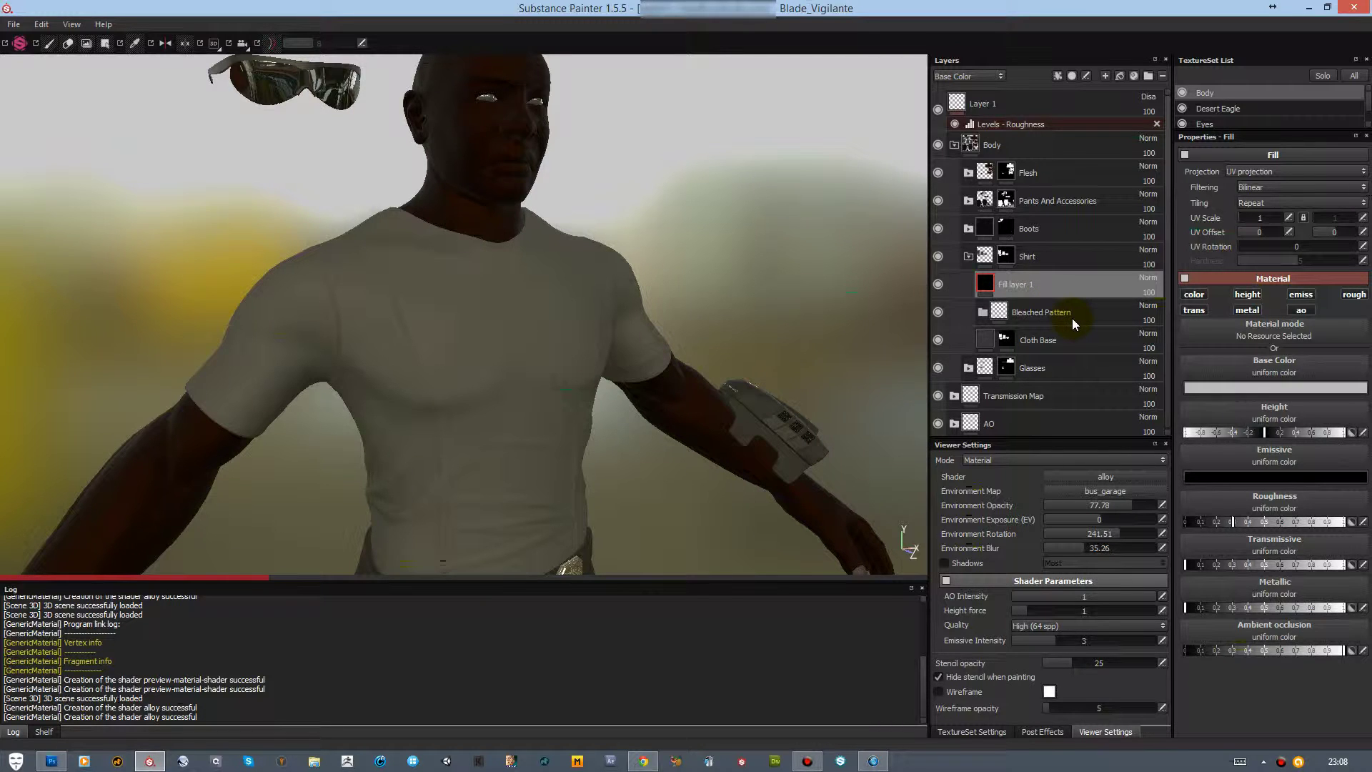
Put the new fill layer inside the Bleached Pattern folder and leave only its color channel enabled
{"action": "left_click_drag", "start_coordinate": [1072, 319], "coordinate": [999, 322]}
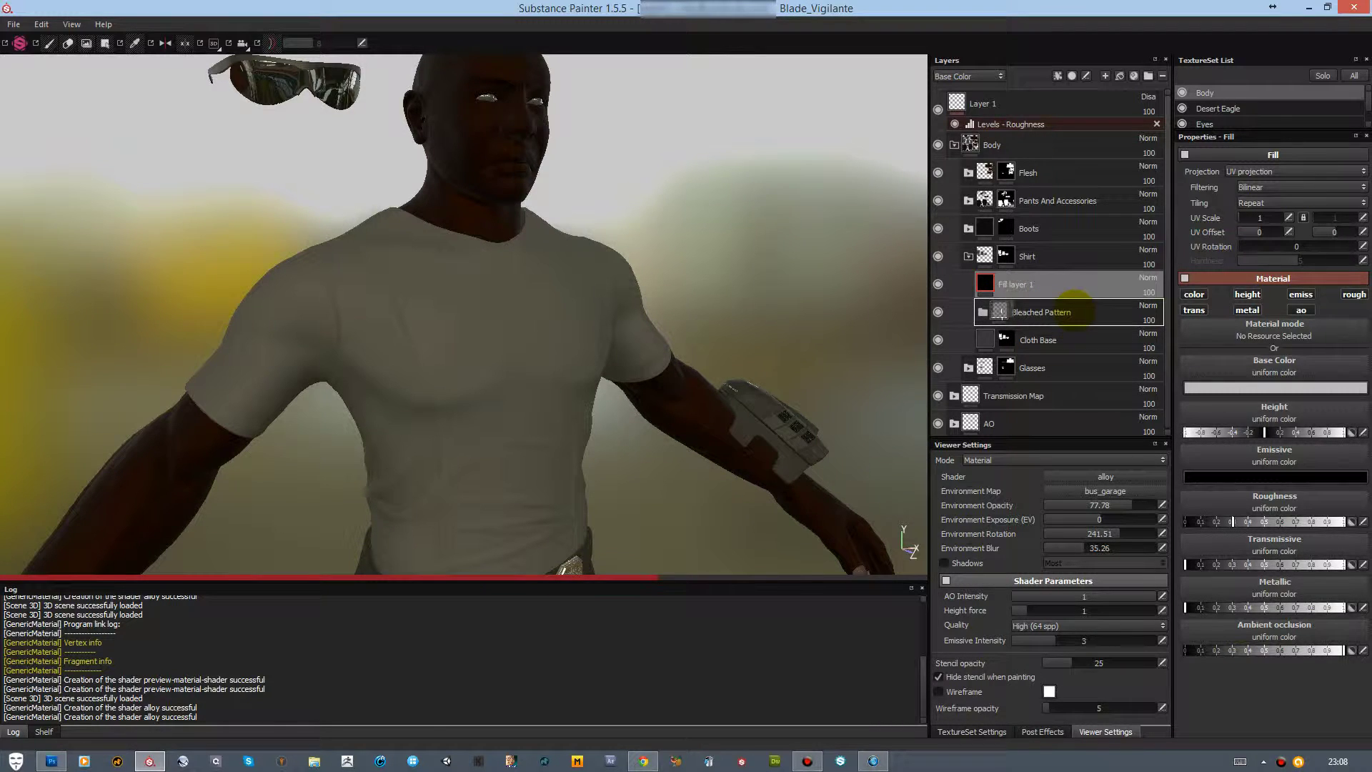
{"action": "left_click_drag", "start_coordinate": [1074, 312], "coordinate": [1074, 313]}
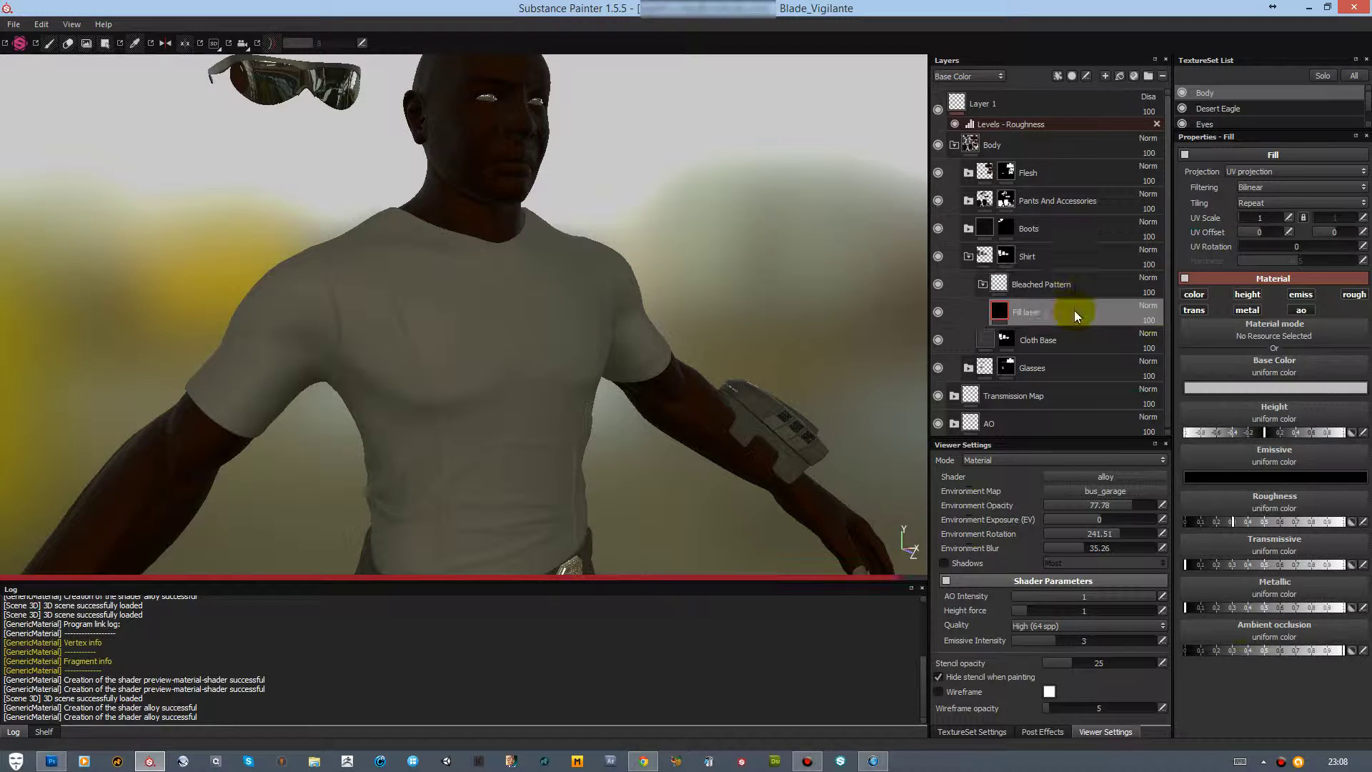
{"action": "left_click", "coordinate": [1247, 294]}
{"action": "left_click", "coordinate": [1194, 309]}
{"action": "left_click", "coordinate": [1247, 309]}
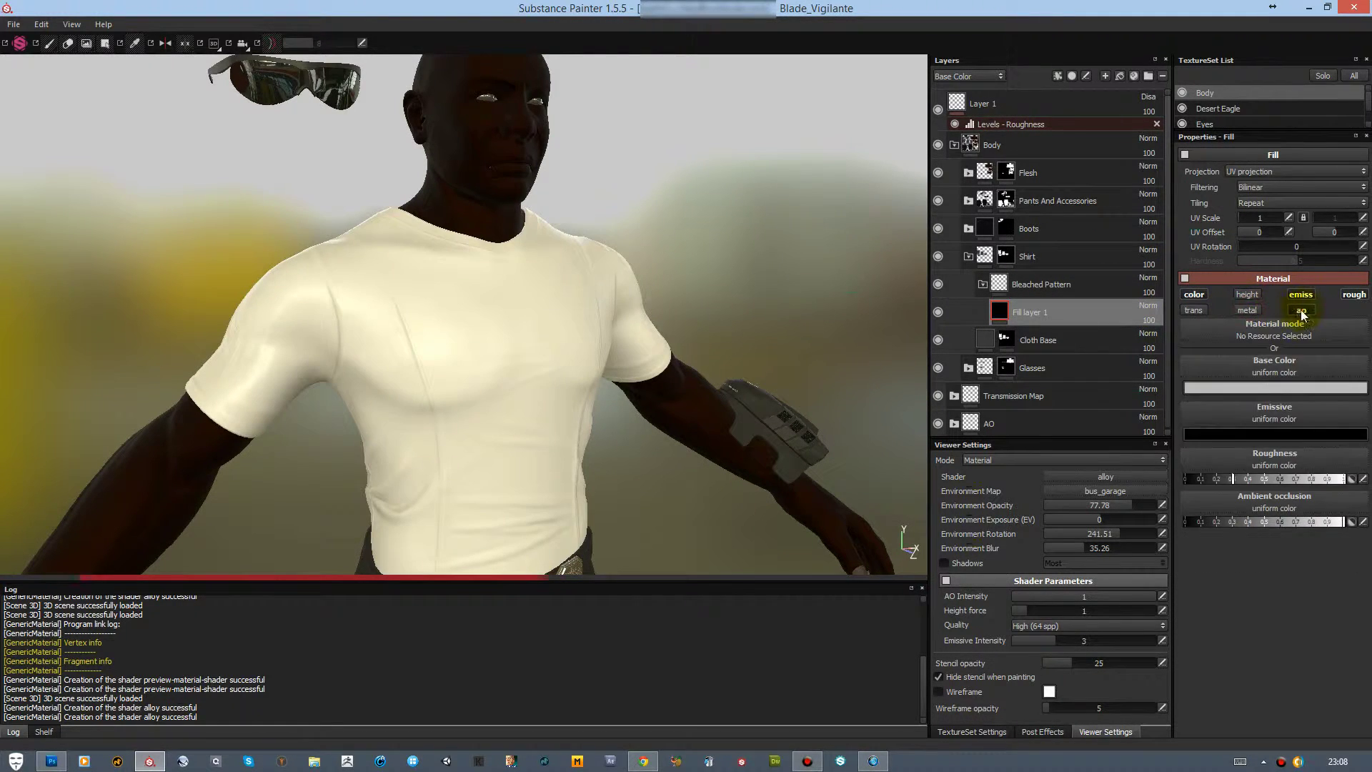
{"action": "left_click", "coordinate": [1301, 309]}
{"action": "left_click", "coordinate": [1301, 294]}
{"action": "left_click", "coordinate": [1354, 295]}
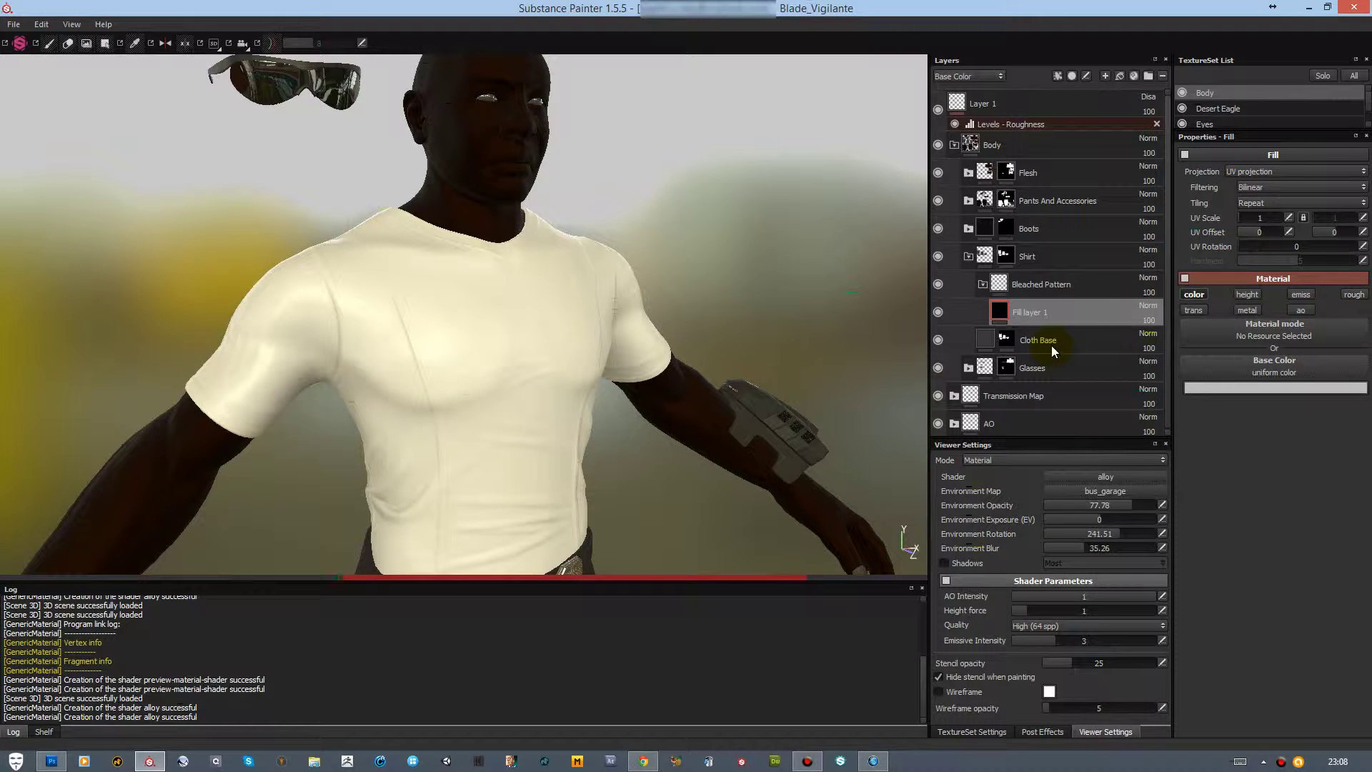
Set the Bleached Pattern folder's blend mode to Overlay and rename its fill layer "Bleached Texture"
{"action": "left_click", "coordinate": [1148, 278]}
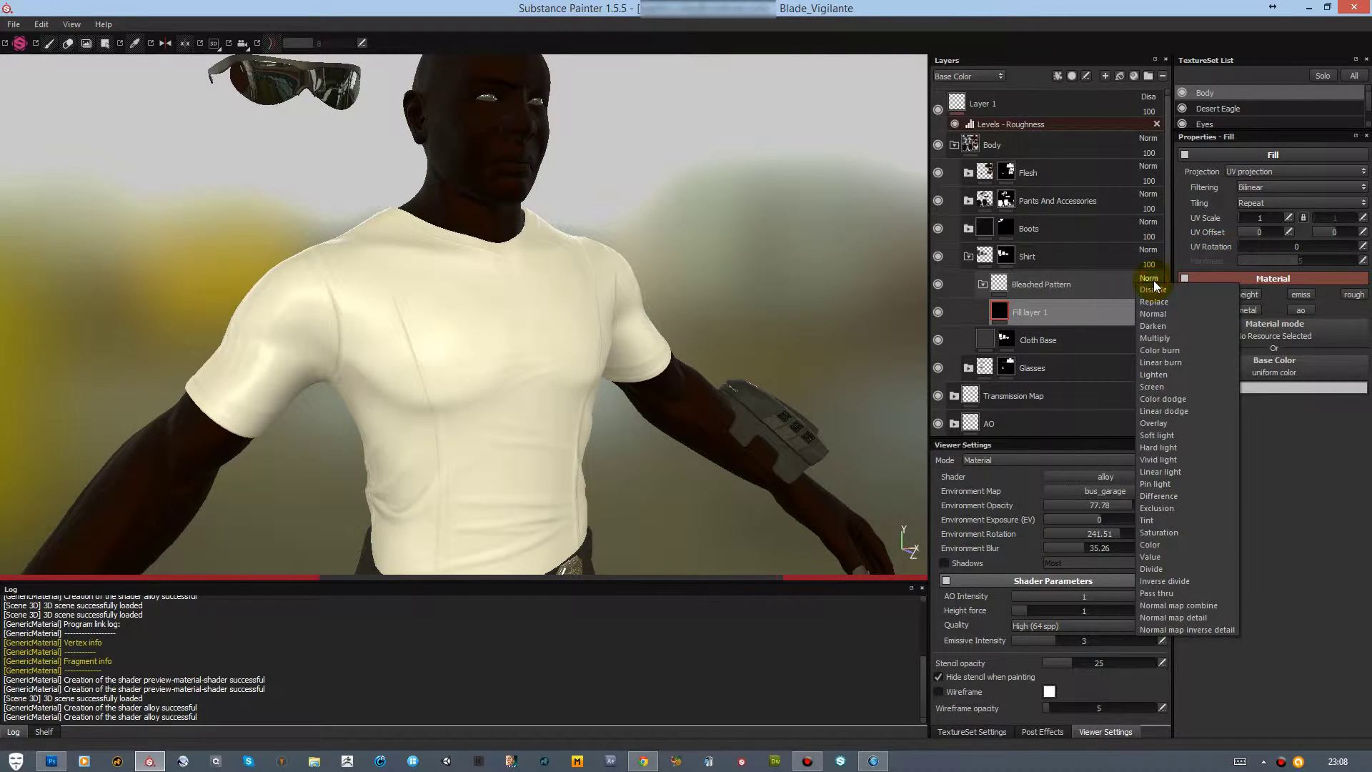
{"action": "left_click", "coordinate": [1166, 423]}
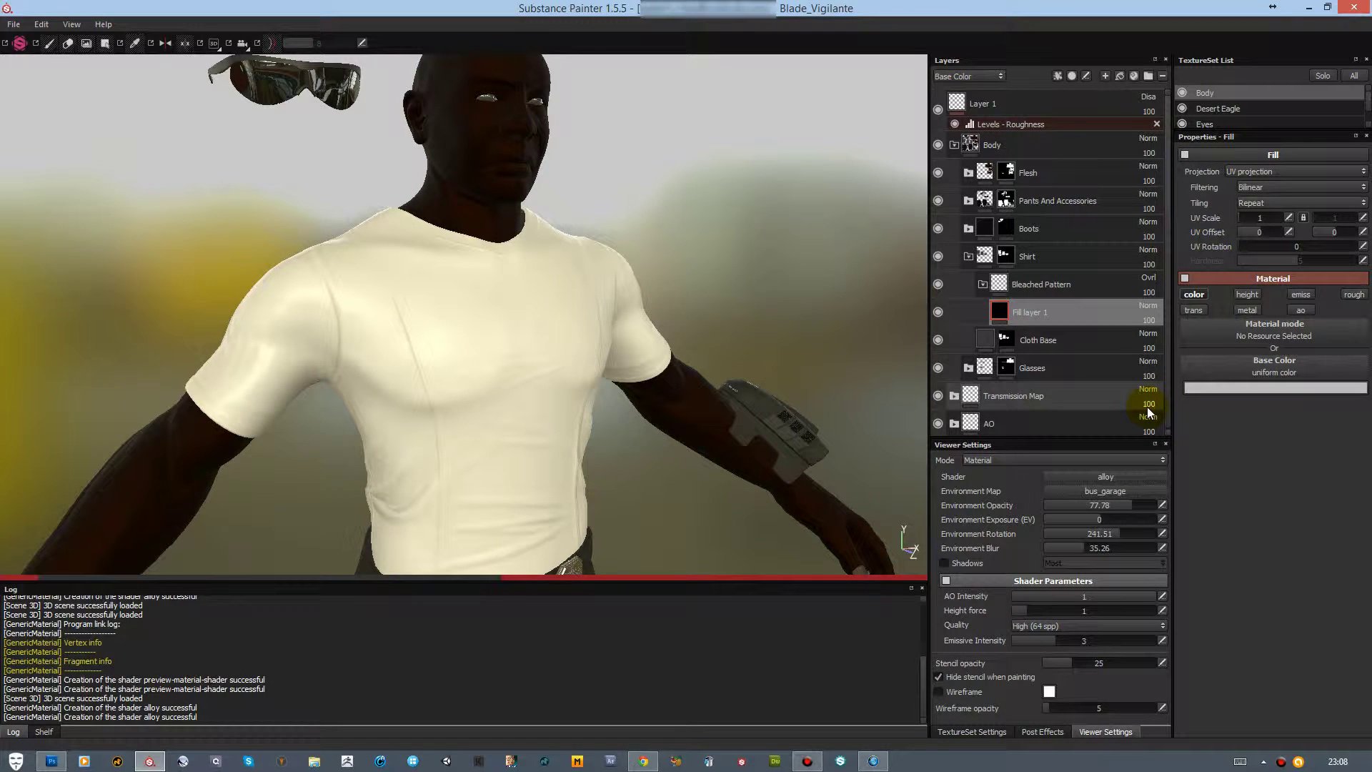
{"action": "double_click", "coordinate": [1040, 315]}
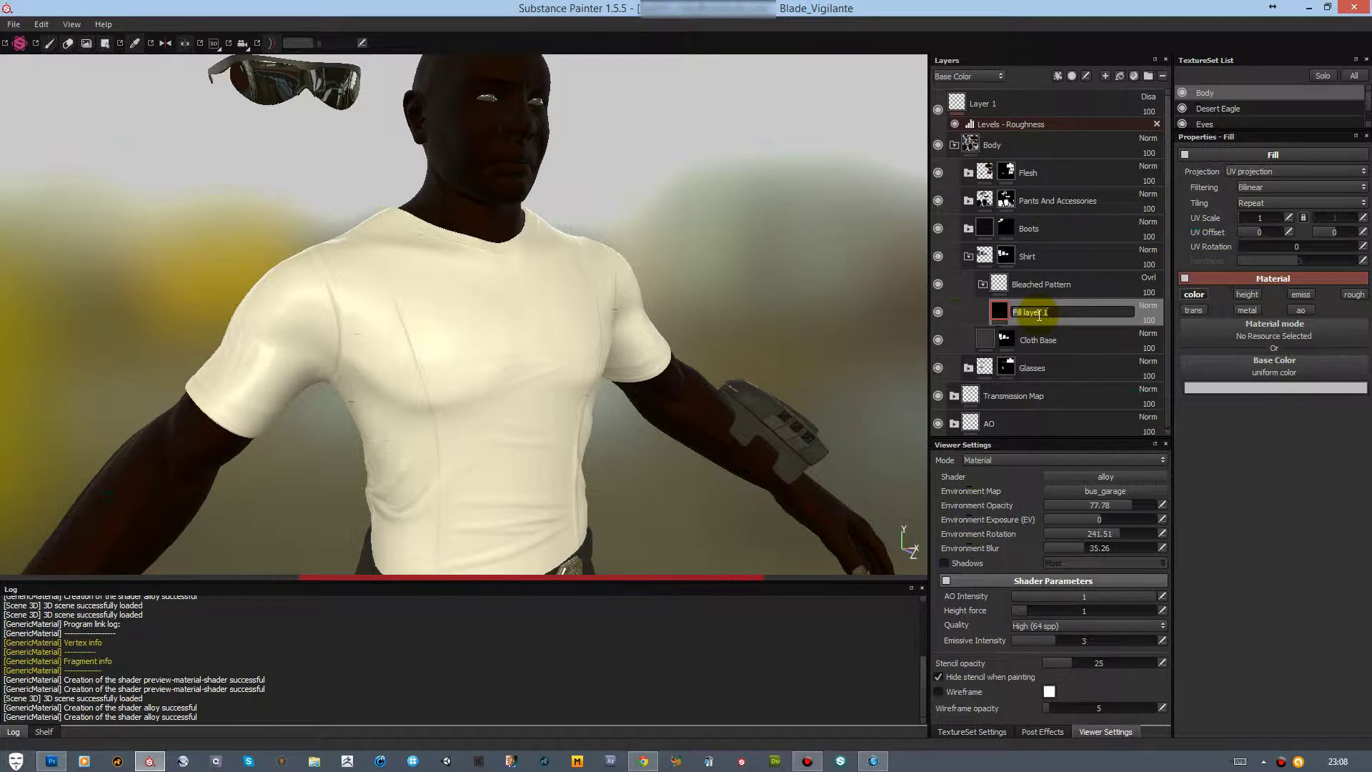
{"action": "type", "text": "Blea"}
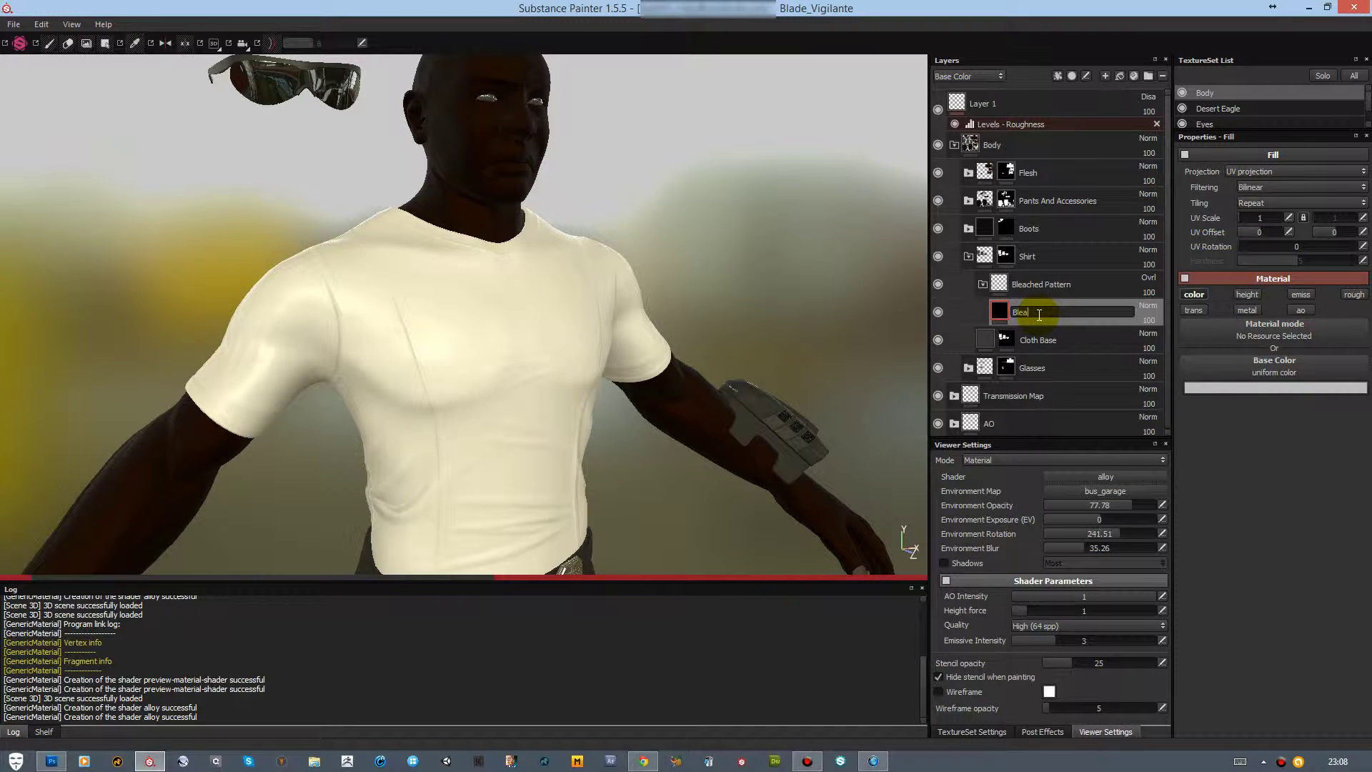
{"action": "type", "text": "ched"}
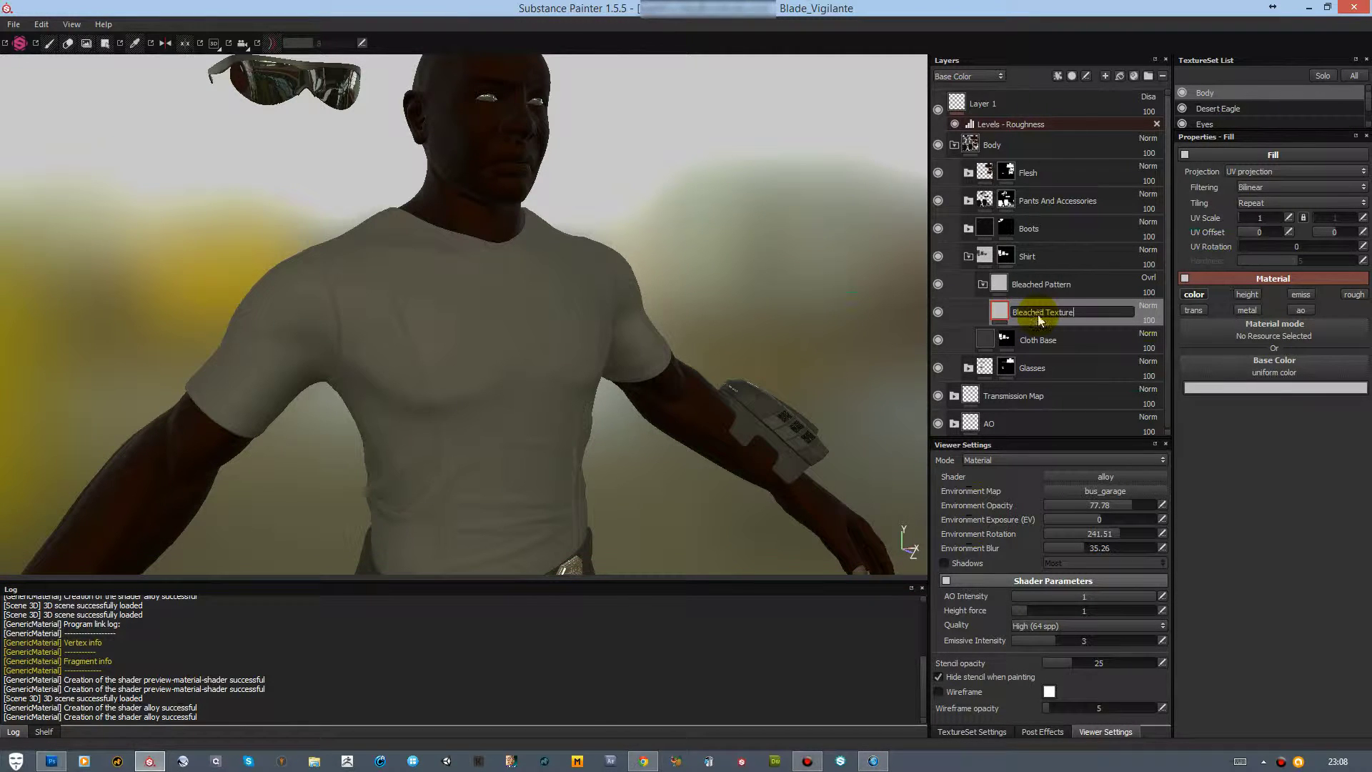
{"action": "type", "text": " Texture"}
{"action": "key", "text": "Return"}
Apply the Bleached_Shirt material to the Bleached Texture layer and set its Blur Intensity to 0.12
{"action": "left_click", "coordinate": [1265, 338]}
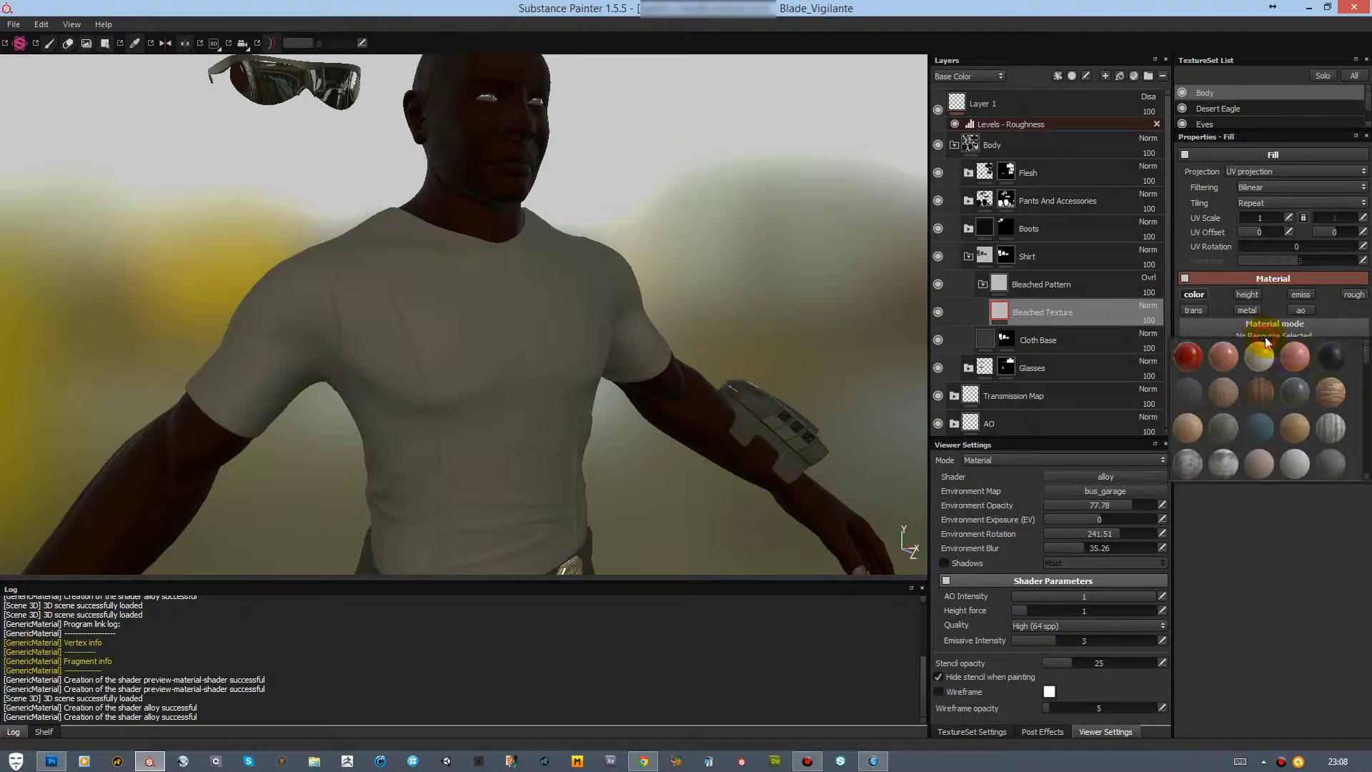
{"action": "left_click", "coordinate": [1296, 393]}
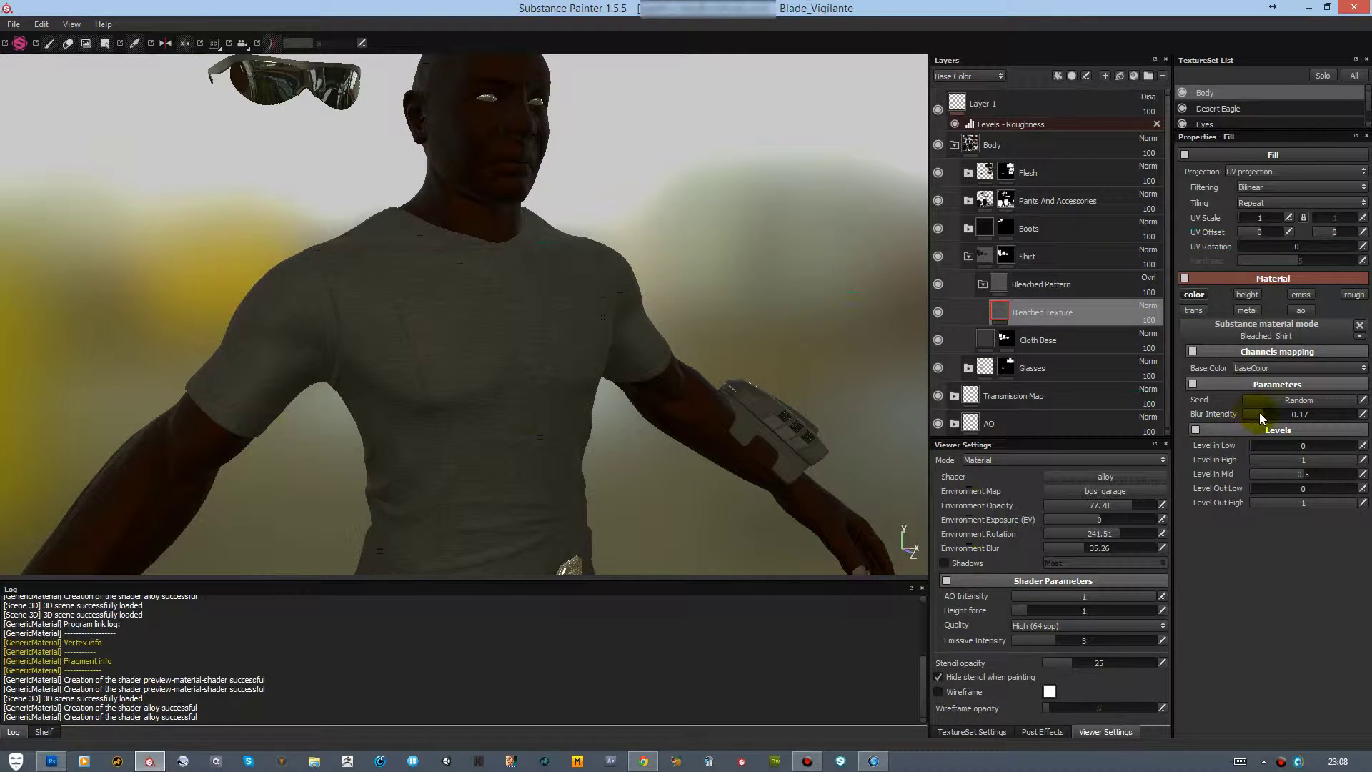
{"action": "left_click_drag", "start_coordinate": [1259, 413], "coordinate": [1258, 413]}
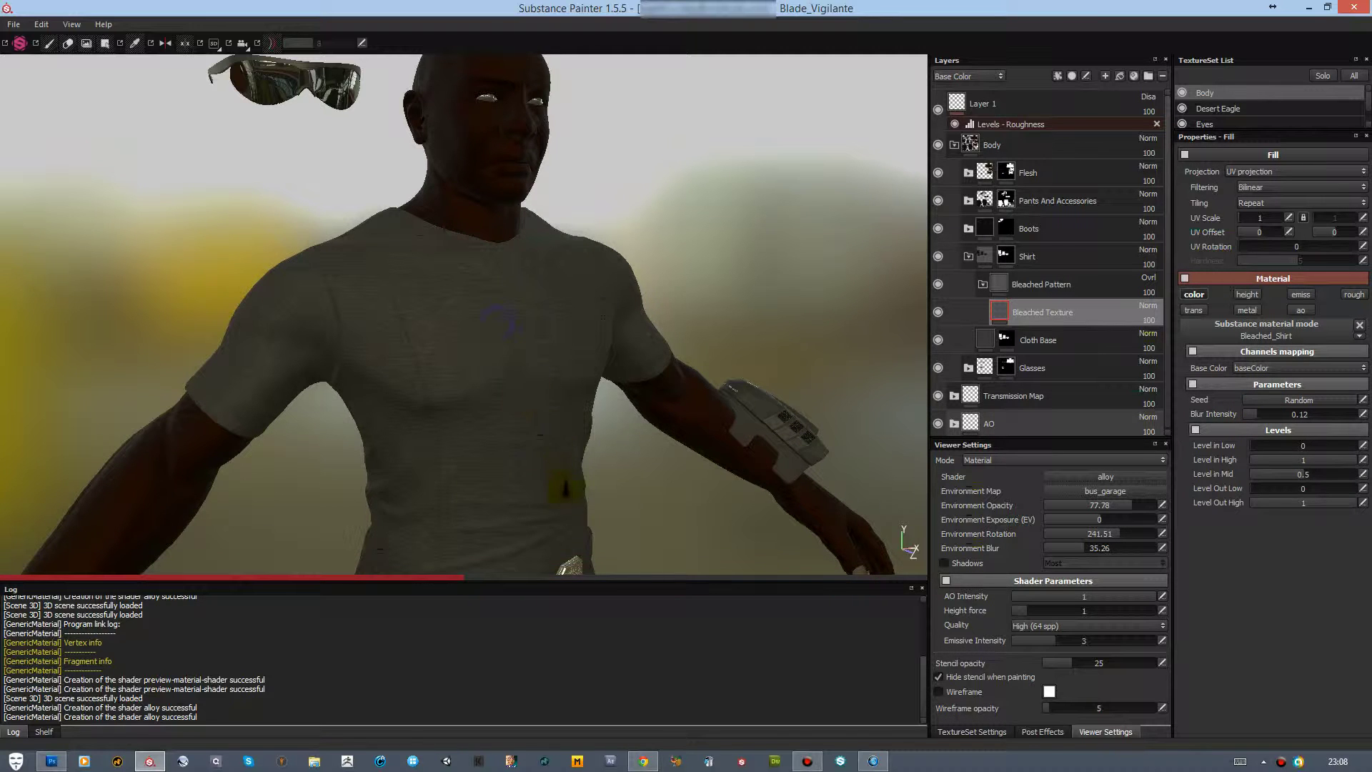
{"action": "scroll", "coordinate": [498, 320], "scroll_direction": "up", "scroll_amount": 5}
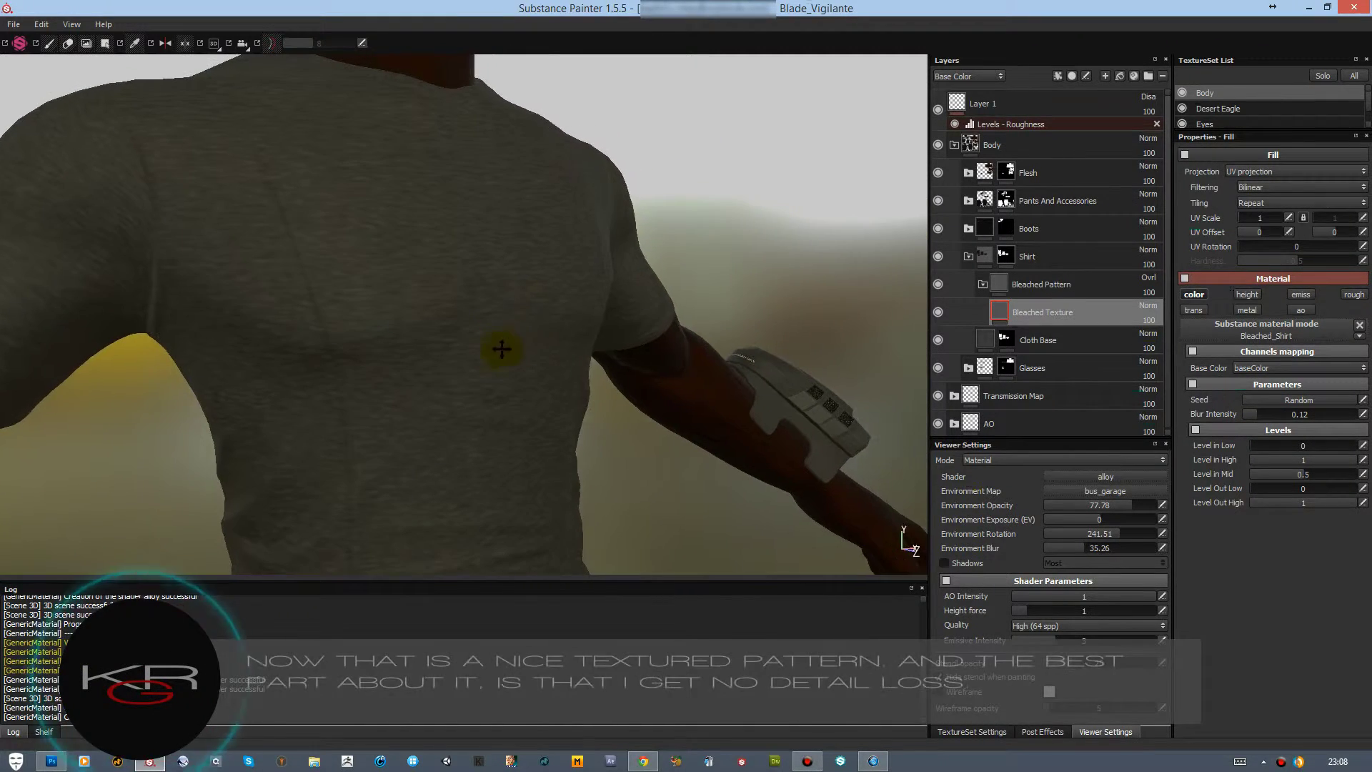
{"action": "middle_click_drag", "start_coordinate": [501, 349], "coordinate": [600, 310], "text": "alt"}
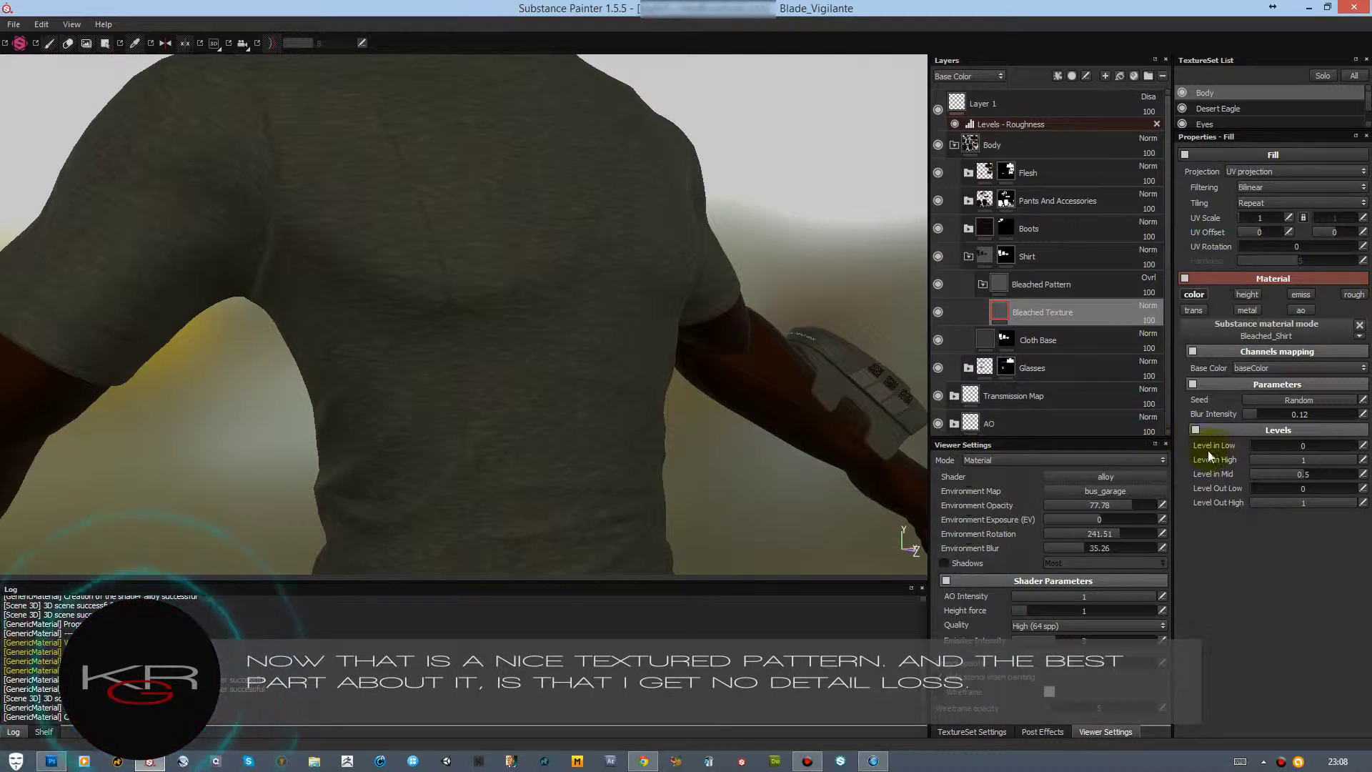
Raise the Bleached Texture's Level in Low to 0.19 and switch the Bleached Pattern folder's blend mode to Normal
{"action": "left_click", "coordinate": [1261, 449]}
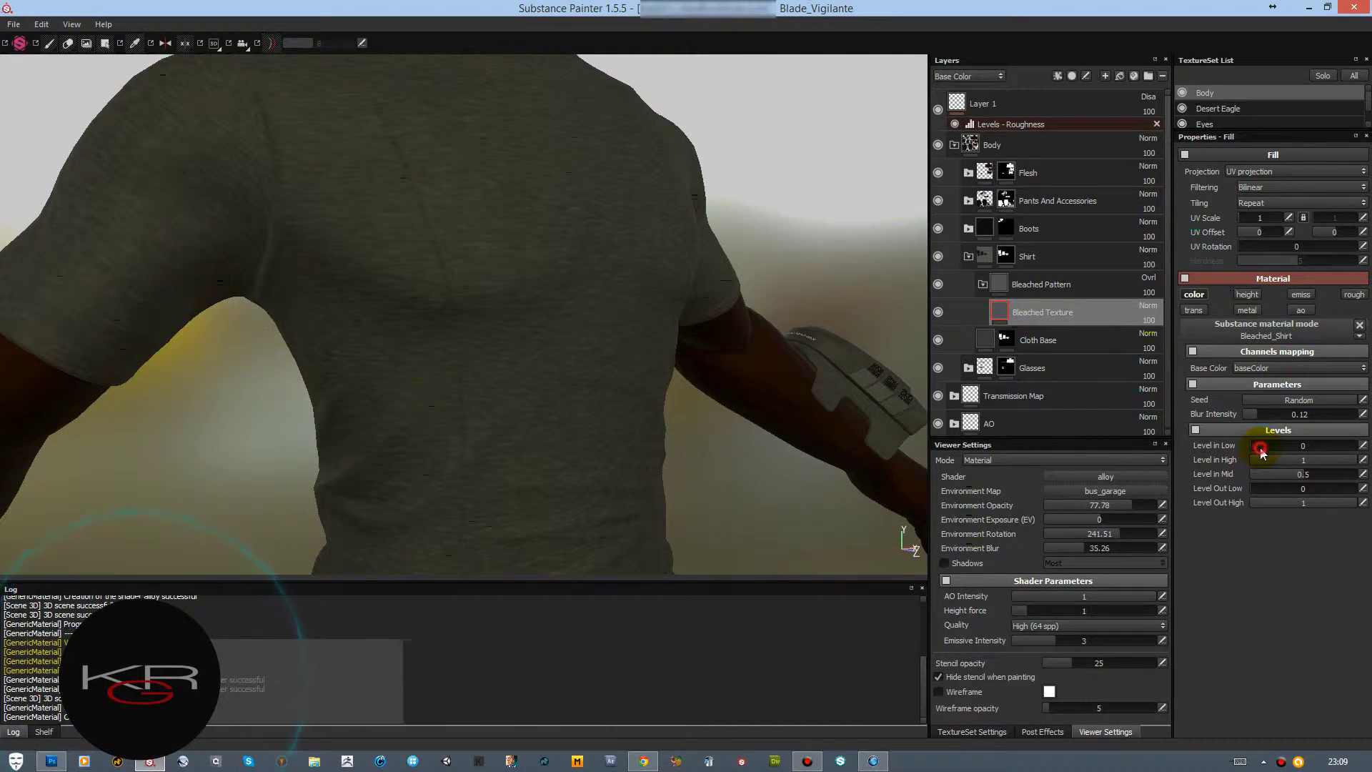
{"action": "left_click_drag", "start_coordinate": [1262, 448], "coordinate": [1265, 446]}
{"action": "left_click_drag", "start_coordinate": [1265, 446], "coordinate": [1269, 450]}
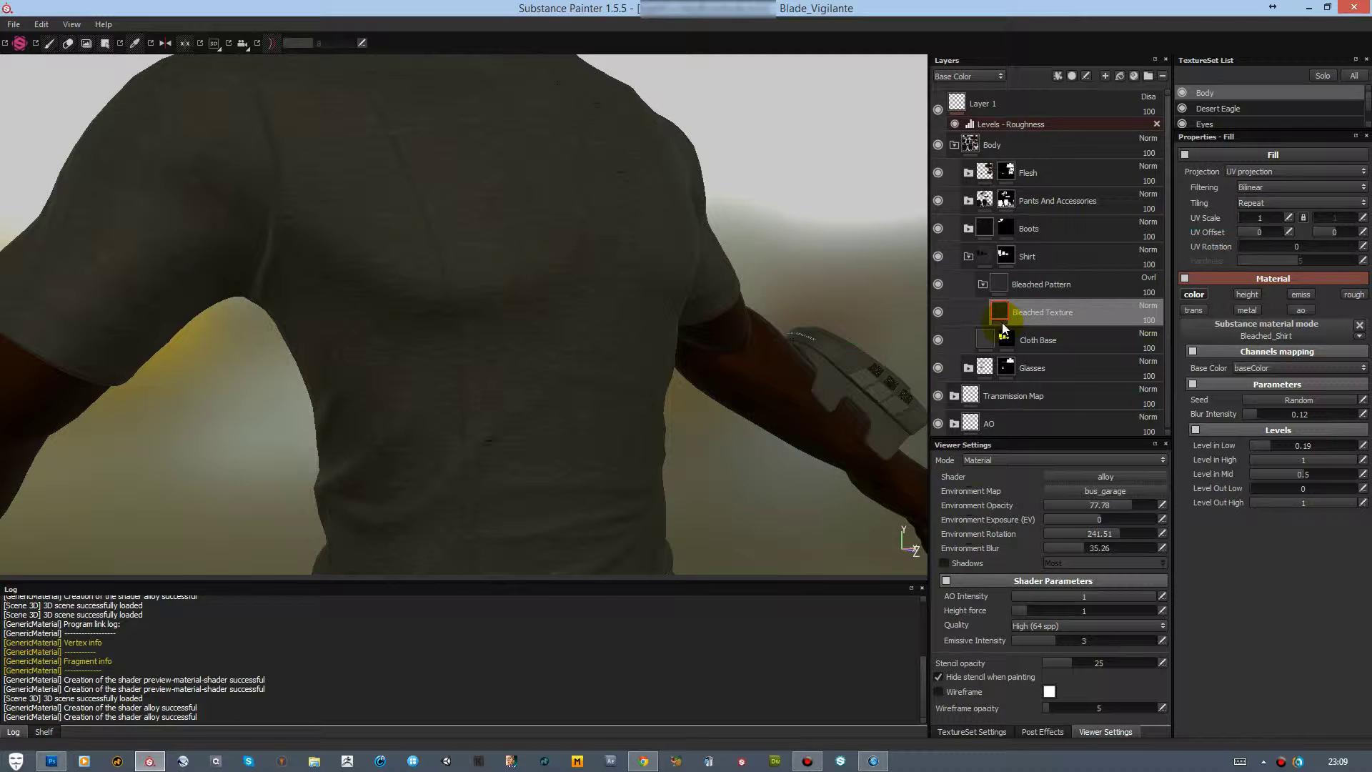
{"action": "left_click", "coordinate": [1148, 306]}
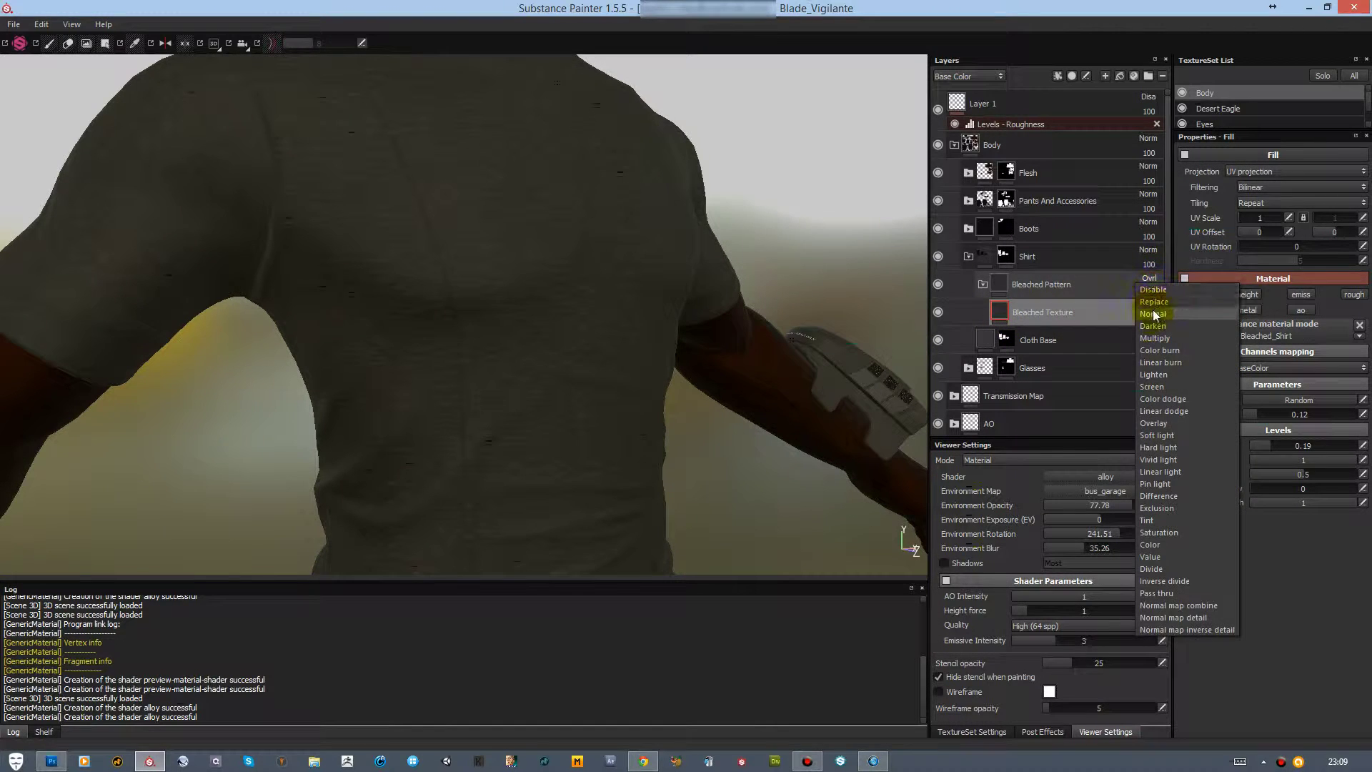
{"action": "left_click", "coordinate": [1153, 315]}
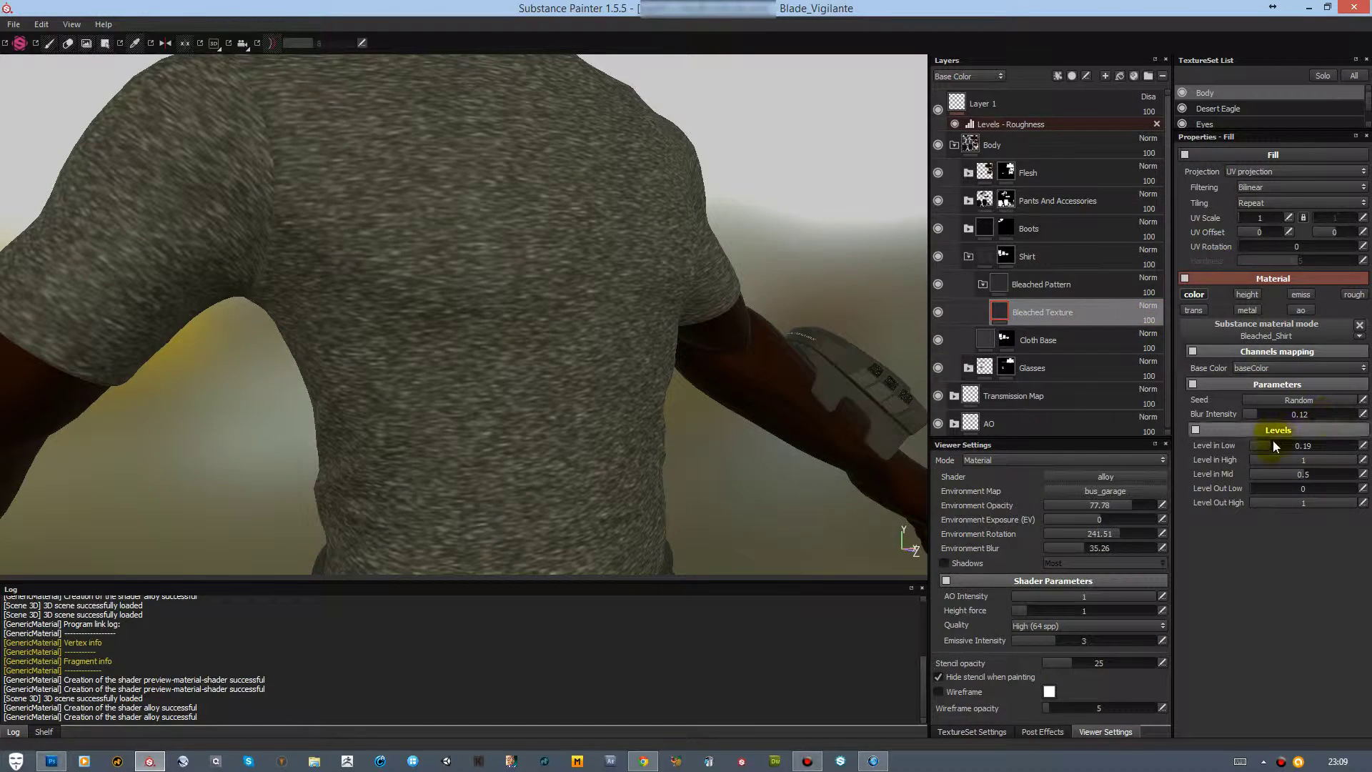
Set the Bleached Texture levels to Level in Low 0.09, Level in High 0.64 and Level in Mid 0.55
{"action": "left_click_drag", "start_coordinate": [1272, 445], "coordinate": [1260, 448]}
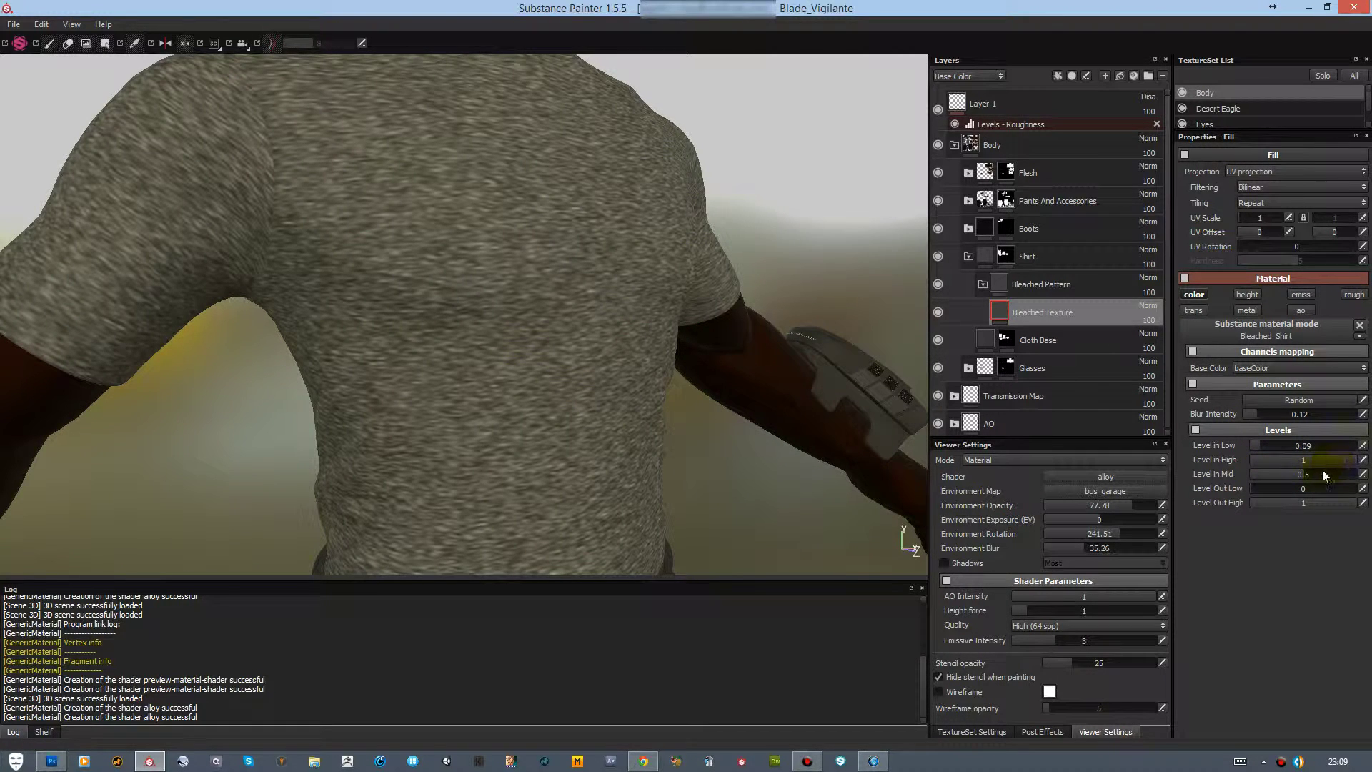
{"action": "left_click", "coordinate": [1353, 459]}
{"action": "left_click_drag", "start_coordinate": [1346, 463], "coordinate": [1309, 474]}
{"action": "left_click", "coordinate": [1304, 474]}
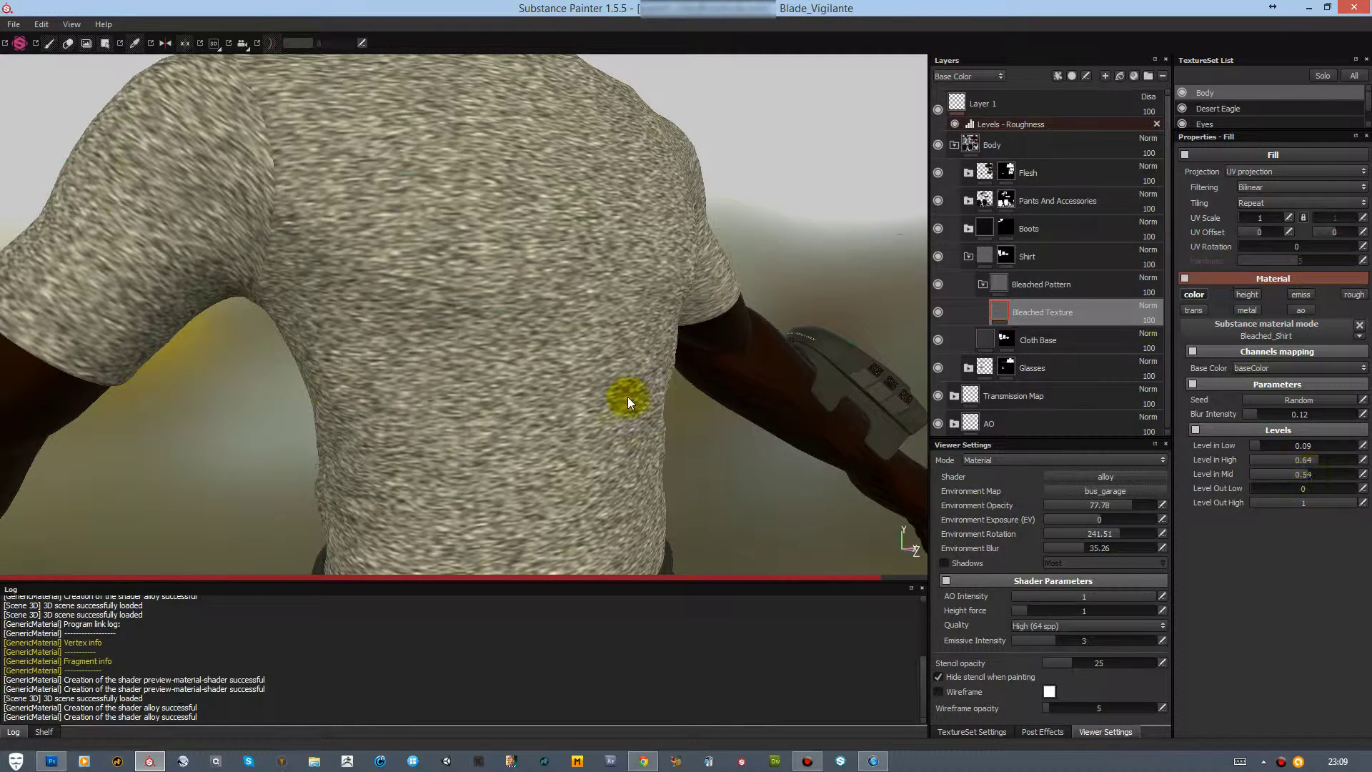
{"action": "right_click_drag", "start_coordinate": [578, 450], "coordinate": [511, 218], "text": "alt"}
{"action": "left_click_drag", "start_coordinate": [541, 327], "coordinate": [625, 349], "text": "alt"}
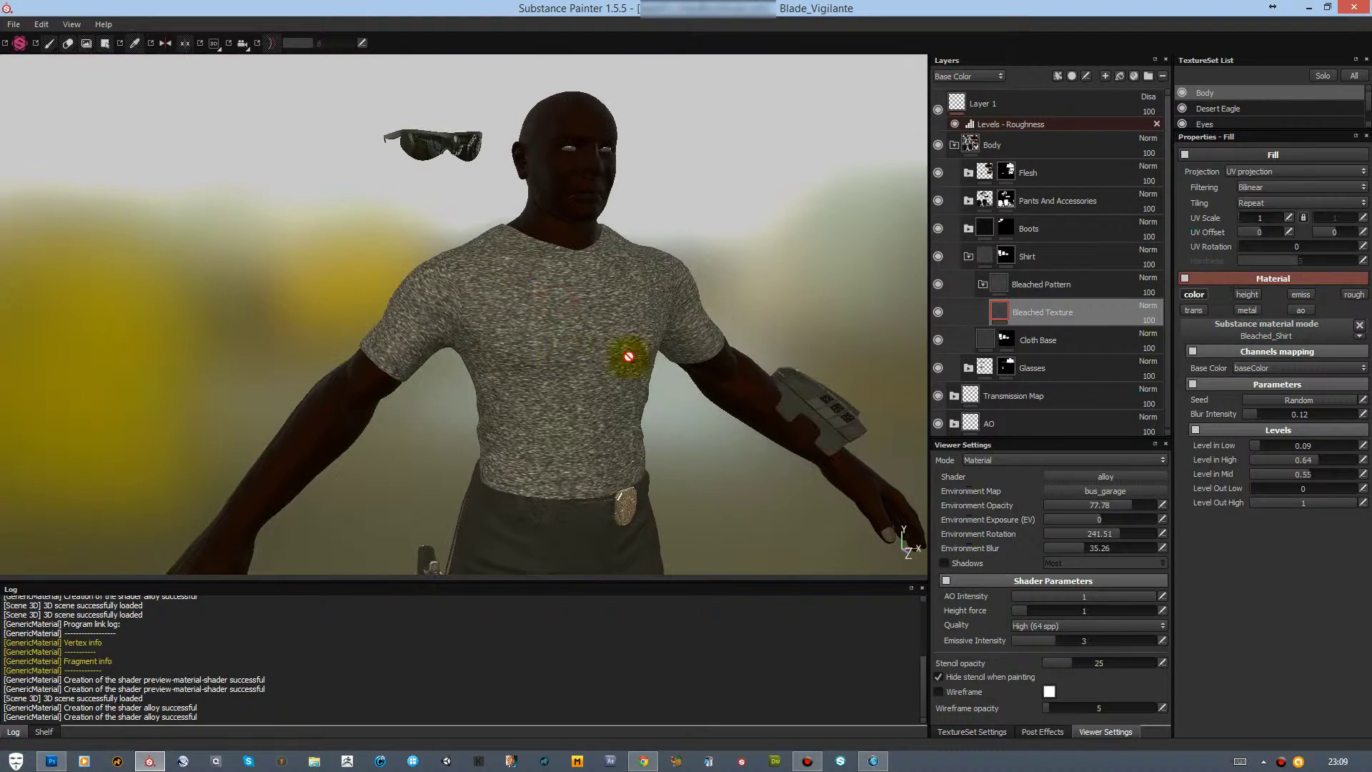
Randomize the Bleached Texture's seed, then set Blur Intensity to 0.05 and Level in Low to 0
{"action": "left_click", "coordinate": [1263, 399]}
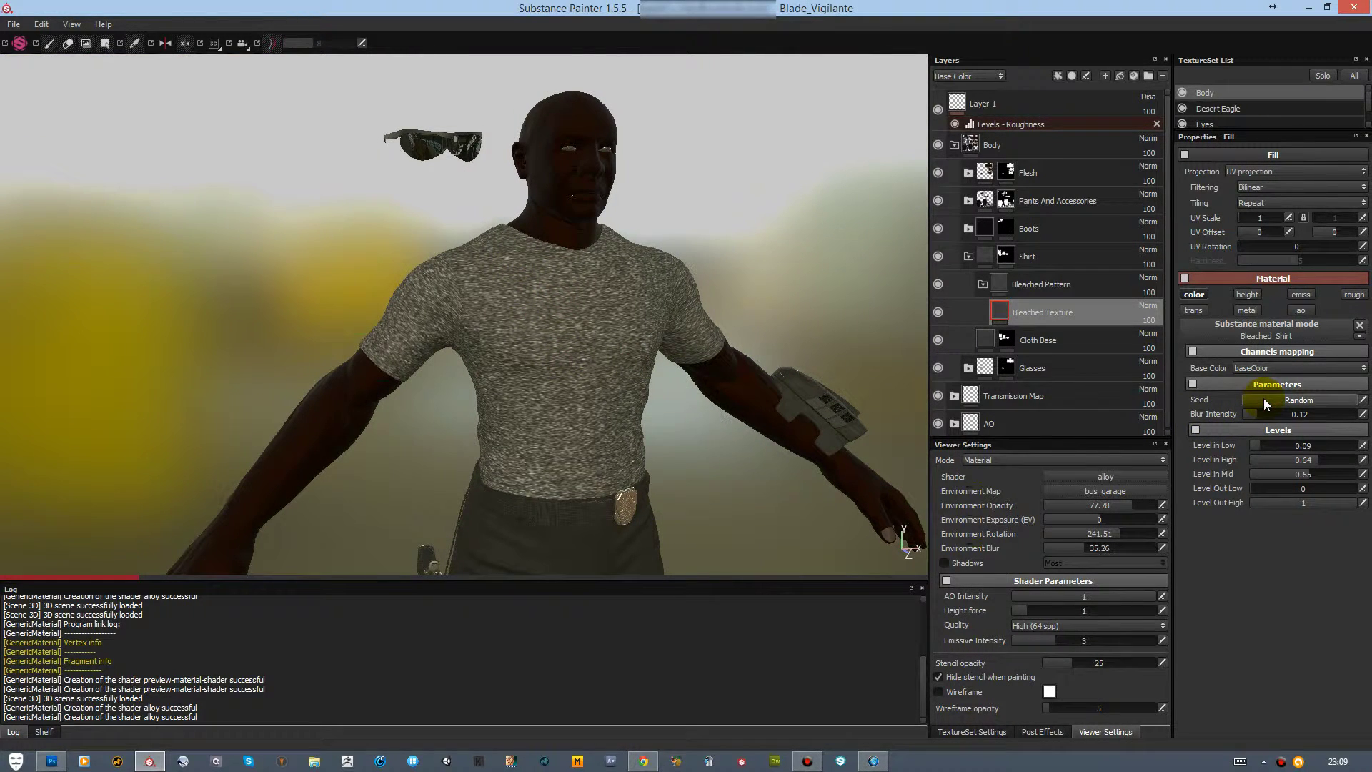
{"action": "left_click", "coordinate": [1249, 415]}
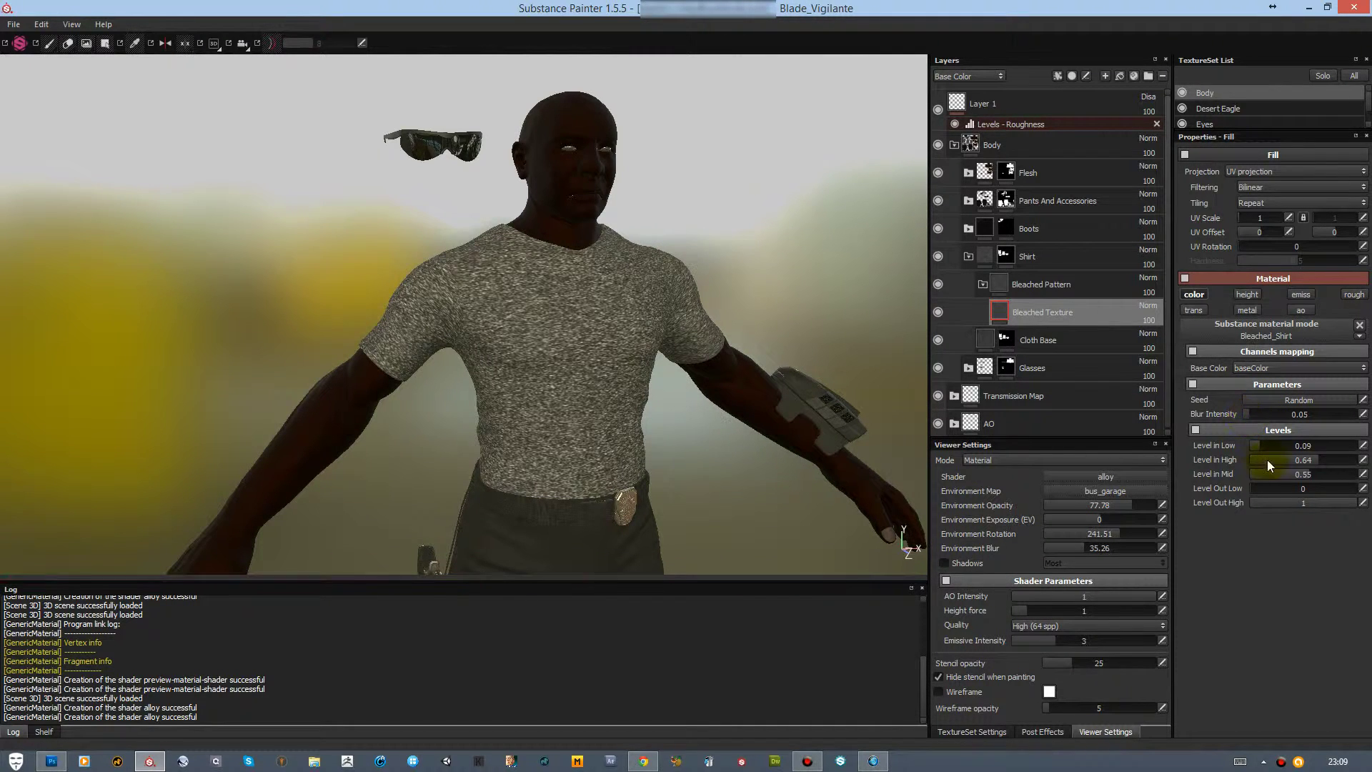
{"action": "left_click", "coordinate": [1291, 445]}
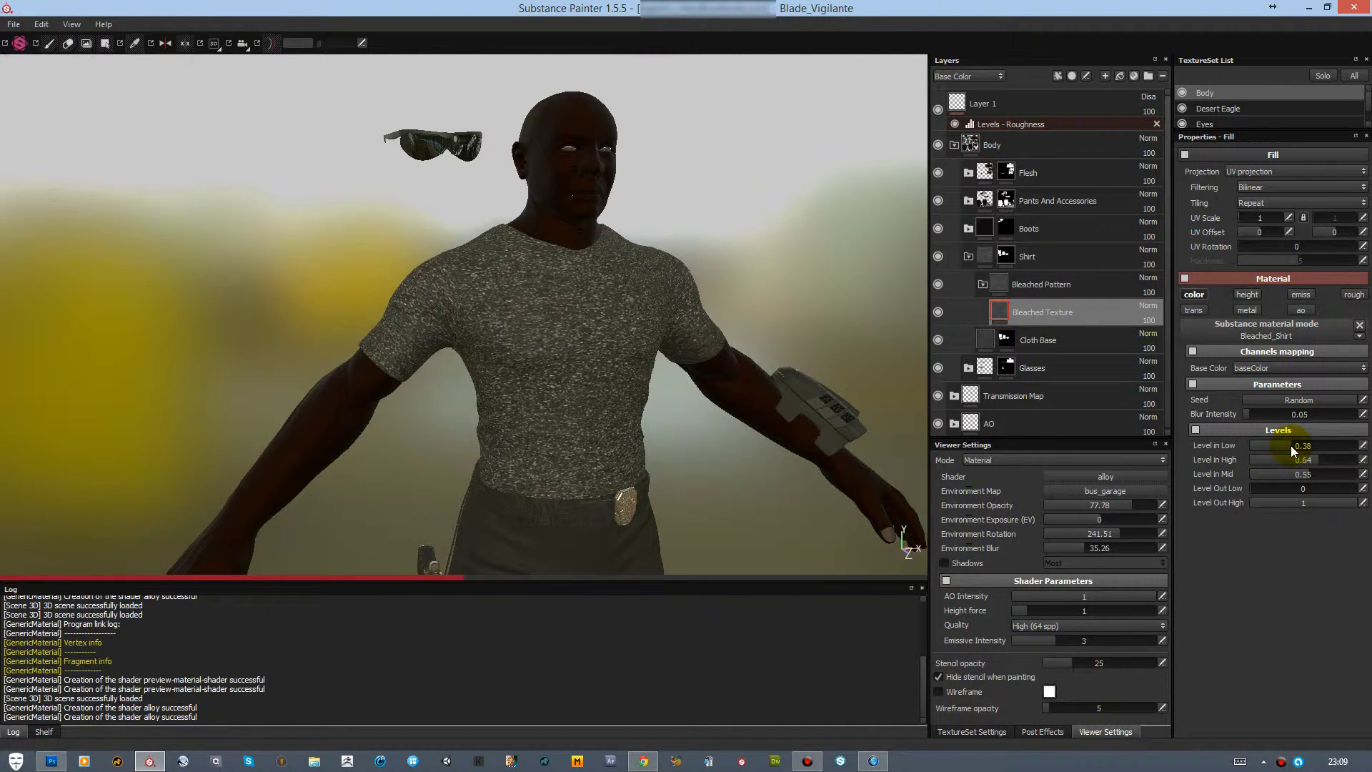
{"action": "left_click", "coordinate": [1246, 448]}
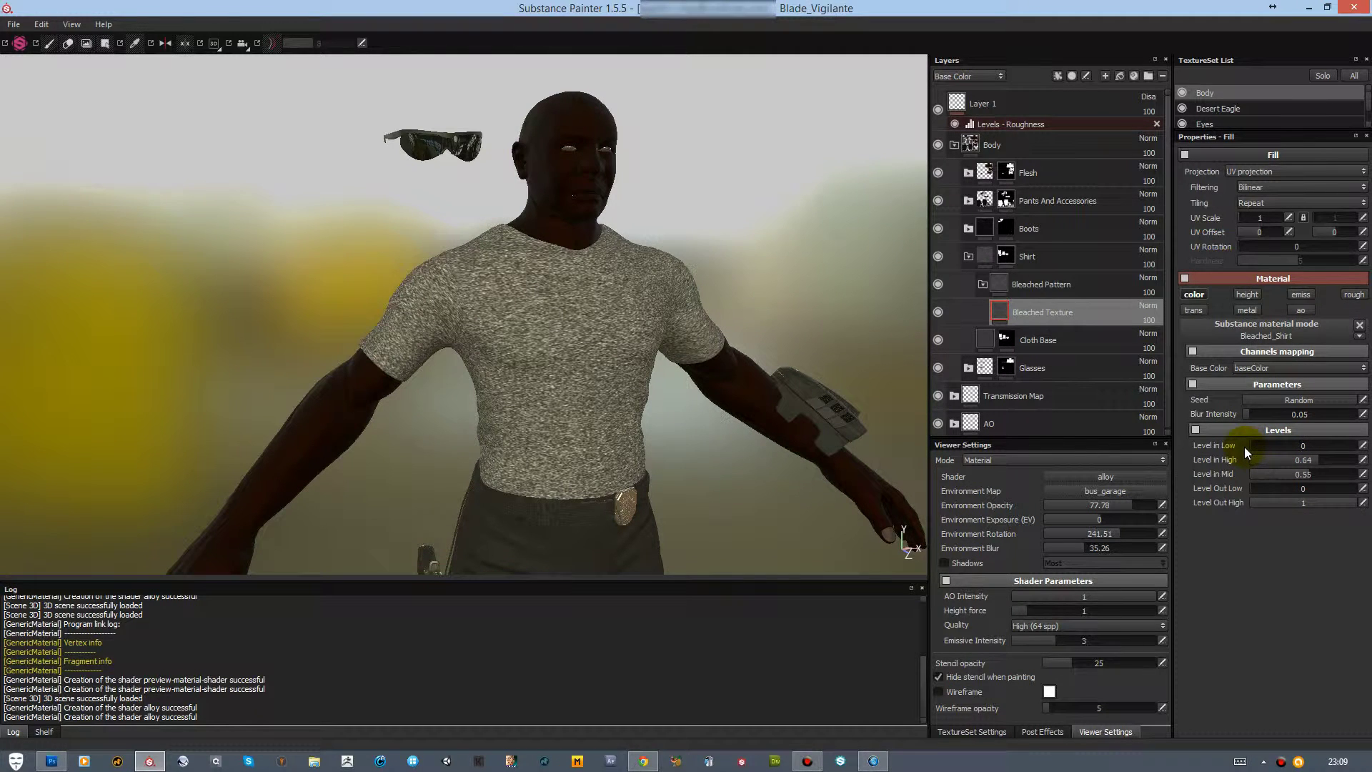
Return the Bleached Pattern folder's blend mode to Overlay and examine the shirt up close
{"action": "left_click", "coordinate": [1151, 279]}
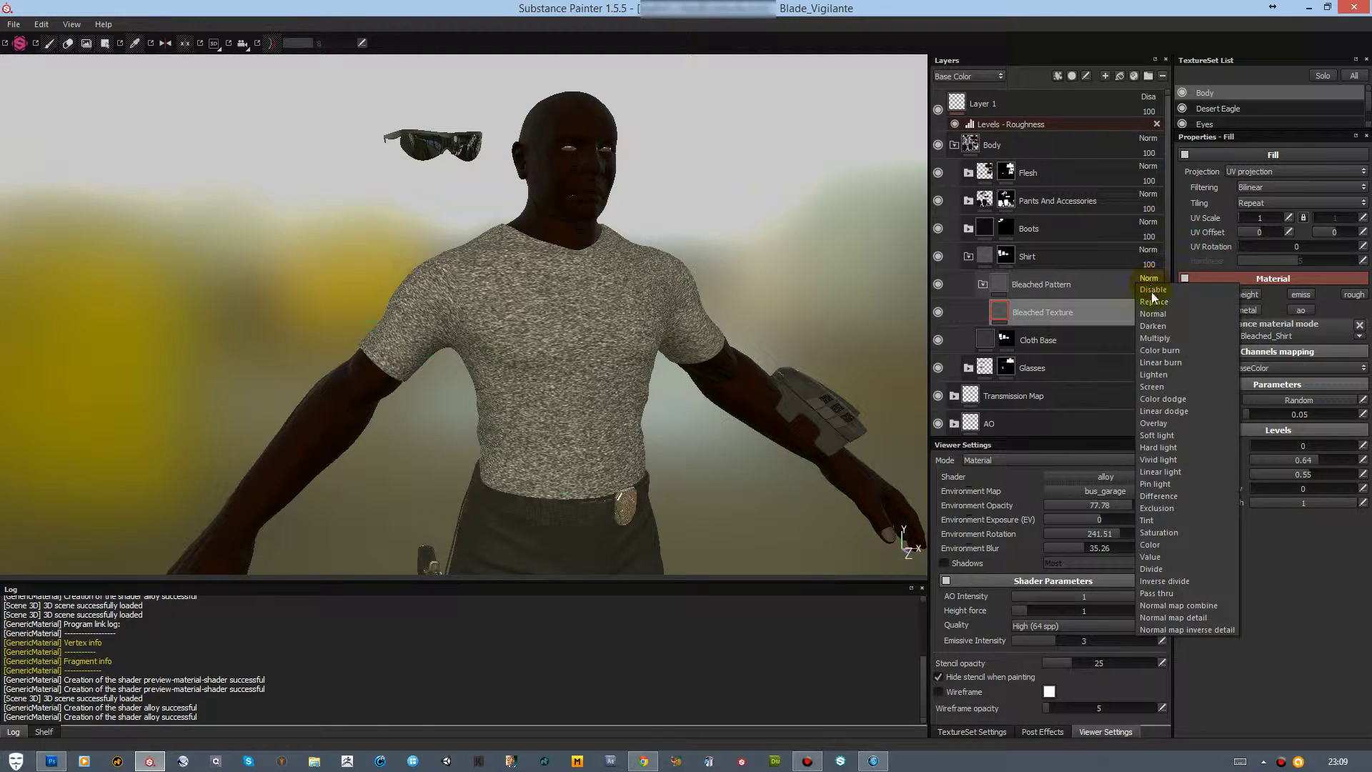
{"action": "left_click", "coordinate": [1164, 426]}
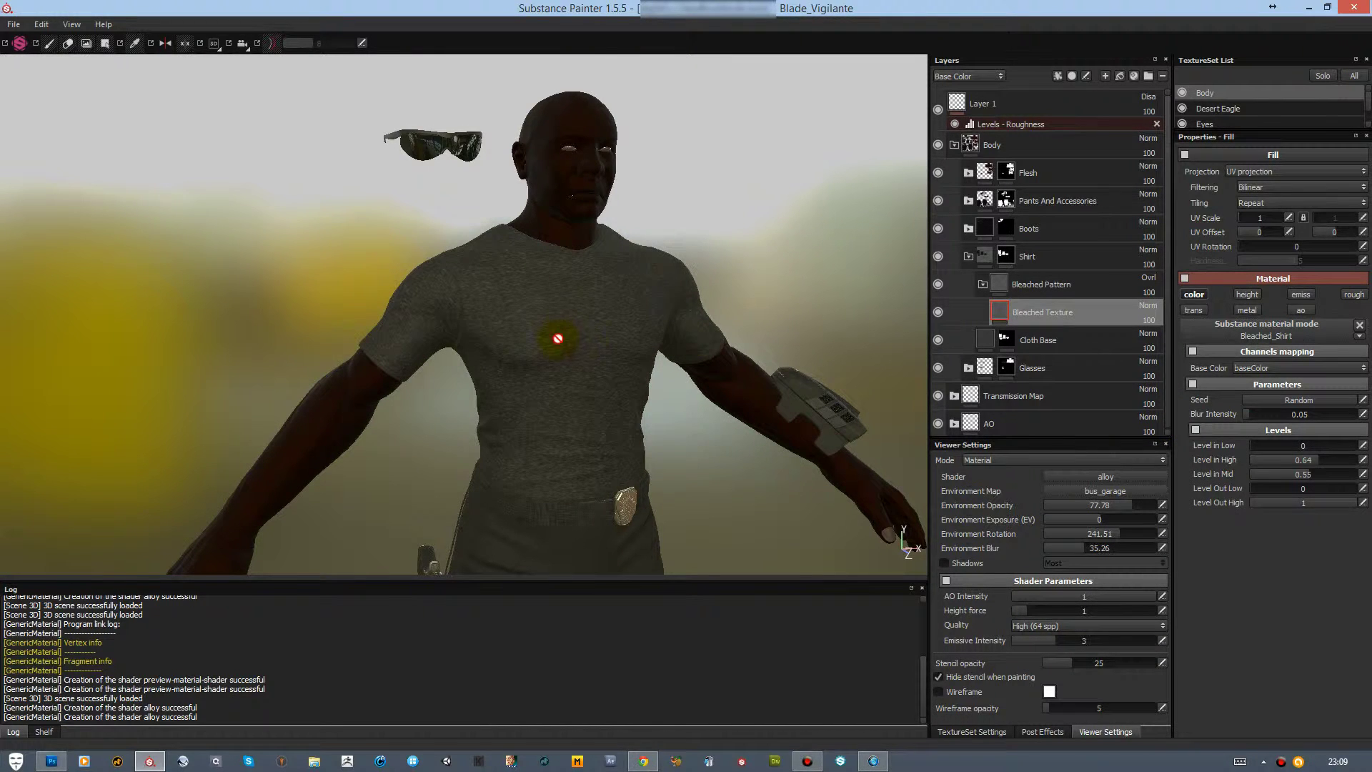
{"action": "scroll", "coordinate": [559, 339], "scroll_direction": "up", "scroll_amount": 2}
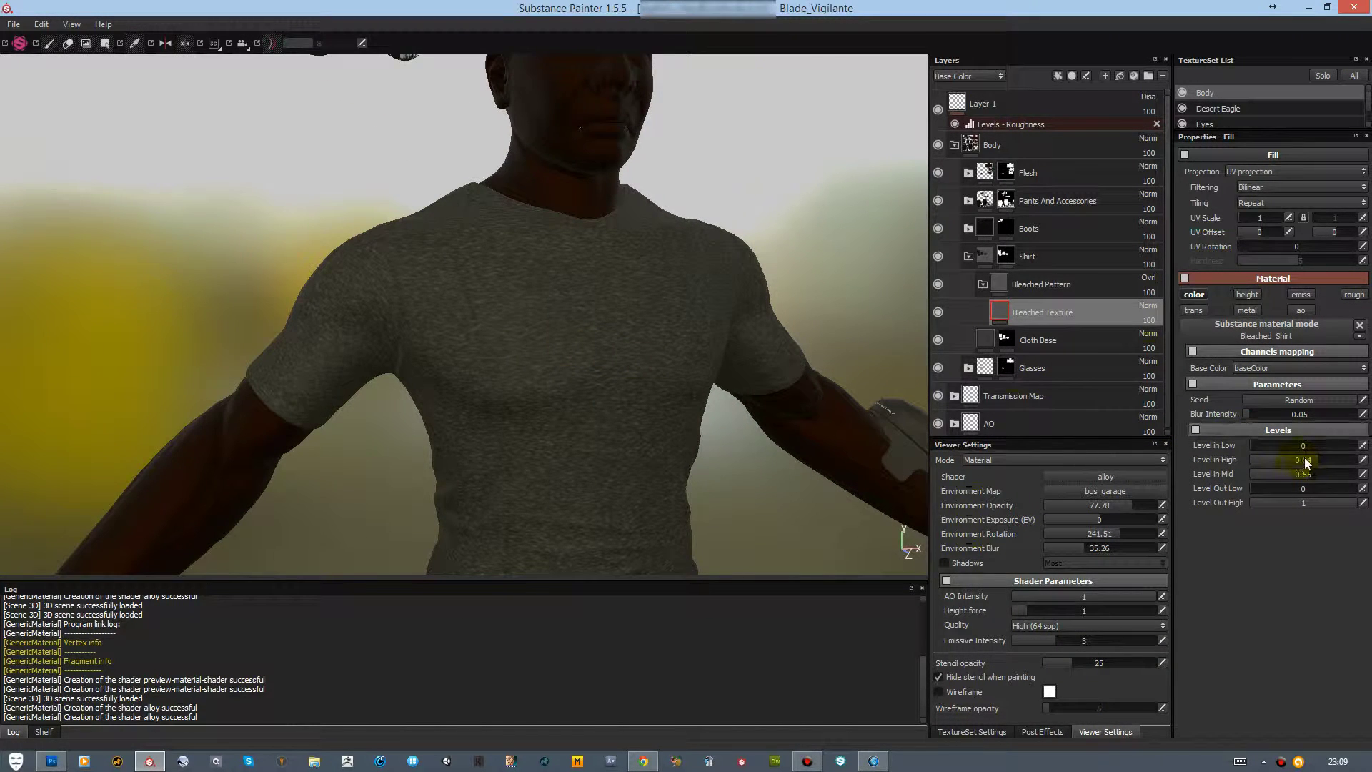
Set the Bleached Texture's Level in High to 0.52 and Blur Intensity to 0.14, and check the shirt
{"action": "mouse_move", "coordinate": [1292, 461]}
{"action": "left_mouse_down"}
{"action": "mouse_move", "coordinate": [1279, 463]}
{"action": "mouse_move", "coordinate": [1307, 466]}
{"action": "left_mouse_up"}
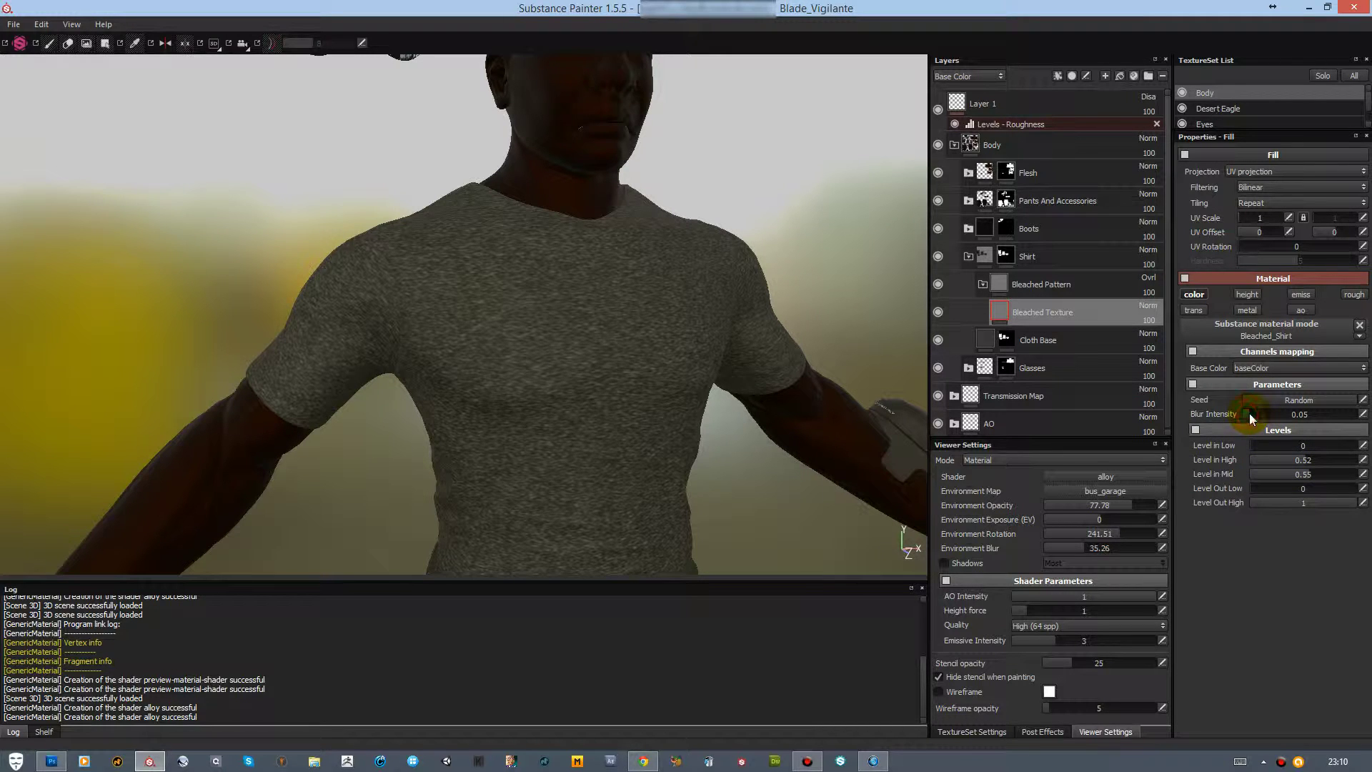
{"action": "left_click_drag", "start_coordinate": [1249, 413], "coordinate": [1259, 413]}
{"action": "scroll", "coordinate": [637, 426], "scroll_direction": "down", "scroll_amount": 3}
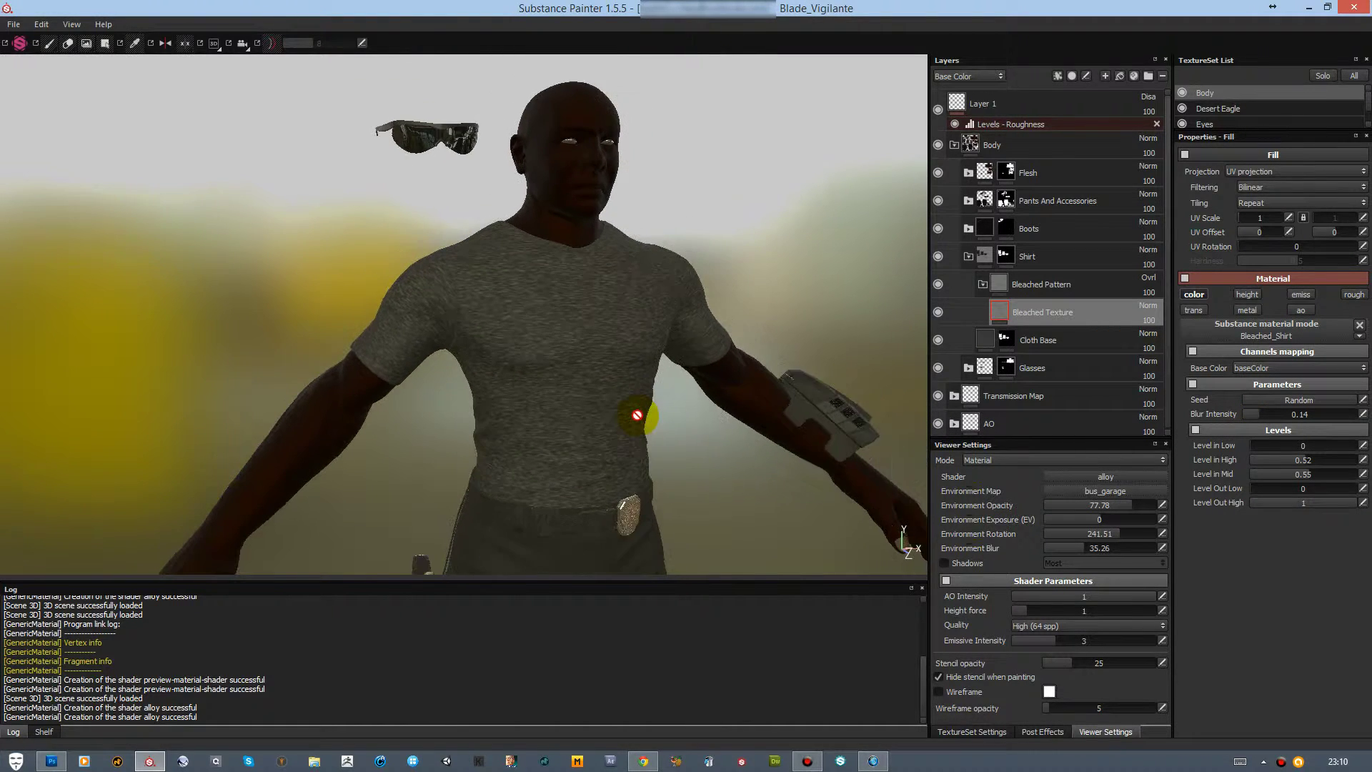
{"action": "scroll", "coordinate": [636, 416], "scroll_direction": "up", "scroll_amount": 2}
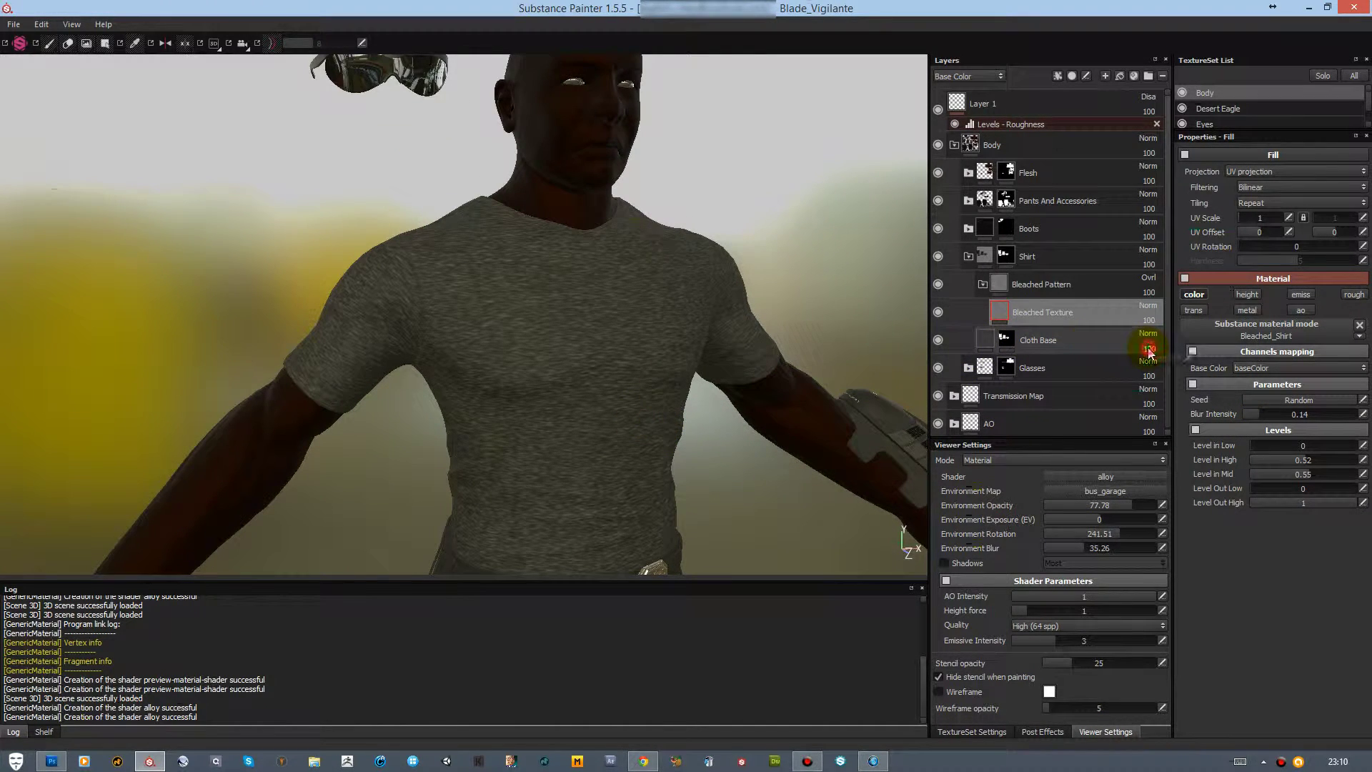
Reduce the Bleached Texture layer's opacity to 85, keeping Cloth Base at 100
{"action": "left_click_drag", "start_coordinate": [1170, 365], "coordinate": [1174, 364]}
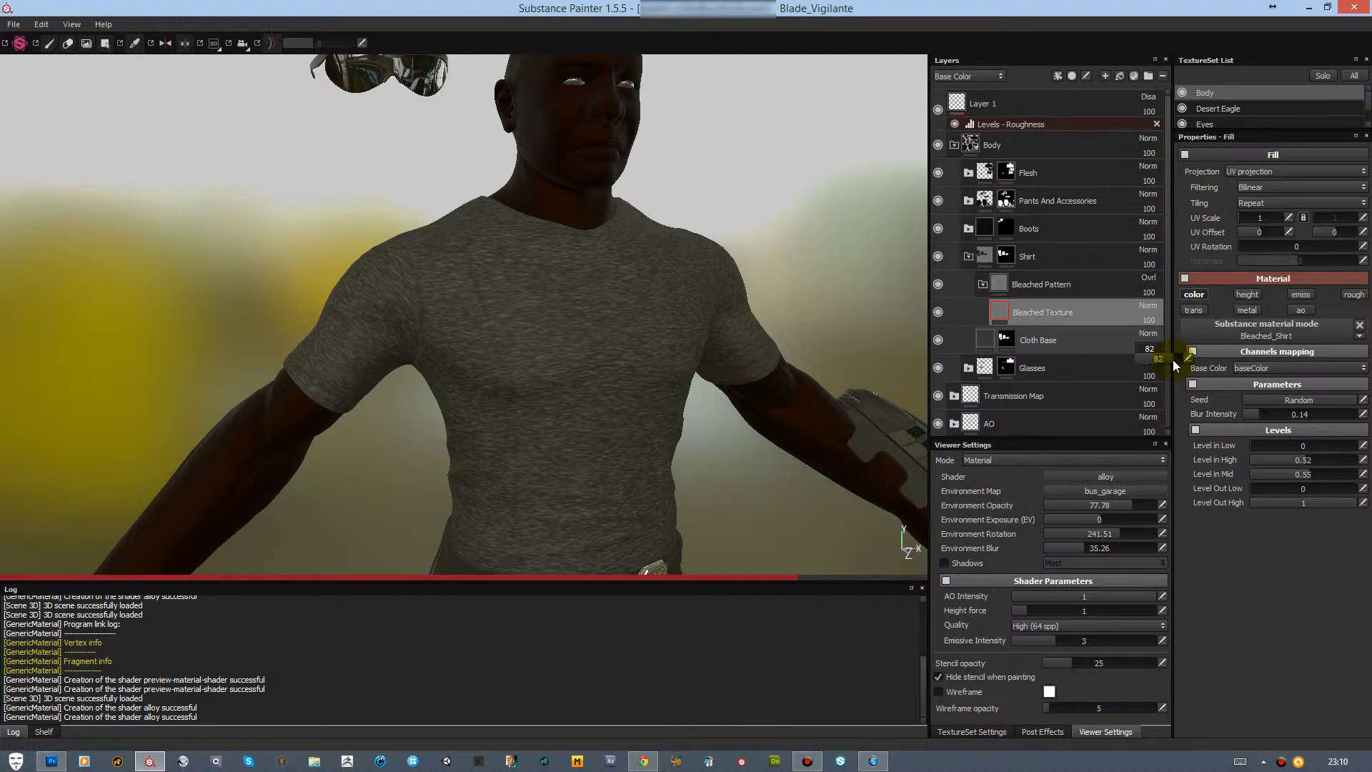
{"action": "mouse_move", "coordinate": [1173, 358]}
{"action": "left_mouse_down"}
{"action": "mouse_move", "coordinate": [1189, 358]}
{"action": "mouse_move", "coordinate": [1174, 333]}
{"action": "left_mouse_up"}
{"action": "left_click", "coordinate": [1150, 320]}
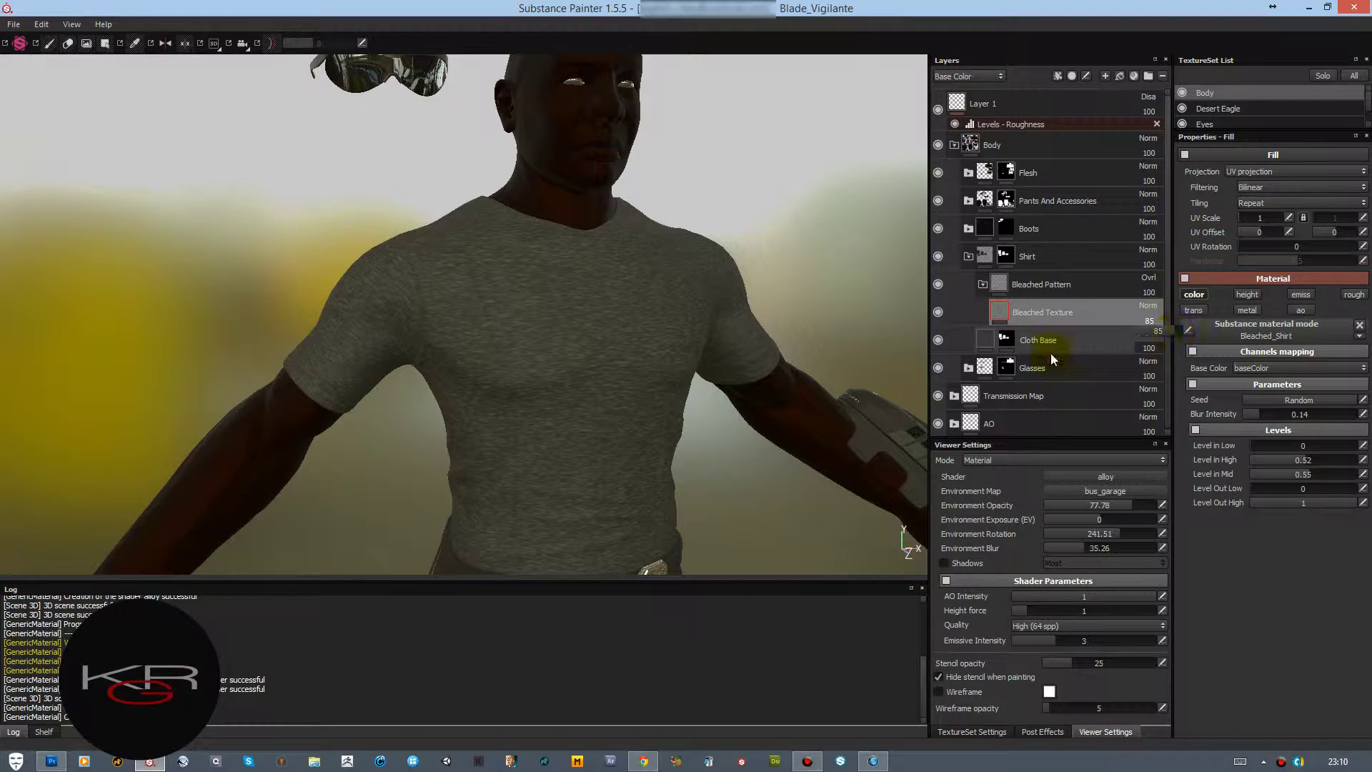
Set the Cloth Base layer's base color to a dark neutral grey with a value of 0.081
{"action": "left_click", "coordinate": [981, 340]}
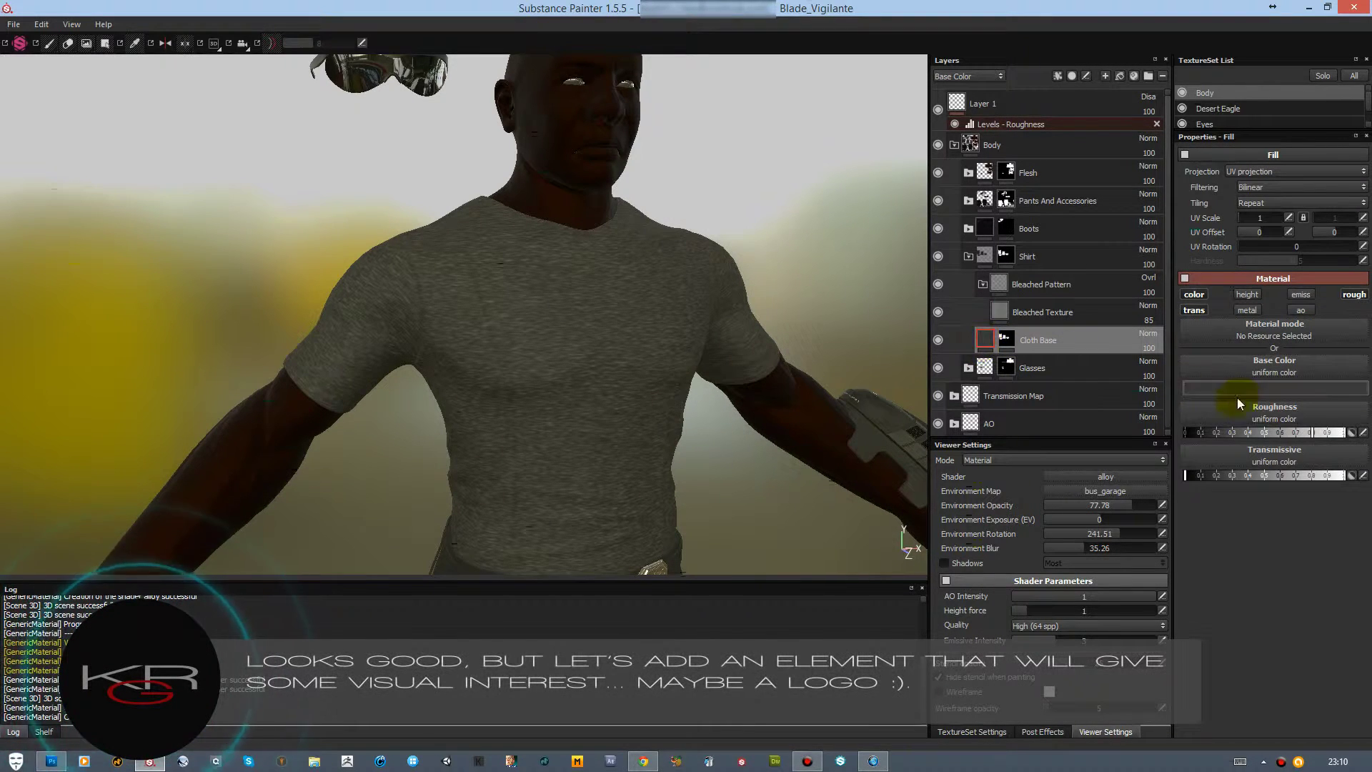
{"action": "left_click", "coordinate": [1260, 397]}
{"action": "left_click", "coordinate": [1294, 404]}
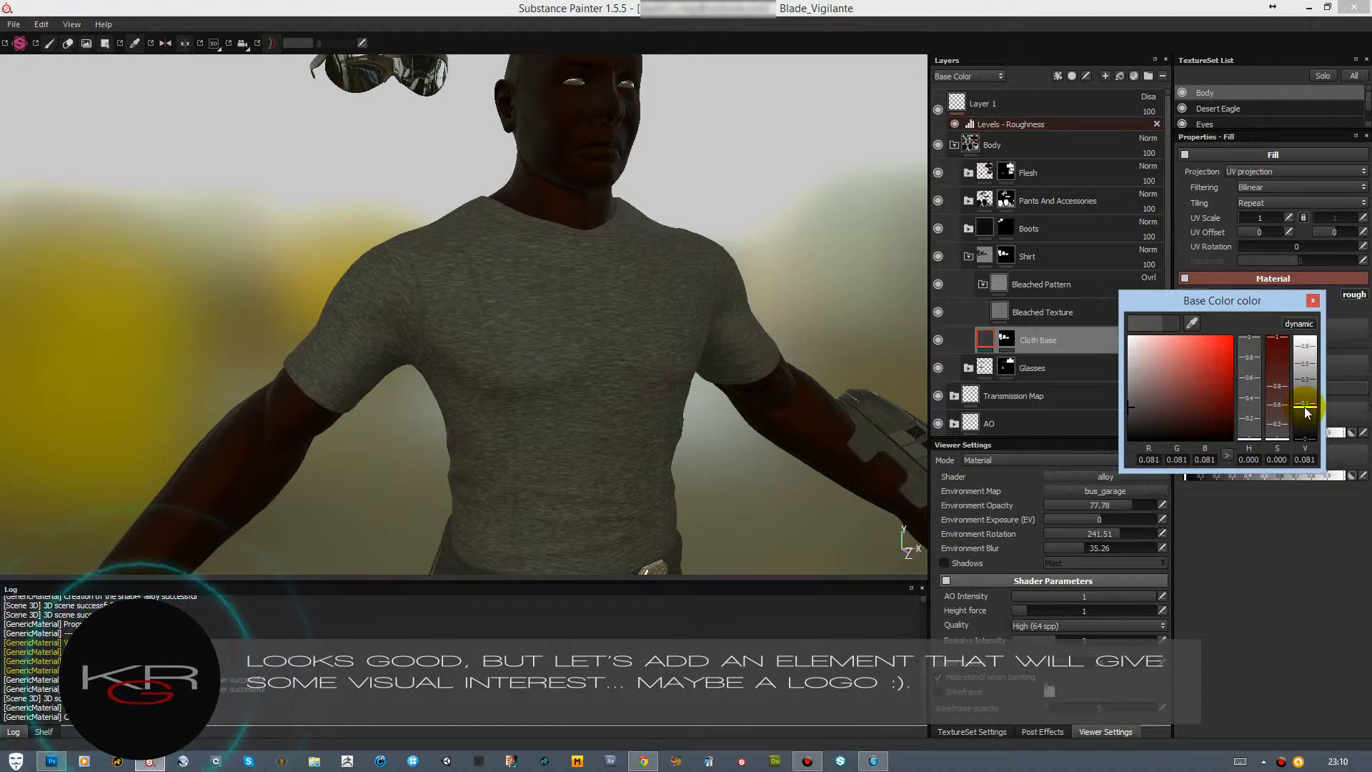
{"action": "left_click", "coordinate": [1312, 301]}
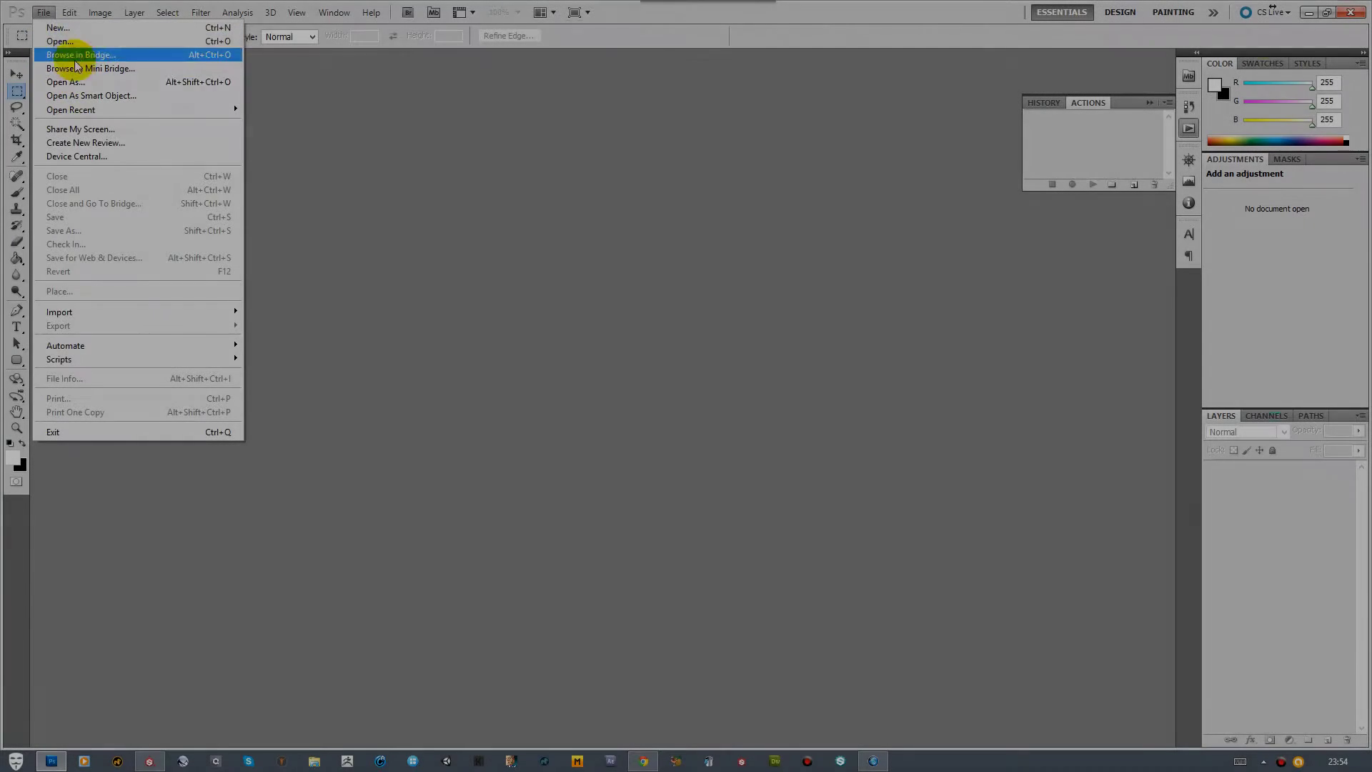
In Photoshop, create a new 4096 × 4096 pixel document named "Crosshair Logo" with a white background
{"action": "left_click", "coordinate": [65, 29]}
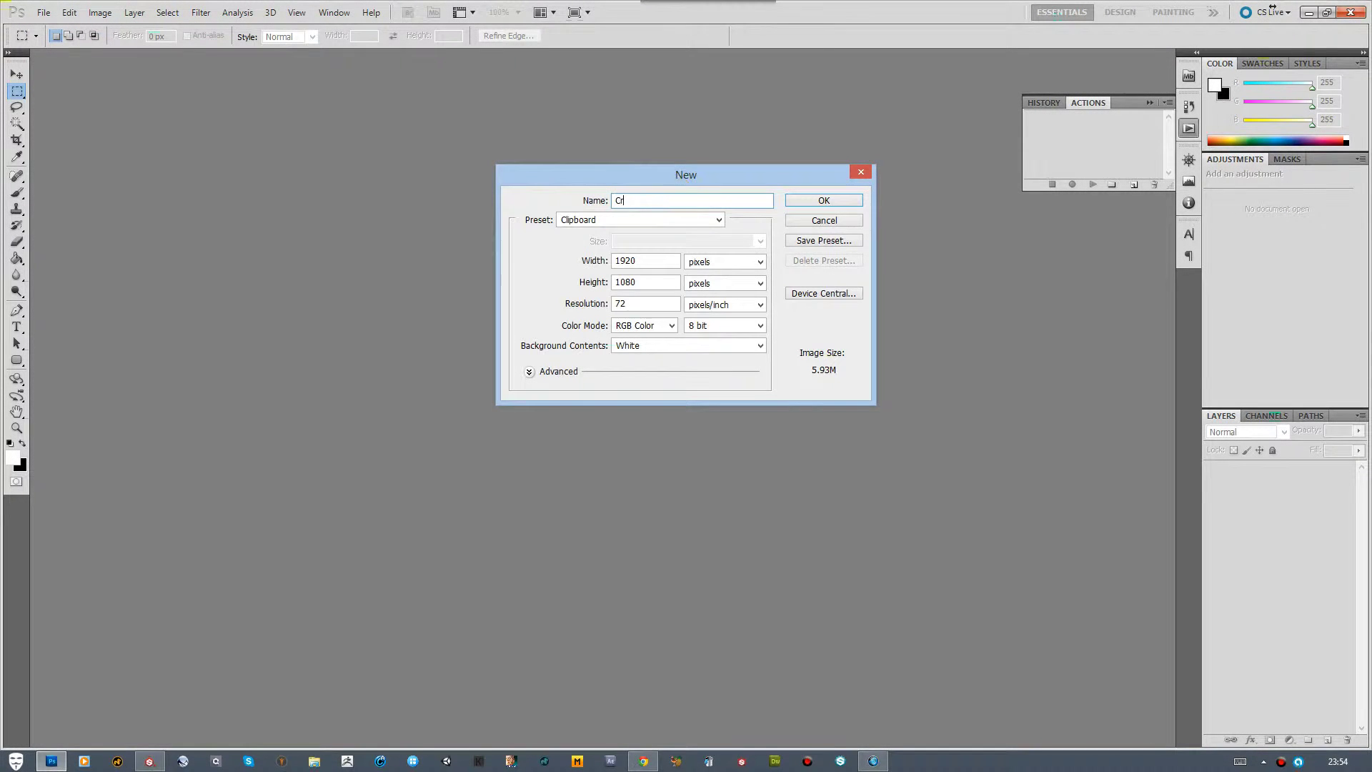
{"action": "type", "text": "go"}
{"action": "key", "text": "Tab"}
{"action": "type", "text": "40"}
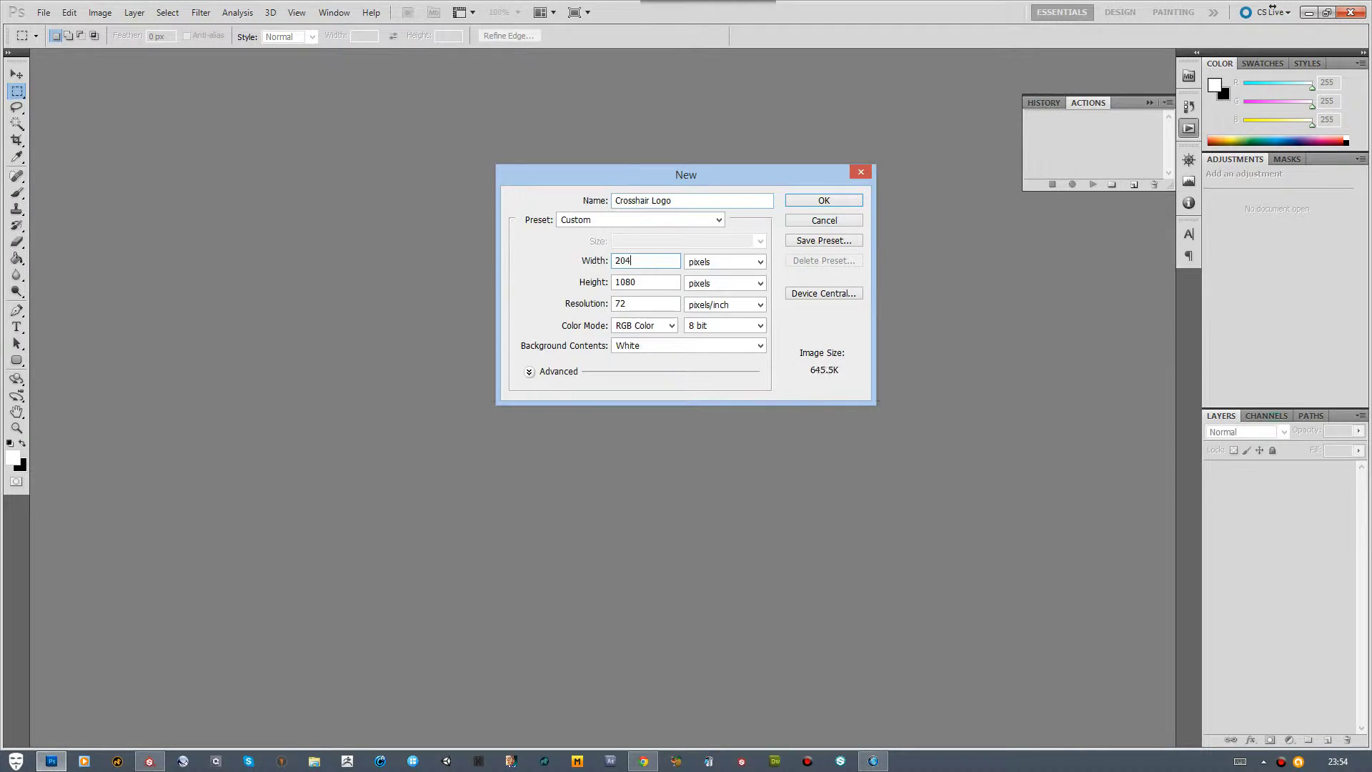
{"action": "key", "text": "BackSpace"}
{"action": "type", "text": "96"}
{"action": "key", "text": "Tab"}
{"action": "key", "text": "Tab"}
{"action": "left_click", "coordinate": [791, 203]}
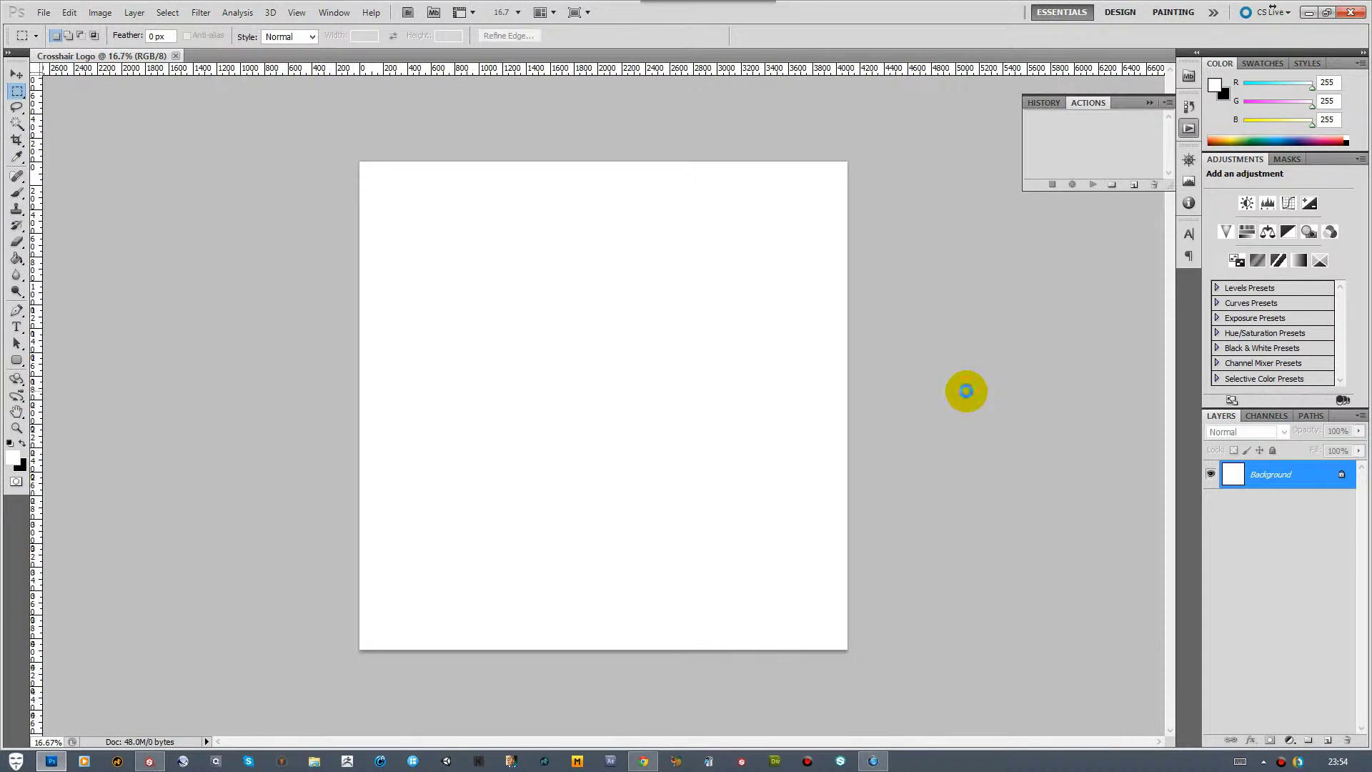
Invert the Crosshair Logo document's white background to black
{"action": "key", "text": "ctrl+o"}
{"action": "left_click", "coordinate": [849, 386]}
{"action": "key", "text": "ctrl+i"}
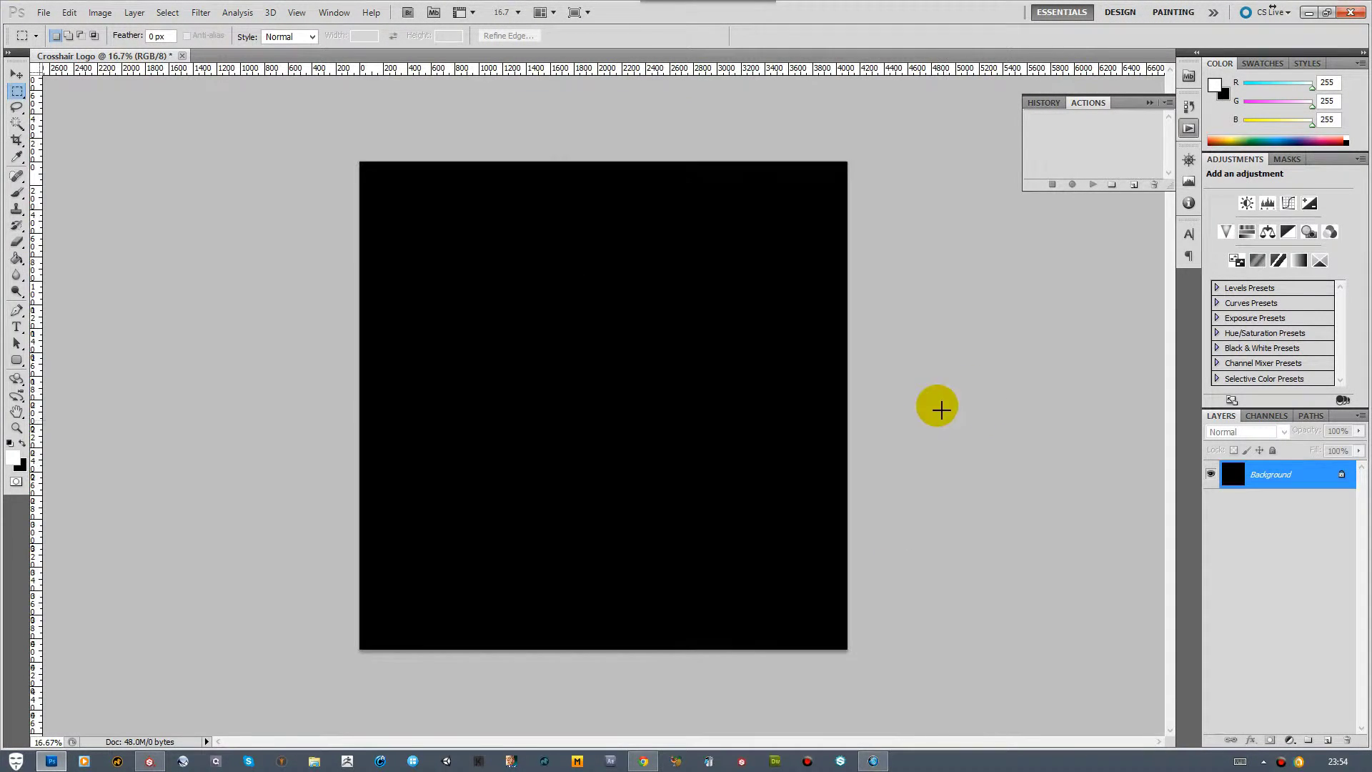
Add a vertical and a horizontal guide at 2048 px to mark the centre of the canvas
{"action": "left_click", "coordinate": [293, 13]}
{"action": "left_click", "coordinate": [304, 325]}
{"action": "type", "text": "50%"}
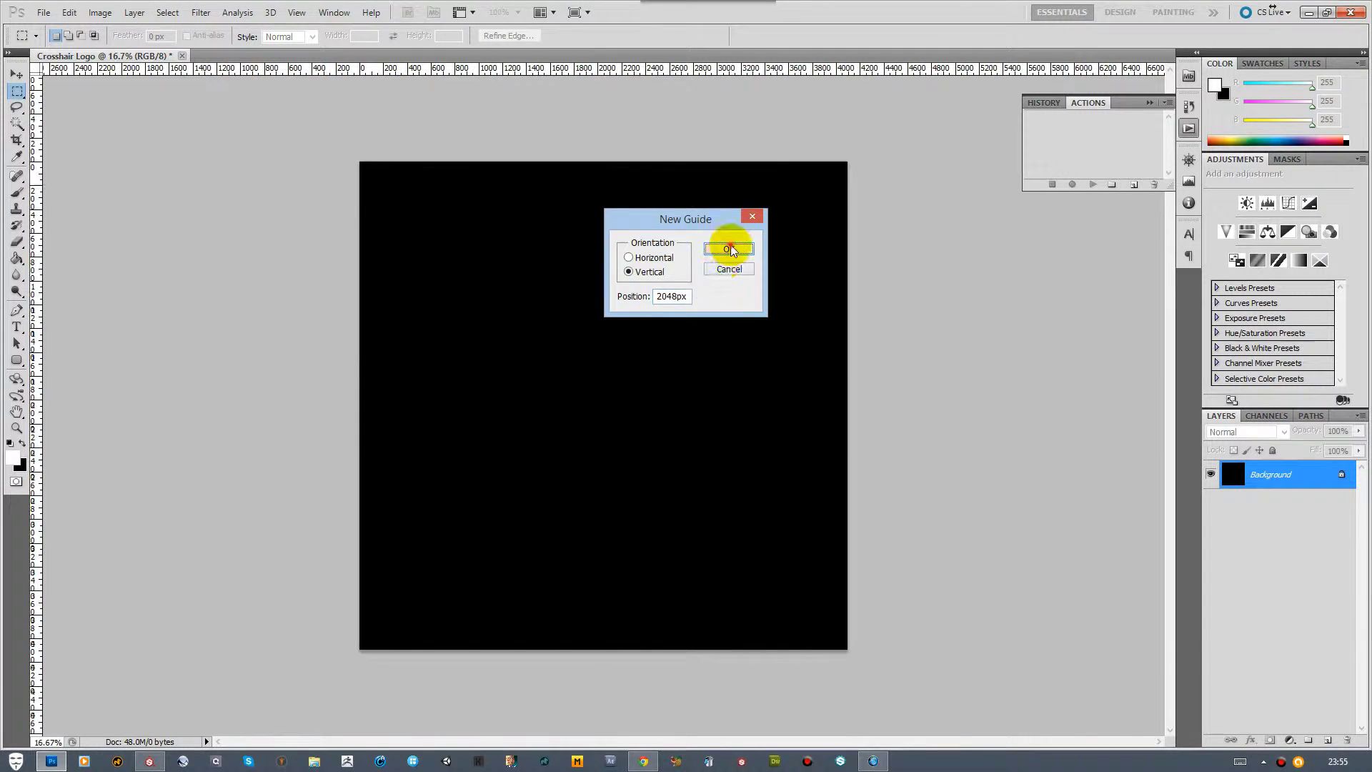
{"action": "left_click", "coordinate": [728, 249]}
{"action": "left_click", "coordinate": [297, 12]}
{"action": "left_click", "coordinate": [314, 318]}
{"action": "left_click", "coordinate": [629, 257]}
{"action": "key", "text": "Tab"}
{"action": "type", "text": "204"}
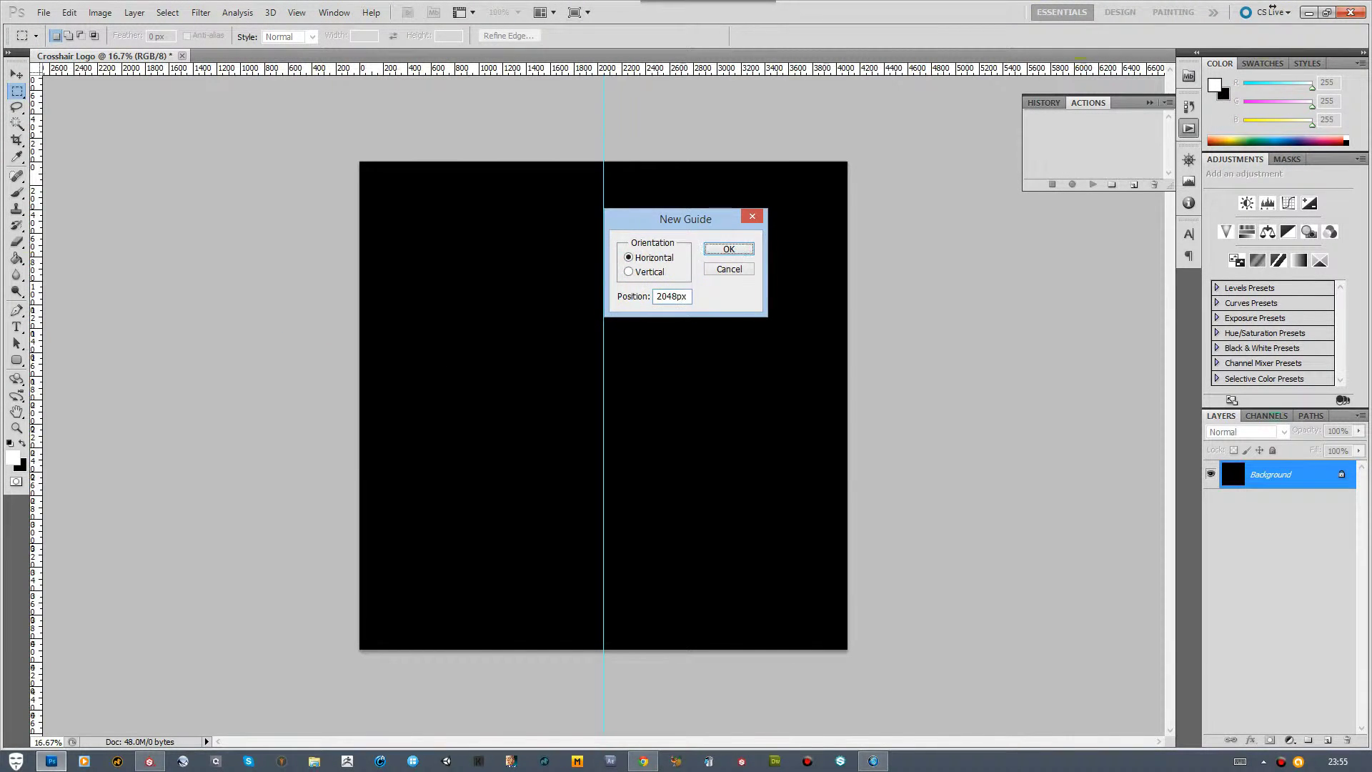
{"action": "key", "text": "Return"}
Draw a white circle about 800 px across with the Ellipse tool, centred on the guide intersection
{"action": "left_click", "coordinate": [17, 360]}
{"action": "left_click", "coordinate": [71, 379]}
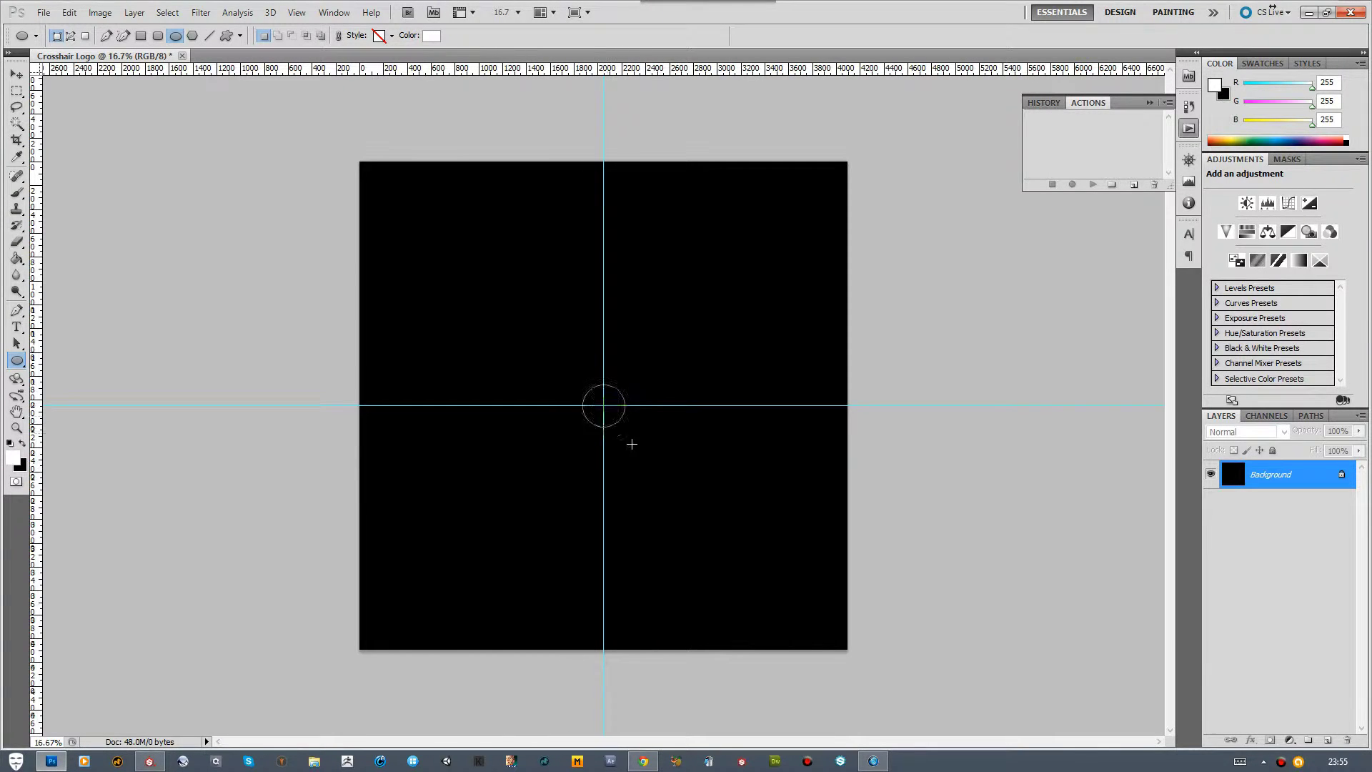
{"action": "left_click_drag", "start_coordinate": [632, 443], "coordinate": [655, 481], "text": "alt+shift"}
Duplicate the circle's path, scale it down about its centre and subtract it to form a ring
{"action": "key", "text": "a"}
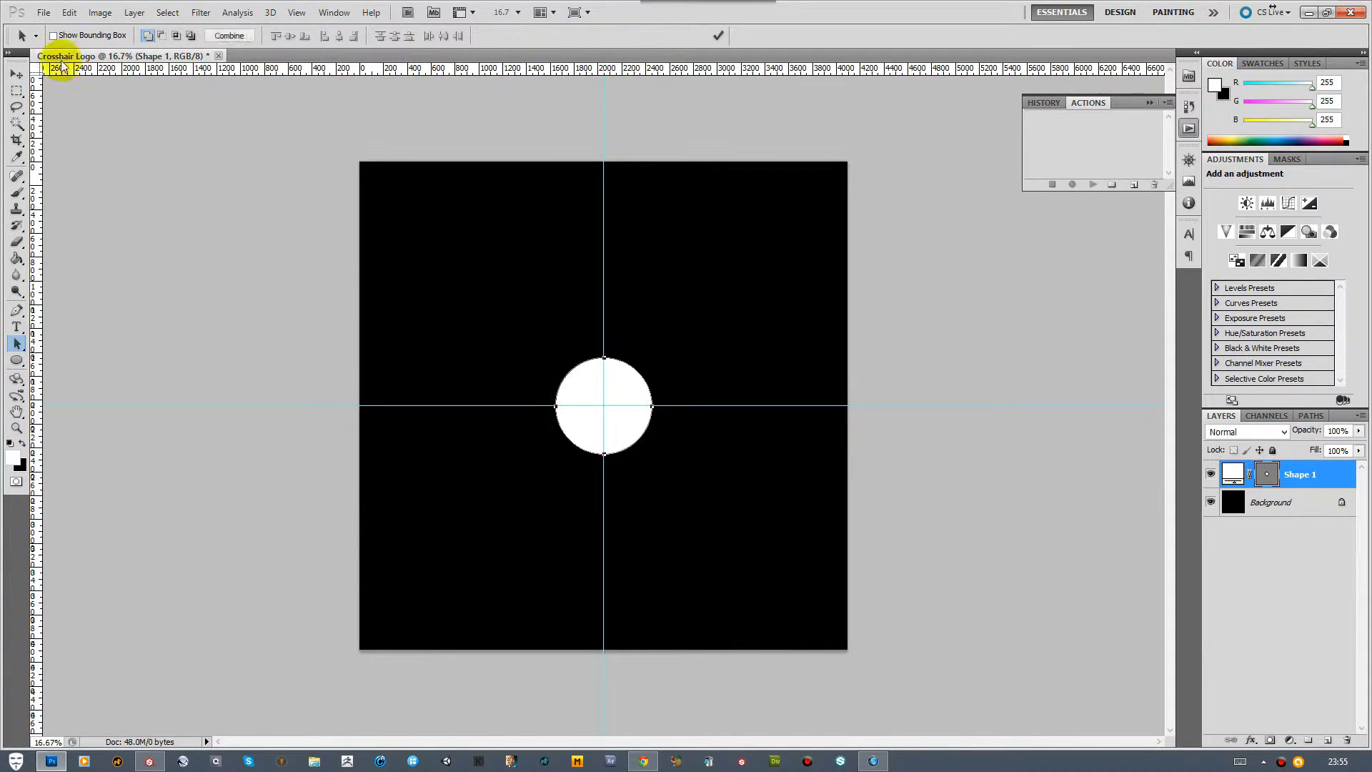
{"action": "left_click", "coordinate": [68, 12]}
{"action": "mouse_move", "coordinate": [115, 290]}
{"action": "left_click", "coordinate": [294, 309]}
{"action": "left_click", "coordinate": [279, 35]}
{"action": "left_click_drag", "start_coordinate": [289, 38], "coordinate": [263, 41]}
{"action": "left_click", "coordinate": [716, 36]}
{"action": "left_click", "coordinate": [162, 36]}
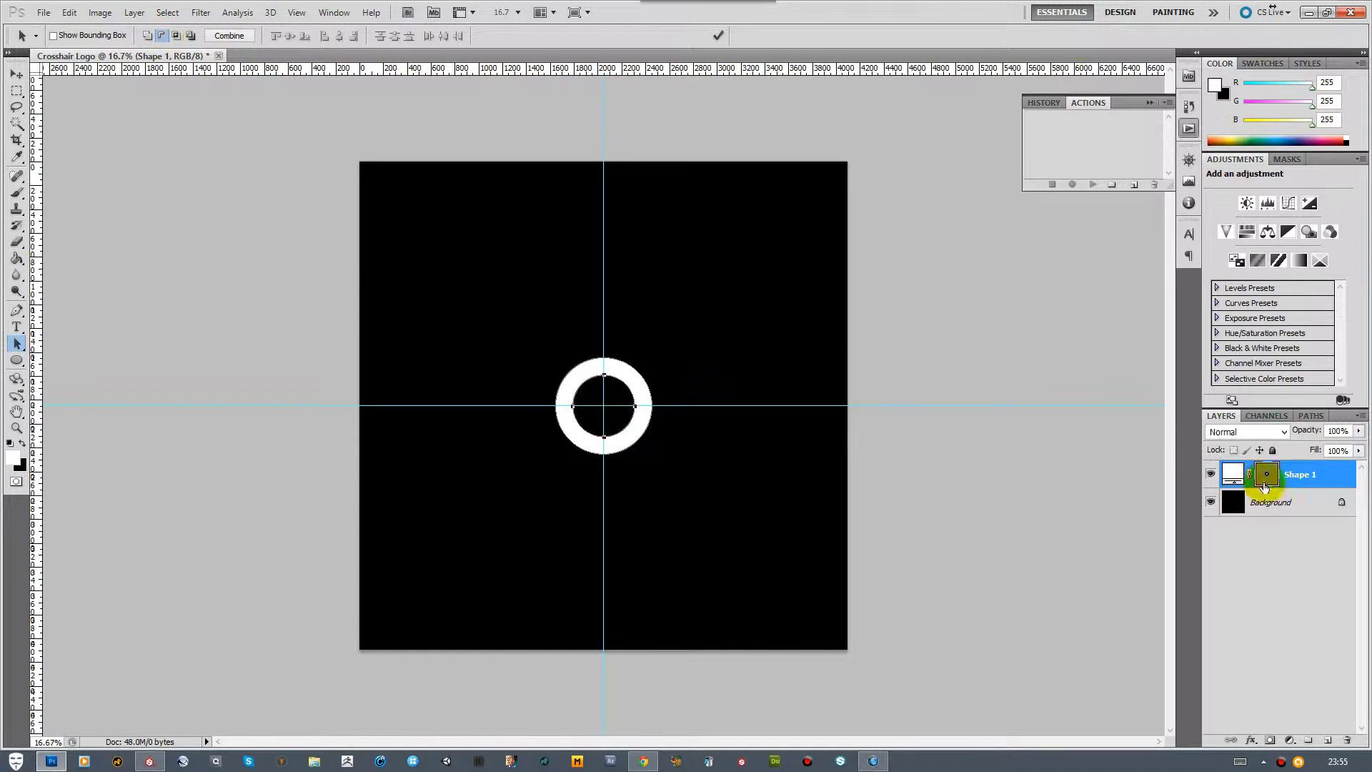
Rename the small ring's layer to "Targe Core" and deselect its path
{"action": "double_click", "coordinate": [1299, 474]}
{"action": "type", "text": "Targe Core"}
{"action": "left_click", "coordinate": [976, 459]}
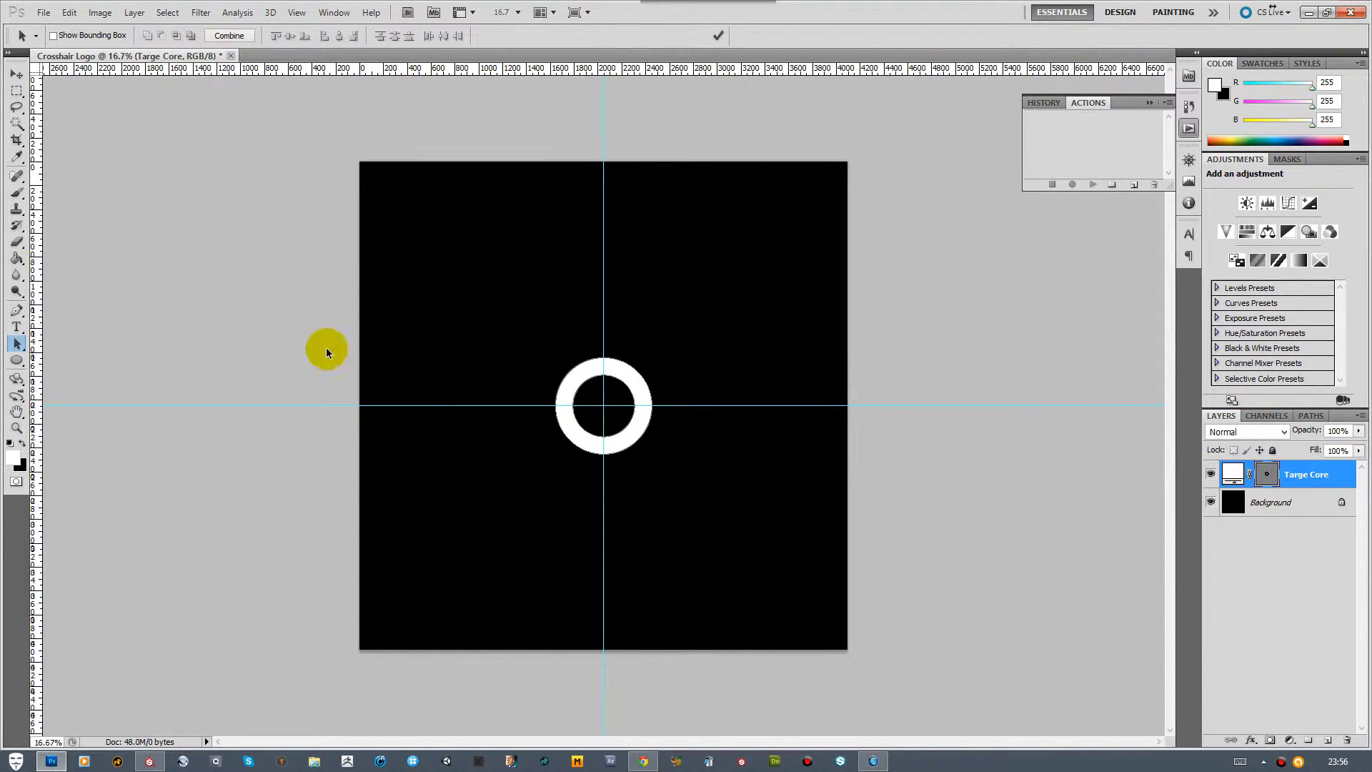
{"action": "right_click", "coordinate": [17, 360]}
{"action": "left_click", "coordinate": [78, 414]}
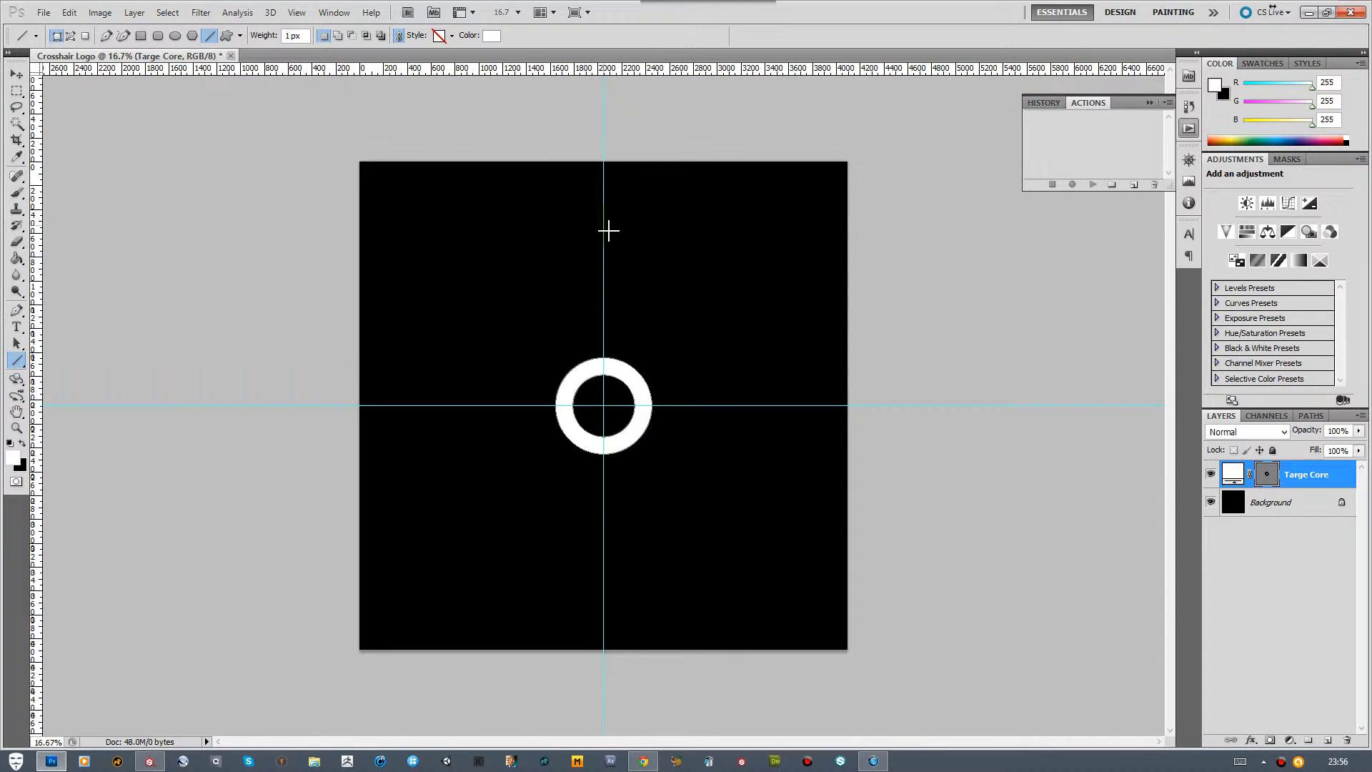
{"action": "left_click_drag", "start_coordinate": [607, 560], "coordinate": [606, 560]}
{"action": "key", "text": "ctrl+z"}
{"action": "right_click", "coordinate": [16, 360]}
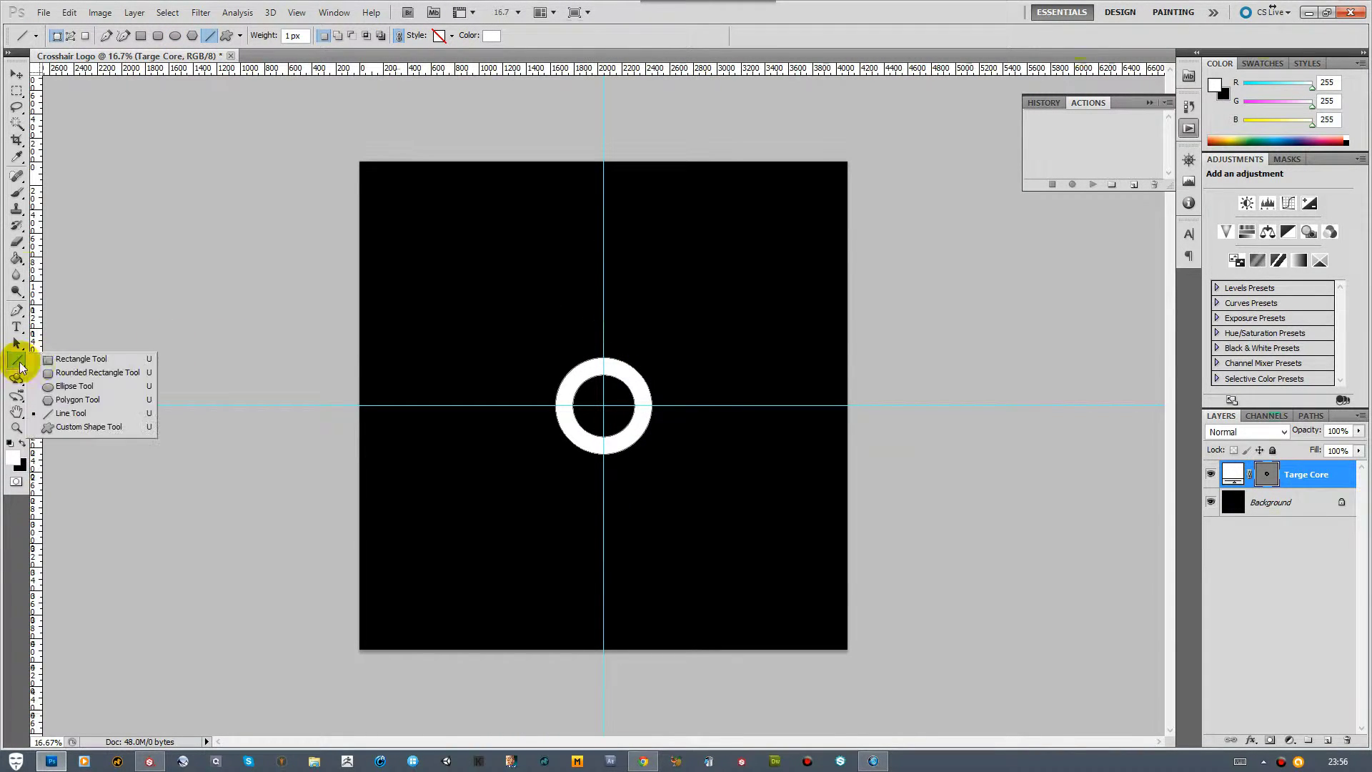
{"action": "left_click", "coordinate": [64, 349]}
Draw a large white circle about 2600 px across around the Targe Core, centred on the guides
{"action": "right_click", "coordinate": [15, 360]}
{"action": "left_click", "coordinate": [63, 379]}
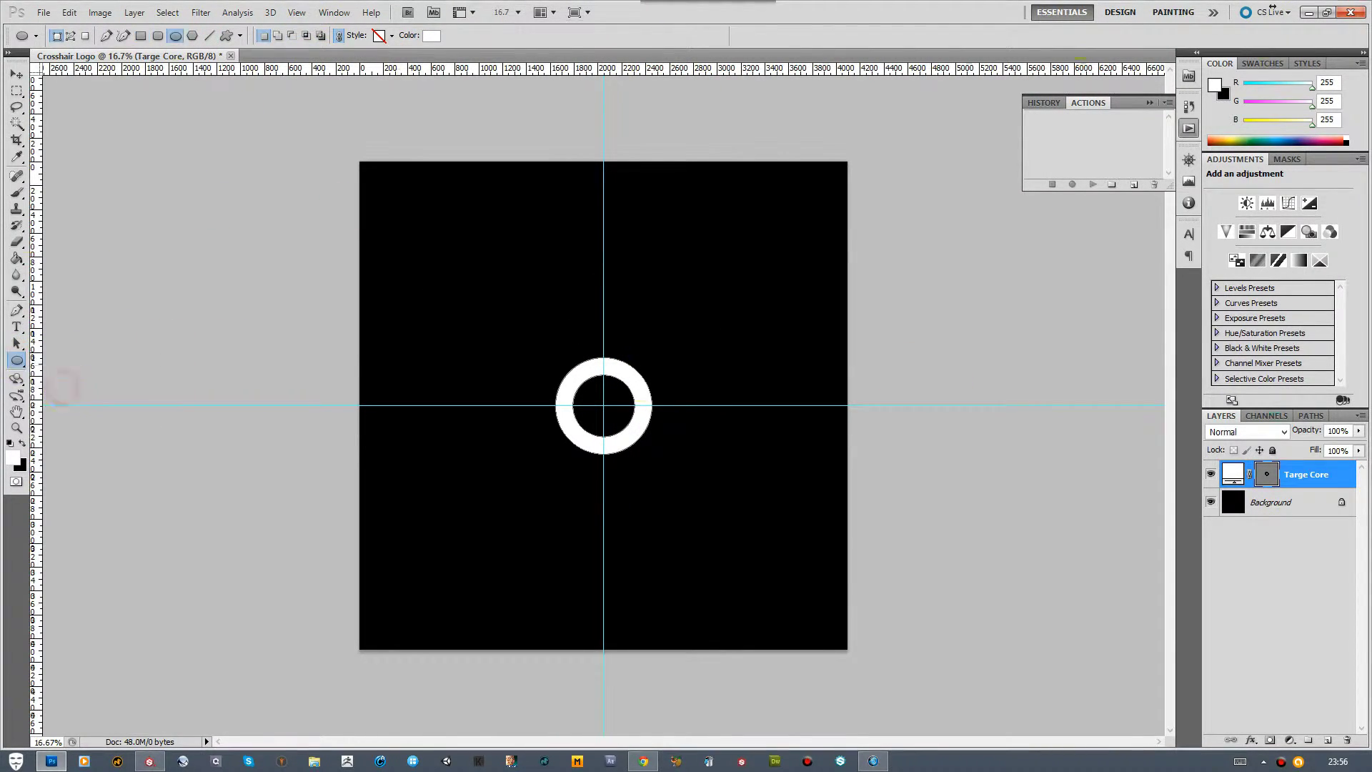
{"action": "mouse_move", "coordinate": [608, 412]}
{"action": "left_mouse_down", "text": "alt+shift"}
{"action": "mouse_move", "coordinate": [778, 668]}
{"action": "mouse_move", "coordinate": [761, 646]}
{"action": "left_mouse_up", "text": "alt+shift"}
Subtract a scaled-down concentric copy from the large circle to form a thick outer ring
{"action": "left_click", "coordinate": [15, 344]}
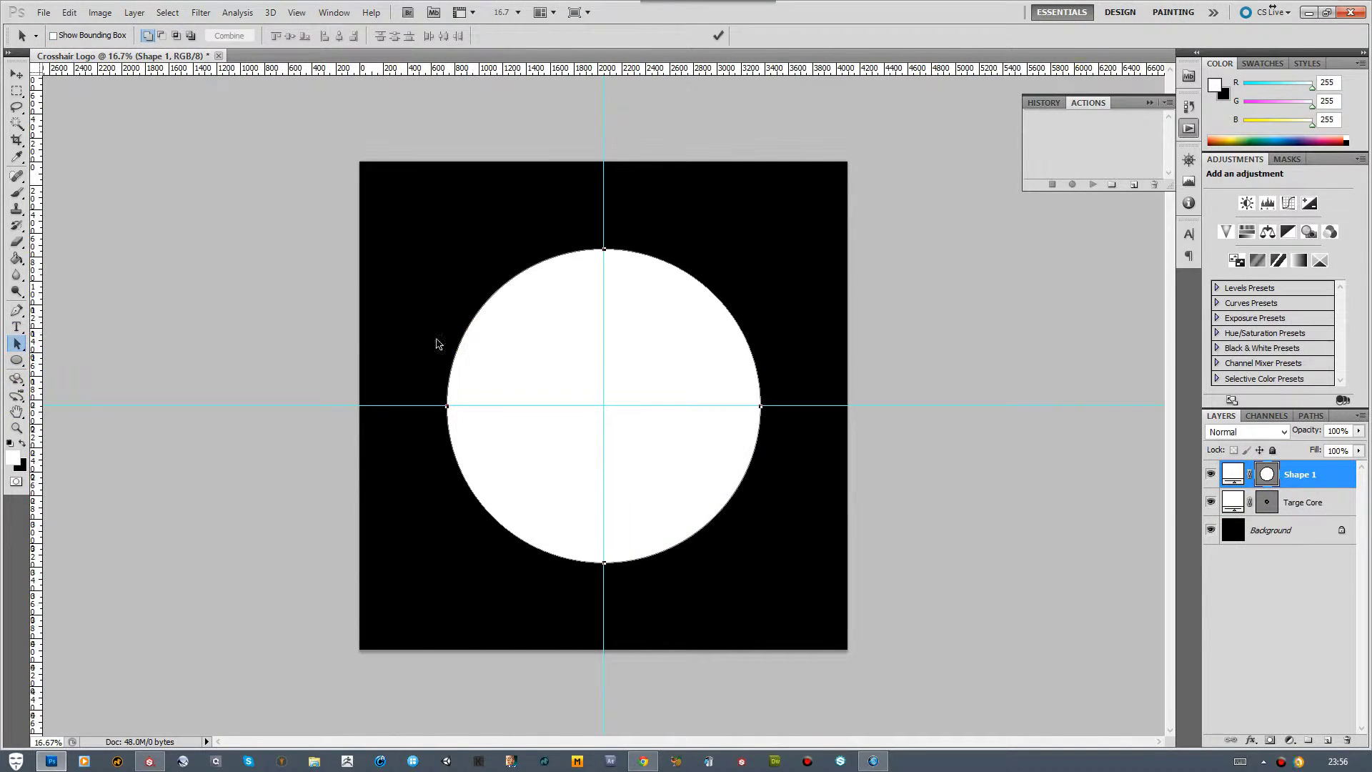
{"action": "left_click", "coordinate": [69, 12]}
{"action": "left_click", "coordinate": [278, 311]}
{"action": "left_click", "coordinate": [278, 35]}
{"action": "left_click_drag", "start_coordinate": [290, 35], "coordinate": [273, 37]}
{"action": "left_click", "coordinate": [717, 35]}
{"action": "left_click", "coordinate": [160, 39]}
Rename the large ring's layer to "Outer Curve" and deselect it
{"action": "double_click", "coordinate": [1296, 473]}
{"action": "type", "text": "Outer Curve"}
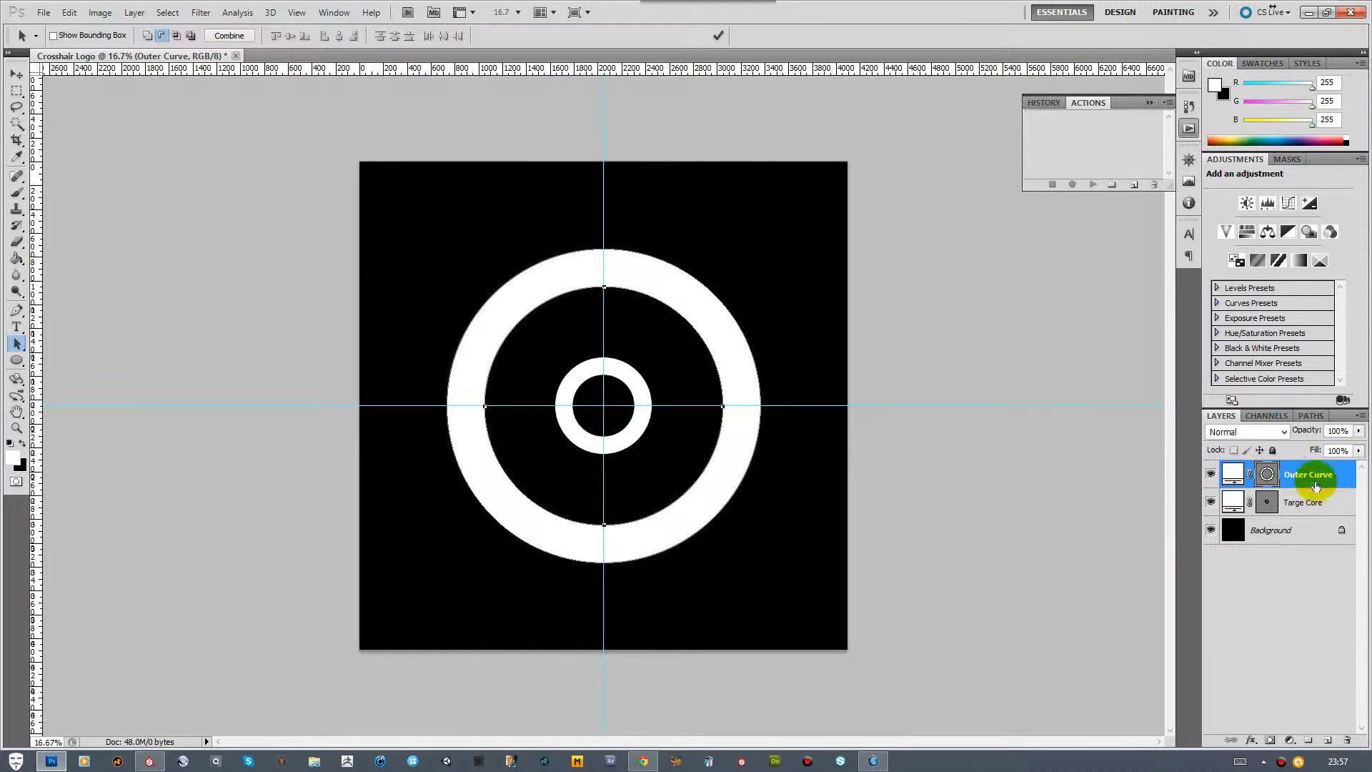
{"action": "left_click", "coordinate": [1324, 598]}
Add the black text "OPERATION RAZOR" along a circular path drawn within the outer ring, centred at the ring's top
{"action": "left_click", "coordinate": [17, 359]}
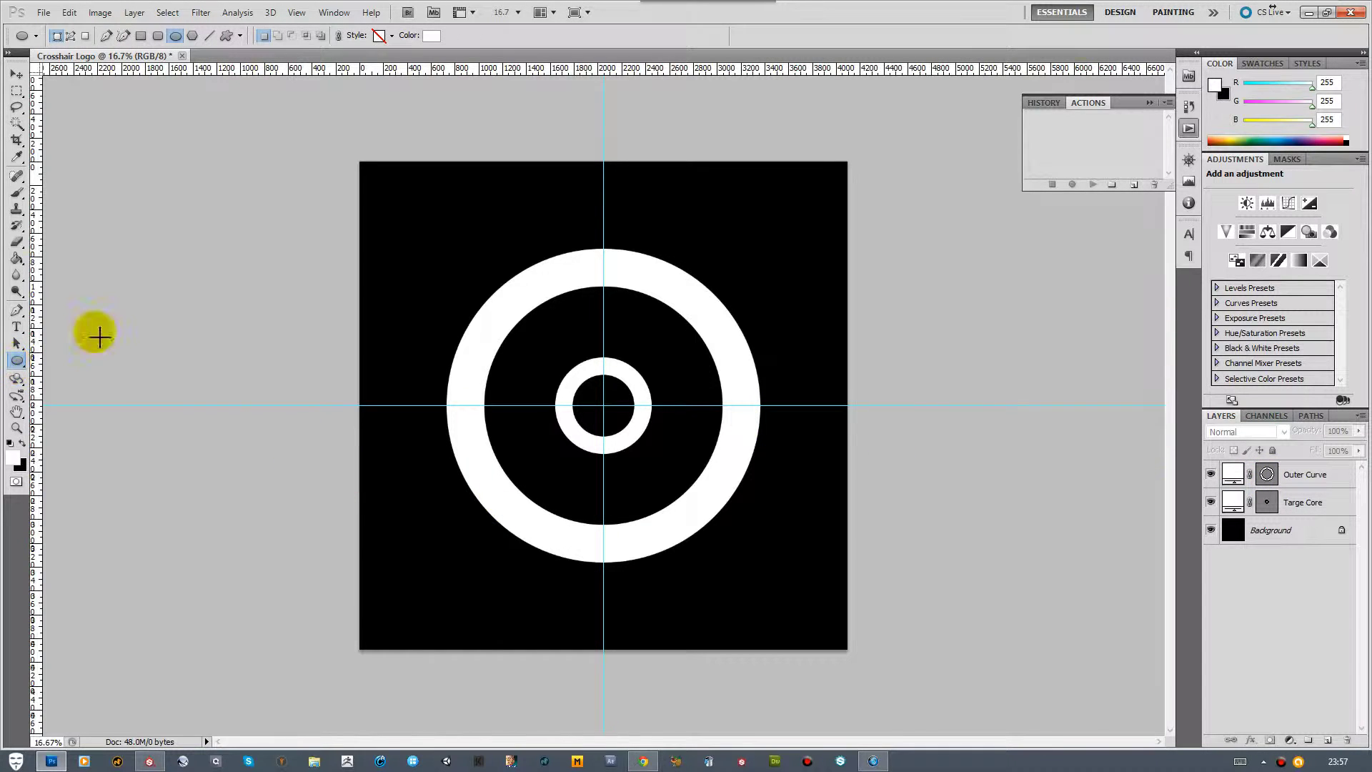
{"action": "left_click_drag", "start_coordinate": [607, 409], "coordinate": [736, 656], "text": "alt+shift"}
{"action": "left_click", "coordinate": [16, 327]}
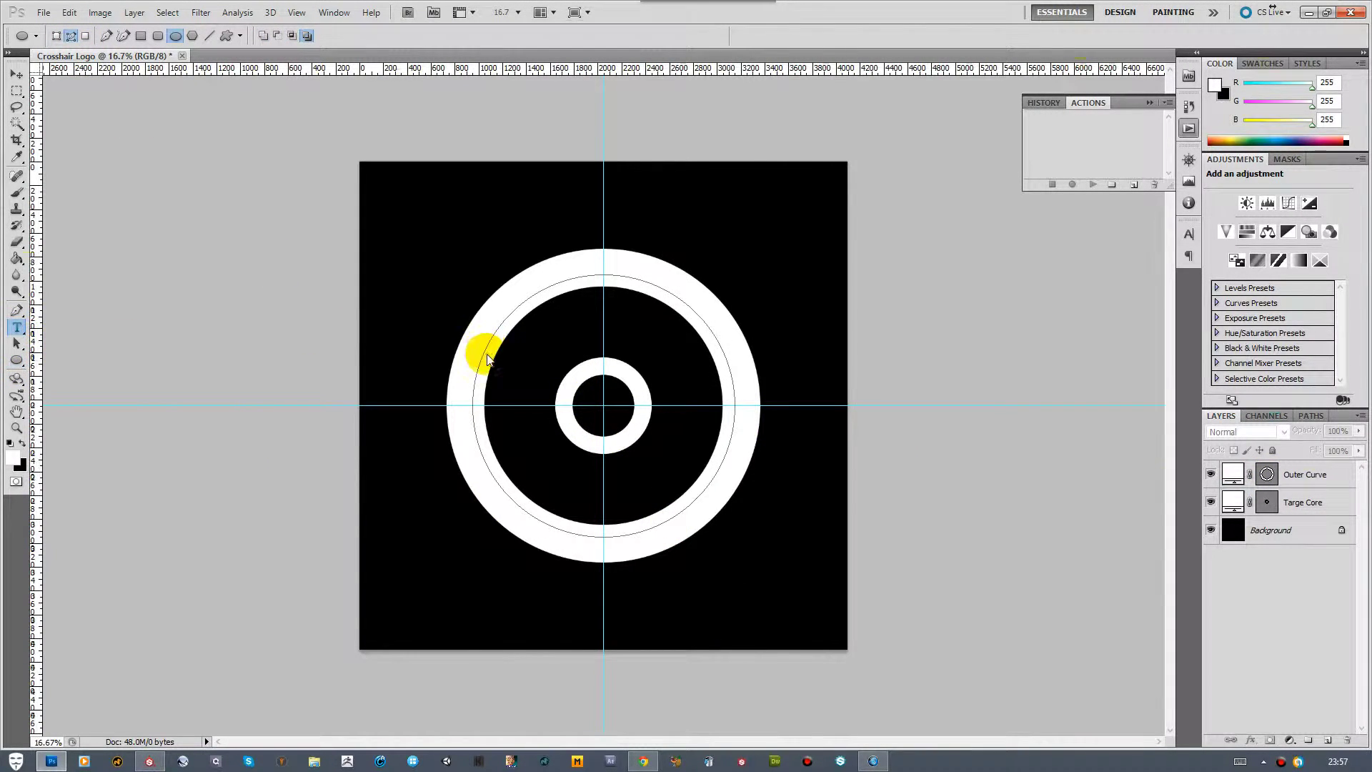
{"action": "left_click", "coordinate": [484, 357]}
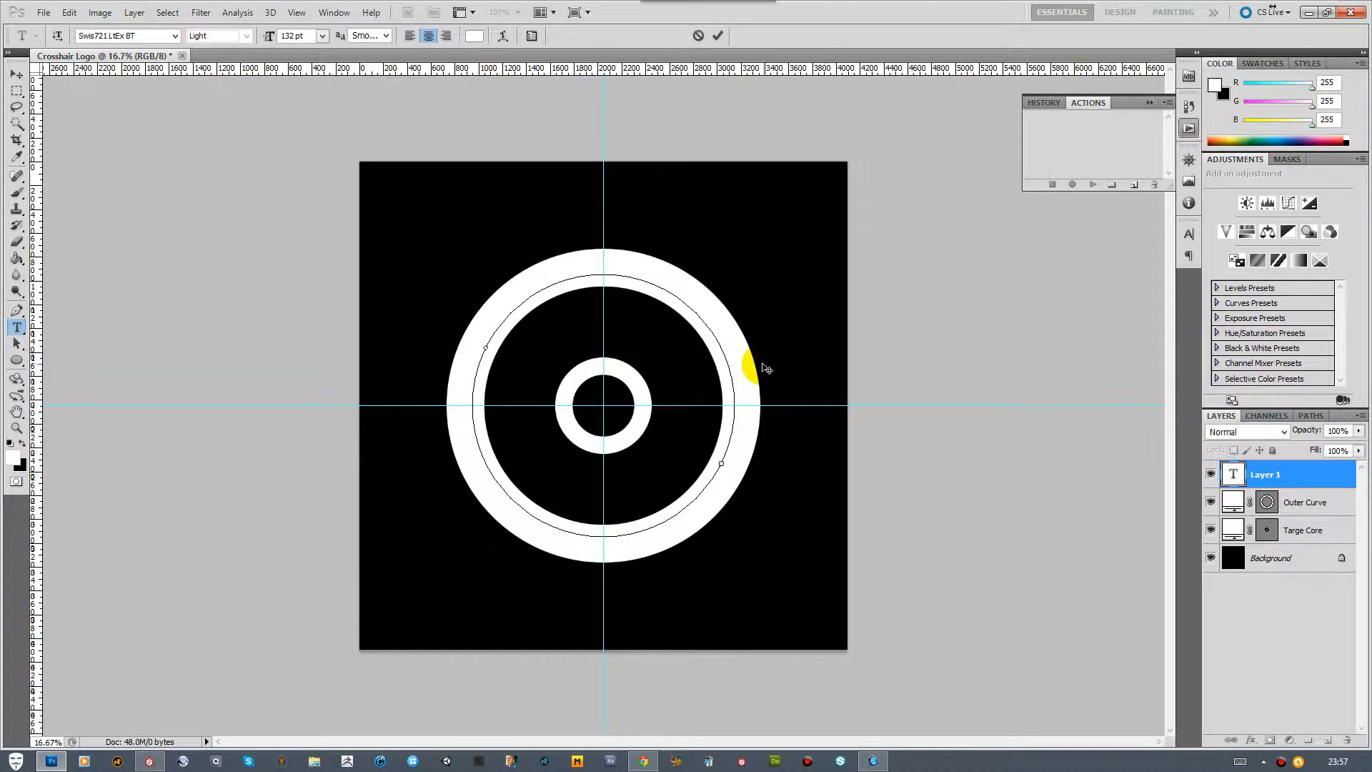
{"action": "key", "text": "ctrl+a"}
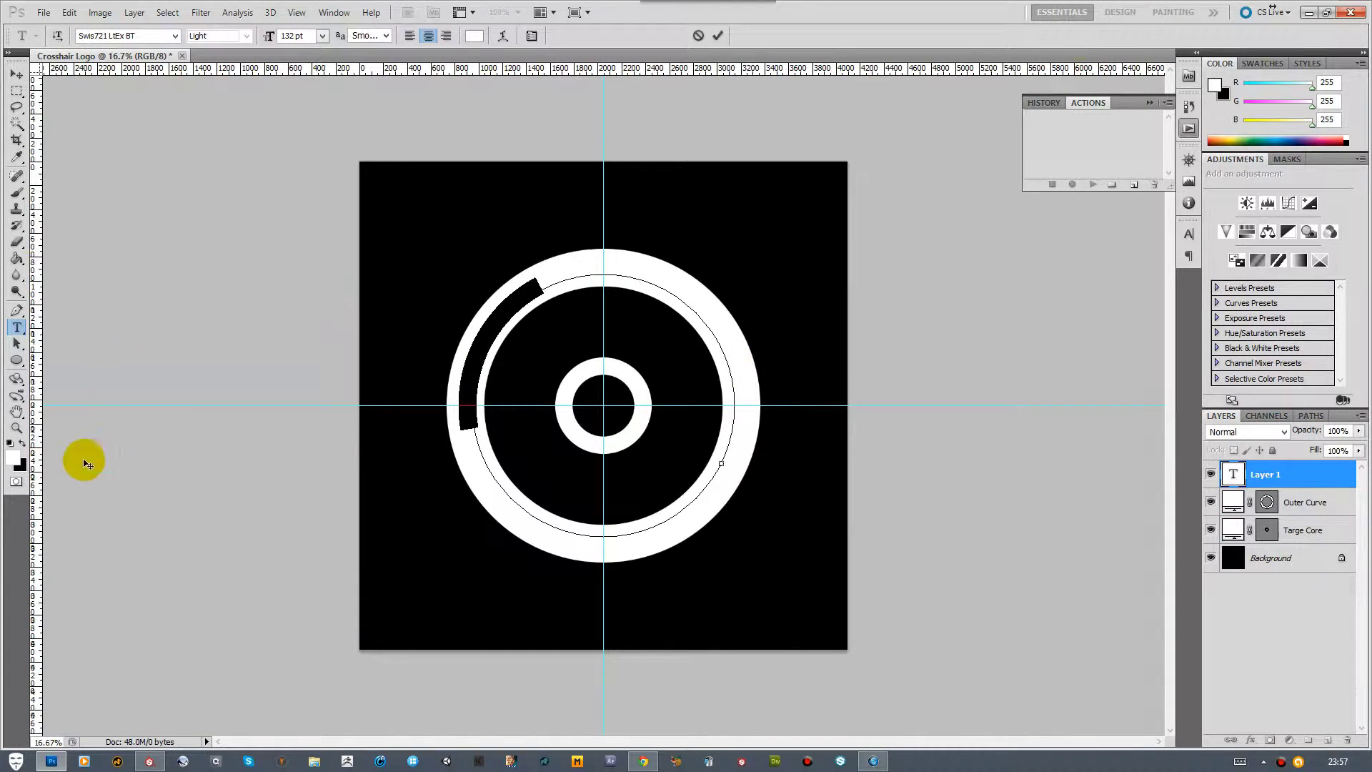
{"action": "left_click", "coordinate": [22, 443]}
{"action": "left_click", "coordinate": [461, 429]}
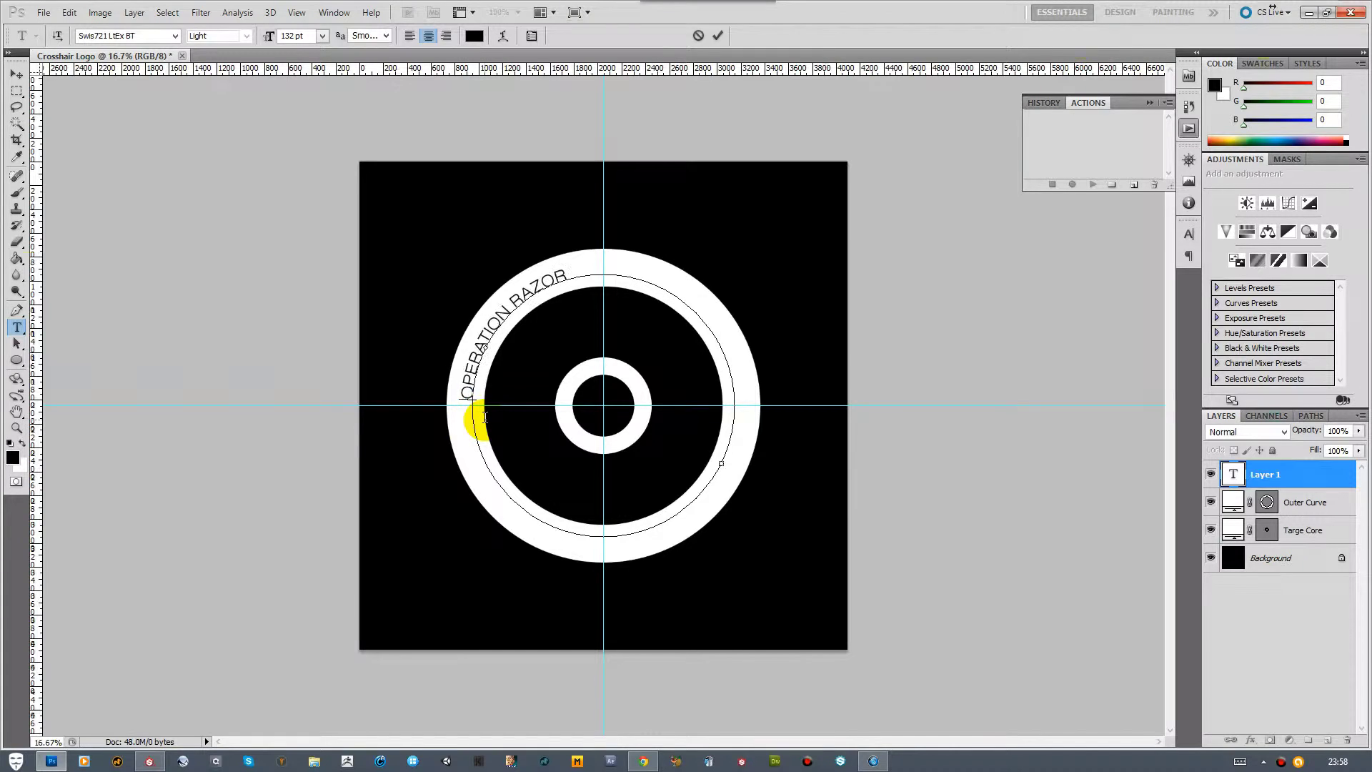
{"action": "left_click_drag", "start_coordinate": [486, 418], "coordinate": [486, 417], "text": "ctrl"}
{"action": "left_click_drag", "start_coordinate": [520, 293], "coordinate": [710, 297]}
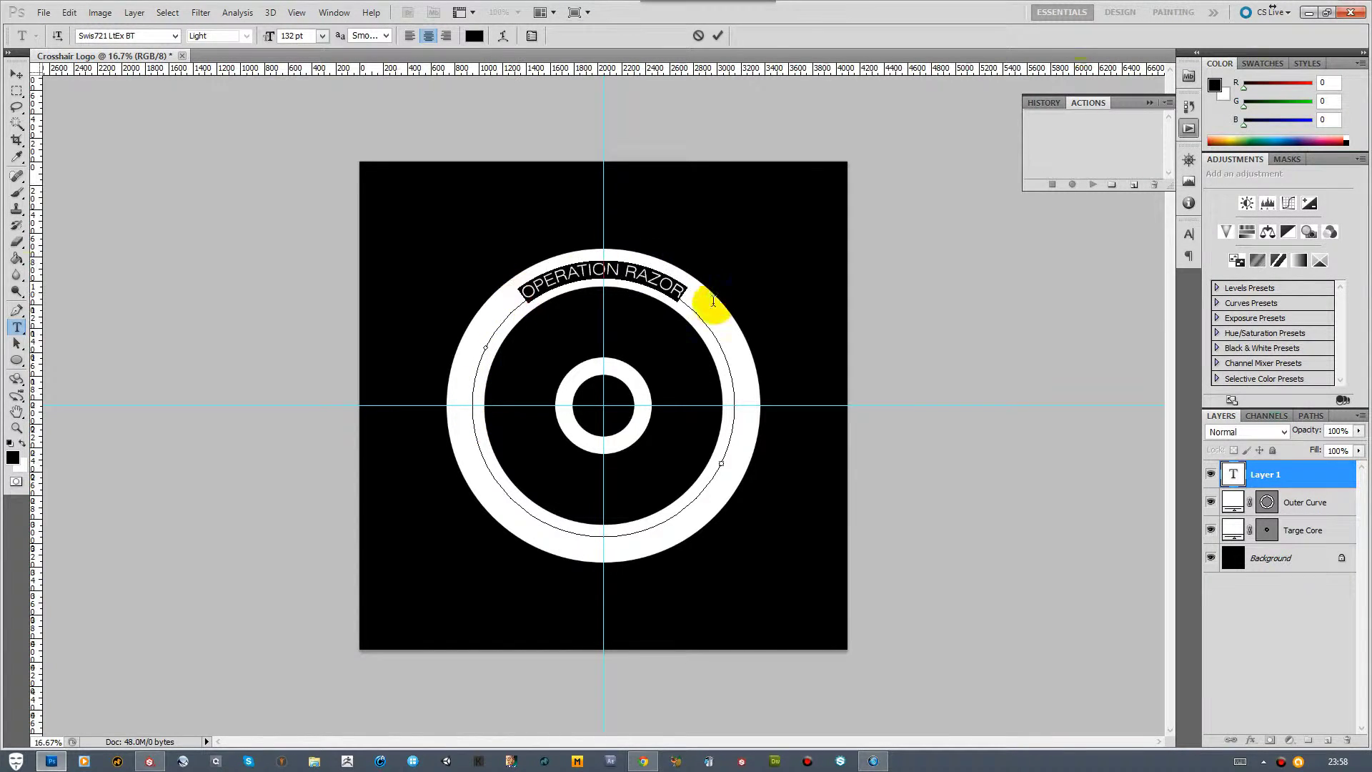
Set the curved text's size to 193 pt and its font to Good Times
{"action": "left_click_drag", "start_coordinate": [269, 35], "coordinate": [312, 38]}
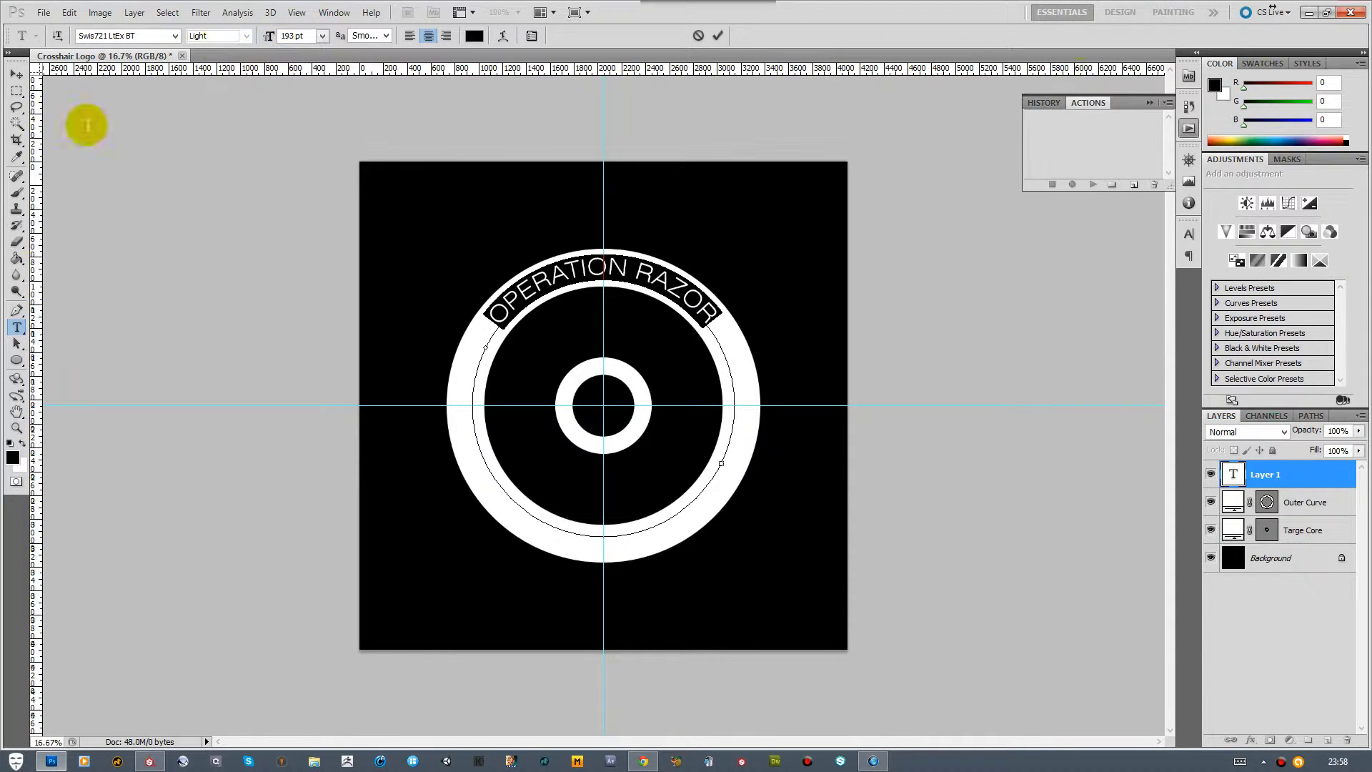
{"action": "left_click", "coordinate": [175, 35]}
{"action": "left_click_drag", "start_coordinate": [307, 388], "coordinate": [294, 210]}
{"action": "left_click", "coordinate": [249, 306]}
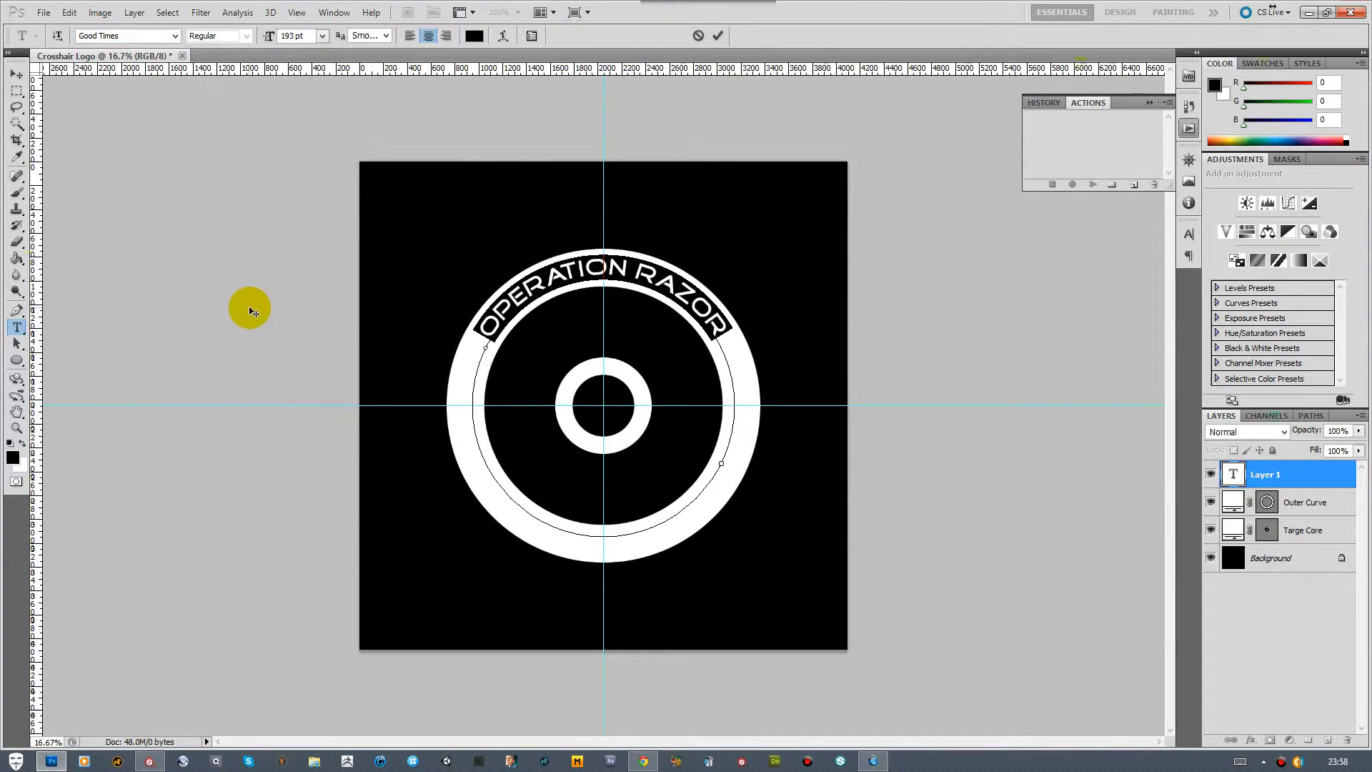
{"action": "left_click", "coordinate": [717, 35]}
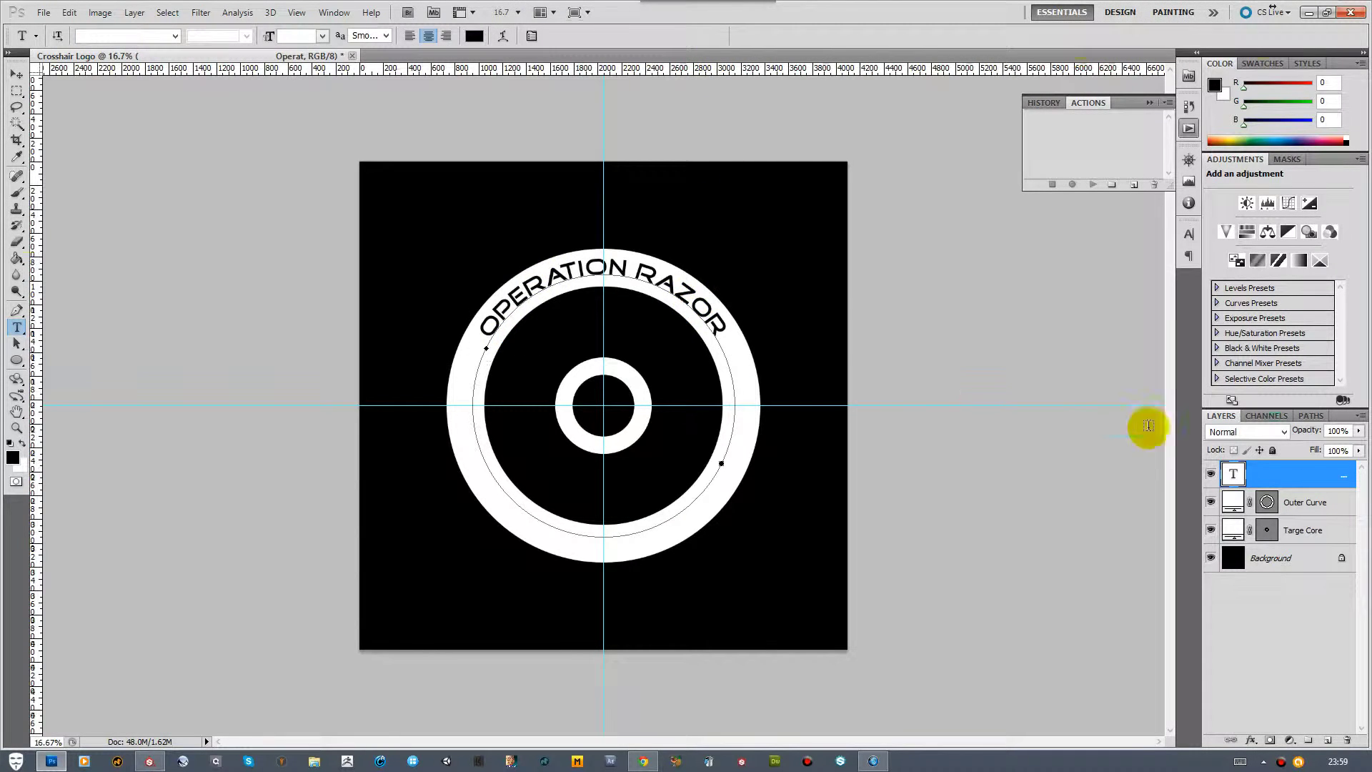
Try Copperplate Gothic Bold and EngraversGothic BT on the curved text, and settle on eXO2 Stencil at 237 pt
{"action": "double_click", "coordinate": [1233, 474]}
{"action": "left_click", "coordinate": [174, 35]}
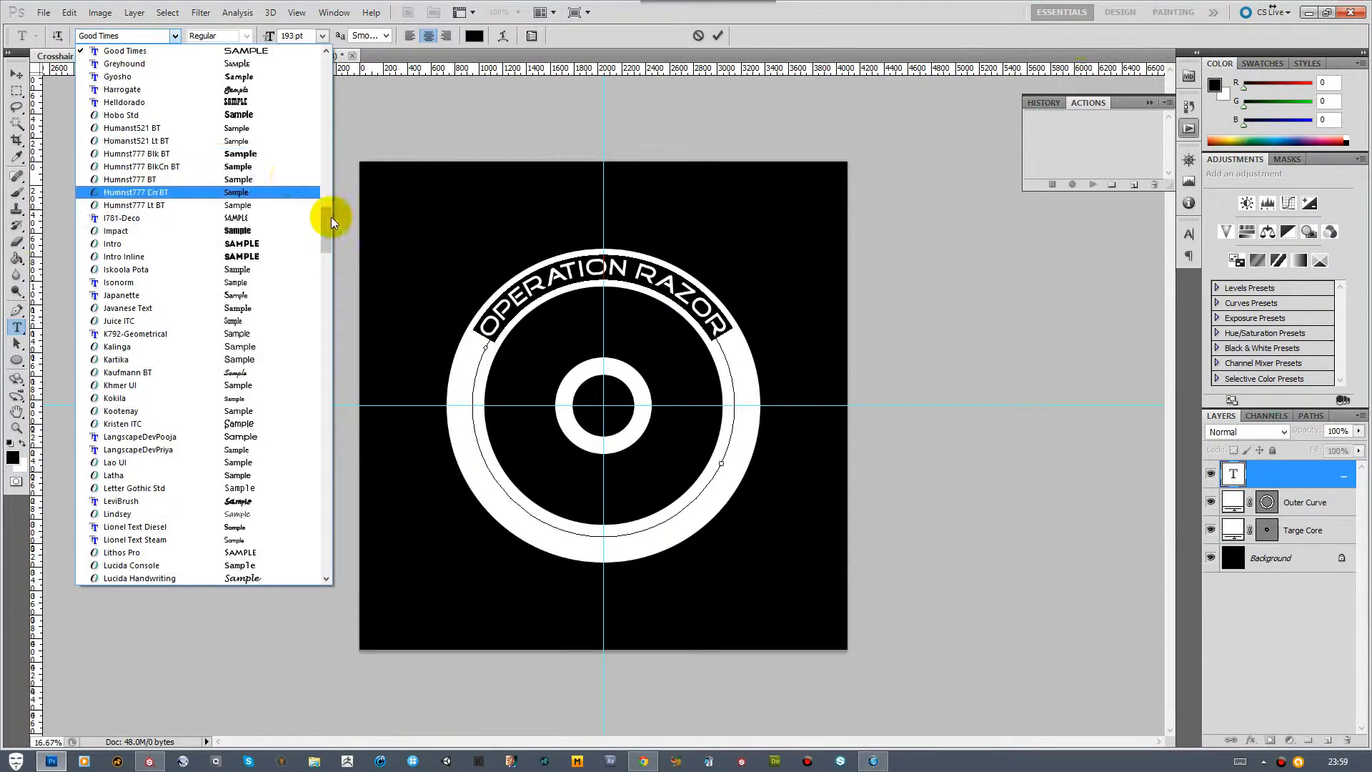
{"action": "left_click_drag", "start_coordinate": [332, 216], "coordinate": [322, 125]}
{"action": "left_click", "coordinate": [258, 321]}
{"action": "left_click", "coordinate": [174, 36]}
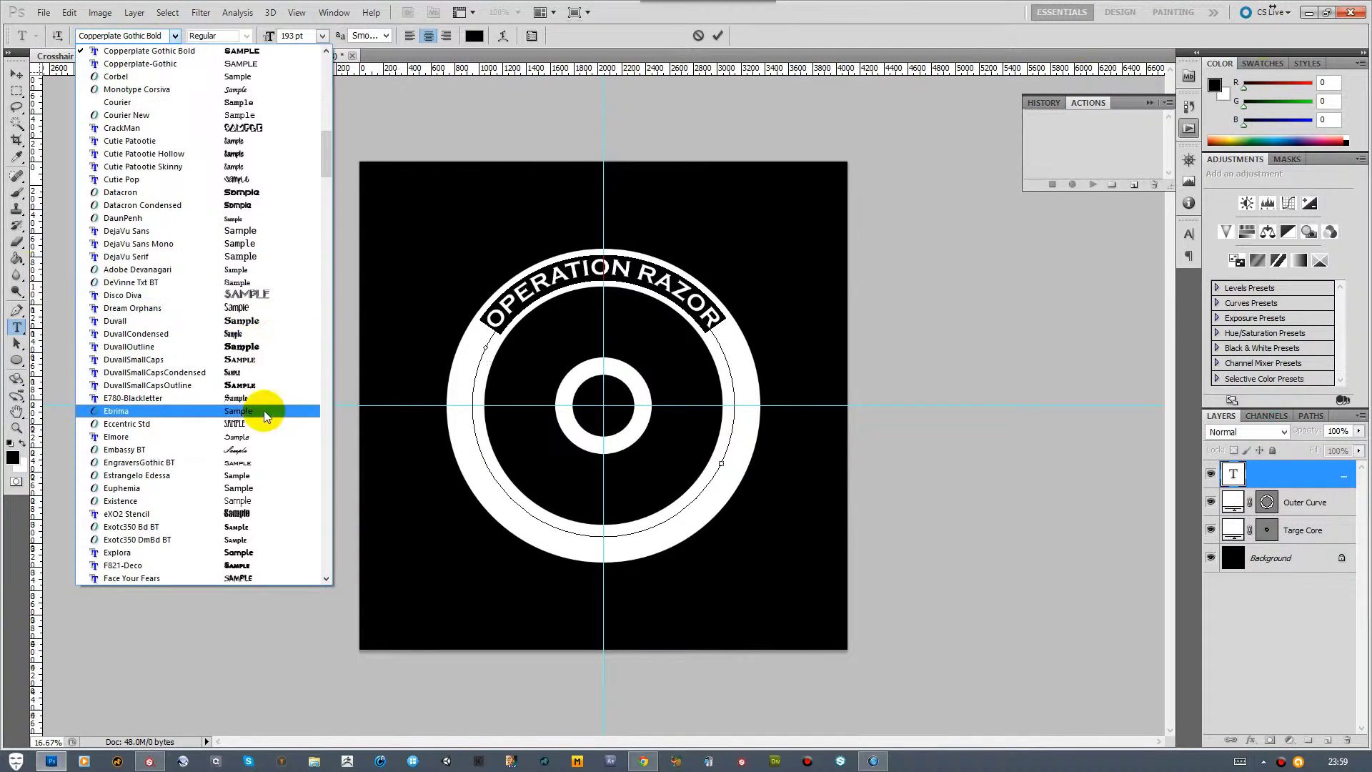
{"action": "left_click", "coordinate": [253, 462]}
{"action": "left_click", "coordinate": [174, 35]}
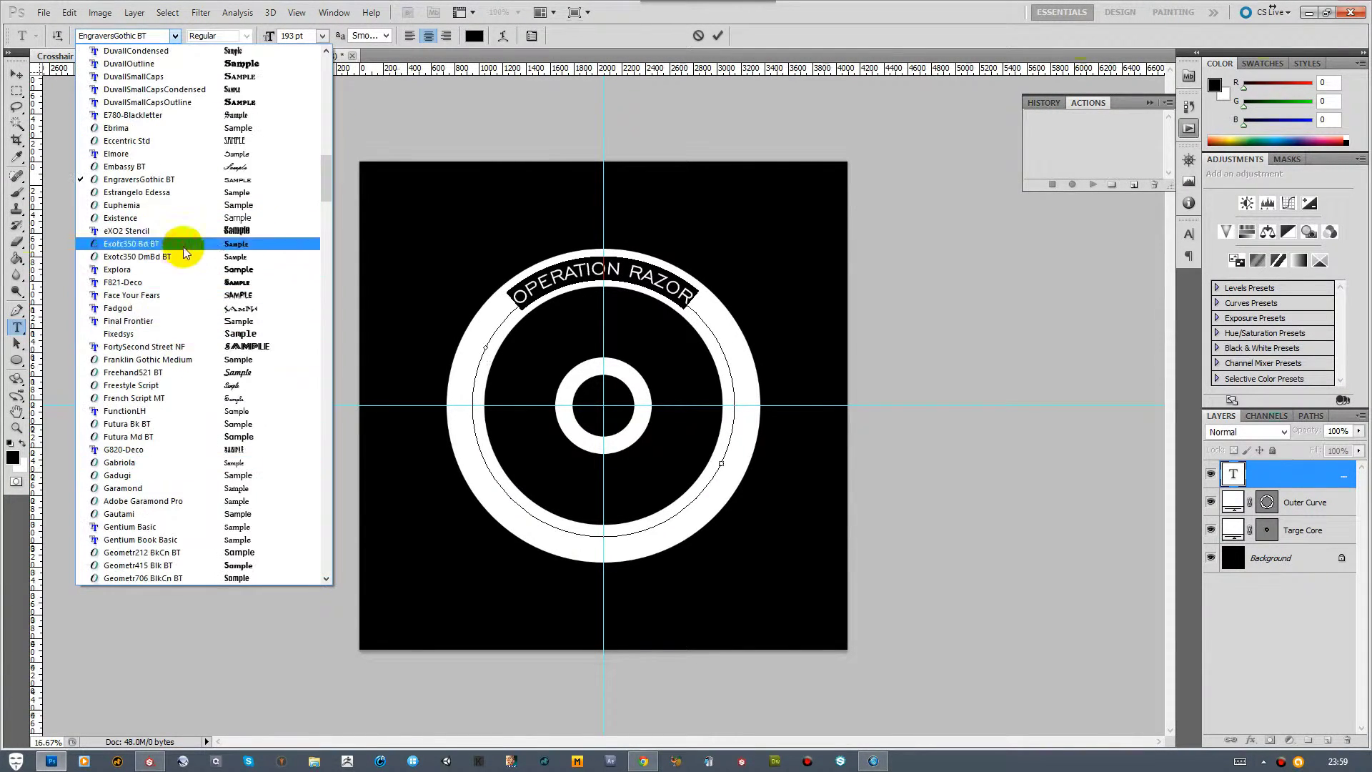
{"action": "left_click", "coordinate": [184, 231]}
{"action": "left_click_drag", "start_coordinate": [270, 35], "coordinate": [303, 33]}
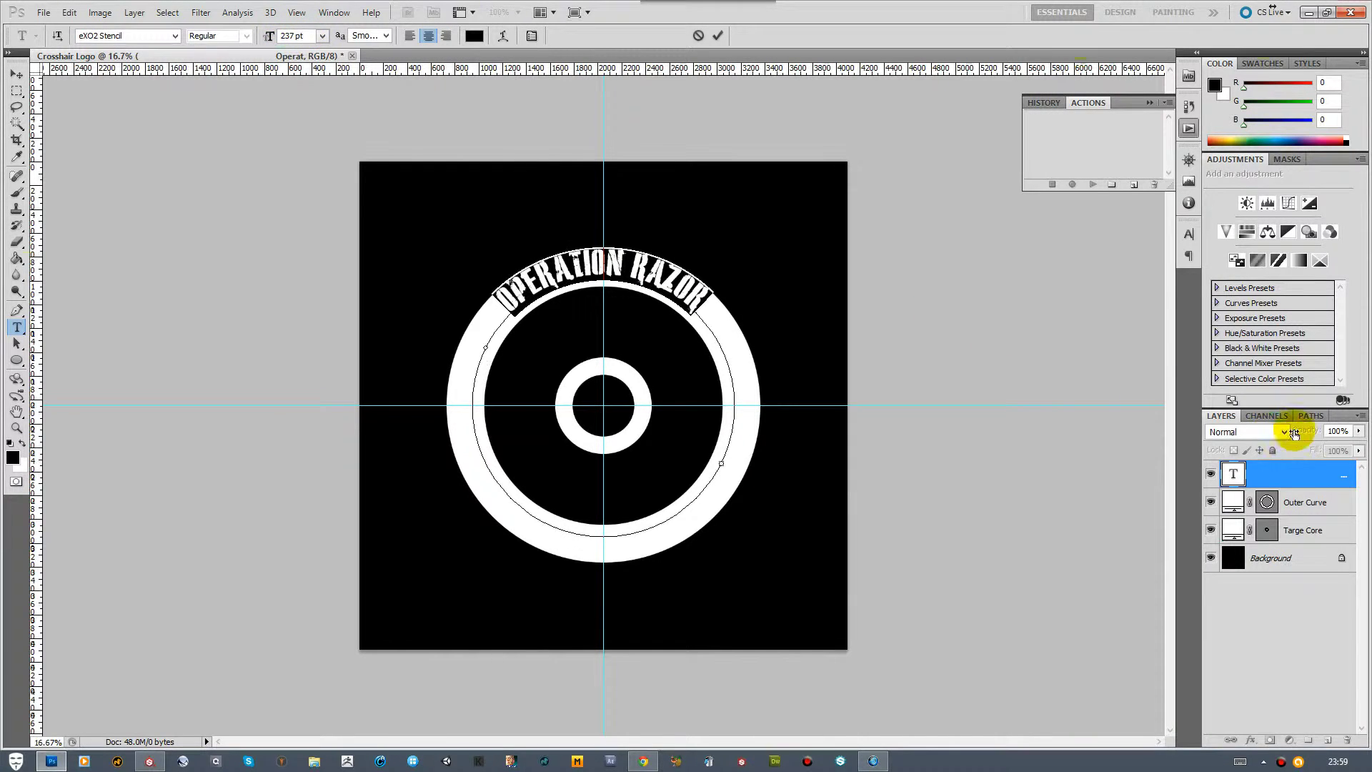
Select the curved text's path and show its bounding box
{"action": "left_click", "coordinate": [1310, 415]}
{"action": "left_click", "coordinate": [1272, 441]}
{"action": "left_click", "coordinate": [1271, 462]}
{"action": "left_click", "coordinate": [17, 344]}
{"action": "left_click_drag", "start_coordinate": [468, 371], "coordinate": [610, 282]}
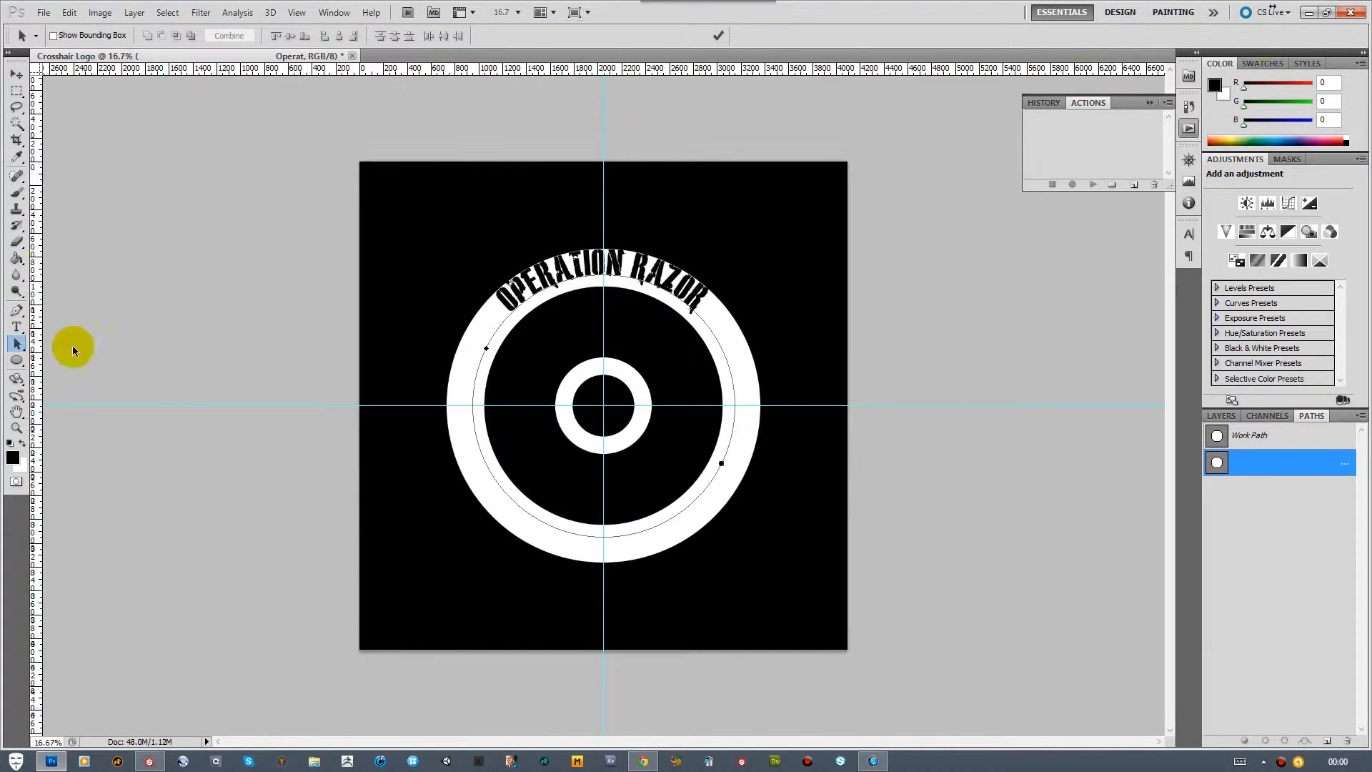
{"action": "left_click", "coordinate": [53, 36]}
{"action": "left_click", "coordinate": [1242, 435]}
{"action": "left_click", "coordinate": [1244, 461]}
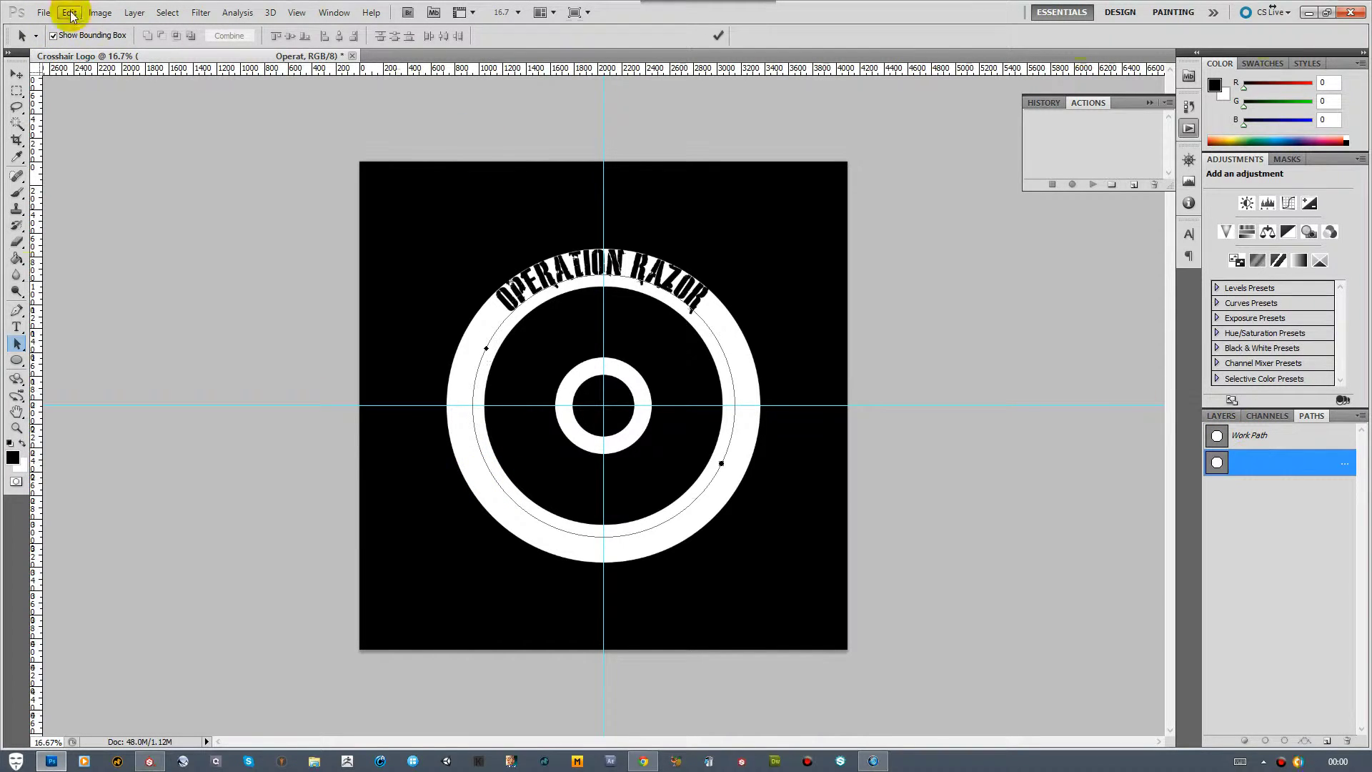
Scale the text's path down to the outer ring's inner edge and slide the text back to the top centre
{"action": "left_click", "coordinate": [69, 12]}
{"action": "left_click", "coordinate": [122, 286]}
{"action": "left_click", "coordinate": [280, 35]}
{"action": "left_click_drag", "start_coordinate": [293, 36], "coordinate": [283, 38]}
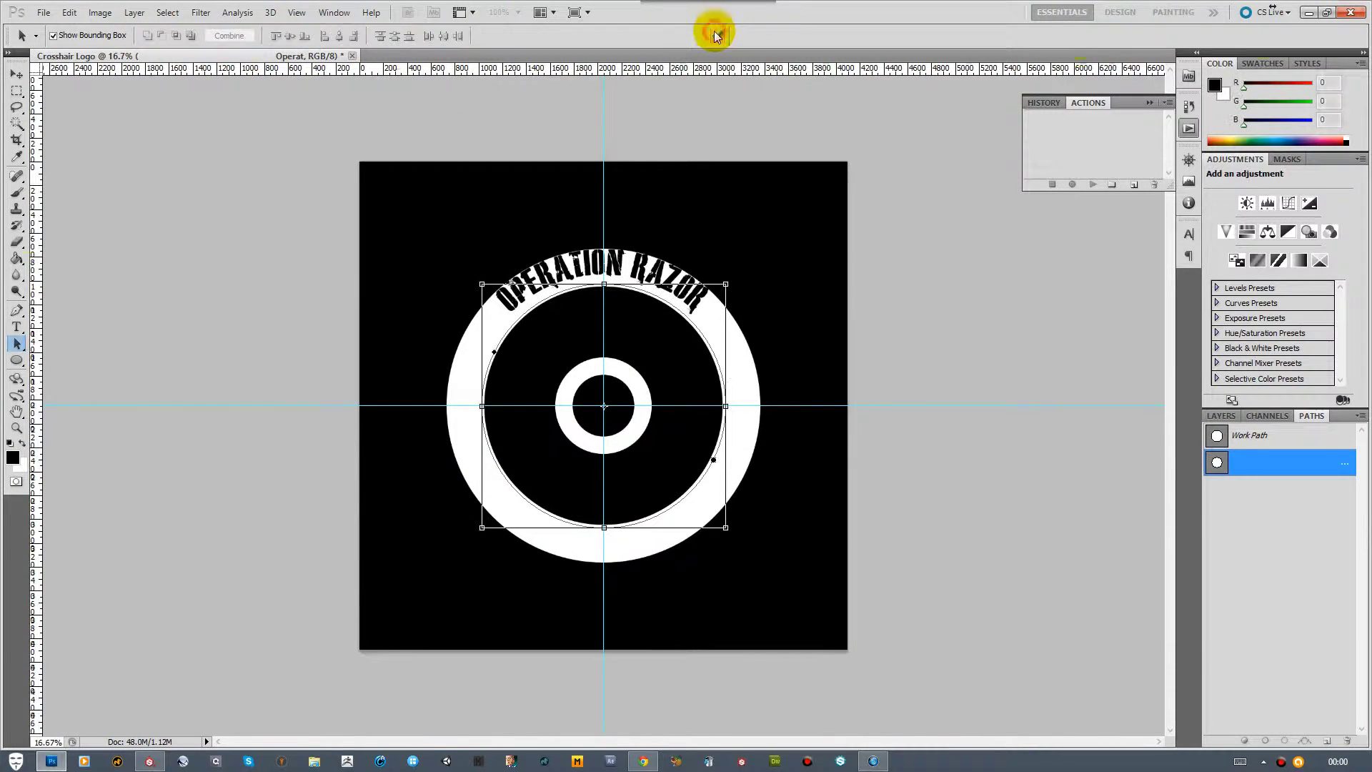
{"action": "left_click", "coordinate": [716, 36]}
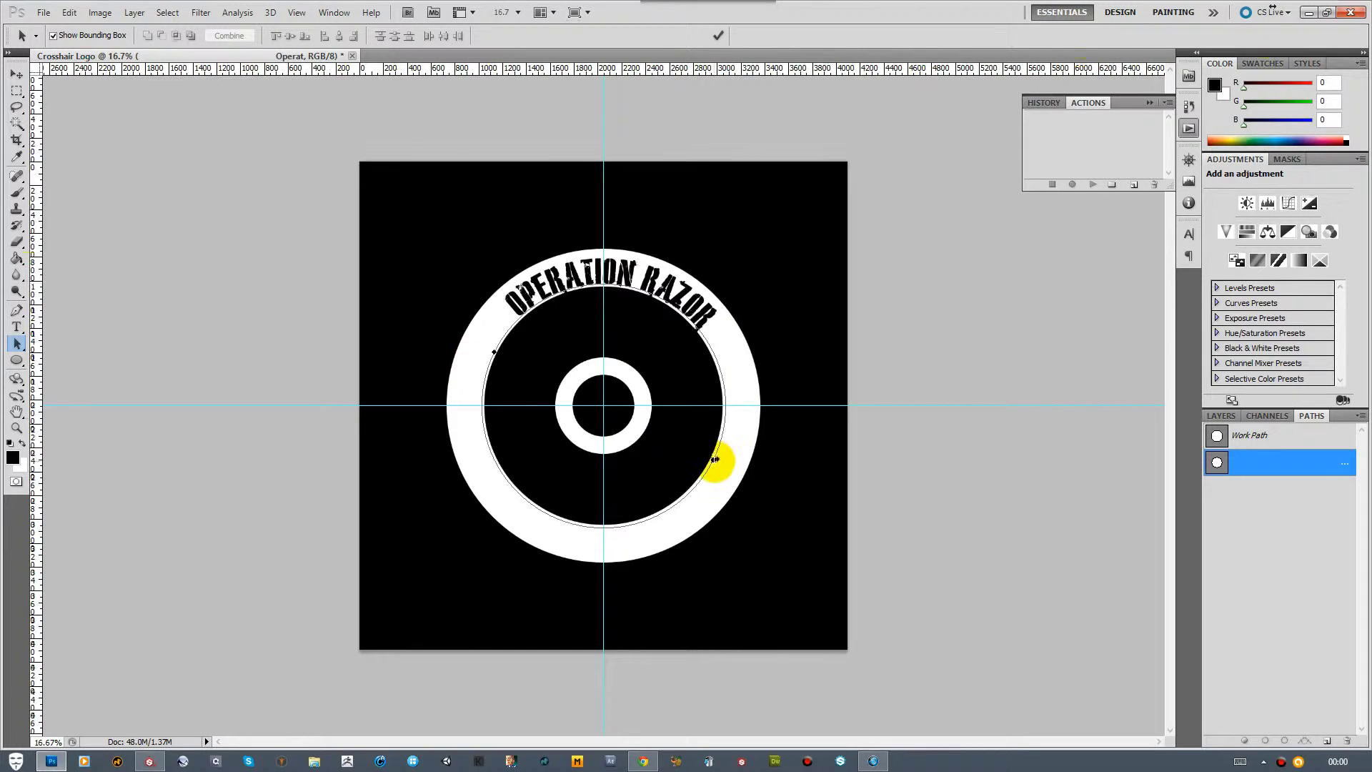
{"action": "mouse_move", "coordinate": [714, 461]}
{"action": "left_mouse_down"}
{"action": "mouse_move", "coordinate": [729, 450]}
{"action": "mouse_move", "coordinate": [713, 466]}
{"action": "mouse_move", "coordinate": [717, 456]}
{"action": "left_mouse_up"}
{"action": "left_click_drag", "start_coordinate": [492, 351], "coordinate": [482, 362]}
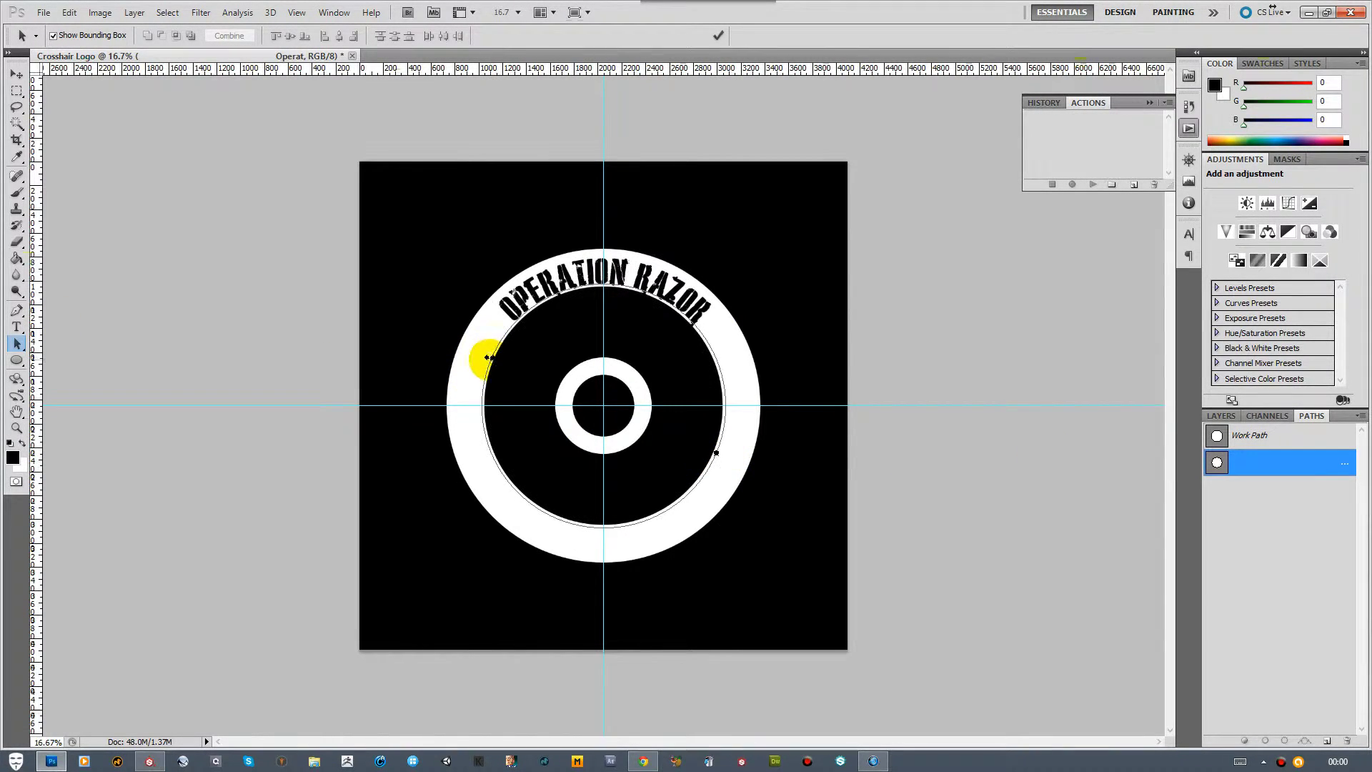
Delete the curved "OPERATION RAZOR" text layer and its leftover work path
{"action": "left_click", "coordinate": [1222, 415]}
{"action": "left_click", "coordinate": [17, 327]}
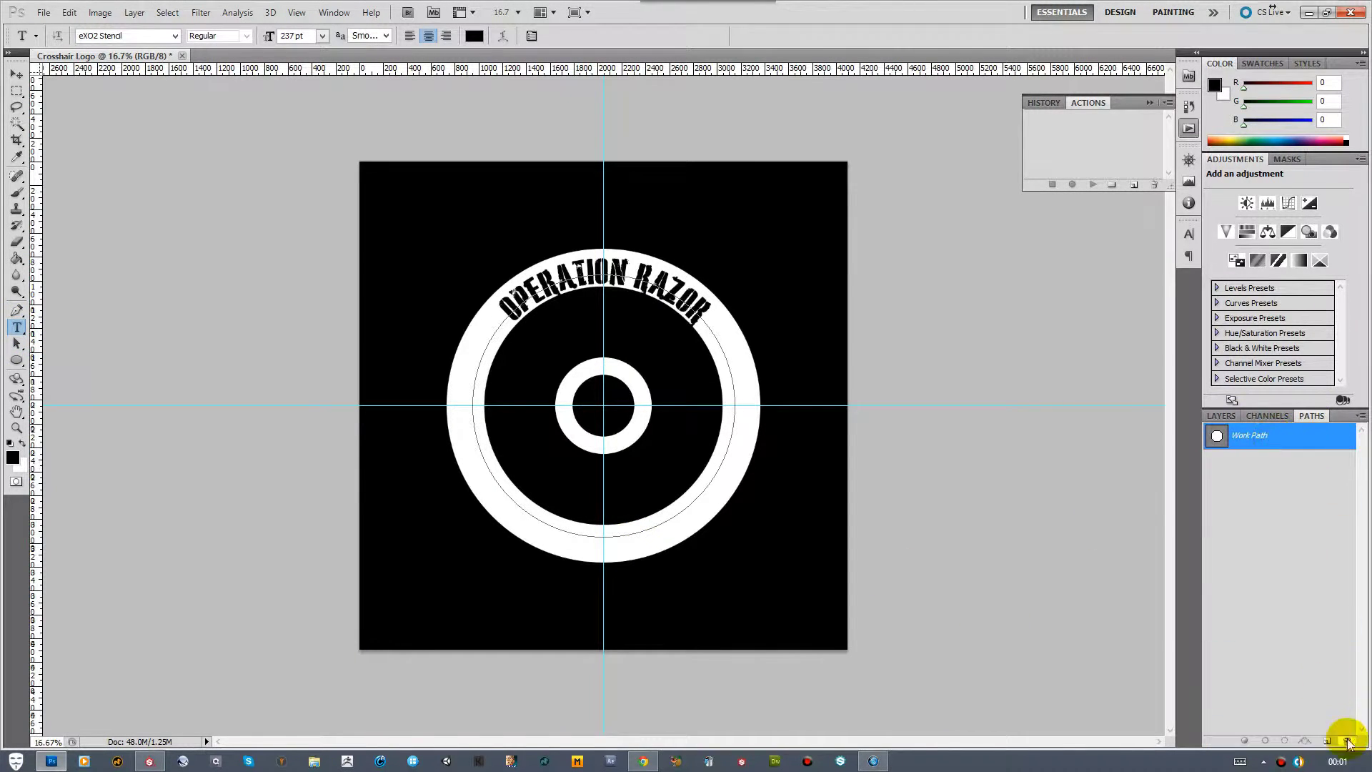
{"action": "left_click", "coordinate": [1290, 480]}
{"action": "left_click_drag", "start_coordinate": [1290, 480], "coordinate": [1347, 740]}
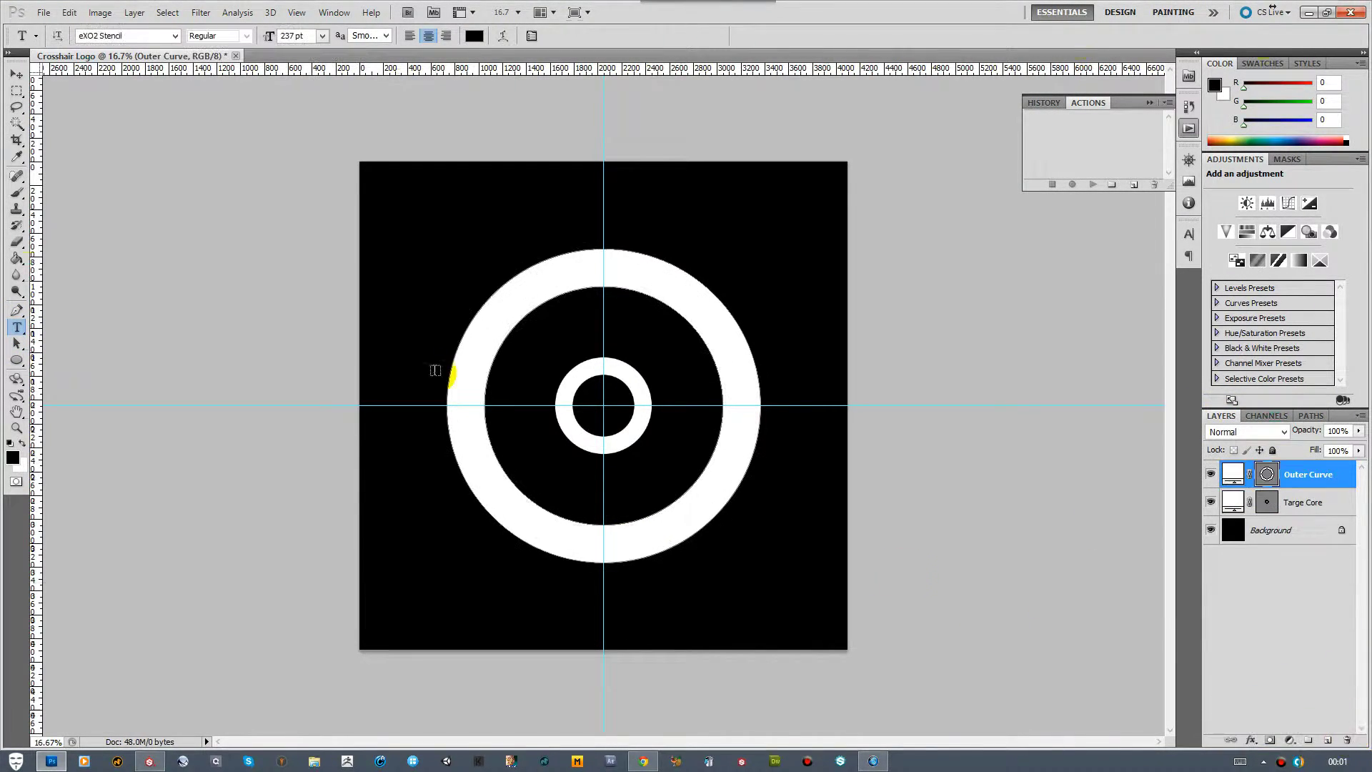
Add the white eXO2 Stencil text "OPERATION RAZOR, 197TH BATTALION" at 237 pt and place it above the rings
{"action": "left_click", "coordinate": [470, 219]}
{"action": "triple_click", "coordinate": [470, 218]}
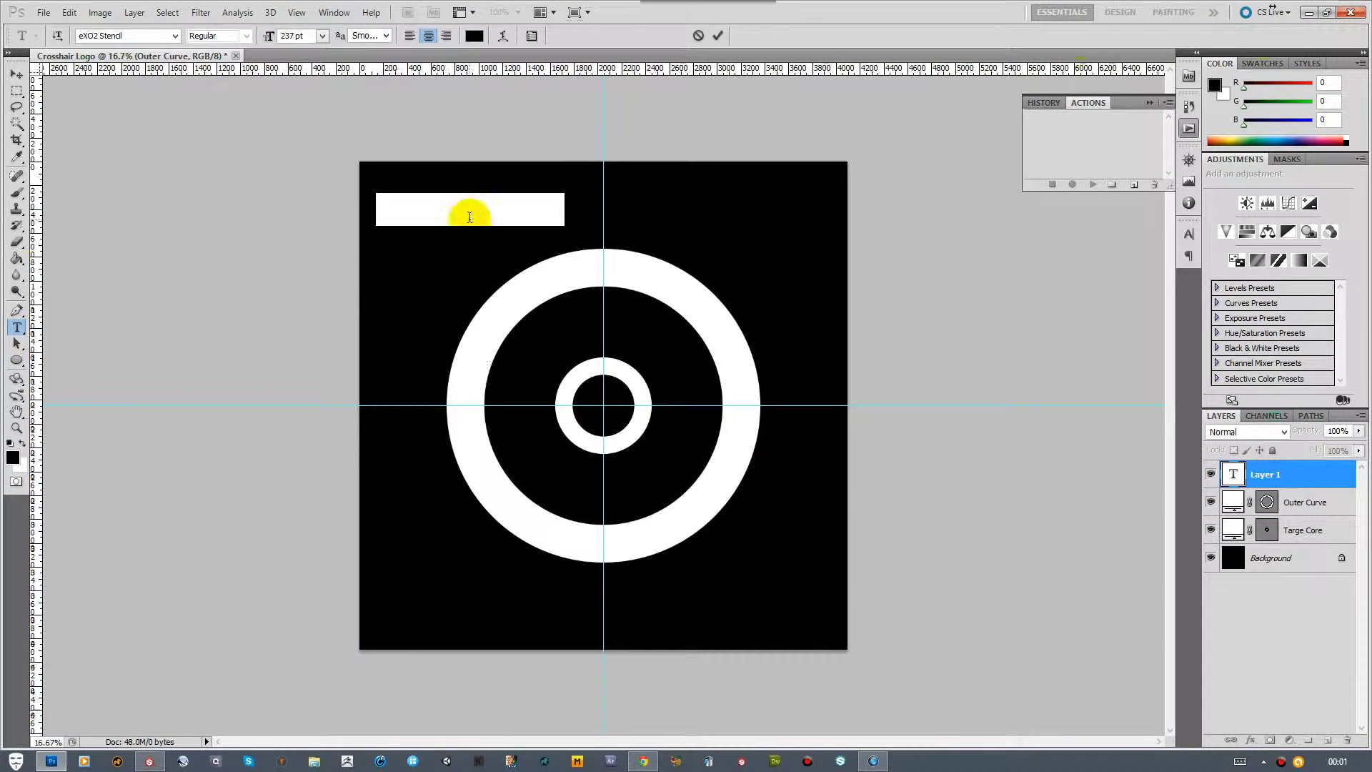
{"action": "left_click", "coordinate": [22, 443]}
{"action": "left_click", "coordinate": [558, 206]}
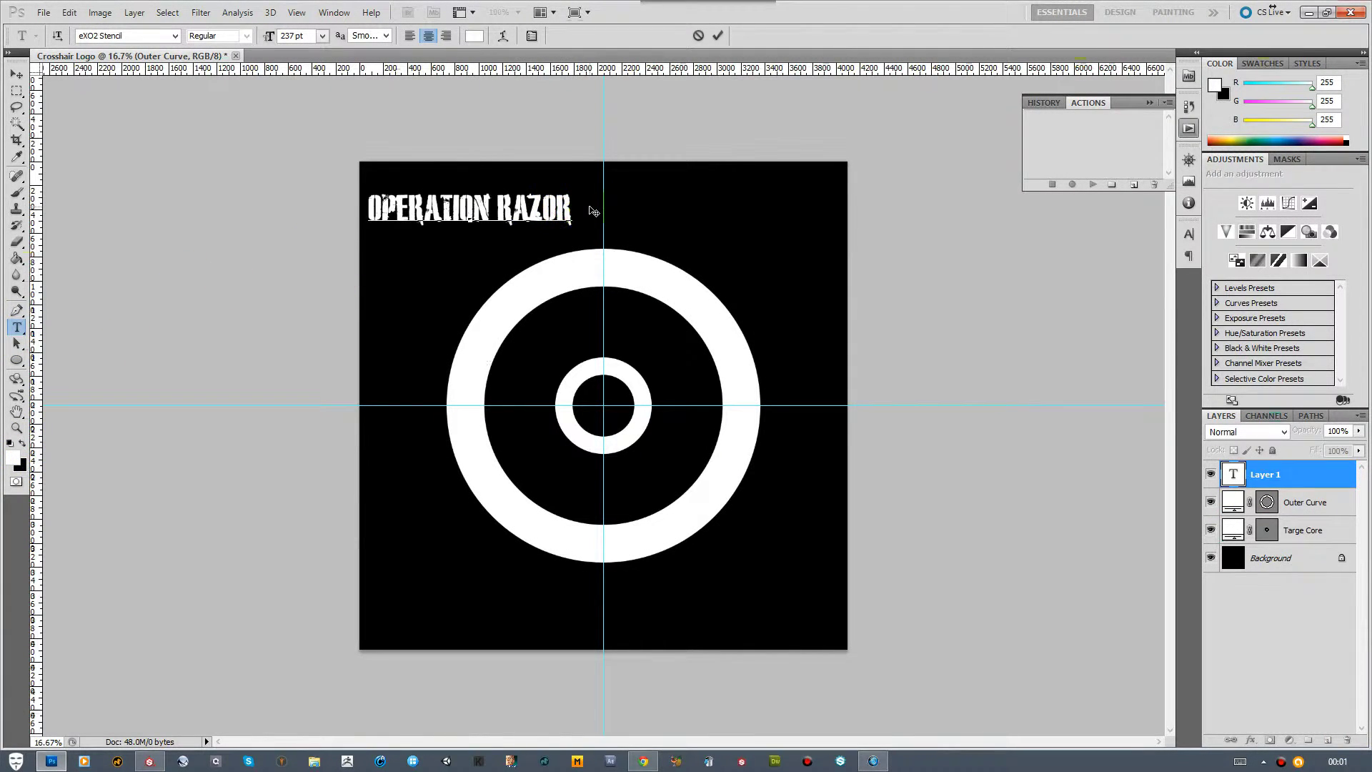
{"action": "type", "text": ", 197TH BATTAL"}
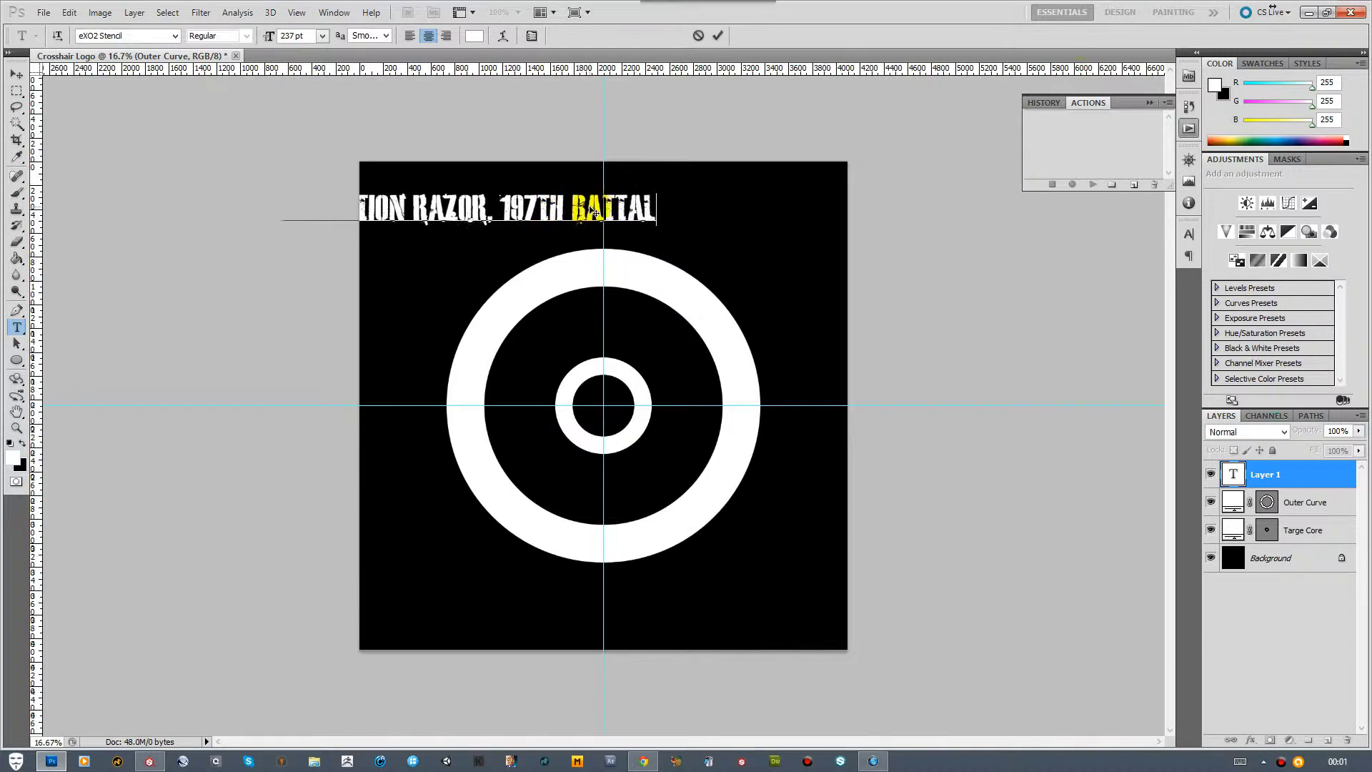
{"action": "type", "text": "ION"}
{"action": "left_click", "coordinate": [17, 74]}
{"action": "left_click_drag", "start_coordinate": [407, 208], "coordinate": [514, 215]}
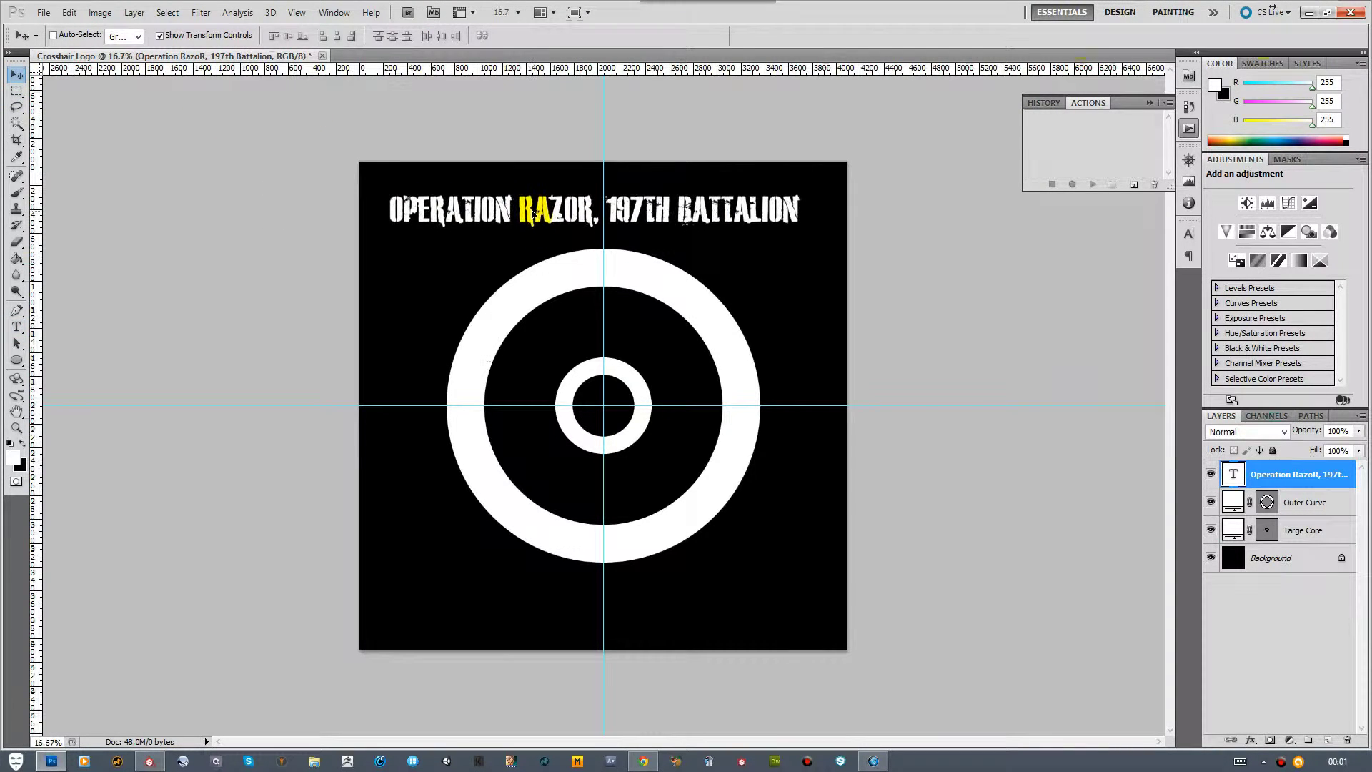
Duplicate the text line below the rings and change the copy to "WARRIORS A CUT ABOVE THE REST"
{"action": "left_click_drag", "start_coordinate": [651, 247], "coordinate": [632, 589], "text": "alt"}
{"action": "double_click", "coordinate": [1230, 475]}
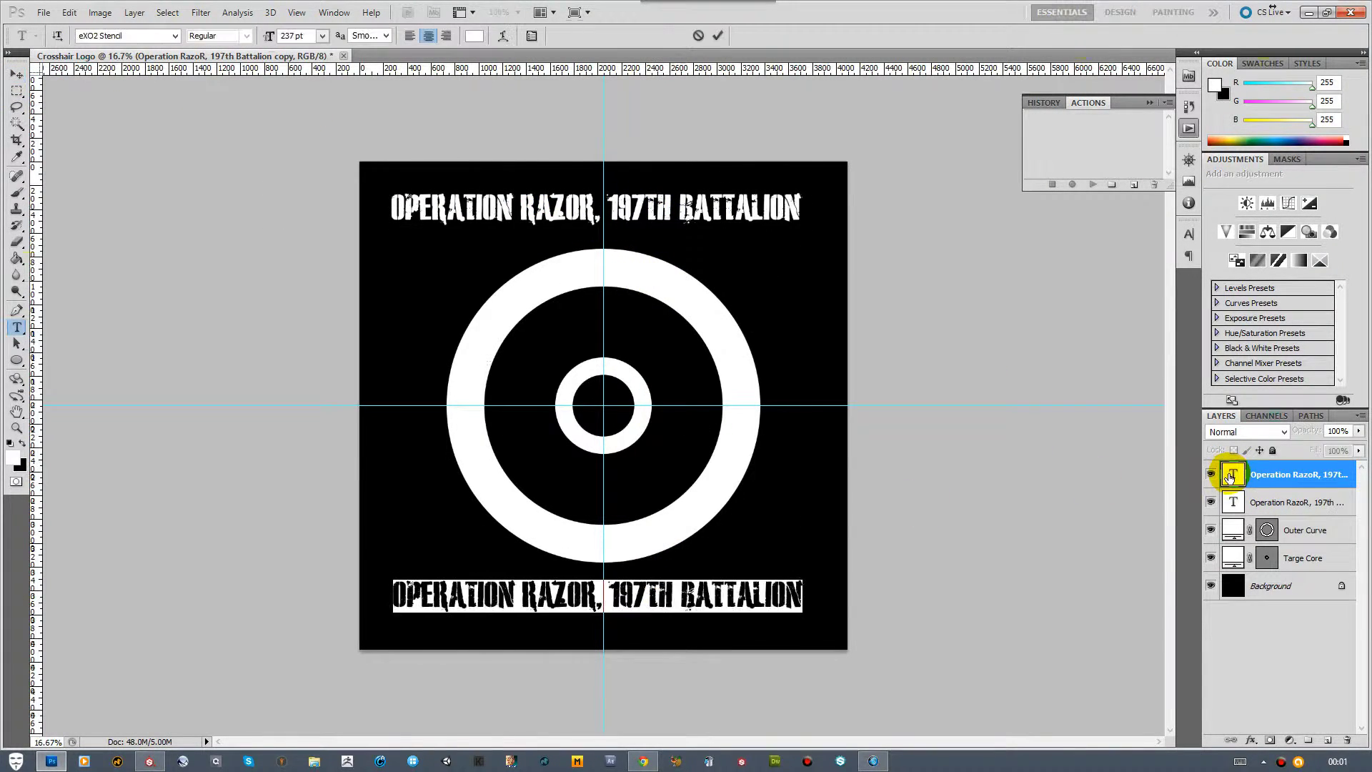
{"action": "type", "text": "WARRIORS A CUT ABOVE THE"}
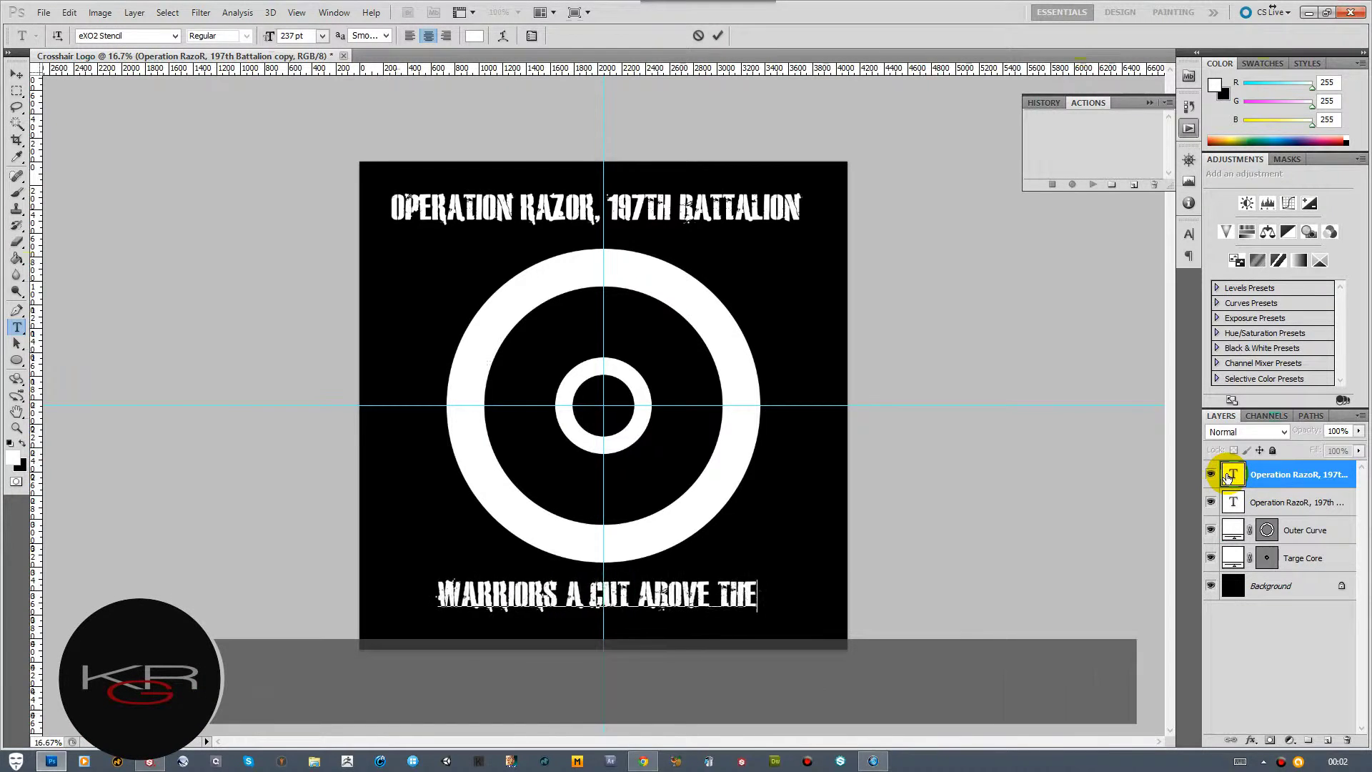
{"action": "type", "text": " REST"}
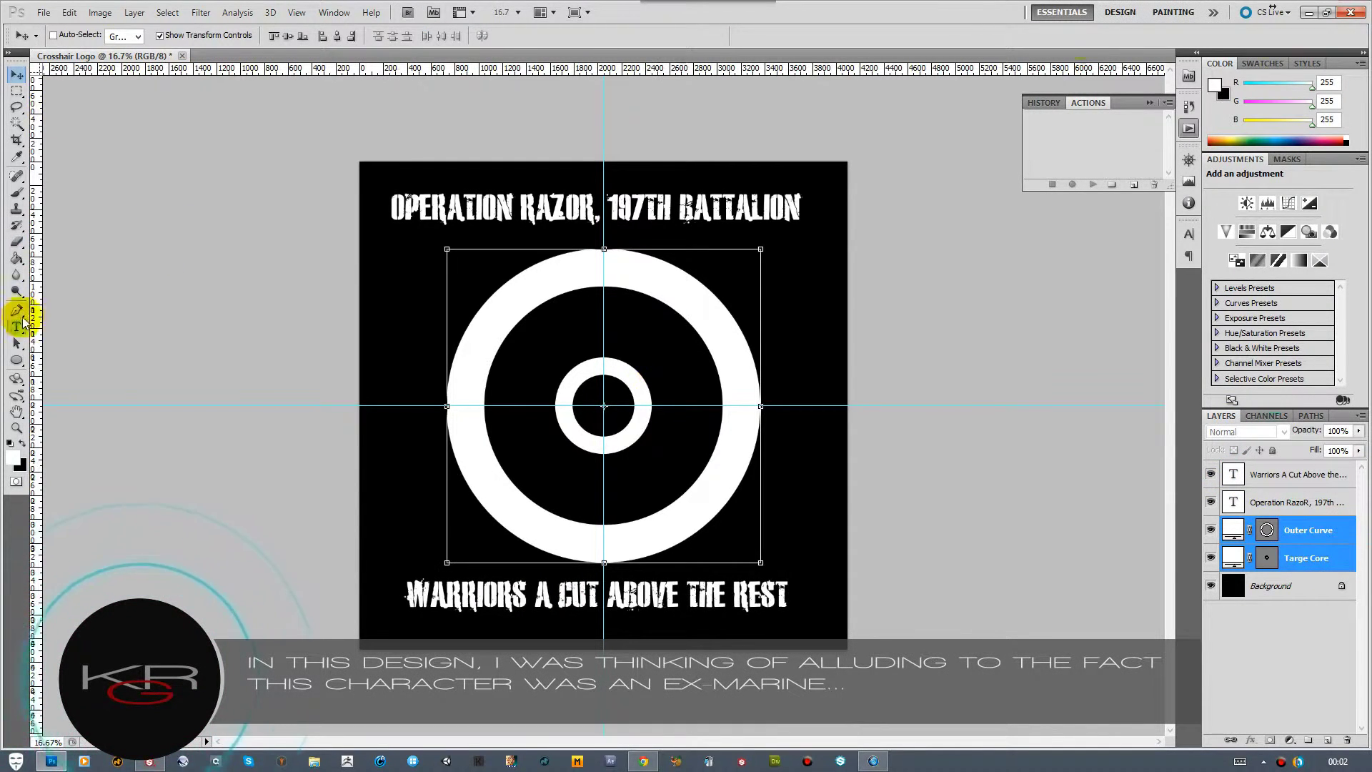
Scale the Outer Curve and Targe Core rings down together about their centre, leaving space to both text lines
{"action": "key", "text": "ctrl+t"}
{"action": "left_click", "coordinate": [265, 36]}
{"action": "left_click_drag", "start_coordinate": [275, 36], "coordinate": [250, 40]}
{"action": "left_click", "coordinate": [716, 35]}
{"action": "left_click", "coordinate": [1272, 629]}
Draw a narrow white vertical rectangle through the centre of the rings, extending beyond the outer ring at both ends
{"action": "right_click", "coordinate": [17, 360]}
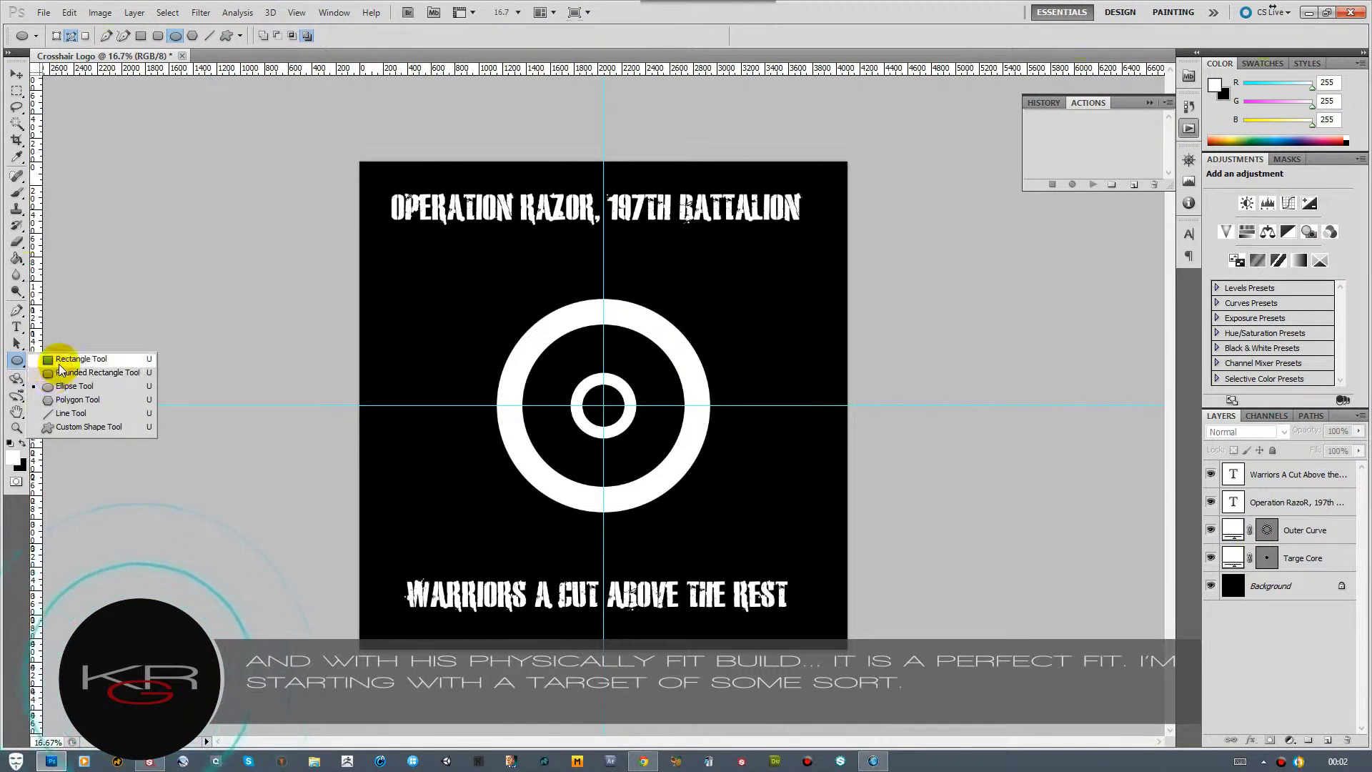
{"action": "left_click", "coordinate": [63, 360]}
{"action": "left_click_drag", "start_coordinate": [596, 264], "coordinate": [612, 563]}
Add a vertical guide inside the canvas's left edge and a horizontal guide at 512 px
{"action": "left_click", "coordinate": [297, 13]}
{"action": "left_click", "coordinate": [321, 324]}
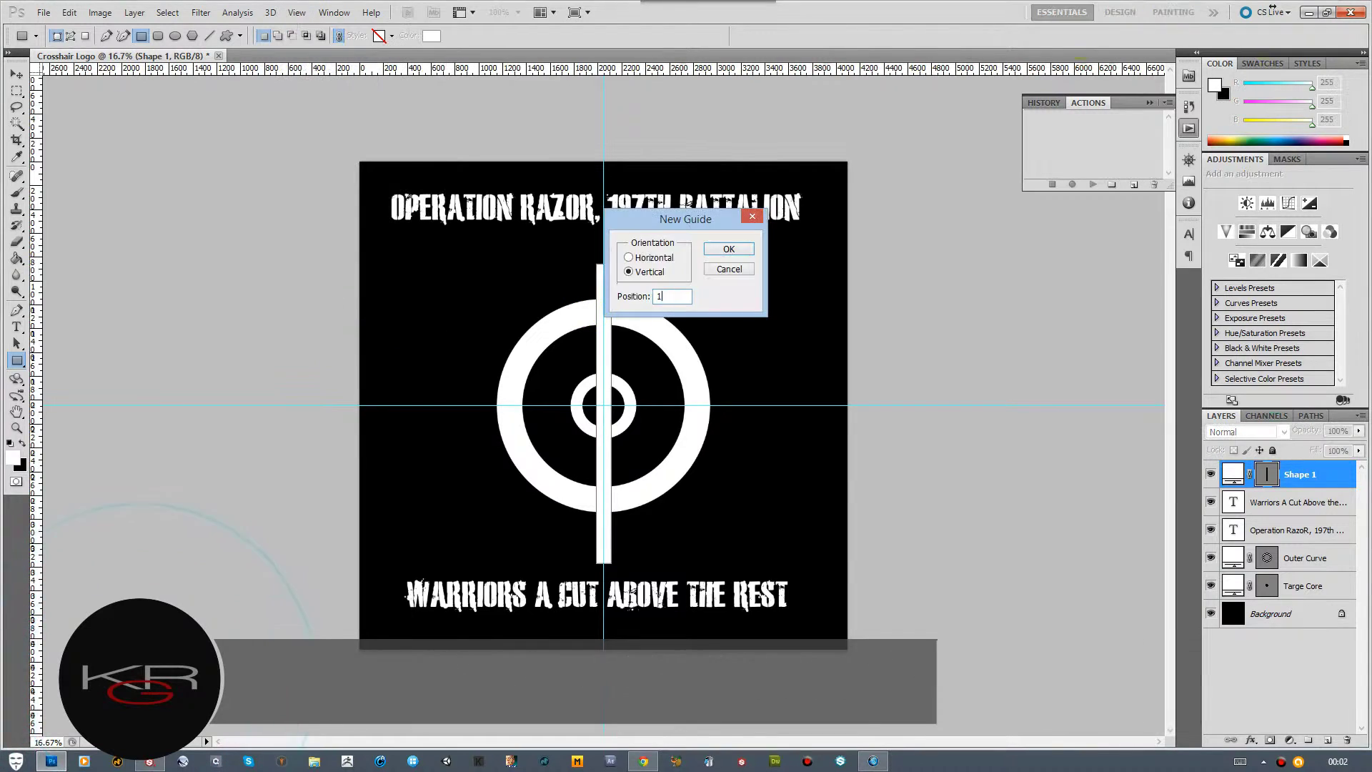
{"action": "left_click", "coordinate": [608, 294]}
{"action": "left_click", "coordinate": [729, 257]}
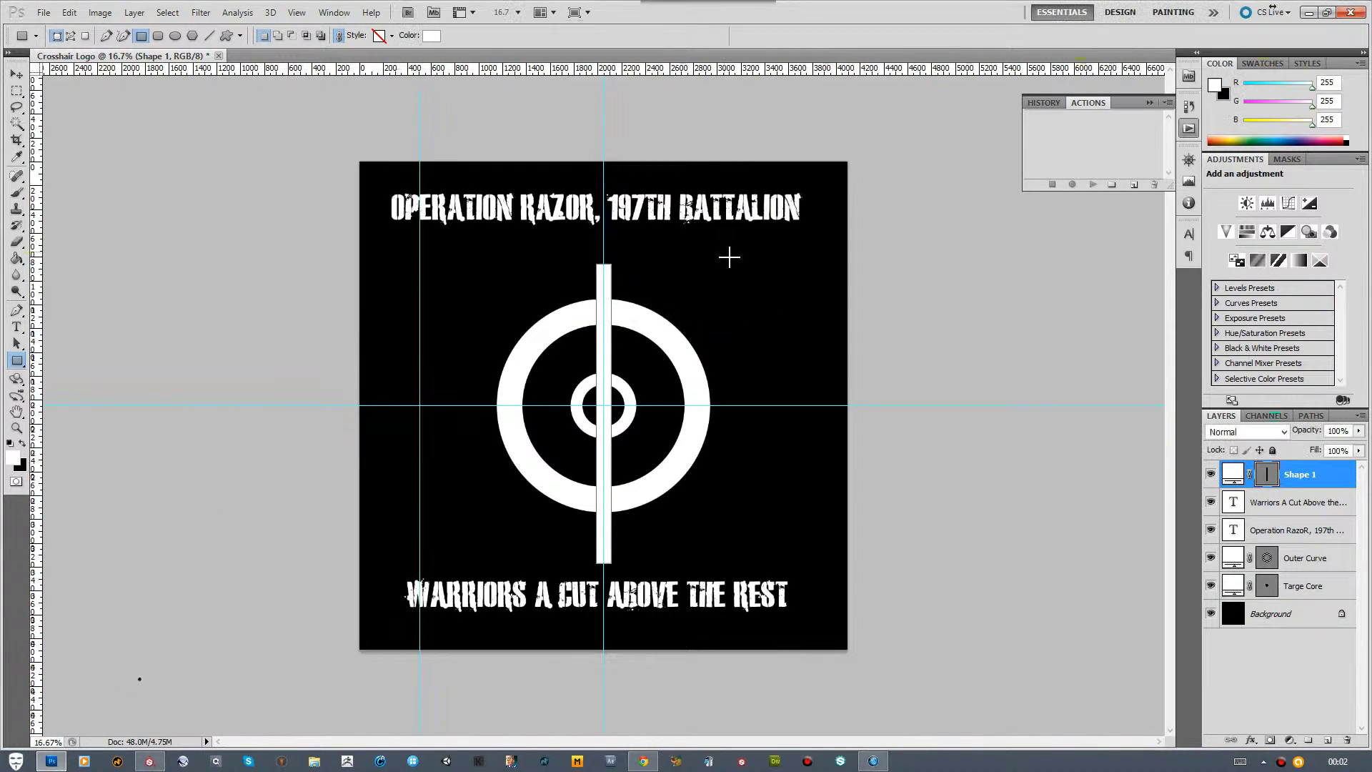
{"action": "left_click", "coordinate": [297, 12]}
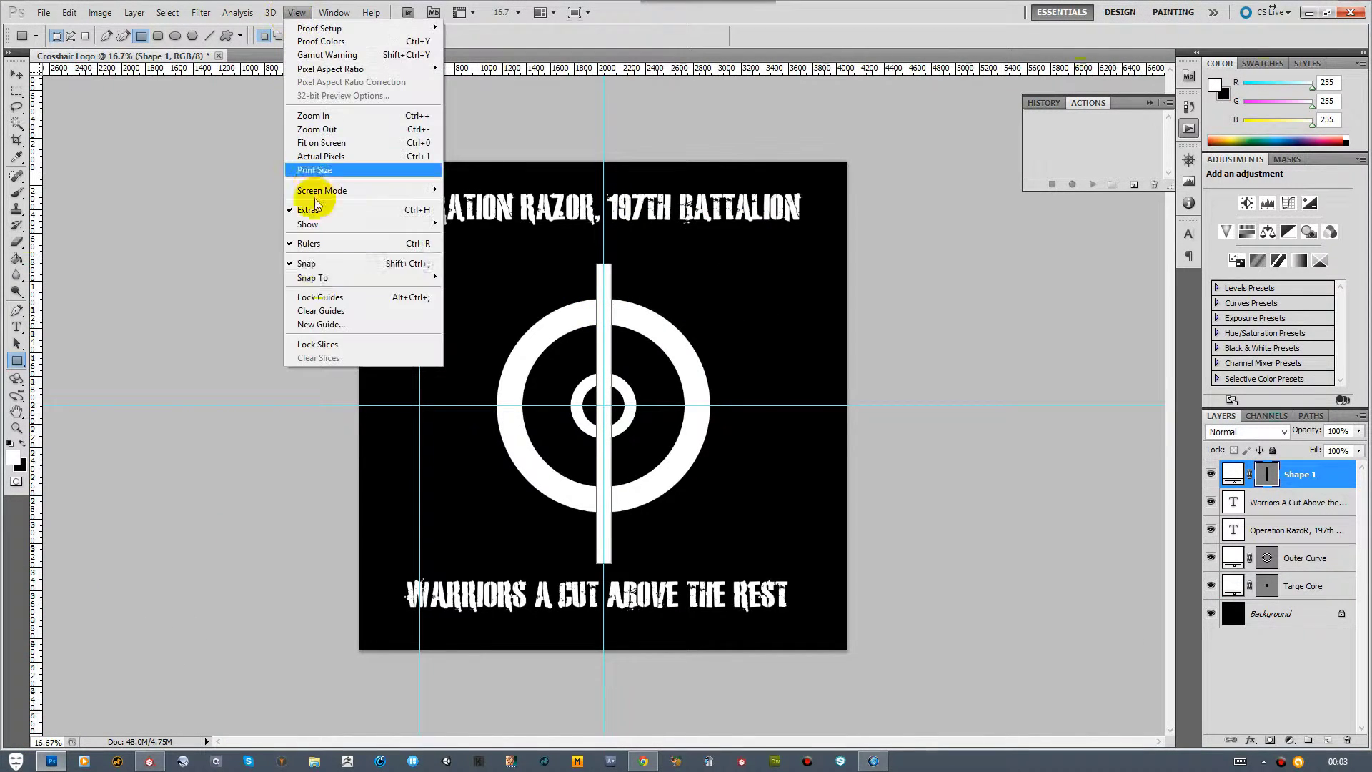
{"action": "left_click", "coordinate": [321, 323]}
{"action": "left_click", "coordinate": [629, 258]}
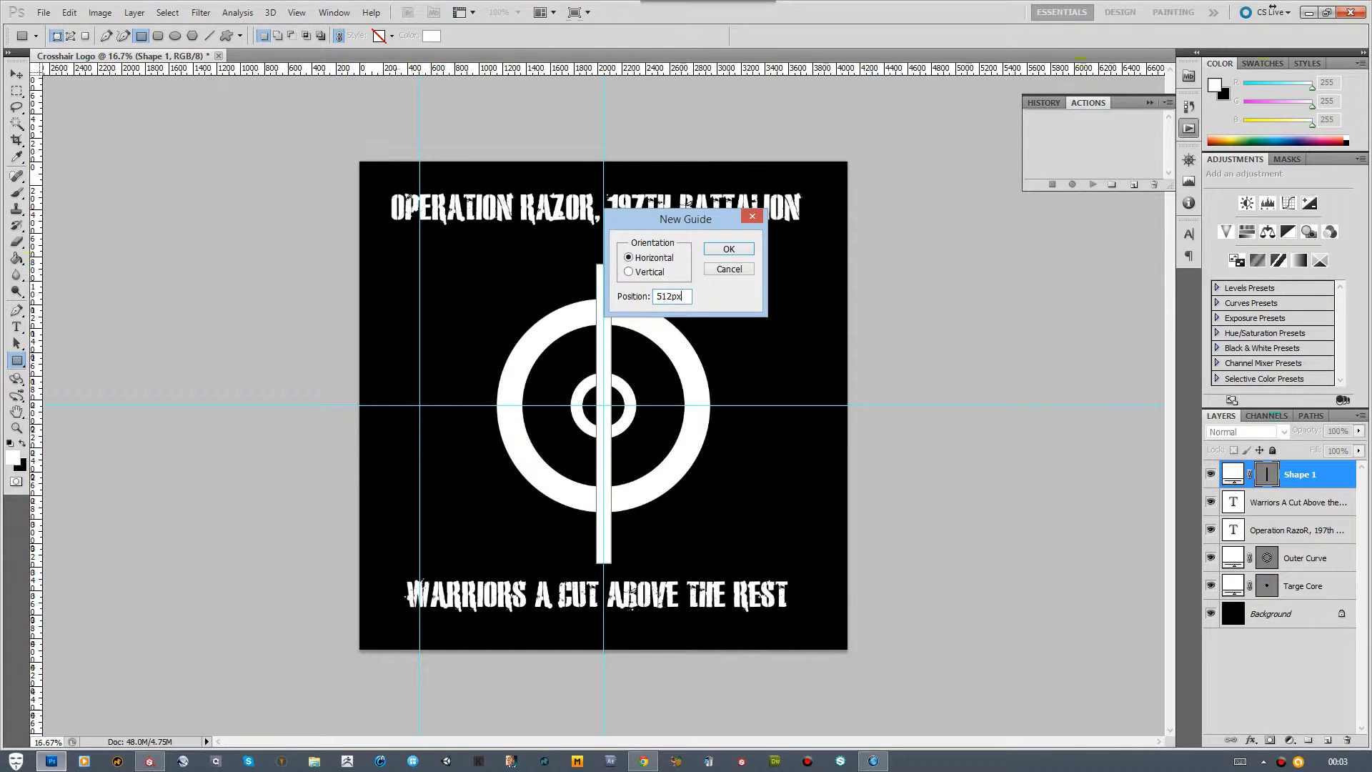
{"action": "left_click", "coordinate": [729, 249]}
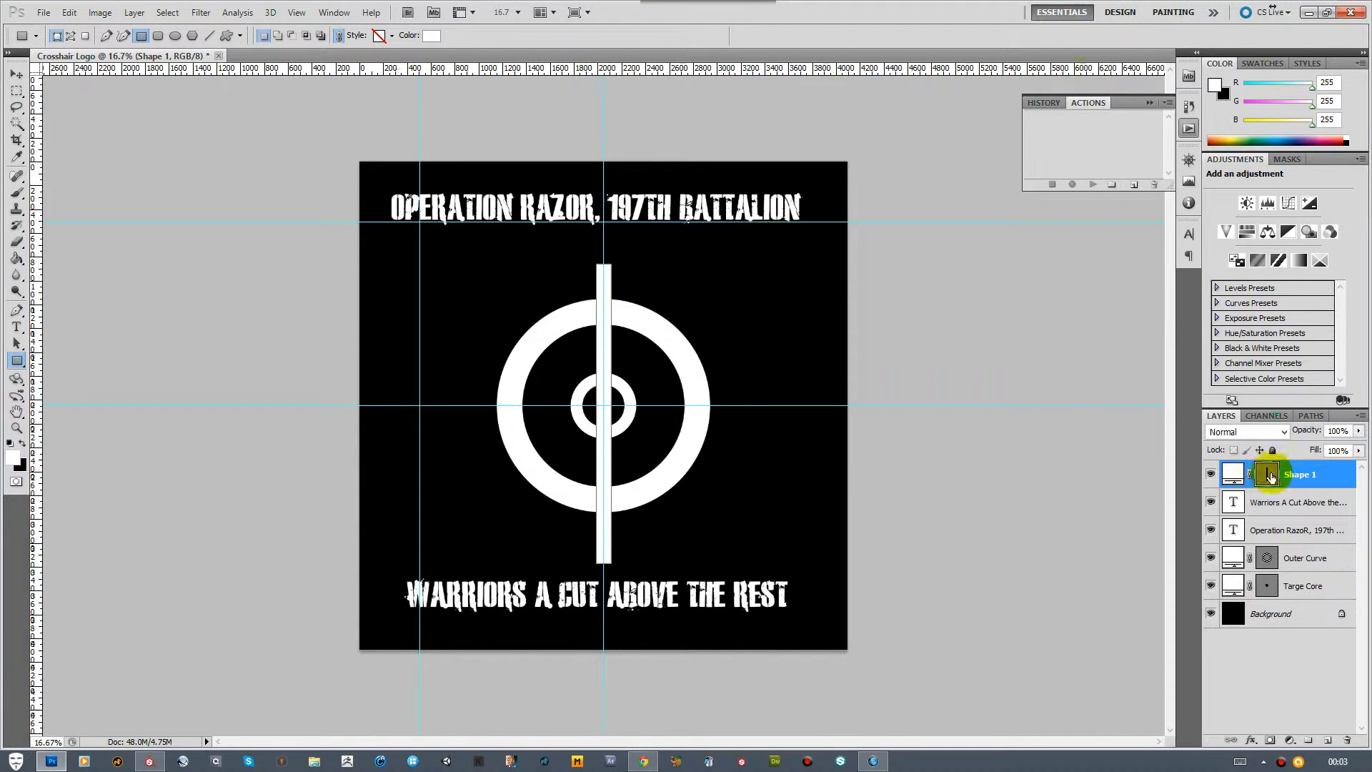
Centre the vertical bar vertically on the rings and give it a black stroke with Center position
{"action": "left_click", "coordinate": [16, 343]}
{"action": "left_click", "coordinate": [603, 564]}
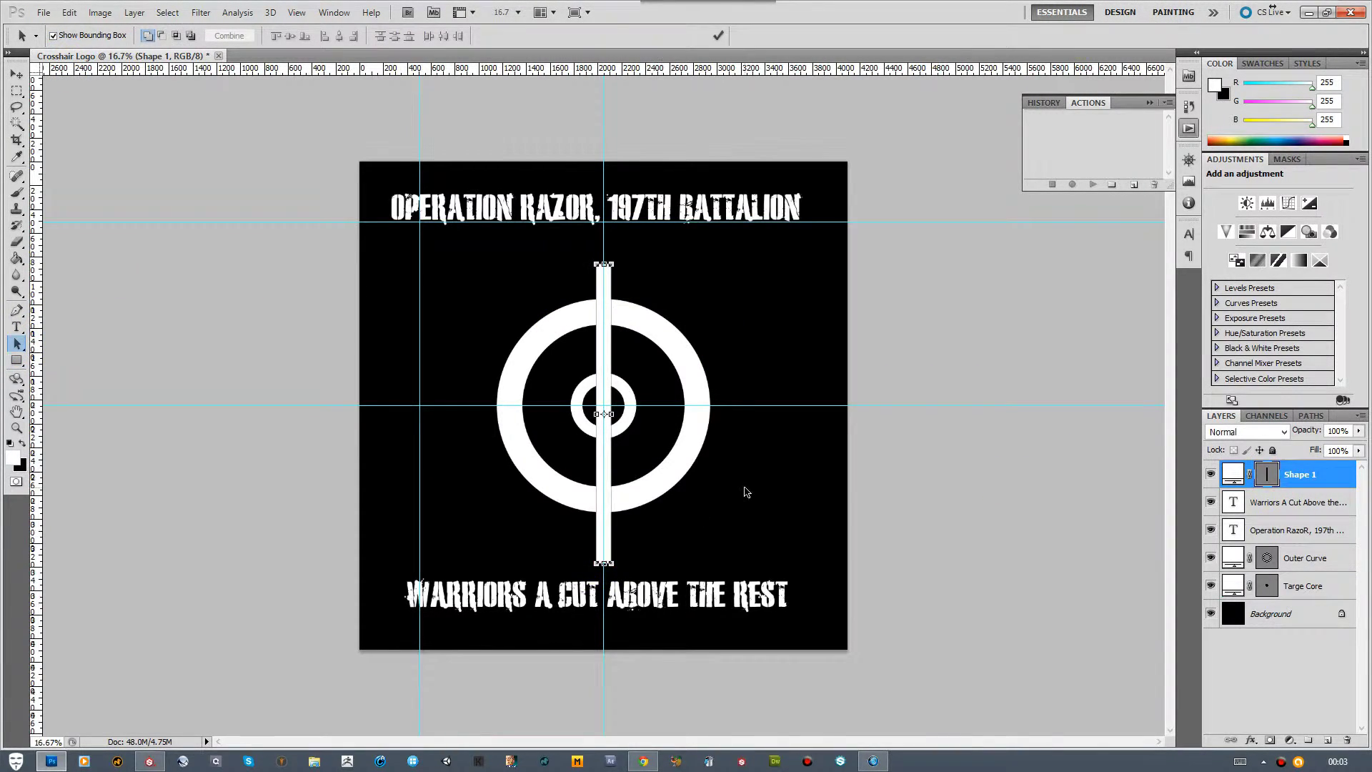
{"action": "right_click", "coordinate": [1298, 484]}
{"action": "left_click", "coordinate": [1251, 740]}
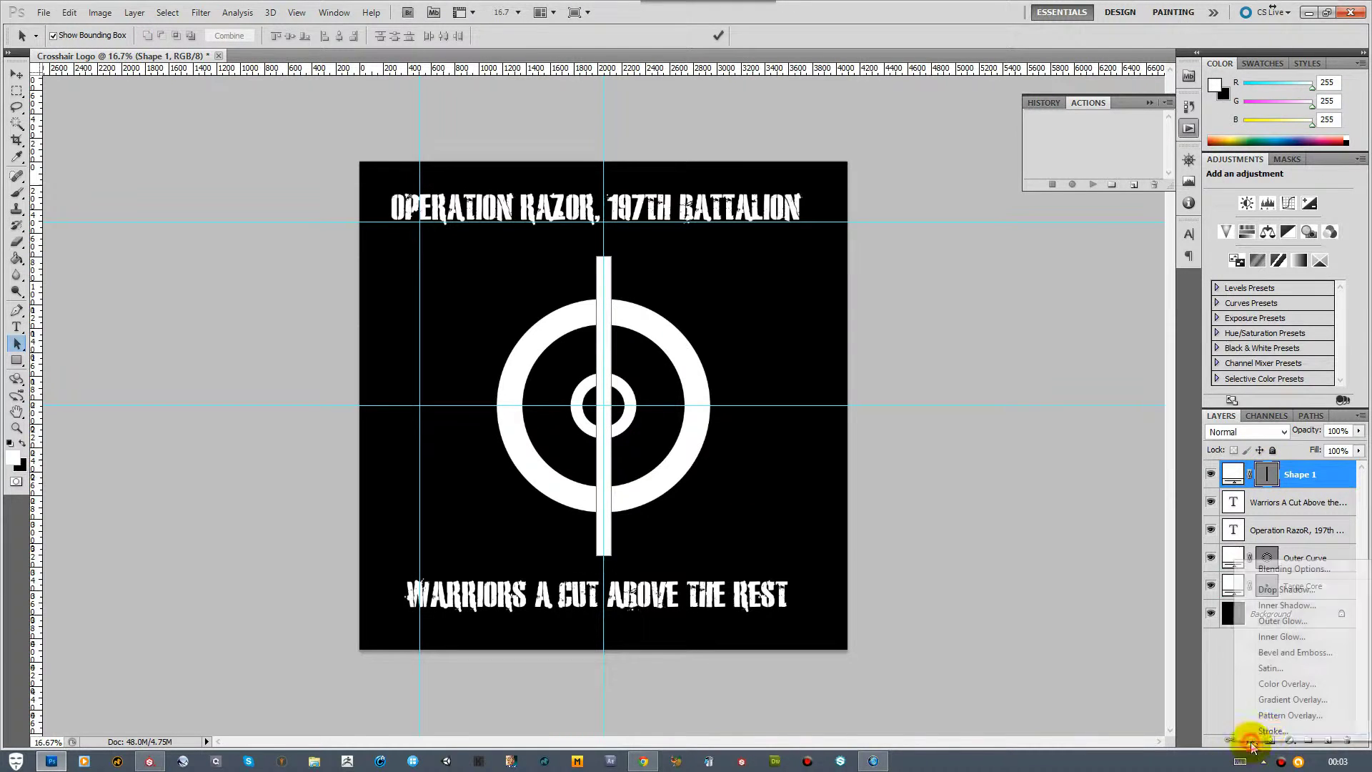
{"action": "left_click", "coordinate": [1265, 731]}
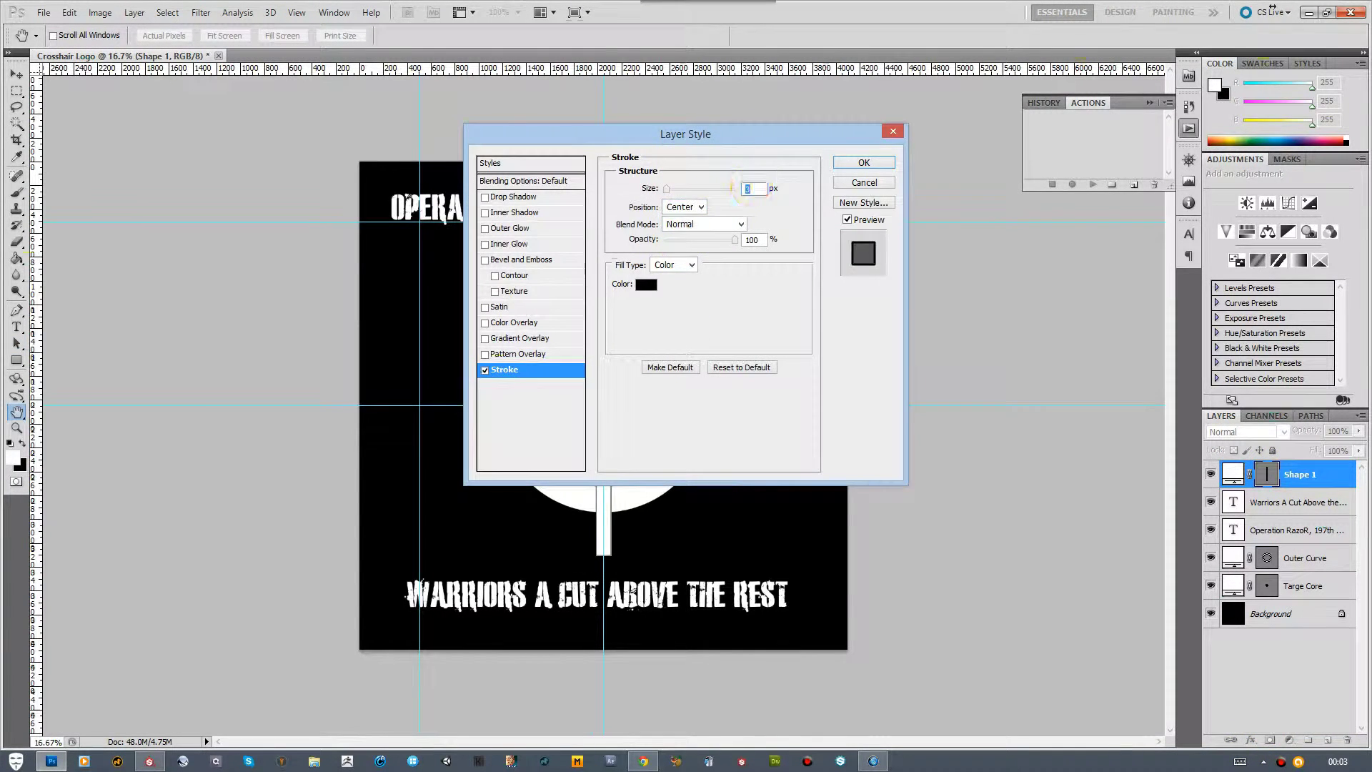
{"action": "key", "text": "Return"}
{"action": "left_click", "coordinate": [1227, 659]}
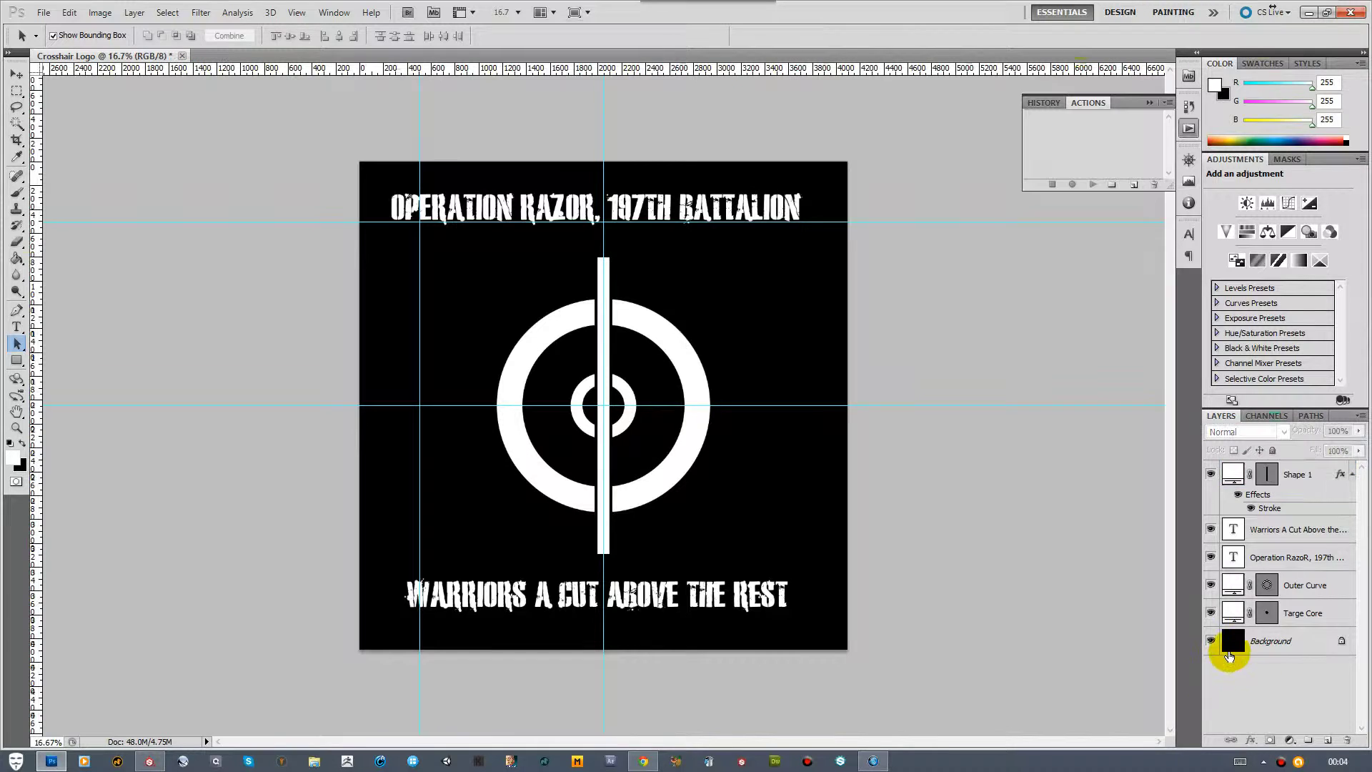
Duplicate the vertical bar layer and rotate the copy 90° about the centre to form a horizontal bar
{"action": "left_click_drag", "start_coordinate": [1299, 483], "coordinate": [1327, 744]}
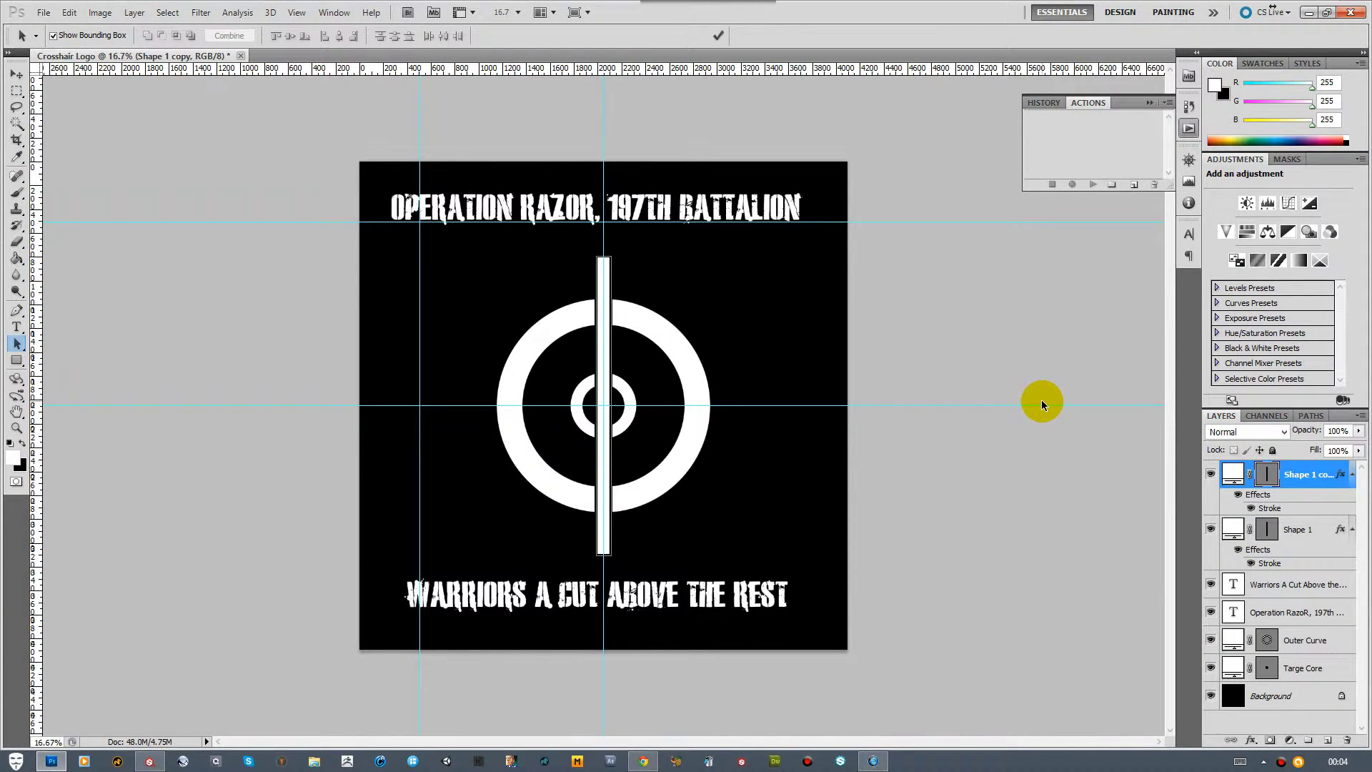
{"action": "left_click", "coordinate": [603, 407]}
{"action": "left_click", "coordinate": [69, 12]}
{"action": "mouse_move", "coordinate": [221, 285]}
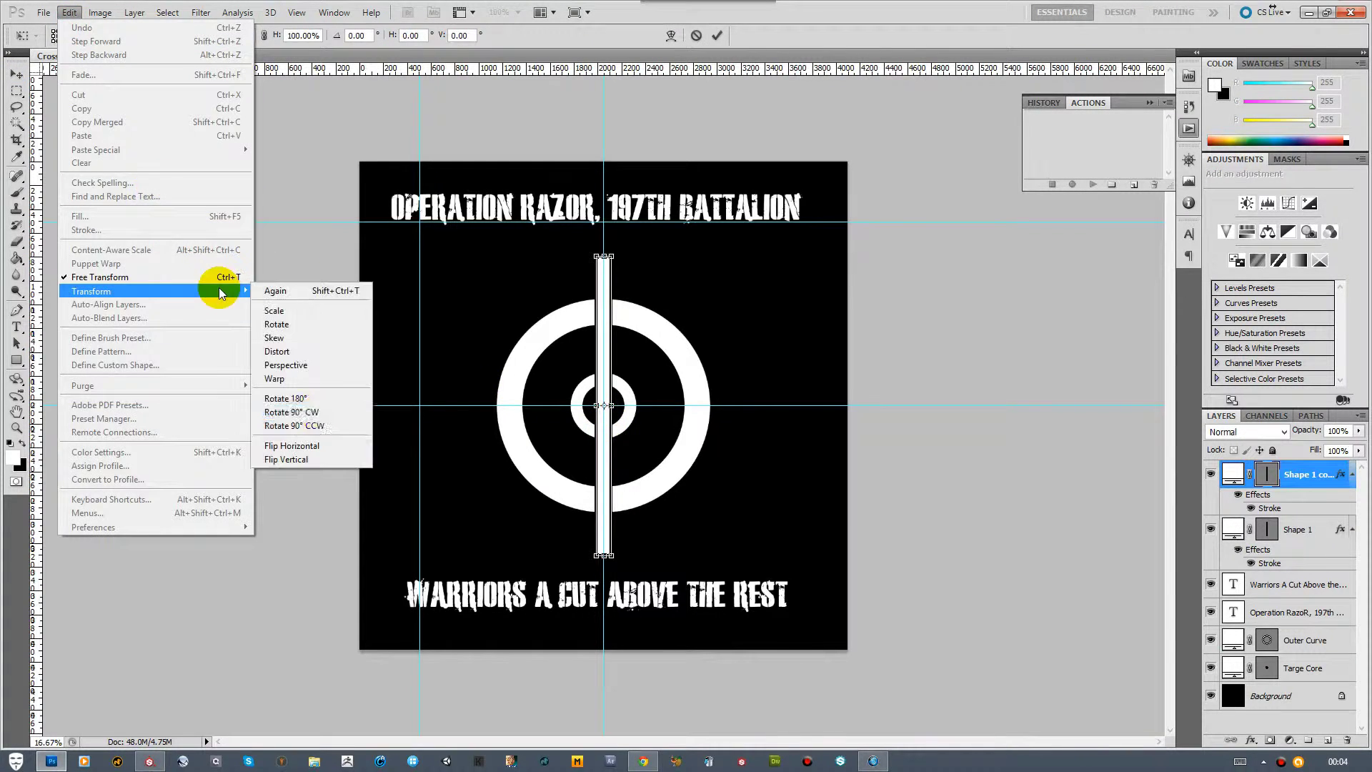
{"action": "left_click", "coordinate": [306, 426]}
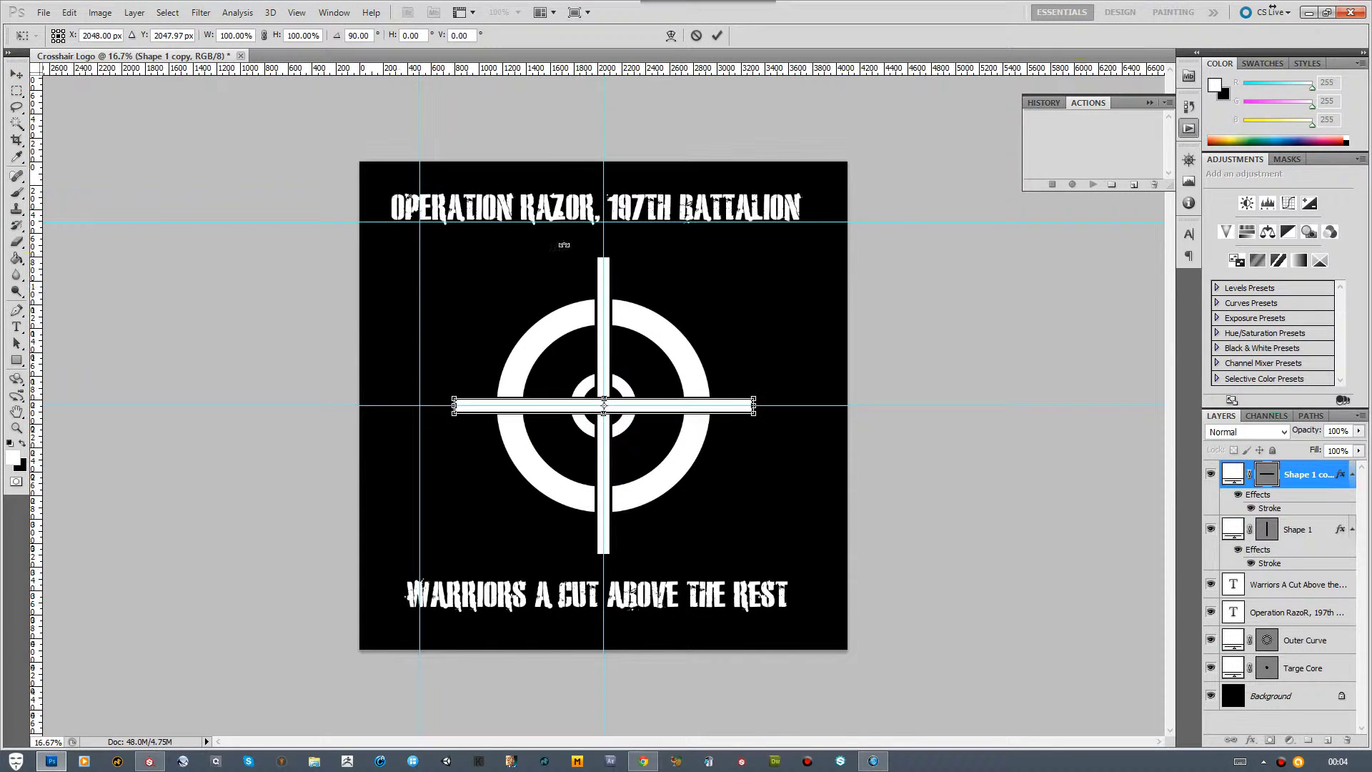
{"action": "left_click", "coordinate": [713, 35]}
{"action": "left_click", "coordinate": [1272, 613]}
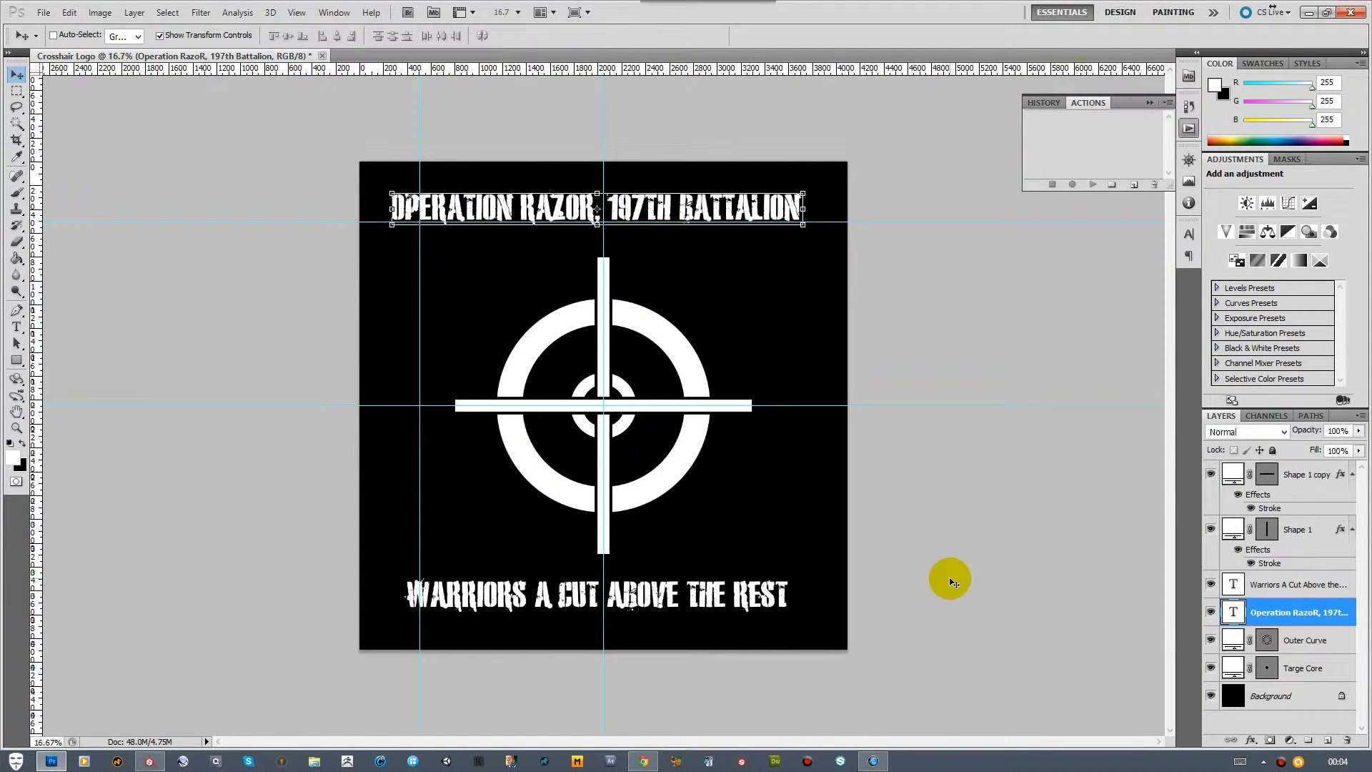
{"action": "left_click", "coordinate": [1286, 530]}
{"action": "key", "text": "ctrl+t"}
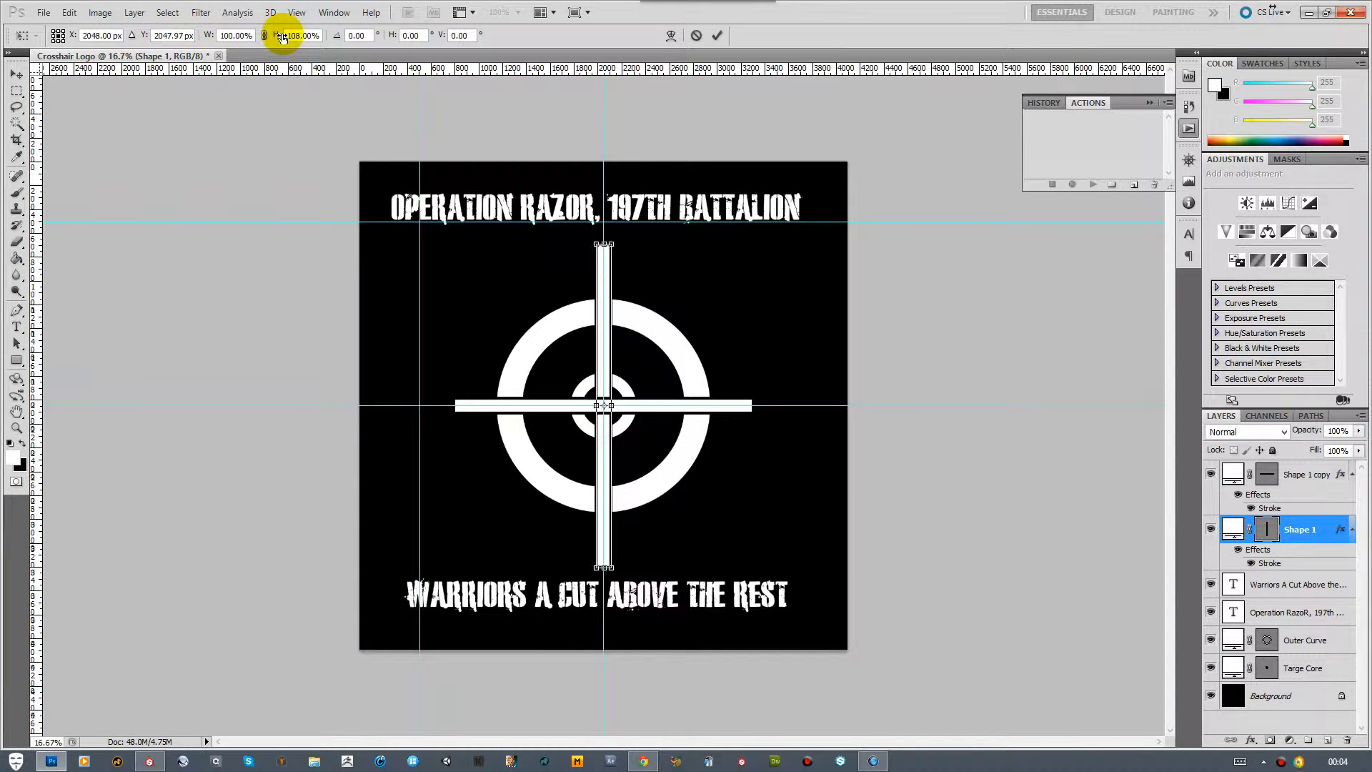
{"action": "left_click", "coordinate": [694, 35]}
Widen the vertical bar to 140% about its centre, keeping its height at 100%
{"action": "key", "text": "ctrl+t"}
{"action": "left_click_drag", "start_coordinate": [210, 35], "coordinate": [218, 32]}
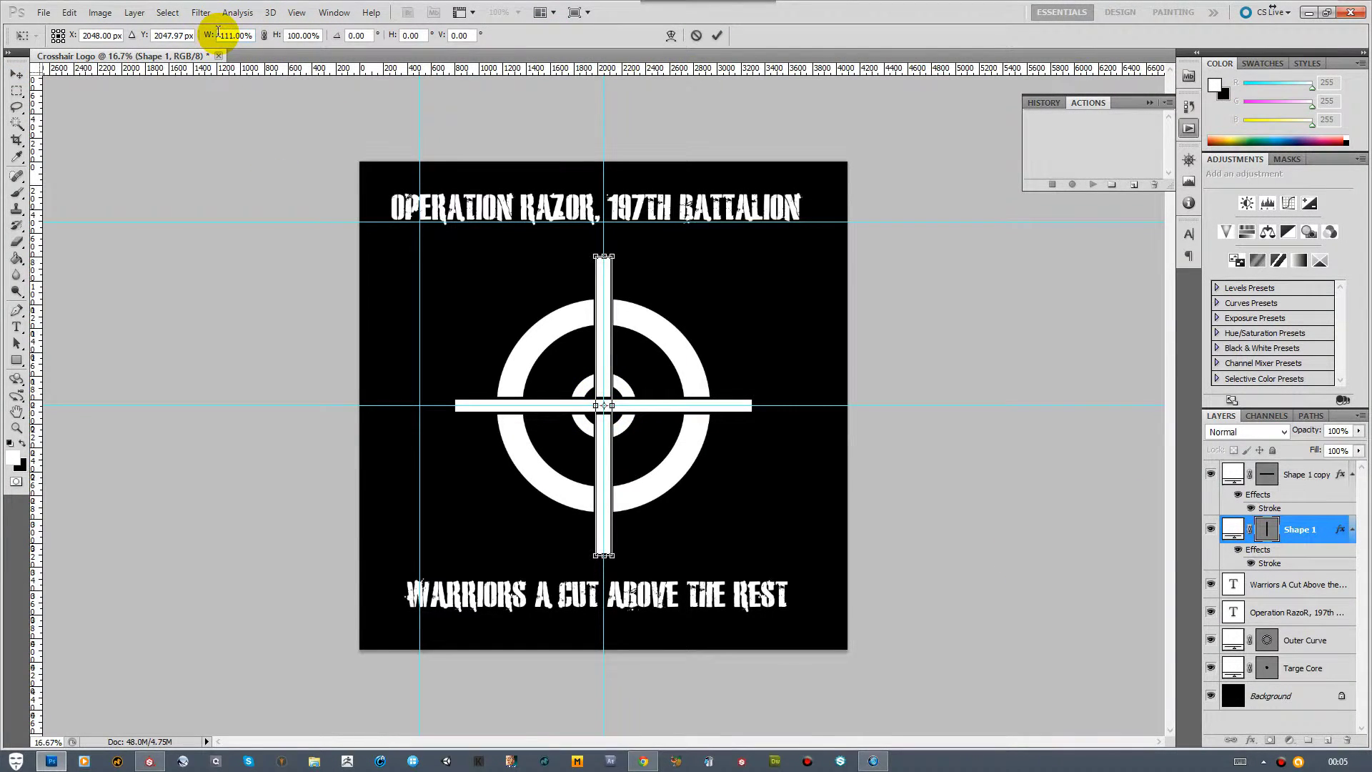
{"action": "left_click", "coordinate": [717, 34]}
{"action": "left_click_drag", "start_coordinate": [611, 406], "coordinate": [618, 406], "text": "alt"}
{"action": "type", "text": "125"}
{"action": "key", "text": "Tab"}
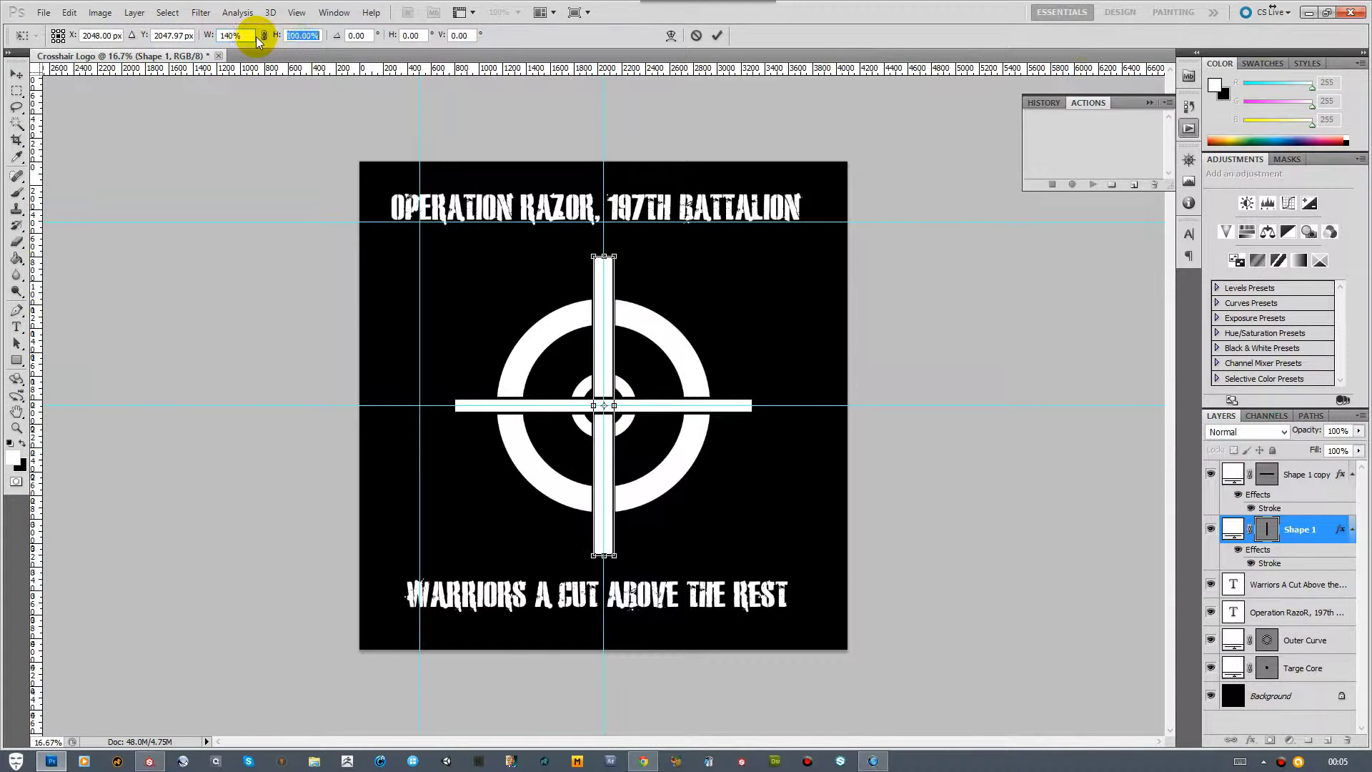
{"action": "left_click", "coordinate": [717, 34]}
Thicken the horizontal bar about its centre to match the vertical bar's thickness
{"action": "left_click", "coordinate": [1272, 477]}
{"action": "left_click_drag", "start_coordinate": [604, 398], "coordinate": [604, 393], "text": "alt"}
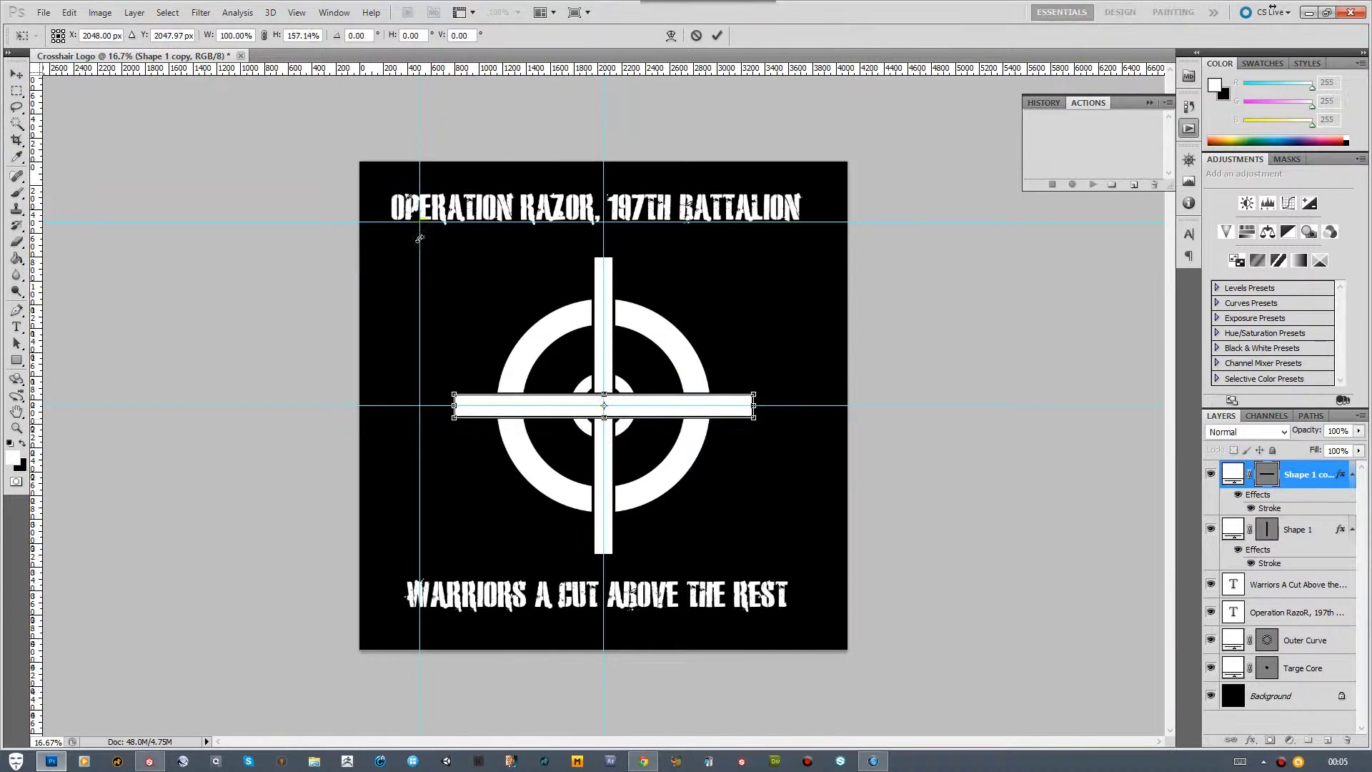
{"action": "type", "text": "125"}
{"action": "key", "text": "Tab"}
{"action": "left_click", "coordinate": [716, 38]}
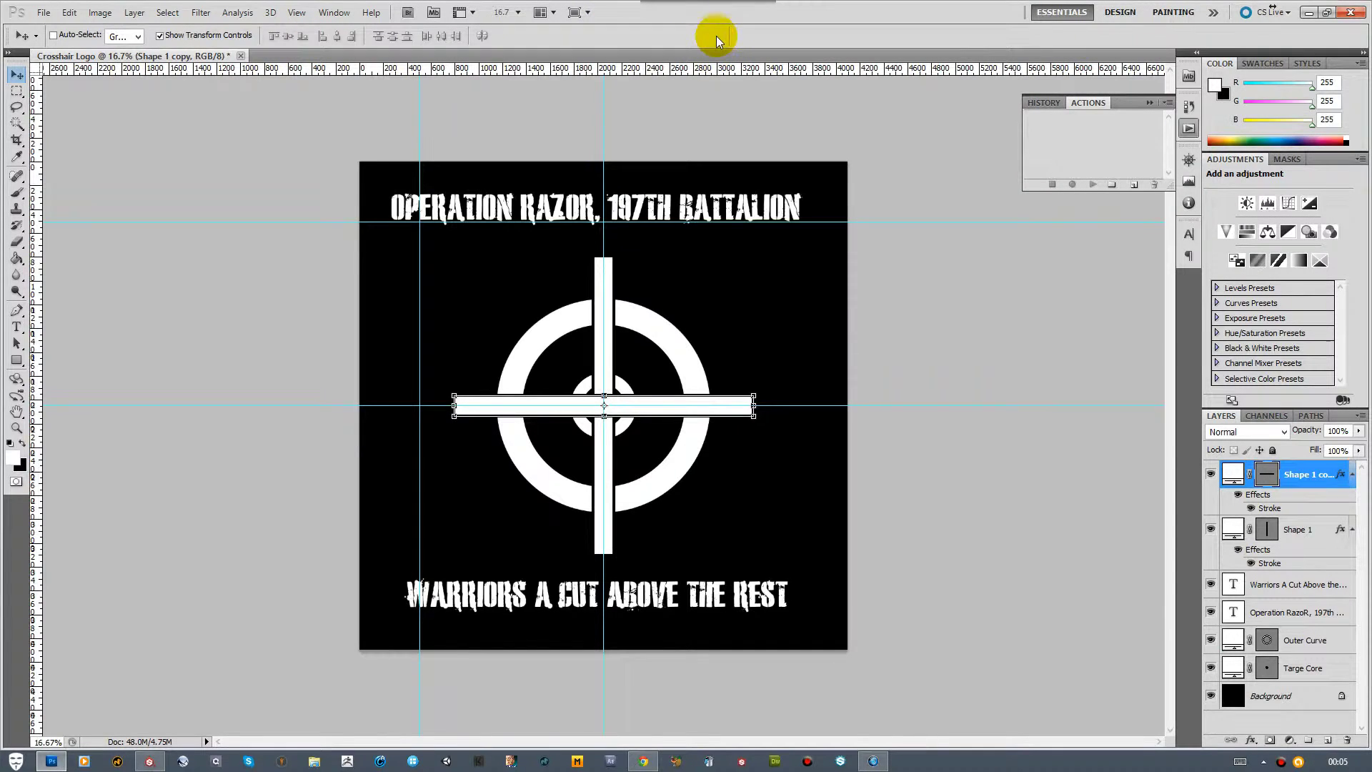
{"action": "left_click", "coordinate": [1267, 589]}
{"action": "key", "text": "ctrl+z"}
{"action": "left_click", "coordinate": [1263, 590]}
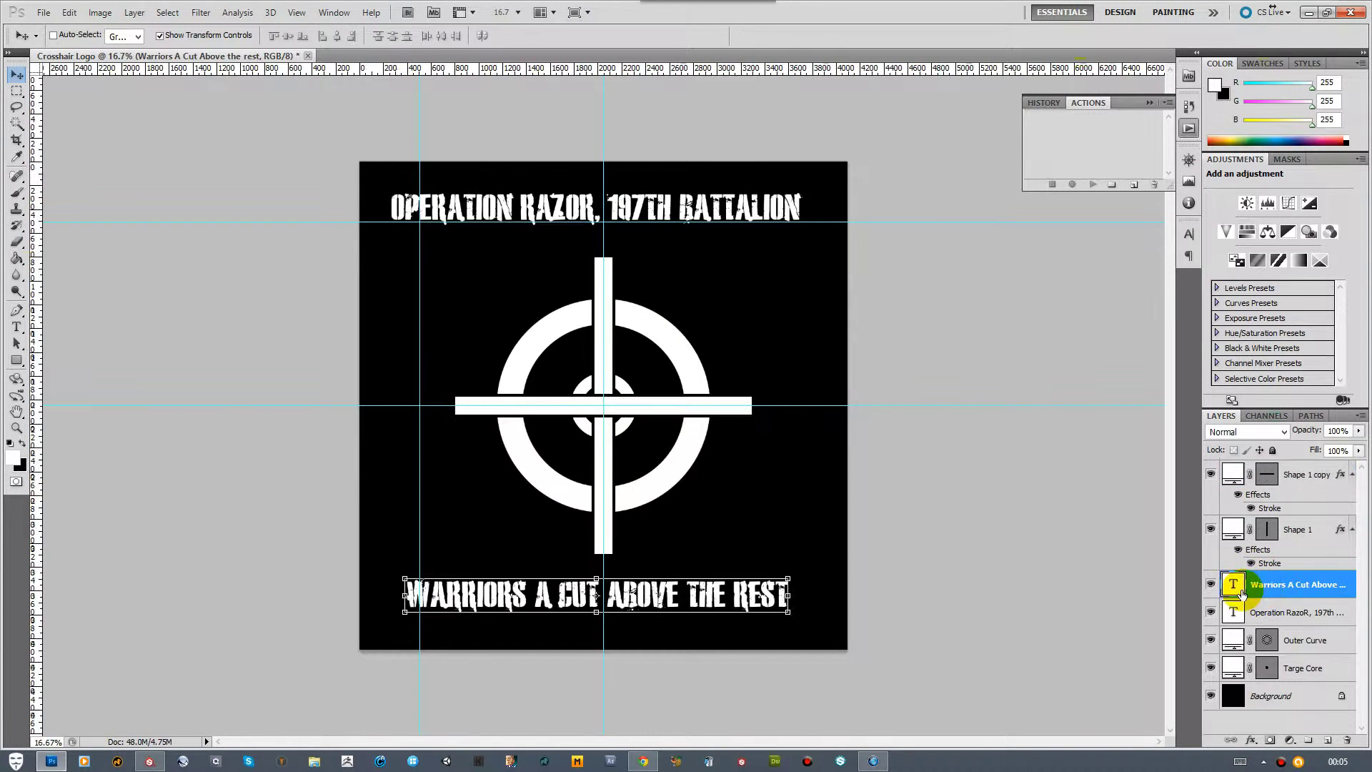
Move the Targe Core layer above the crossbars and add a black outside stroke at the default size
{"action": "left_click_drag", "start_coordinate": [1298, 665], "coordinate": [1267, 498]}
{"action": "left_click", "coordinate": [1251, 740]}
{"action": "left_click", "coordinate": [1262, 731]}
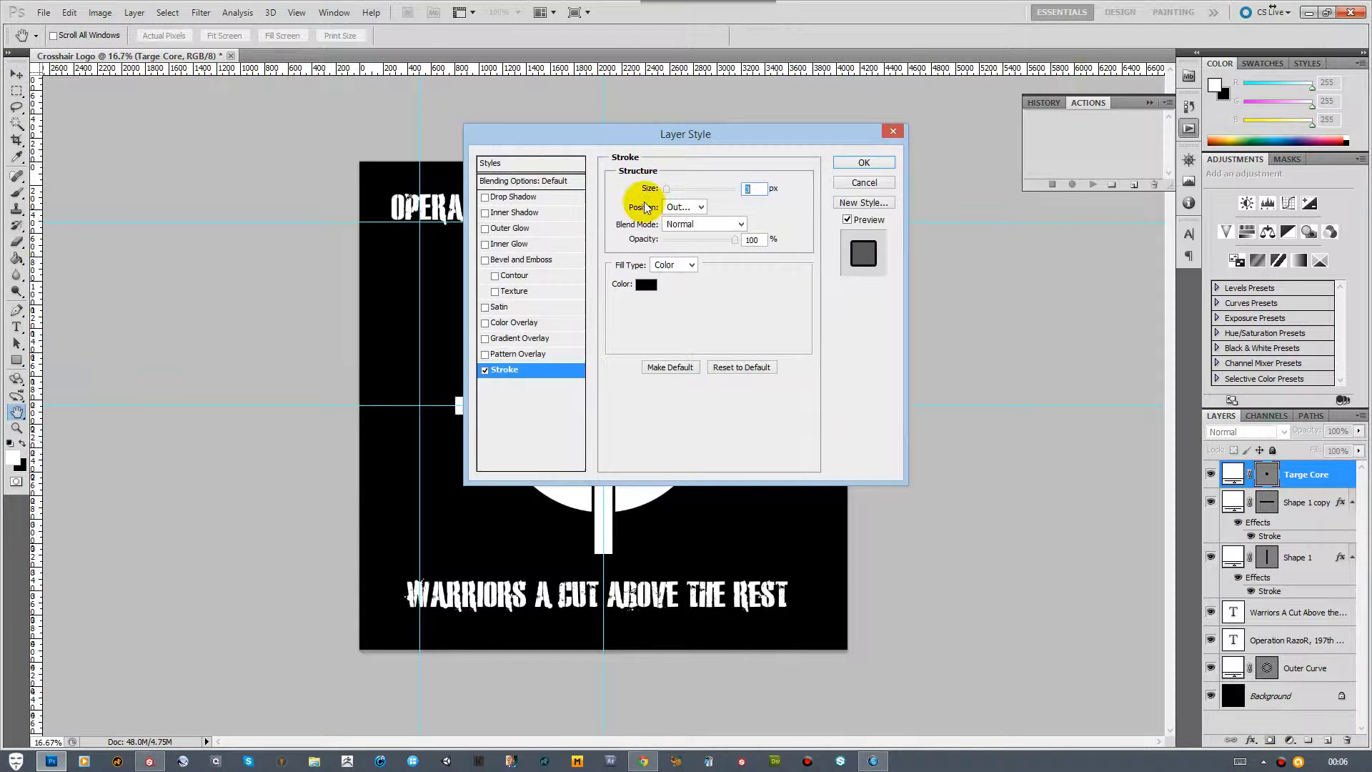
{"action": "left_click", "coordinate": [858, 165]}
{"action": "double_click", "coordinate": [1264, 507]}
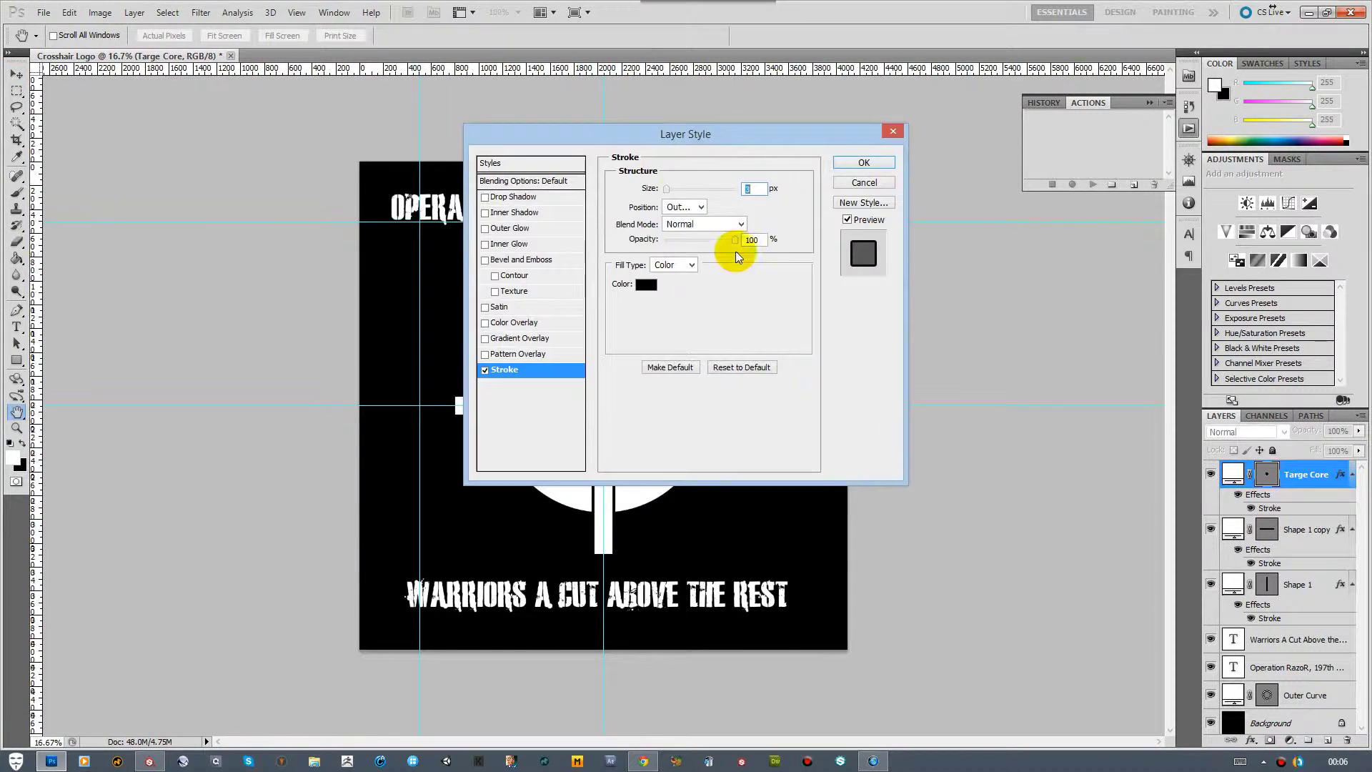
{"action": "left_click", "coordinate": [676, 189]}
{"action": "left_click_drag", "start_coordinate": [729, 137], "coordinate": [1003, 140]}
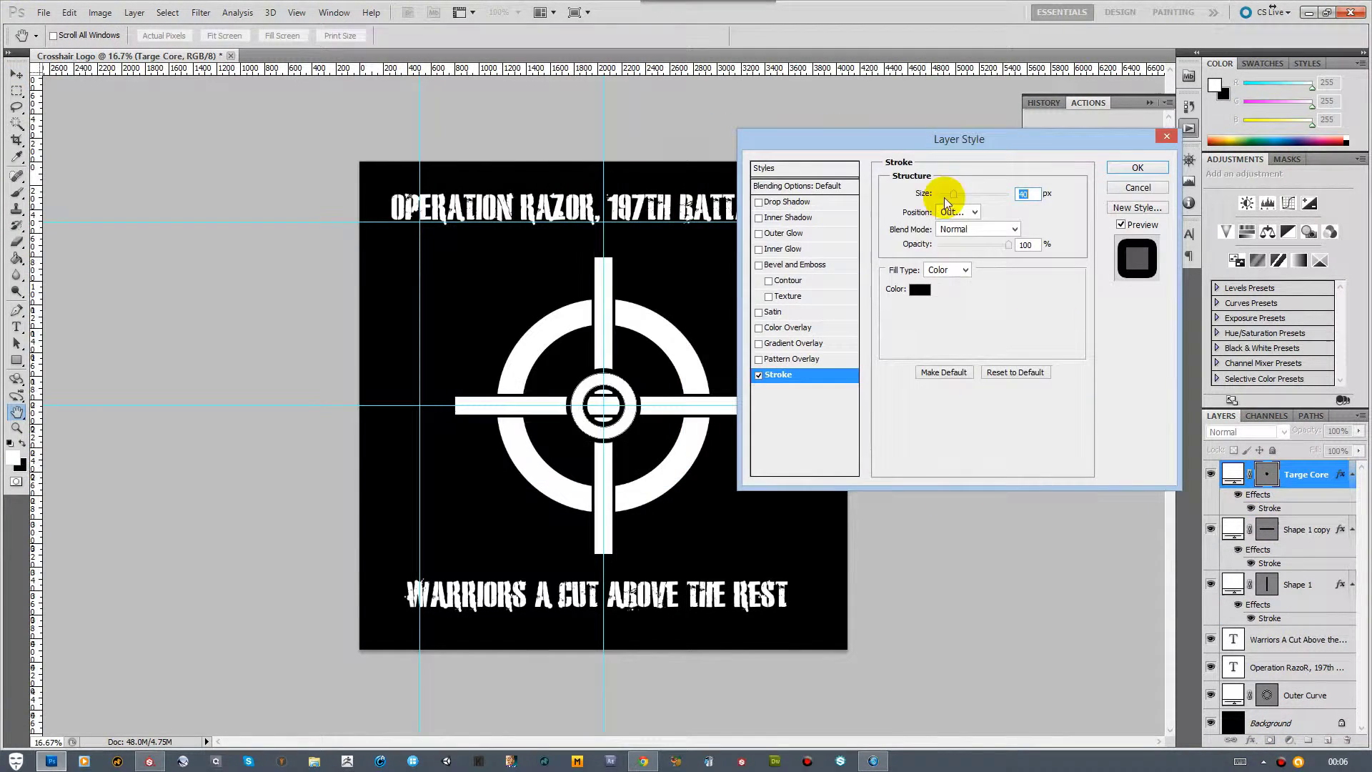
{"action": "left_click", "coordinate": [1124, 185]}
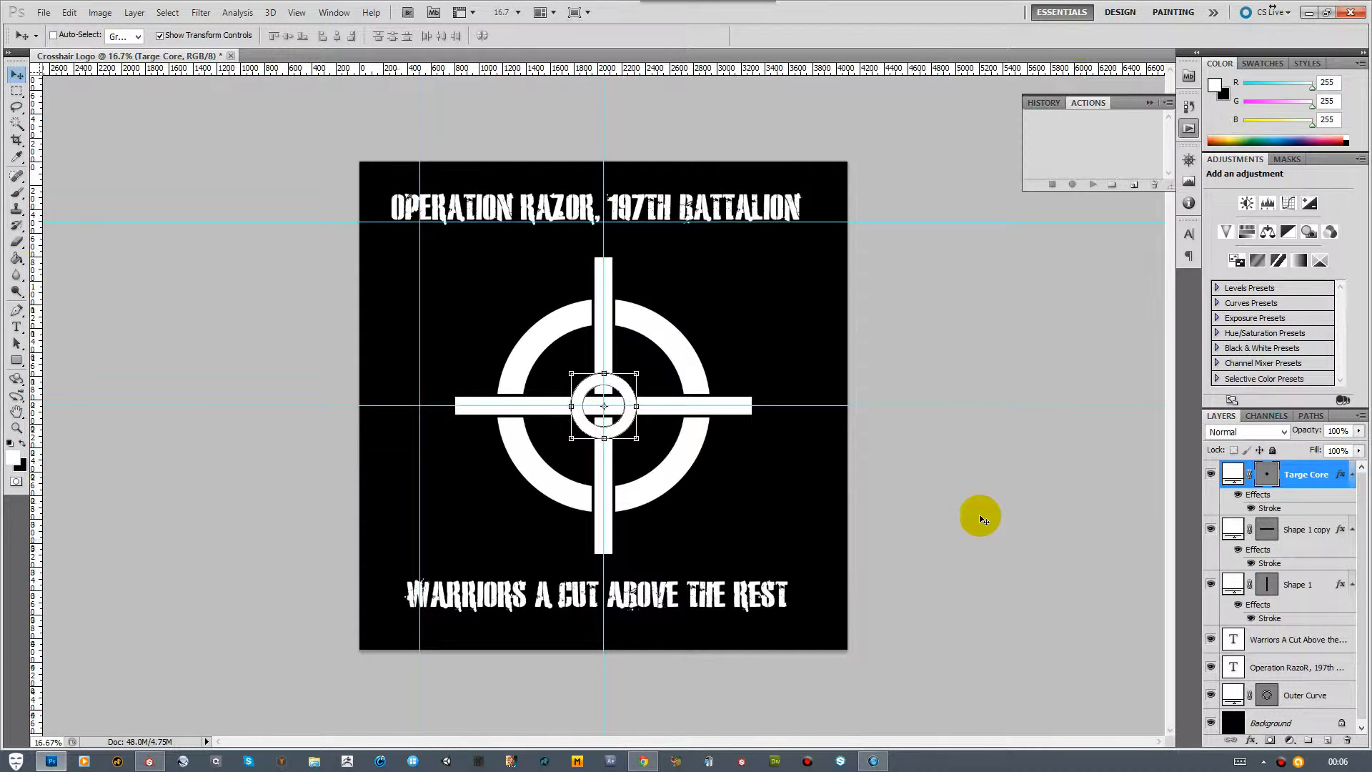
Shorten the horizontal bar to 36.75% of its width, leaving only the part right of the inner ring
{"action": "left_click", "coordinate": [1266, 529]}
{"action": "left_click_drag", "start_coordinate": [457, 406], "coordinate": [614, 405]}
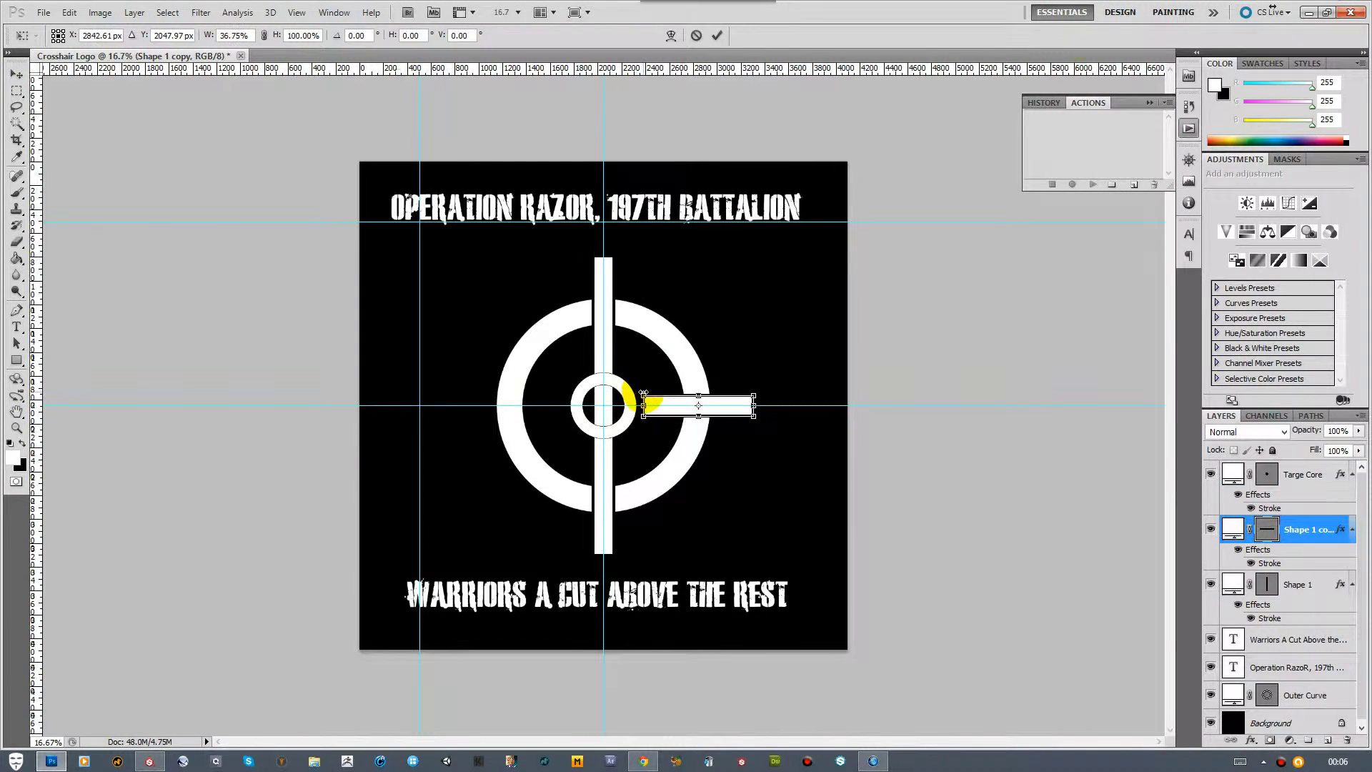
{"action": "key", "text": "Return"}
Try shortening the vertical bar to 36.51% of its height, cancel that, and delete its Shape 1 layer
{"action": "left_click", "coordinate": [1264, 583]}
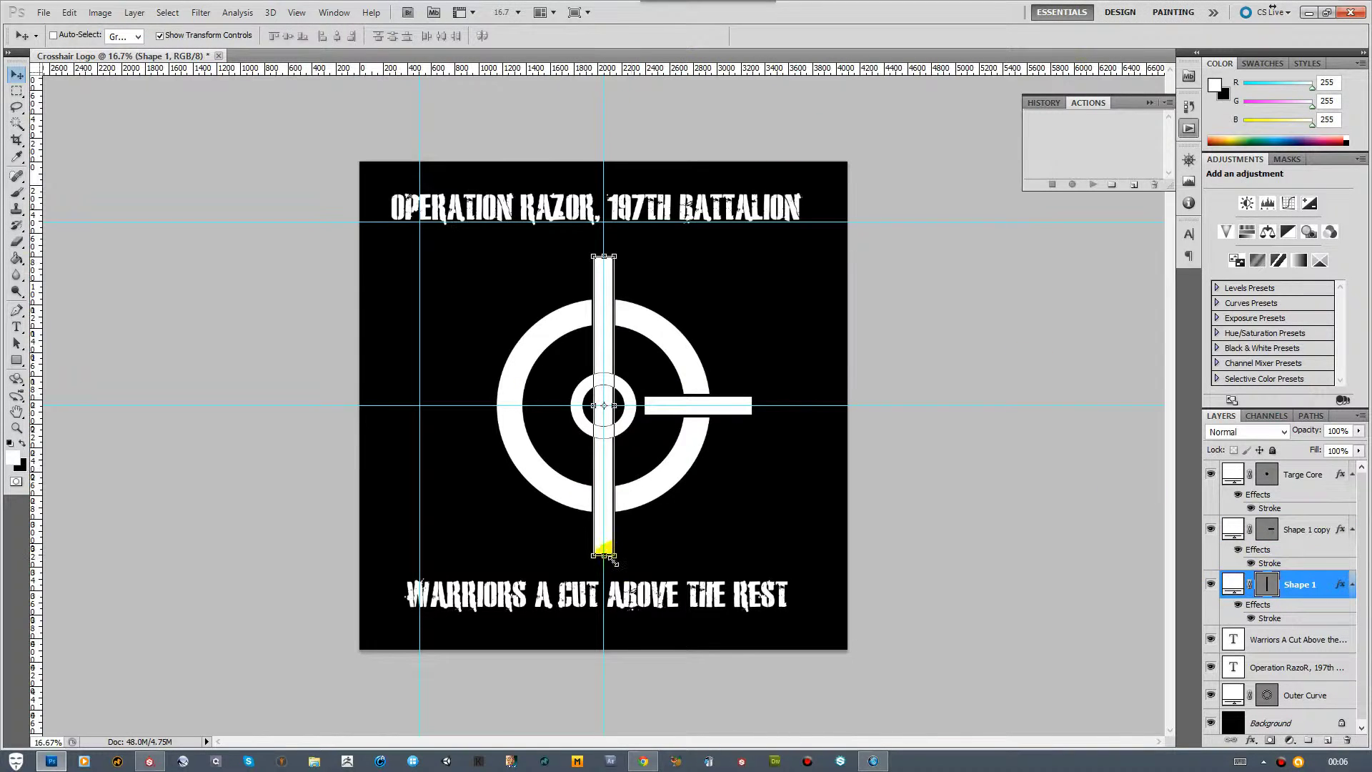
{"action": "left_click_drag", "start_coordinate": [606, 556], "coordinate": [592, 370]}
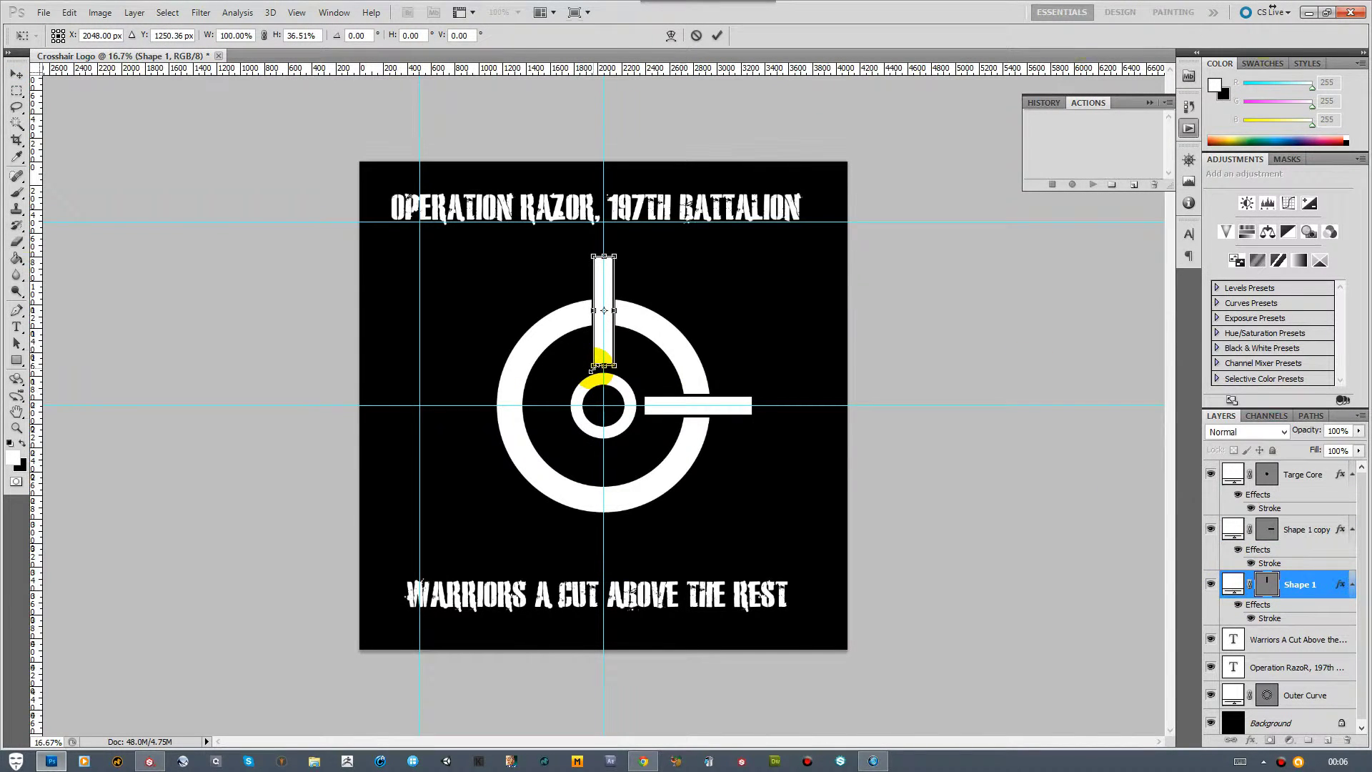
{"action": "left_click", "coordinate": [696, 39]}
{"action": "left_click_drag", "start_coordinate": [1302, 584], "coordinate": [1347, 740]}
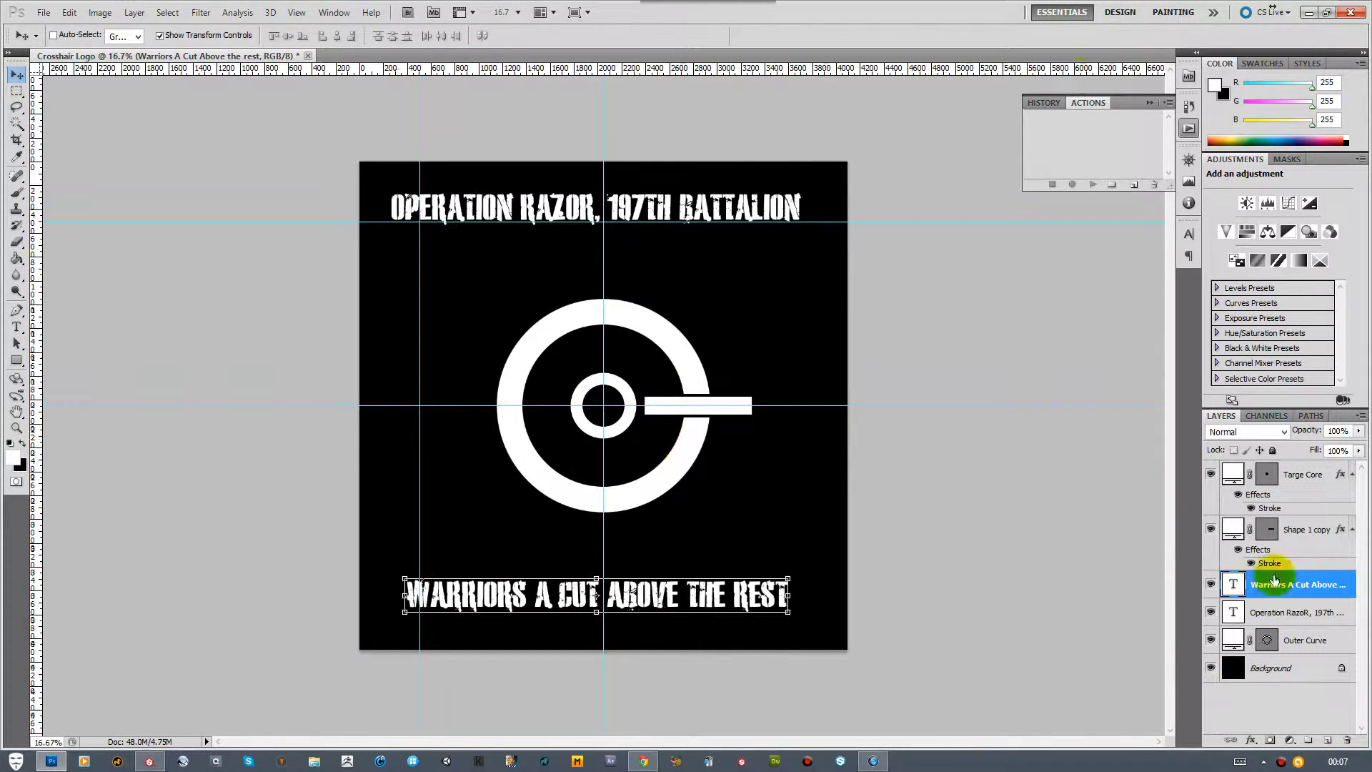
Duplicate the right horizontal bar and rotate the copy 90° about the rings' centre to form the lower bar
{"action": "left_click_drag", "start_coordinate": [1279, 530], "coordinate": [1327, 740]}
{"action": "key", "text": "ctrl+t"}
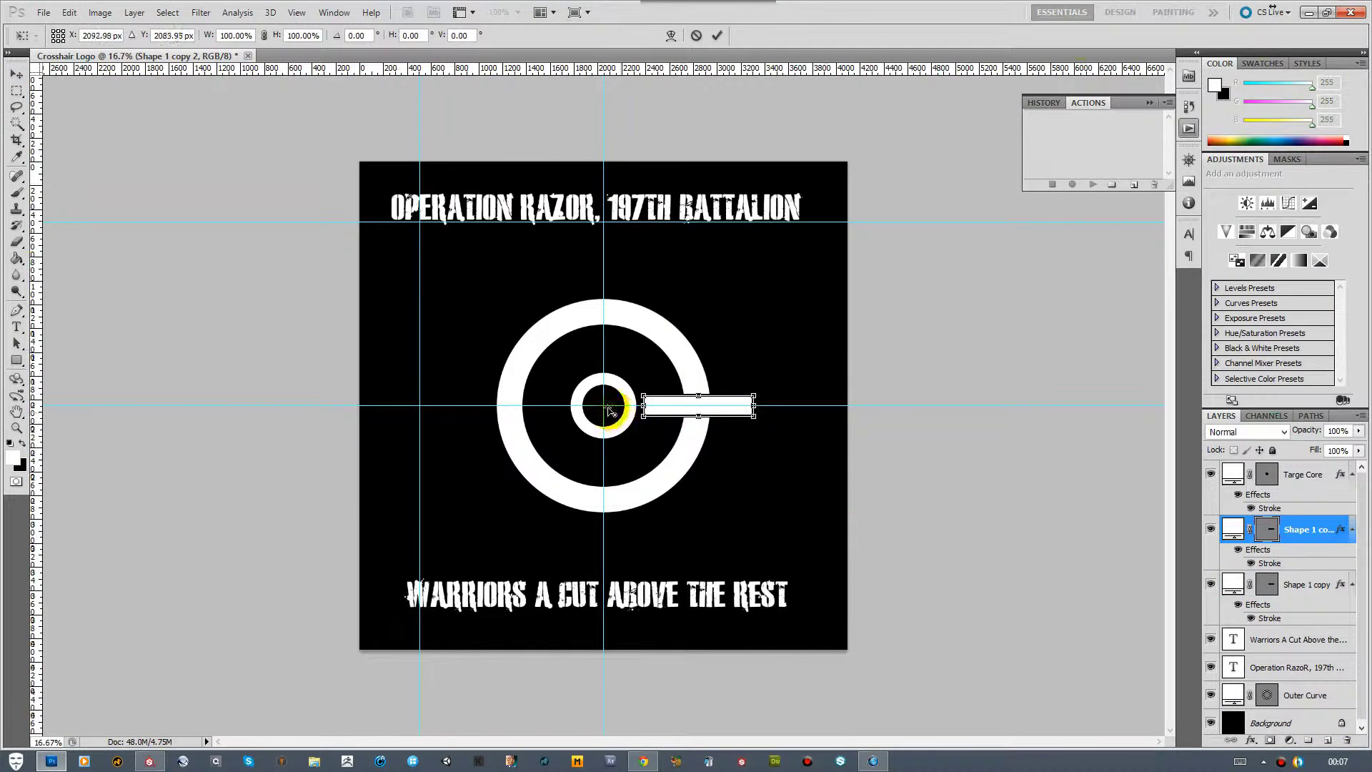
{"action": "type", "text": "90"}
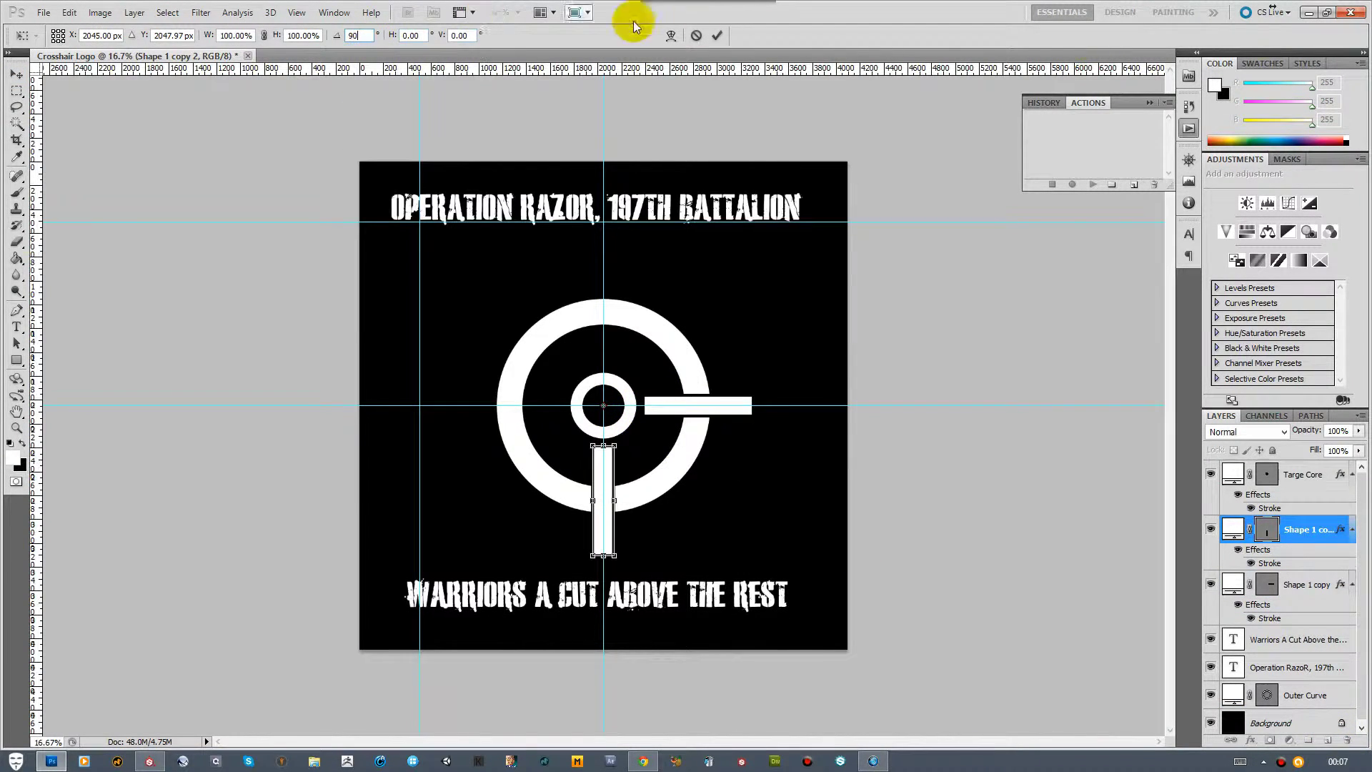
{"action": "left_click", "coordinate": [717, 35]}
Duplicate the lower bar and rotate the copy 90° about the rings' centre to form the left bar
{"action": "left_click_drag", "start_coordinate": [1268, 528], "coordinate": [1327, 741]}
{"action": "key", "text": "ctrl+t"}
{"action": "left_click_drag", "start_coordinate": [603, 500], "coordinate": [608, 412]}
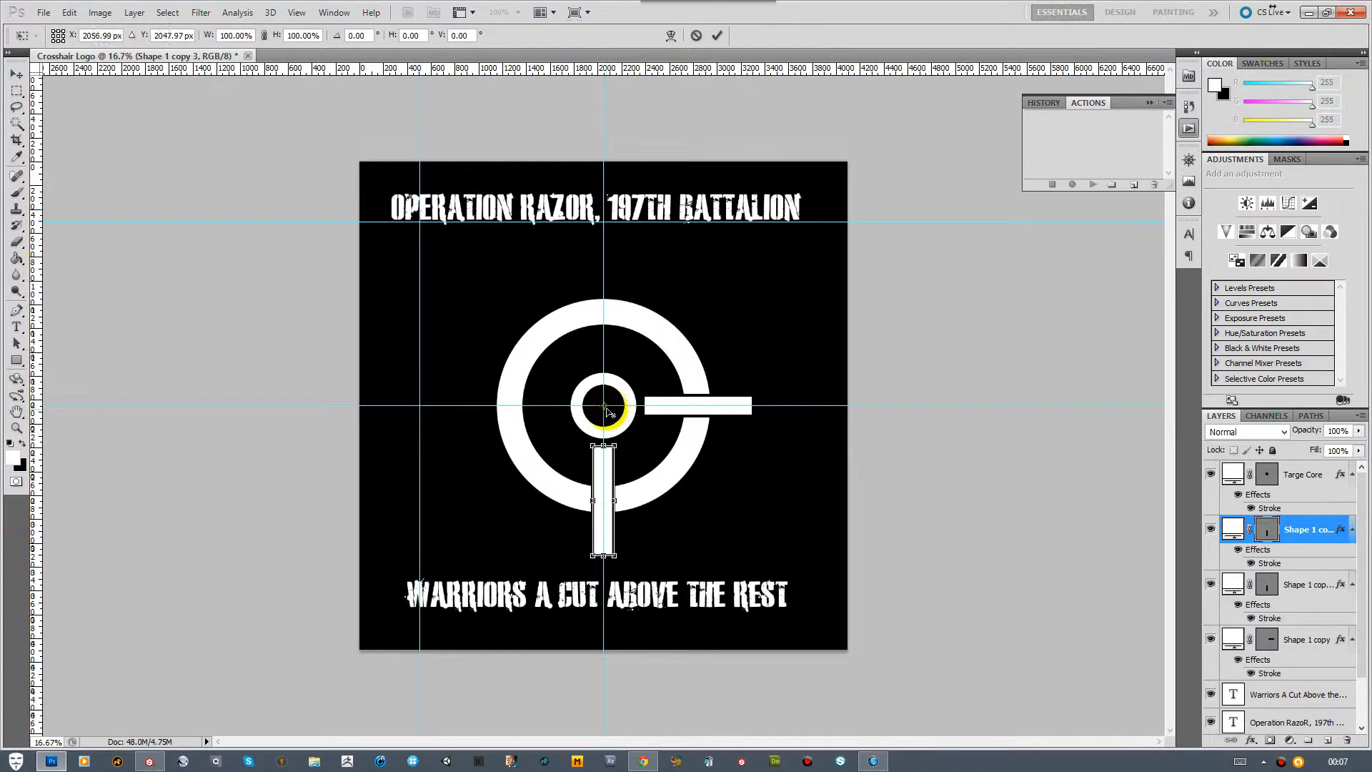
{"action": "double_click", "coordinate": [367, 34]}
{"action": "type", "text": "90"}
{"action": "left_click", "coordinate": [717, 35]}
Duplicate the left bar and rotate the copy 90° about the rings' centre to form the upper bar
{"action": "left_click_drag", "start_coordinate": [1287, 528], "coordinate": [1327, 740]}
{"action": "key", "text": "ctrl+t"}
{"action": "left_click_drag", "start_coordinate": [508, 406], "coordinate": [605, 407]}
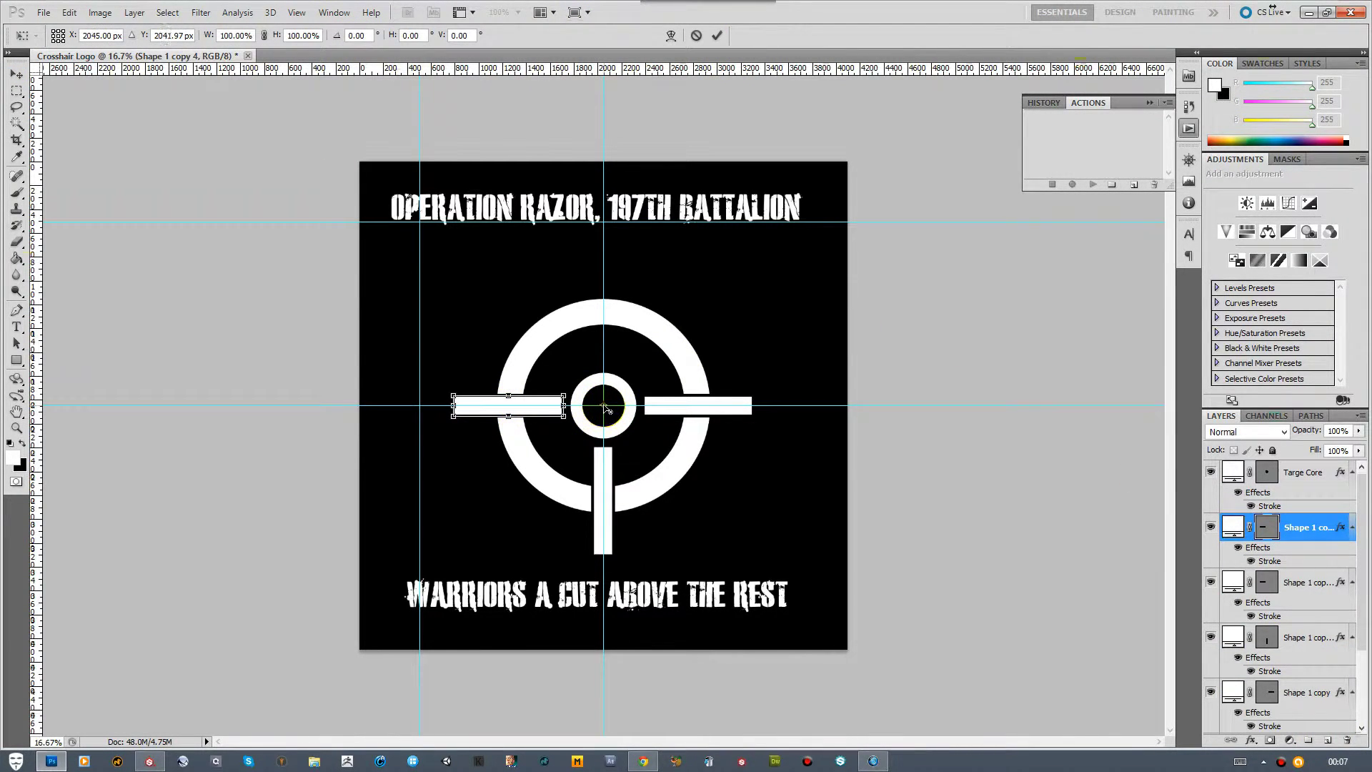
{"action": "type", "text": "90"}
{"action": "left_click", "coordinate": [717, 35]}
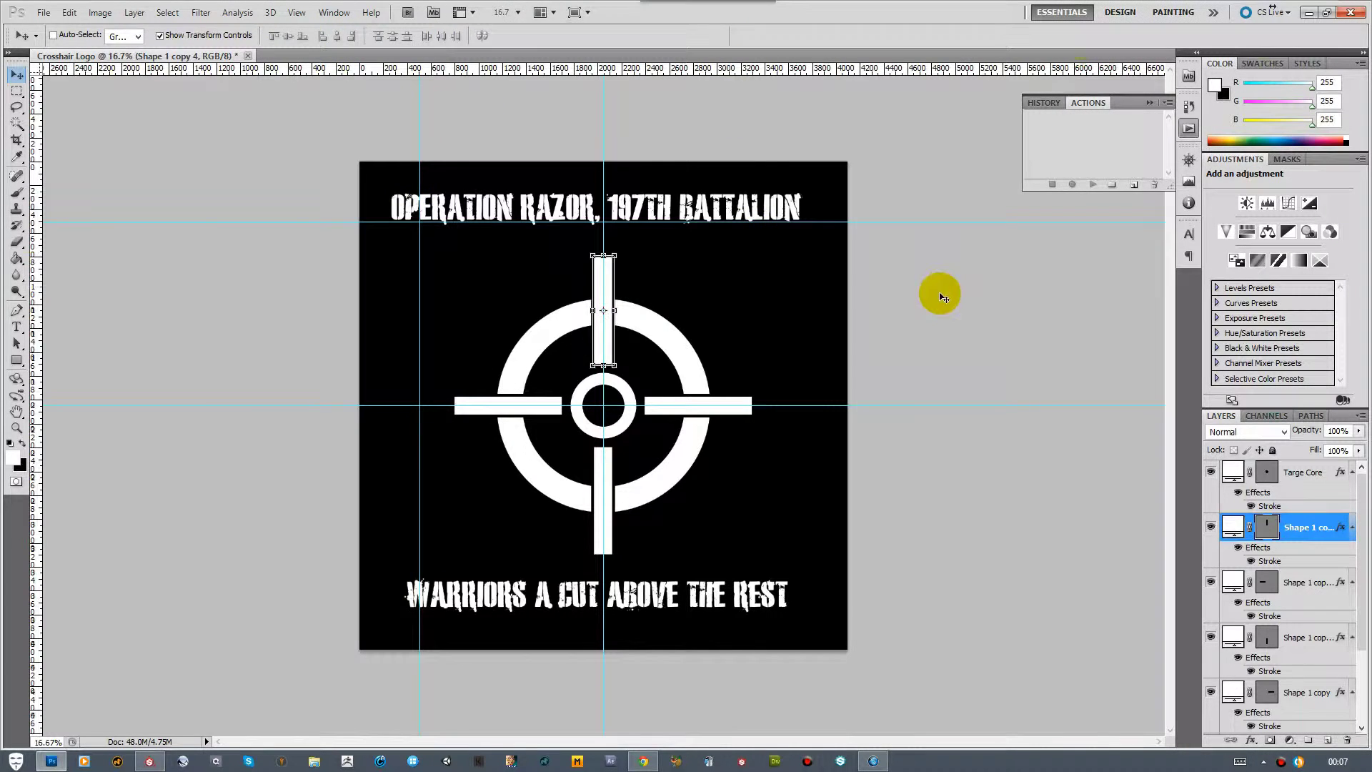
Duplicate the Outer Curve layer and rename the copy Razor Edge
{"action": "left_click", "coordinate": [1306, 599]}
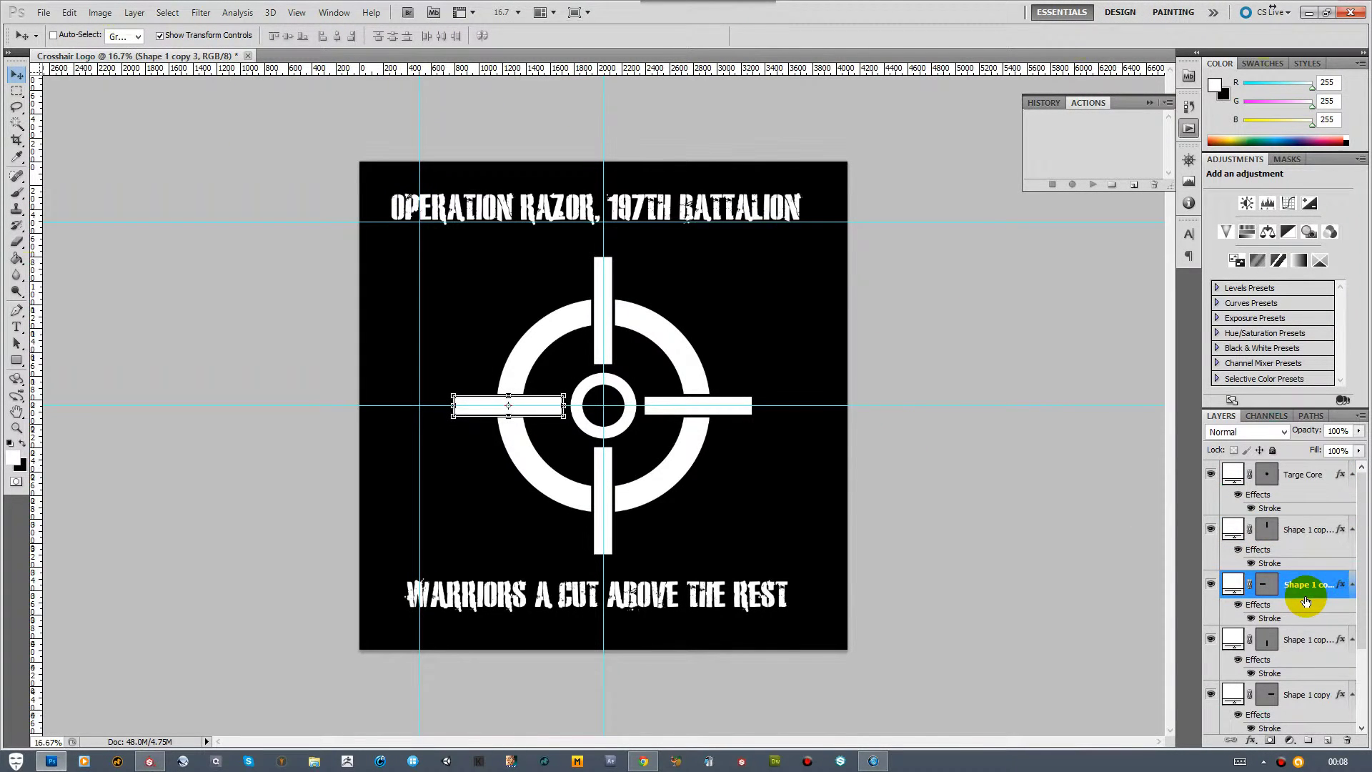
{"action": "scroll", "coordinate": [1296, 582], "scroll_direction": "down", "scroll_amount": 2}
{"action": "left_click", "coordinate": [1307, 693]}
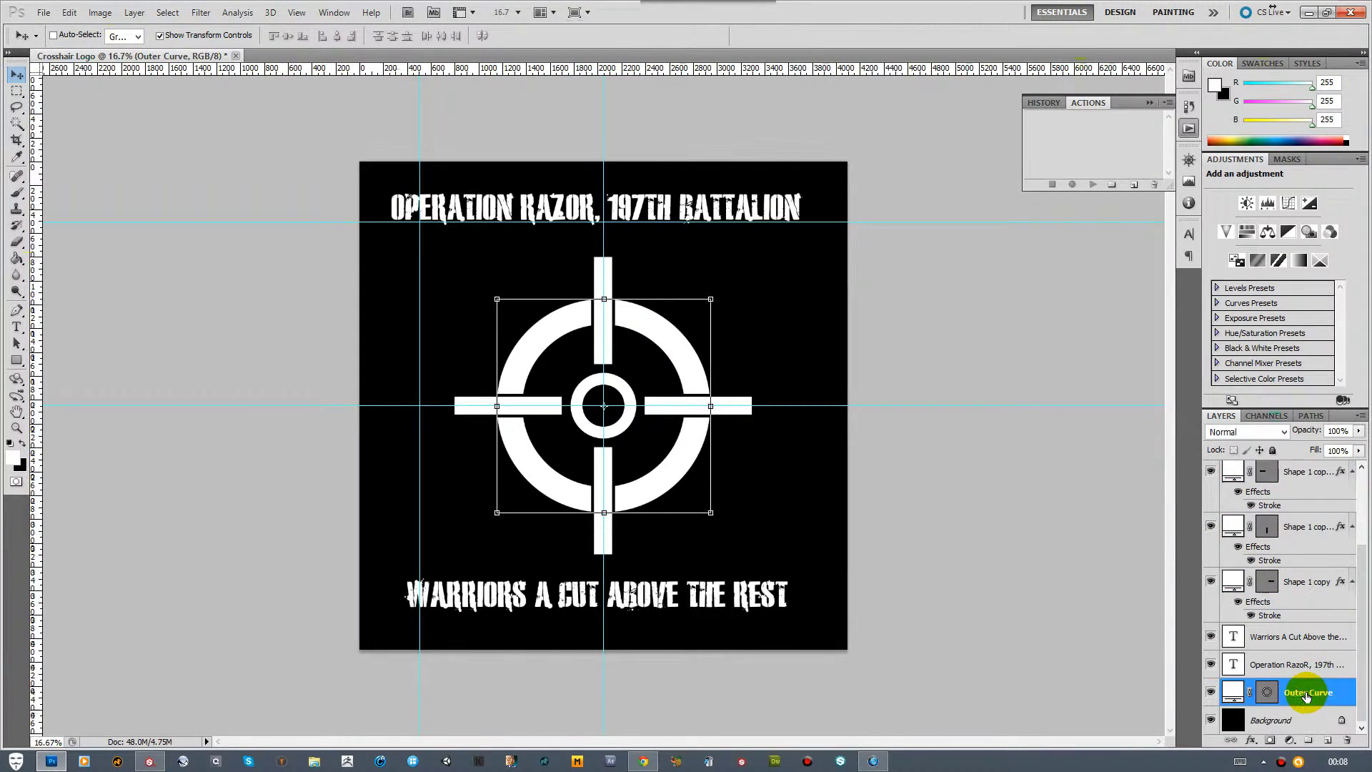
{"action": "key", "text": "ctrl+j"}
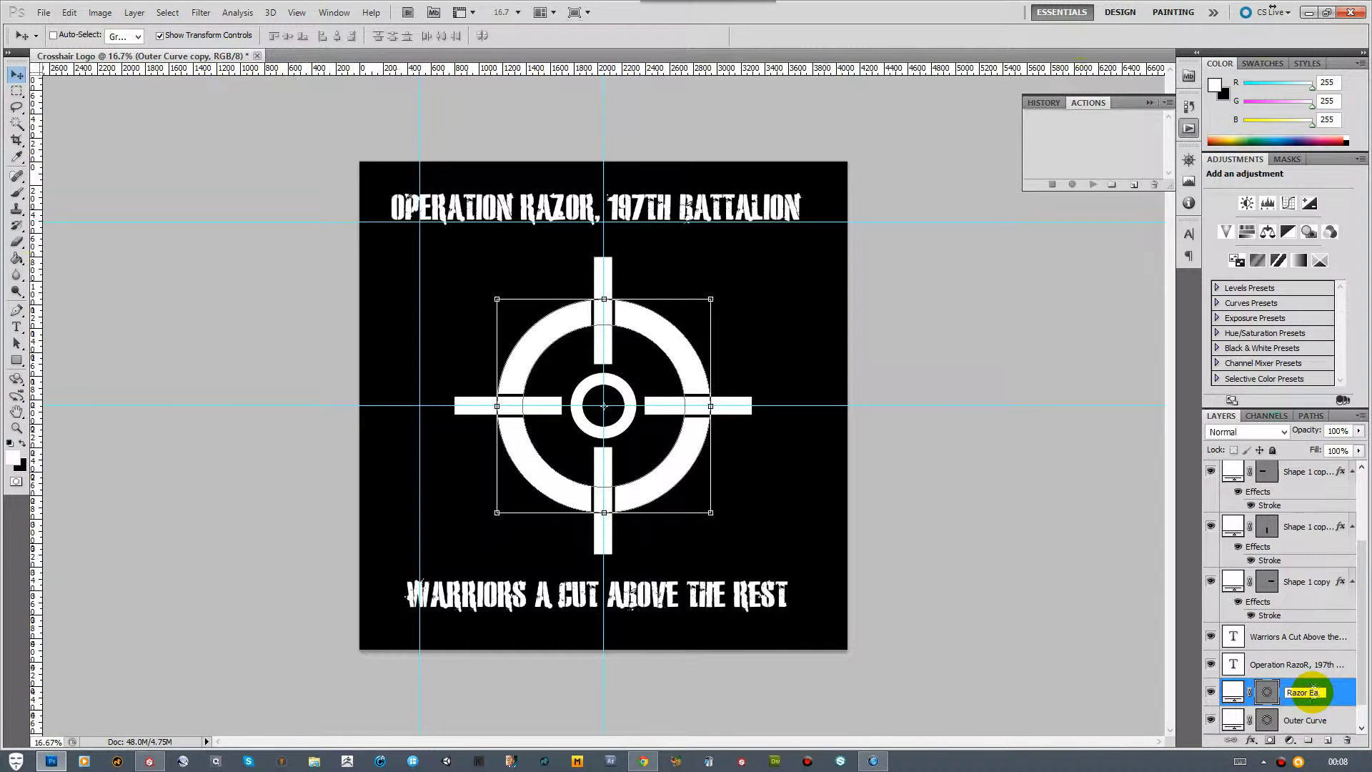
{"action": "key", "text": "Return"}
Enlarge the Razor Edge ring about its centre to the bars' outer ends and scale its inner circle up to thin the band
{"action": "key", "text": "ctrl+t"}
{"action": "left_click", "coordinate": [266, 35]}
{"action": "mouse_move", "coordinate": [277, 35]}
{"action": "left_mouse_down"}
{"action": "mouse_move", "coordinate": [319, 30]}
{"action": "mouse_move", "coordinate": [288, 39]}
{"action": "mouse_move", "coordinate": [270, 17]}
{"action": "left_mouse_up"}
{"action": "key", "text": "Return"}
{"action": "left_click", "coordinate": [17, 343]}
{"action": "key", "text": "ctrl+t"}
{"action": "left_click", "coordinate": [279, 35]}
{"action": "left_click", "coordinate": [717, 35]}
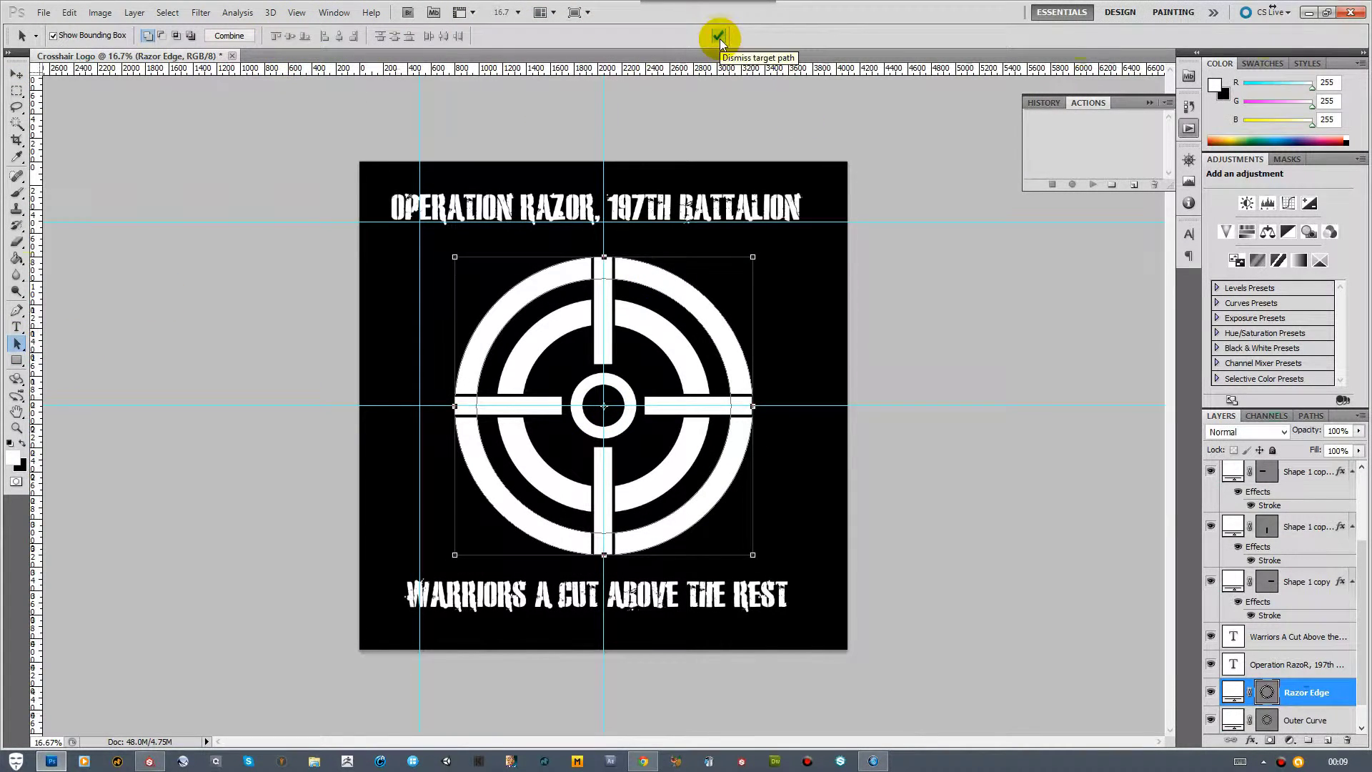
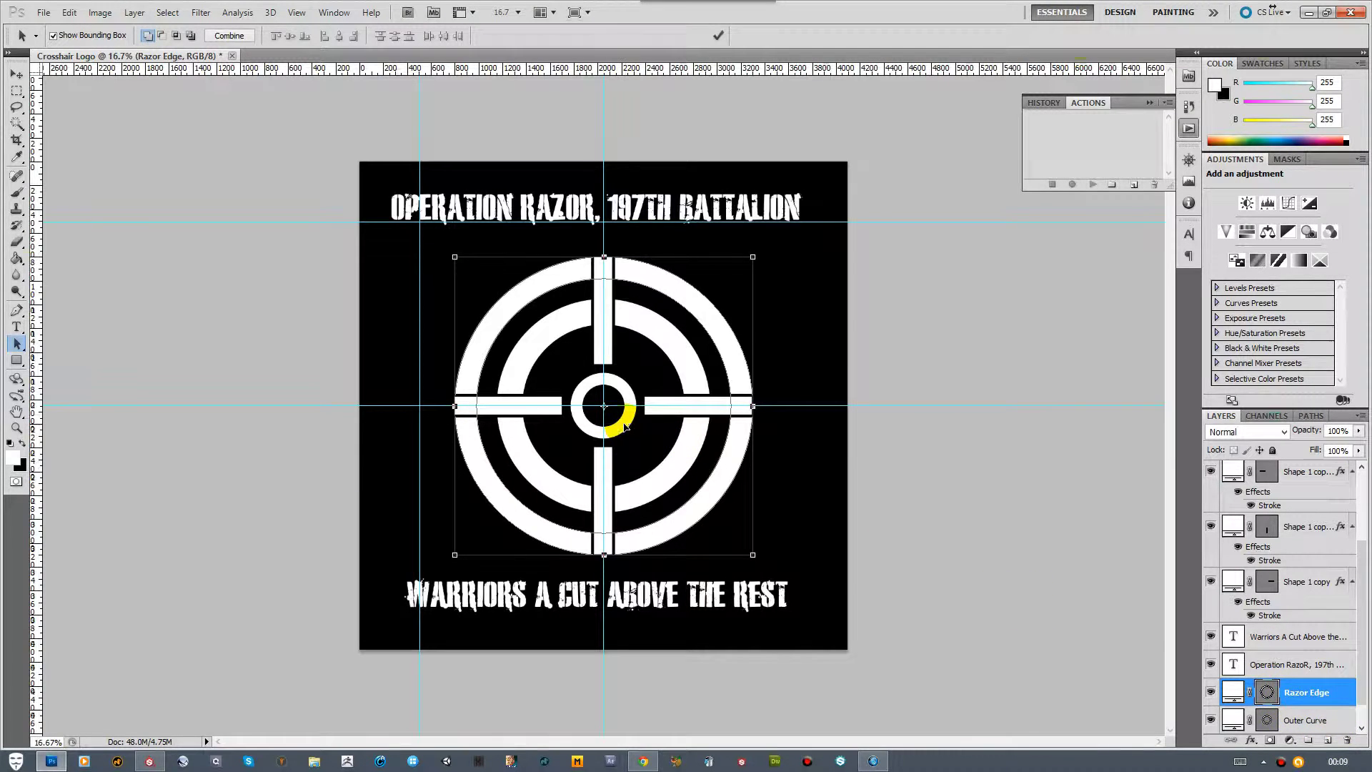
{"action": "left_click", "coordinate": [17, 360]}
{"action": "left_click_drag", "start_coordinate": [632, 515], "coordinate": [621, 576]}
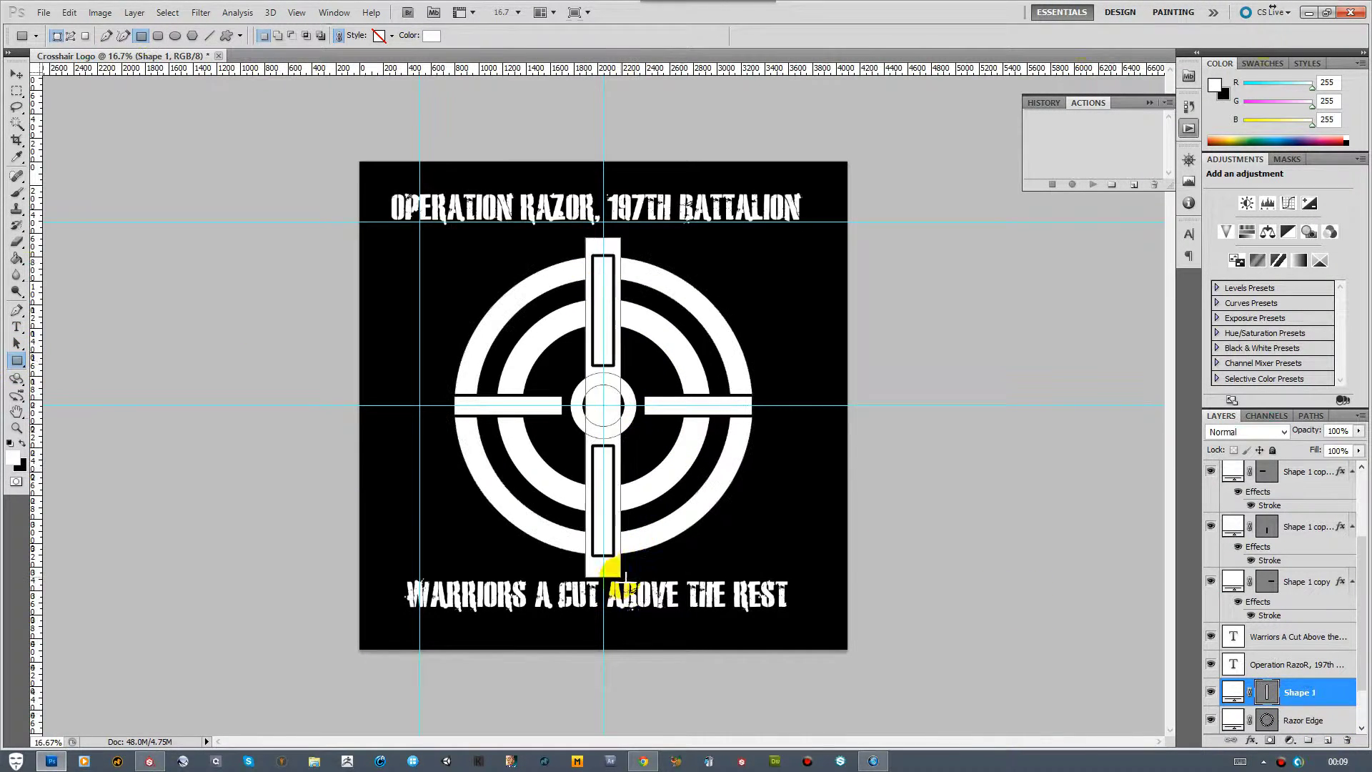
{"action": "key", "text": "a"}
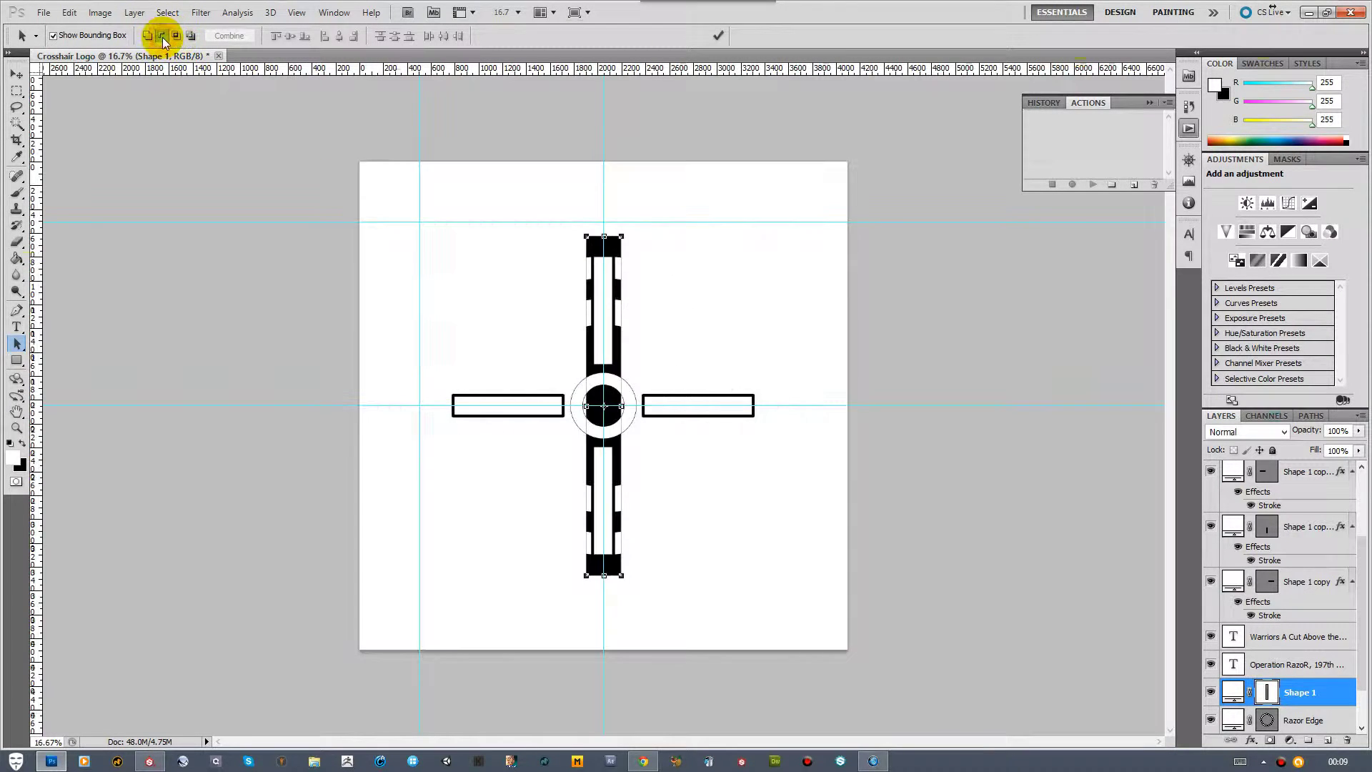
{"action": "left_click", "coordinate": [17, 73]}
{"action": "scroll", "coordinate": [1325, 643], "scroll_direction": "down", "scroll_amount": 2}
{"action": "left_click", "coordinate": [1347, 740]}
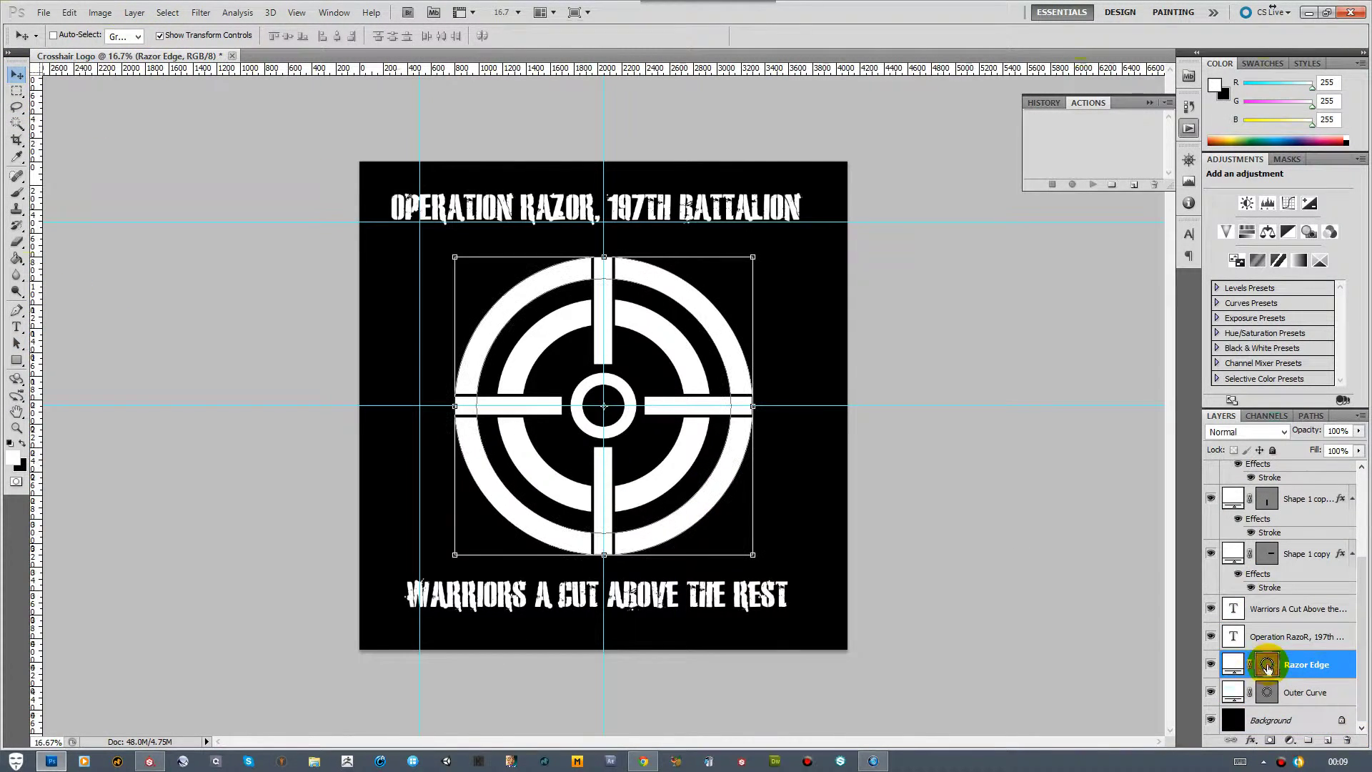
Try subtracting a tall vertical rectangle, centred on the crosshair, from the Razor Edge ring
{"action": "left_click", "coordinate": [16, 360]}
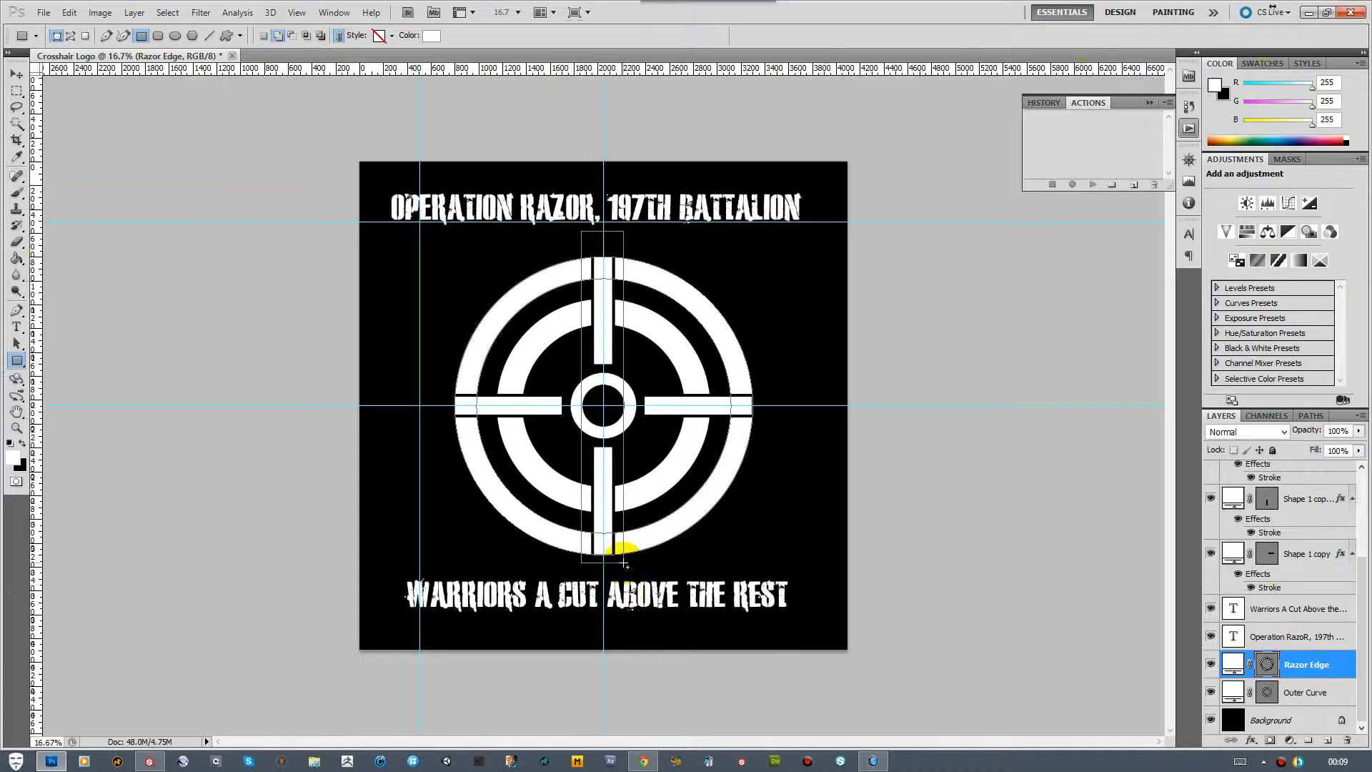
{"action": "left_click_drag", "start_coordinate": [626, 564], "coordinate": [624, 563]}
{"action": "key", "text": "ctrl+t"}
{"action": "left_click_drag", "start_coordinate": [603, 231], "coordinate": [600, 249]}
{"action": "left_click", "coordinate": [716, 35]}
{"action": "key", "text": "a"}
{"action": "left_click", "coordinate": [163, 37]}
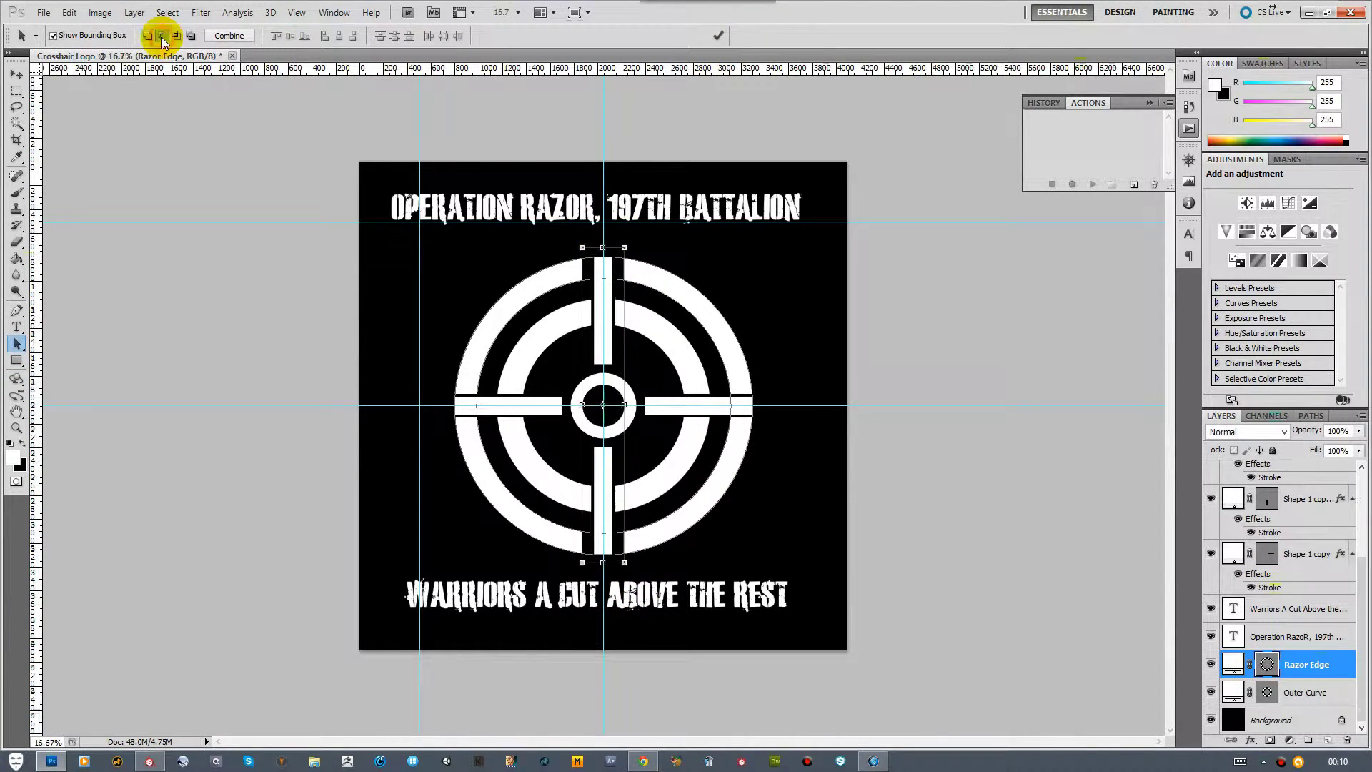
Try rotating the subtracting rectangle in the Razor Edge ring about its centre to 45°, 60° and finally horizontal
{"action": "key", "text": "ctrl+alt+t"}
{"action": "left_click", "coordinate": [365, 36]}
{"action": "type", "text": "45"}
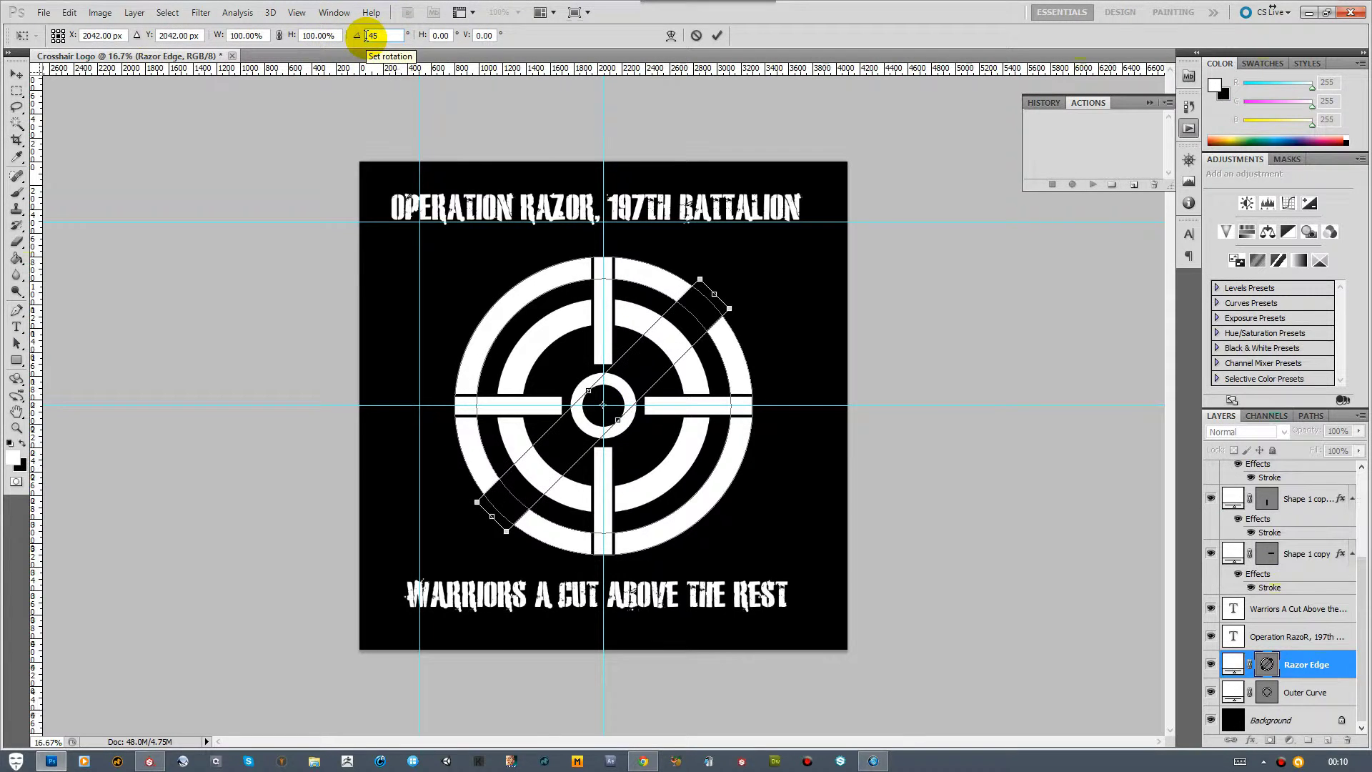
{"action": "type", "text": "60"}
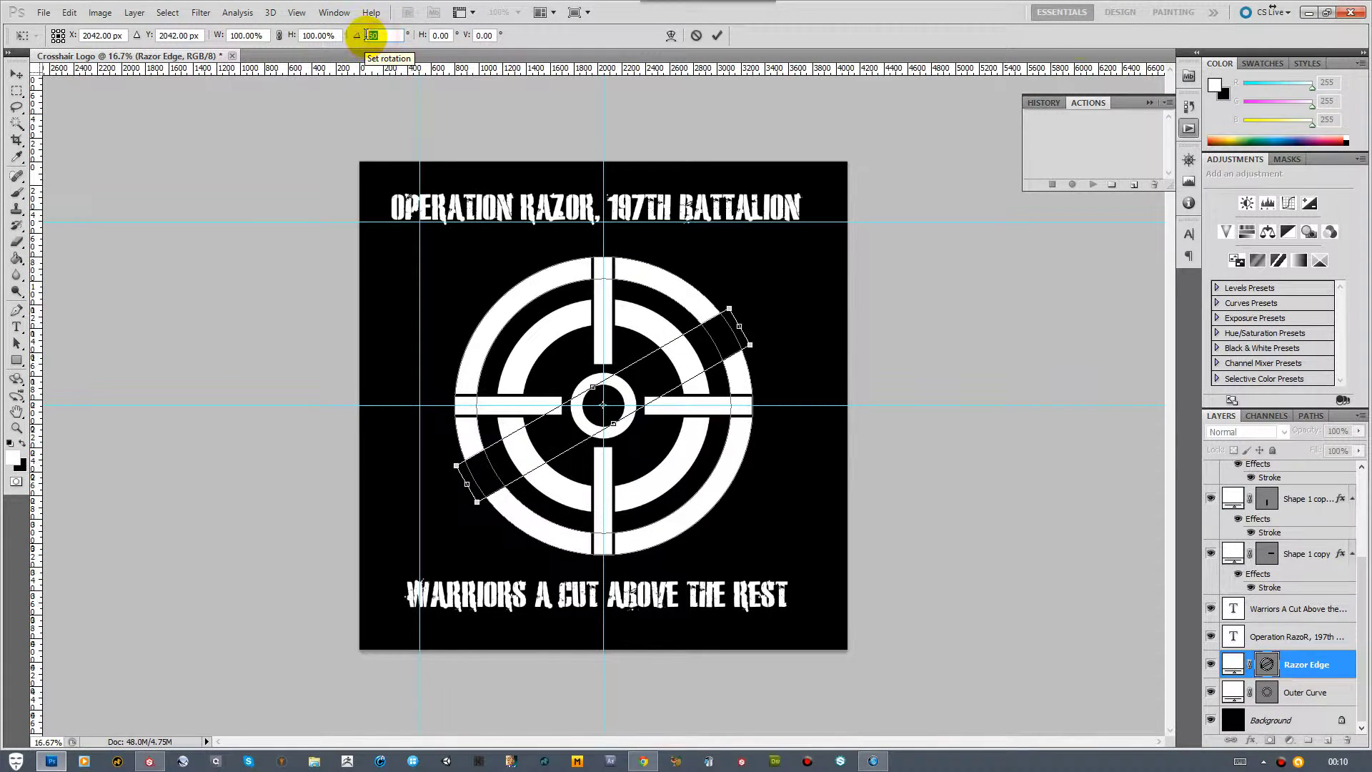
{"action": "type", "text": "180"}
{"action": "left_click", "coordinate": [717, 35]}
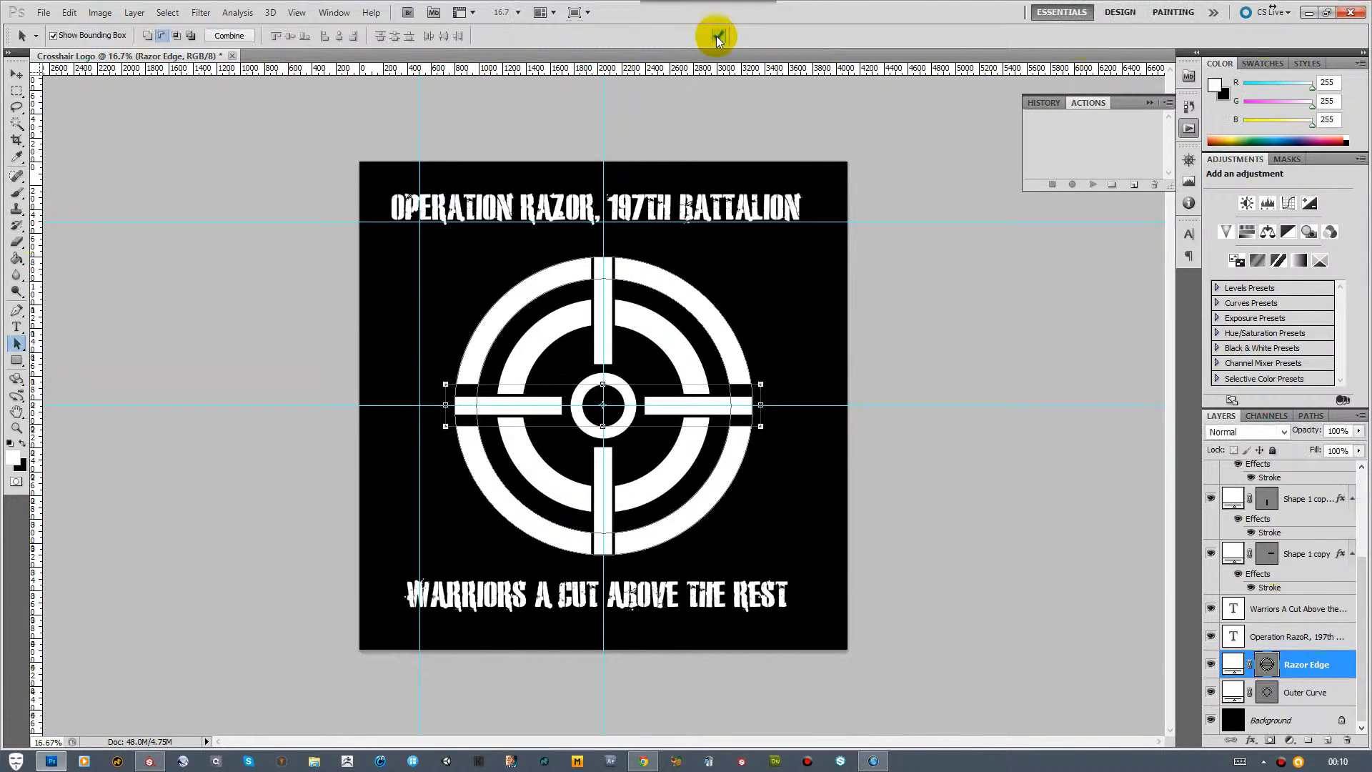
Try adding a copy of the horizontal subtracting rectangle rotated 90° to cut the Razor Edge ring vertically as well
{"action": "left_click", "coordinate": [928, 307]}
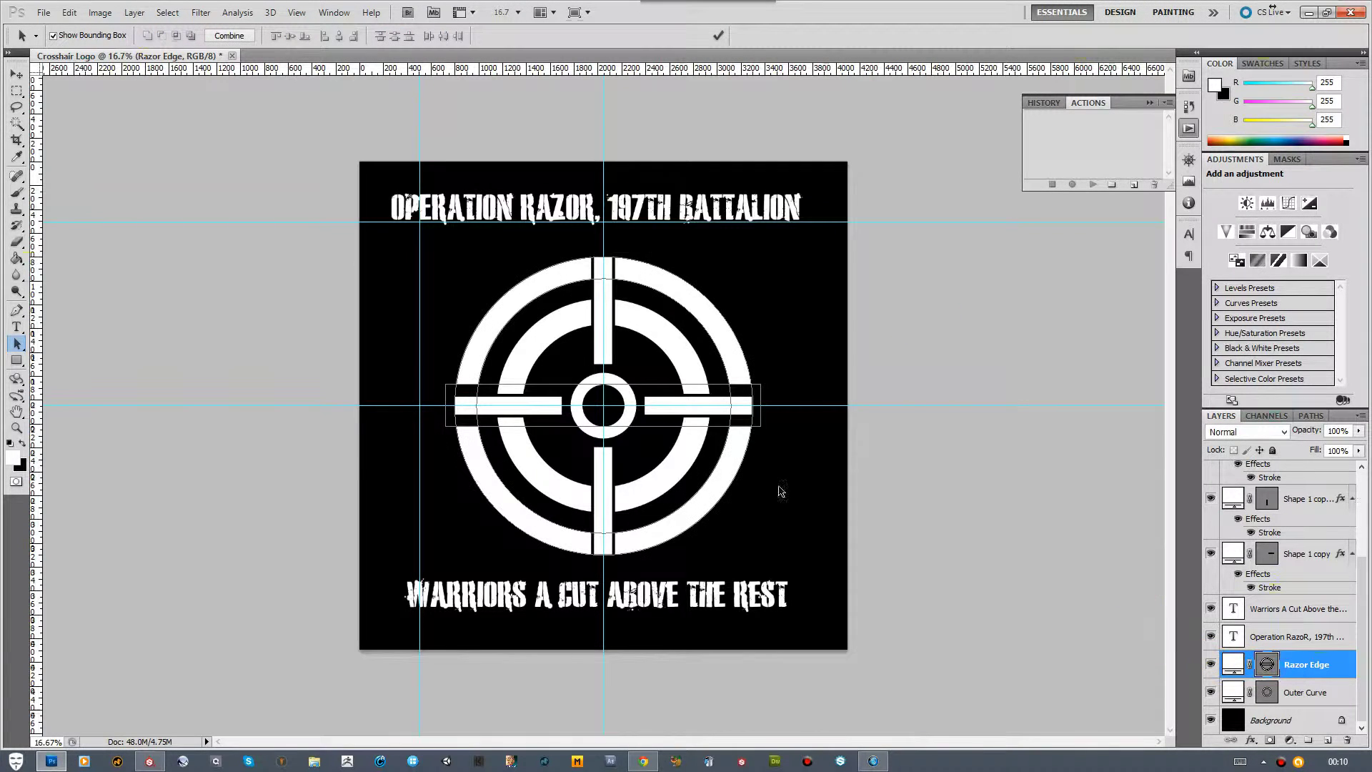
{"action": "key", "text": "ctrl+alt+t"}
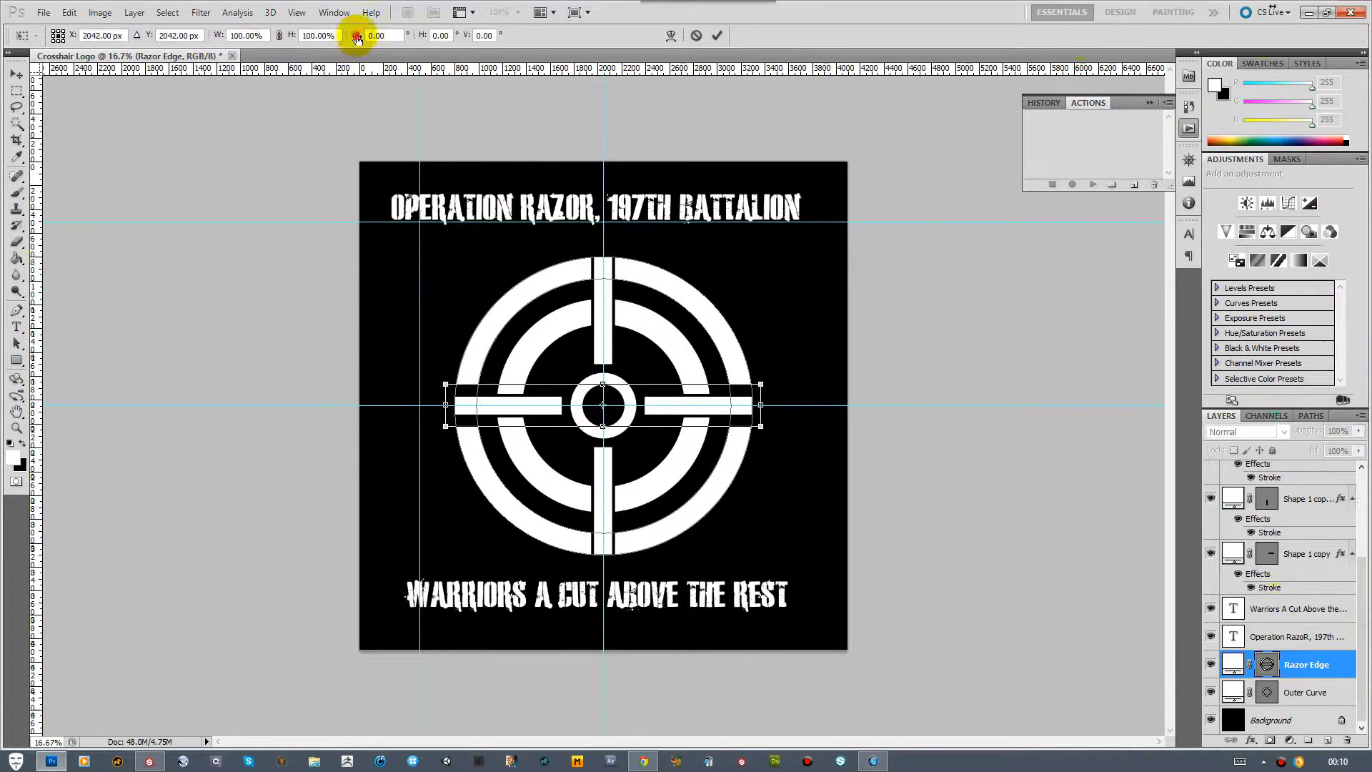
{"action": "left_click", "coordinate": [392, 35]}
{"action": "type", "text": "90"}
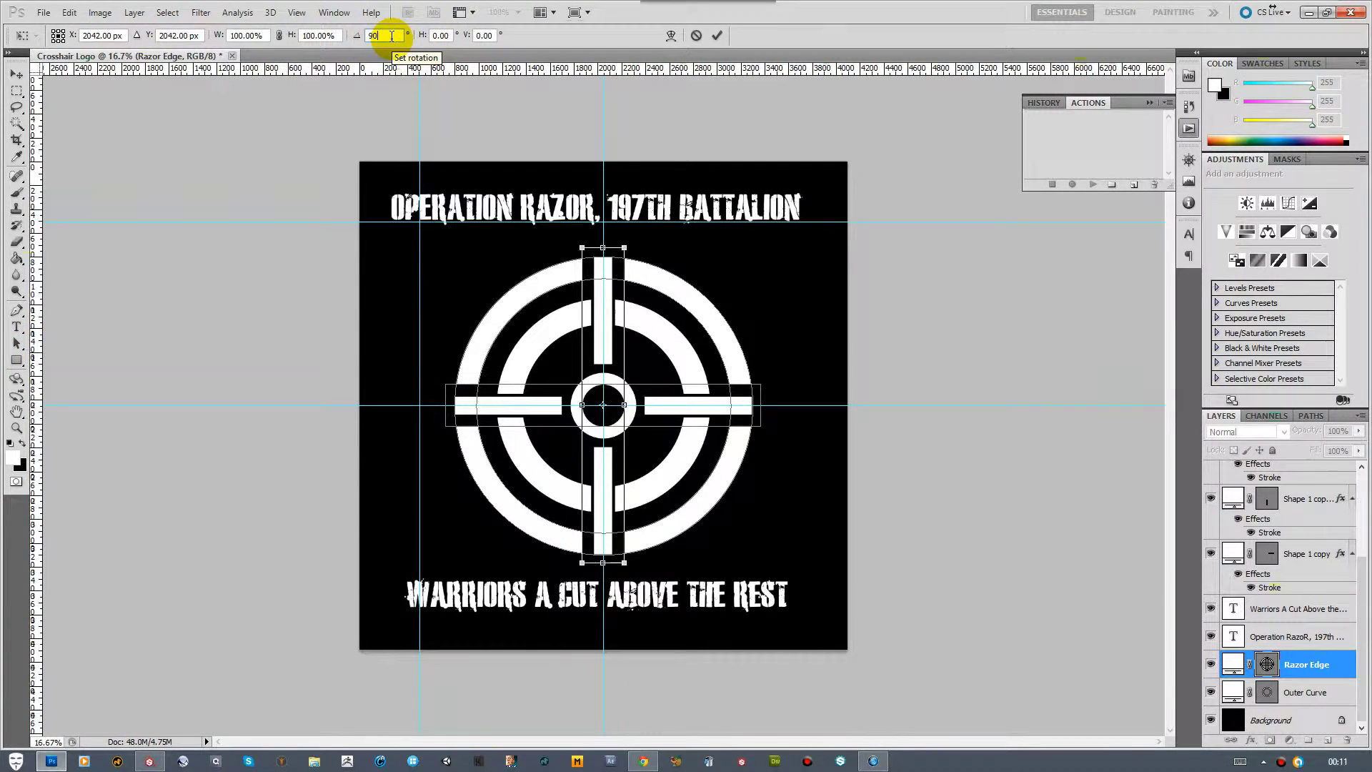
{"action": "left_click", "coordinate": [718, 38]}
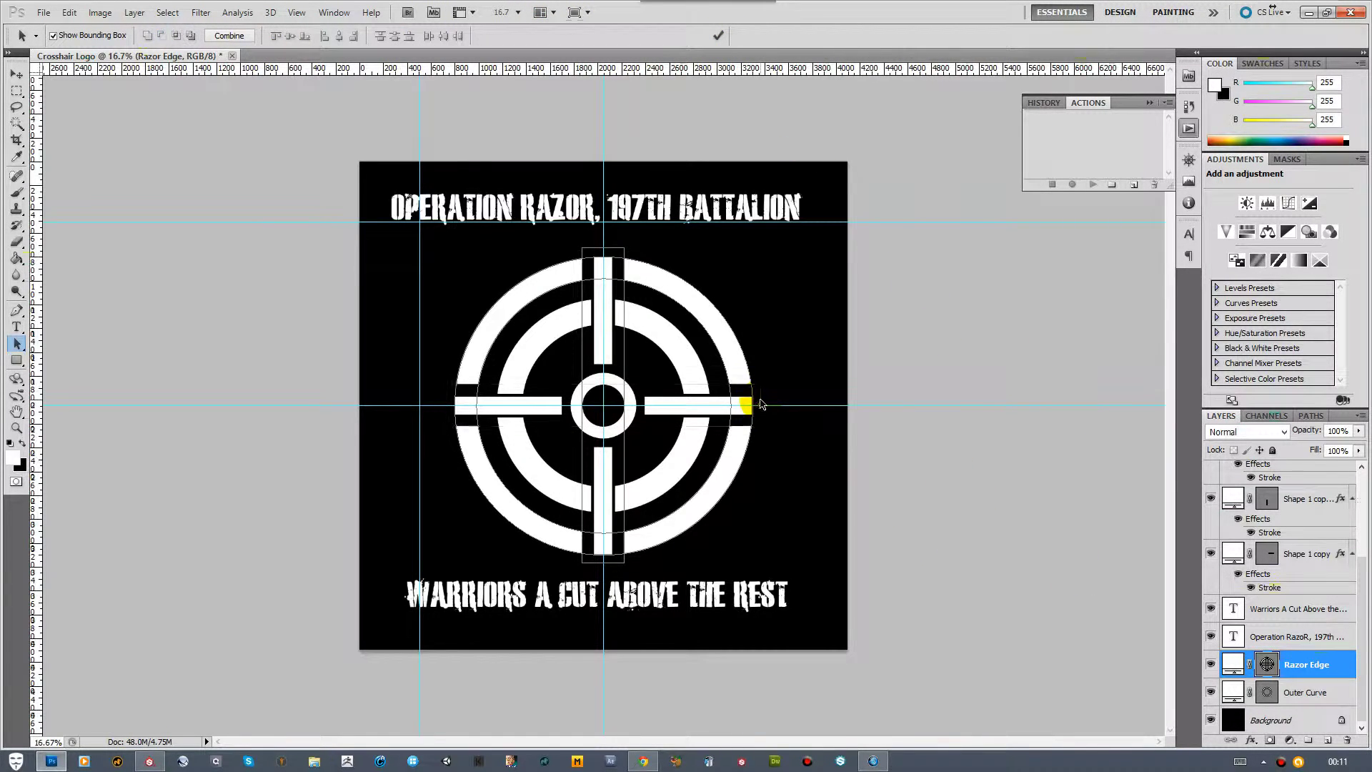
Stretch the lower bar's height so that it extends beyond the Razor Edge ring
{"action": "left_click", "coordinate": [1307, 499]}
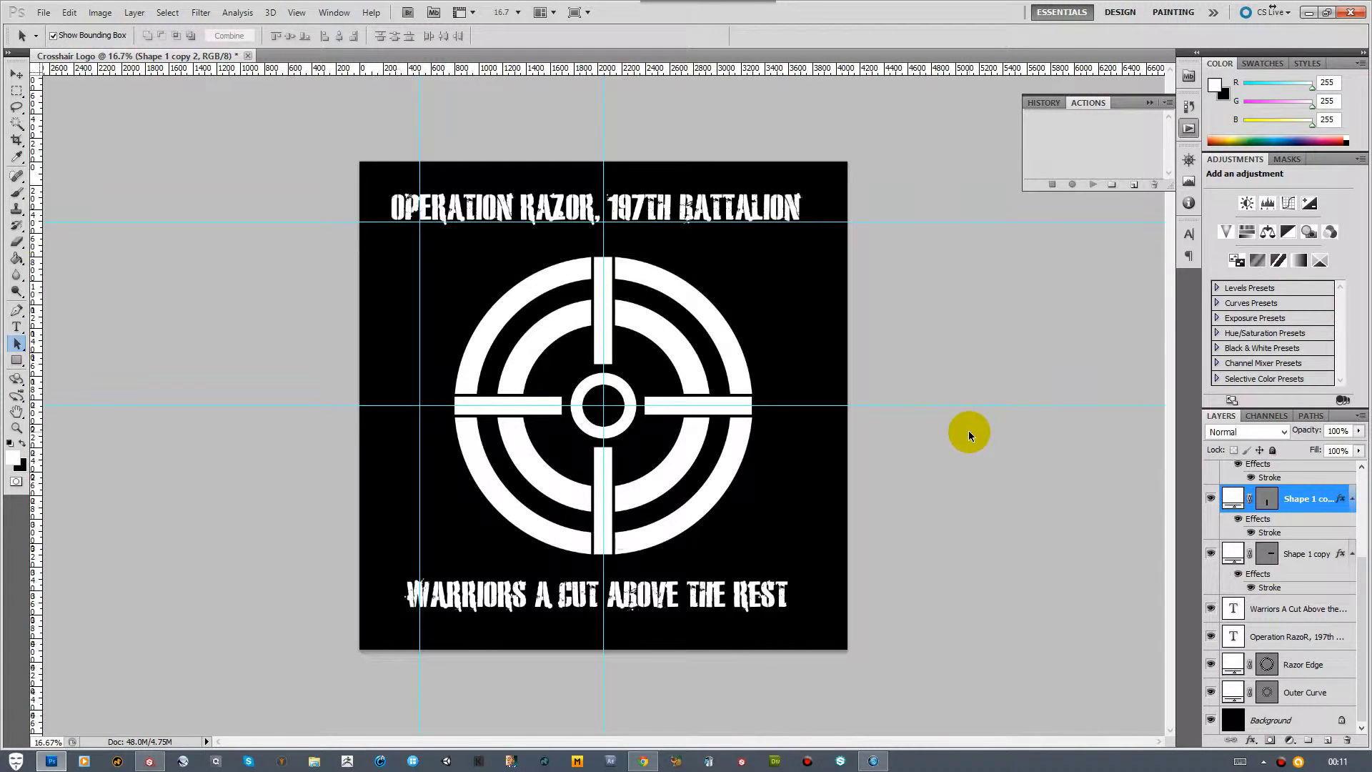
{"action": "left_click", "coordinate": [1263, 502]}
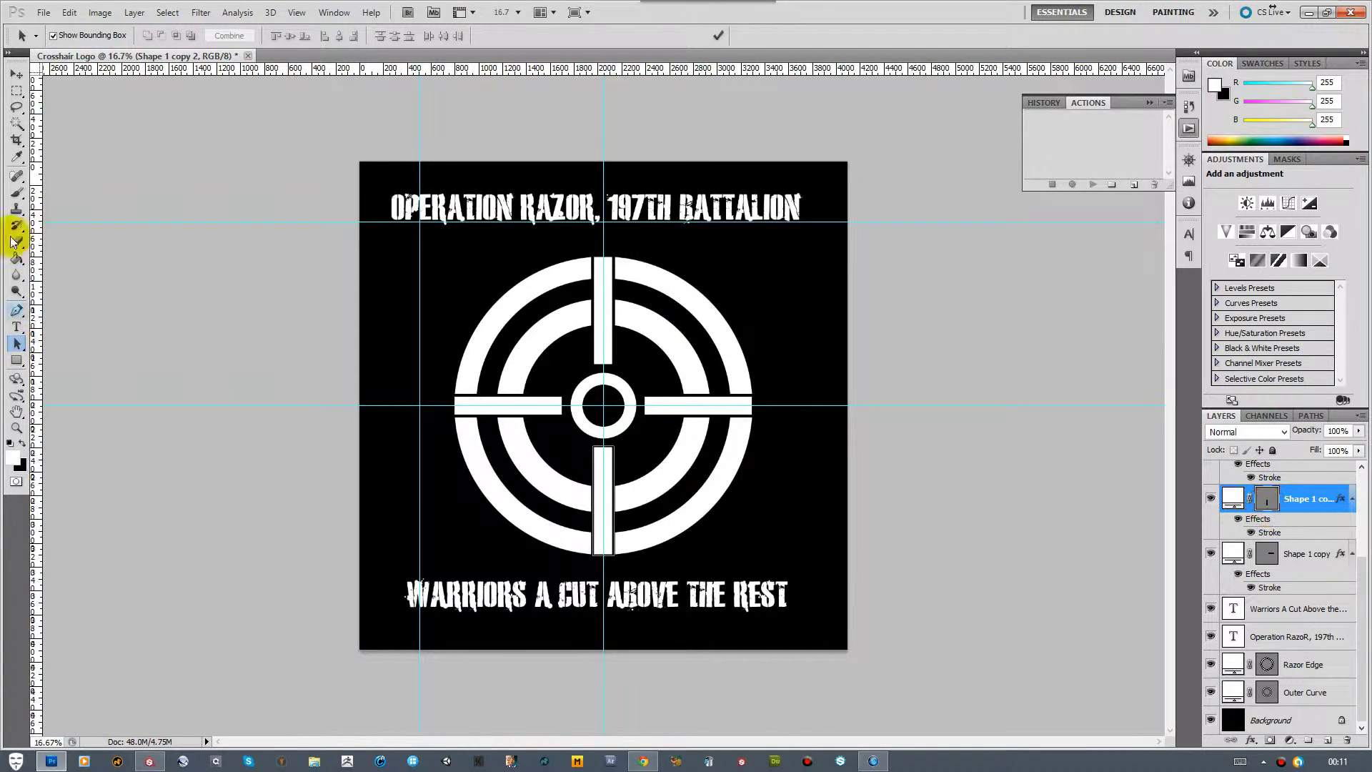
{"action": "left_click_drag", "start_coordinate": [603, 555], "coordinate": [603, 577]}
{"action": "left_click", "coordinate": [328, 37]}
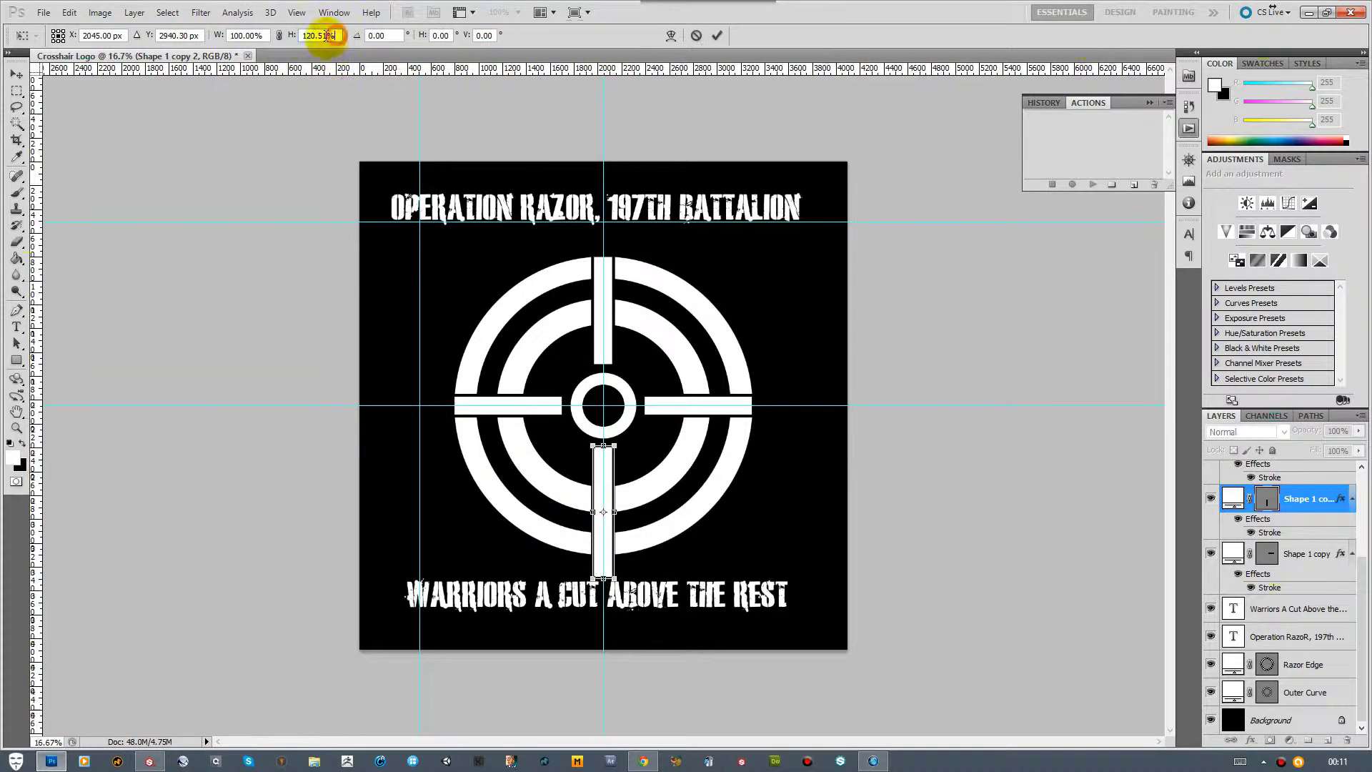
{"action": "scroll", "coordinate": [326, 37], "scroll_direction": "down", "scroll_amount": 6}
{"action": "left_click", "coordinate": [718, 36]}
{"action": "left_click", "coordinate": [1269, 548]}
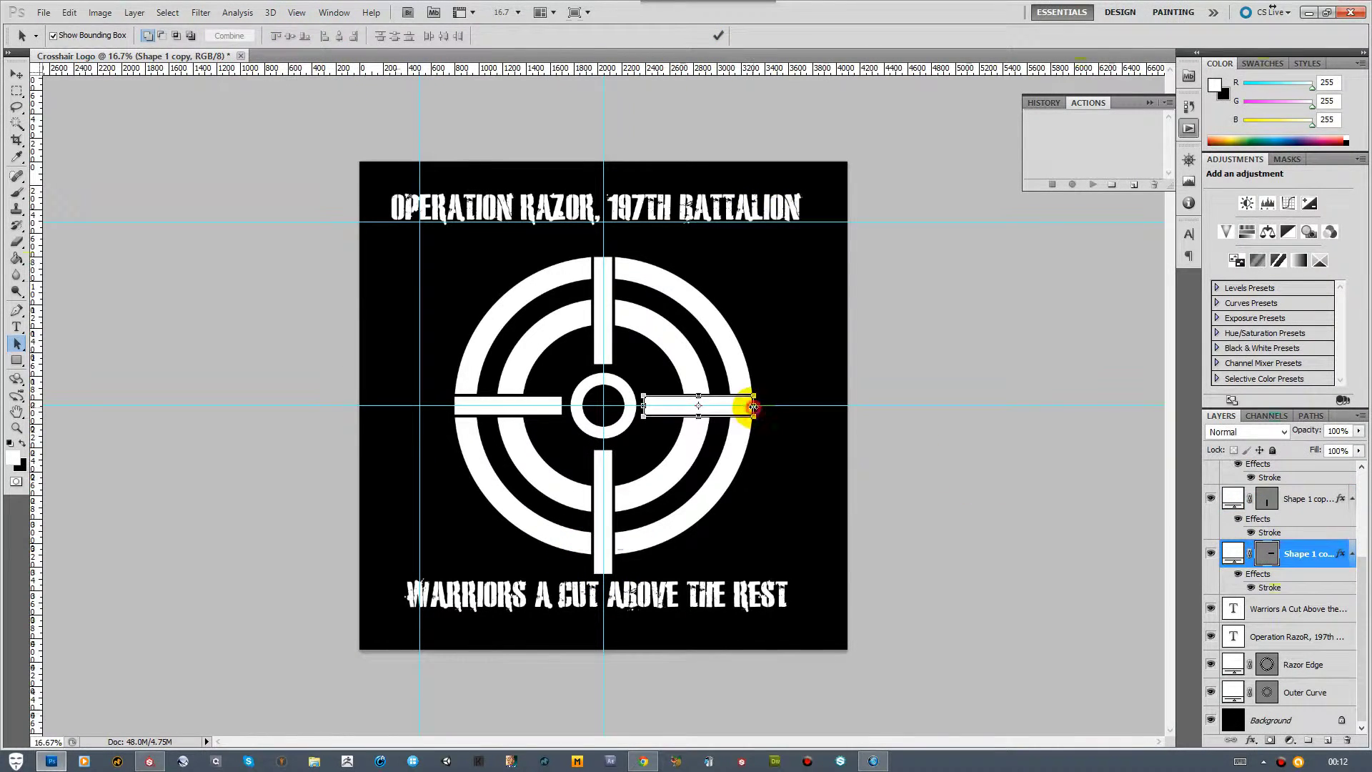
{"action": "left_click_drag", "start_coordinate": [753, 407], "coordinate": [764, 406]}
{"action": "left_click", "coordinate": [221, 38]}
{"action": "left_click", "coordinate": [694, 35]}
{"action": "left_click", "coordinate": [696, 35]}
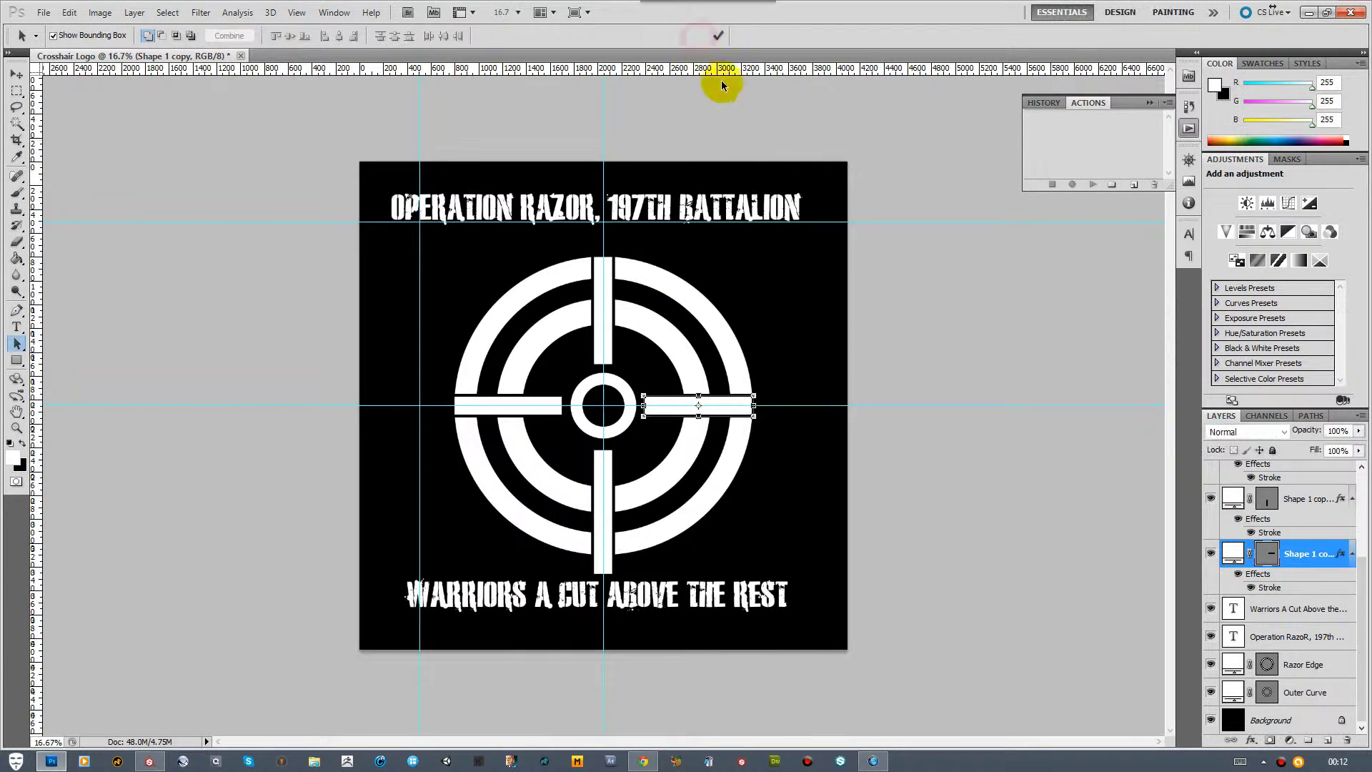
Delete the right, left and upper bar layers, keeping only the lengthened lower bar
{"action": "left_click", "coordinate": [1301, 505]}
{"action": "left_click", "coordinate": [1302, 553]}
{"action": "key", "text": "Delete"}
{"action": "left_click", "coordinate": [1303, 552]}
{"action": "key", "text": "Delete"}
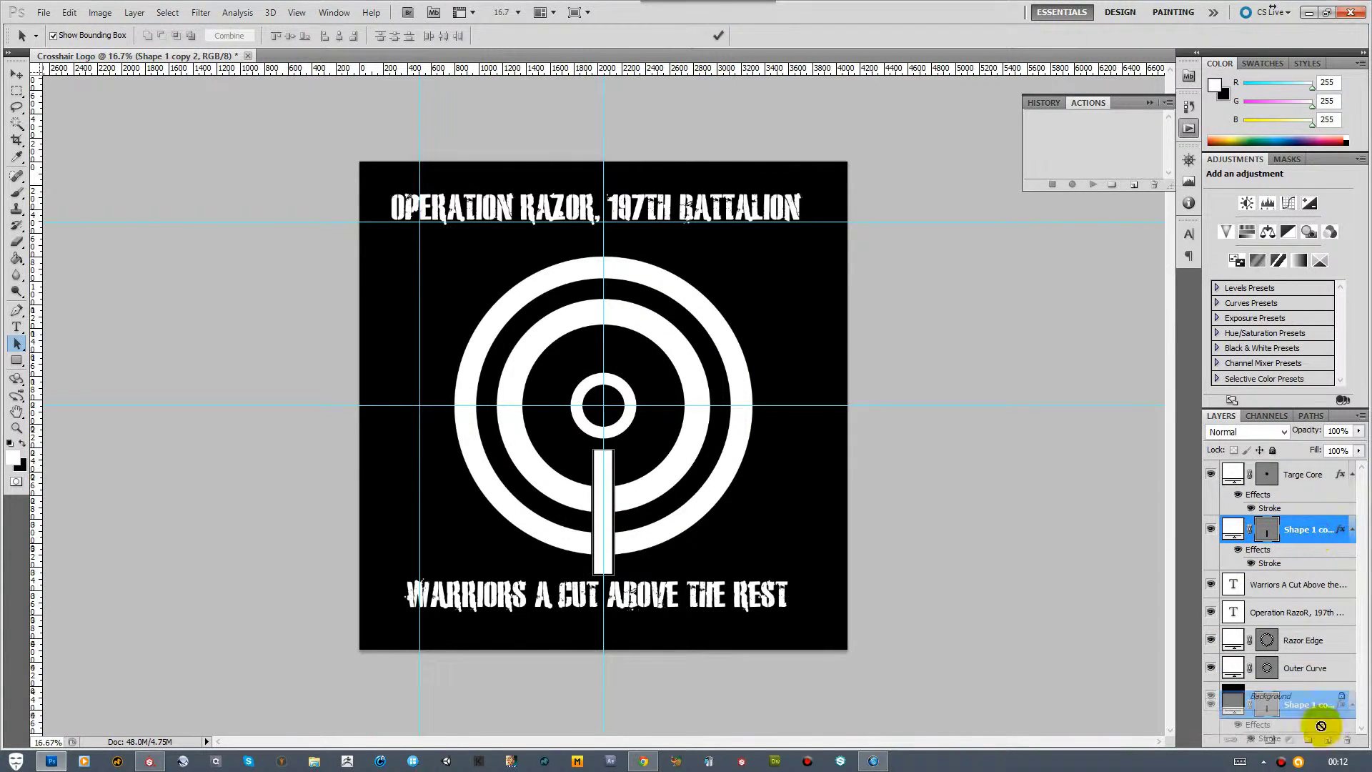
{"action": "key", "text": "ctrl+t"}
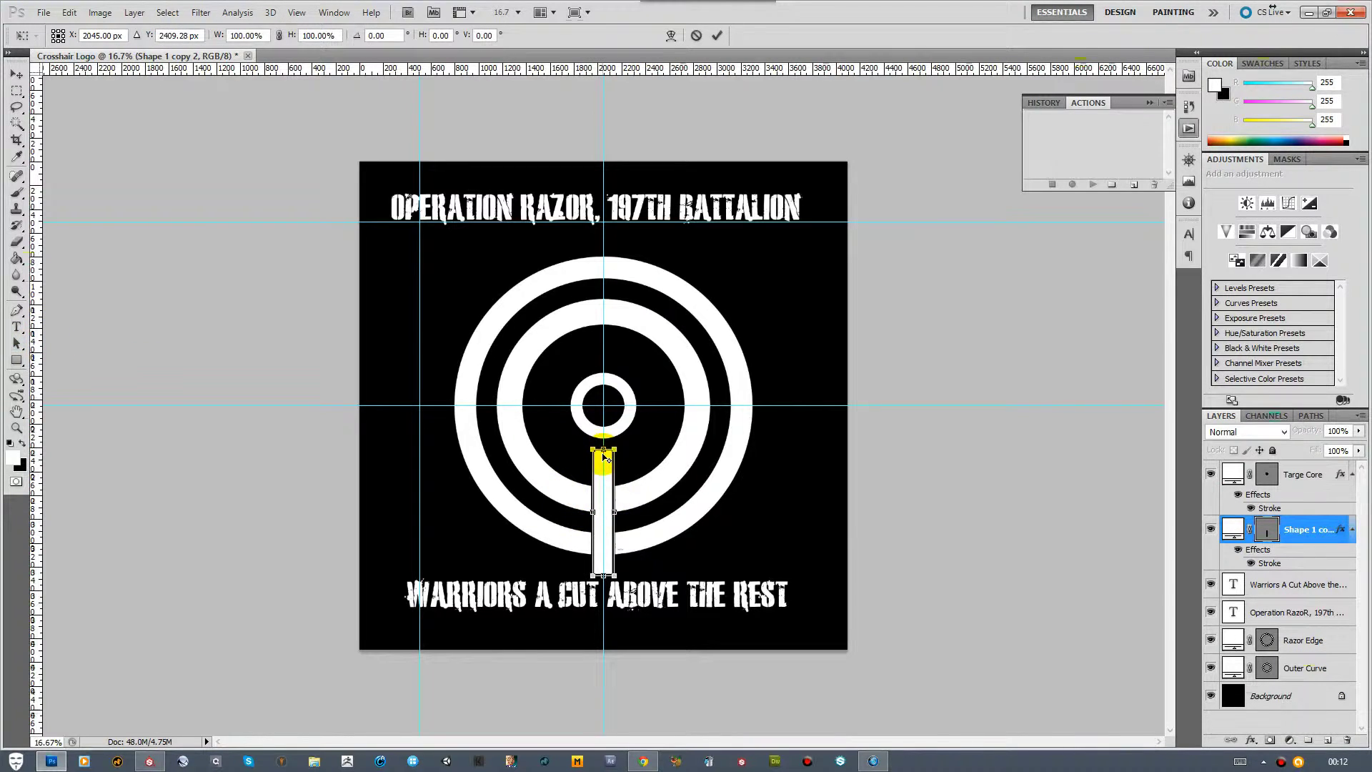
{"action": "left_click", "coordinate": [371, 35]}
{"action": "type", "text": "90"}
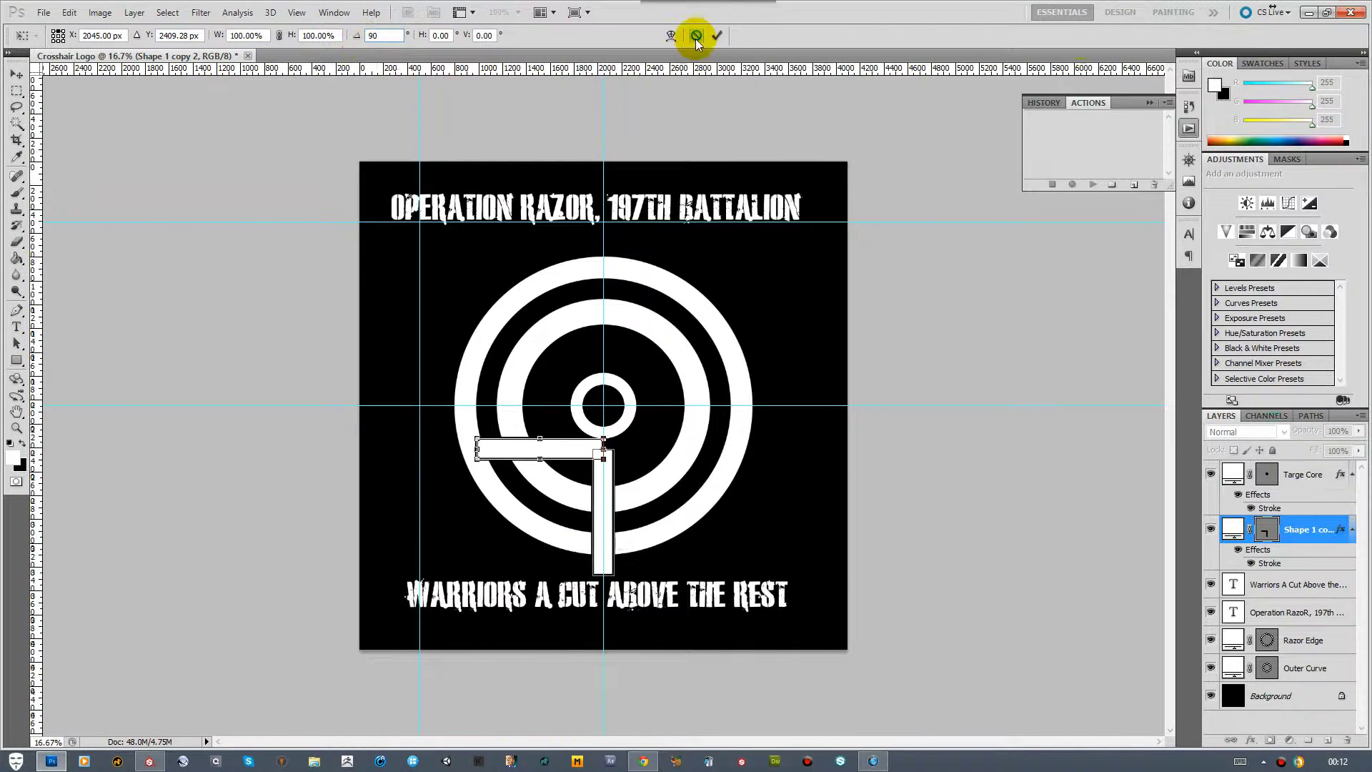
{"action": "left_click", "coordinate": [696, 36]}
Try adding a copy of the lower bar rotated 90° about the rings' centre within the same shape layer
{"action": "key", "text": "ctrl+alt+t"}
{"action": "left_click_drag", "start_coordinate": [604, 407], "coordinate": [603, 405]}
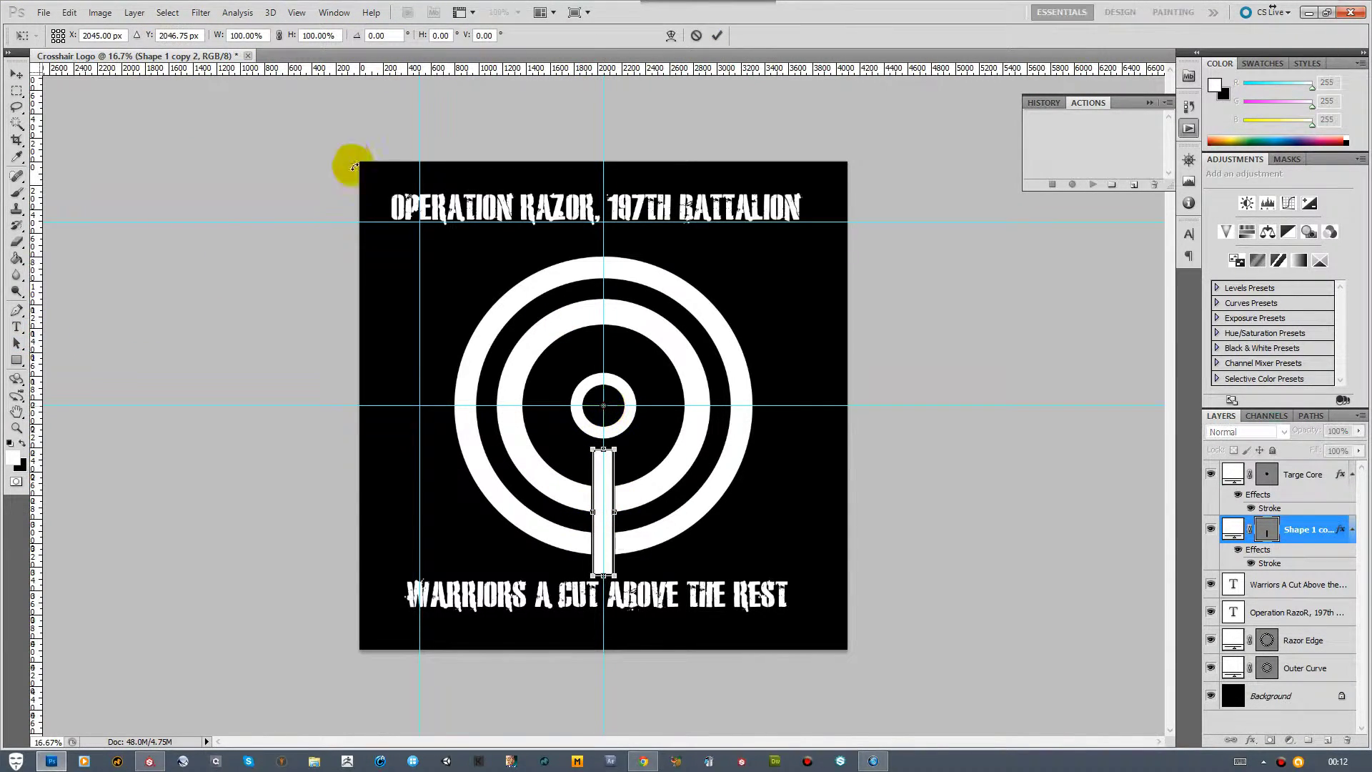
{"action": "type", "text": "90"}
{"action": "left_click", "coordinate": [719, 36]}
Try setting up a rotated copy of the left bar about the rings' centre, cancel it, and remove the left bar
{"action": "left_click", "coordinate": [498, 407]}
{"action": "key", "text": "ctrl+alt+t"}
{"action": "left_click_drag", "start_coordinate": [497, 406], "coordinate": [603, 406]}
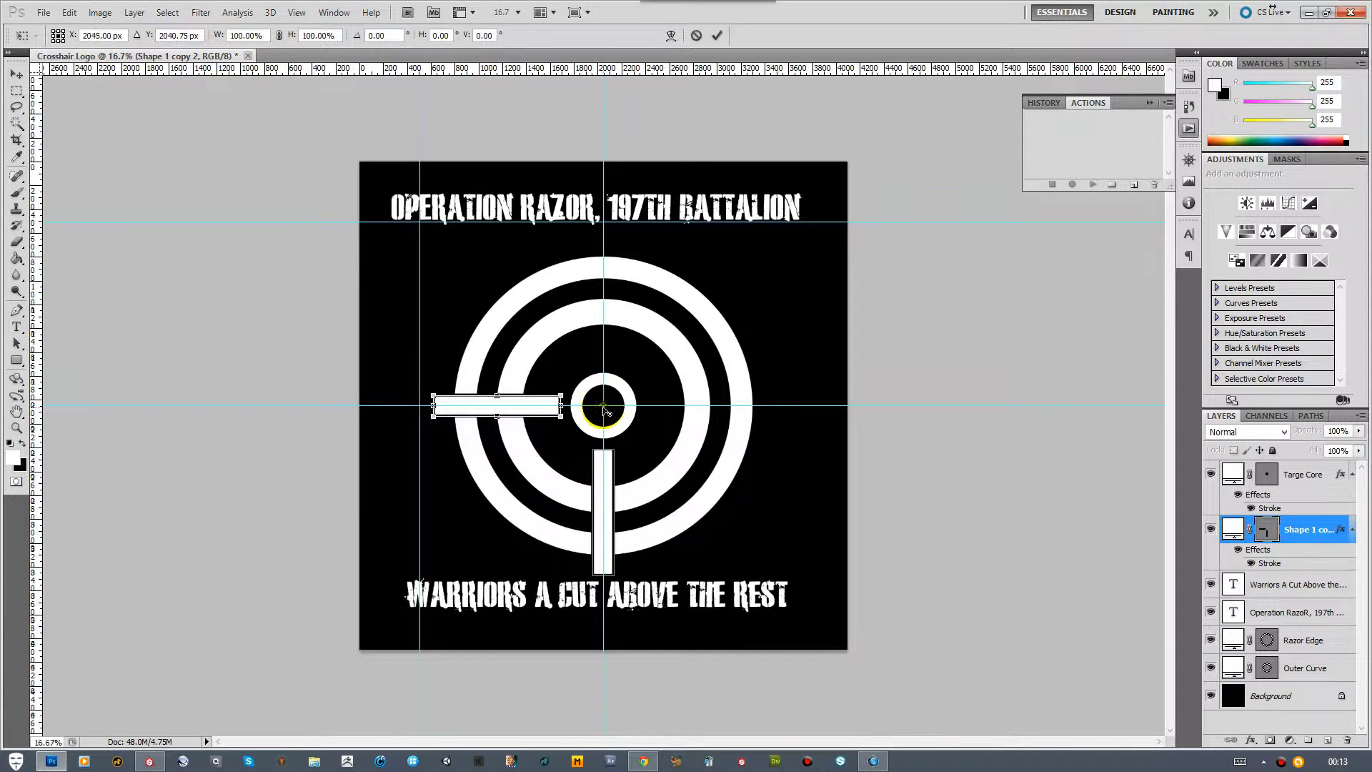
{"action": "left_click", "coordinate": [696, 37]}
{"action": "key", "text": "ctrl+alt+t"}
{"action": "left_click_drag", "start_coordinate": [498, 406], "coordinate": [602, 406]}
{"action": "left_click", "coordinate": [697, 36]}
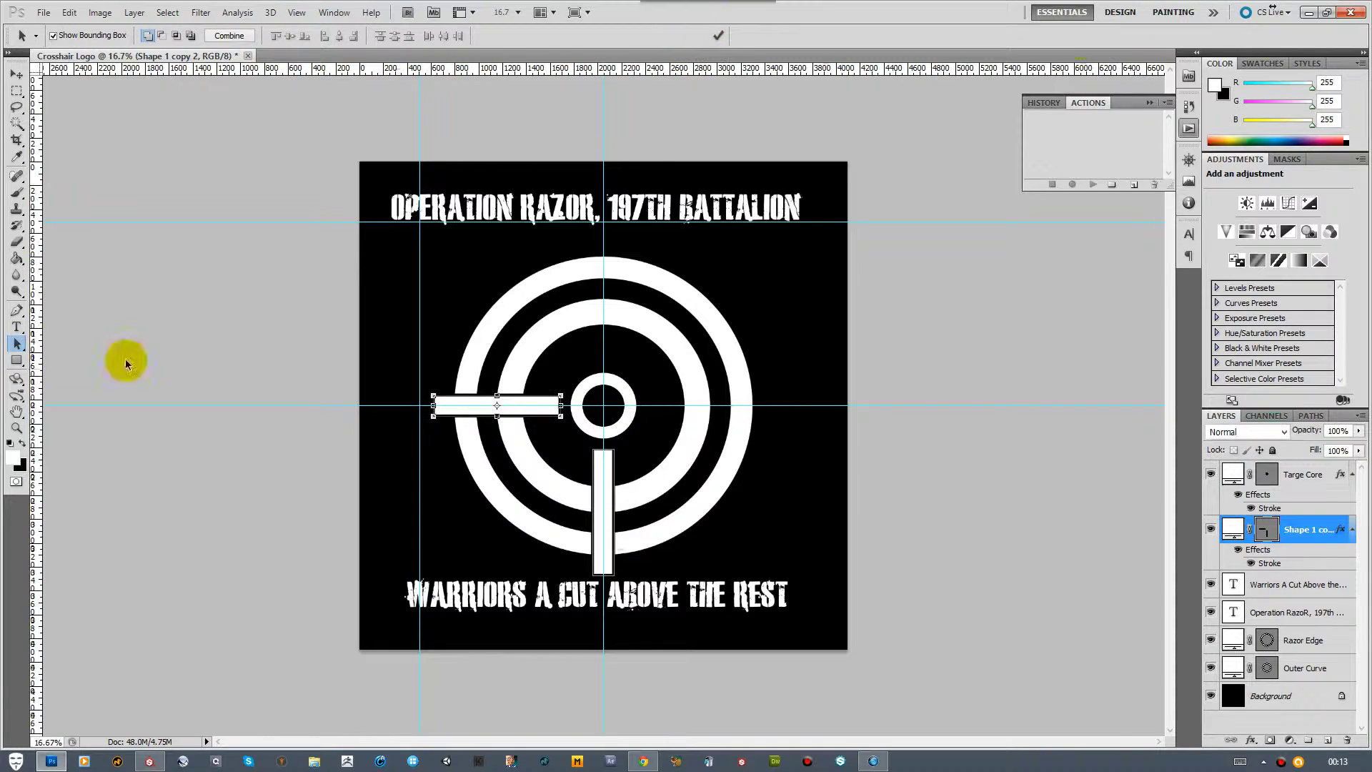
{"action": "left_click", "coordinate": [80, 339]}
Move the "Warriors A Cut Above the Rest" text down, clear of the lower bar
{"action": "left_click", "coordinate": [1297, 584]}
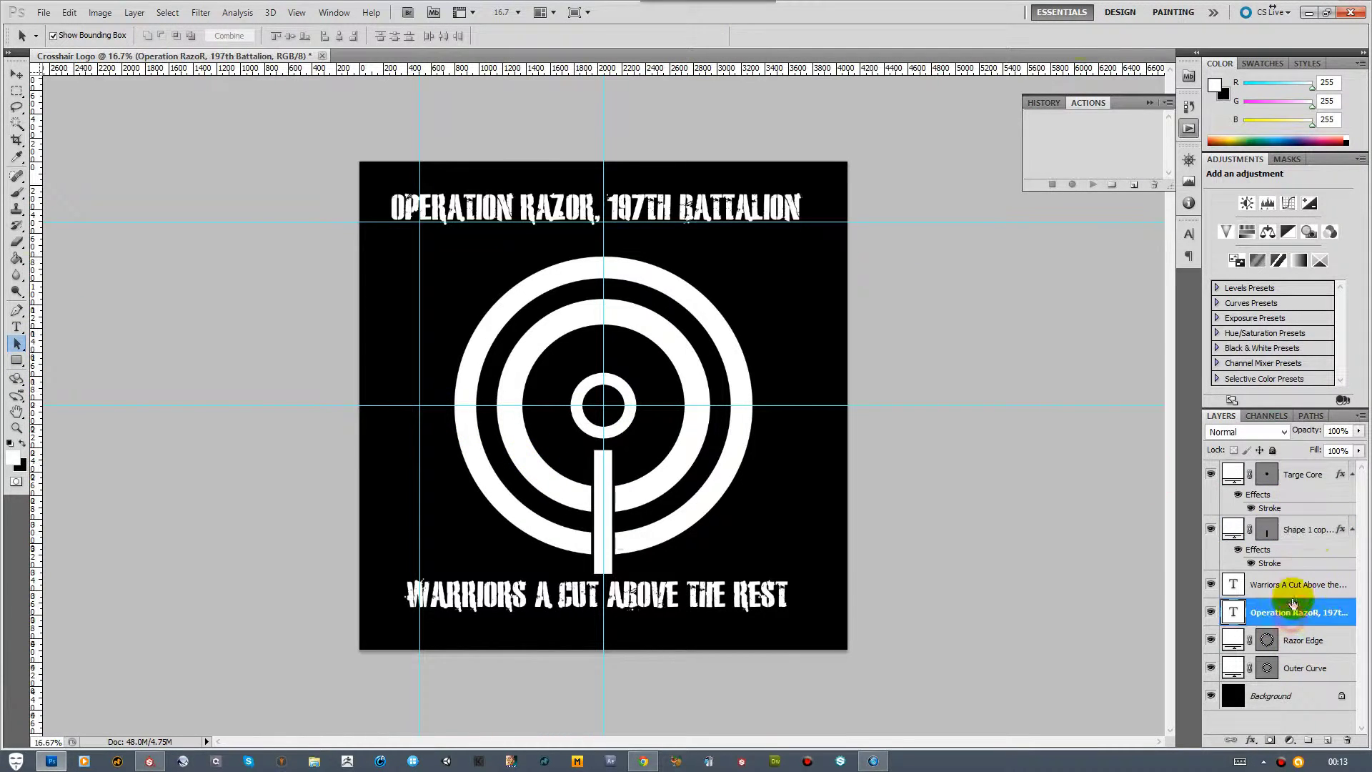
{"action": "key", "text": "v"}
{"action": "left_click_drag", "start_coordinate": [569, 596], "coordinate": [568, 623]}
Duplicate the "Operation RazoR, 197th Battalion" text layer and shorten the lower copy to "Operation RazoR"
{"action": "double_click", "coordinate": [1233, 612]}
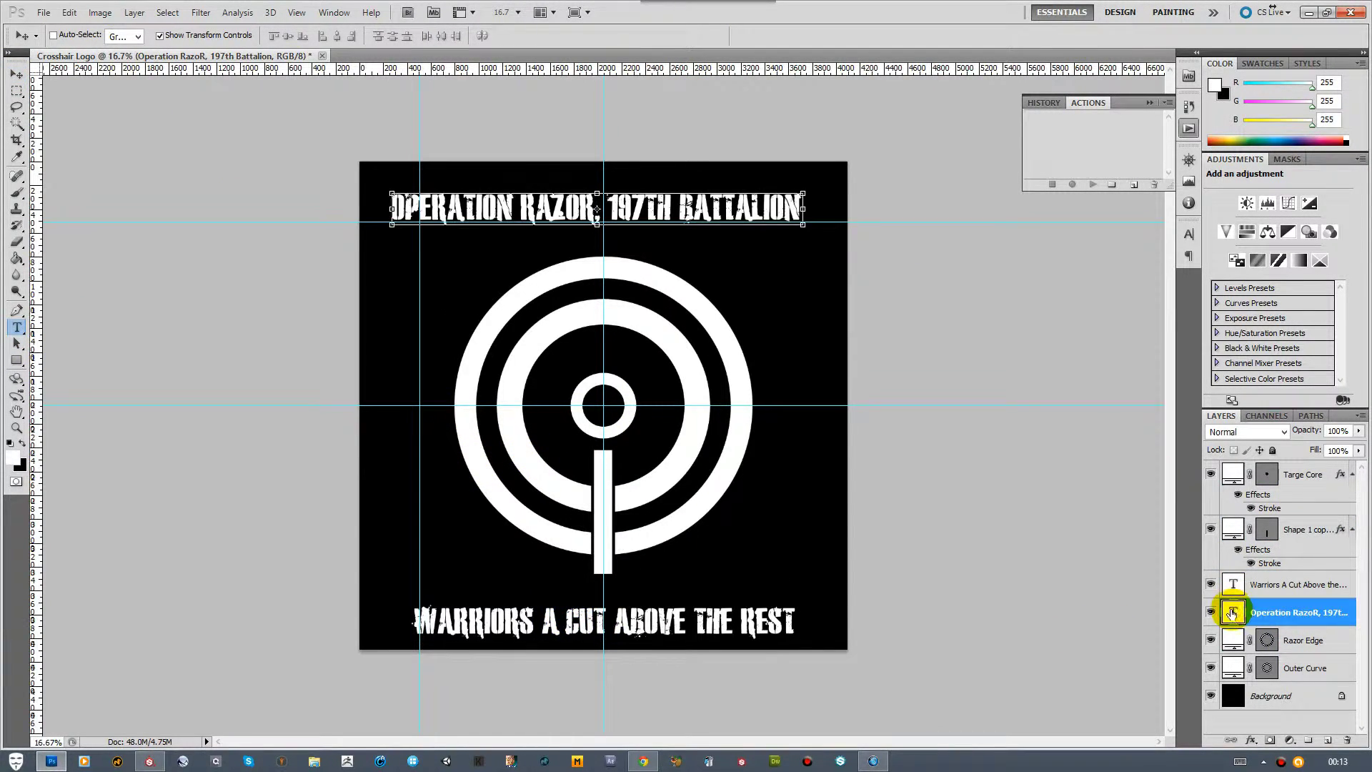
{"action": "left_click", "coordinate": [611, 207]}
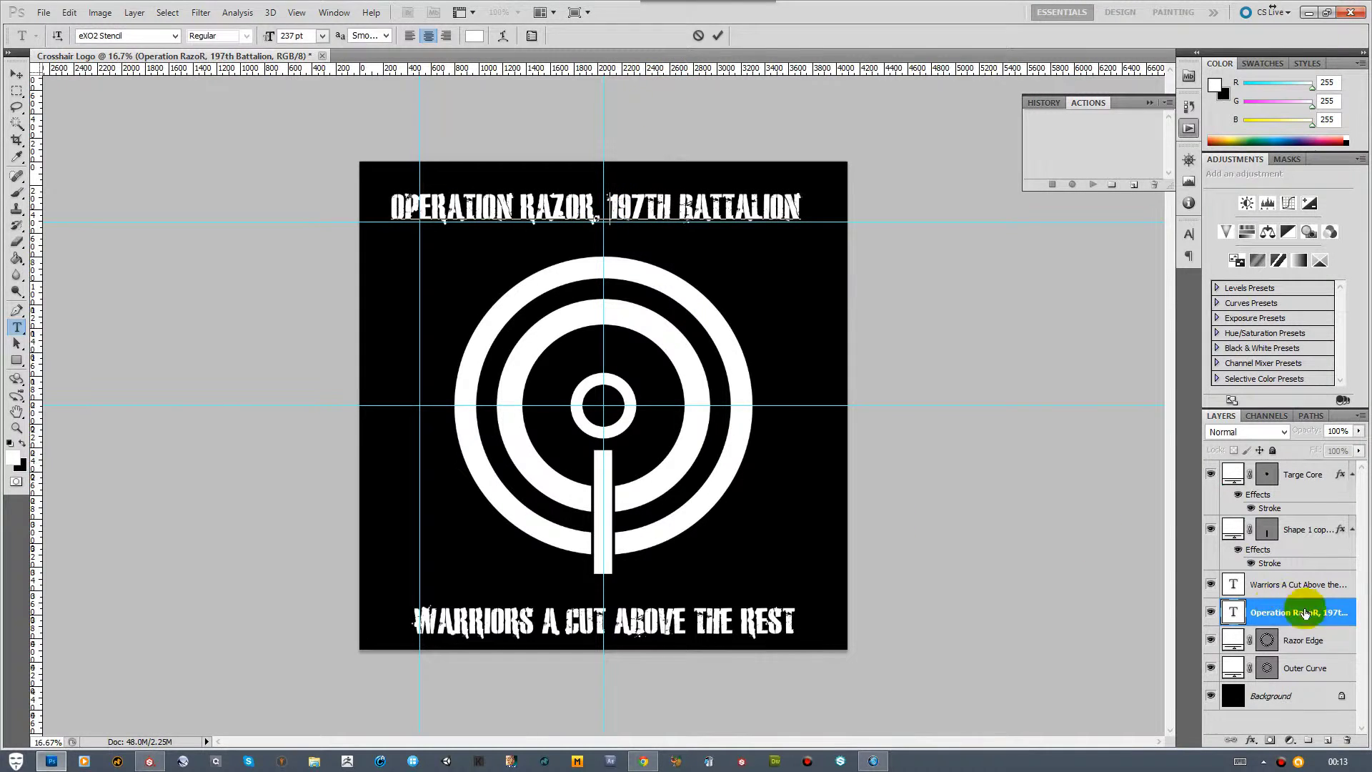
{"action": "left_click_drag", "start_coordinate": [1304, 612], "coordinate": [1326, 740]}
{"action": "double_click", "coordinate": [1234, 640]}
{"action": "left_click_drag", "start_coordinate": [593, 214], "coordinate": [815, 218]}
{"action": "key", "text": "BackSpace"}
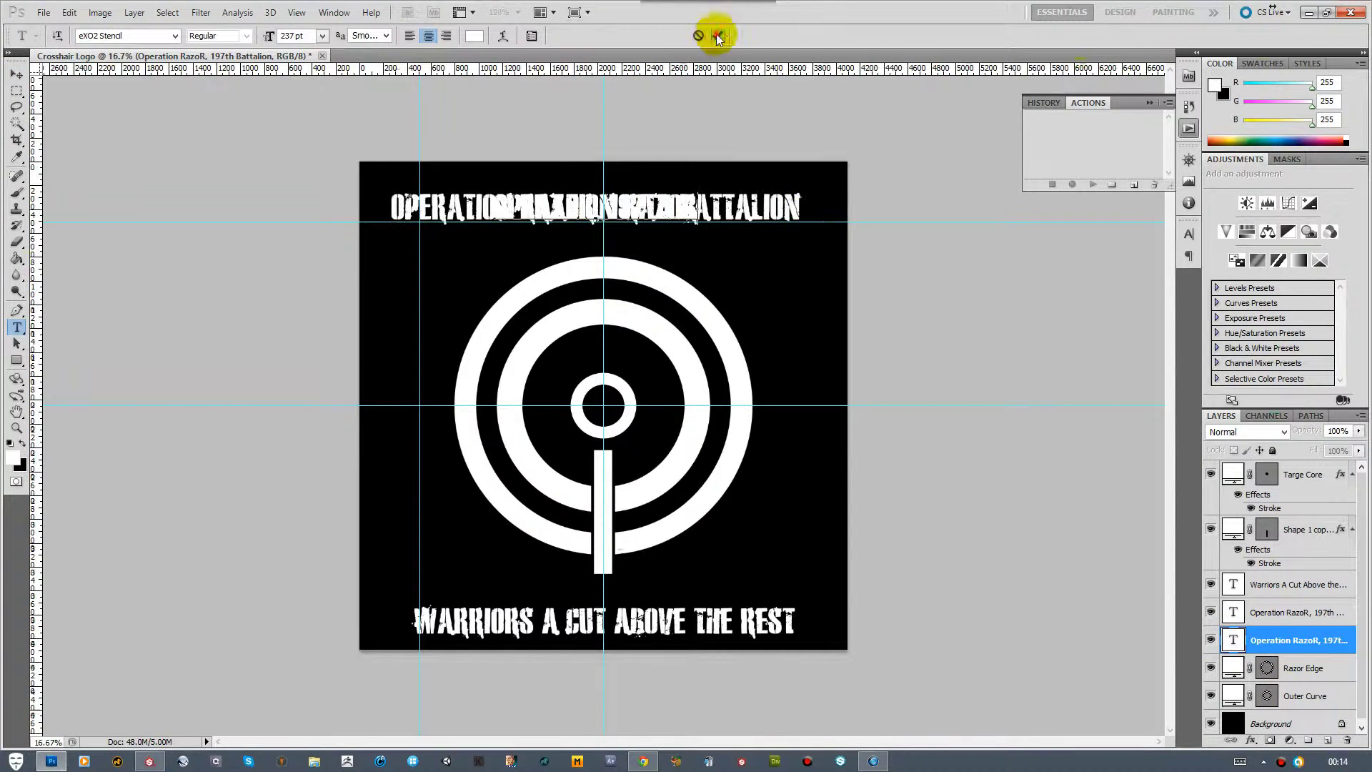
{"action": "left_click", "coordinate": [718, 35]}
Hide the "Operation RazoR" text layer and shorten the other text copy to "197th Battalion"
{"action": "left_click", "coordinate": [659, 213]}
{"action": "key", "text": "BackSpace"}
{"action": "left_click_drag", "start_coordinate": [393, 208], "coordinate": [470, 208]}
{"action": "left_click", "coordinate": [1212, 640]}
{"action": "left_click", "coordinate": [1297, 586]}
{"action": "left_click", "coordinate": [1286, 640]}
{"action": "double_click", "coordinate": [1235, 608]}
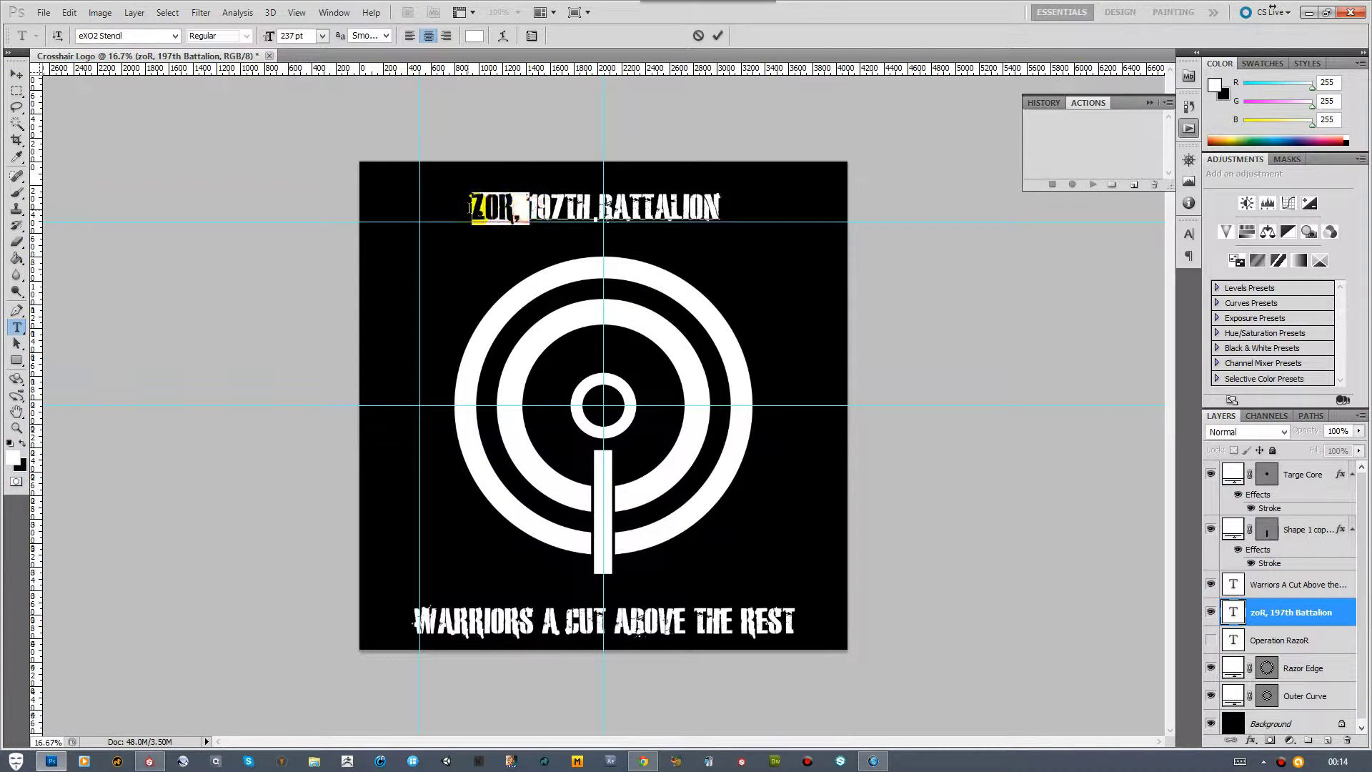
{"action": "key", "text": "Delete"}
{"action": "left_click", "coordinate": [717, 36]}
Move the "197th Battalion" text beneath the first line and show the "Operation RazoR" layer again
{"action": "key", "text": "v"}
{"action": "left_click_drag", "start_coordinate": [652, 203], "coordinate": [624, 232]}
{"action": "left_click", "coordinate": [1210, 636]}
Replace the final capital R in the "Operation RazoR" text with a lowercase r
{"action": "left_click", "coordinate": [1279, 640]}
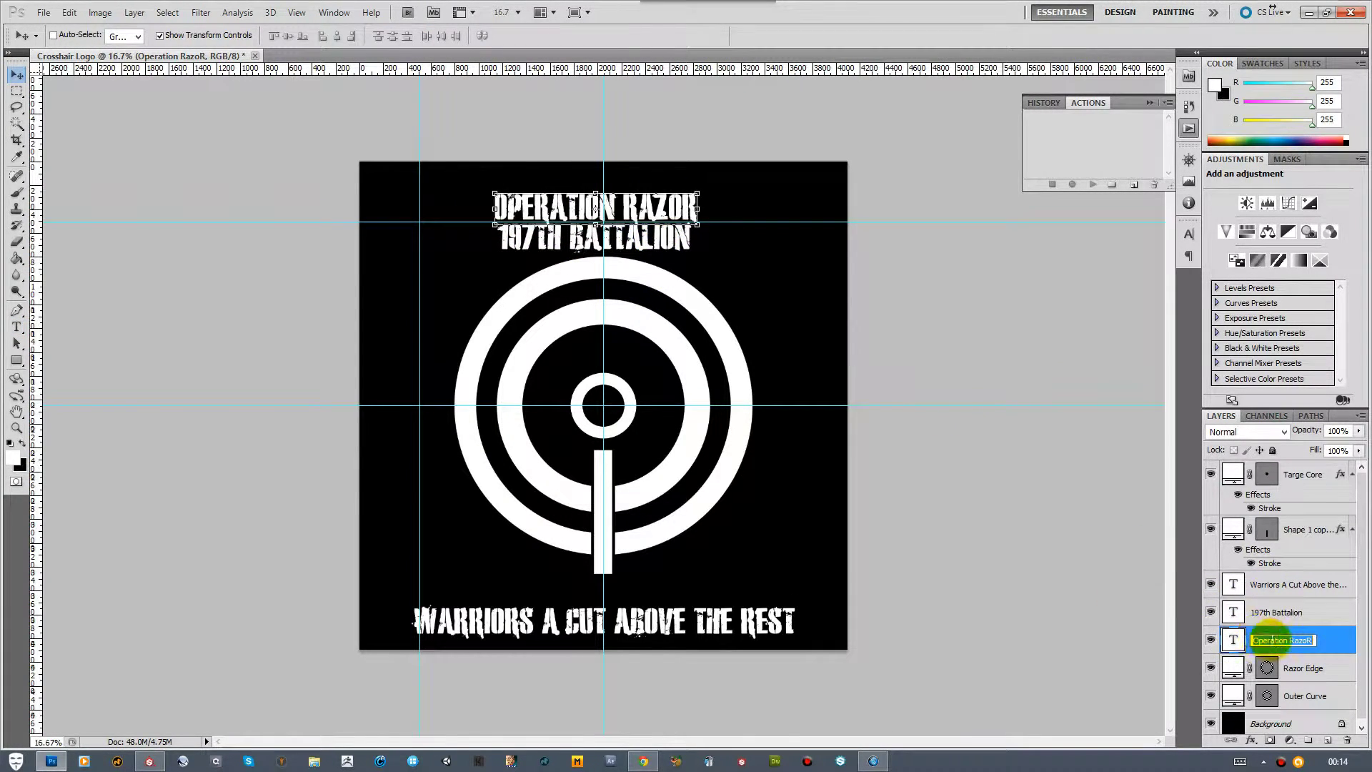
{"action": "double_click", "coordinate": [1232, 641]}
{"action": "left_click", "coordinate": [723, 123]}
{"action": "double_click", "coordinate": [1233, 640]}
{"action": "left_click", "coordinate": [709, 206]}
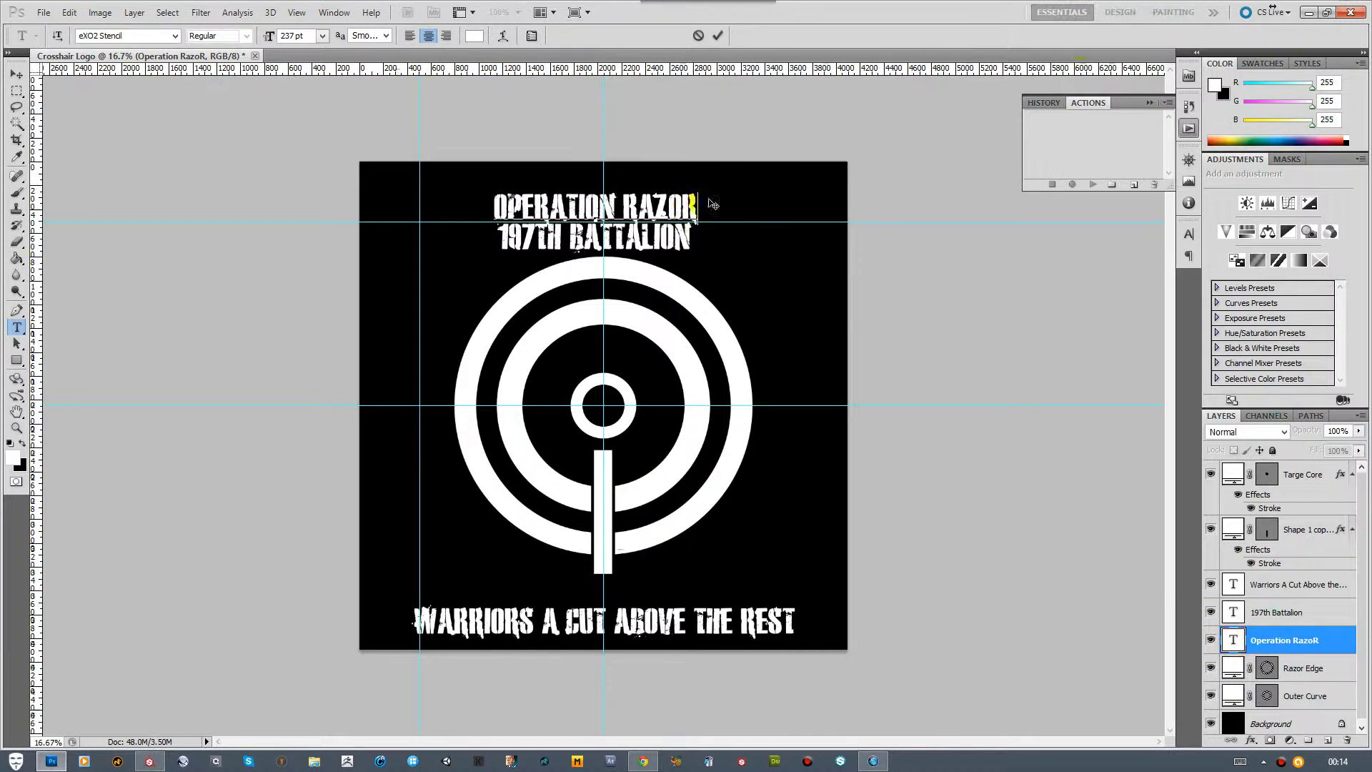
{"action": "key", "text": "BackSpace"}
{"action": "type", "text": "r"}
{"action": "left_click", "coordinate": [717, 36]}
Move the "Operation Razor" text slightly up and nudge "197th Battalion" into line beneath it
{"action": "key", "text": "v"}
{"action": "left_click_drag", "start_coordinate": [549, 208], "coordinate": [552, 198]}
{"action": "left_click", "coordinate": [1233, 613]}
{"action": "left_click_drag", "start_coordinate": [652, 242], "coordinate": [651, 234]}
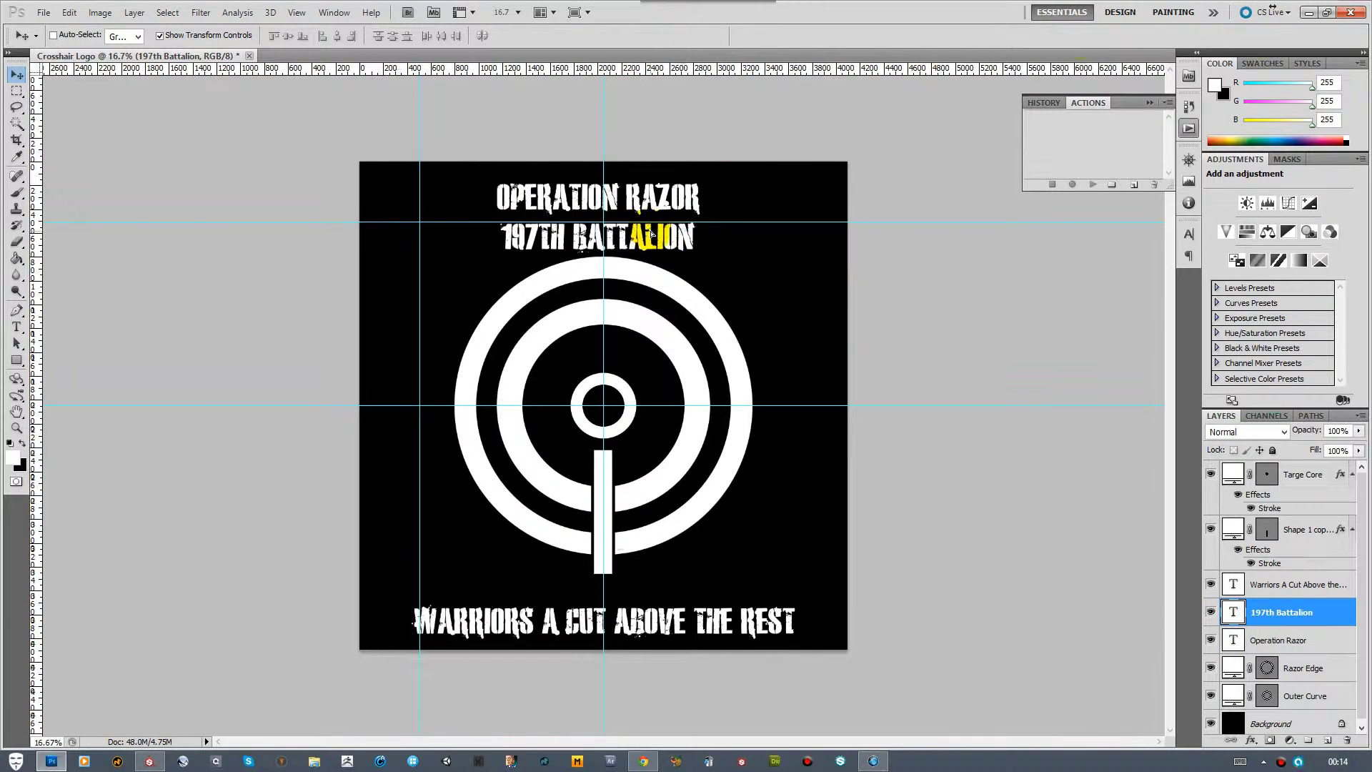
Hide the three text layers "197th Battalion", "Warriors A Cut Above the Rest" and "Operation Razor"
{"action": "left_click", "coordinate": [1211, 612]}
{"action": "left_click", "coordinate": [1211, 584]}
{"action": "left_click", "coordinate": [1211, 640]}
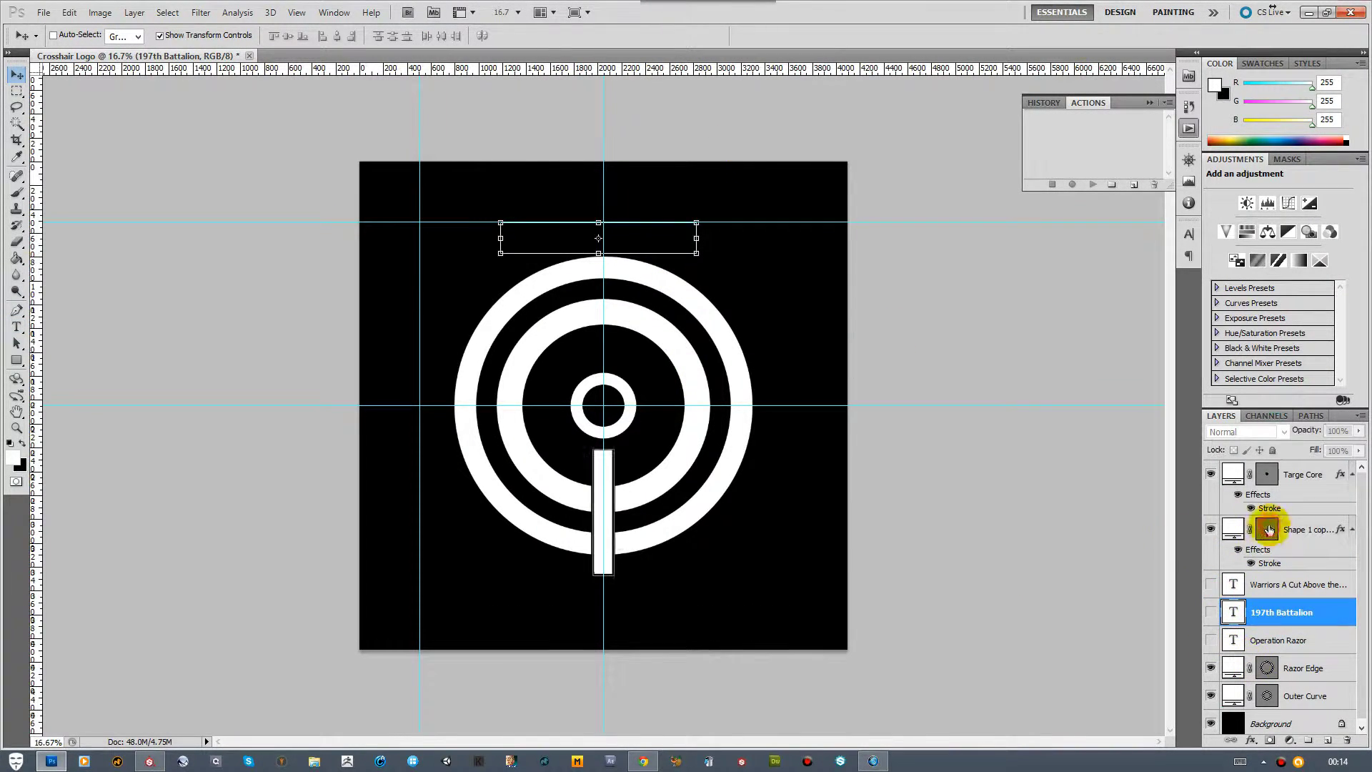
Stretch the lower bar downward to about 131.62% of its height and apply the transformation
{"action": "left_click", "coordinate": [1233, 529]}
{"action": "key", "text": "ctrl+t"}
{"action": "left_click_drag", "start_coordinate": [603, 572], "coordinate": [603, 614]}
{"action": "left_click", "coordinate": [18, 360]}
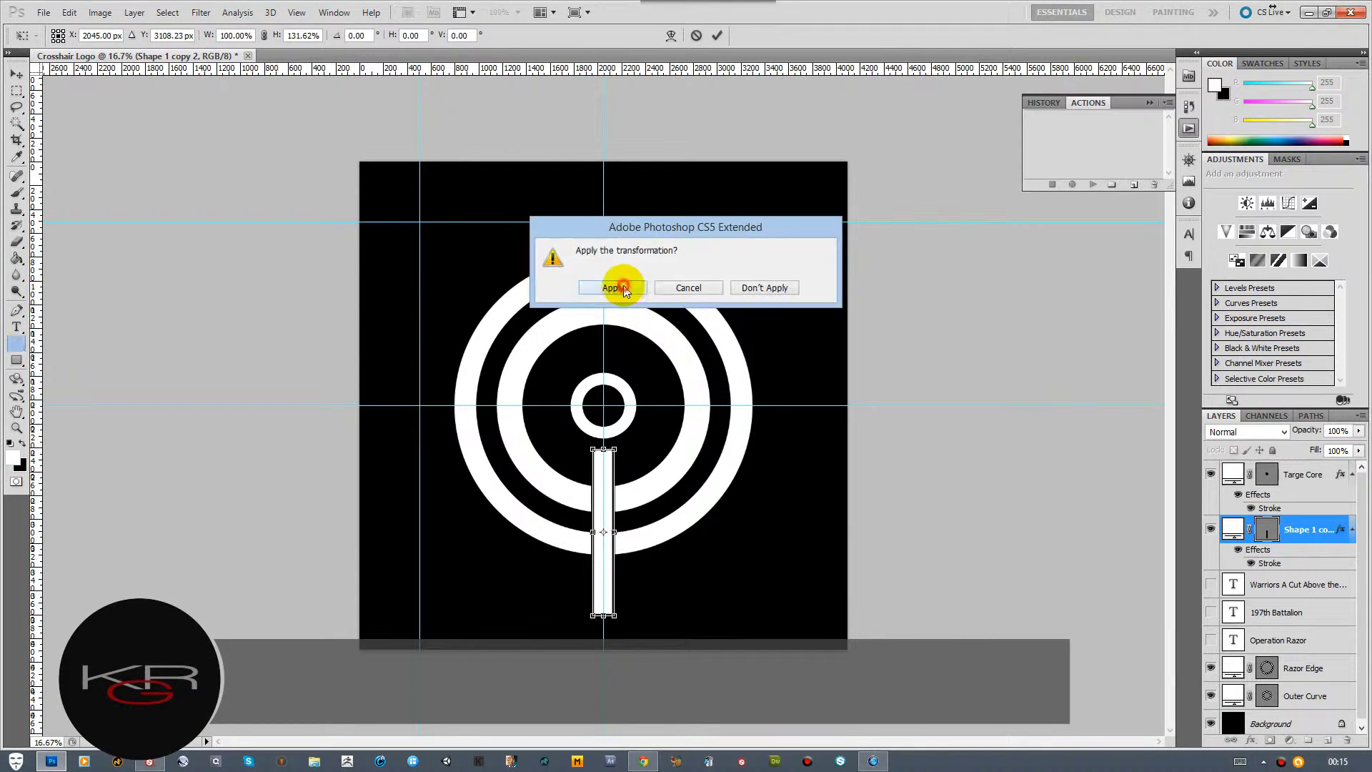
{"action": "left_click", "coordinate": [611, 282]}
Add anchor points along the left edge of the lower bar near its outer end
{"action": "left_click", "coordinate": [17, 311]}
{"action": "left_click", "coordinate": [592, 591]}
{"action": "left_click", "coordinate": [592, 566]}
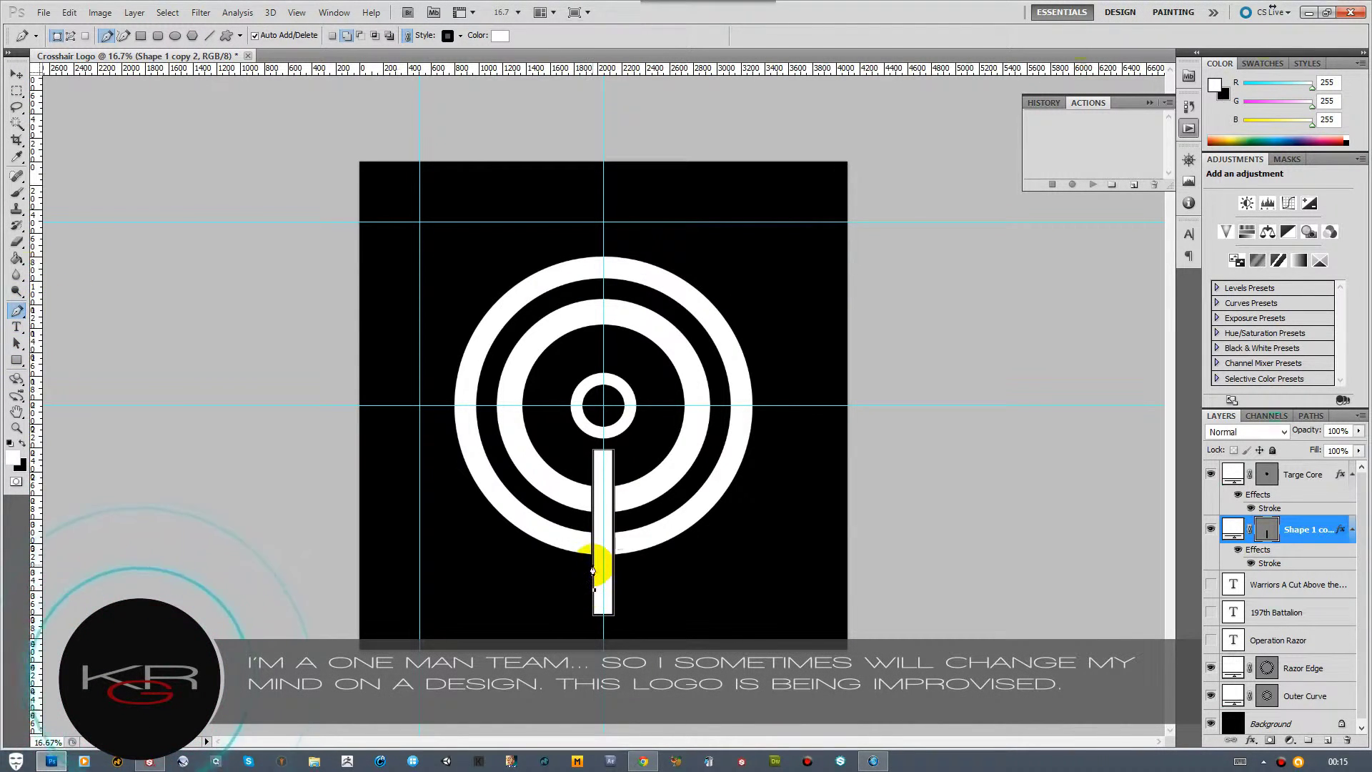
{"action": "left_click", "coordinate": [17, 343]}
{"action": "left_click", "coordinate": [58, 357]}
{"action": "left_click", "coordinate": [592, 590]}
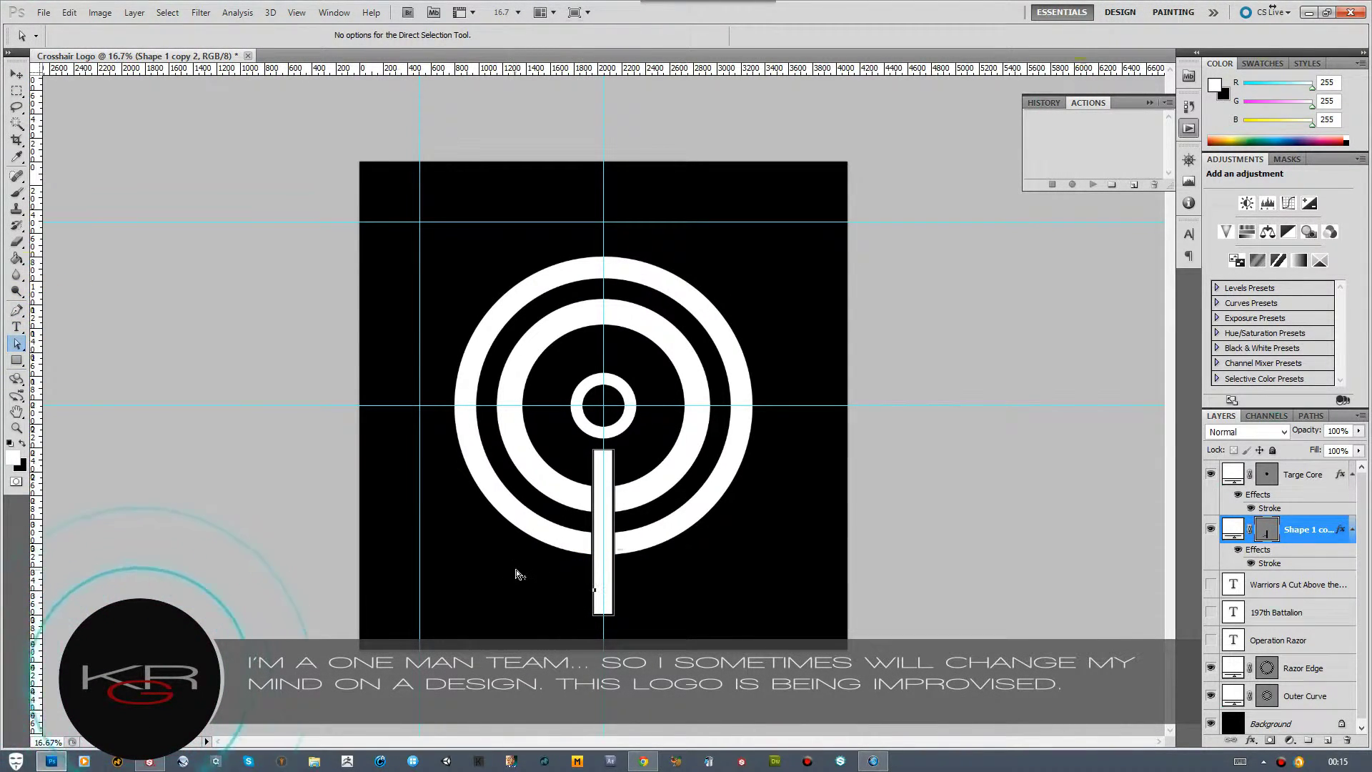
{"action": "left_click_drag", "start_coordinate": [17, 310], "coordinate": [68, 341]}
{"action": "left_click", "coordinate": [592, 595]}
{"action": "left_click", "coordinate": [17, 343]}
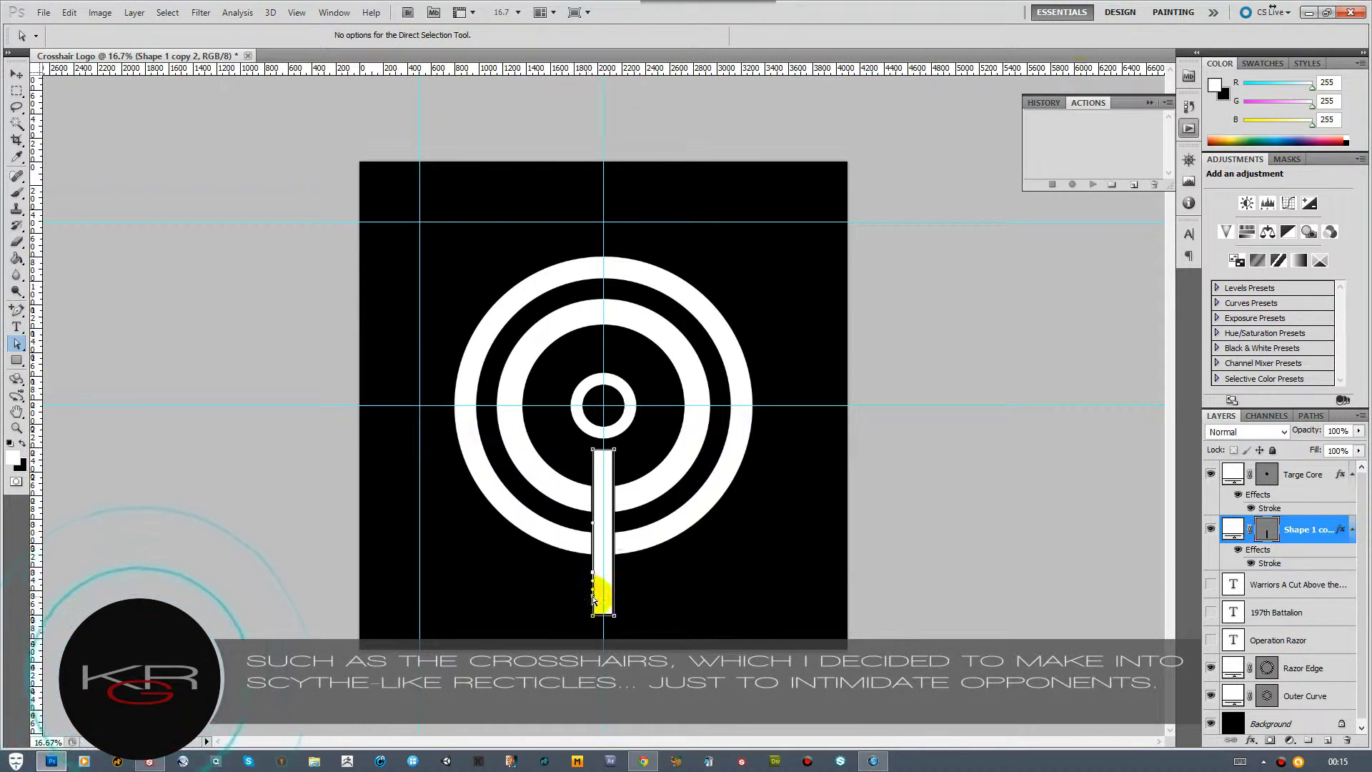
Pull the lower bar's outer left-edge points outward to form a pointed scythe blade
{"action": "left_click_drag", "start_coordinate": [593, 594], "coordinate": [572, 615]}
{"action": "left_click", "coordinate": [592, 615]}
{"action": "left_click", "coordinate": [14, 313]}
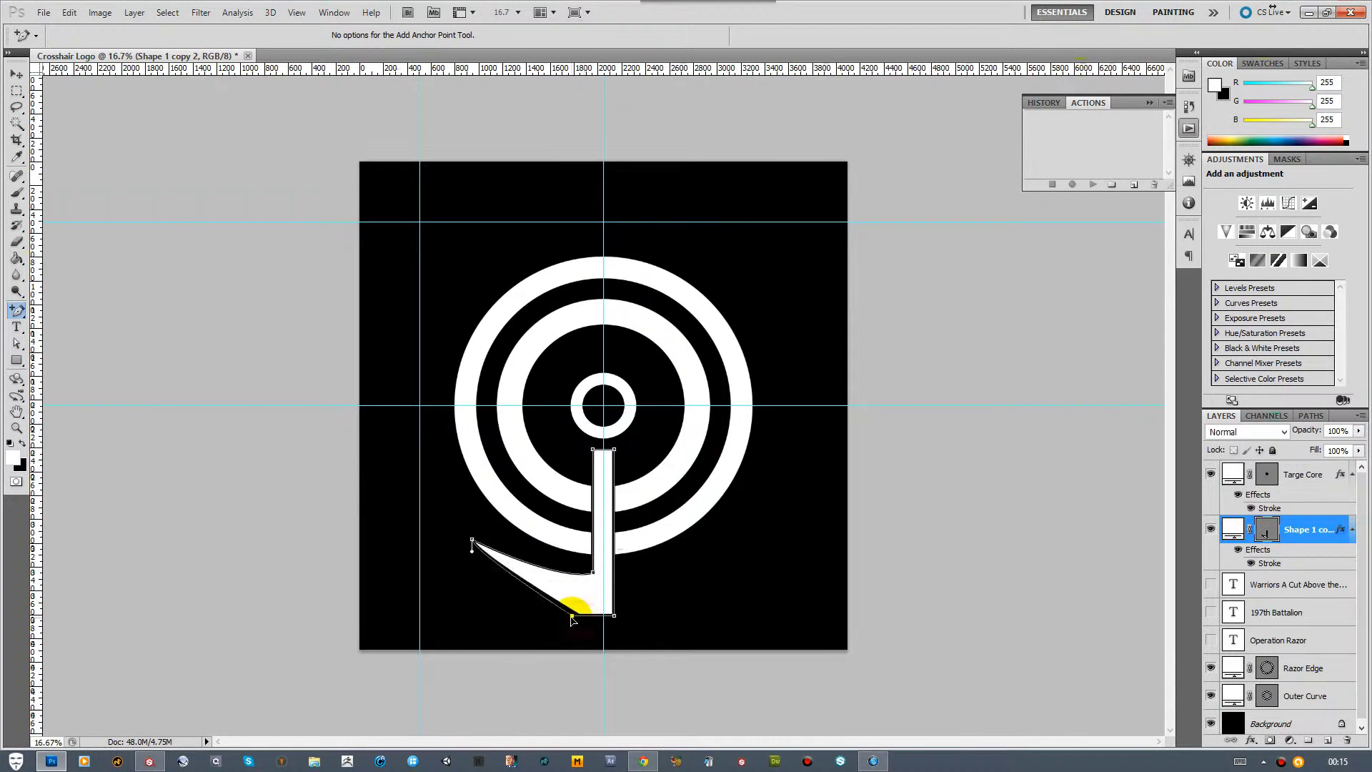
Curve the blade's outer edge and raise its tip so the blade follows the outer ring
{"action": "left_click_drag", "start_coordinate": [18, 310], "coordinate": [75, 367]}
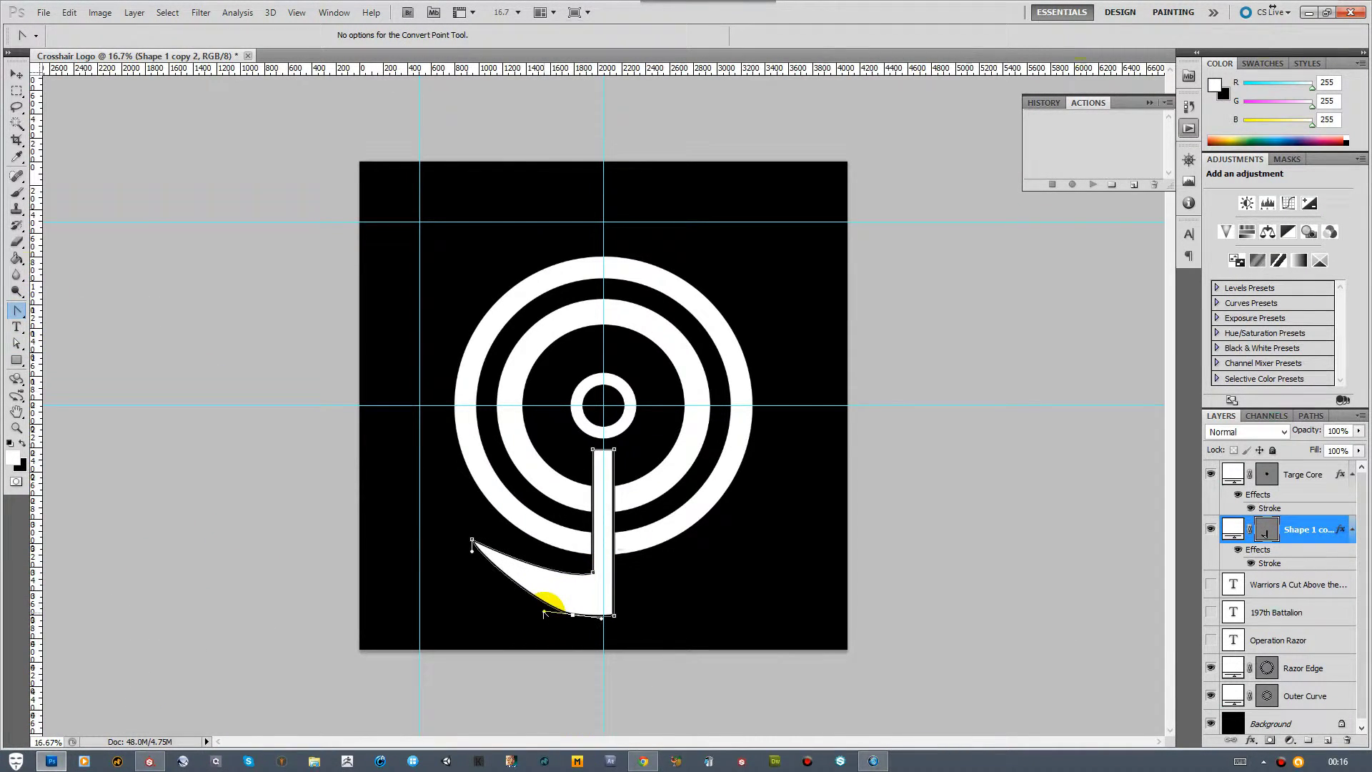
{"action": "left_click", "coordinate": [16, 344]}
{"action": "left_click_drag", "start_coordinate": [472, 540], "coordinate": [460, 500]}
{"action": "left_click_drag", "start_coordinate": [549, 543], "coordinate": [544, 574]}
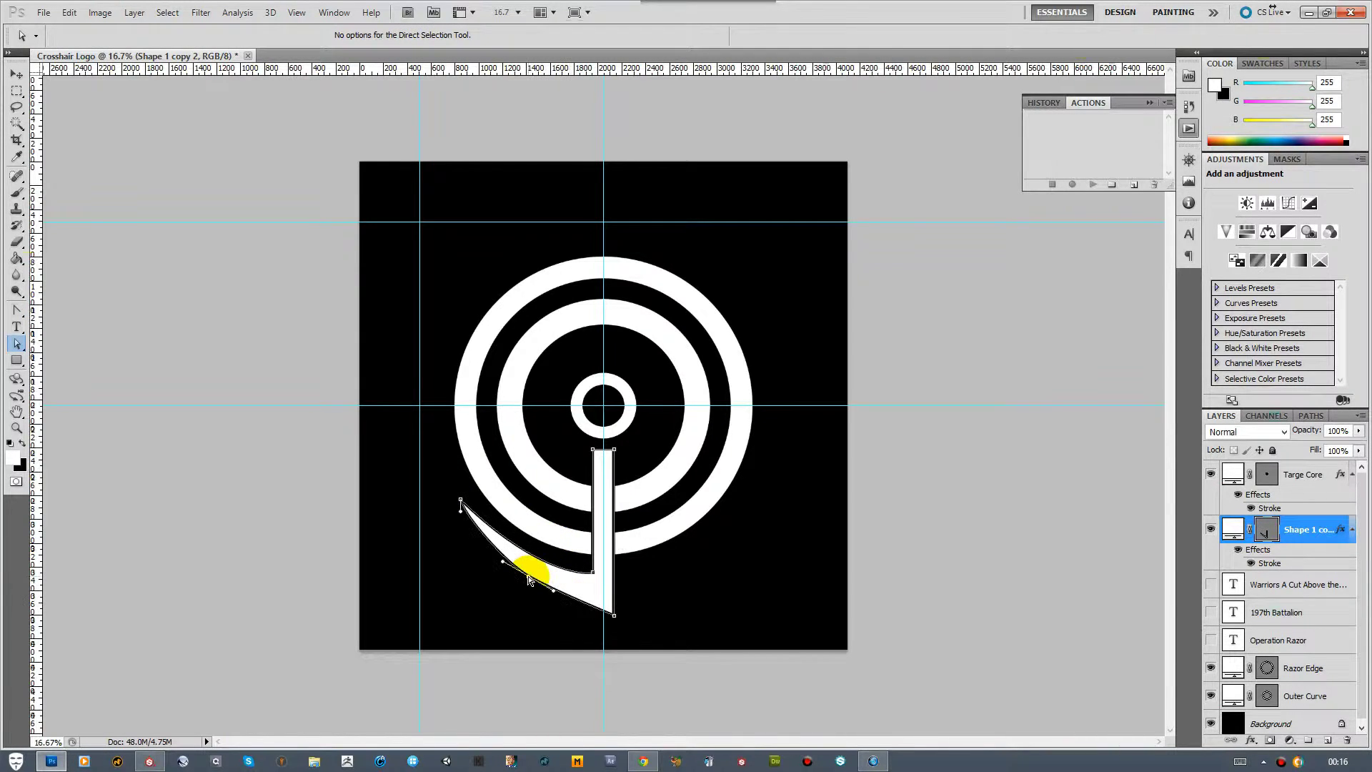
{"action": "left_click", "coordinate": [16, 74]}
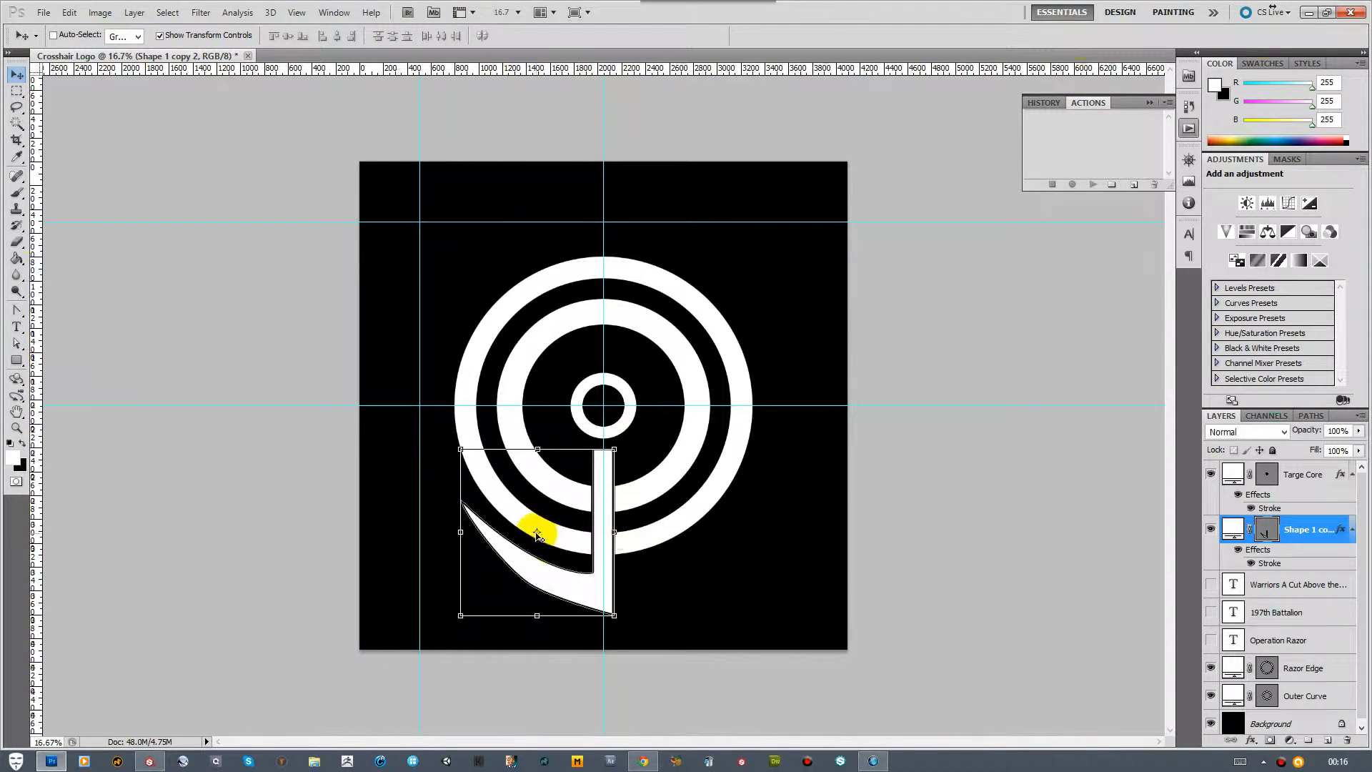
{"action": "left_click_drag", "start_coordinate": [537, 534], "coordinate": [603, 416]}
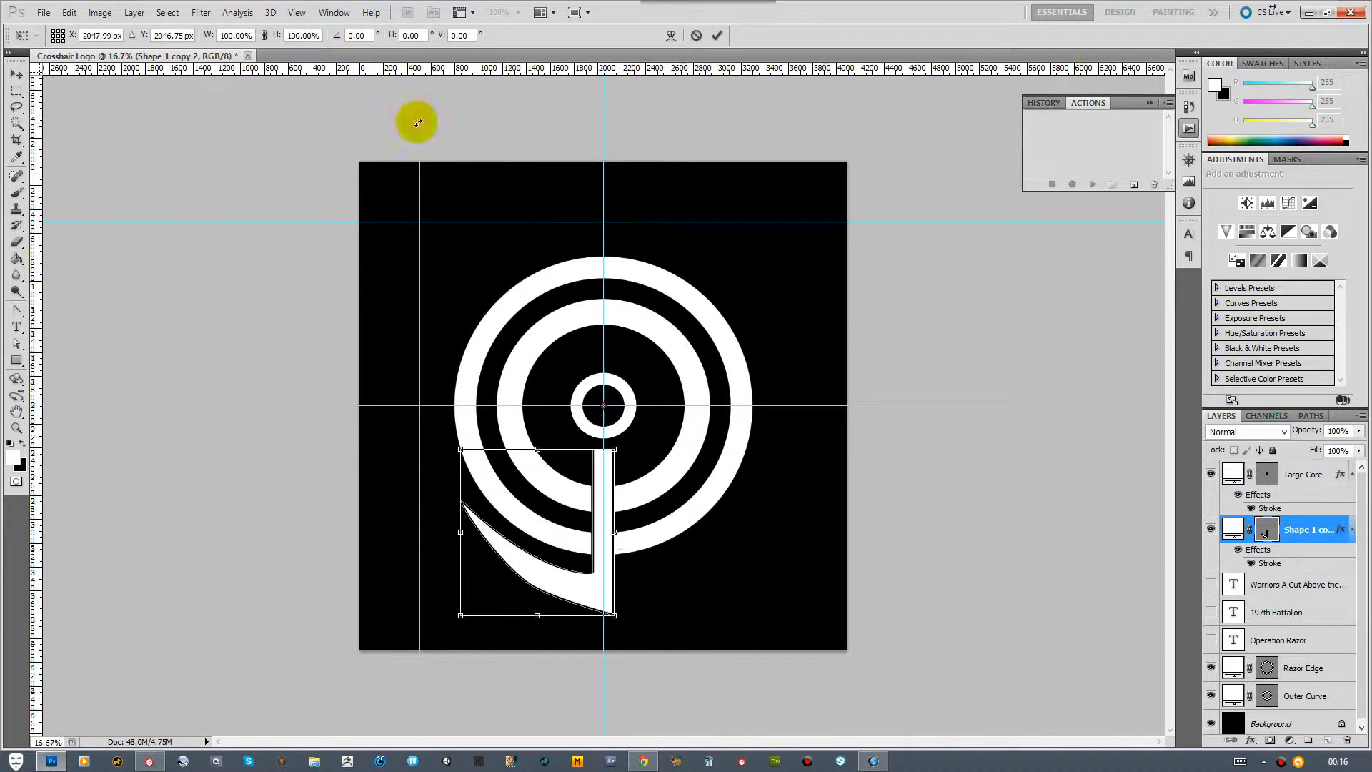
{"action": "double_click", "coordinate": [356, 35]}
{"action": "type", "text": "90"}
{"action": "left_click", "coordinate": [696, 35]}
{"action": "left_click_drag", "start_coordinate": [537, 532], "coordinate": [607, 409]}
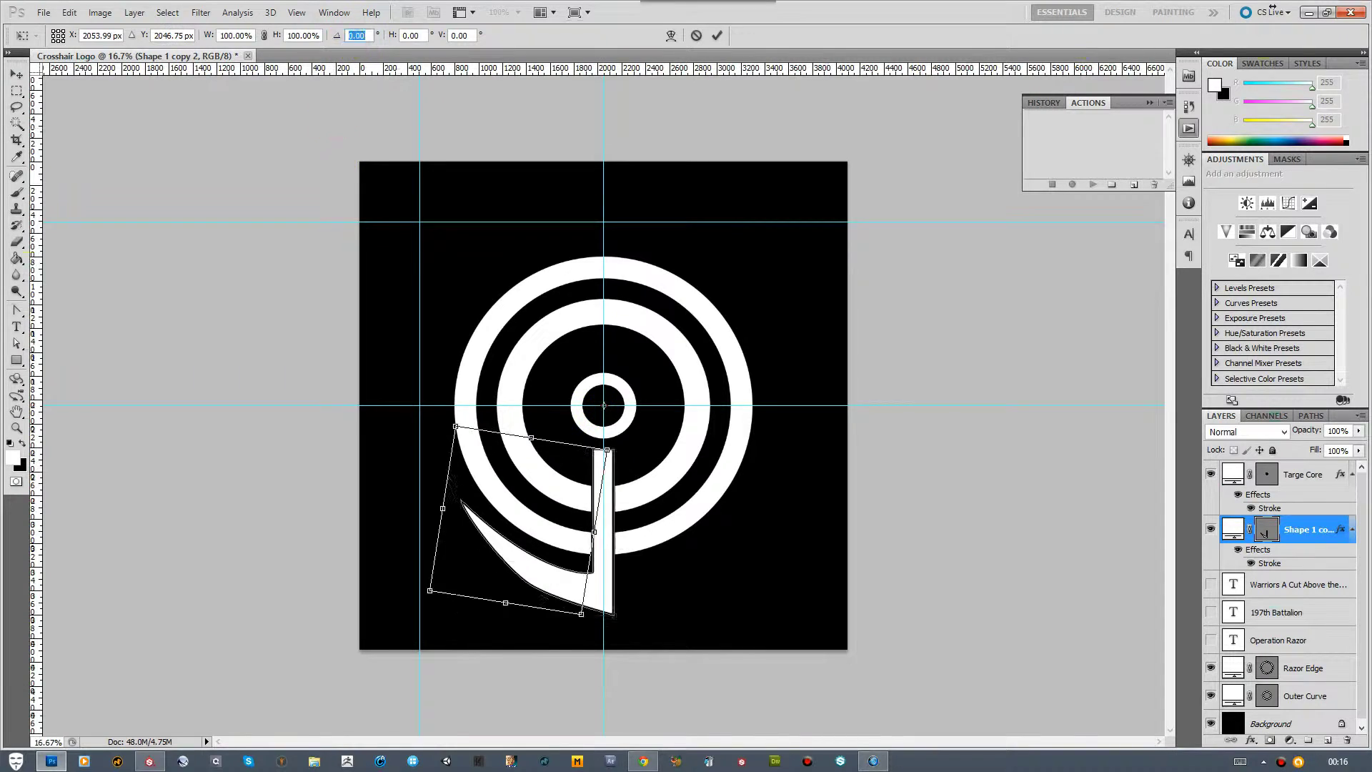
{"action": "left_click", "coordinate": [716, 35]}
Add a copy of the lower scythe within the same shape layer, rotated 90° about the rings' centre
{"action": "left_click", "coordinate": [17, 343]}
{"action": "left_click", "coordinate": [64, 359]}
{"action": "left_click", "coordinate": [515, 529]}
{"action": "key", "text": "ctrl+t"}
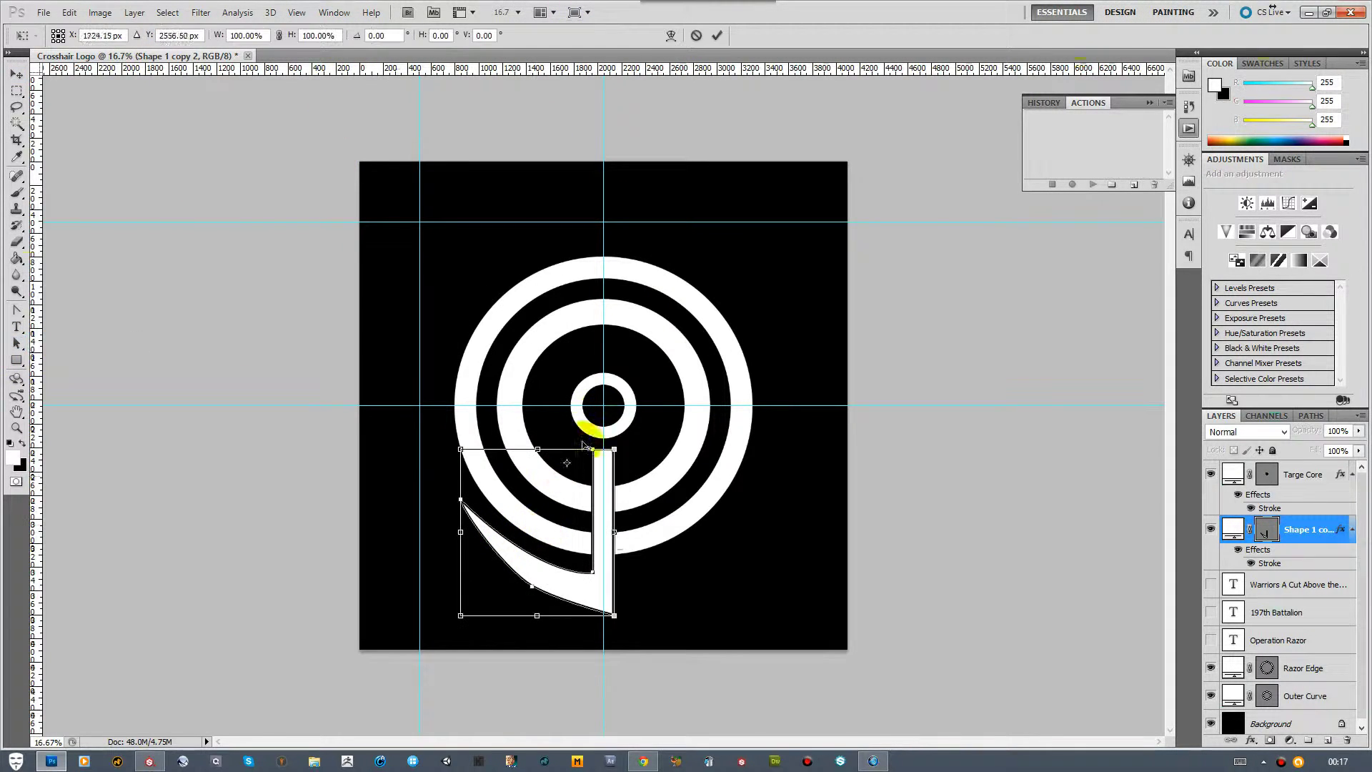
{"action": "left_click_drag", "start_coordinate": [608, 410], "coordinate": [604, 406]}
{"action": "left_click", "coordinate": [382, 35]}
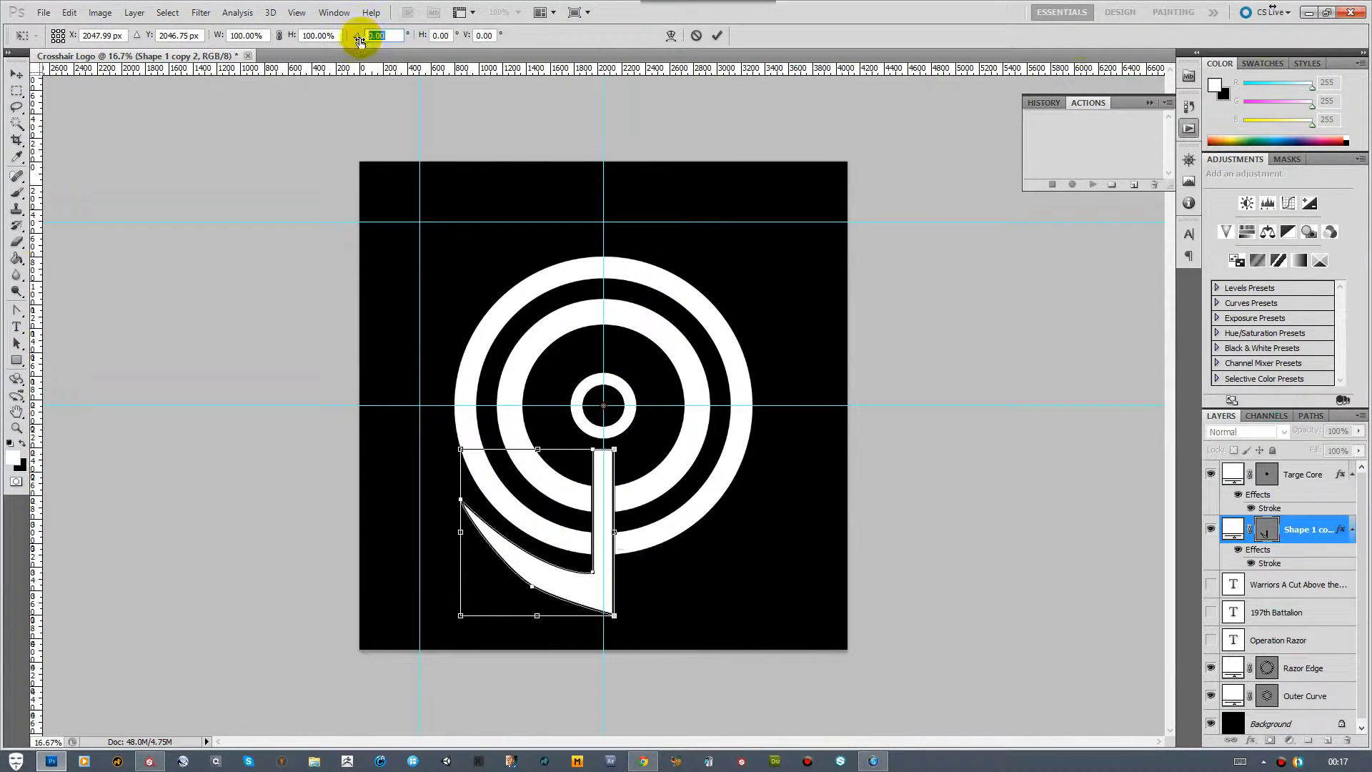
{"action": "type", "text": "90"}
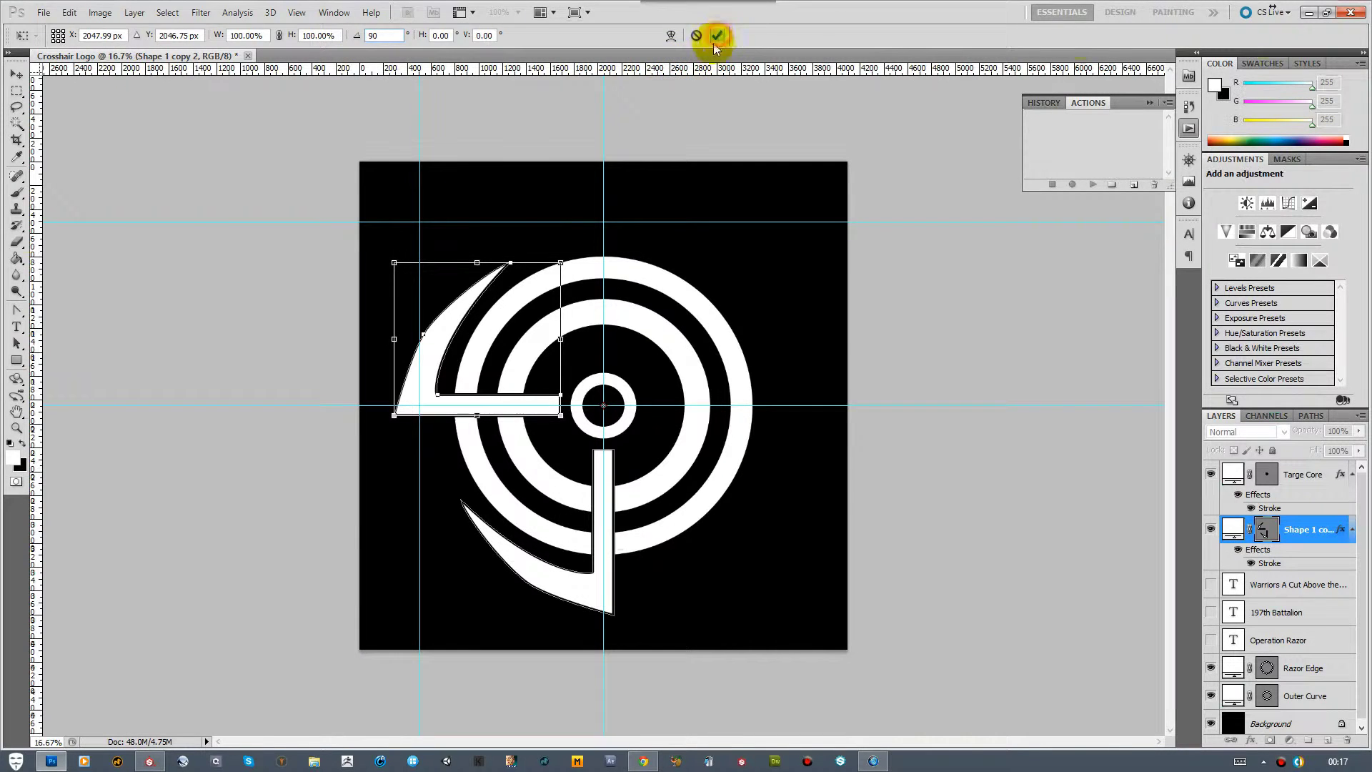
{"action": "left_click", "coordinate": [716, 36]}
Copy the left scythe within the shape layer, rotated 90° about the rings' centre, to form the upper scythe
{"action": "key", "text": "ctrl+alt+t"}
{"action": "left_click", "coordinate": [622, 387], "text": "alt"}
{"action": "left_click", "coordinate": [382, 35]}
{"action": "type", "text": "90"}
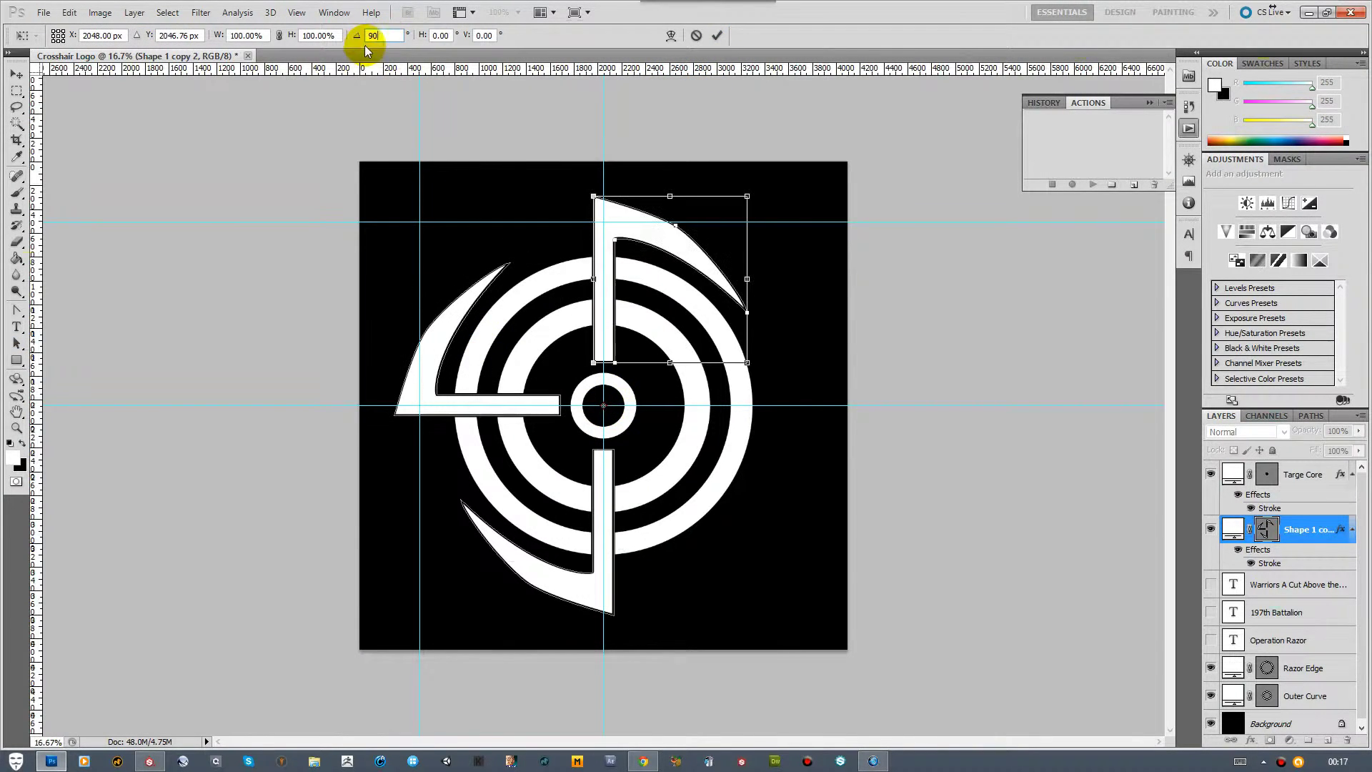
{"action": "left_click", "coordinate": [716, 35]}
Copy the upper scythe within the shape layer, rotated 90° about the rings' centre, to form the right scythe
{"action": "key", "text": "ctrl+alt+t"}
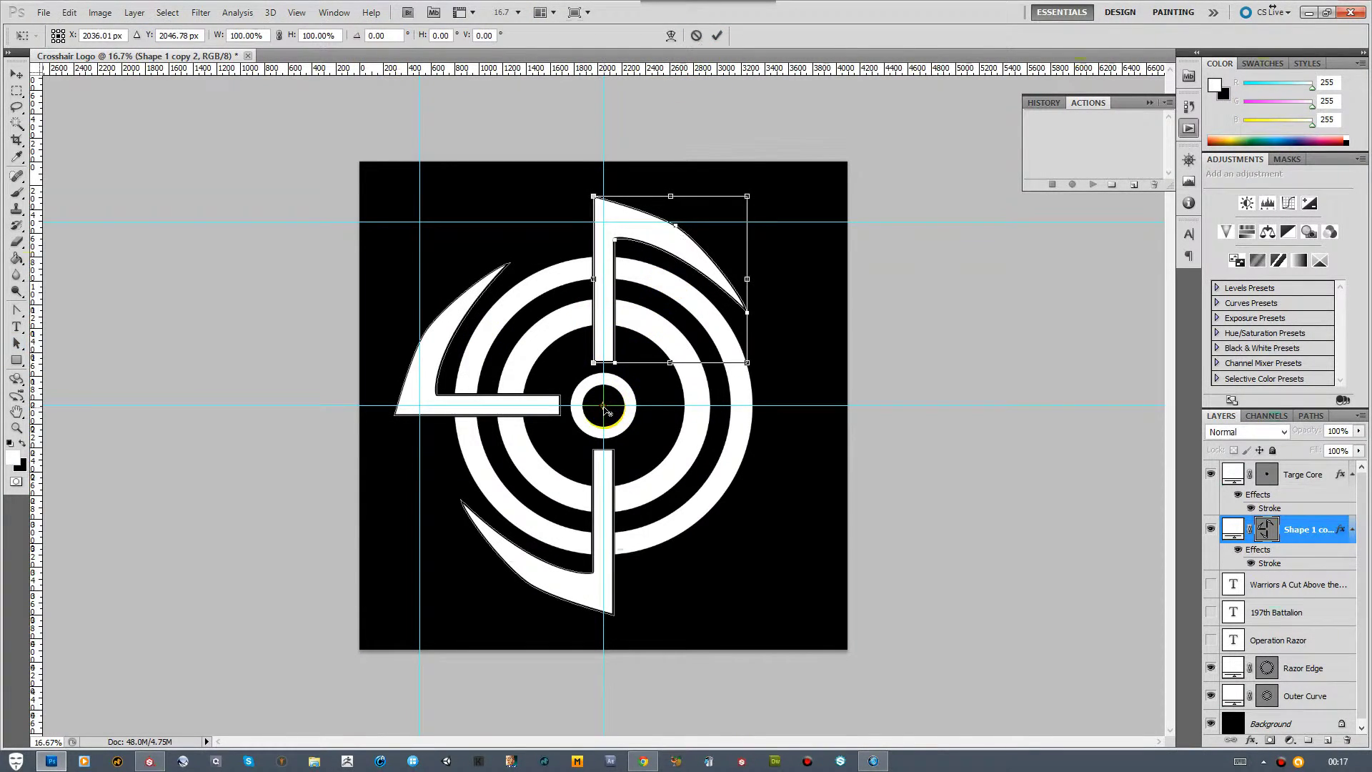
{"action": "left_click", "coordinate": [604, 405], "text": "alt"}
{"action": "left_click", "coordinate": [392, 35]}
{"action": "type", "text": "990"}
{"action": "left_click", "coordinate": [717, 35]}
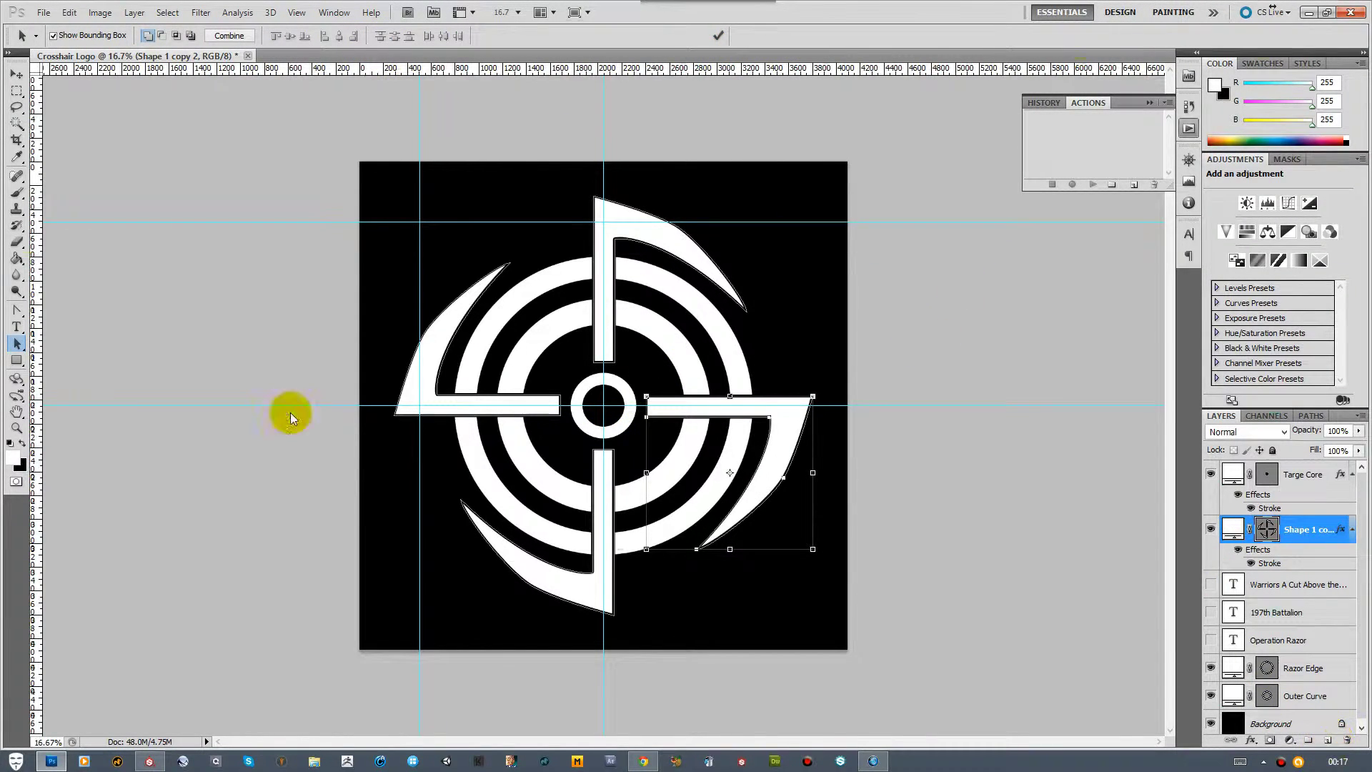
Draw a narrow vertical rectangle over the upper and lower bars, spanning beyond their ends, and colour it black
{"action": "left_click", "coordinate": [17, 359]}
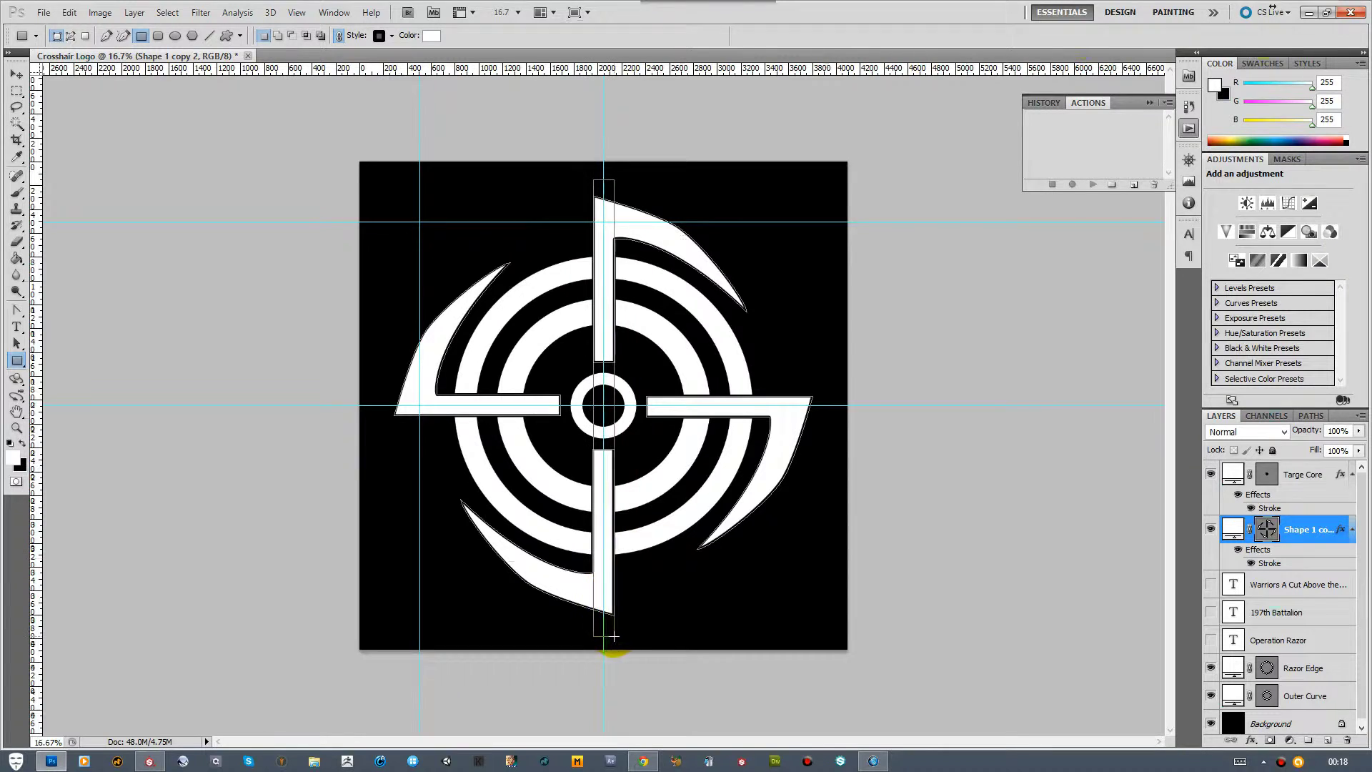
{"action": "left_click_drag", "start_coordinate": [613, 635], "coordinate": [613, 635]}
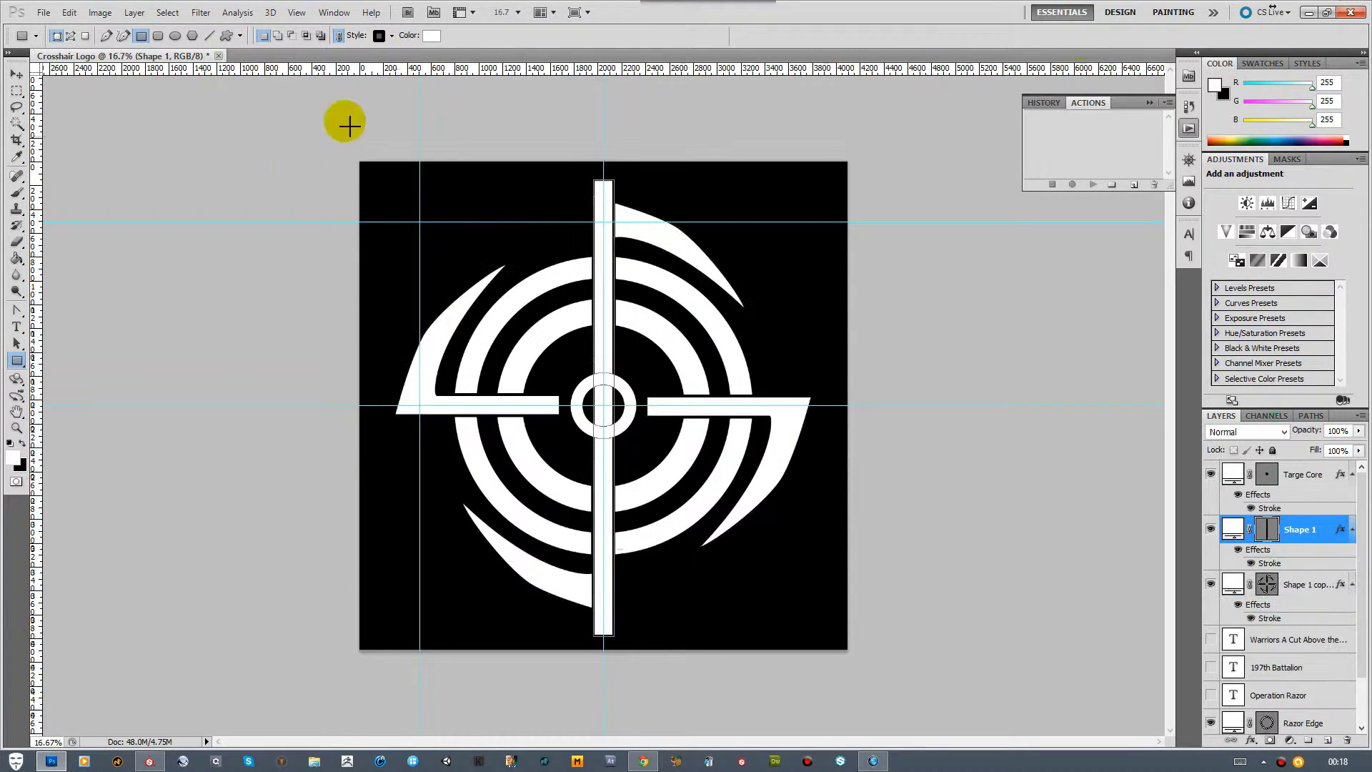
{"action": "double_click", "coordinate": [1234, 530]}
{"action": "left_click", "coordinate": [699, 386]}
{"action": "left_click", "coordinate": [829, 191]}
Select the black rectangle and centre it on the intersection of the guides at the rings' centre
{"action": "left_click", "coordinate": [17, 343]}
{"action": "left_click", "coordinate": [598, 326]}
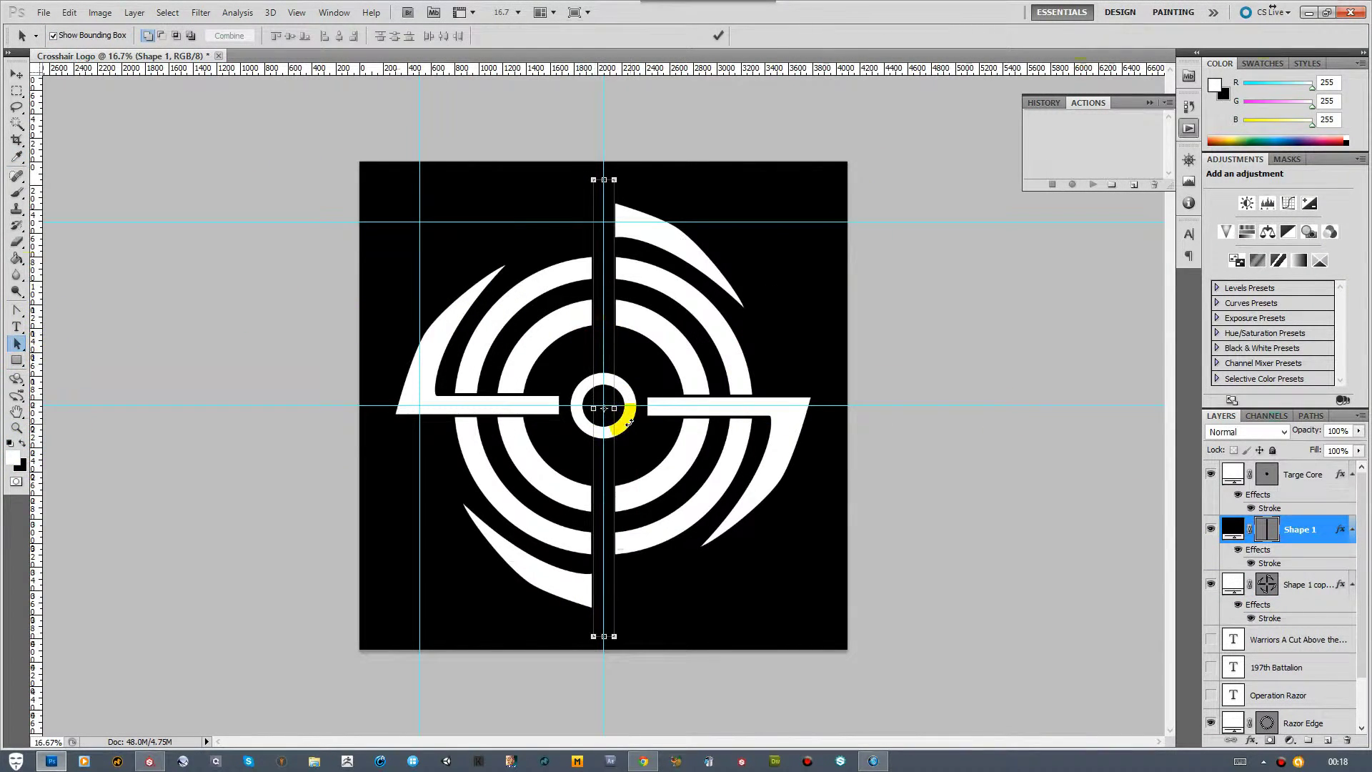
{"action": "key", "text": "ctrl+plus"}
{"action": "key", "text": "ctrl+plus"}
{"action": "key", "text": "ctrl+plus"}
{"action": "key", "text": "ctrl+plus"}
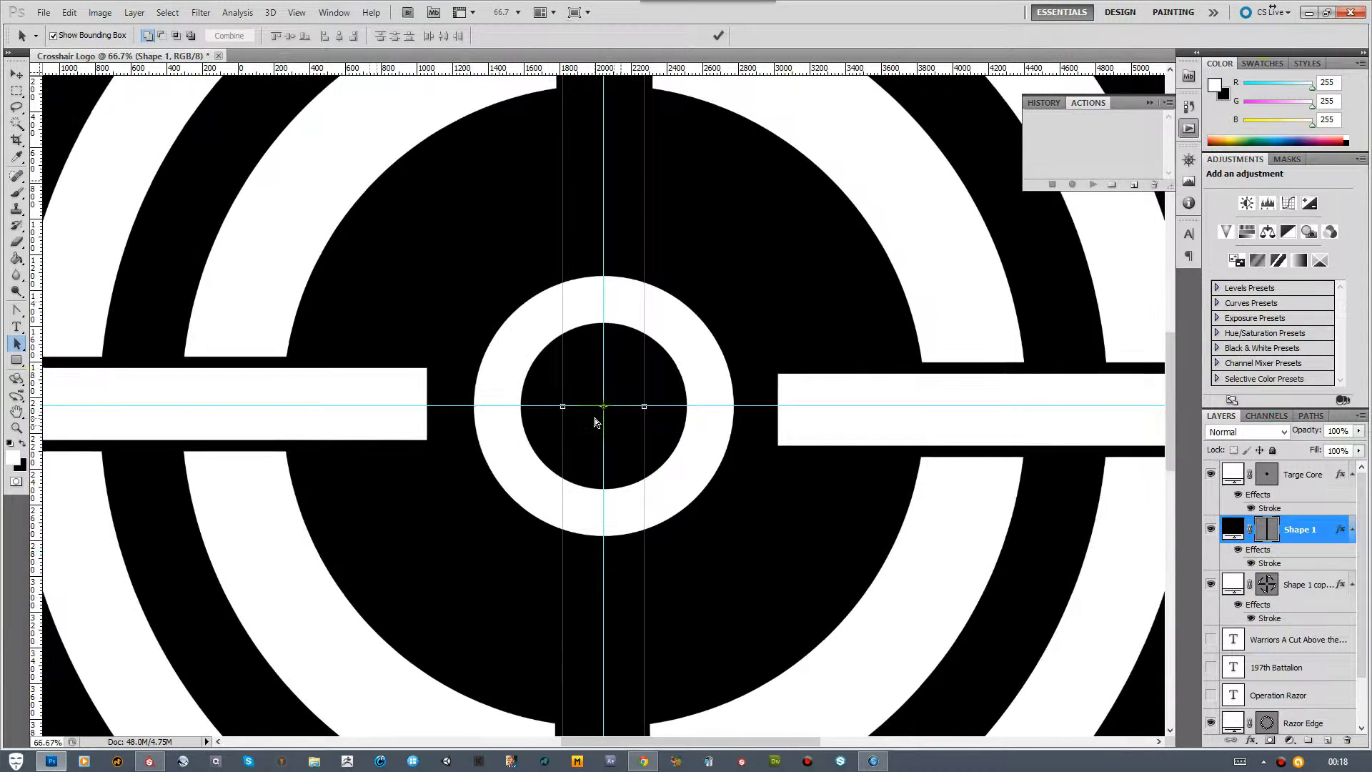
{"action": "key", "text": "ctrl+minus"}
{"action": "key", "text": "ctrl+minus"}
{"action": "key", "text": "ctrl+minus"}
{"action": "key", "text": "ctrl+minus"}
Rotate the black rectangle 45° about its centre and scale it to 17.63% width and 68% height
{"action": "key", "text": "ctrl+t"}
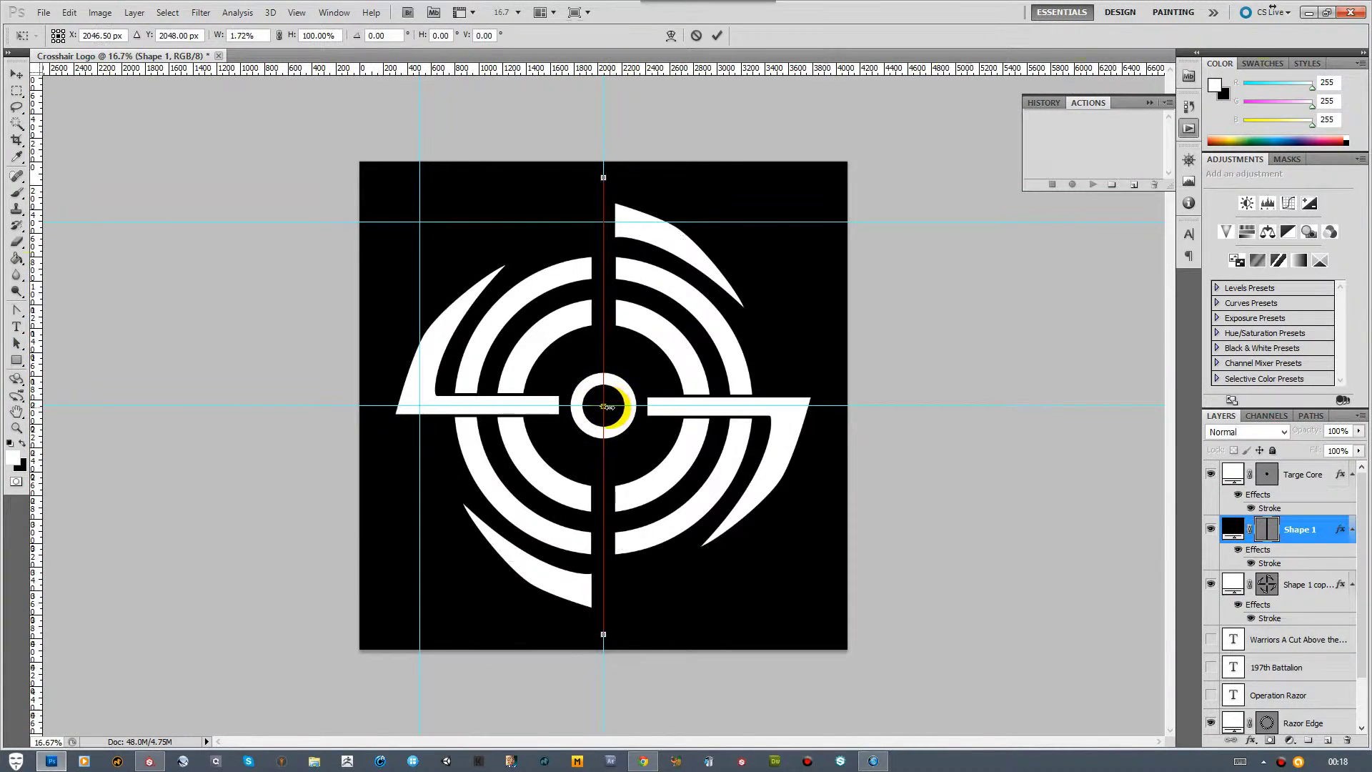
{"action": "left_click_drag", "start_coordinate": [606, 406], "coordinate": [611, 407], "text": "alt"}
{"action": "double_click", "coordinate": [366, 35]}
{"action": "type", "text": "60"}
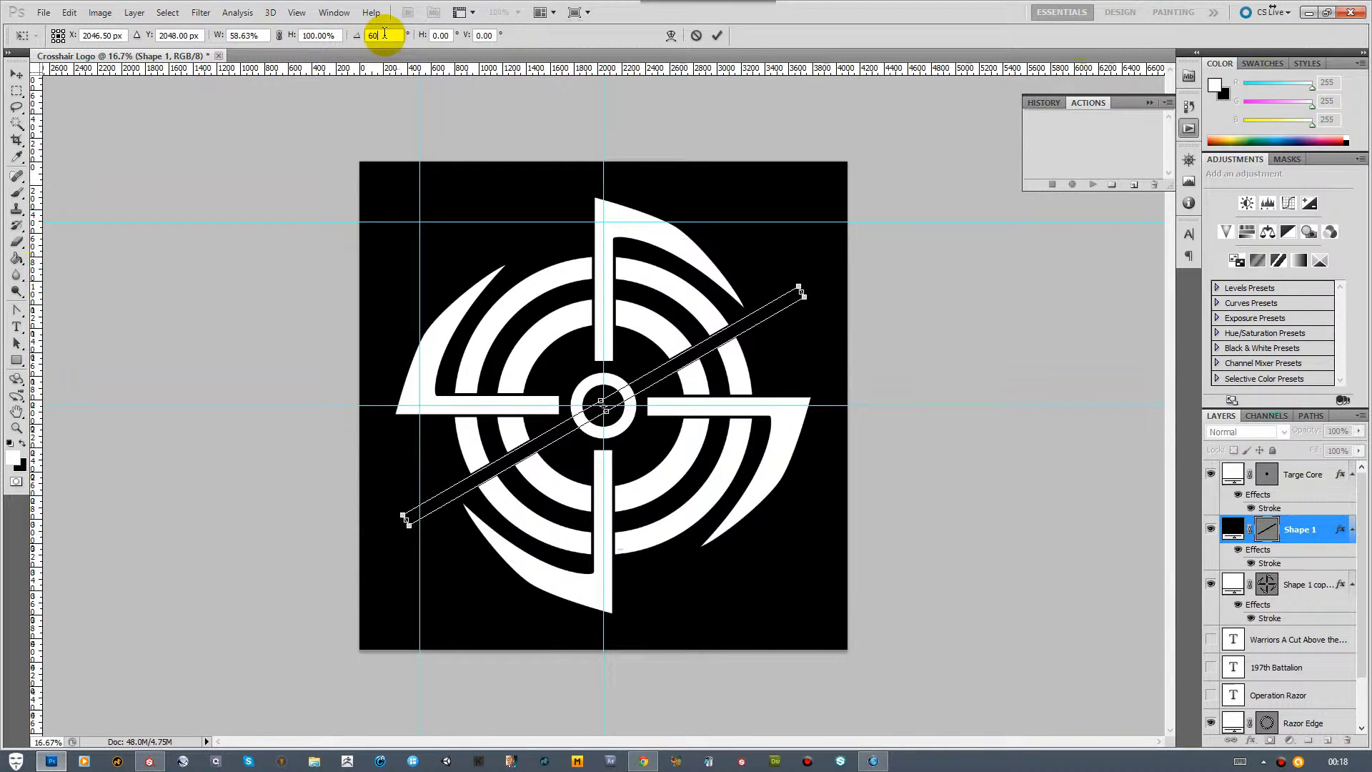
{"action": "type", "text": "45"}
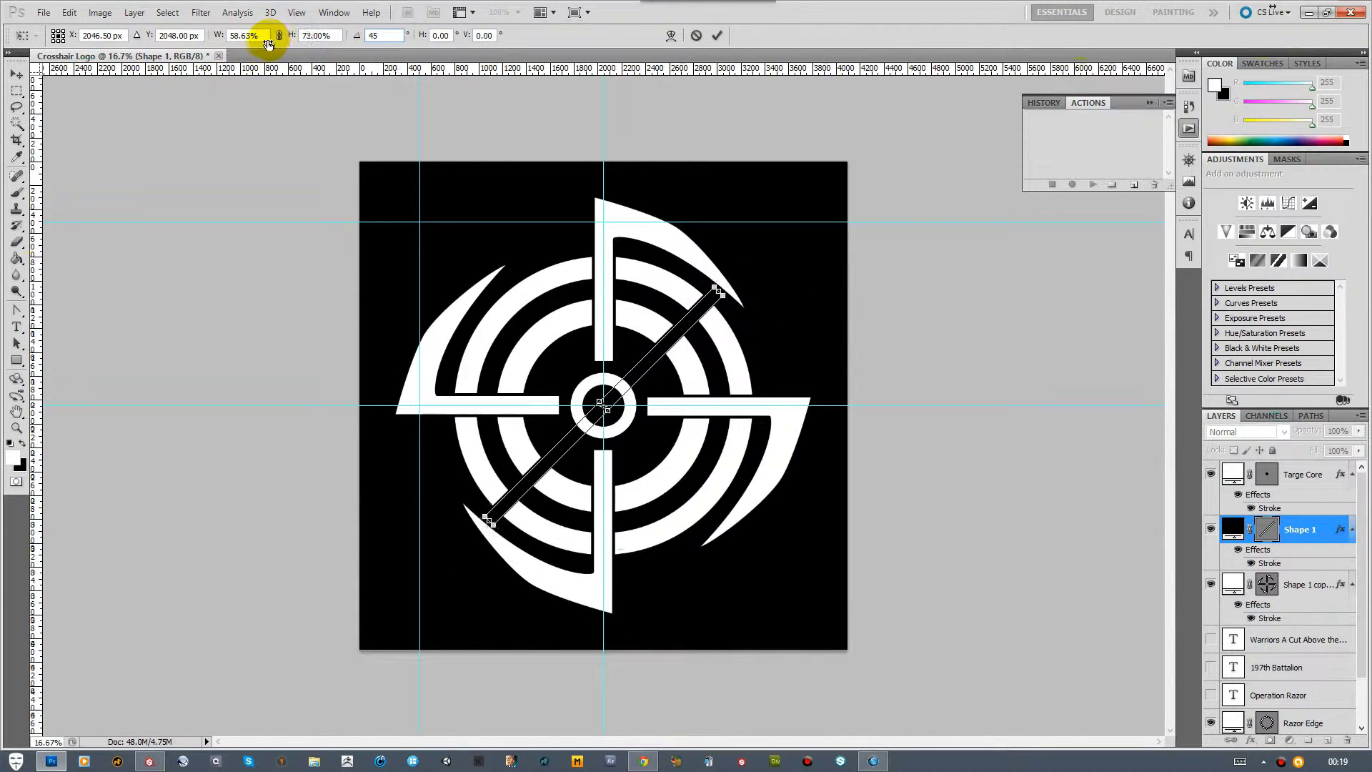
{"action": "left_click", "coordinate": [717, 35]}
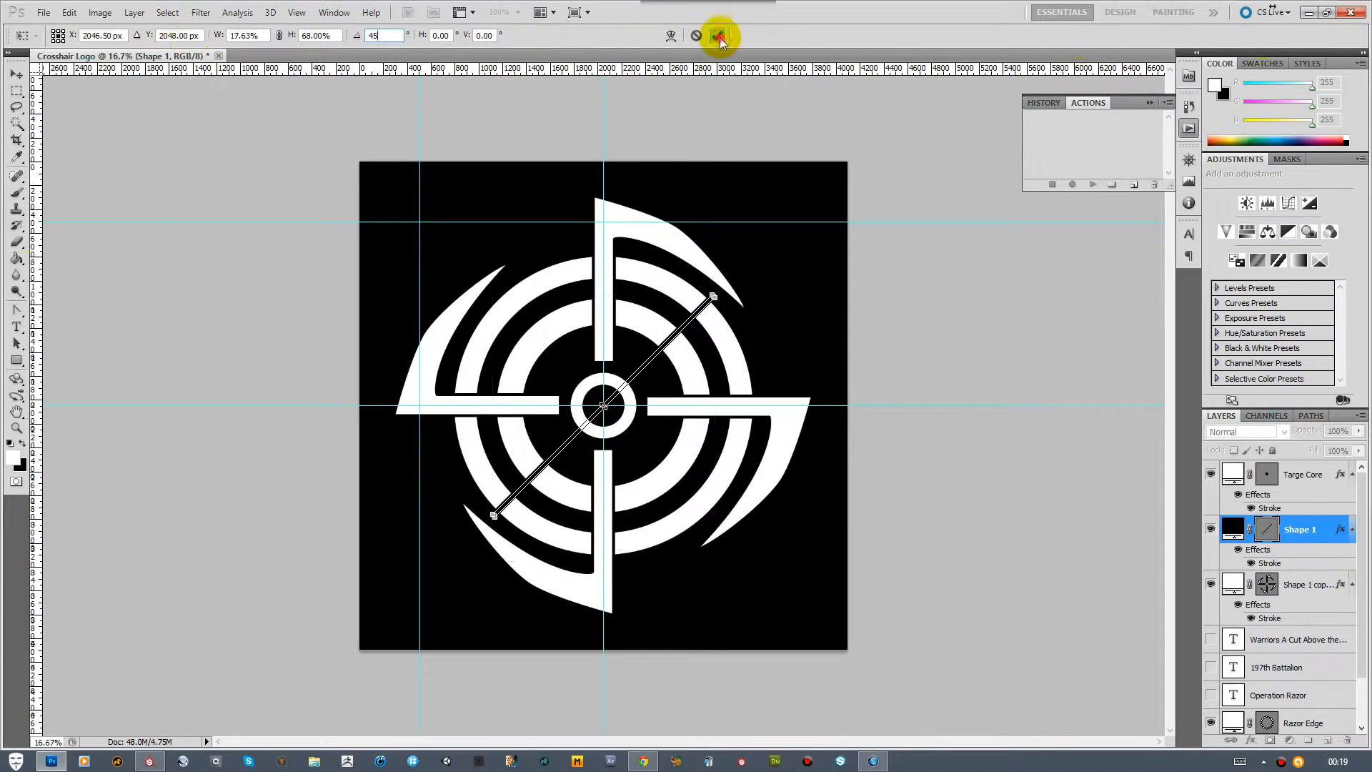
Duplicate the black diagonal bar, turn the copy onto the opposite diagonal, and move the Targe Core layer below the bar and scythe layers
{"action": "left_click", "coordinate": [15, 74]}
{"action": "left_click", "coordinate": [1311, 491]}
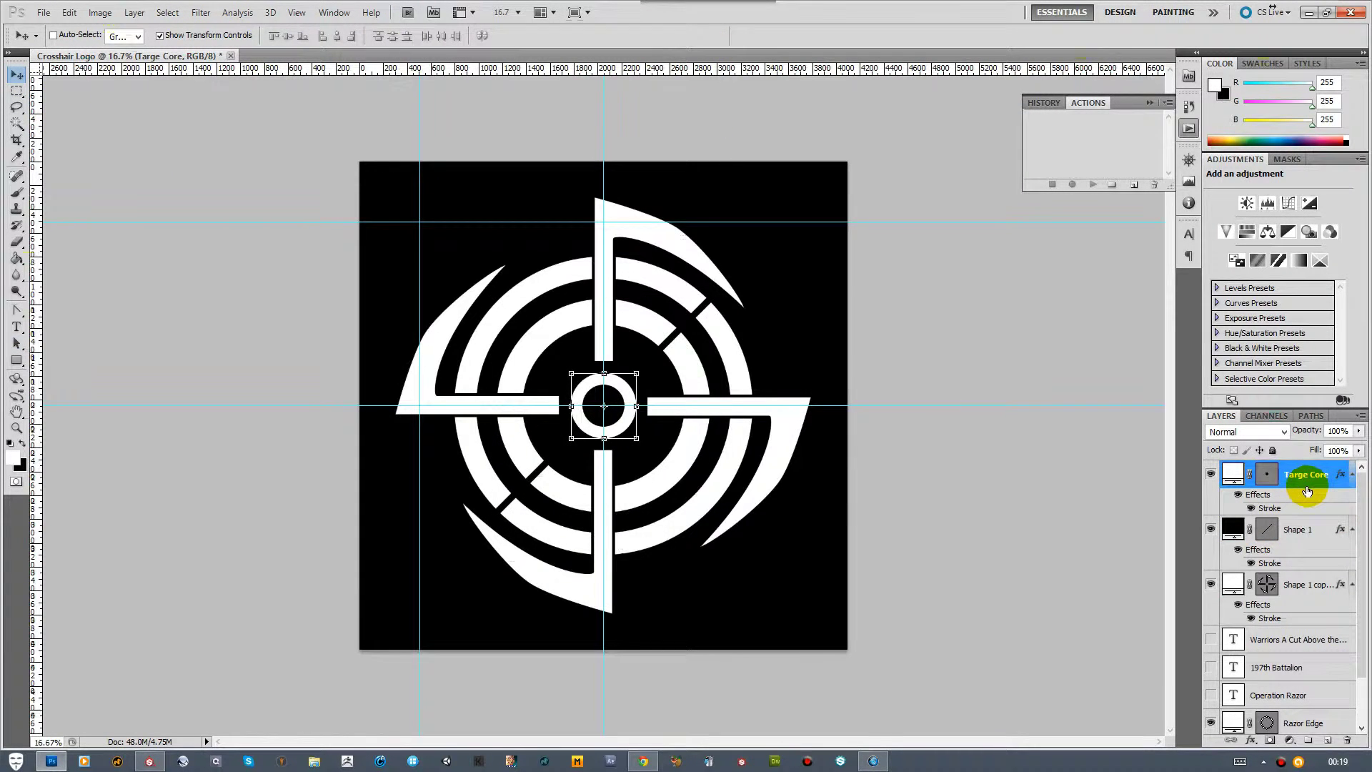
{"action": "left_click_drag", "start_coordinate": [1323, 529], "coordinate": [1327, 740]}
{"action": "left_click", "coordinate": [68, 12]}
{"action": "mouse_move", "coordinate": [202, 291]}
{"action": "left_click", "coordinate": [299, 445]}
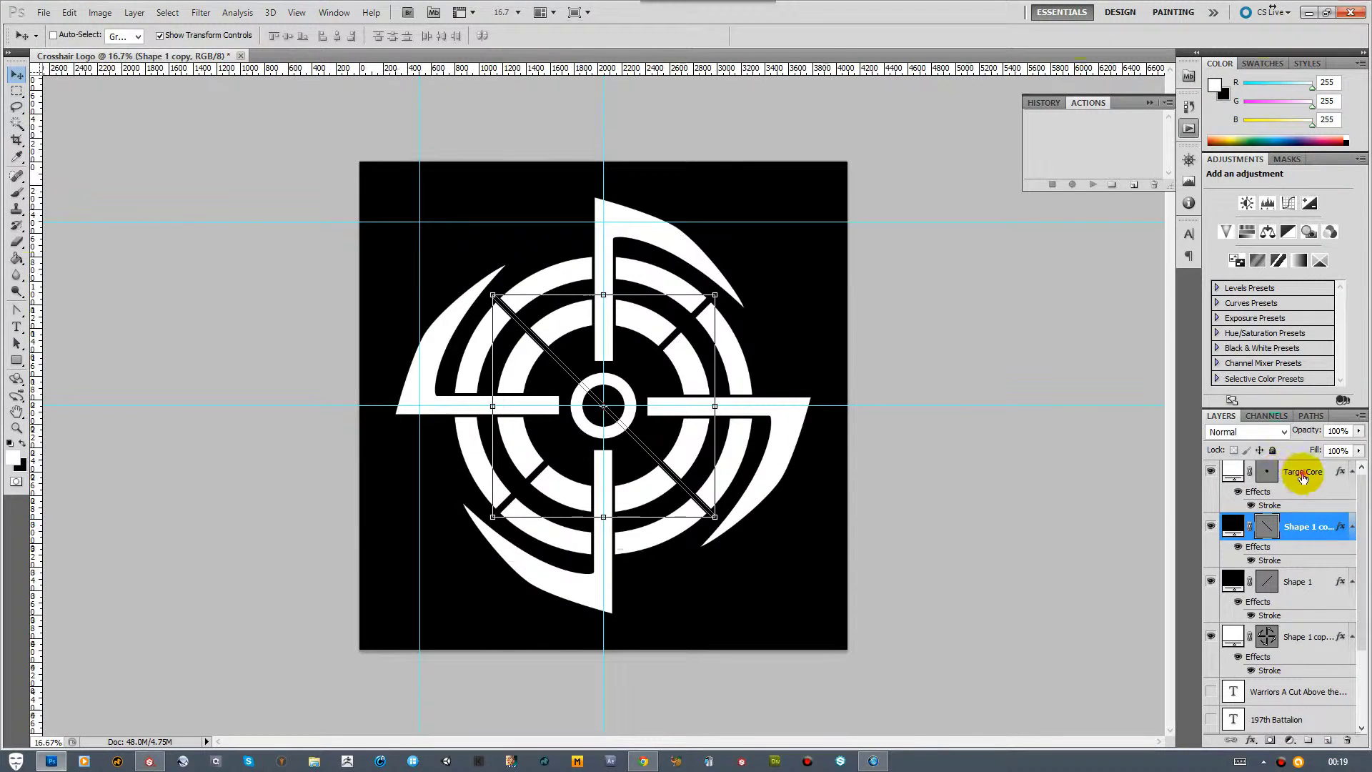
{"action": "left_click_drag", "start_coordinate": [1302, 478], "coordinate": [1310, 623]}
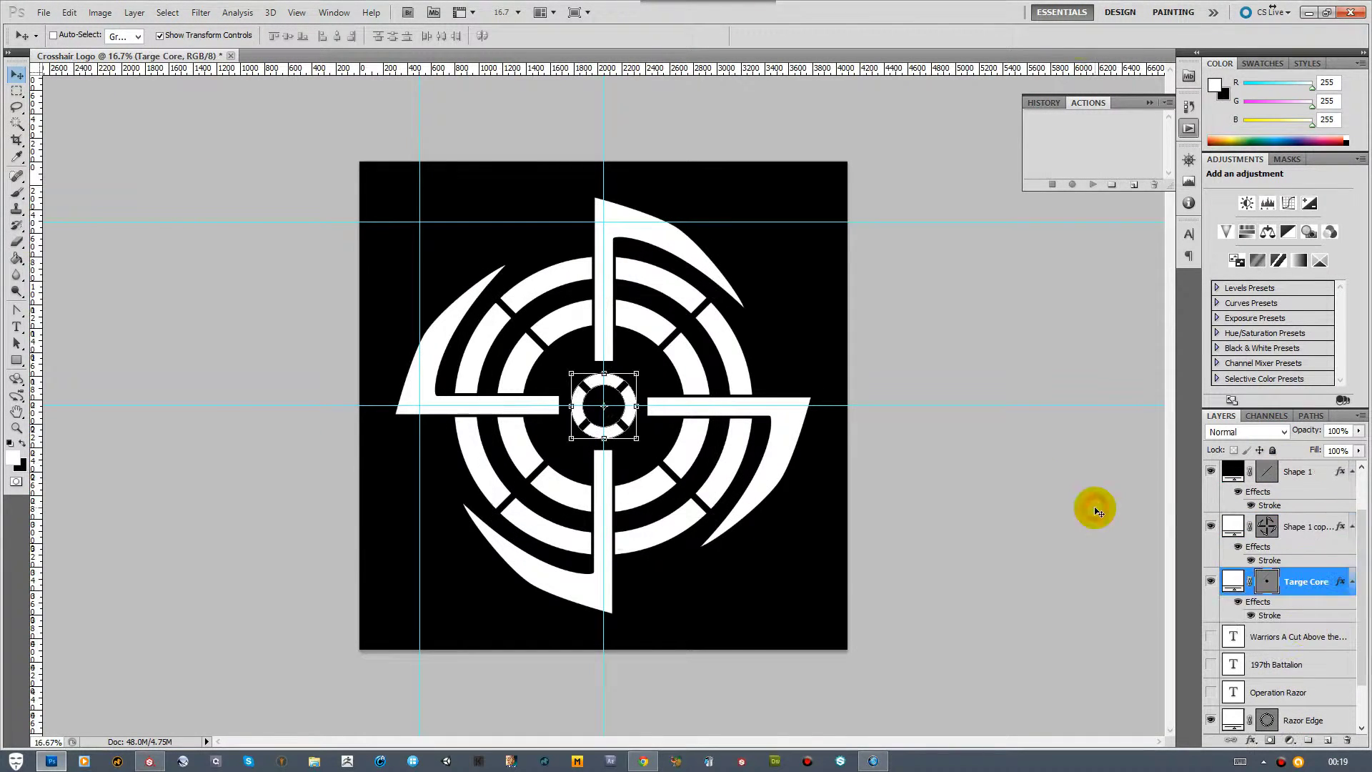
Start saving the crosshair artwork under a new name and browse to the Blade Street Cop textures folder
{"action": "left_click", "coordinate": [1308, 478]}
{"action": "left_click", "coordinate": [1318, 599]}
{"action": "left_click", "coordinate": [43, 12]}
{"action": "left_click", "coordinate": [86, 224]}
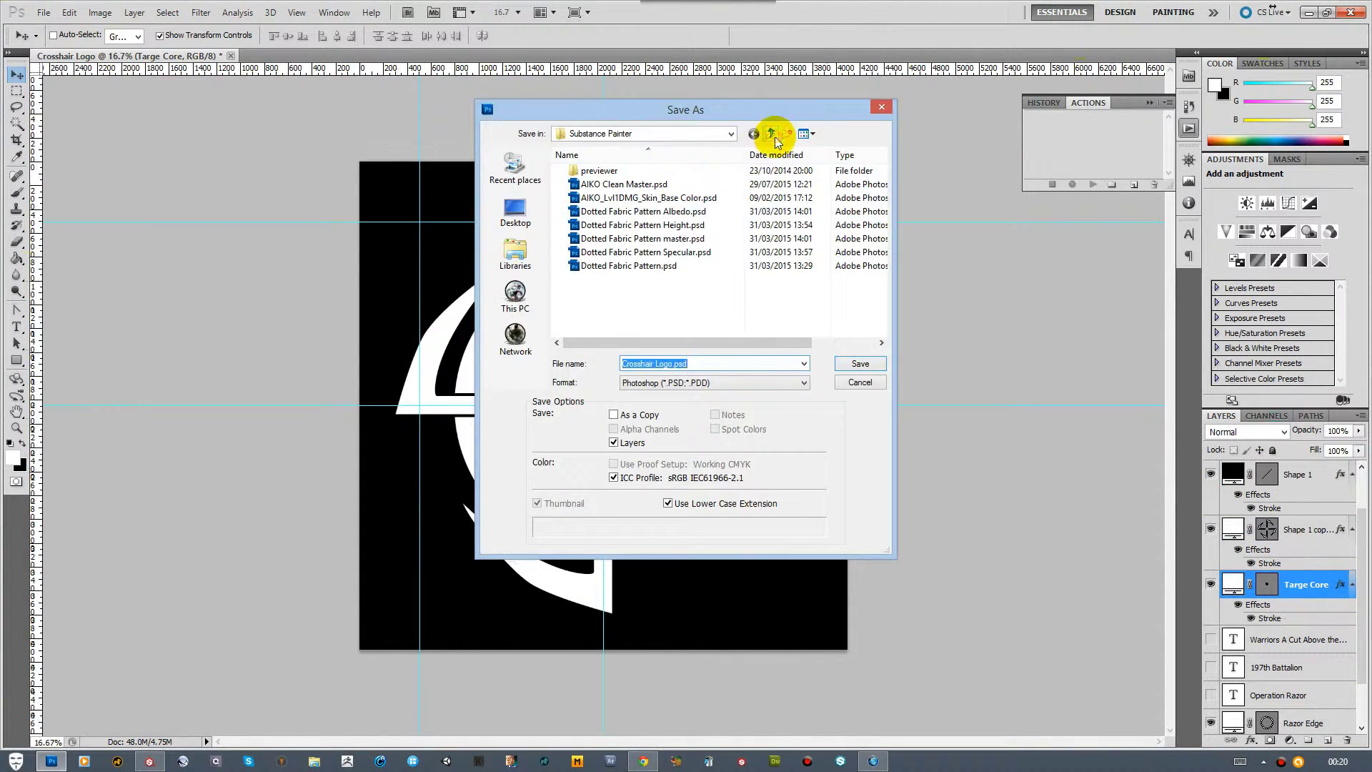
{"action": "left_click", "coordinate": [774, 136]}
{"action": "left_click", "coordinate": [773, 137]}
{"action": "left_click", "coordinate": [774, 137]}
{"action": "double_click", "coordinate": [600, 193]}
{"action": "double_click", "coordinate": [599, 211]}
{"action": "double_click", "coordinate": [619, 173]}
Save the crosshair artwork as Razor Logo in PNG format
{"action": "left_click", "coordinate": [704, 369]}
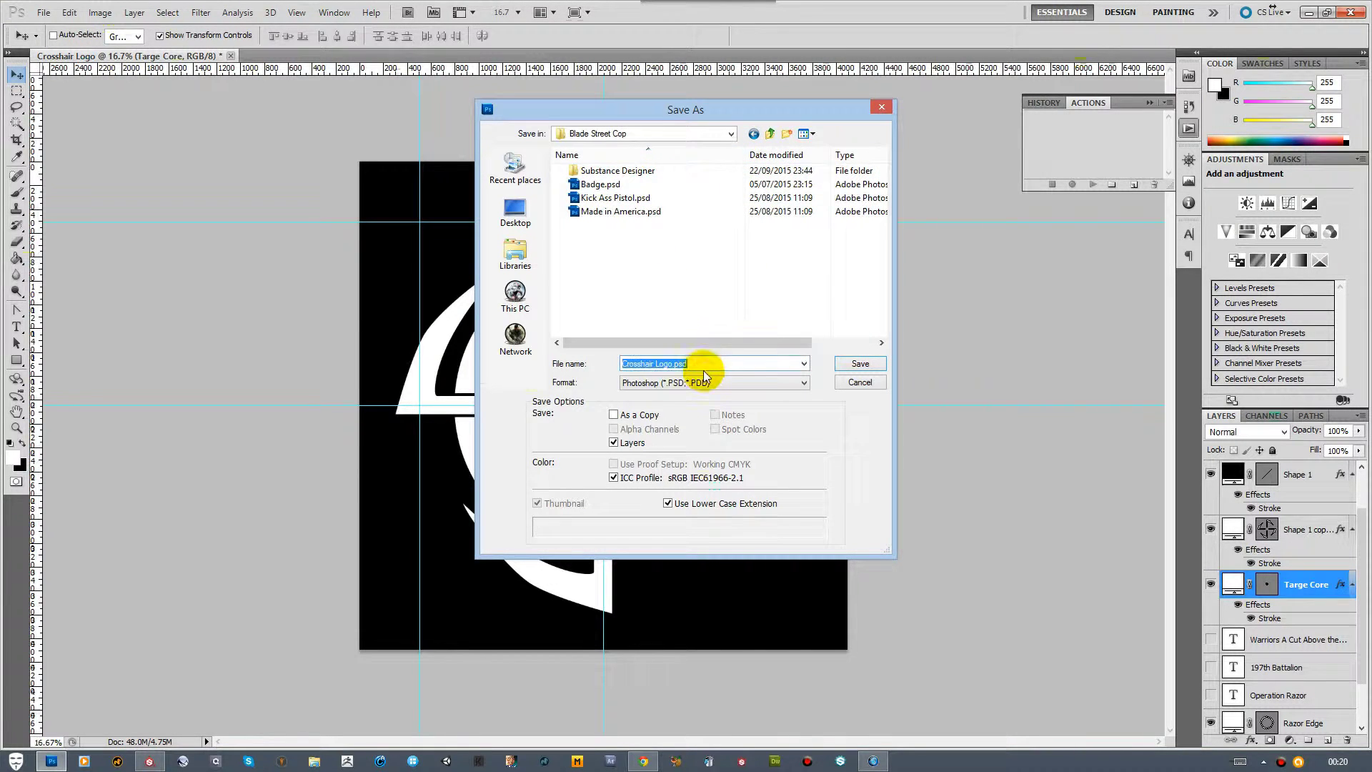
{"action": "left_click", "coordinate": [717, 383]}
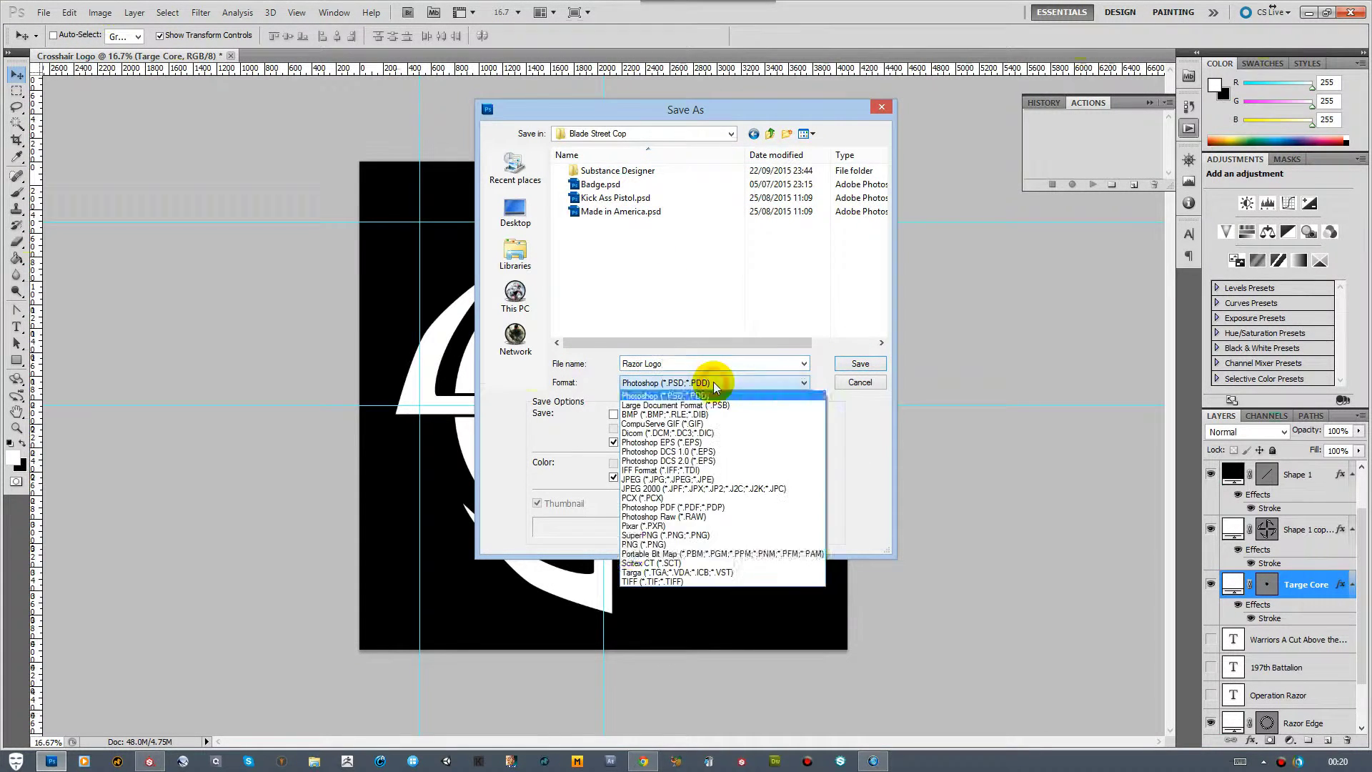
{"action": "left_click", "coordinate": [603, 542]}
{"action": "left_click", "coordinate": [860, 363]}
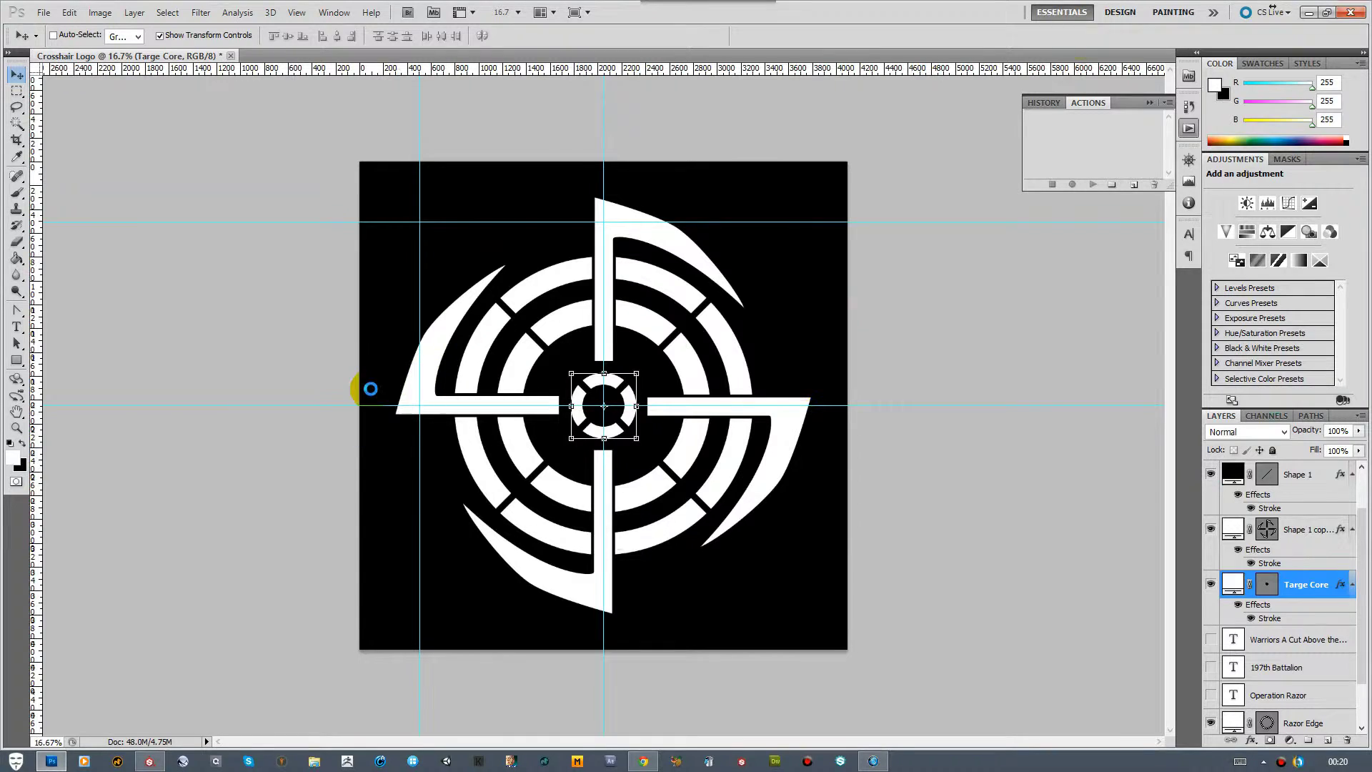
Hide the crosshair layers, show the Operation Razor and 197th Battalion text, and move both to the canvas centre
{"action": "left_click_drag", "start_coordinate": [1213, 474], "coordinate": [1211, 696]}
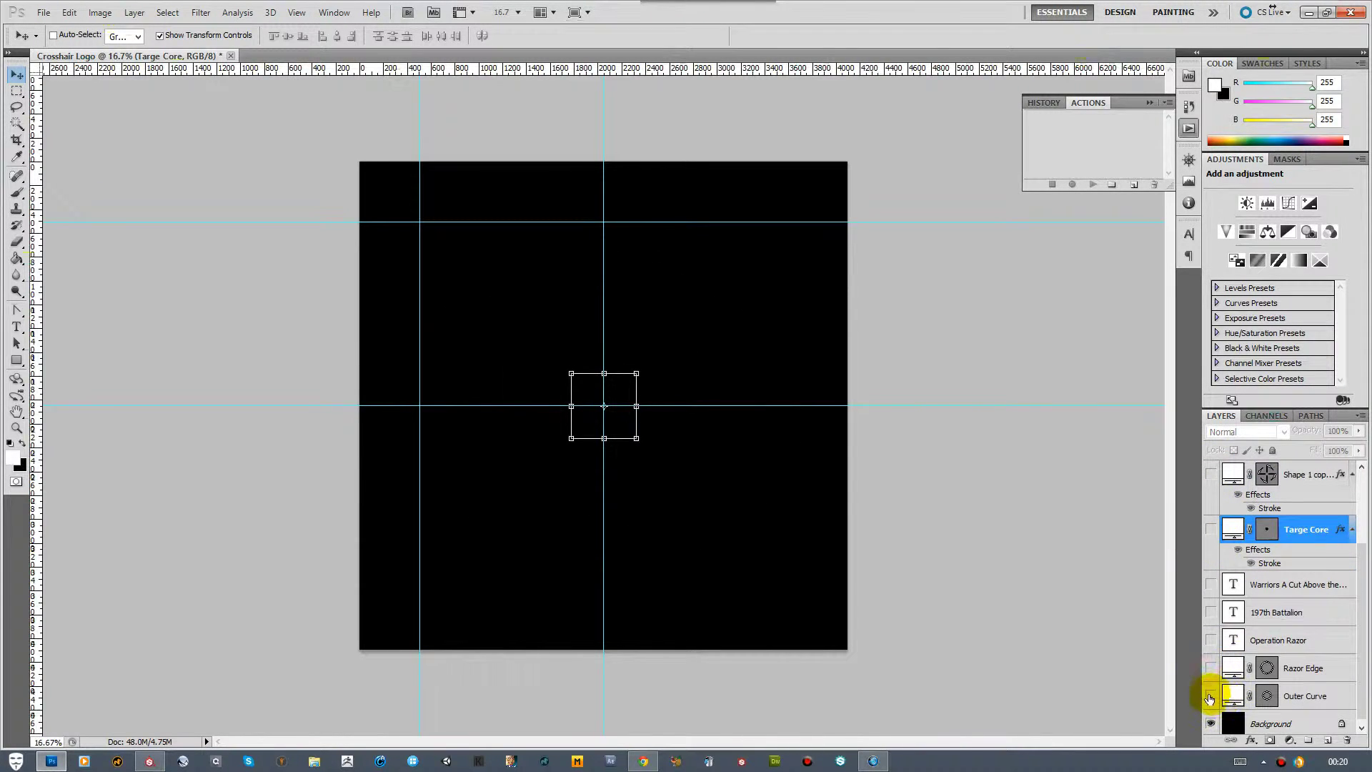
{"action": "left_click", "coordinate": [1210, 639]}
{"action": "left_click", "coordinate": [1211, 613]}
{"action": "left_click", "coordinate": [1305, 636]}
{"action": "left_click", "coordinate": [1317, 614], "text": "shift"}
{"action": "left_click_drag", "start_coordinate": [649, 237], "coordinate": [645, 426]}
{"action": "scroll", "coordinate": [1314, 548], "scroll_direction": "up", "scroll_amount": 1}
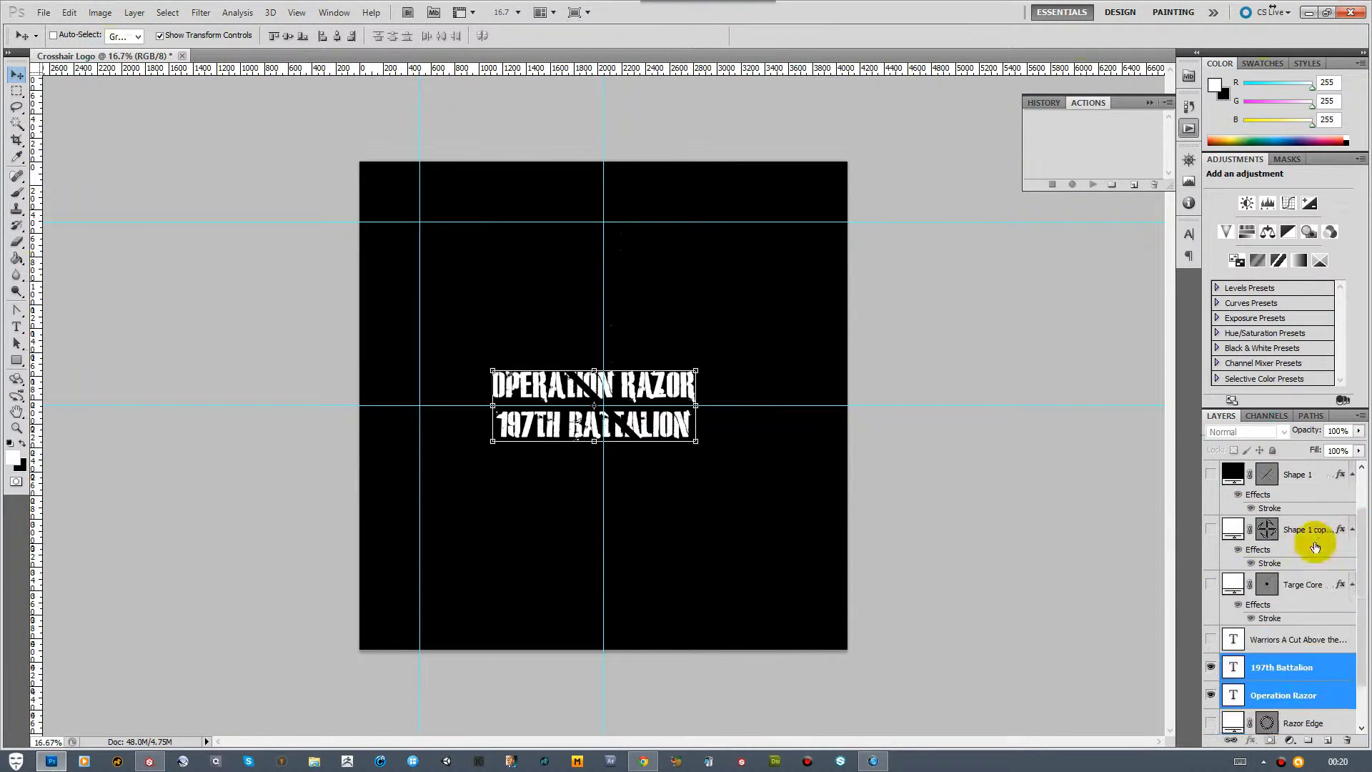
Enlarge the Operation Razor text to span almost the canvas width and centre it just above the horizontal middle guide
{"action": "scroll", "coordinate": [1314, 548], "scroll_direction": "down", "scroll_amount": 1}
{"action": "left_click", "coordinate": [1235, 642]}
{"action": "double_click", "coordinate": [1235, 642]}
{"action": "left_click_drag", "start_coordinate": [268, 36], "coordinate": [472, 29]}
{"action": "left_click", "coordinate": [16, 75]}
{"action": "left_click_drag", "start_coordinate": [512, 377], "coordinate": [522, 378]}
Set the 197th Battalion text to 323 pt beneath the Operation Razor text
{"action": "left_click", "coordinate": [1222, 622]}
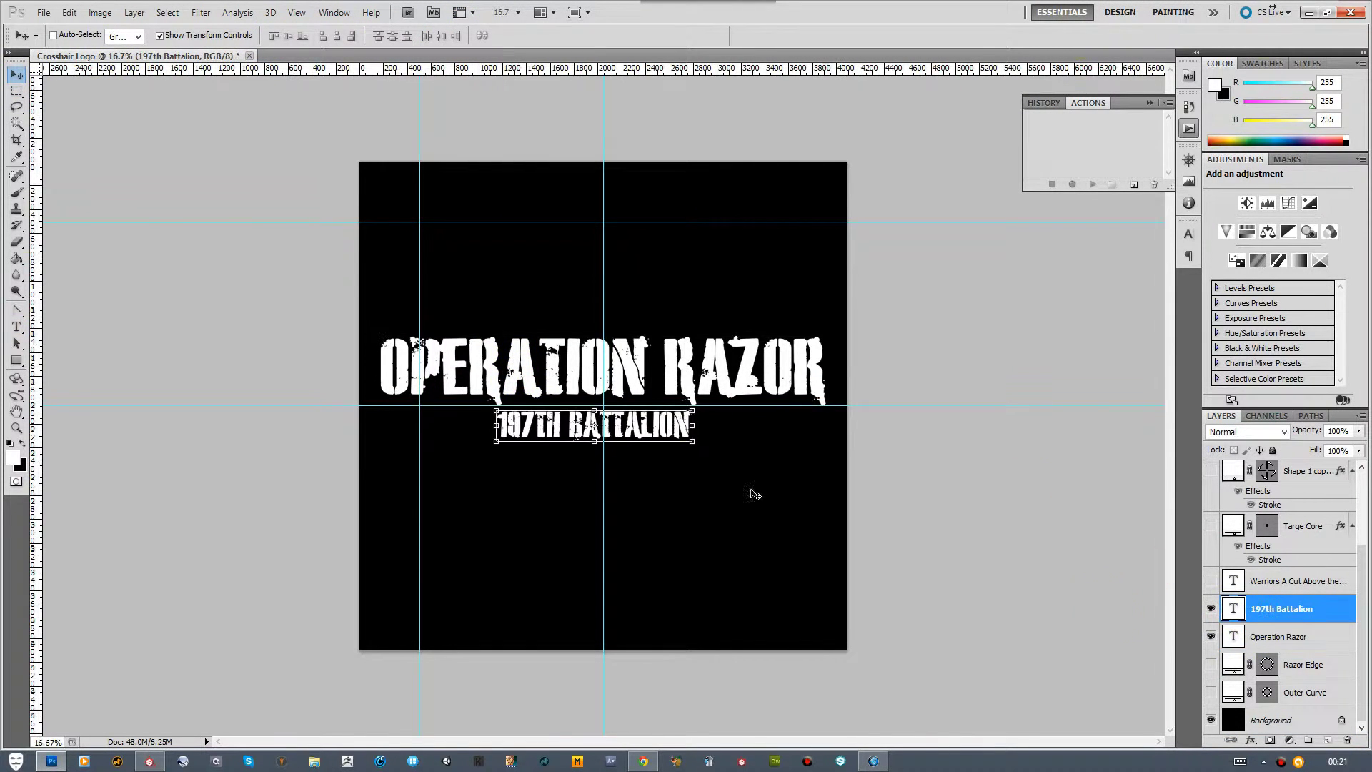
{"action": "left_click_drag", "start_coordinate": [687, 427], "coordinate": [690, 436]}
{"action": "double_click", "coordinate": [1230, 606]}
{"action": "left_click_drag", "start_coordinate": [269, 36], "coordinate": [330, 38]}
{"action": "left_click", "coordinate": [718, 35]}
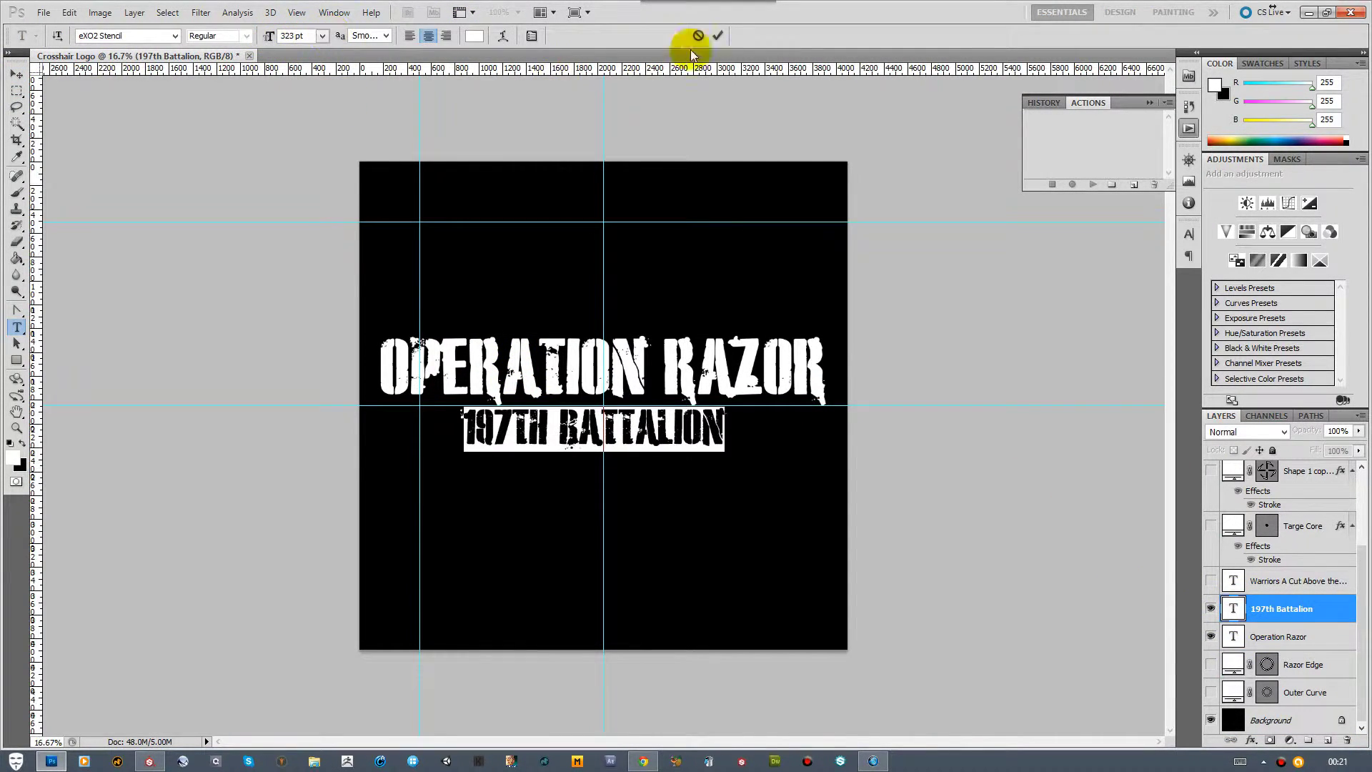
{"action": "key", "text": "v"}
Nudge the 197th Battalion text down and right until it is centred on the vertical guide under Operation Razor
{"action": "left_click", "coordinate": [1211, 608]}
{"action": "left_click", "coordinate": [1211, 636]}
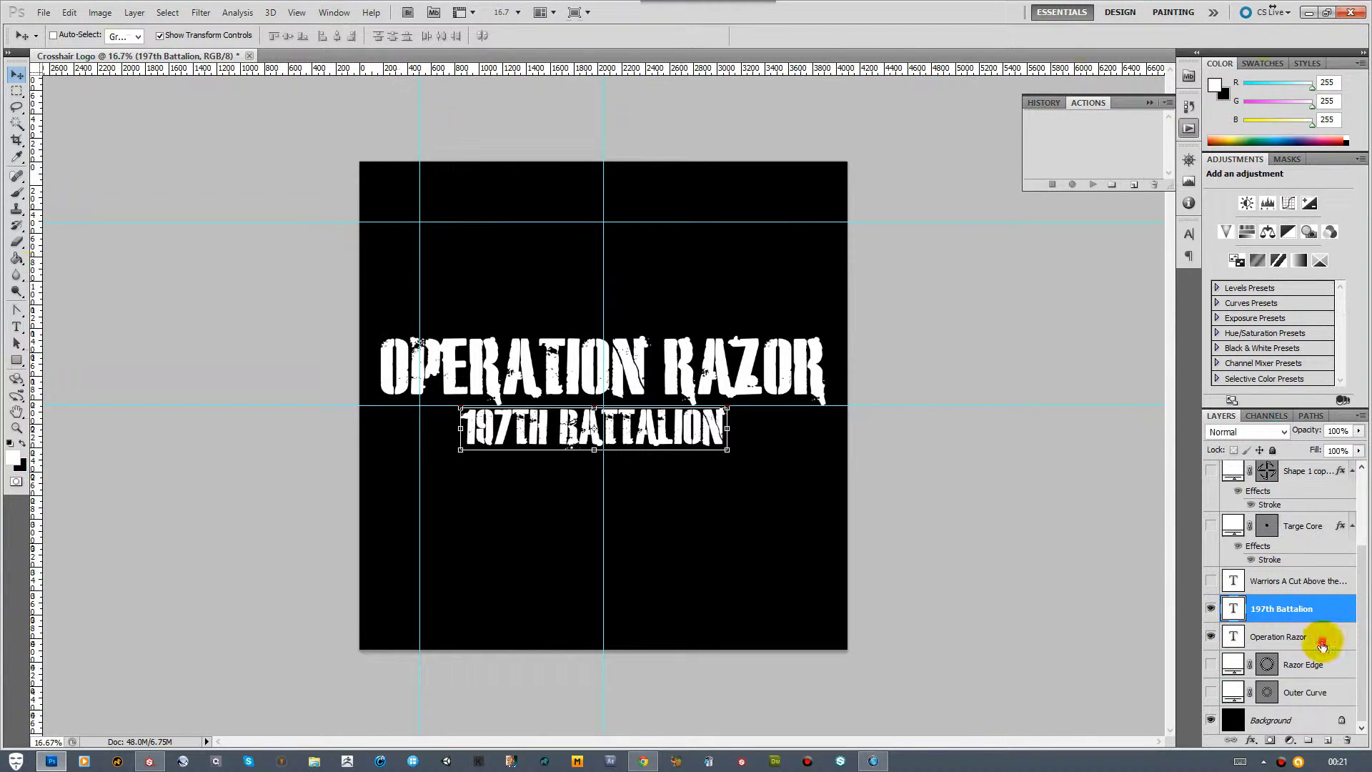
{"action": "key", "text": "shift+Down"}
{"action": "key", "text": "shift+Down"}
{"action": "key", "text": "shift+Down"}
{"action": "key", "text": "shift+Down"}
{"action": "key", "text": "shift+Right"}
{"action": "key", "text": "shift+Right"}
{"action": "key", "text": "shift+Right"}
{"action": "key", "text": "shift+Right"}
{"action": "key", "text": "shift+Right"}
{"action": "key", "text": "shift+Right"}
{"action": "key", "text": "shift+Right"}
{"action": "key", "text": "shift+Right"}
Save the two-line text artwork as Operation Razor in PNG format in the Blade Street Cop folder
{"action": "left_click", "coordinate": [43, 14]}
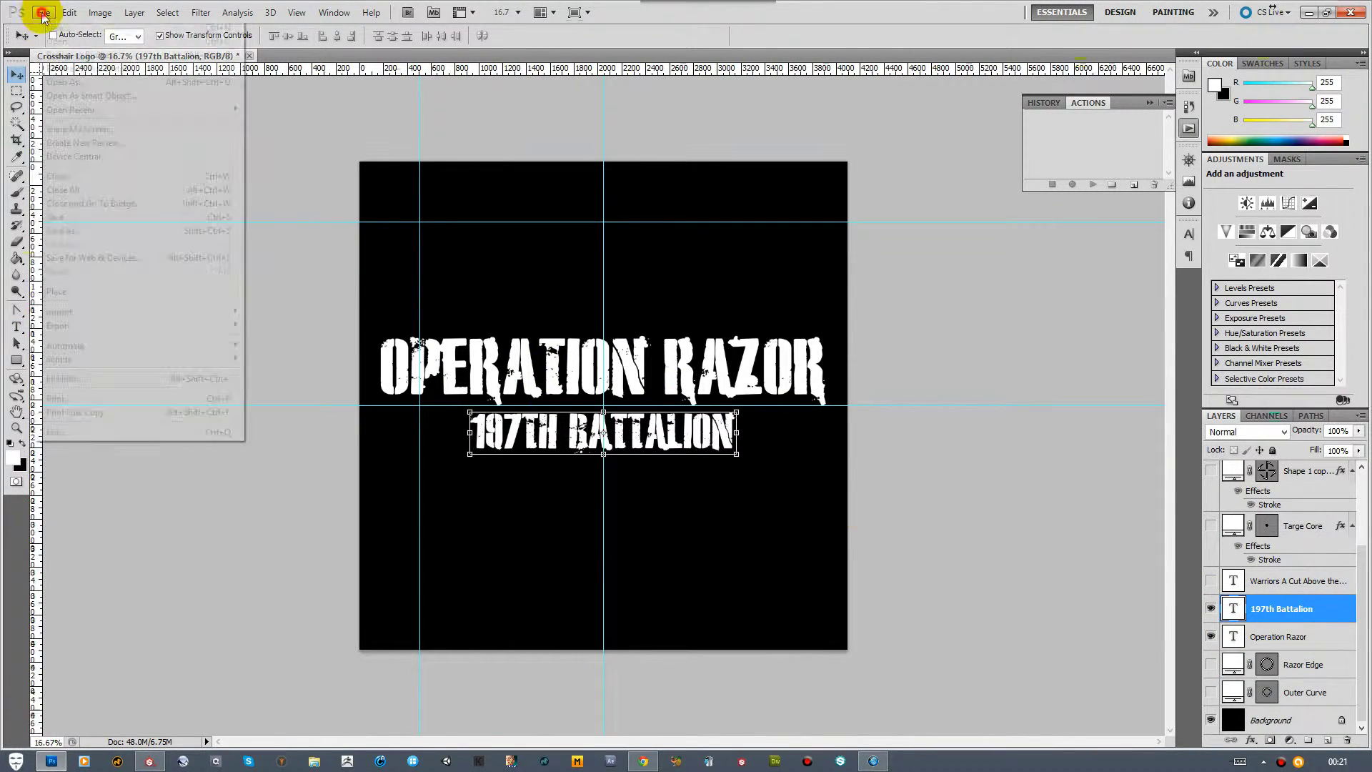
{"action": "left_click", "coordinate": [60, 231]}
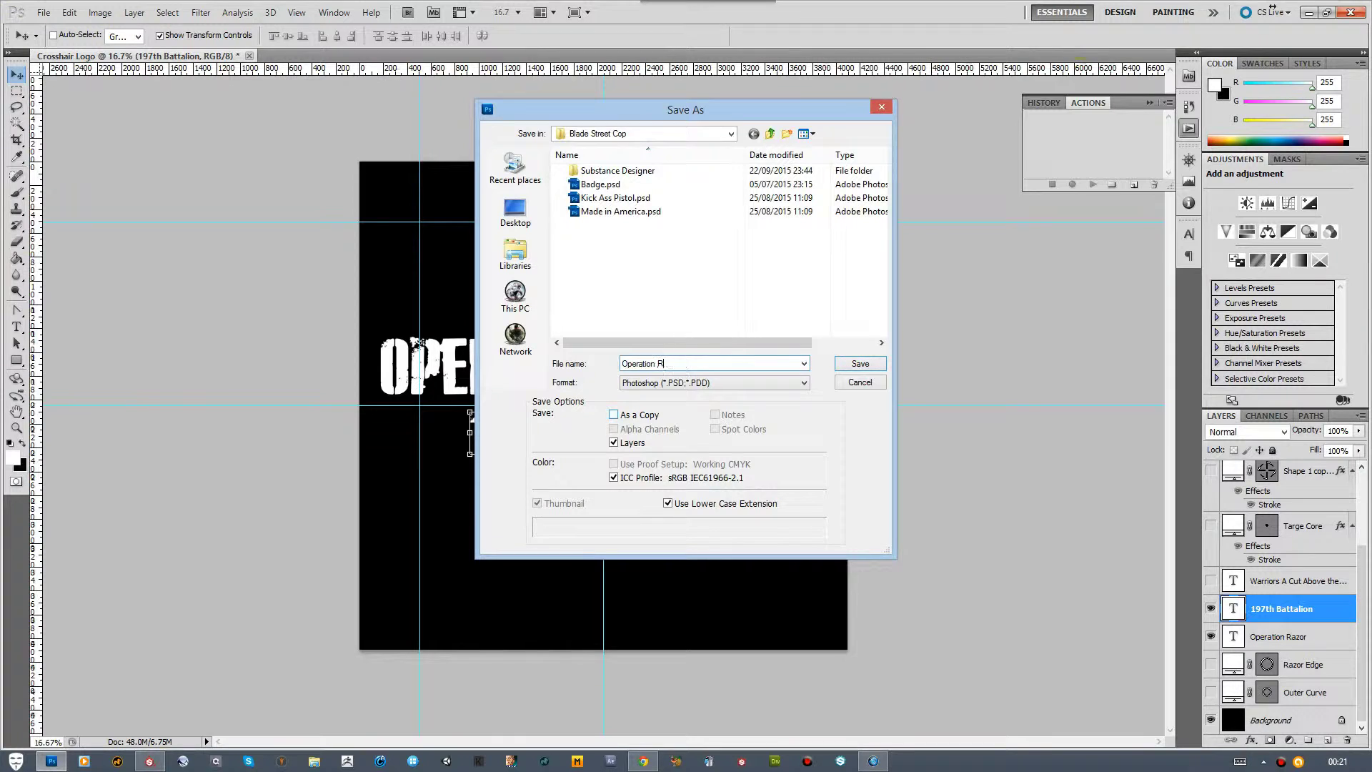
{"action": "left_click", "coordinate": [690, 384]}
{"action": "left_click", "coordinate": [723, 534]}
{"action": "left_click", "coordinate": [854, 365]}
{"action": "key", "text": "Return"}
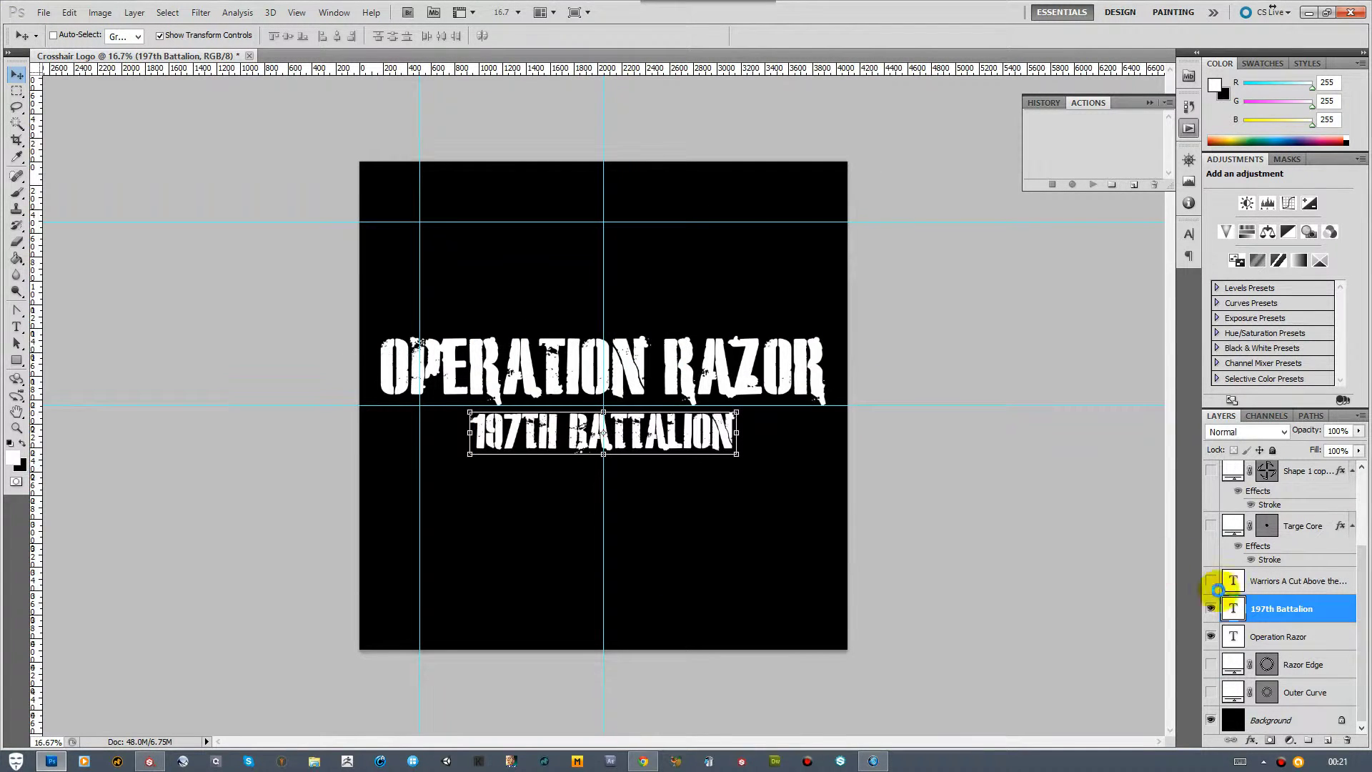
Show only the slogan text over the background and replace the word Warriors with Soldiers
{"action": "left_click", "coordinate": [1210, 608]}
{"action": "left_click", "coordinate": [1211, 635]}
{"action": "left_click", "coordinate": [1210, 580]}
{"action": "double_click", "coordinate": [1233, 580]}
{"action": "double_click", "coordinate": [426, 619]}
{"action": "type", "text": "Soldiers"}
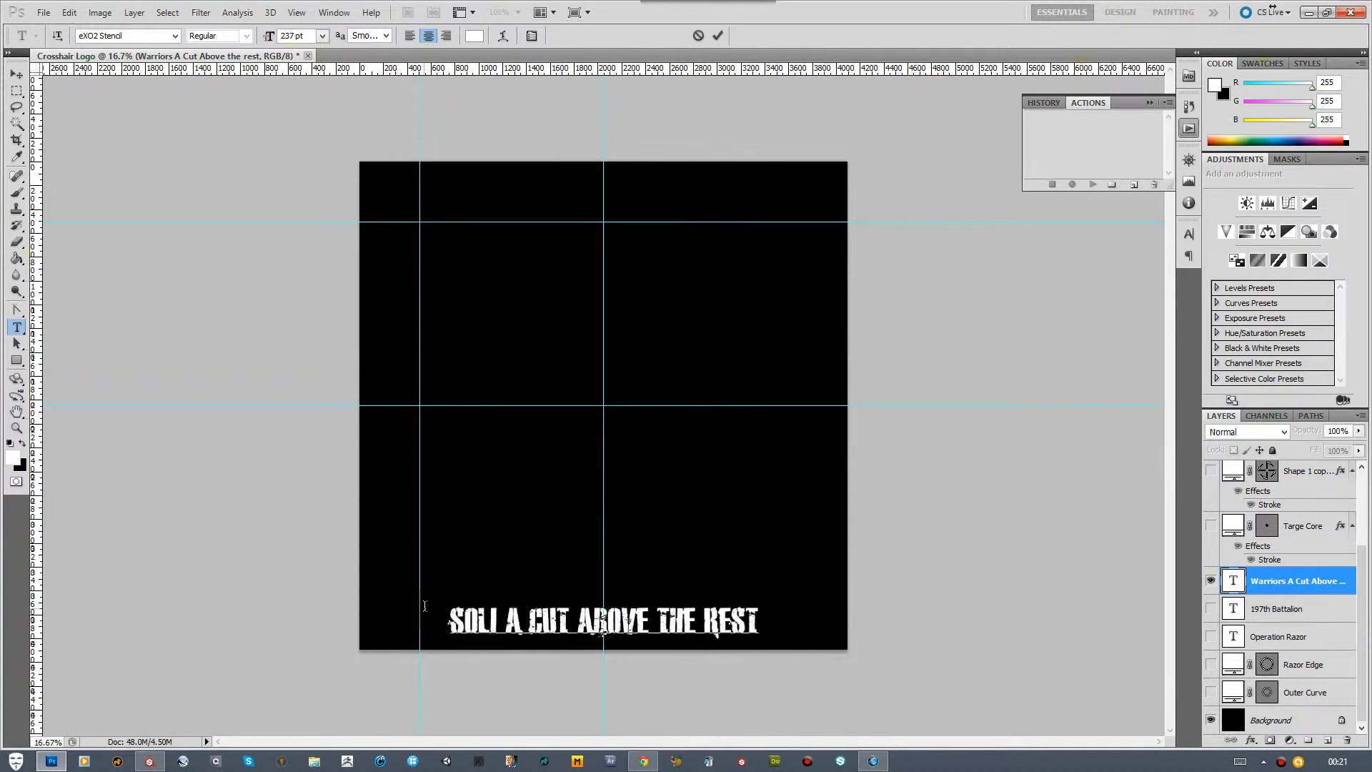
{"action": "left_click", "coordinate": [16, 74]}
Centre the Soldiers A Cut Above the Rest text on the canvas and enlarge it to nearly the full canvas width
{"action": "left_click_drag", "start_coordinate": [541, 619], "coordinate": [551, 409]}
{"action": "double_click", "coordinate": [1232, 580]}
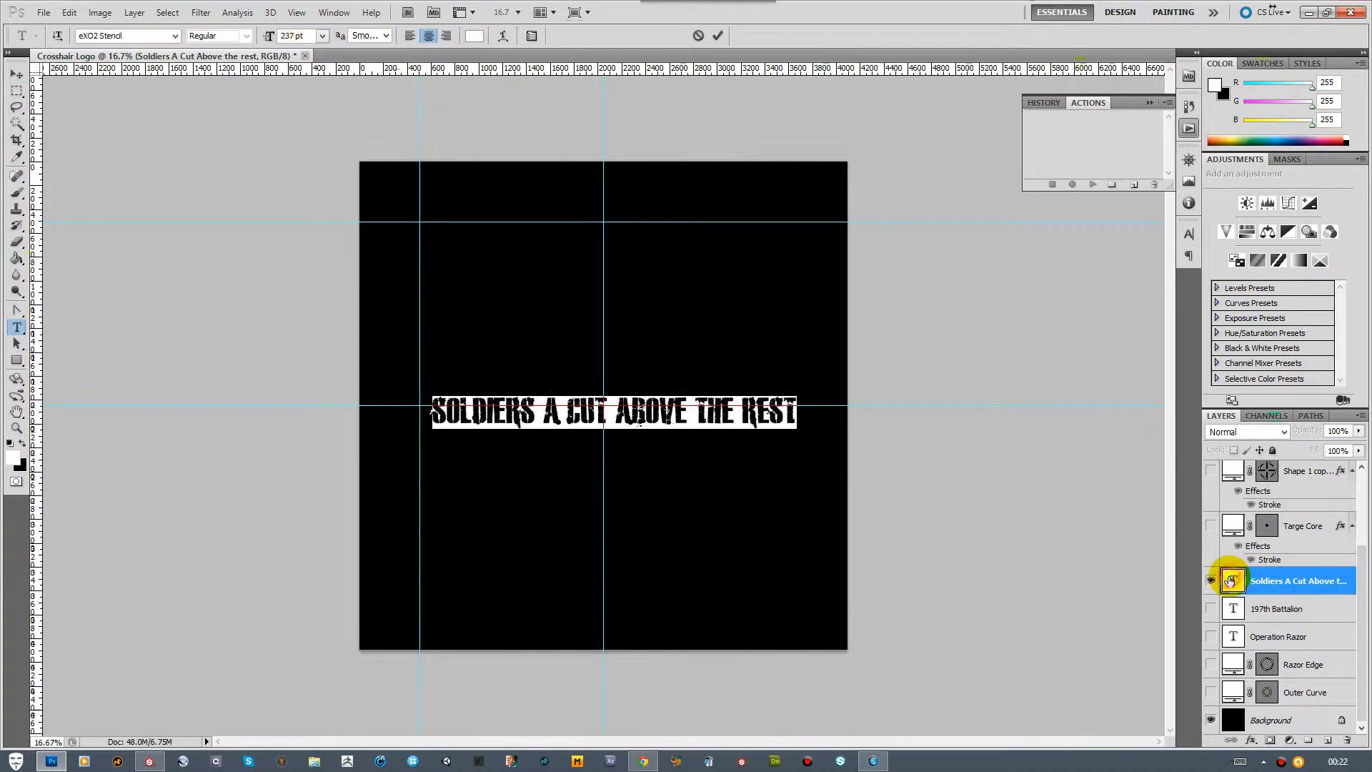
{"action": "left_click_drag", "start_coordinate": [273, 37], "coordinate": [319, 22]}
{"action": "left_click", "coordinate": [17, 74]}
{"action": "left_click_drag", "start_coordinate": [678, 415], "coordinate": [664, 404]}
Save the slogan as A cut above the rest in PNG format, and save the document as Crosshair Logo.psd
{"action": "left_click", "coordinate": [43, 12]}
{"action": "left_click", "coordinate": [109, 230]}
{"action": "type", "text": "A cut above the rest"}
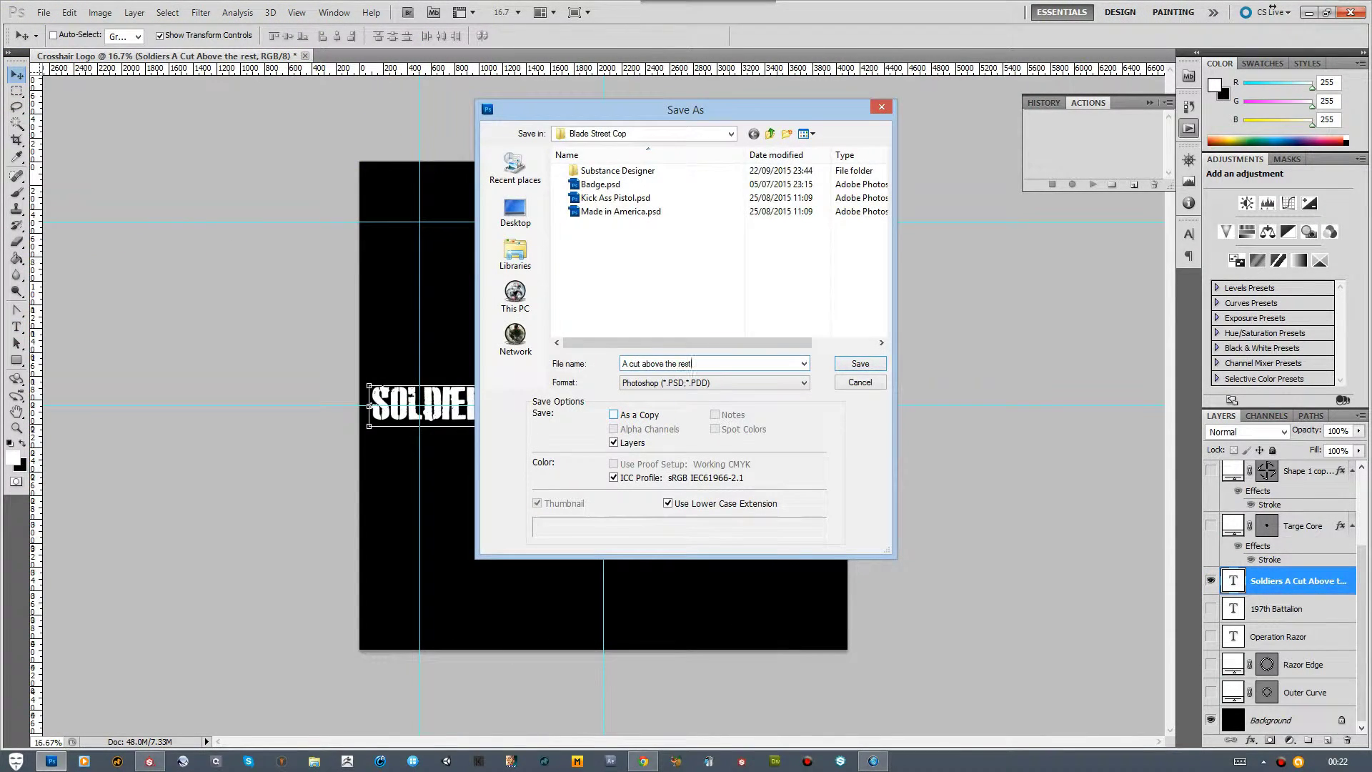
{"action": "left_click", "coordinate": [662, 387]}
{"action": "left_click", "coordinate": [640, 540]}
{"action": "left_click", "coordinate": [858, 364]}
{"action": "left_click", "coordinate": [361, 392]}
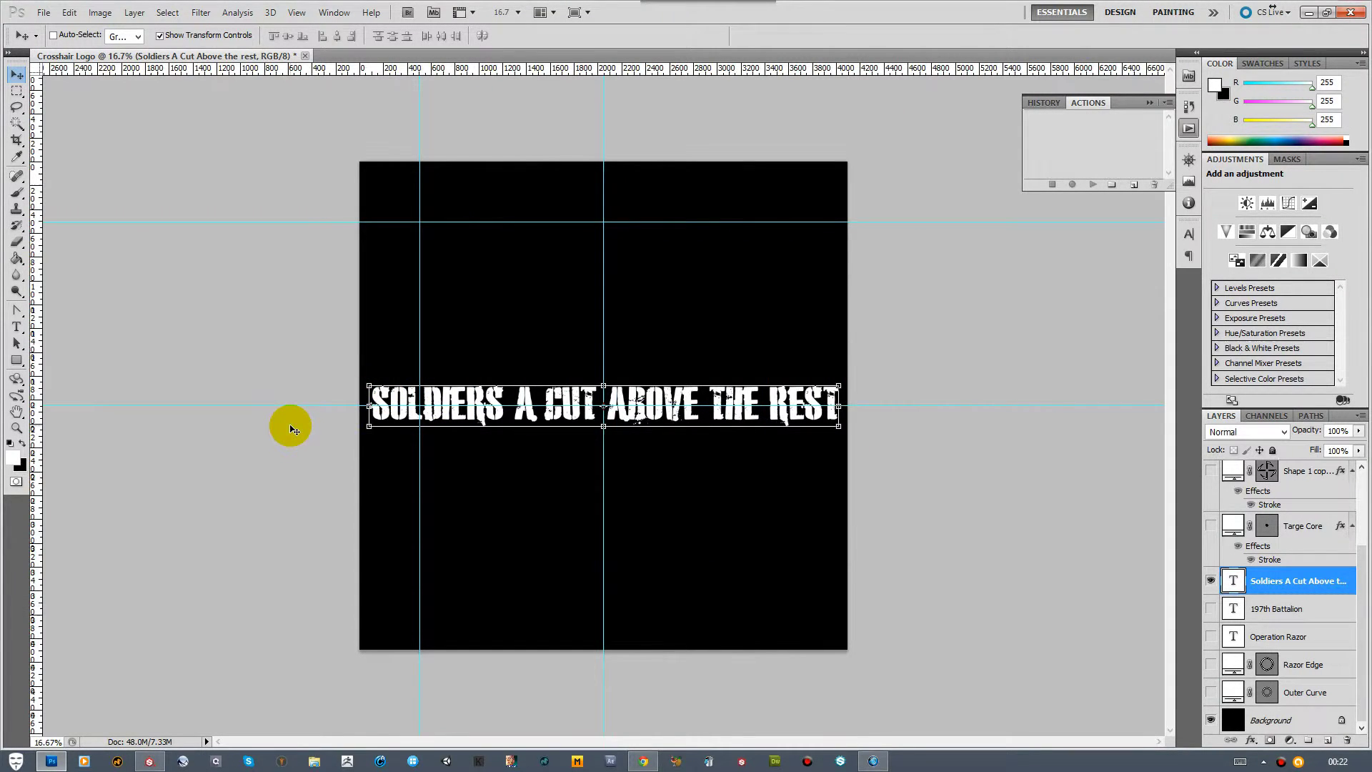
{"action": "key", "text": "ctrl+s"}
{"action": "left_click", "coordinate": [860, 363]}
Import the A cut above the rest, Operation Razor and Razor Logo PNGs from the Blade Street Cop folder into Substance Painter's textures
{"action": "right_click", "coordinate": [313, 760]}
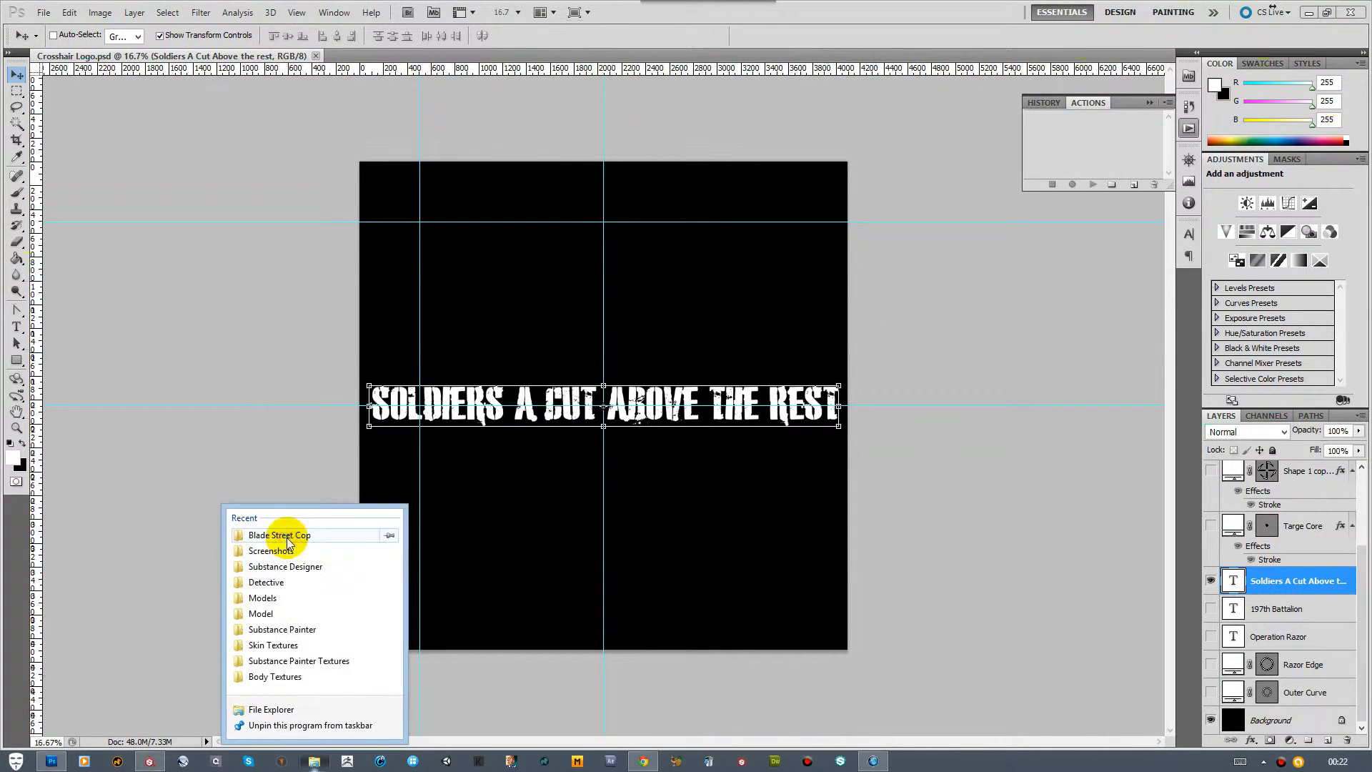
{"action": "left_click", "coordinate": [287, 538]}
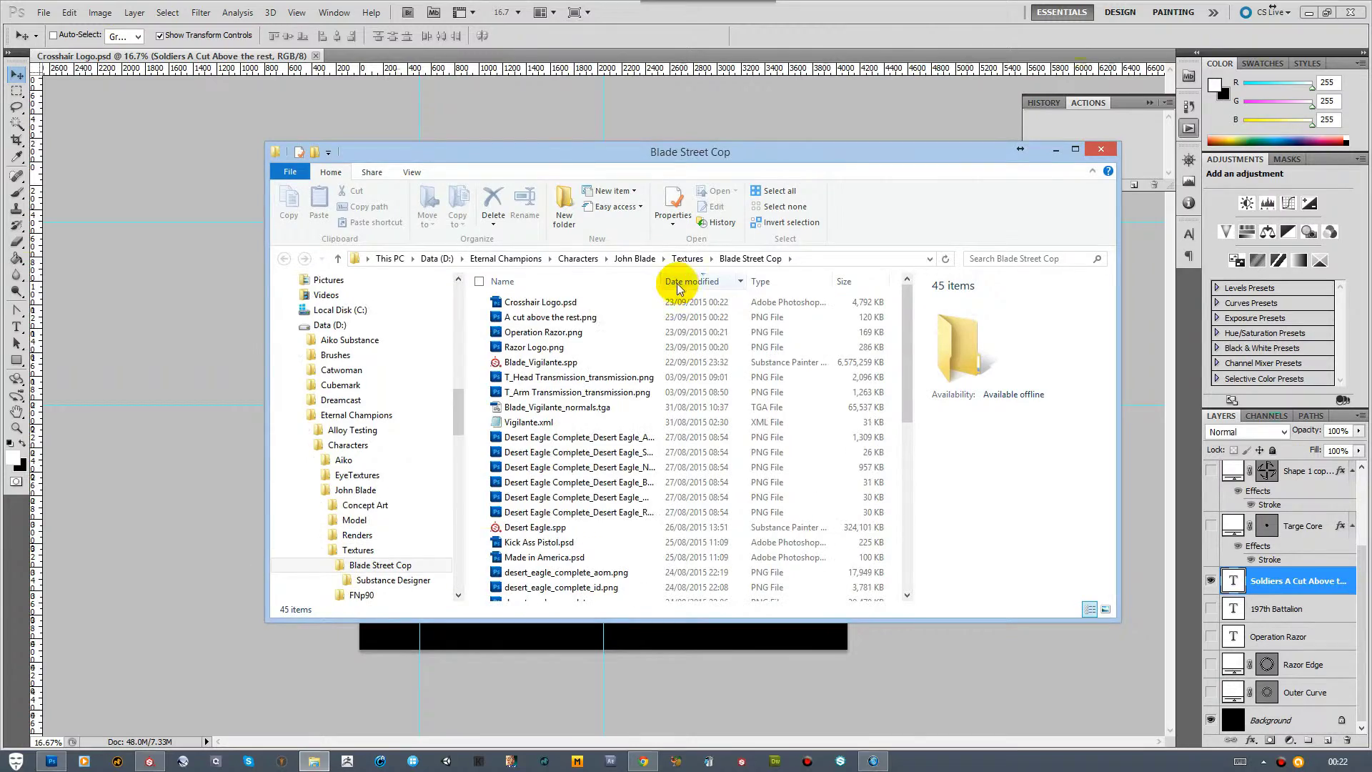
{"action": "left_click_drag", "start_coordinate": [629, 314], "coordinate": [558, 345]}
{"action": "left_click", "coordinate": [149, 760]}
{"action": "left_click", "coordinate": [45, 730]}
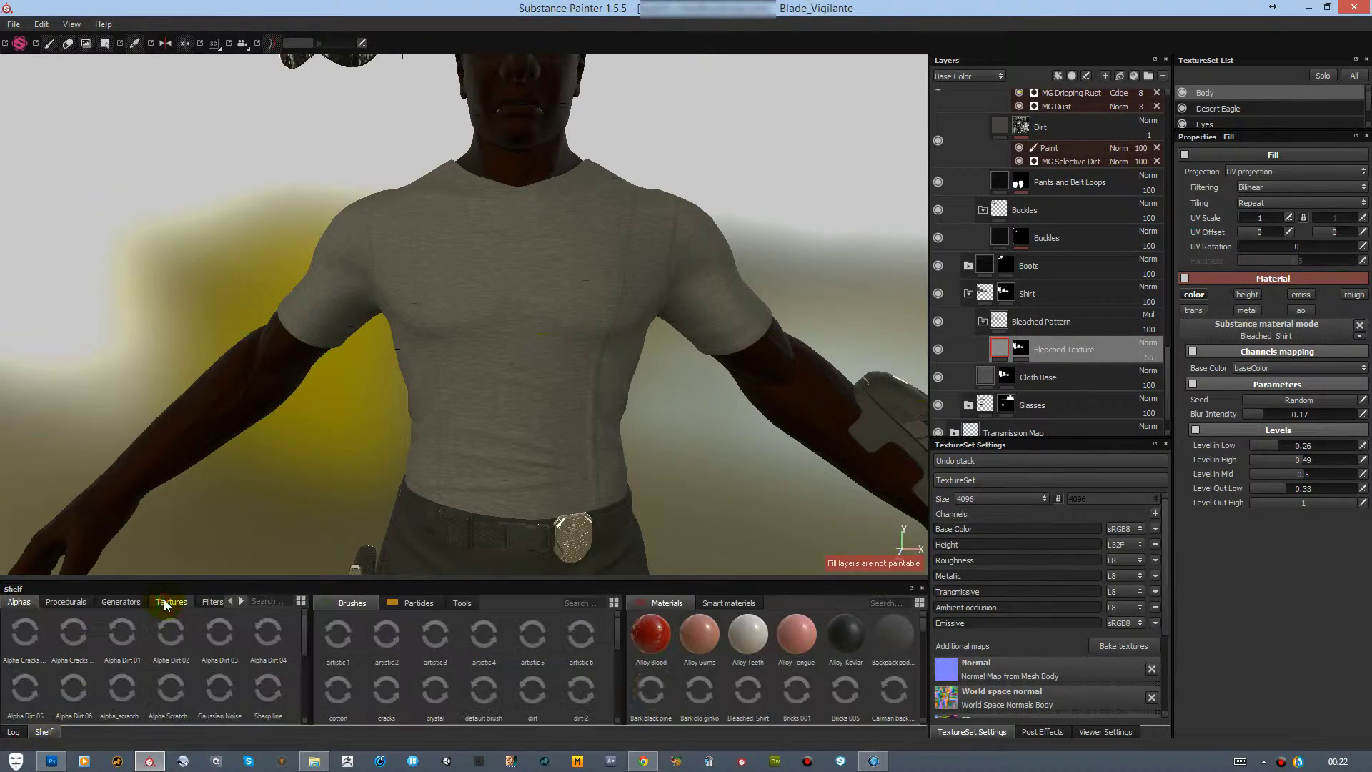
{"action": "left_click", "coordinate": [171, 601]}
{"action": "left_click", "coordinate": [313, 760]}
{"action": "left_click_drag", "start_coordinate": [504, 346], "coordinate": [154, 698]}
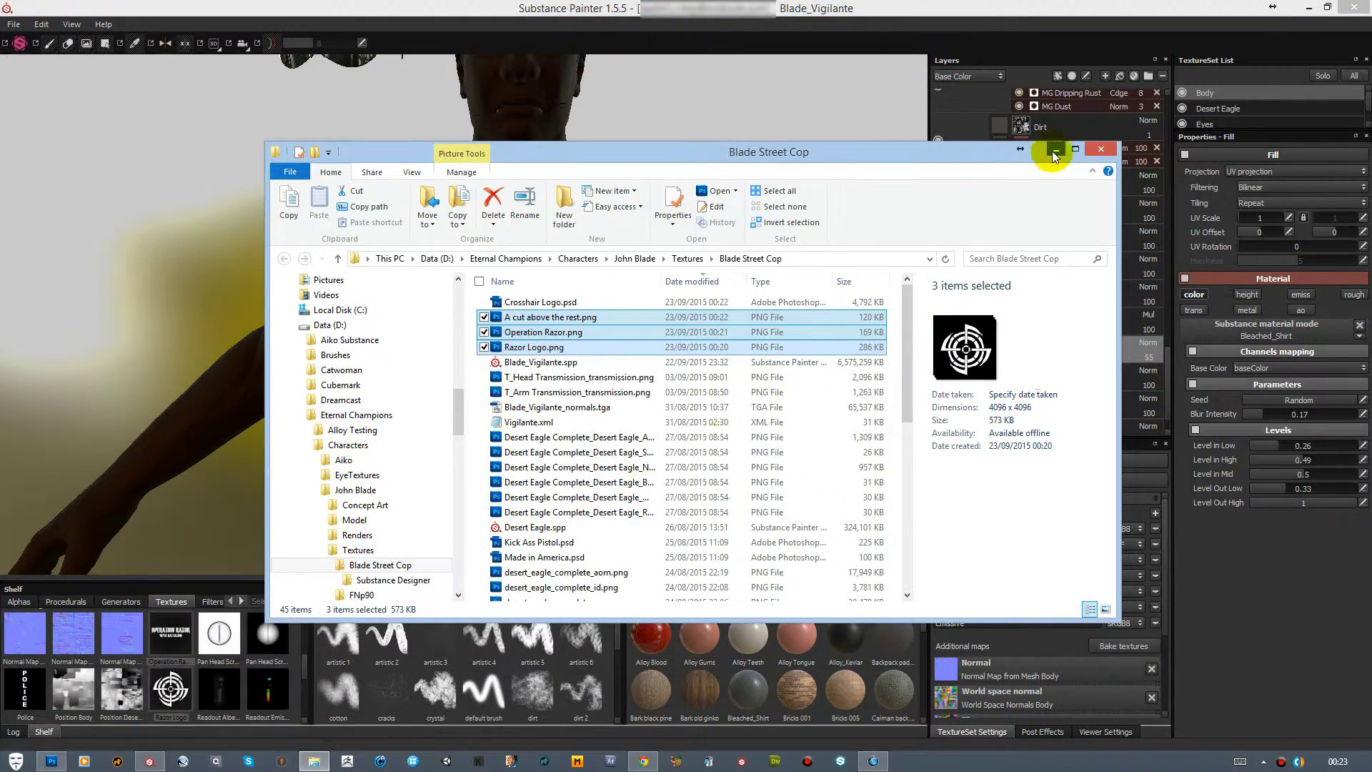
{"action": "left_click", "coordinate": [1100, 149]}
Add a fill layer named Razor Logo above Bleached Pattern in the Shirt folder
{"action": "left_click", "coordinate": [1072, 321]}
{"action": "double_click", "coordinate": [1017, 320]}
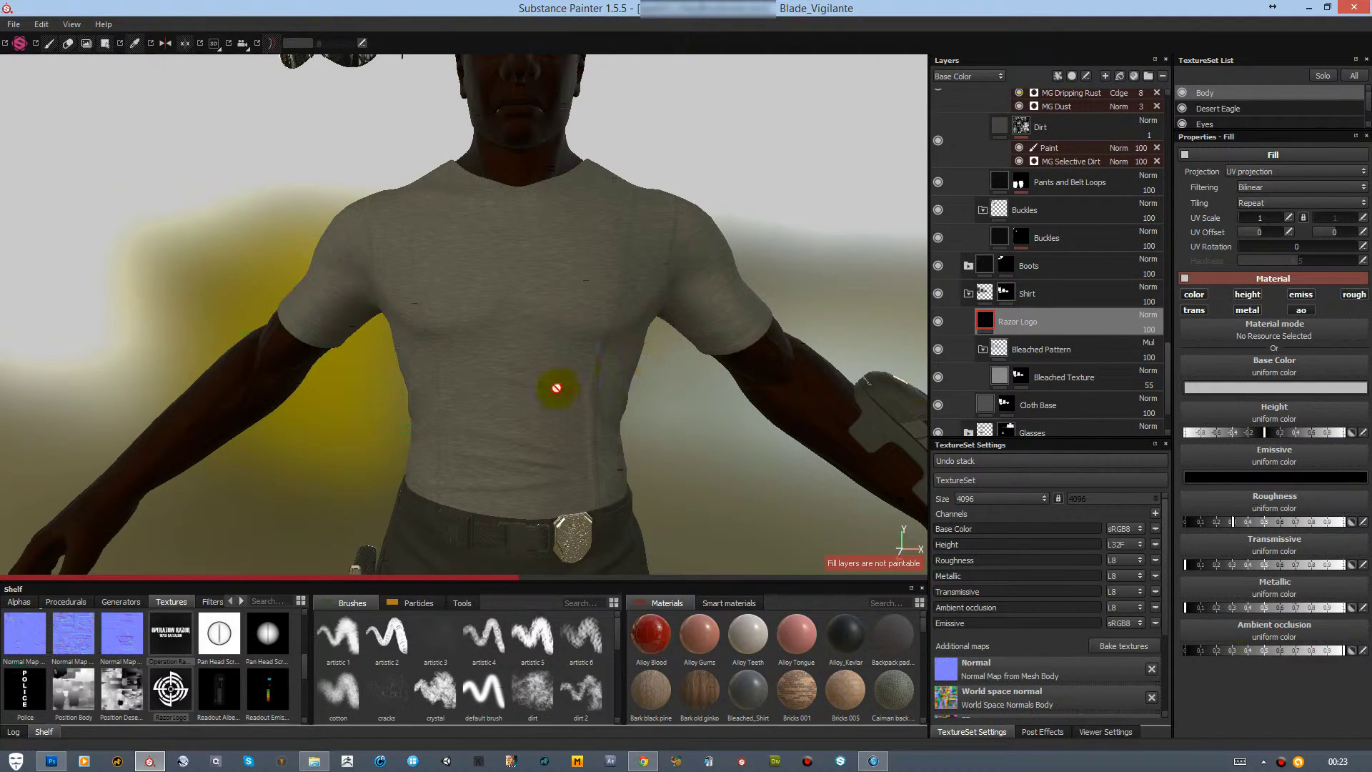
Display the model's wireframe in black with a wireframe opacity of 39
{"action": "scroll", "coordinate": [548, 412], "scroll_direction": "up", "scroll_amount": 3}
{"action": "left_click", "coordinate": [1106, 732]}
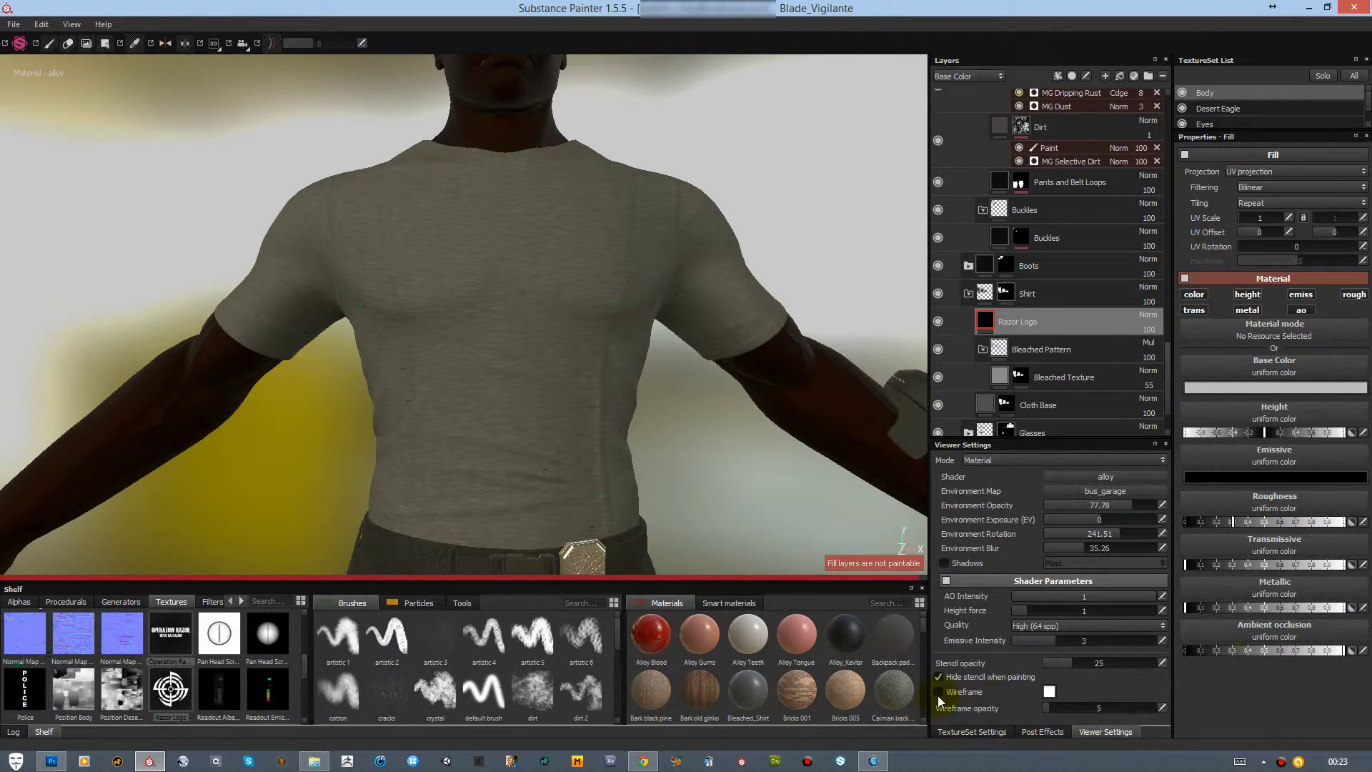
{"action": "left_click", "coordinate": [939, 692]}
{"action": "left_click", "coordinate": [1049, 692]}
{"action": "left_click", "coordinate": [1108, 702]}
{"action": "left_click", "coordinate": [1120, 559]}
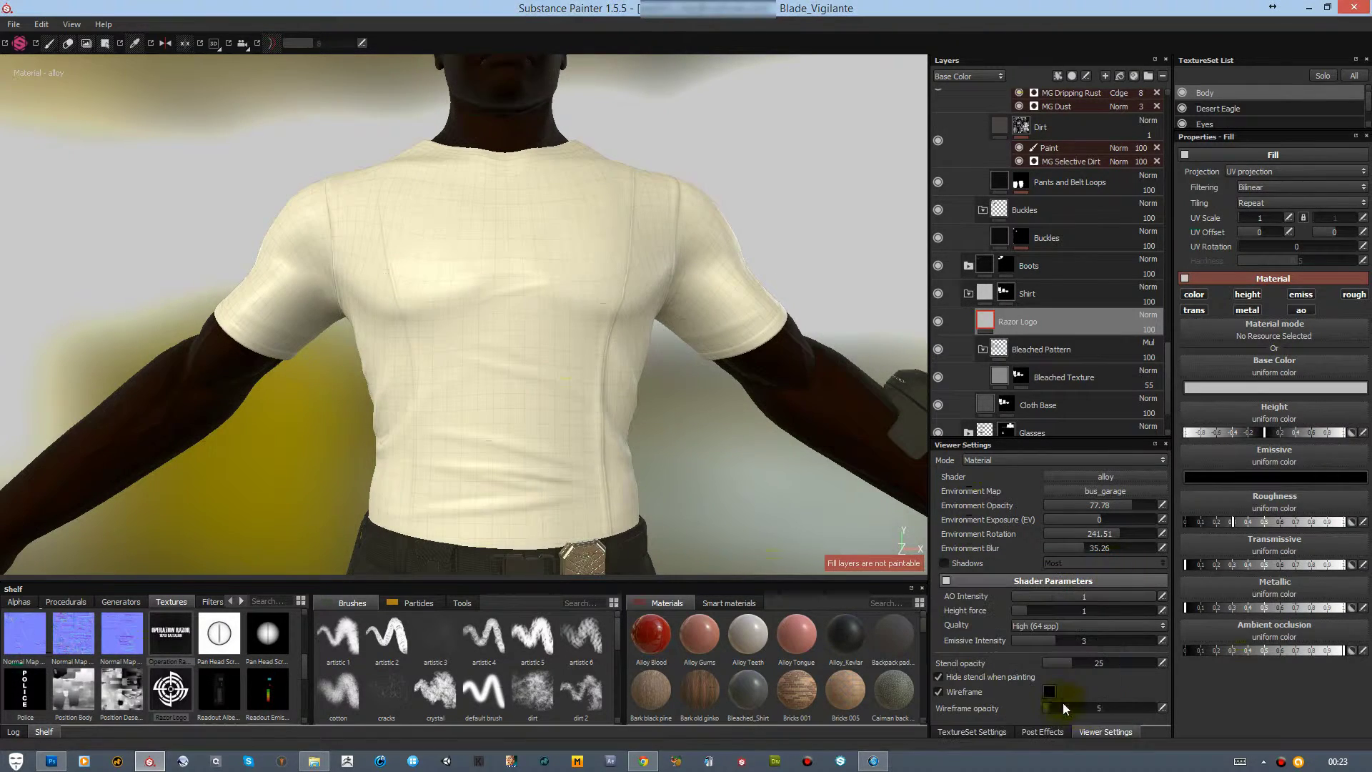
{"action": "left_click_drag", "start_coordinate": [1063, 707], "coordinate": [1087, 708]}
Add a black mask to the Razor Logo layer and use the Razor Logo texture as the brush's grayscale image
{"action": "right_click", "coordinate": [1036, 346]}
{"action": "left_click", "coordinate": [1056, 353]}
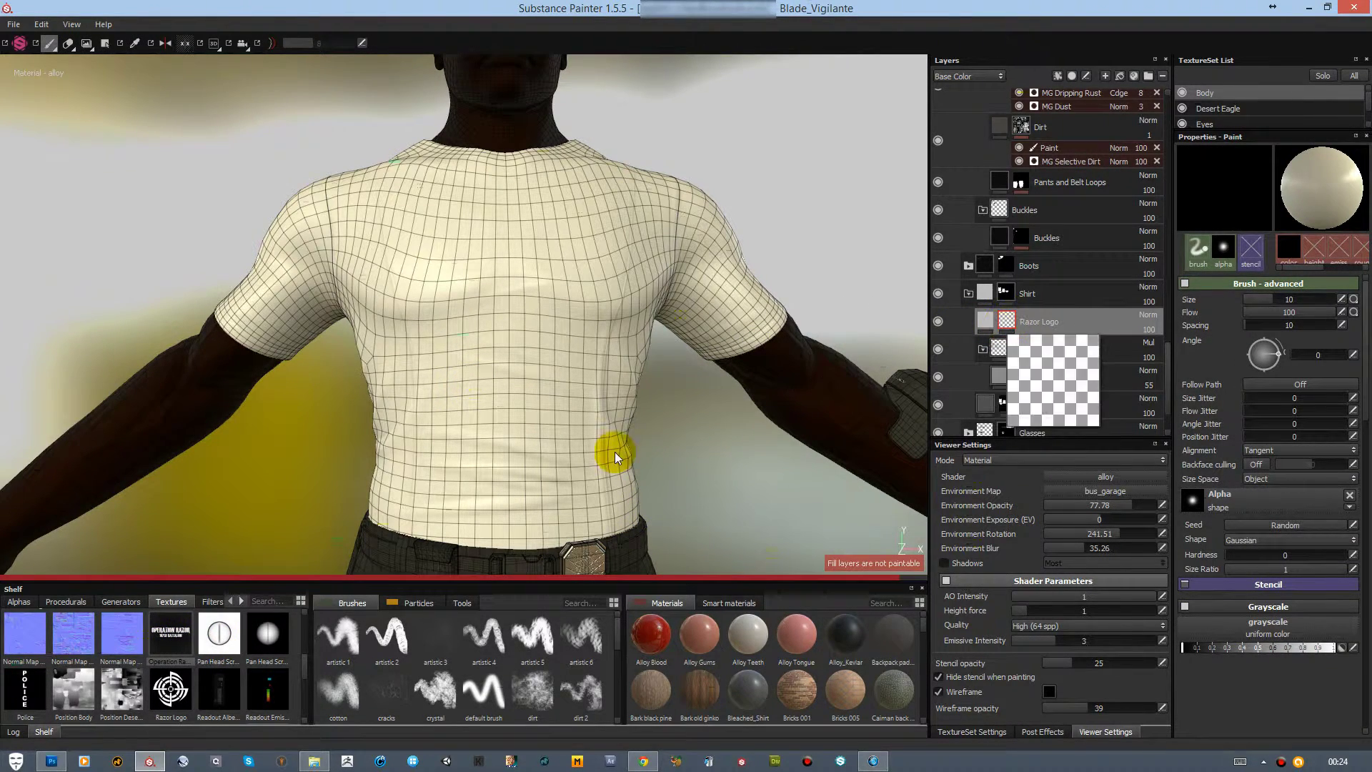
{"action": "left_click", "coordinate": [173, 690]}
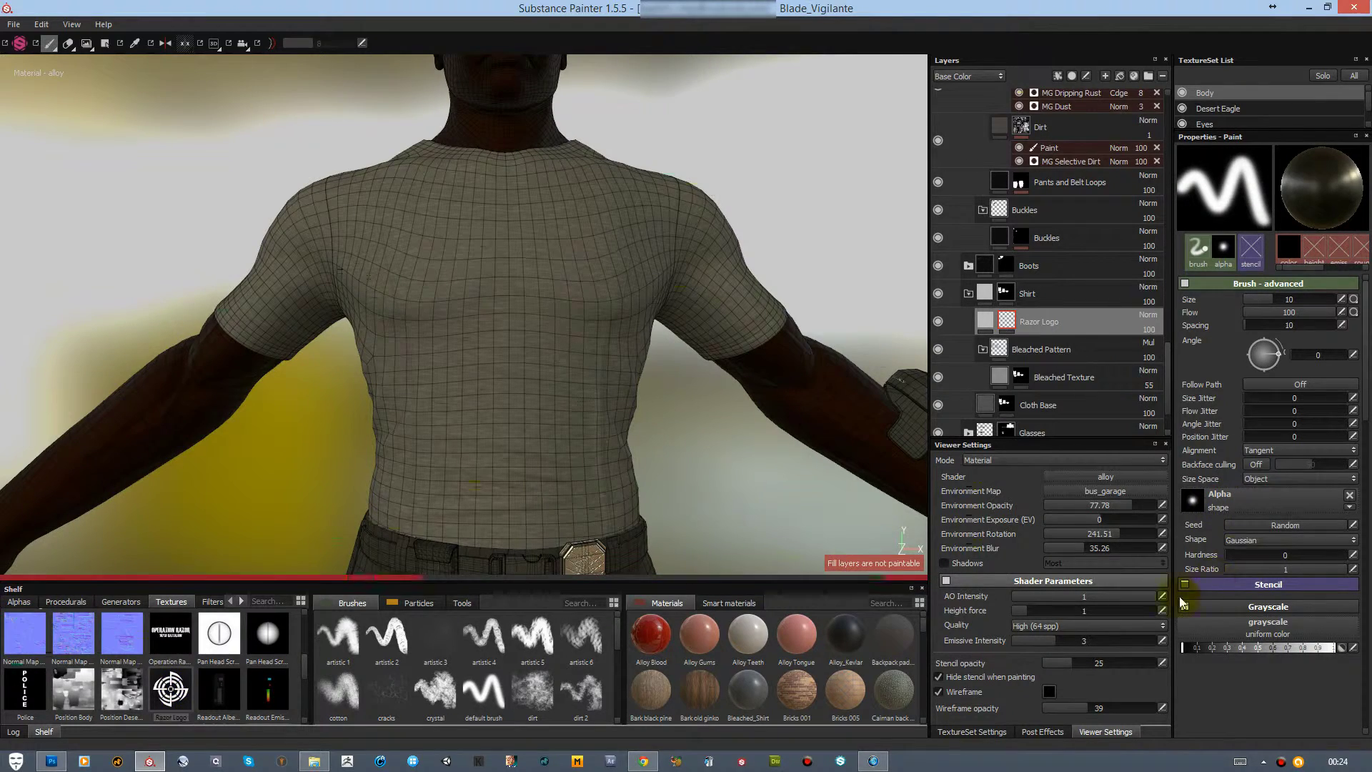
Import the same three logo and text PNGs from the Blade Street Cop folder as brush alphas
{"action": "left_click", "coordinate": [312, 763]}
{"action": "left_click", "coordinate": [18, 601]}
{"action": "left_click", "coordinate": [313, 762]}
{"action": "left_click_drag", "start_coordinate": [604, 346], "coordinate": [154, 650]}
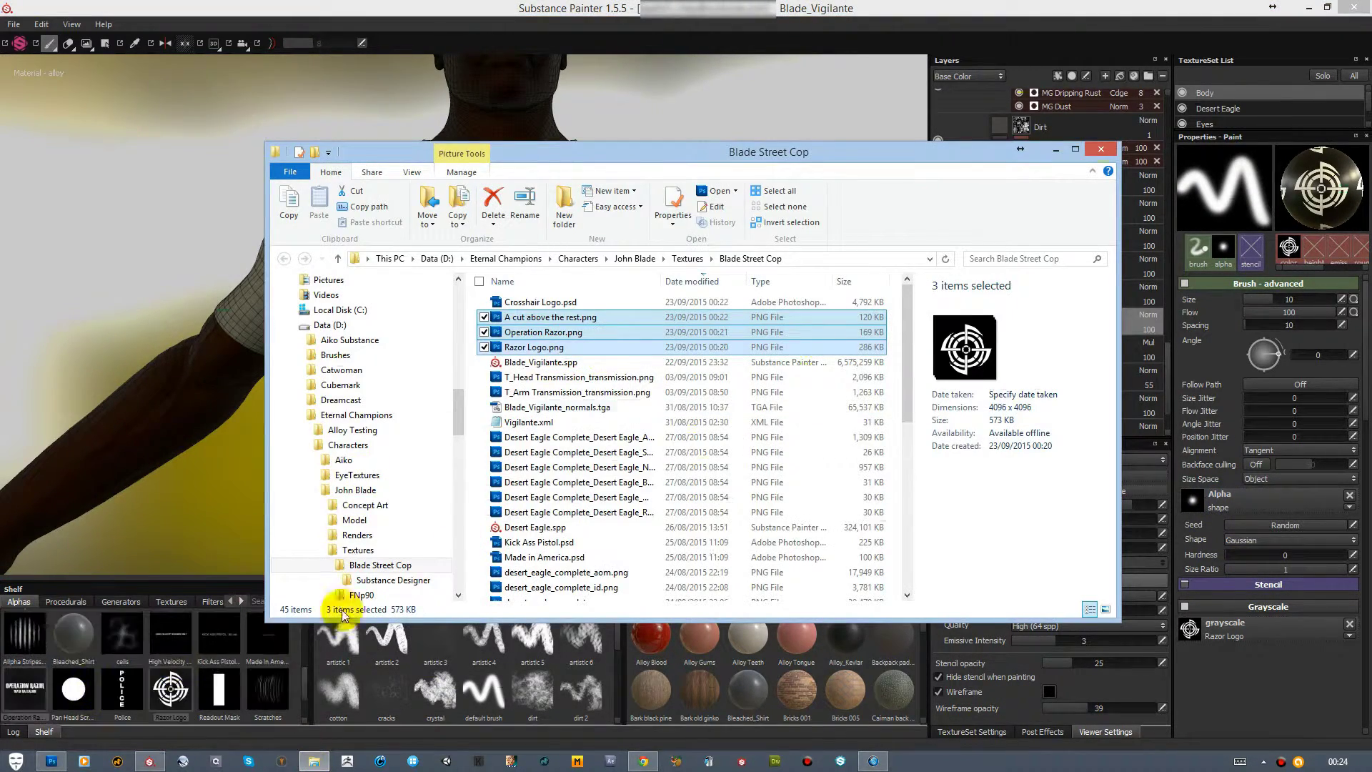
{"action": "left_click_drag", "start_coordinate": [343, 614], "coordinate": [343, 629]}
{"action": "left_click", "coordinate": [630, 262]}
Assign the Razor Logo alpha to the brush and set the brush size to 22.64
{"action": "mouse_move", "coordinate": [170, 690]}
{"action": "left_mouse_down"}
{"action": "mouse_move", "coordinate": [1213, 499]}
{"action": "mouse_move", "coordinate": [1197, 501]}
{"action": "left_mouse_up"}
{"action": "right_click_drag", "start_coordinate": [503, 321], "coordinate": [508, 313], "text": "ctrl"}
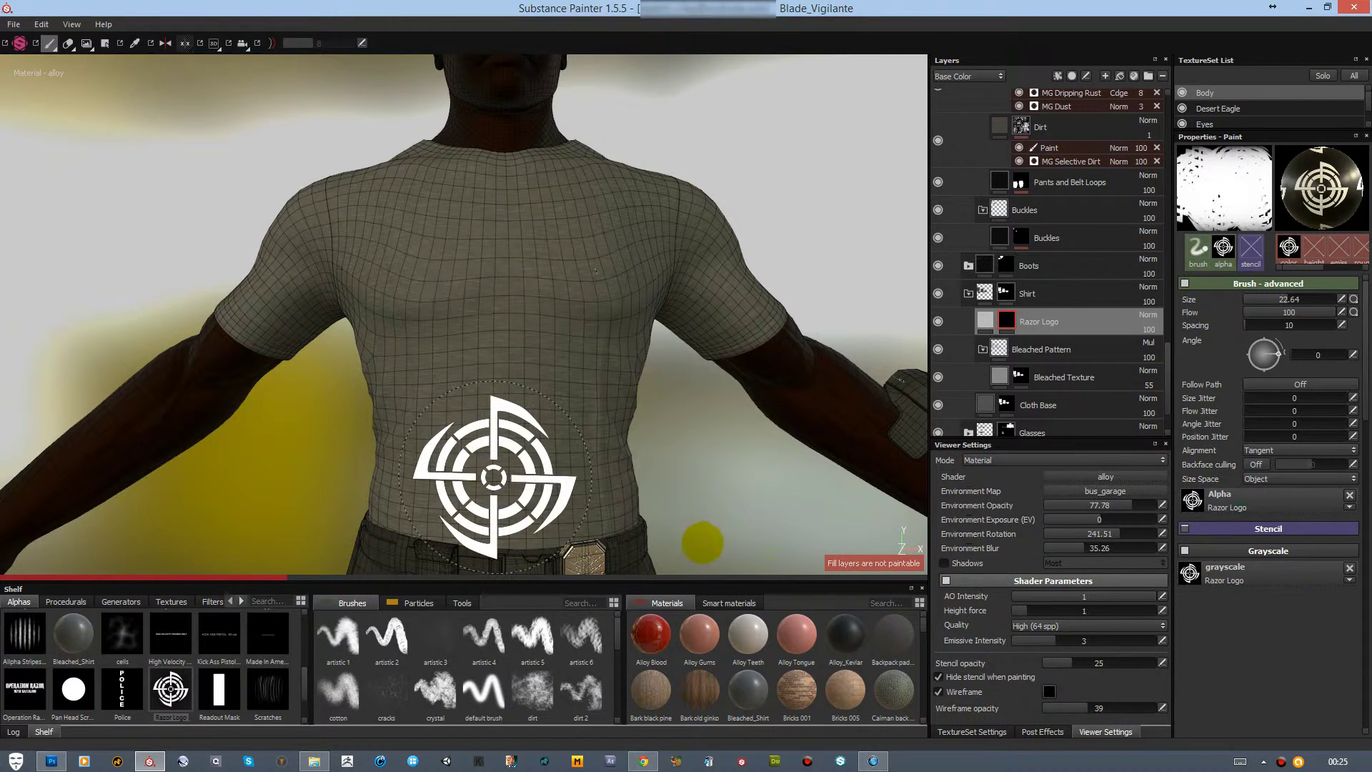
Set the shader quality to Low (4 spp) and stamp the crosshair logo on the centre of the shirt's chest
{"action": "left_click", "coordinate": [1098, 634]}
{"action": "left_click", "coordinate": [1065, 626]}
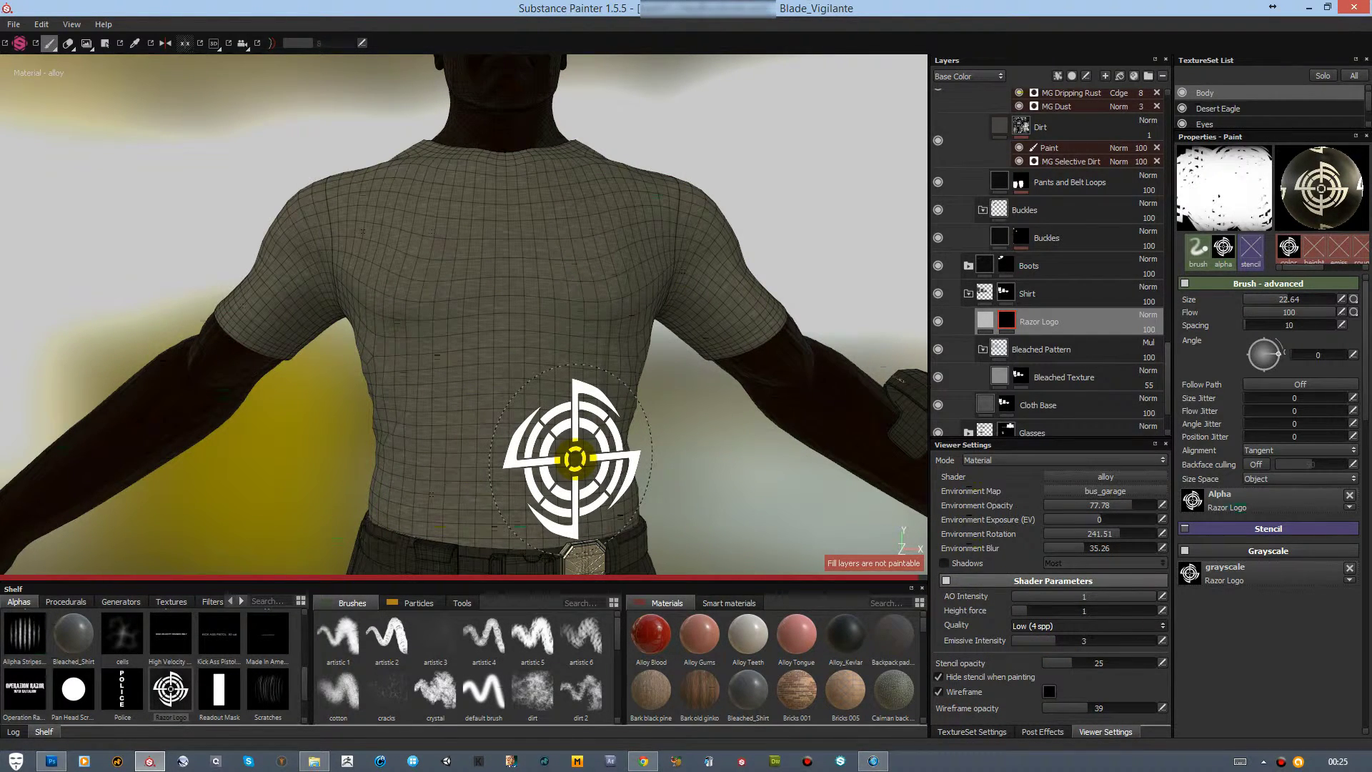
{"action": "mouse_move", "coordinate": [543, 413]}
{"action": "left_mouse_down", "text": "alt"}
{"action": "mouse_move", "coordinate": [647, 372]}
{"action": "mouse_move", "coordinate": [500, 420]}
{"action": "mouse_move", "coordinate": [523, 422]}
{"action": "left_mouse_up", "text": "alt"}
Add a fill layer named Operation Razor above the Razor Logo layer and give it a black mask
{"action": "double_click", "coordinate": [1024, 320]}
{"action": "type", "text": "Operation Razor"}
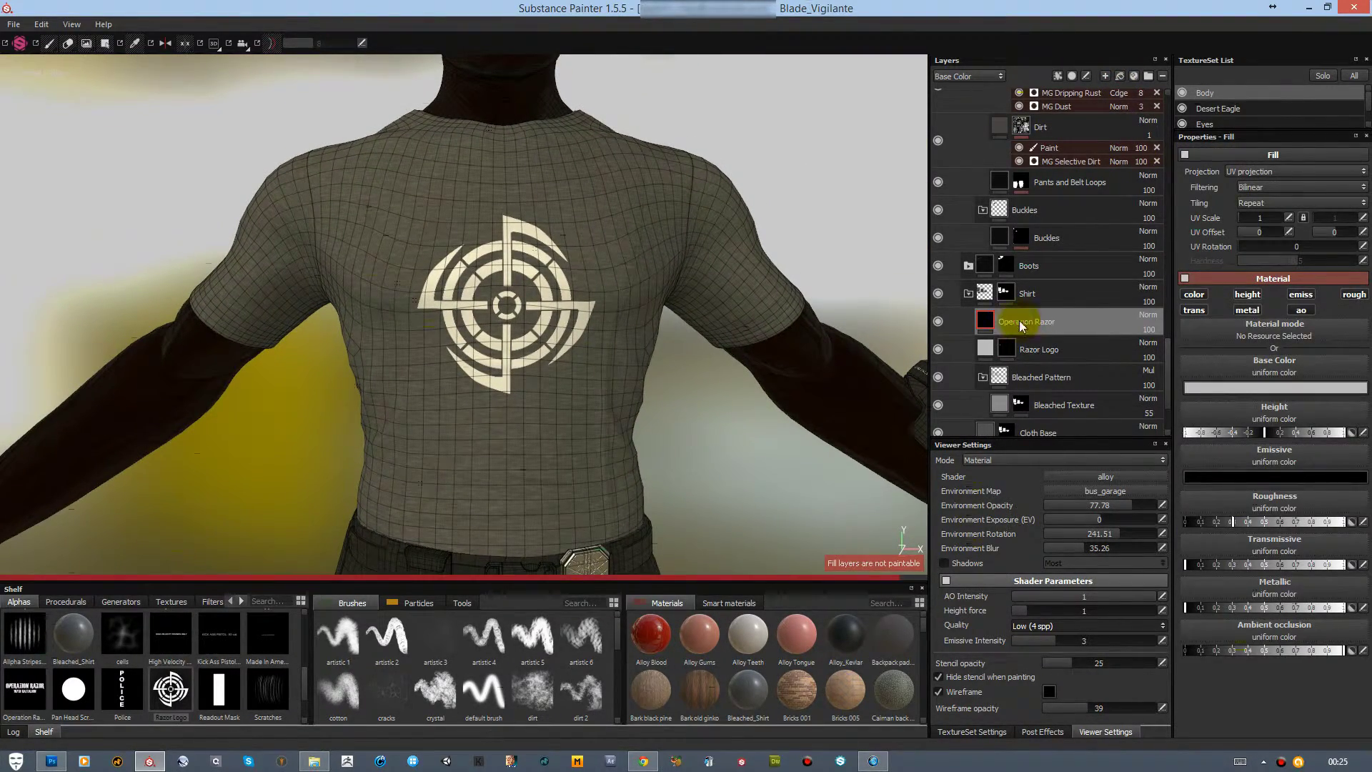
{"action": "right_click", "coordinate": [1020, 326]}
{"action": "left_click", "coordinate": [1044, 341]}
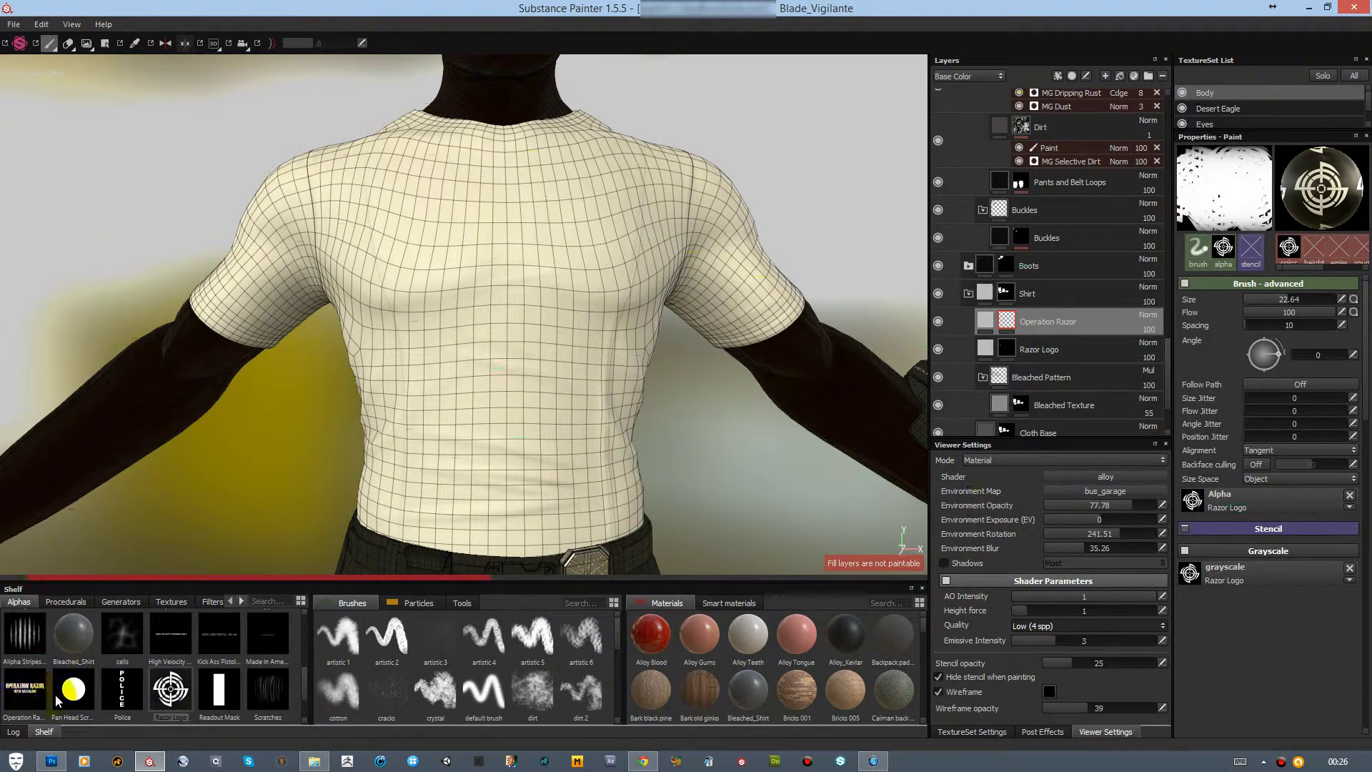
Use Operation Razor as both the brush's grayscale image and alpha, and stamp the text across the upper chest
{"action": "left_click_drag", "start_coordinate": [29, 692], "coordinate": [1232, 580]}
{"action": "left_click", "coordinate": [171, 602]}
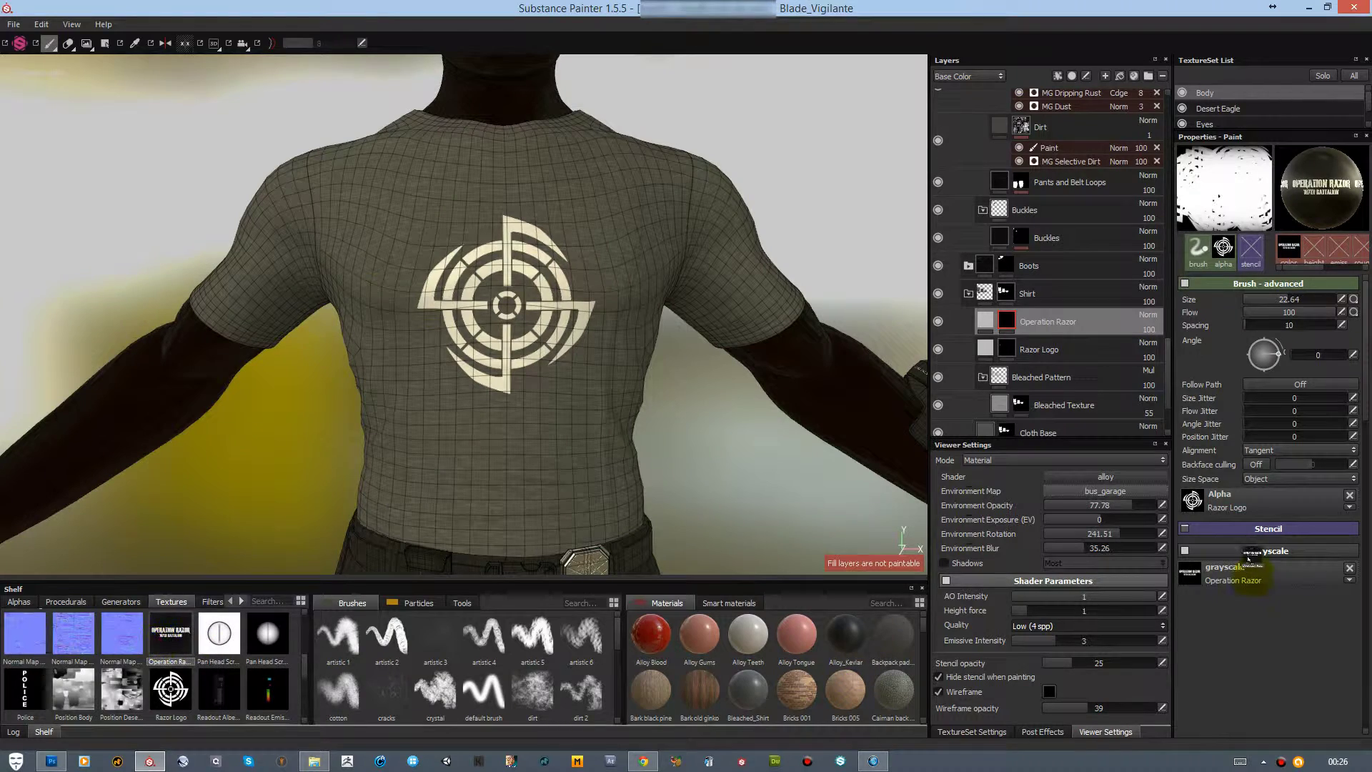
{"action": "left_click", "coordinate": [25, 605]}
{"action": "left_click_drag", "start_coordinate": [1225, 487], "coordinate": [1225, 495]}
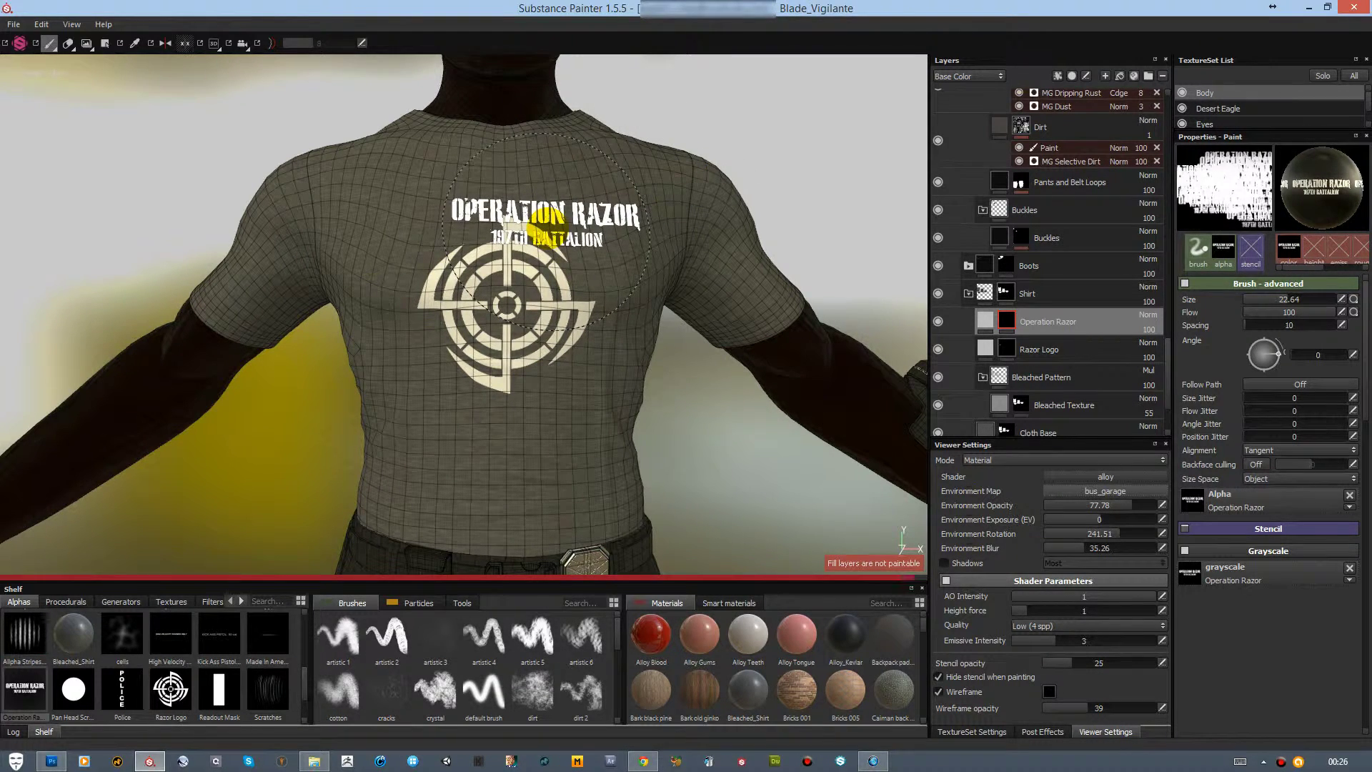
Clear the mask of the Razor Logo layer to remove the stamped crosshair from the shirt
{"action": "right_click", "coordinate": [1029, 349]}
{"action": "left_click", "coordinate": [1024, 371]}
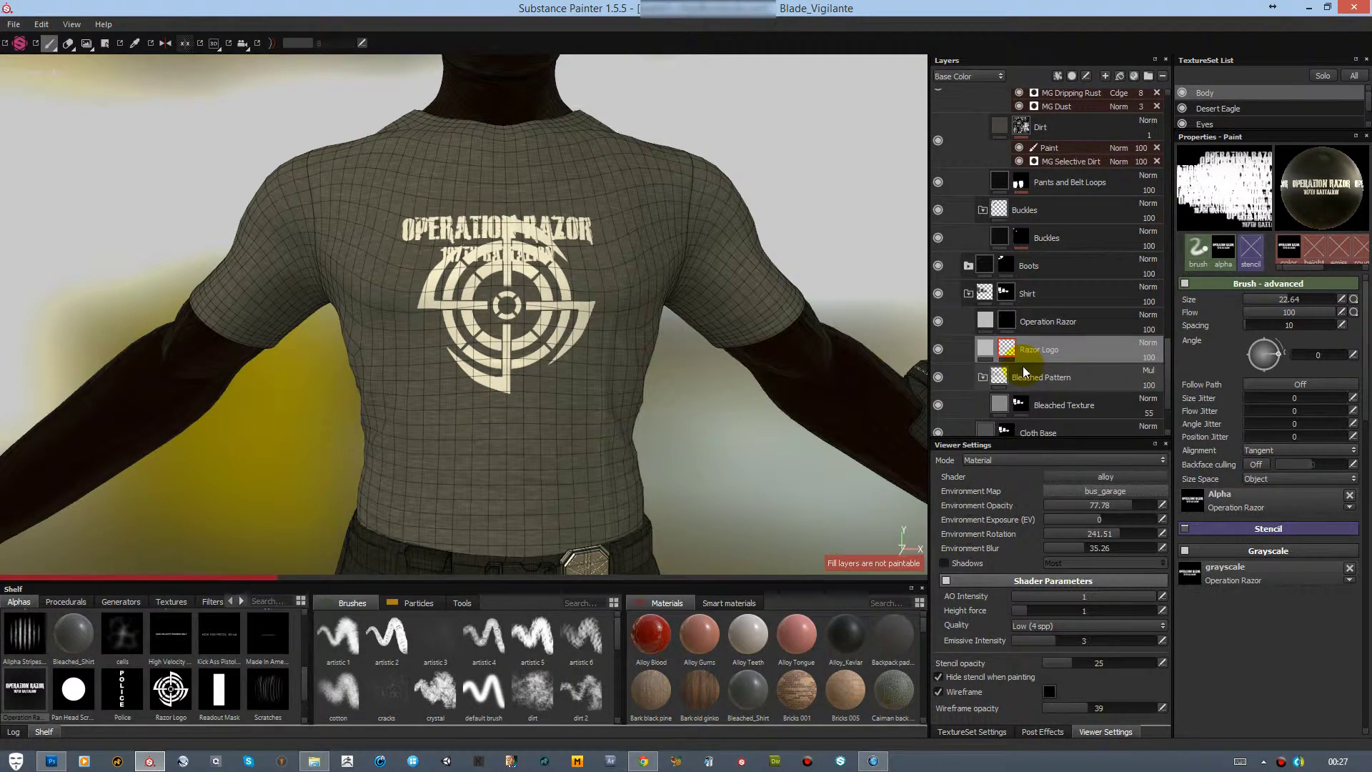
{"action": "mouse_move", "coordinate": [506, 328]}
{"action": "left_mouse_down", "text": "alt"}
{"action": "mouse_move", "coordinate": [598, 373]}
{"action": "mouse_move", "coordinate": [550, 394]}
{"action": "left_mouse_up", "text": "alt"}
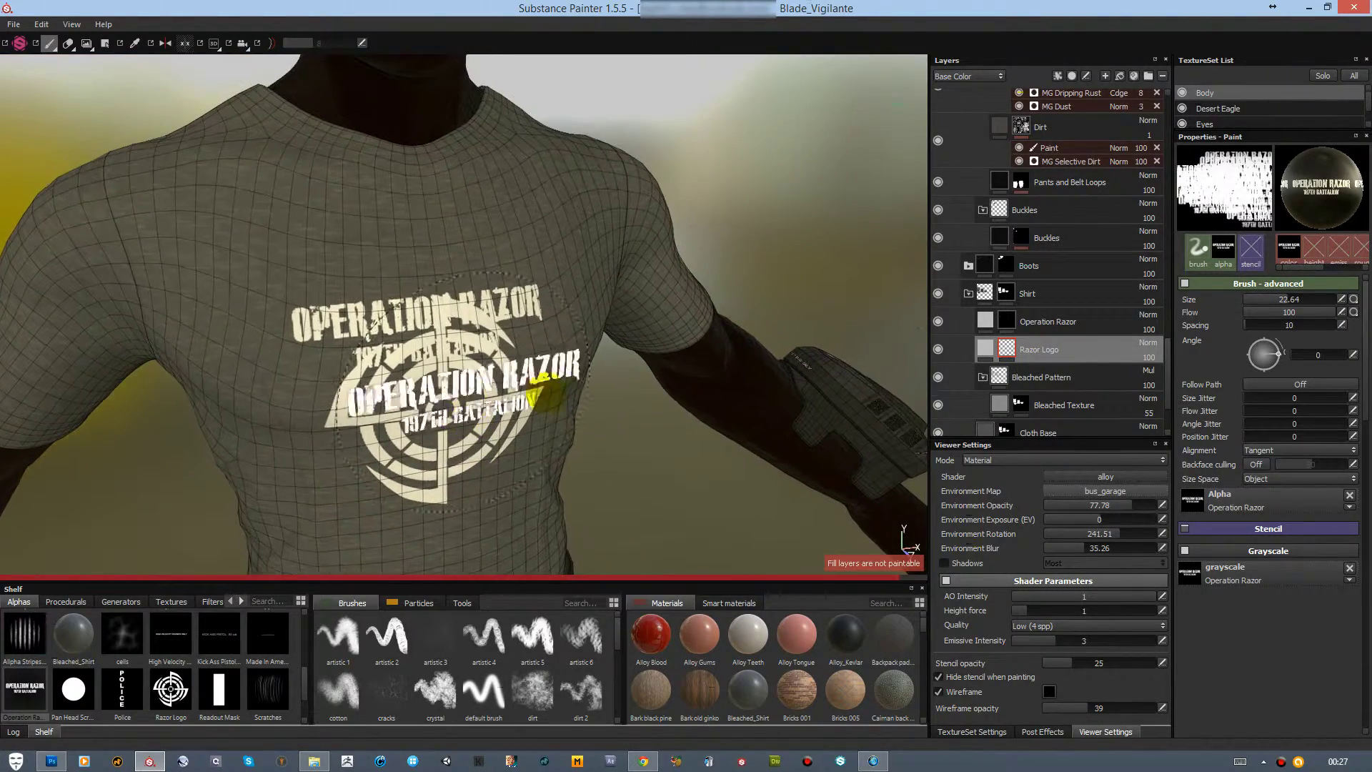
Make the Operation Razor fill's base colour black and turn off its emissive, transmissive and metallic channels
{"action": "left_click", "coordinate": [1047, 321]}
{"action": "left_click", "coordinate": [1247, 311]}
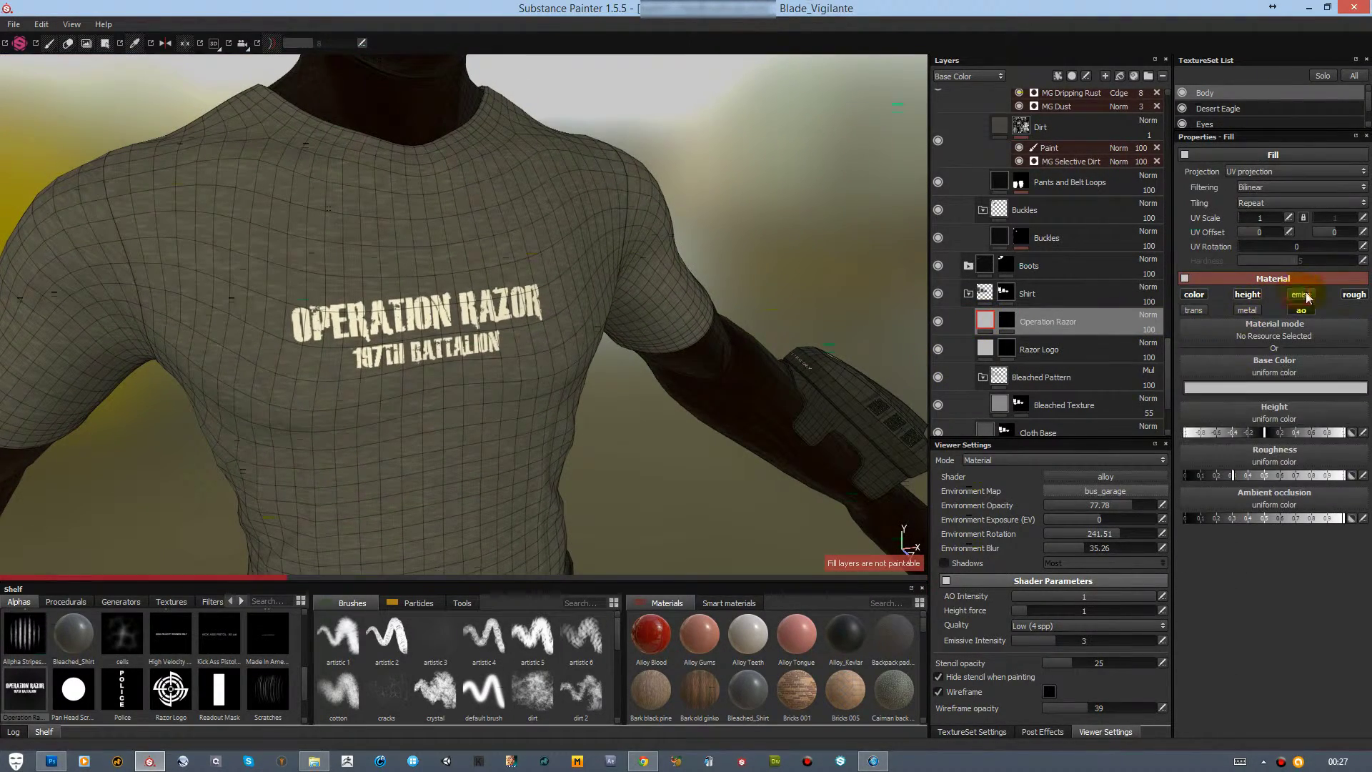
{"action": "left_click", "coordinate": [1250, 388]}
{"action": "left_click_drag", "start_coordinate": [1305, 400], "coordinate": [1312, 439]}
{"action": "left_click", "coordinate": [1313, 297]}
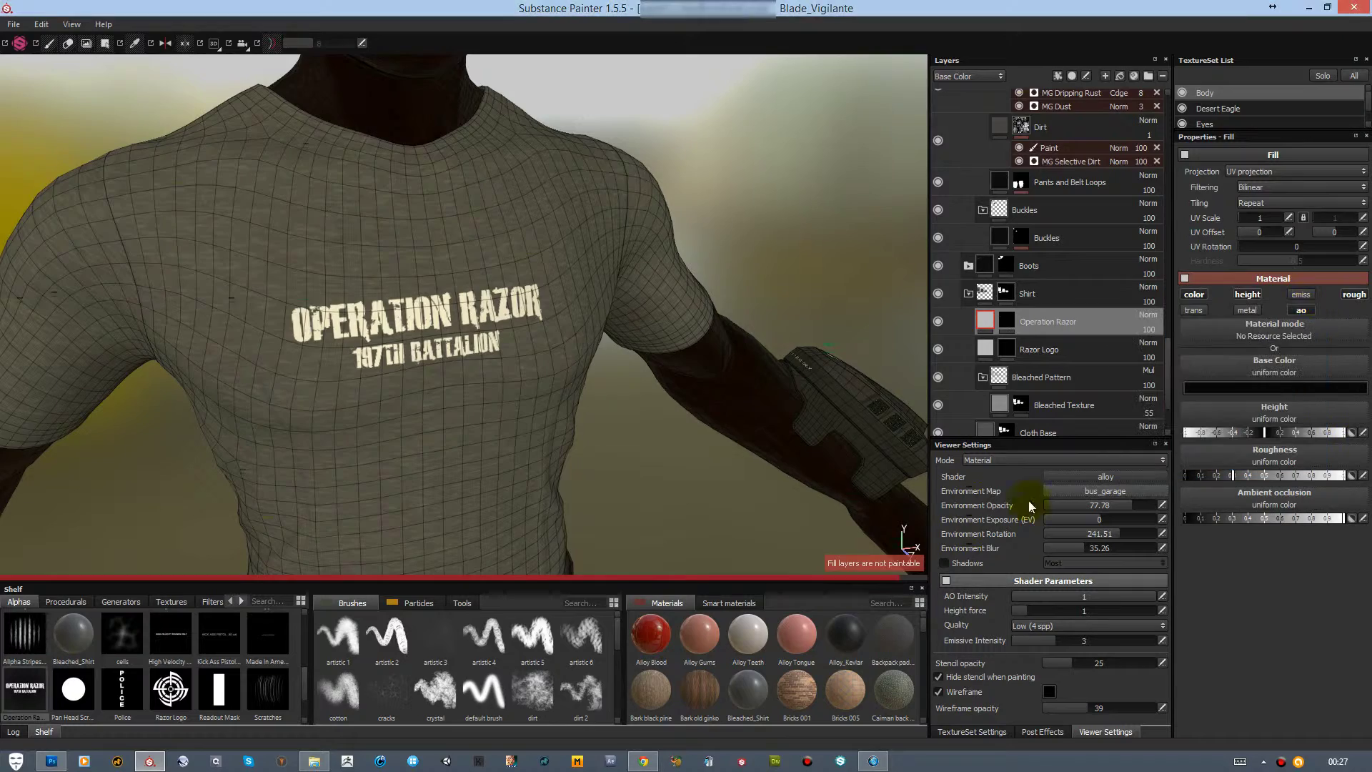
Raise the Operation Razor fill's roughness to about 0.9 while viewing the roughness channel, and return to the material view
{"action": "left_click_drag", "start_coordinate": [602, 439], "coordinate": [123, 129], "text": "alt"}
{"action": "key", "text": "c"}
{"action": "key", "text": "c"}
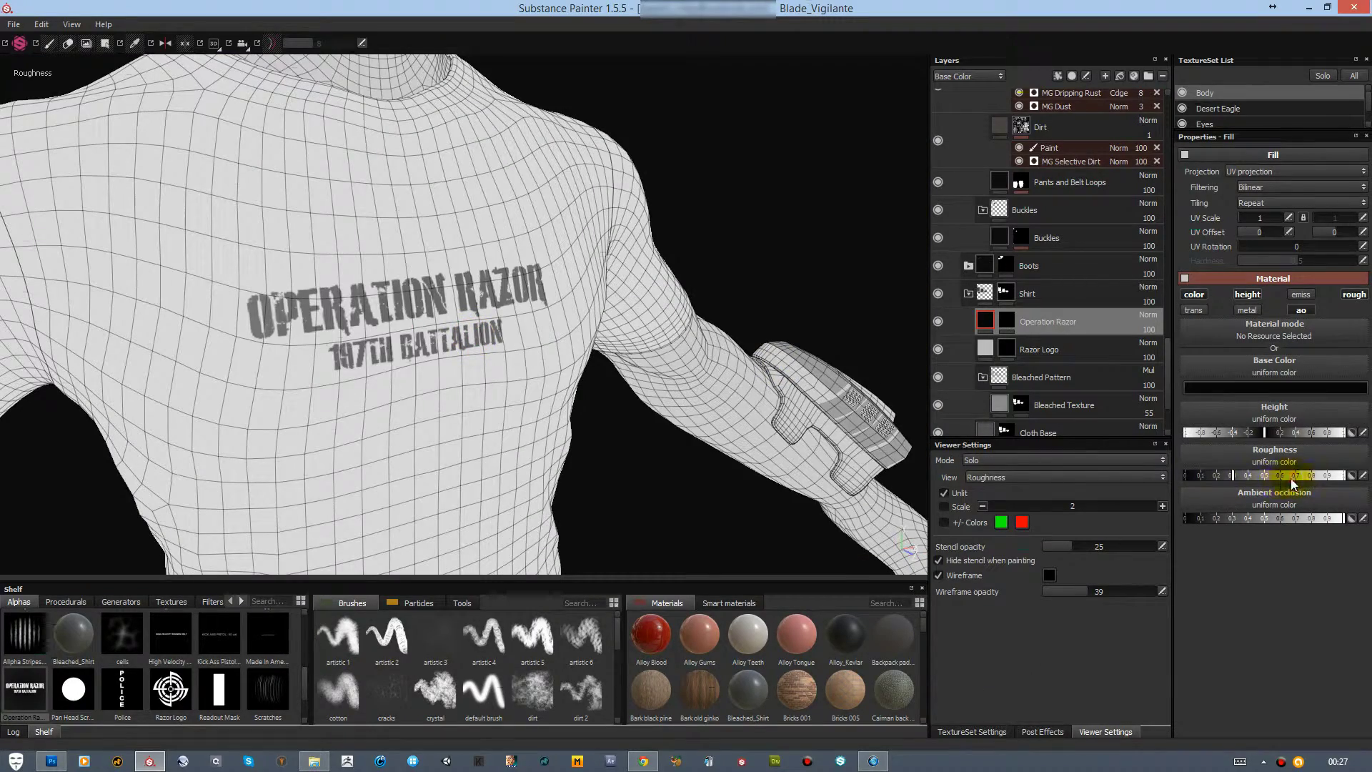
{"action": "left_click_drag", "start_coordinate": [1312, 476], "coordinate": [1326, 475]}
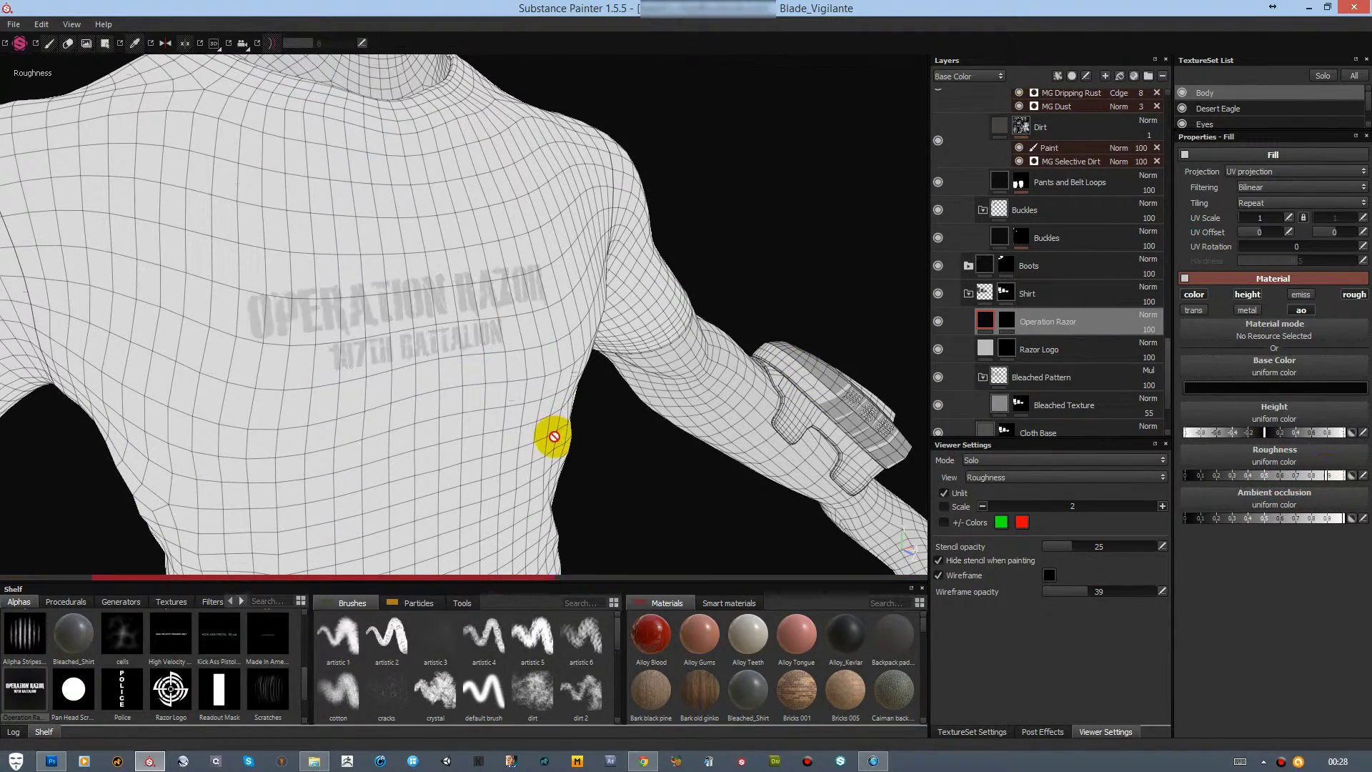
{"action": "key", "text": "m"}
Target the Razor Logo layer's mask and load Razor Logo as both the brush's alpha and grayscale image
{"action": "left_click_drag", "start_coordinate": [536, 415], "coordinate": [441, 435], "text": "alt"}
{"action": "right_click_drag", "start_coordinate": [441, 436], "coordinate": [475, 355], "text": "alt"}
{"action": "middle_click_drag", "start_coordinate": [474, 355], "coordinate": [450, 429], "text": "alt"}
{"action": "right_click_drag", "start_coordinate": [450, 396], "coordinate": [521, 398], "text": "alt"}
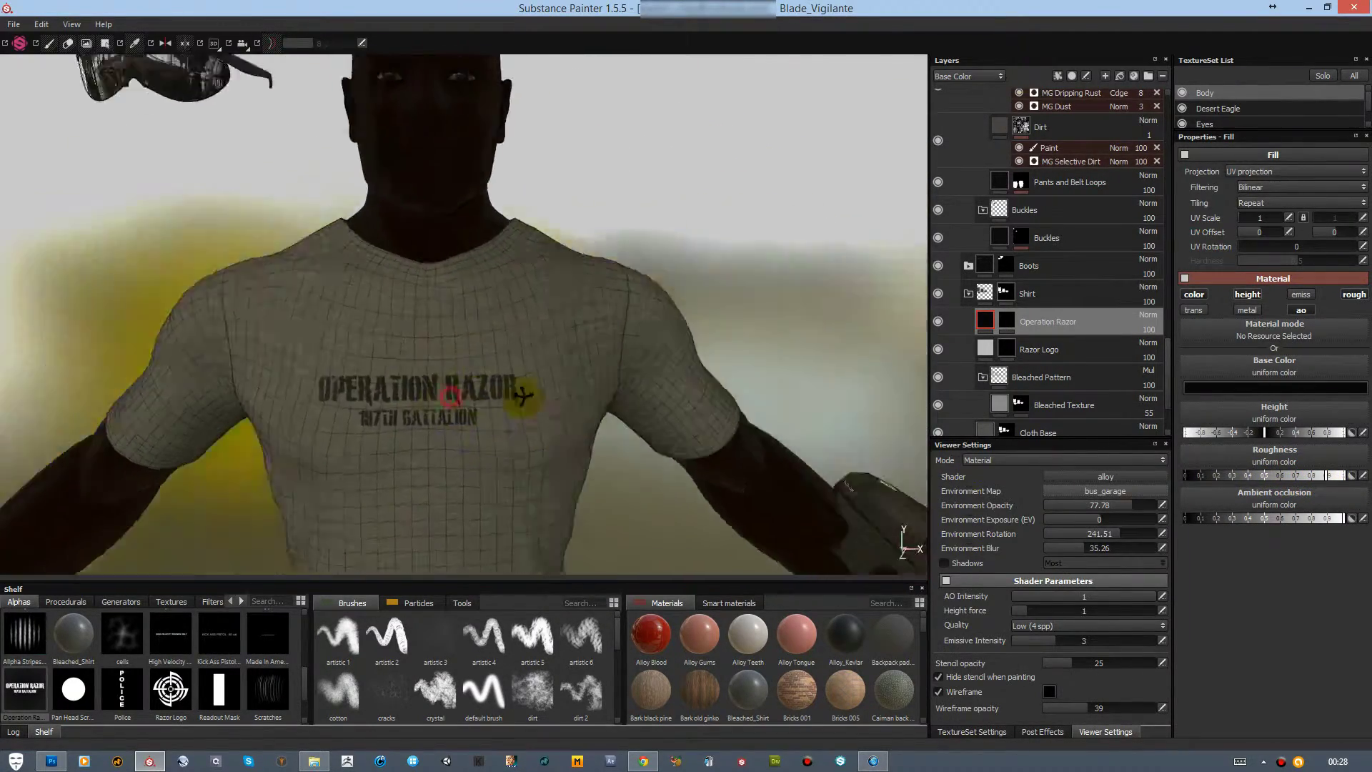
{"action": "middle_click_drag", "start_coordinate": [521, 398], "coordinate": [493, 207], "text": "alt"}
{"action": "left_click_drag", "start_coordinate": [461, 419], "coordinate": [419, 422], "text": "alt"}
{"action": "left_click", "coordinate": [1006, 349]}
{"action": "mouse_move", "coordinate": [171, 687]}
{"action": "left_mouse_down"}
{"action": "mouse_move", "coordinate": [1235, 510]}
{"action": "mouse_move", "coordinate": [344, 647]}
{"action": "left_mouse_up"}
{"action": "left_click", "coordinate": [171, 601]}
{"action": "left_click_drag", "start_coordinate": [1229, 580], "coordinate": [1229, 580]}
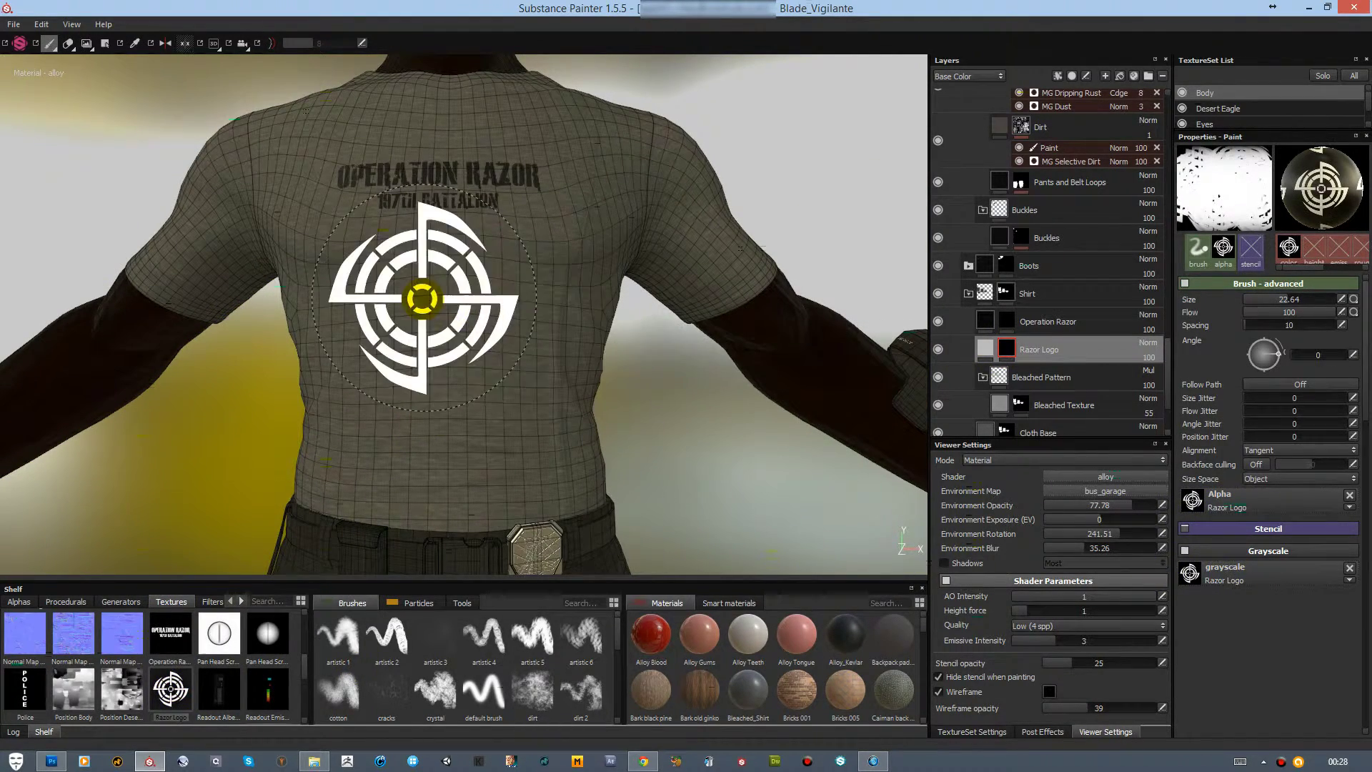
Reduce the brush size to 11.3 and stamp a small crosshair below the chest text
{"action": "key", "text": "bracketleft"}
{"action": "key", "text": "bracketleft"}
{"action": "key", "text": "bracketleft"}
{"action": "key", "text": "bracketleft"}
{"action": "key", "text": "bracketleft"}
{"action": "key", "text": "bracketleft"}
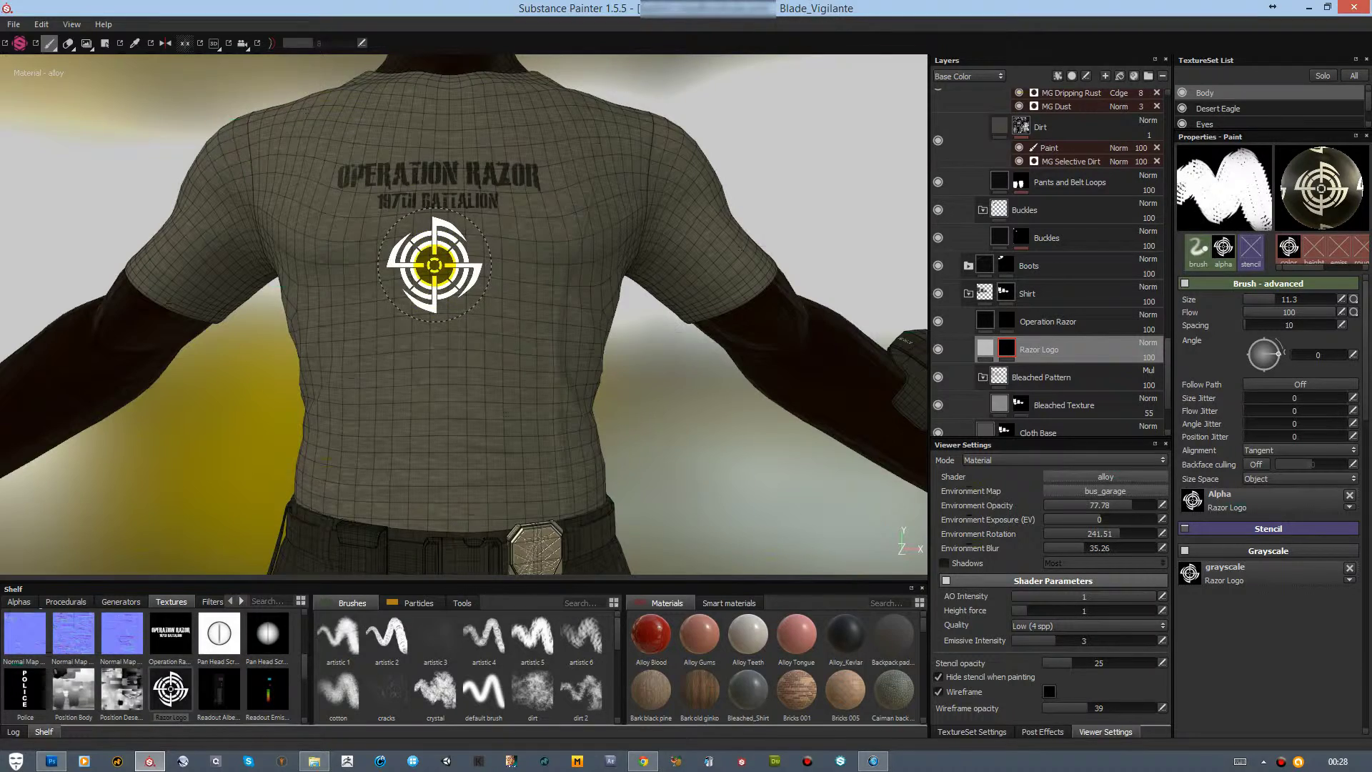
{"action": "left_click_drag", "start_coordinate": [688, 436], "coordinate": [708, 461], "text": "alt"}
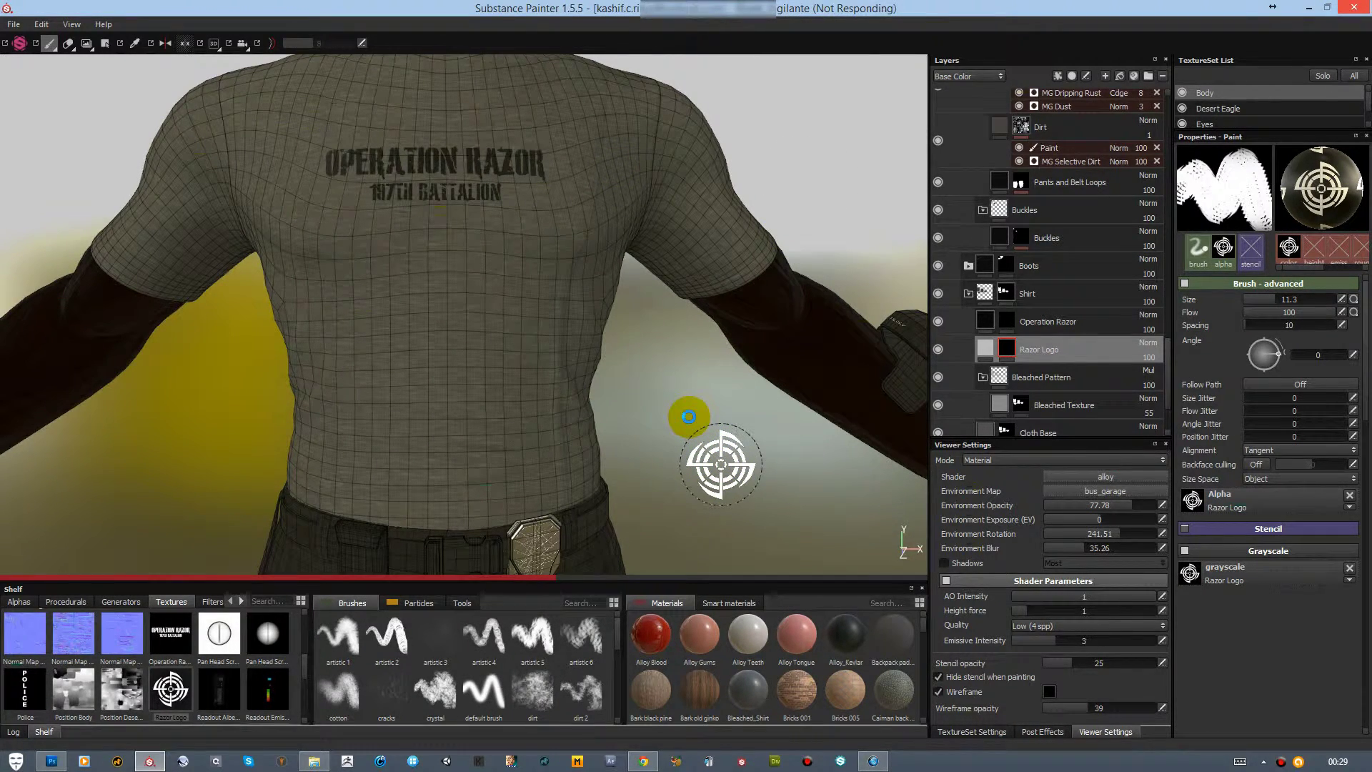
{"action": "scroll", "coordinate": [697, 388], "scroll_direction": "down", "scroll_amount": 2}
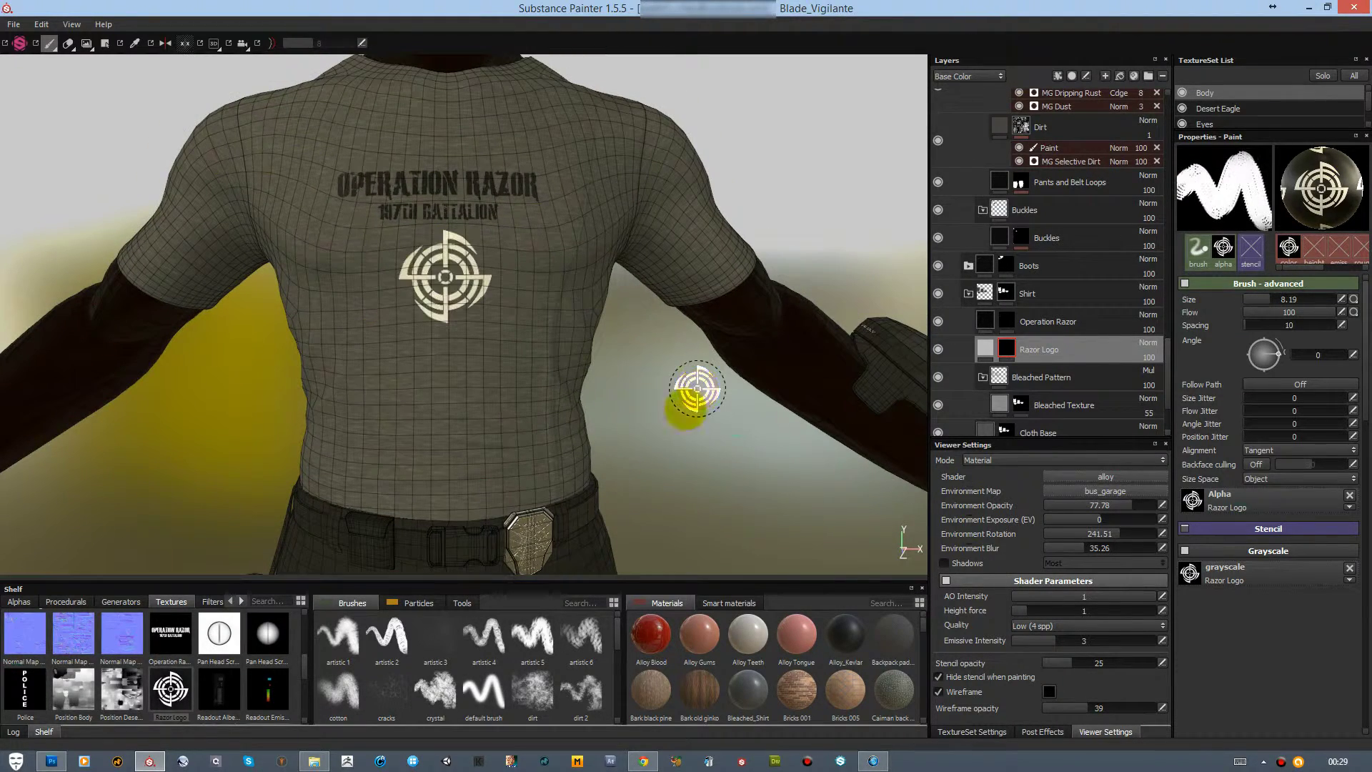
Clear the masks of the Razor Logo and Operation Razor layers
{"action": "right_click", "coordinate": [1008, 348]}
{"action": "left_click", "coordinate": [1022, 366]}
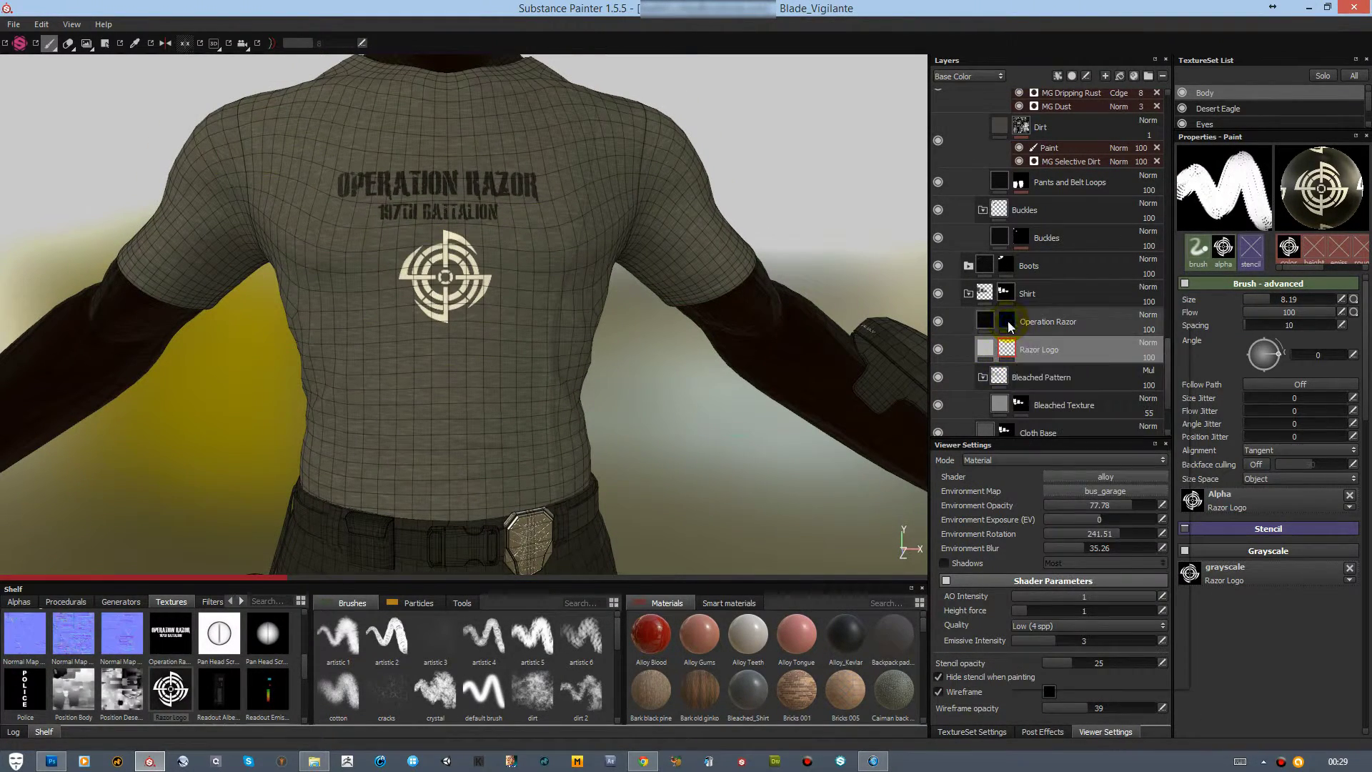
{"action": "right_click", "coordinate": [1008, 321]}
{"action": "left_click", "coordinate": [1024, 342]}
Load Operation Razor as the brush's grayscale and alpha, and stamp it across the upper chest at size 27.63
{"action": "left_click_drag", "start_coordinate": [163, 650], "coordinate": [1212, 561]}
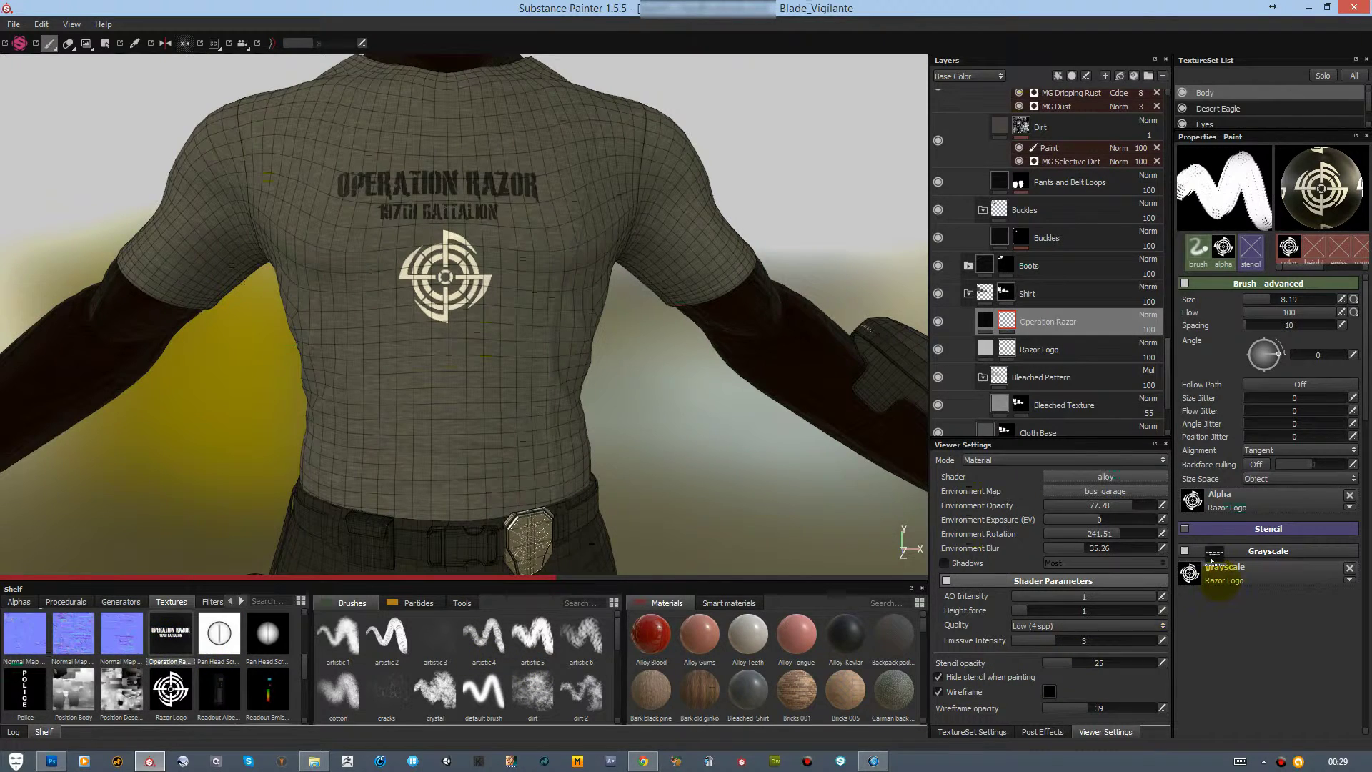
{"action": "left_click", "coordinate": [20, 602]}
{"action": "left_click_drag", "start_coordinate": [24, 691], "coordinate": [1213, 490]}
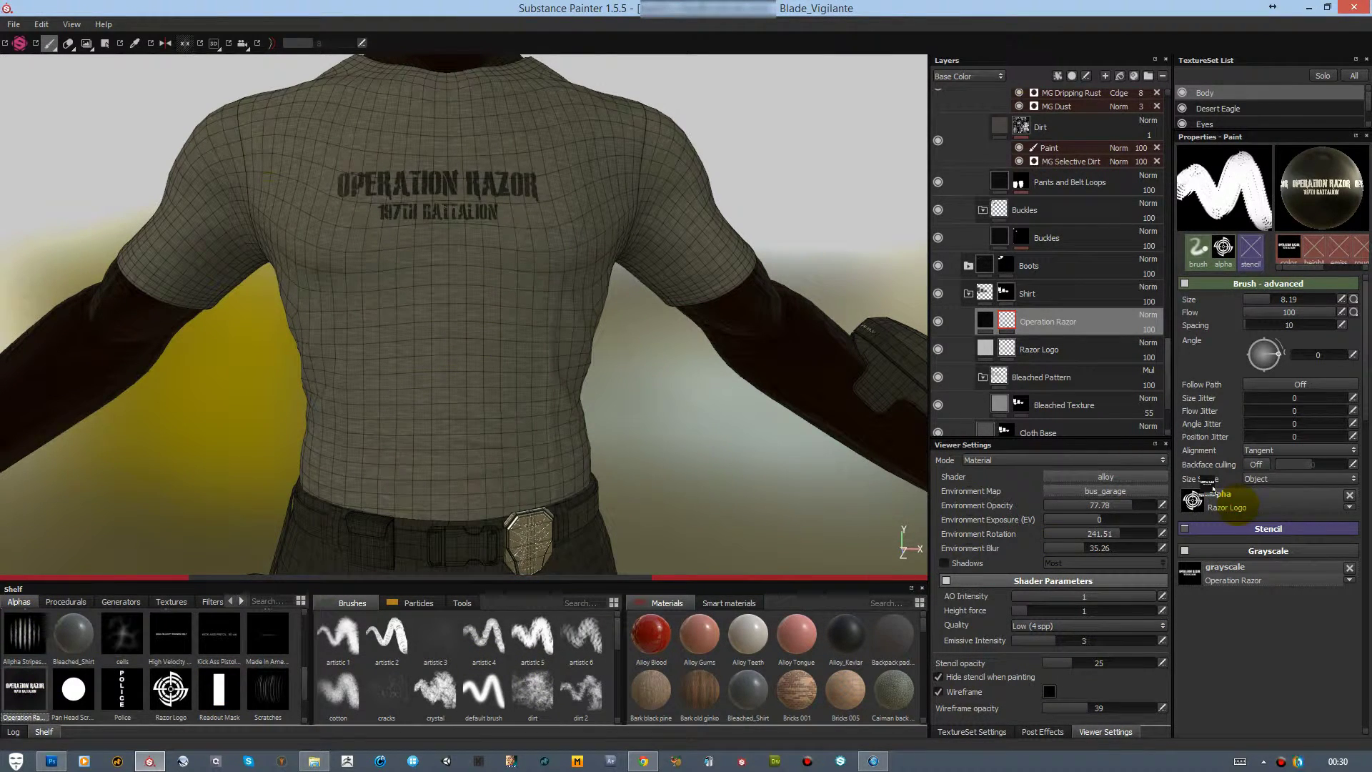
{"action": "scroll", "coordinate": [444, 213], "scroll_direction": "up", "scroll_amount": 8, "text": "ctrl"}
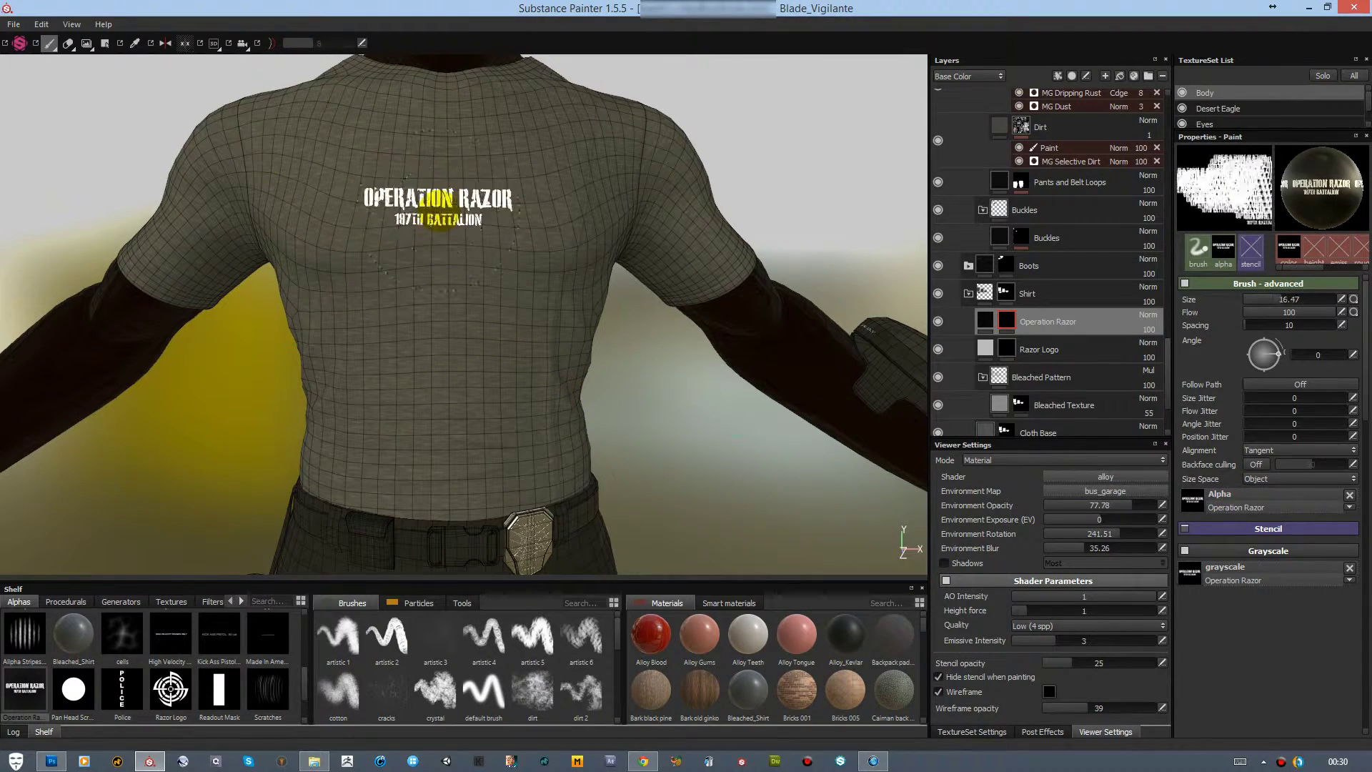
{"action": "left_click", "coordinate": [443, 235]}
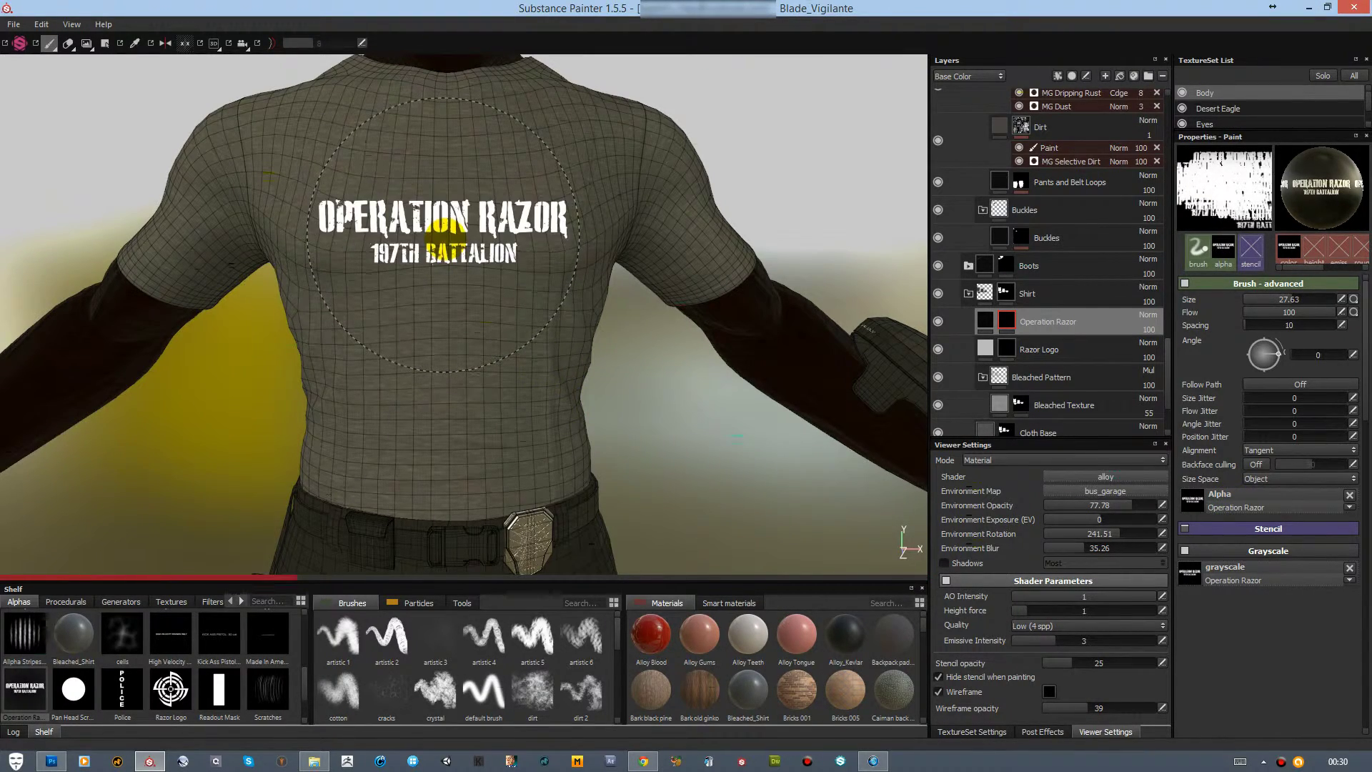
On the Razor Logo mask, load Razor Logo as alpha and grayscale and stamp the crosshair on the upper back at size 21.69
{"action": "left_click", "coordinate": [1000, 348]}
{"action": "mouse_move", "coordinate": [715, 490]}
{"action": "left_mouse_down", "text": "alt"}
{"action": "mouse_move", "coordinate": [472, 477]}
{"action": "mouse_move", "coordinate": [376, 251]}
{"action": "mouse_move", "coordinate": [628, 284]}
{"action": "mouse_move", "coordinate": [361, 306]}
{"action": "left_mouse_up", "text": "alt"}
{"action": "left_click", "coordinate": [170, 688]}
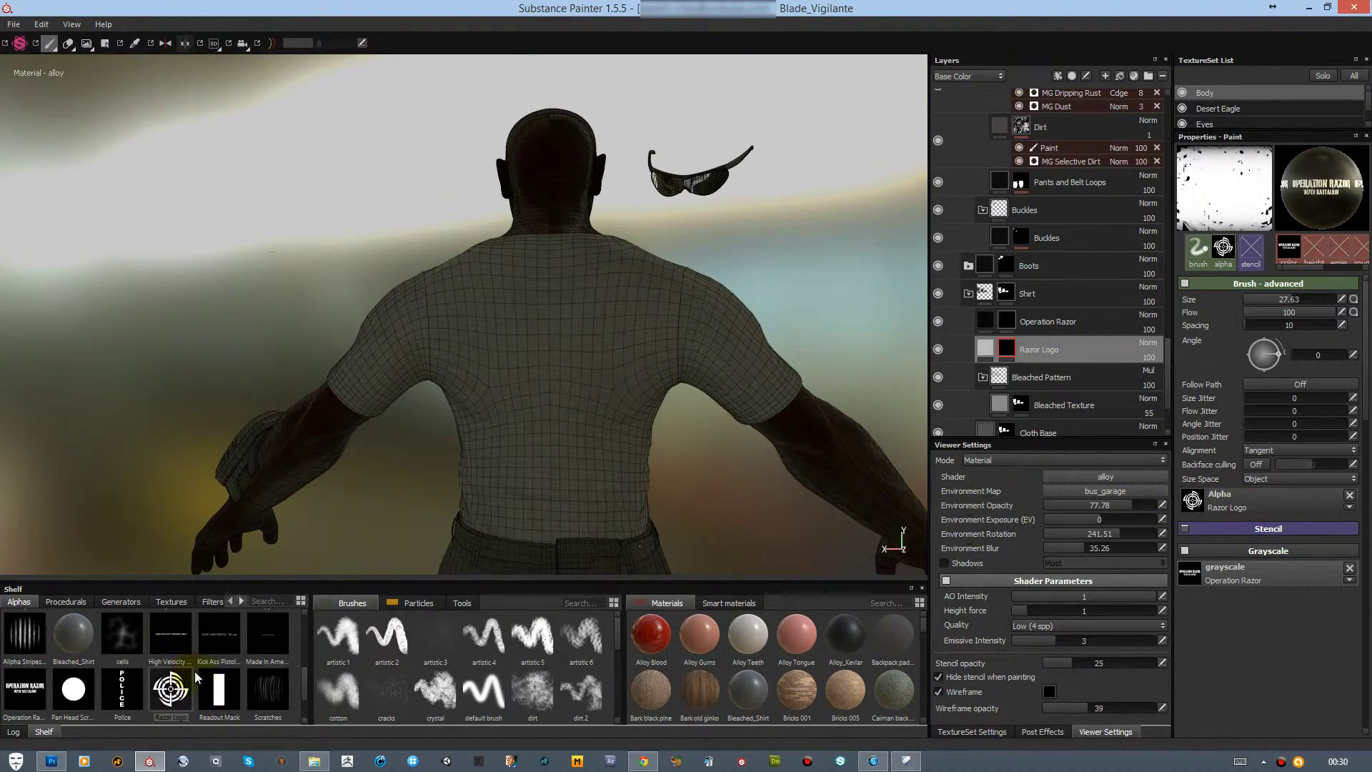
{"action": "left_click", "coordinate": [171, 601]}
{"action": "left_click", "coordinate": [170, 688]}
{"action": "scroll", "coordinate": [553, 395], "scroll_direction": "up", "scroll_amount": 2}
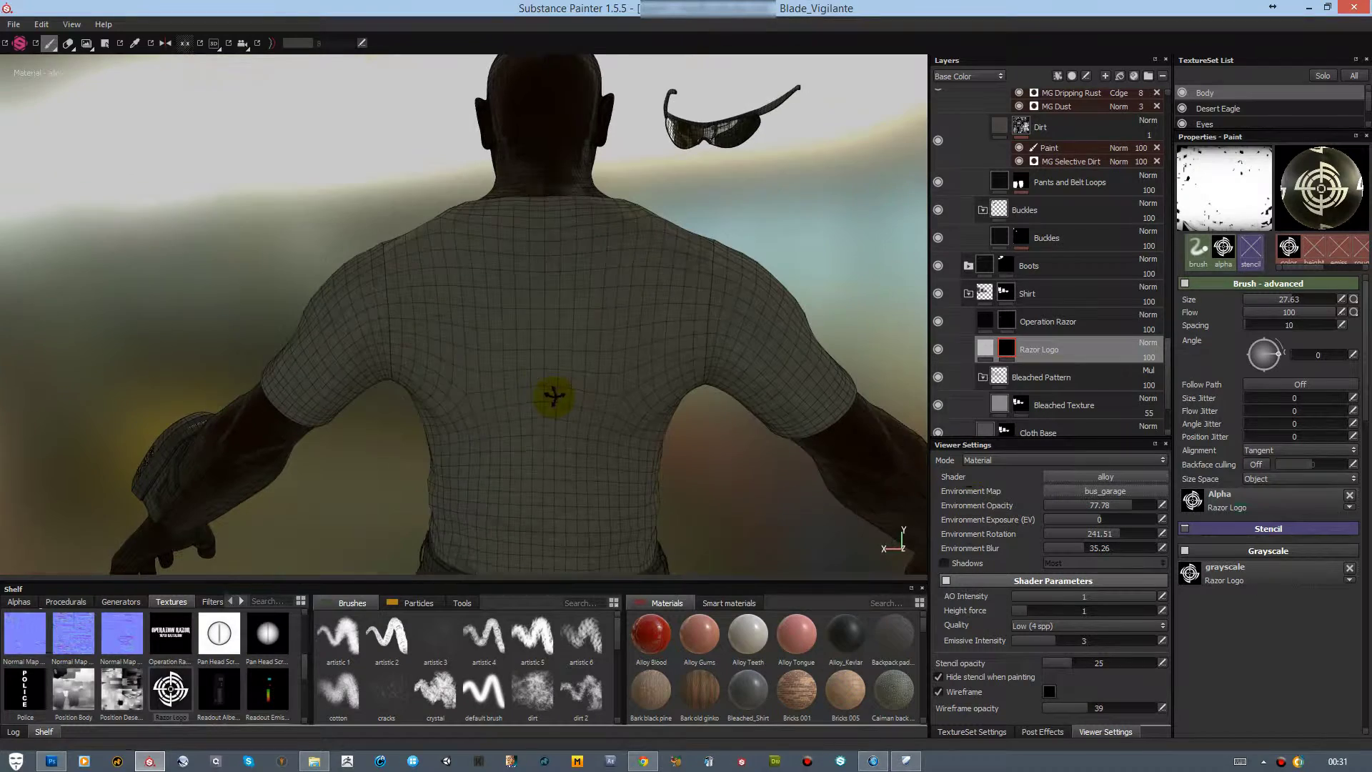
{"action": "right_click_drag", "start_coordinate": [548, 333], "coordinate": [516, 334], "text": "ctrl"}
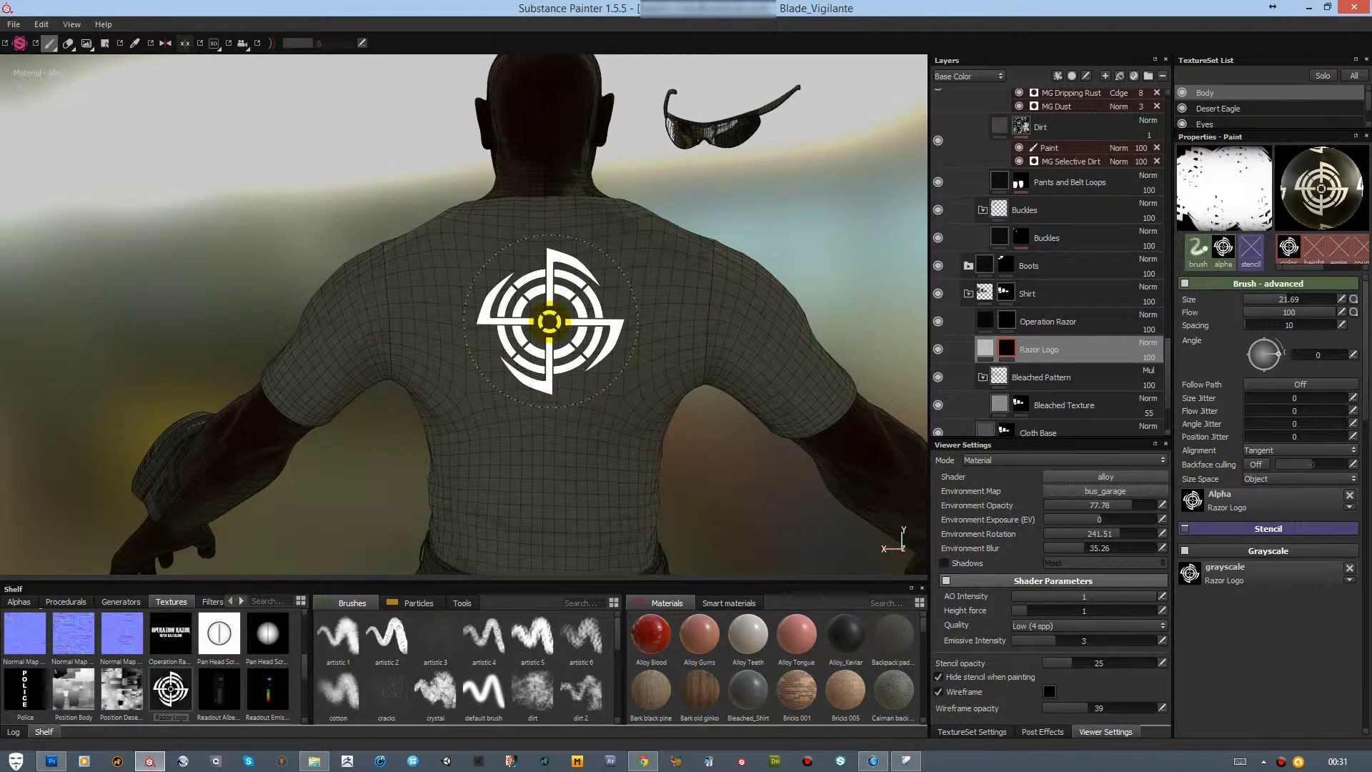
{"action": "left_click", "coordinate": [545, 324]}
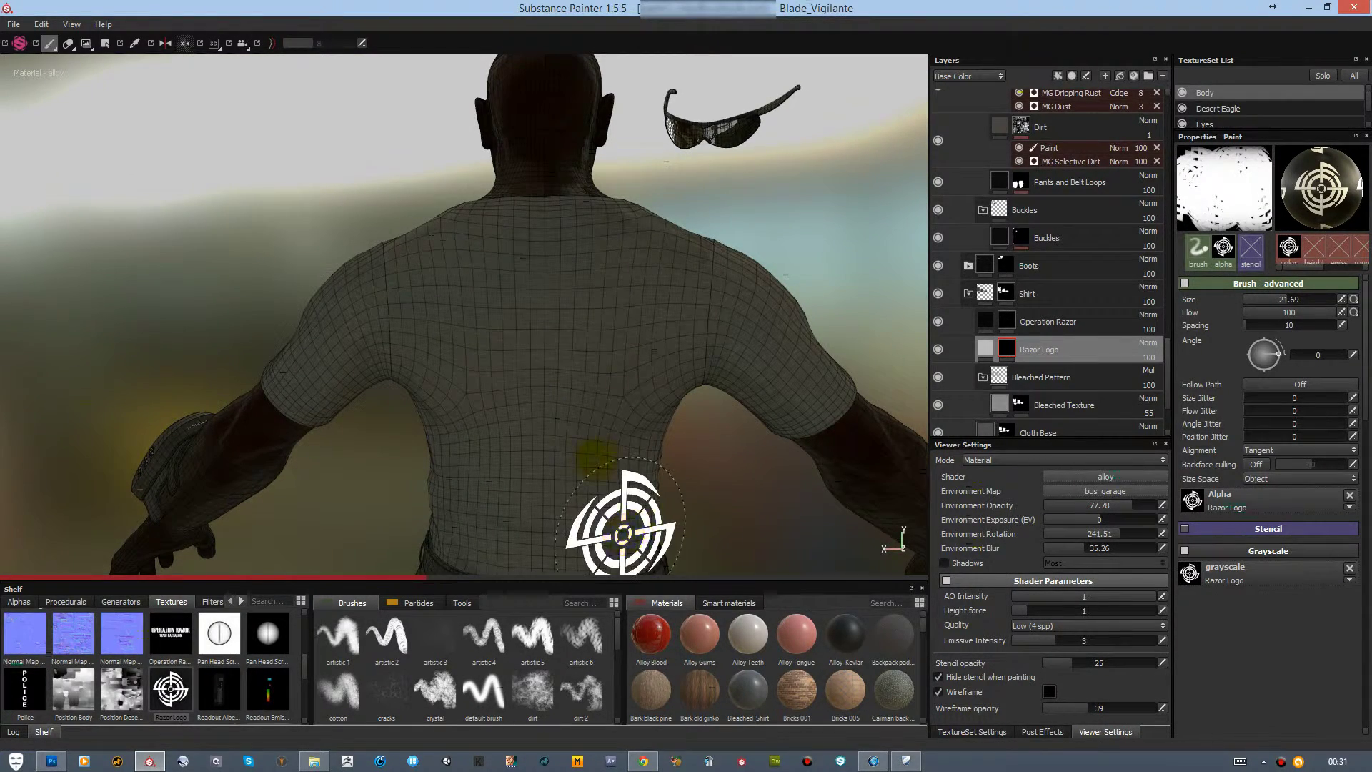
Set the texture set's size to 2048
{"action": "left_click", "coordinate": [971, 731]}
{"action": "left_click", "coordinate": [989, 503]}
{"action": "left_click", "coordinate": [972, 553]}
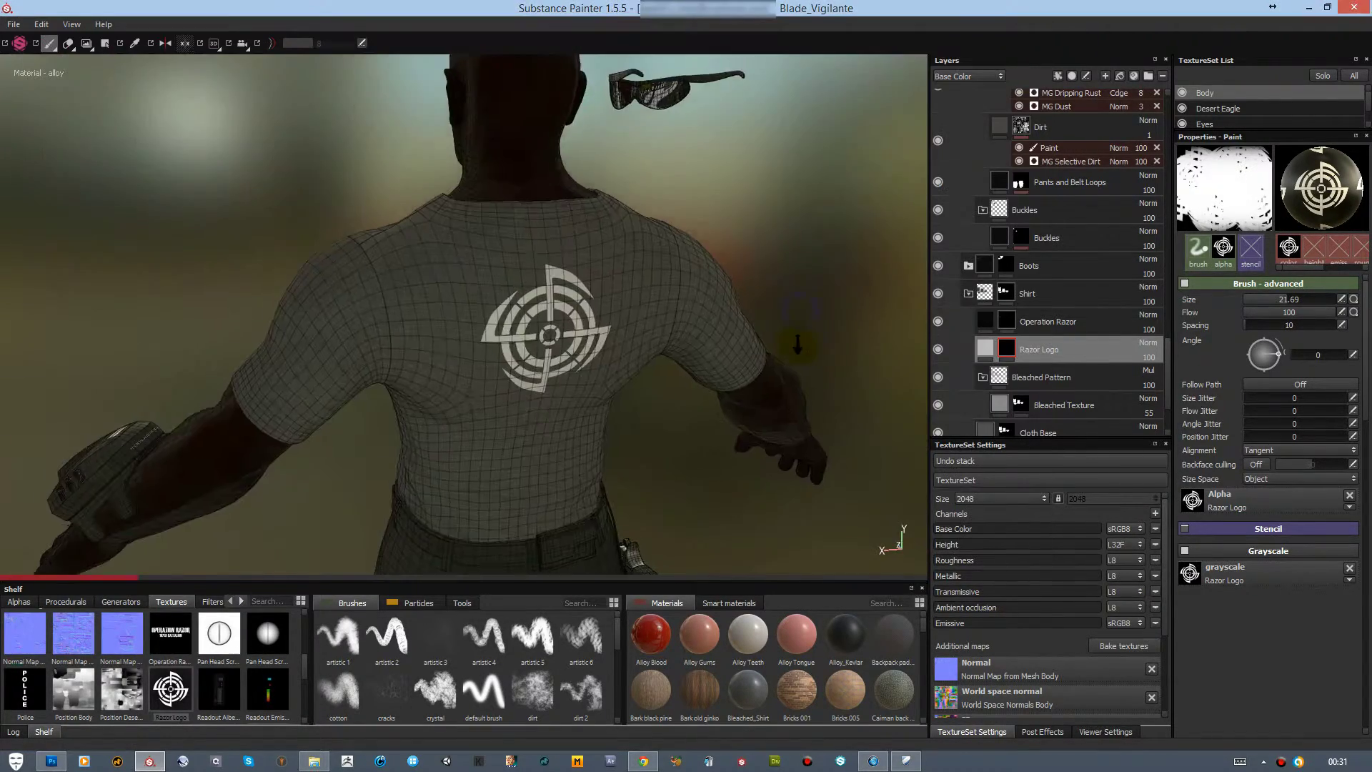
Clear the Razor Logo and Operation Razor masks to remove the crosshair and the chest text from the shirt
{"action": "left_click_drag", "start_coordinate": [797, 346], "coordinate": [842, 367], "text": "alt"}
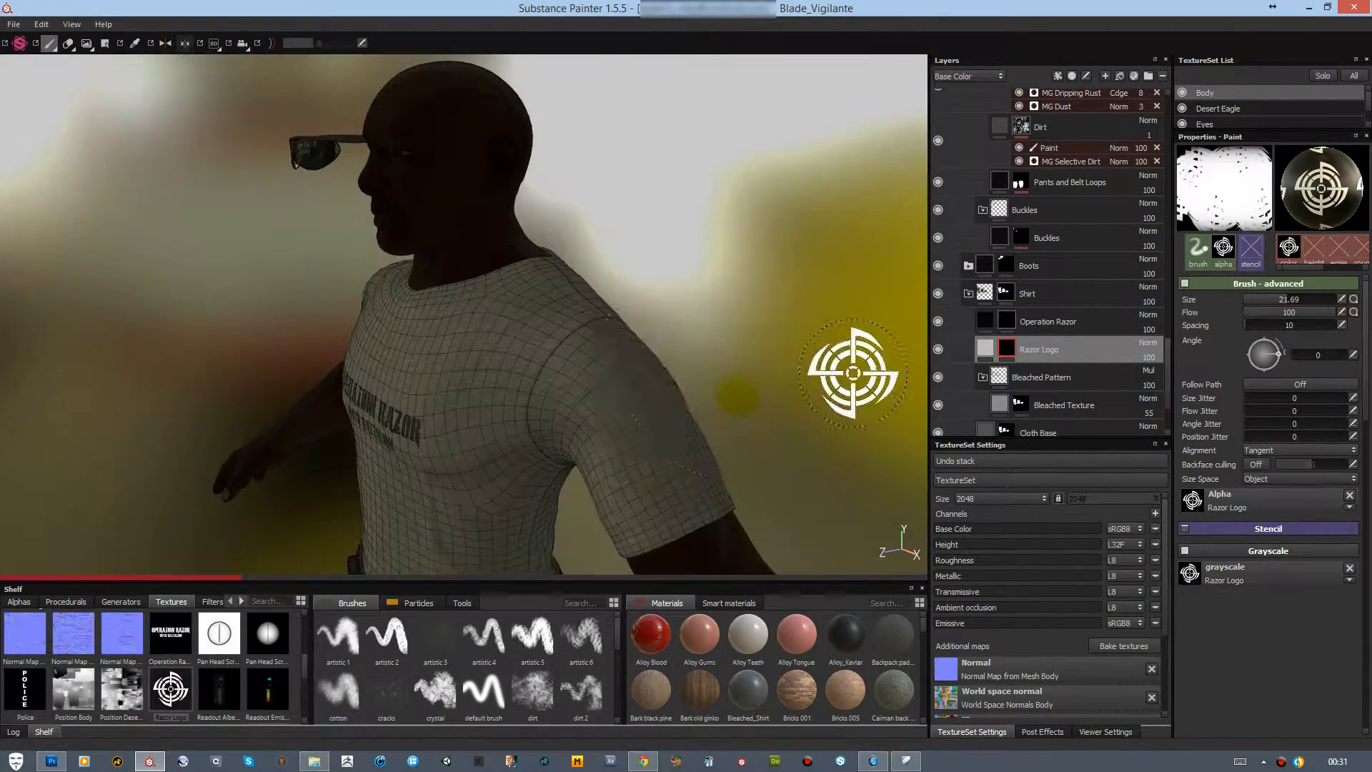
{"action": "left_click_drag", "start_coordinate": [668, 398], "coordinate": [912, 267], "text": "alt"}
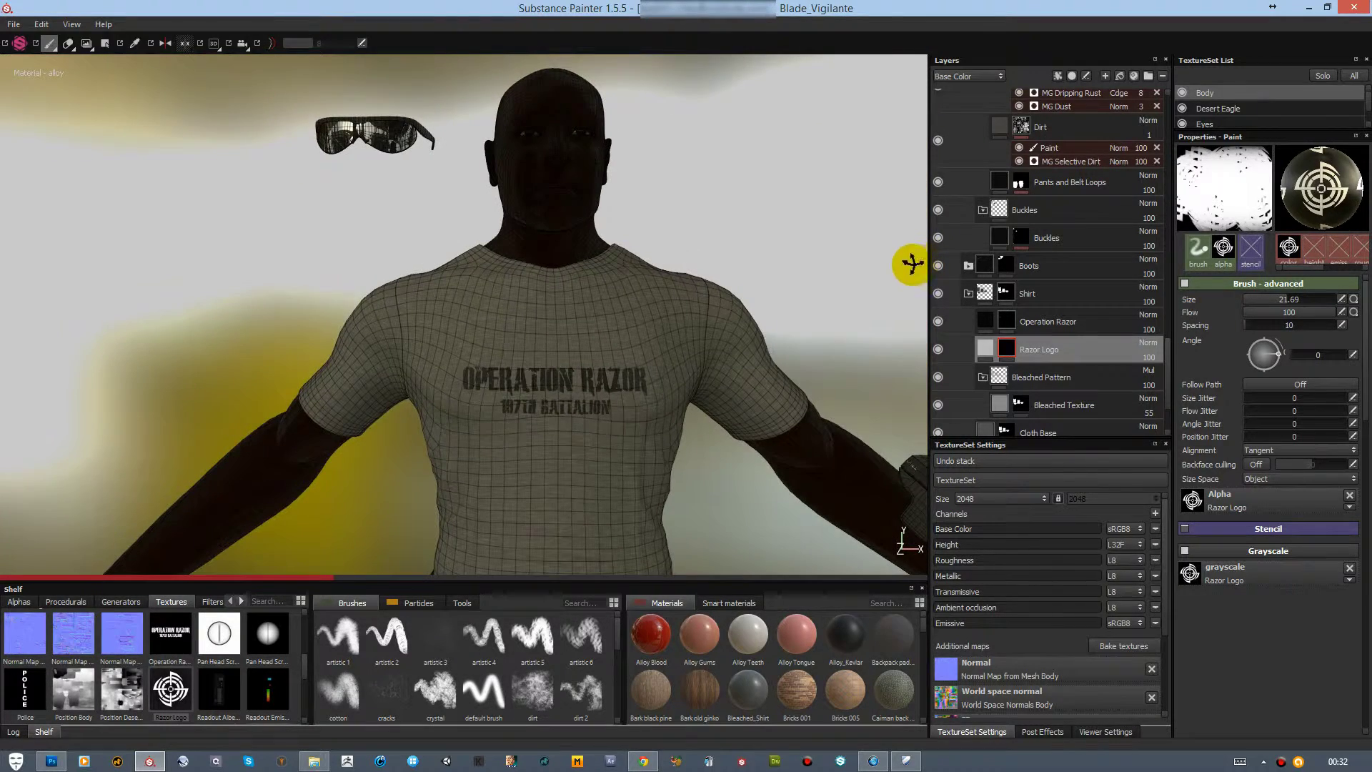
{"action": "right_click", "coordinate": [1008, 347]}
{"action": "left_click", "coordinate": [1035, 375]}
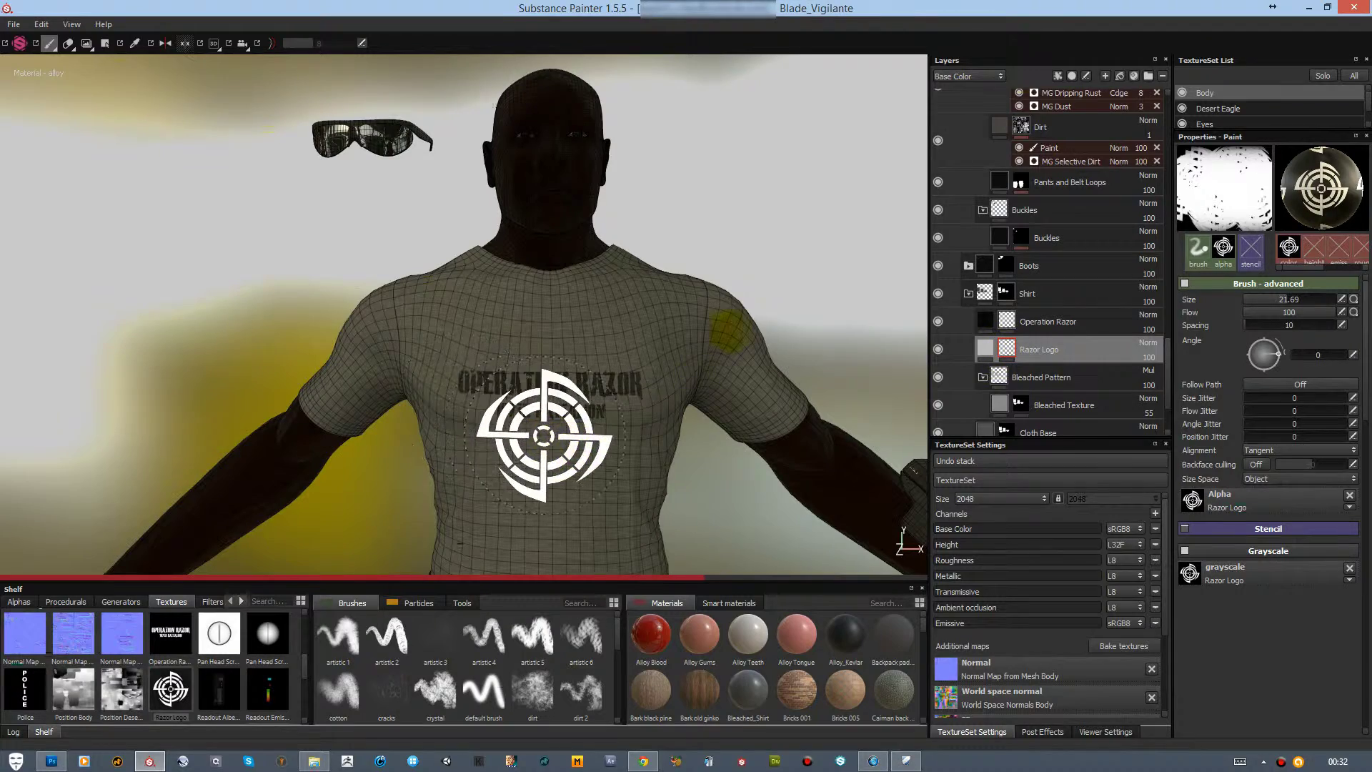
Stamp the Razor Logo crosshair on the centre of the chest at brush size 19.87, using the roughness channel view
{"action": "key", "text": "c"}
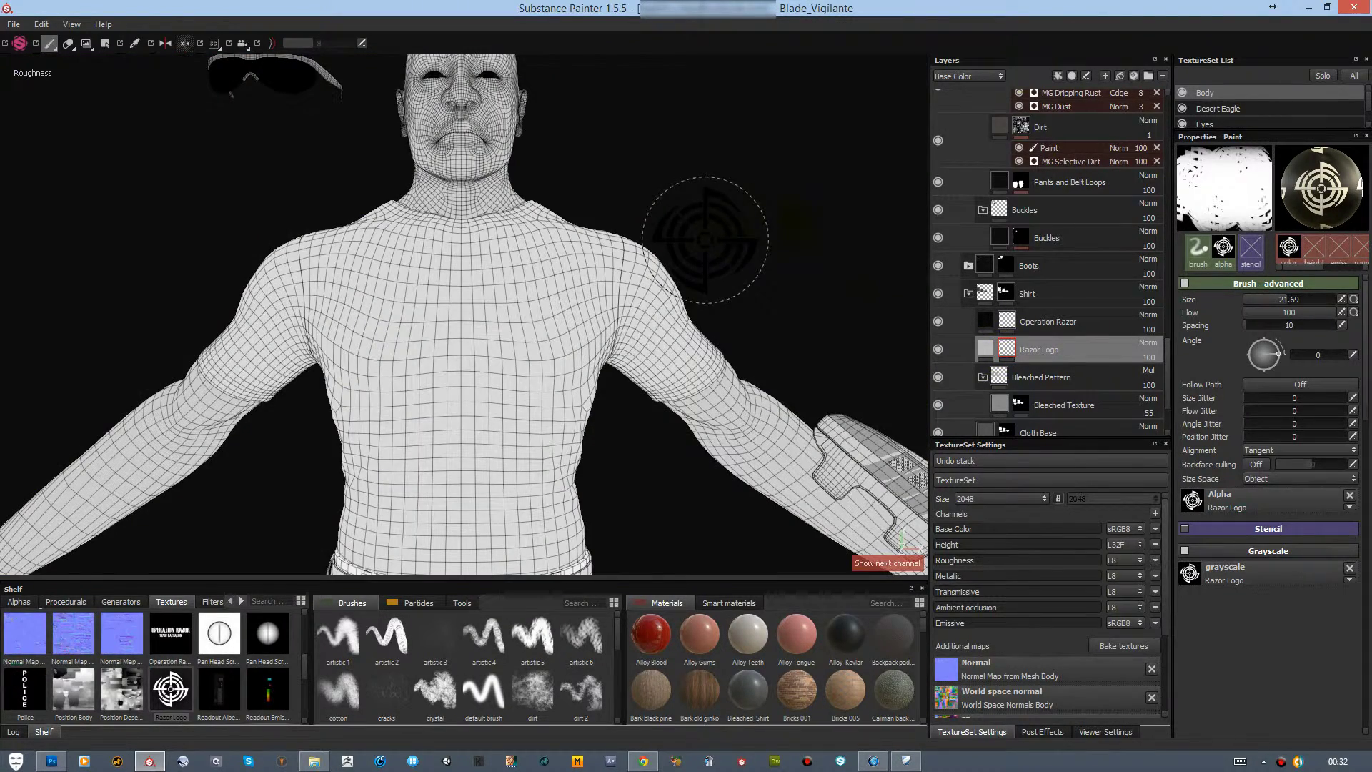
{"action": "left_click", "coordinate": [464, 373]}
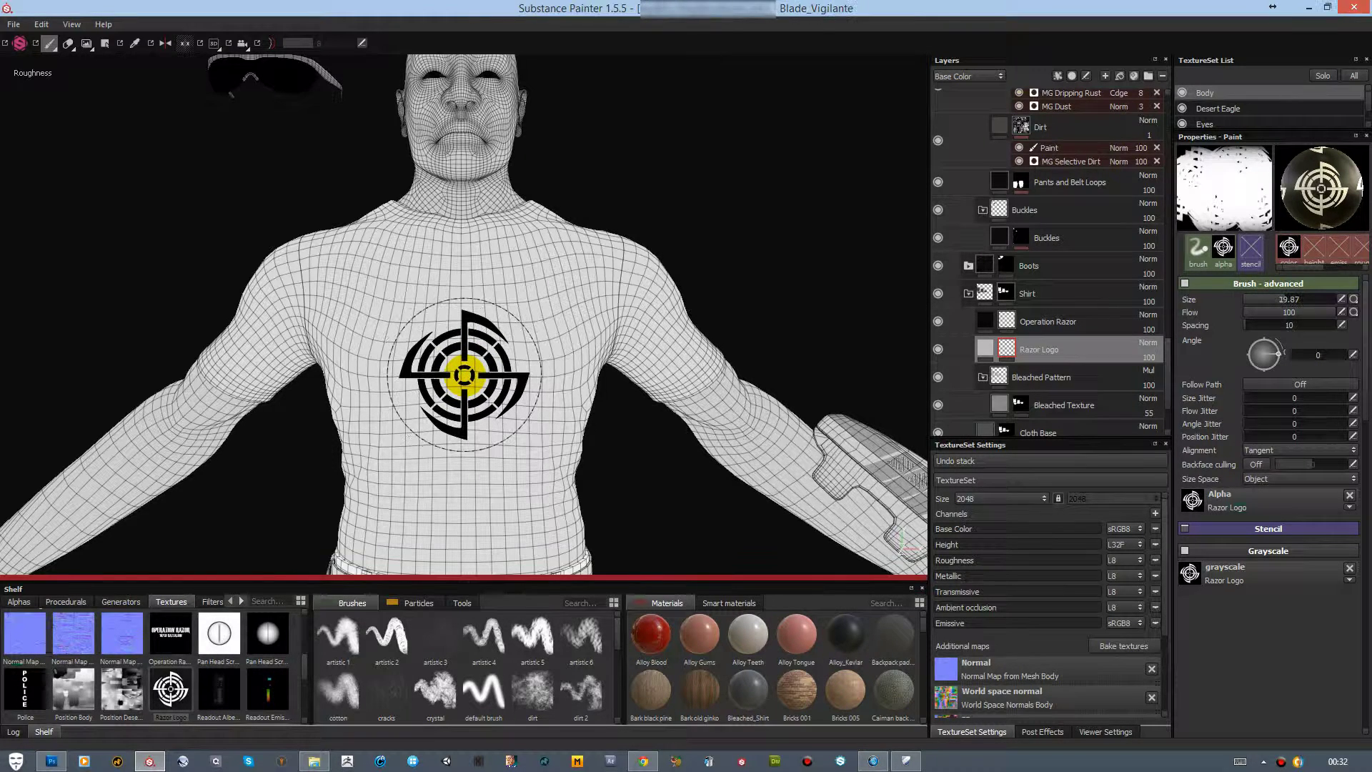
{"action": "key", "text": "["}
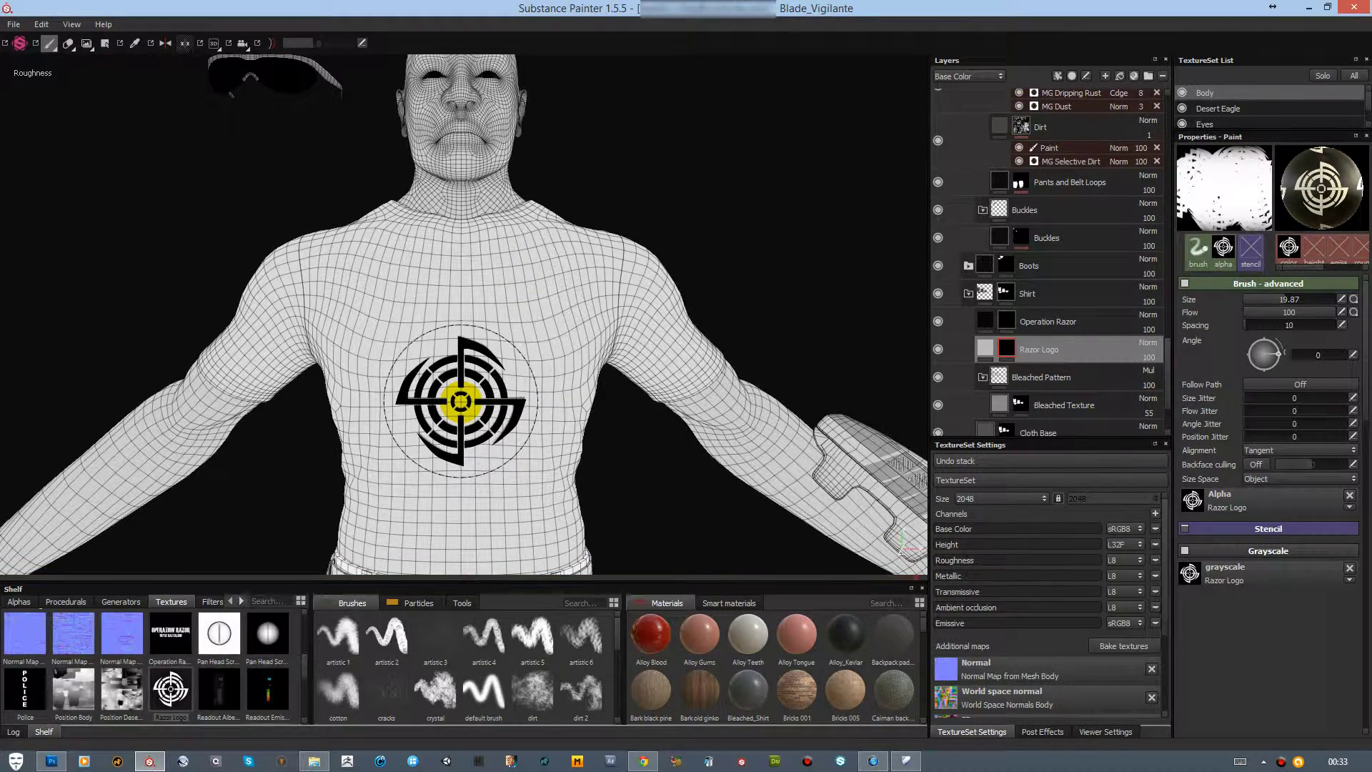
{"action": "left_click", "coordinate": [461, 401]}
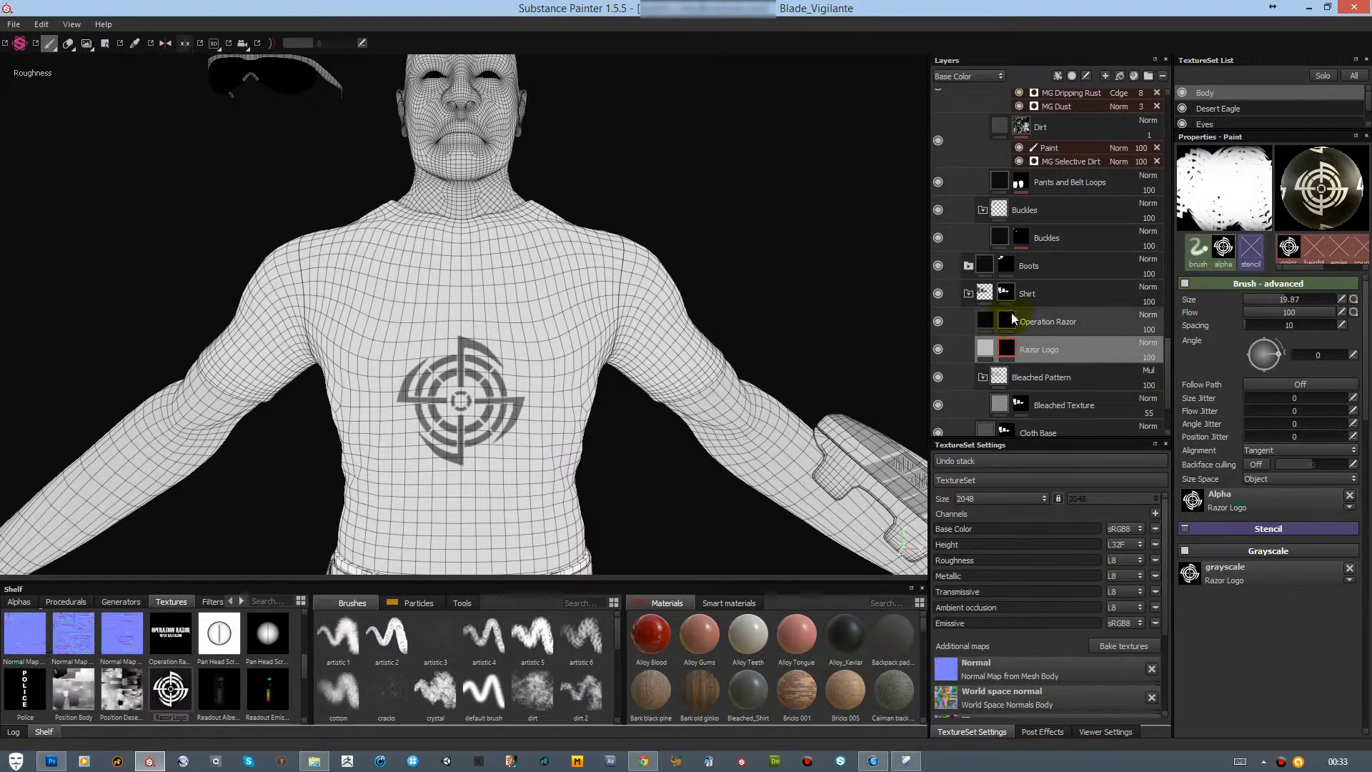
On the Operation Razor mask, load Operation Razor as grayscale and alpha and stamp it above the crosshair at size 27.63
{"action": "left_click", "coordinate": [1048, 321]}
{"action": "key", "text": "m"}
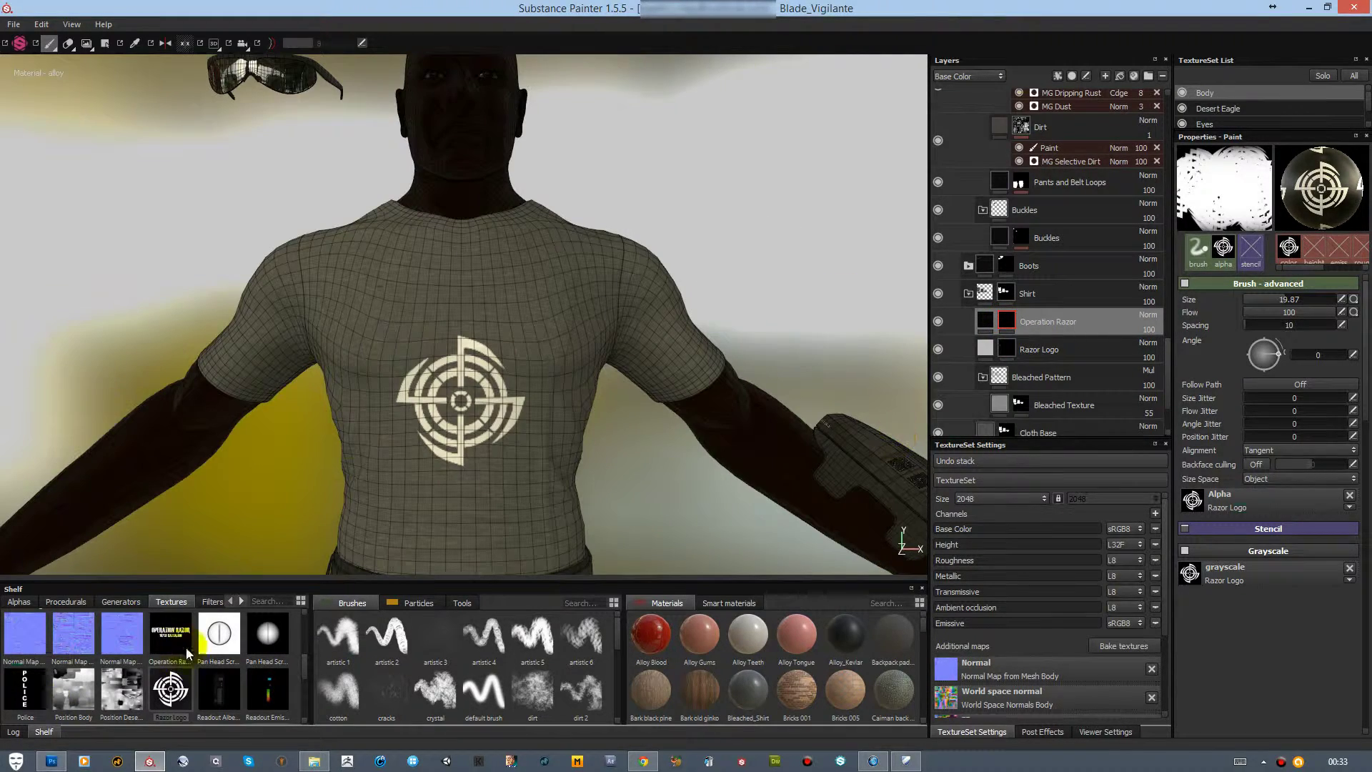
{"action": "left_click", "coordinate": [171, 633]}
{"action": "left_click", "coordinate": [18, 601]}
{"action": "mouse_move", "coordinate": [24, 689]}
{"action": "left_mouse_down"}
{"action": "mouse_move", "coordinate": [710, 551]}
{"action": "mouse_move", "coordinate": [1207, 499]}
{"action": "left_mouse_up"}
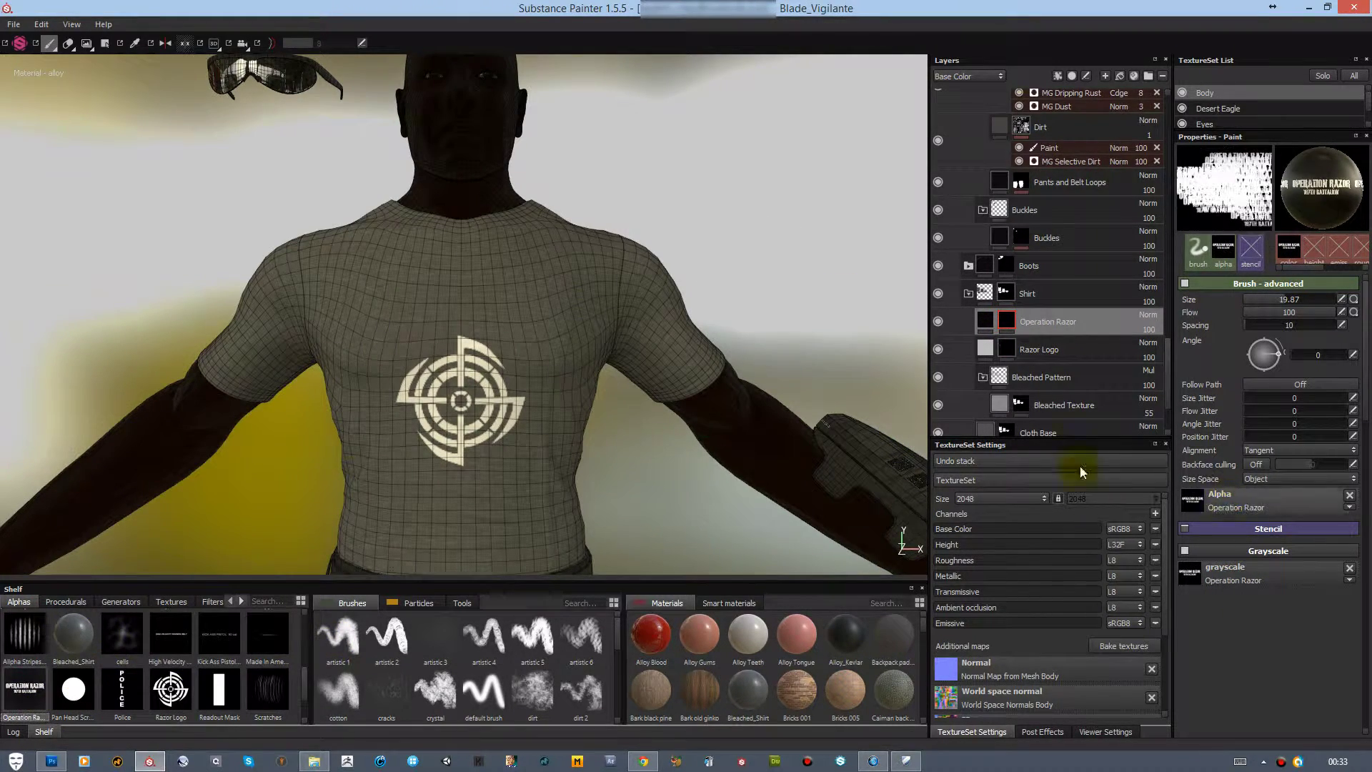
{"action": "key", "text": "bracketright"}
{"action": "key", "text": "bracketright"}
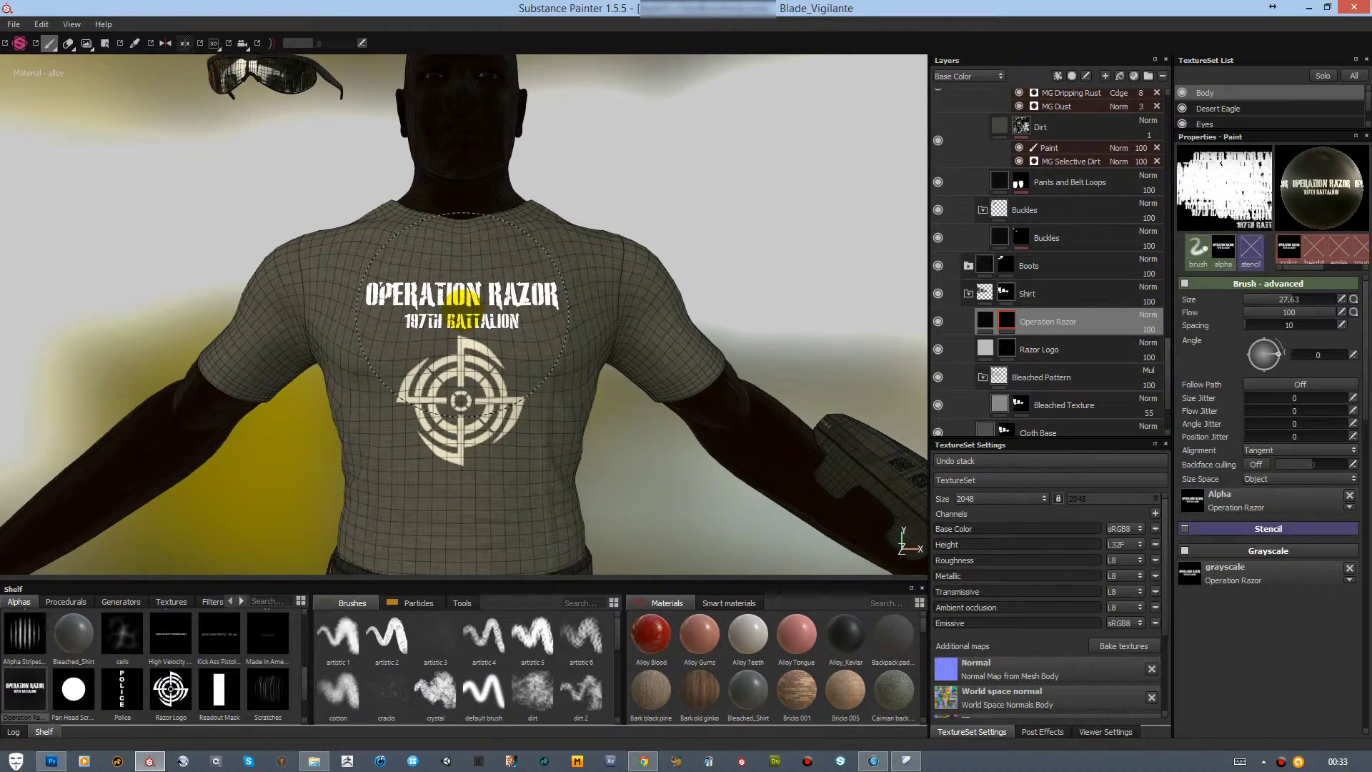
Add a fill layer named A Cut above the Operation Razor layer and give it a black mask
{"action": "left_click_drag", "start_coordinate": [741, 217], "coordinate": [668, 318], "text": "alt"}
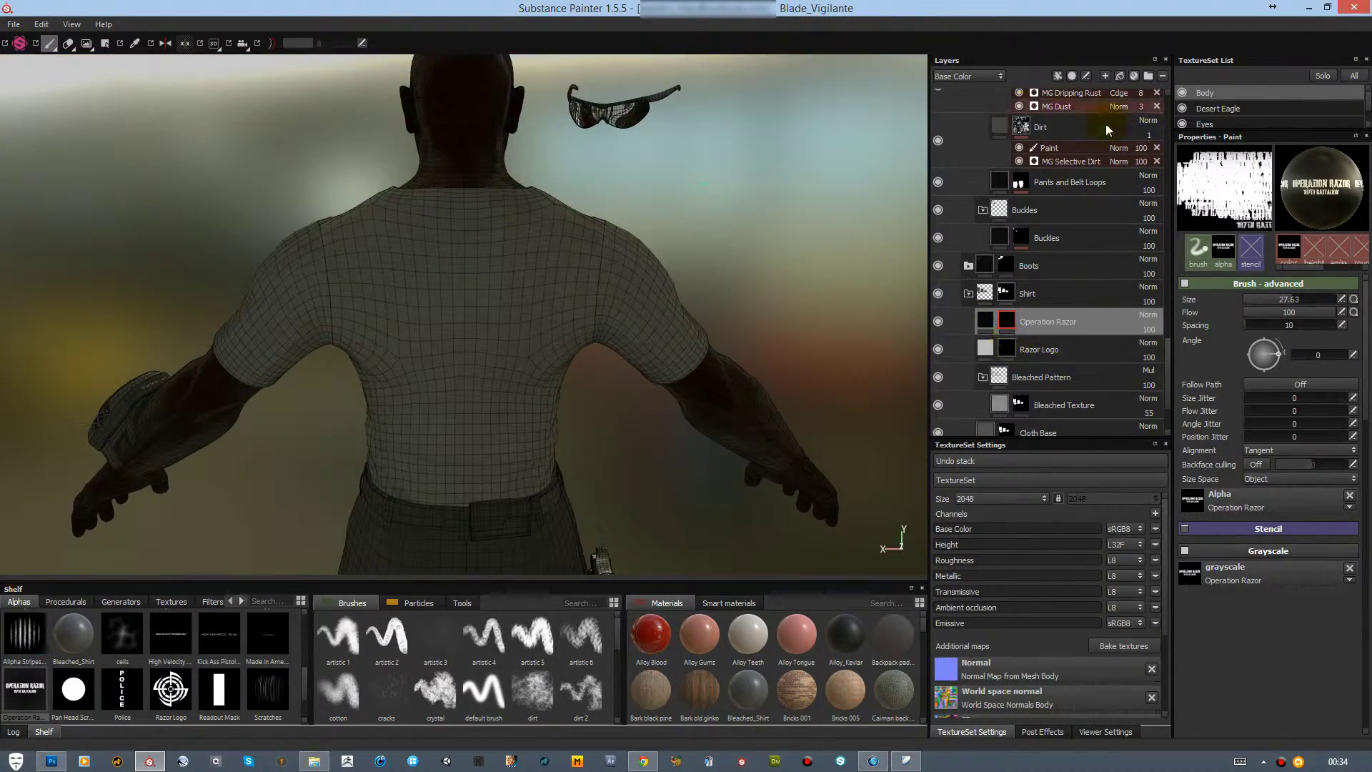
{"action": "left_click", "coordinate": [1120, 76]}
{"action": "right_click", "coordinate": [1022, 325]}
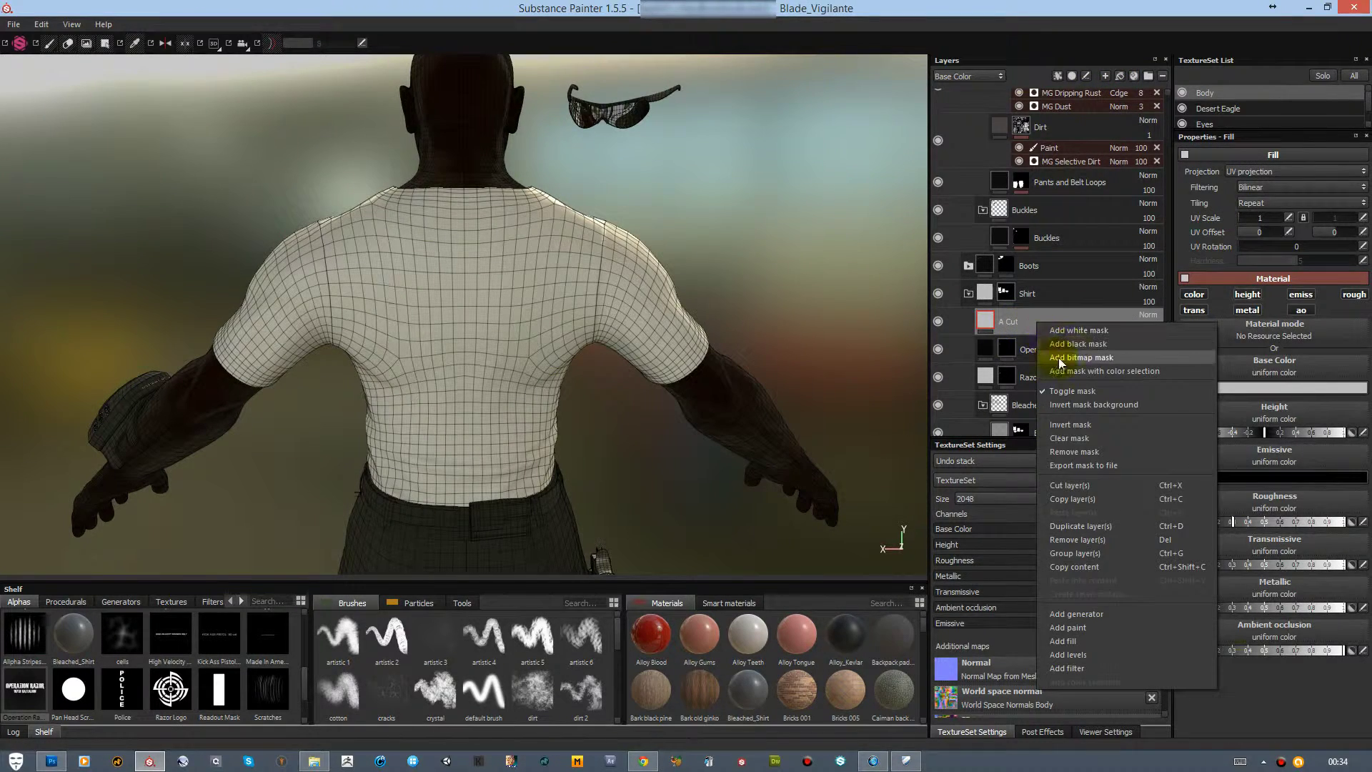
{"action": "left_click", "coordinate": [981, 335]}
Load "A cut above the rest" as both the brush's alpha and grayscale image
{"action": "scroll", "coordinate": [258, 642], "scroll_direction": "up", "scroll_amount": 5}
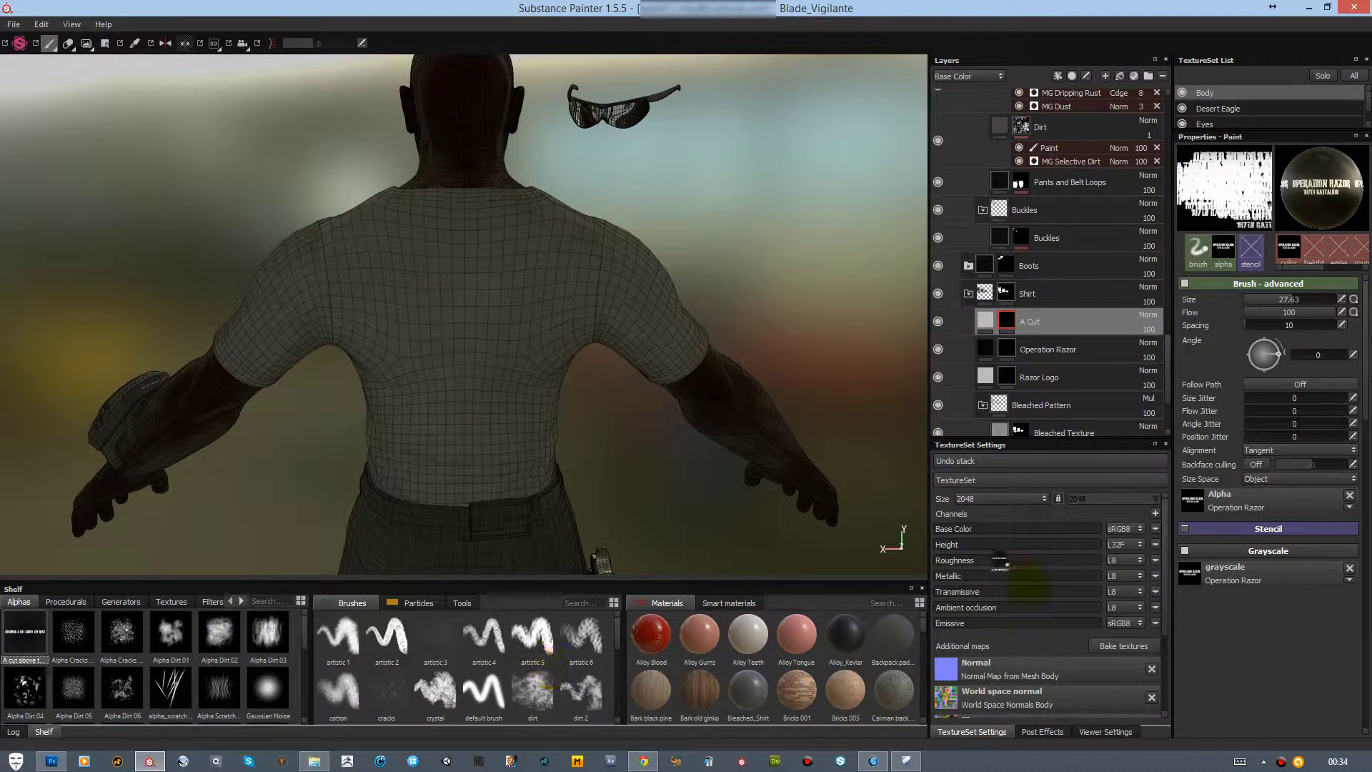
{"action": "left_click", "coordinate": [178, 602]}
{"action": "scroll", "coordinate": [207, 654], "scroll_direction": "up", "scroll_amount": 5}
{"action": "left_click_drag", "start_coordinate": [25, 643], "coordinate": [1230, 569]}
{"action": "right_click", "coordinate": [765, 281]}
{"action": "left_click_drag", "start_coordinate": [736, 263], "coordinate": [726, 288], "text": "alt"}
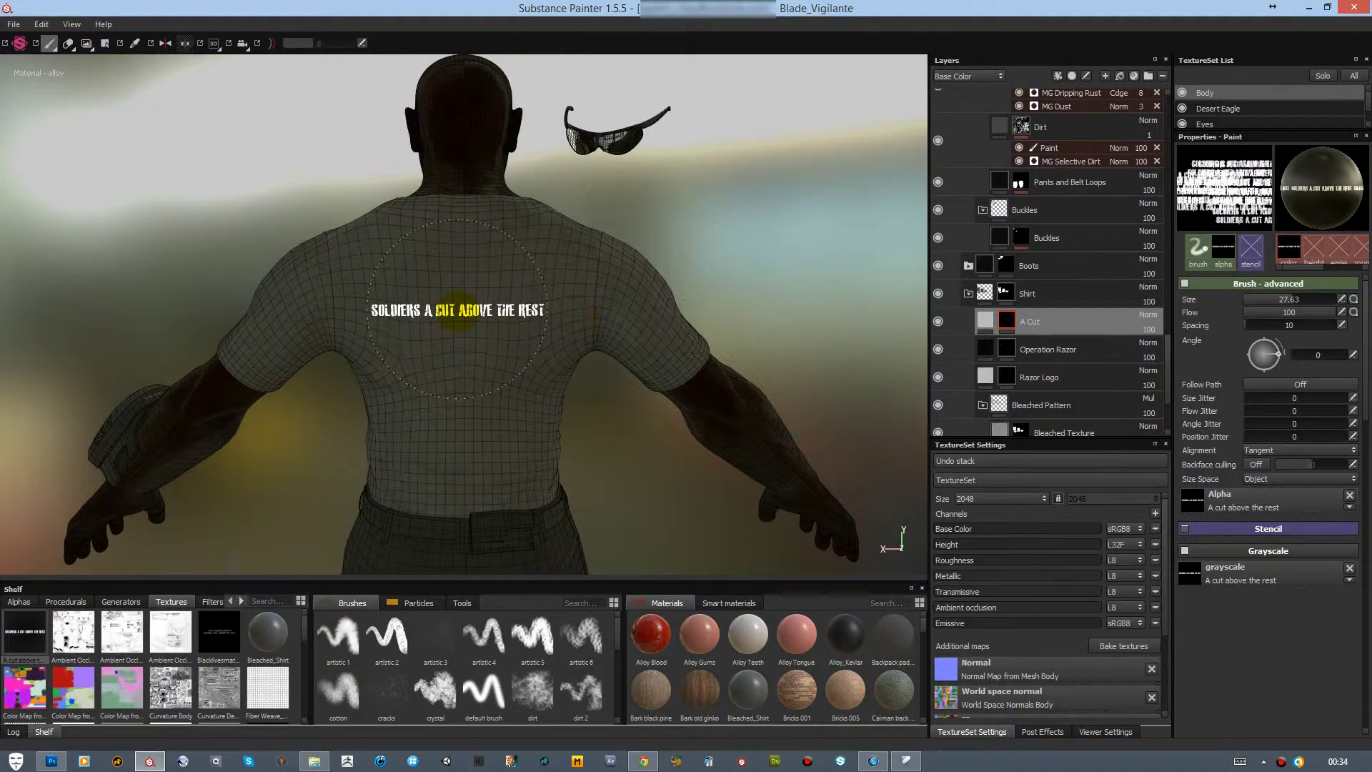
Set the brush size to 31.99 and stamp the slogan across the shirt's upper back
{"action": "key", "text": "bracketright"}
{"action": "key", "text": "bracketright"}
{"action": "key", "text": "bracketleft"}
{"action": "key", "text": "bracketleft"}
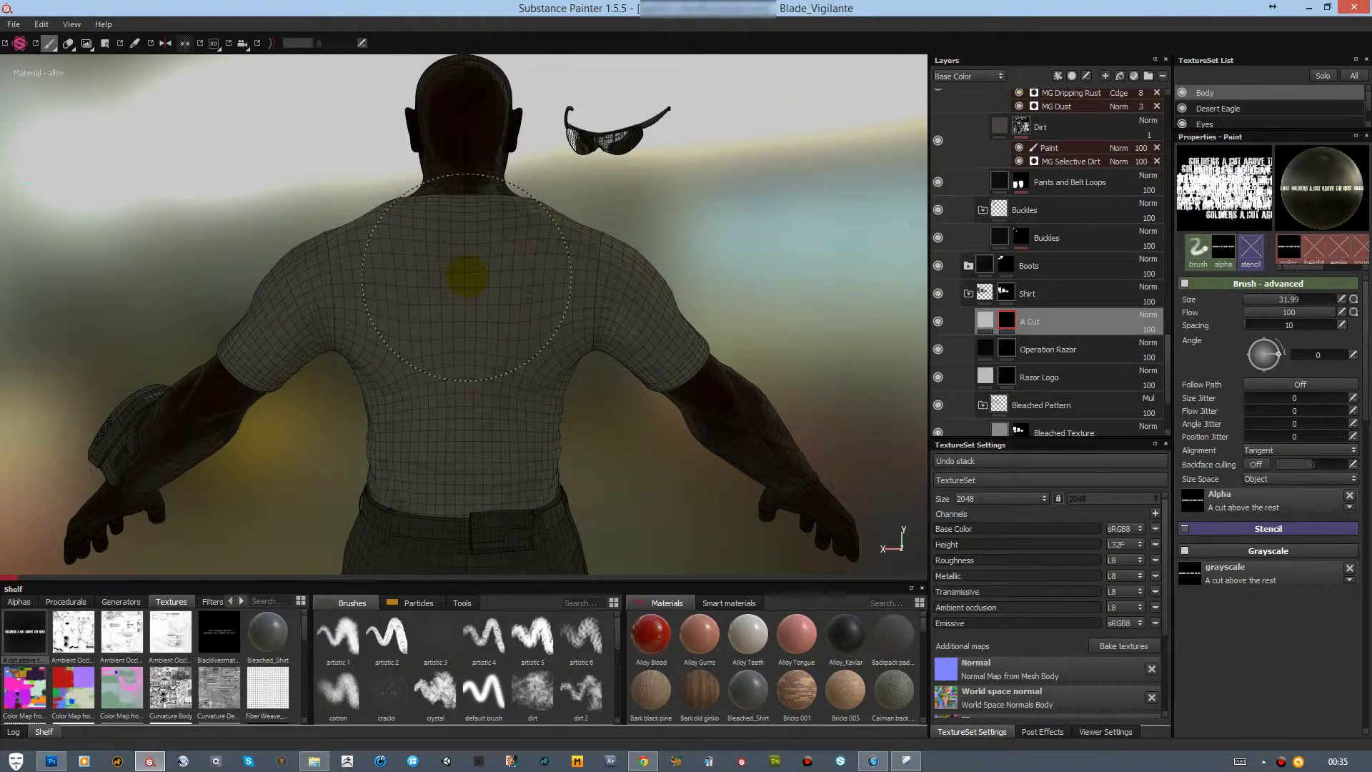
{"action": "left_click", "coordinate": [466, 278]}
Set the A Cut fill layer's base color to near black and reduce its height to about zero
{"action": "left_click", "coordinate": [1029, 348]}
{"action": "left_click", "coordinate": [986, 321]}
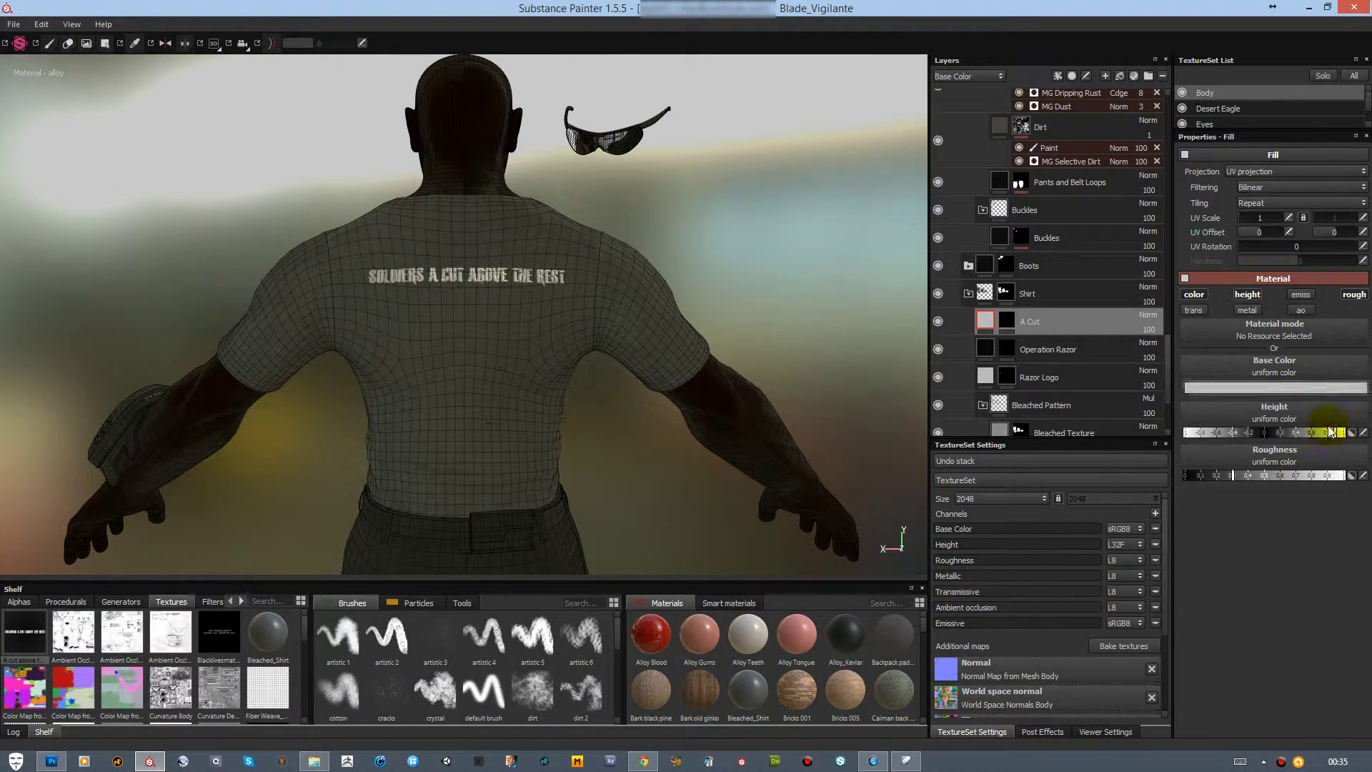
{"action": "left_click", "coordinate": [1307, 387]}
{"action": "left_click", "coordinate": [1308, 441]}
{"action": "left_click", "coordinate": [1313, 302]}
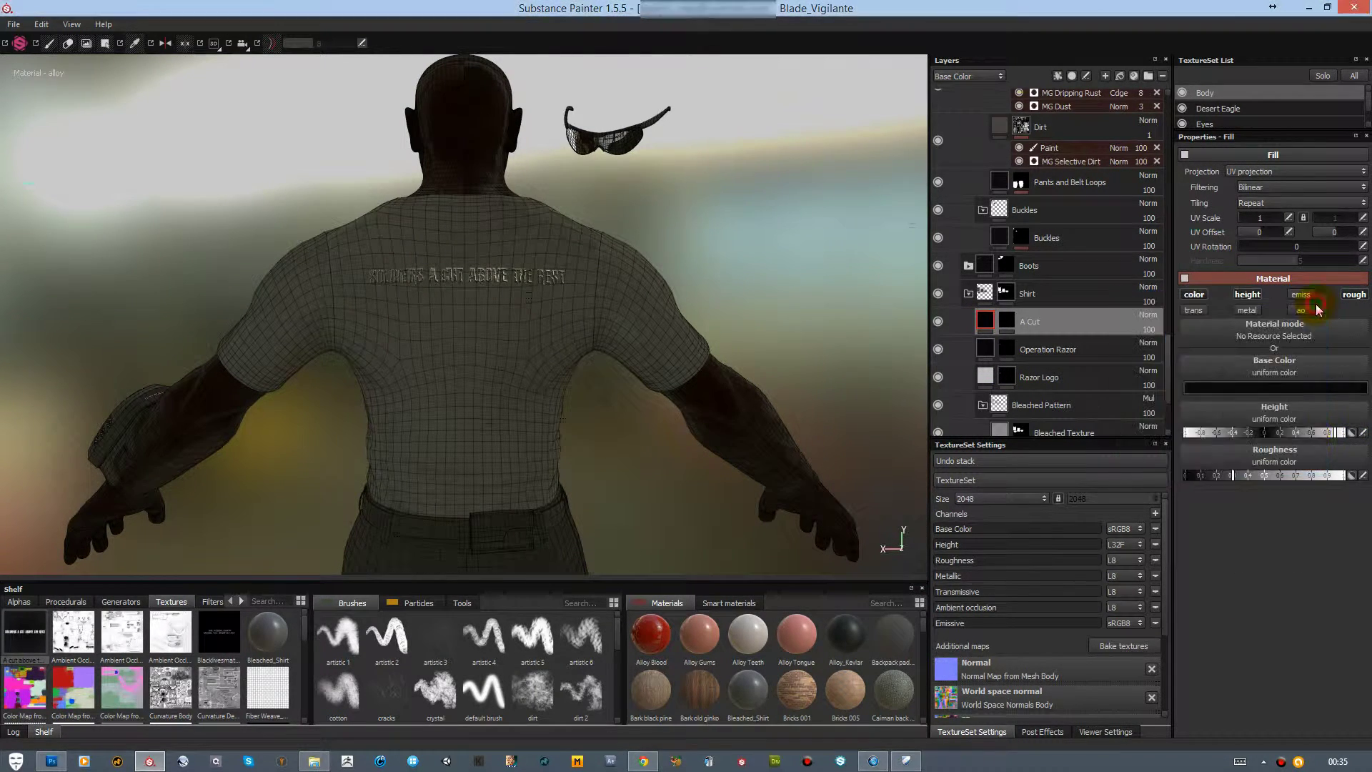
{"action": "left_click", "coordinate": [1269, 433]}
Limit the Razor Logo fill to color, height and roughness, and set its base color to near black
{"action": "left_click_drag", "start_coordinate": [689, 270], "coordinate": [790, 264], "text": "alt"}
{"action": "right_click_drag", "start_coordinate": [790, 264], "coordinate": [783, 215], "text": "alt"}
{"action": "left_click", "coordinate": [986, 377]}
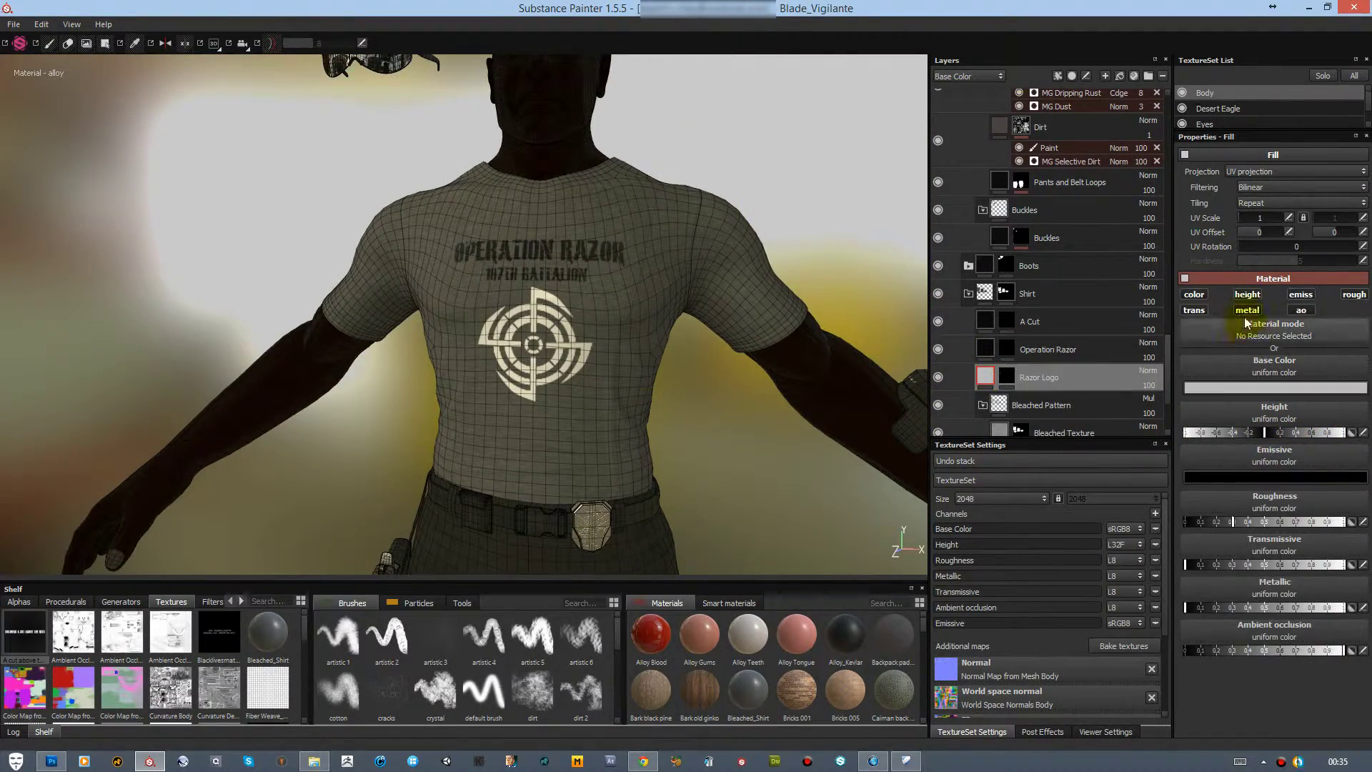
{"action": "left_click", "coordinate": [1363, 475]}
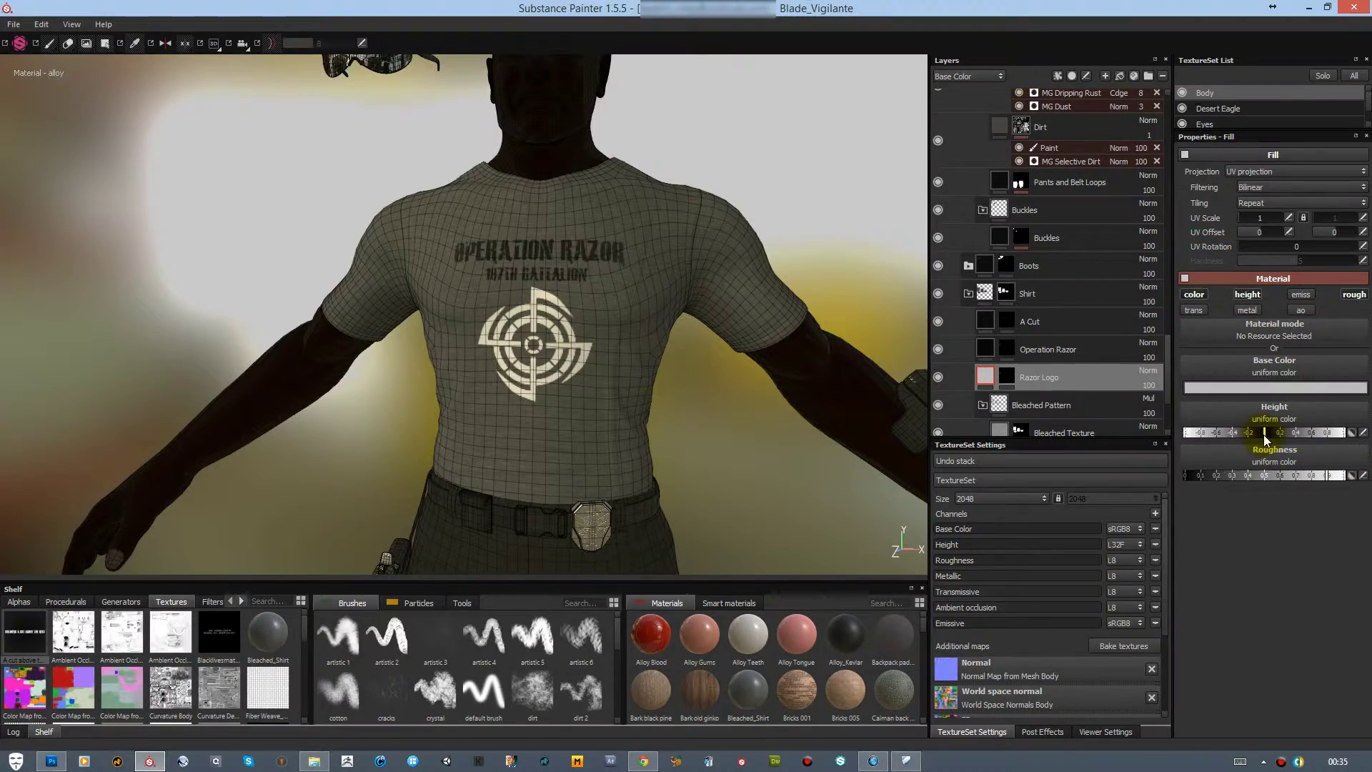
{"action": "left_click", "coordinate": [1274, 387]}
{"action": "left_click_drag", "start_coordinate": [1303, 423], "coordinate": [1306, 442]}
{"action": "left_click", "coordinate": [1313, 296]}
Turn off the wireframe overlay on the character model
{"action": "right_click_drag", "start_coordinate": [858, 296], "coordinate": [844, 256], "text": "alt"}
{"action": "left_click", "coordinate": [1105, 731]}
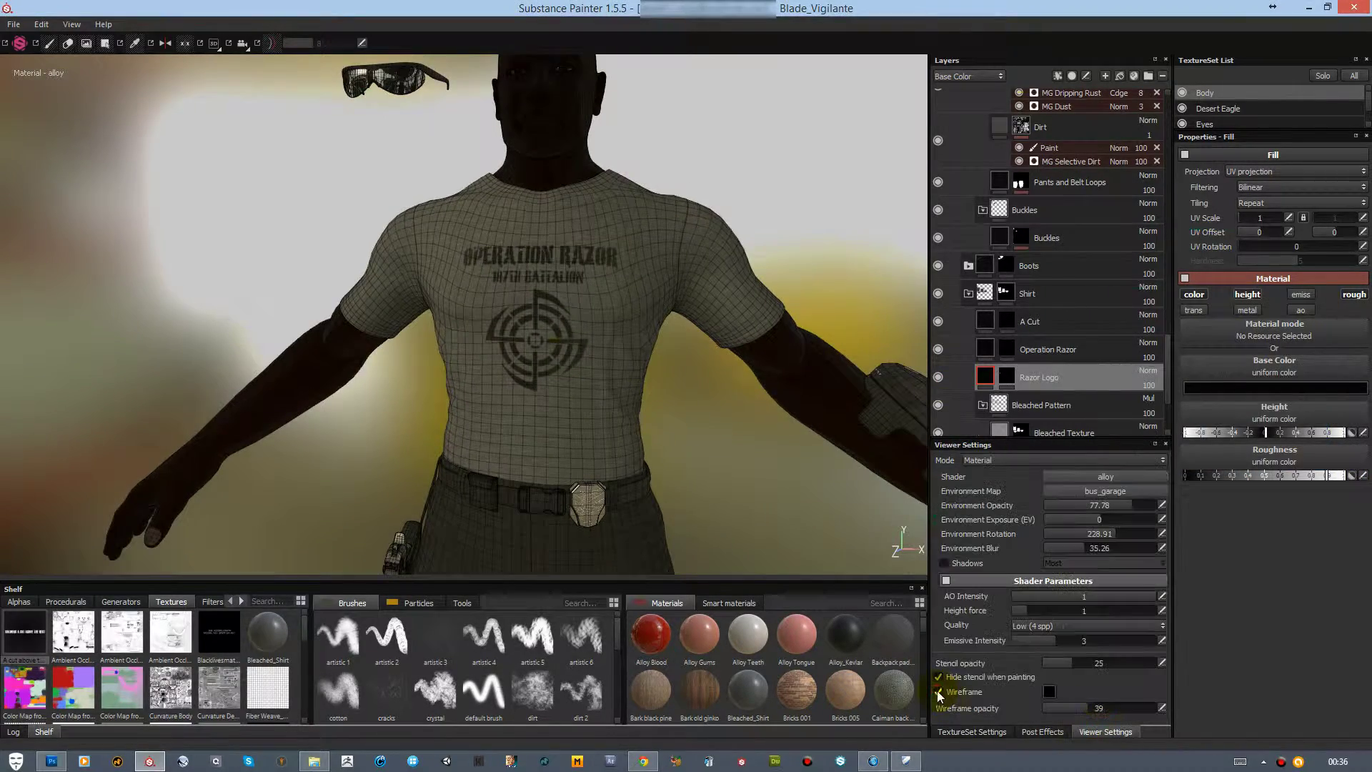
{"action": "left_click", "coordinate": [938, 691]}
{"action": "left_click_drag", "start_coordinate": [762, 446], "coordinate": [683, 432], "text": "alt"}
{"action": "right_click_drag", "start_coordinate": [683, 431], "coordinate": [726, 446], "text": "alt"}
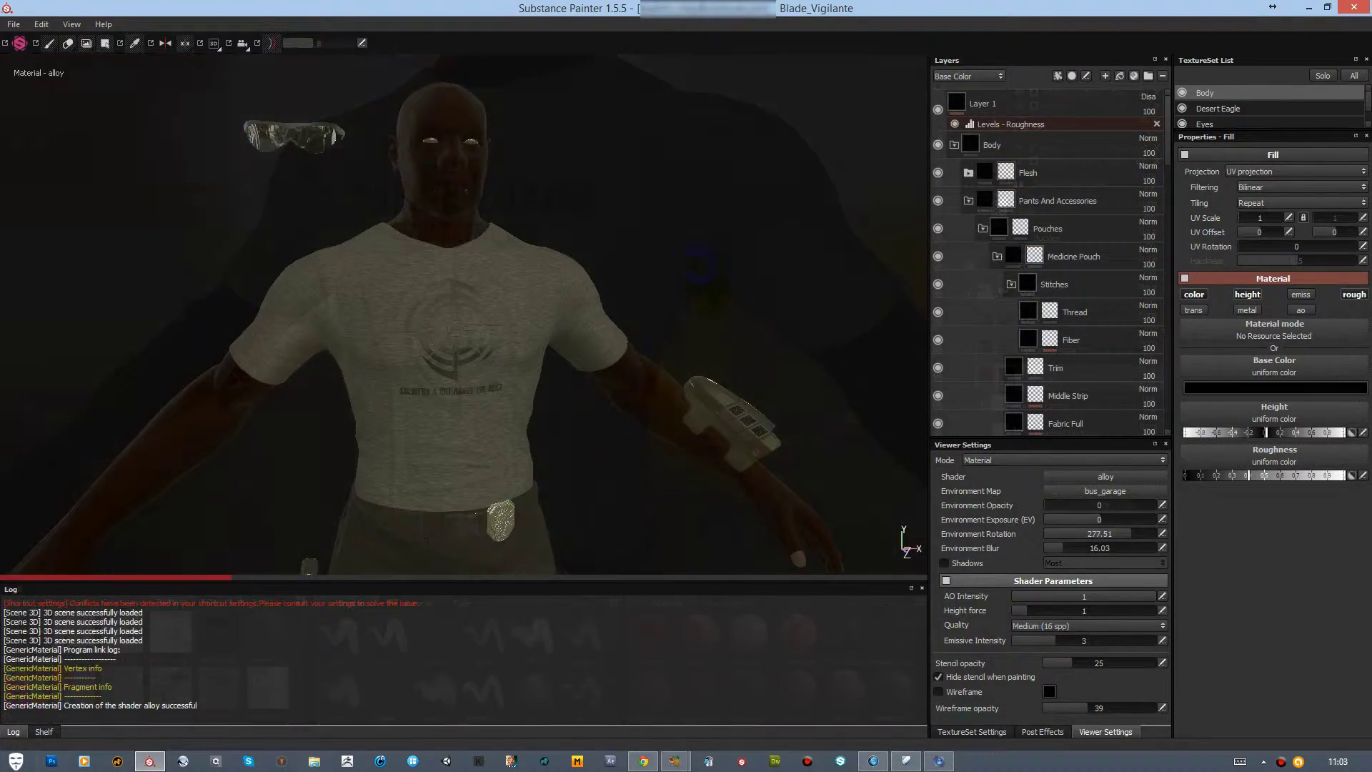
Examine the crosshair logo and slogan on the shirt's front and the Operation Razor text on its back
{"action": "right_click_drag", "start_coordinate": [707, 294], "coordinate": [736, 444], "text": "alt"}
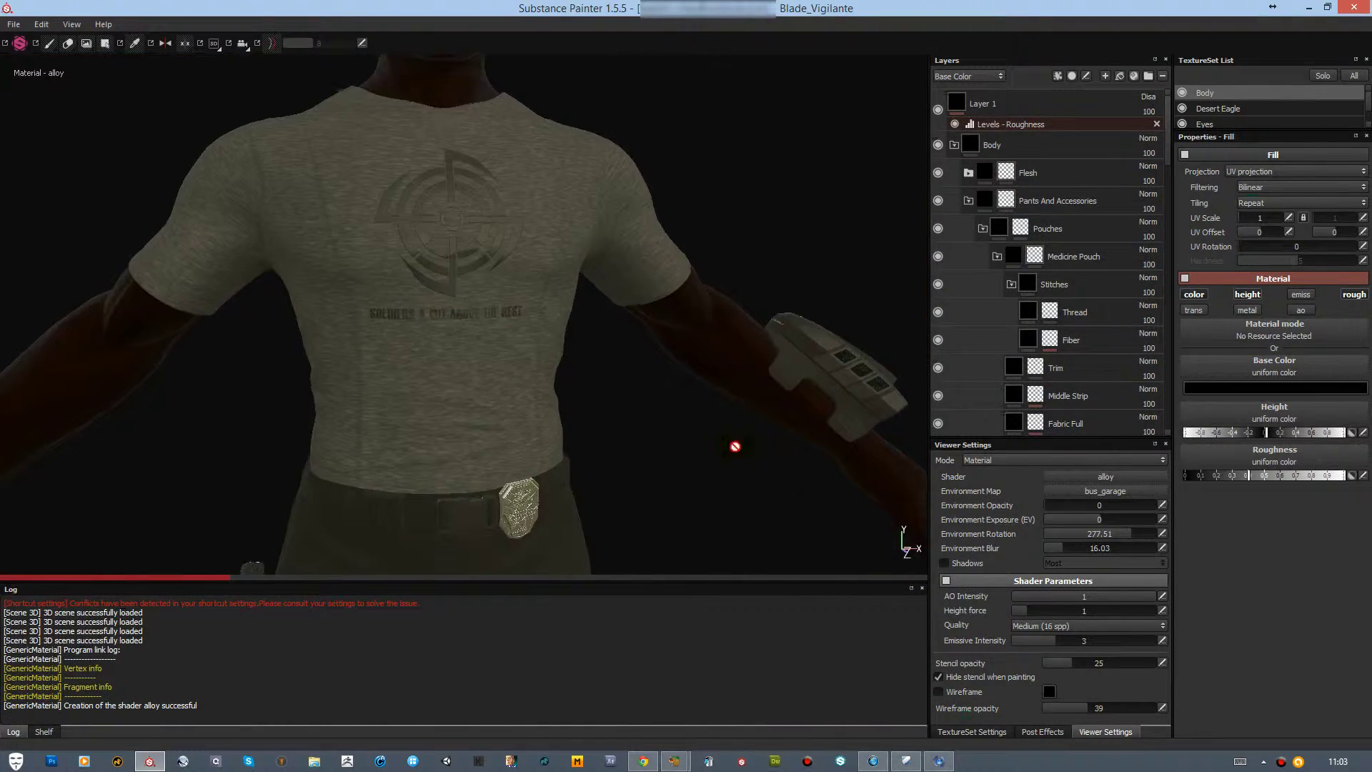
{"action": "left_click_drag", "start_coordinate": [735, 444], "coordinate": [729, 331], "text": "alt"}
{"action": "right_click_drag", "start_coordinate": [729, 331], "coordinate": [803, 483], "text": "alt"}
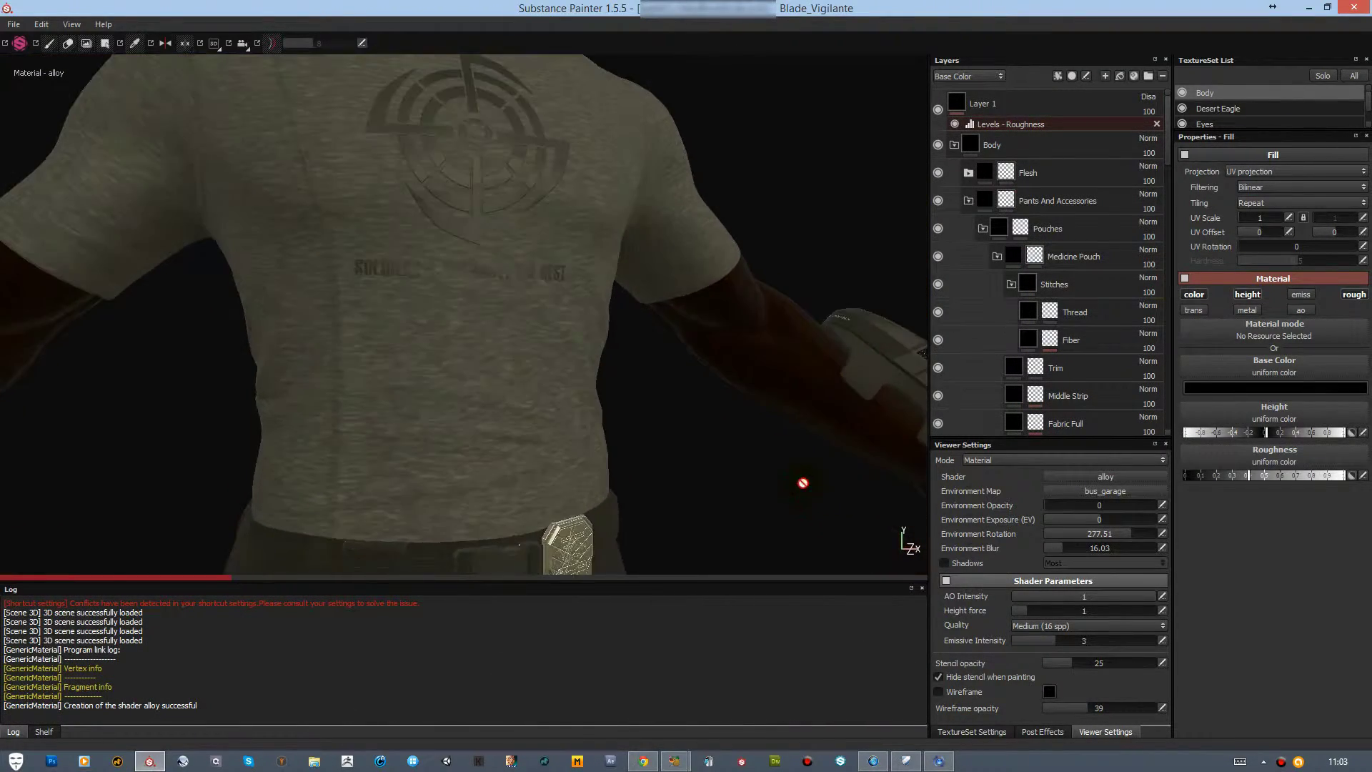
{"action": "left_click_drag", "start_coordinate": [803, 483], "coordinate": [599, 370], "text": "alt"}
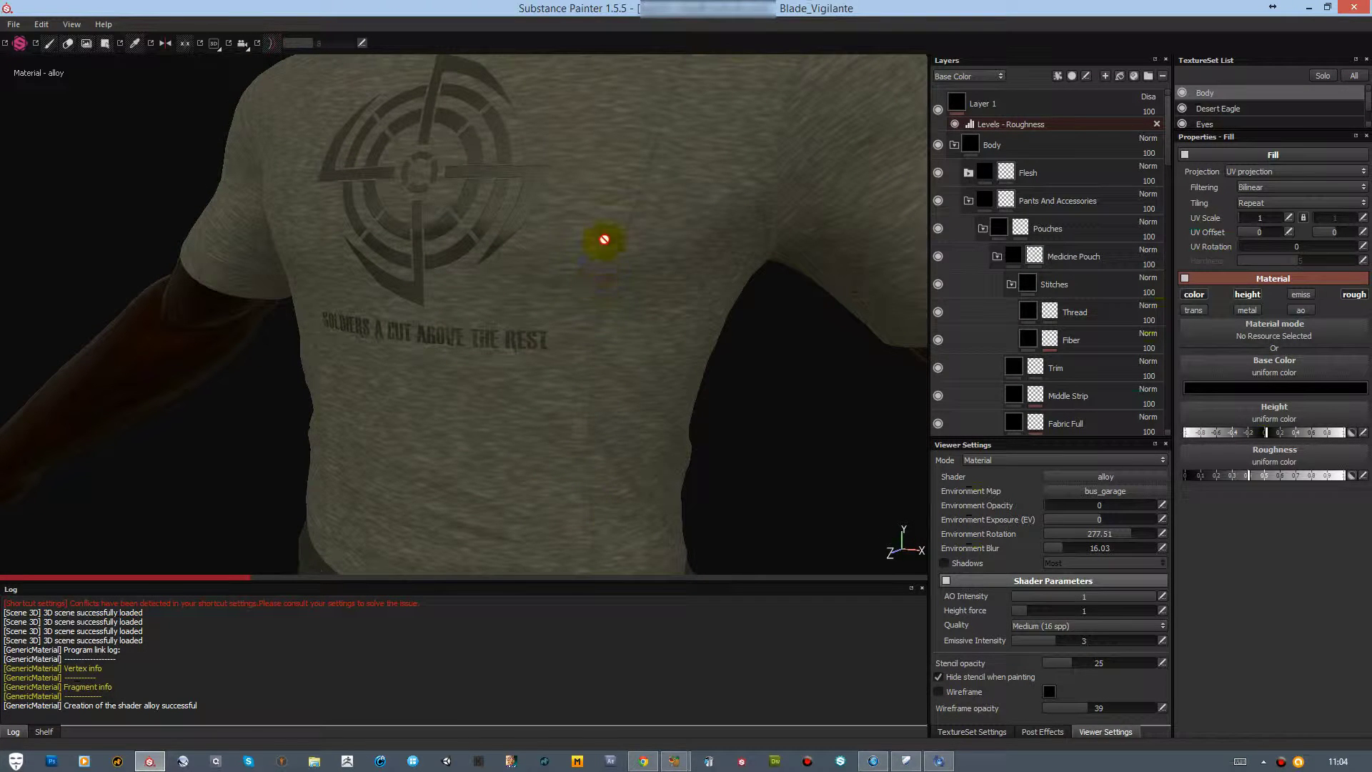
{"action": "right_click_drag", "start_coordinate": [718, 418], "coordinate": [753, 298], "text": "alt"}
{"action": "left_click_drag", "start_coordinate": [753, 297], "coordinate": [386, 318], "text": "alt"}
{"action": "left_click_drag", "start_coordinate": [683, 338], "coordinate": [765, 335], "text": "alt"}
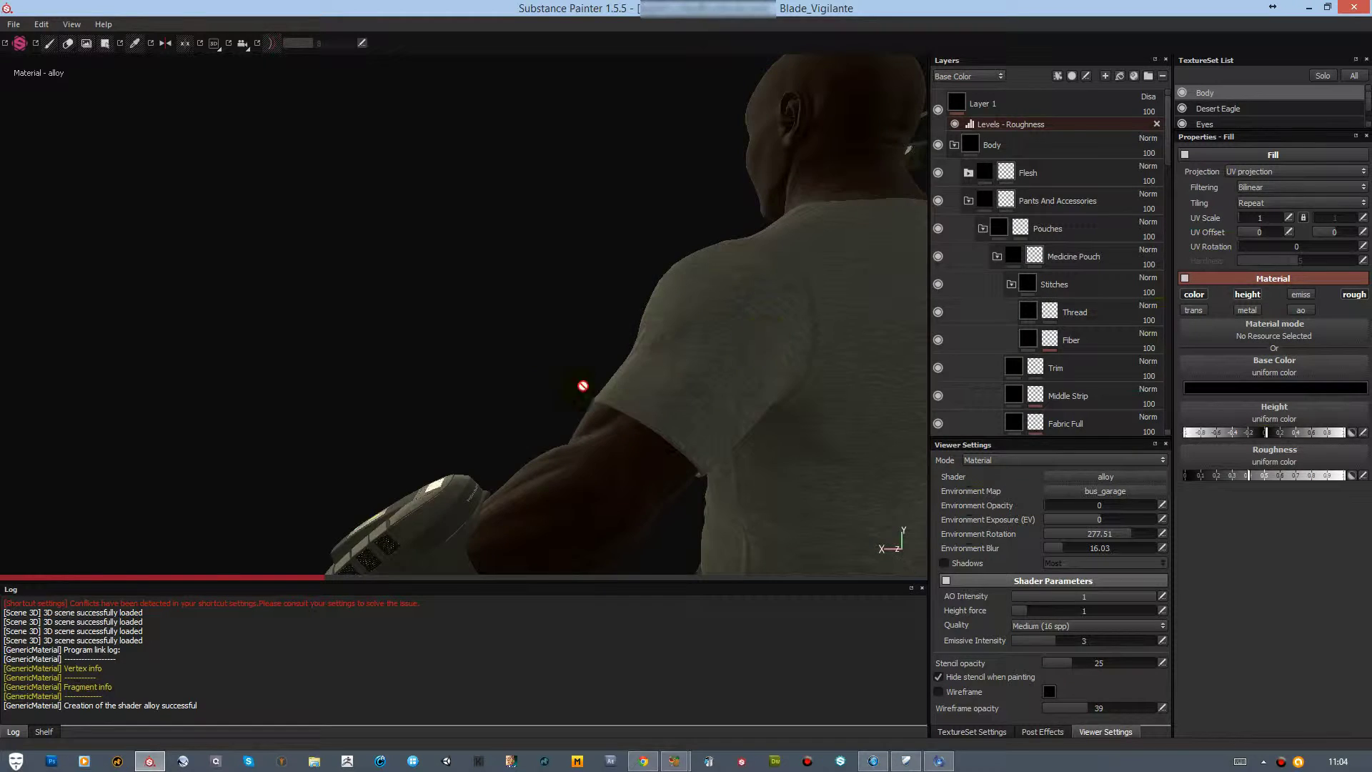
{"action": "left_click_drag", "start_coordinate": [582, 385], "coordinate": [761, 348], "text": "alt"}
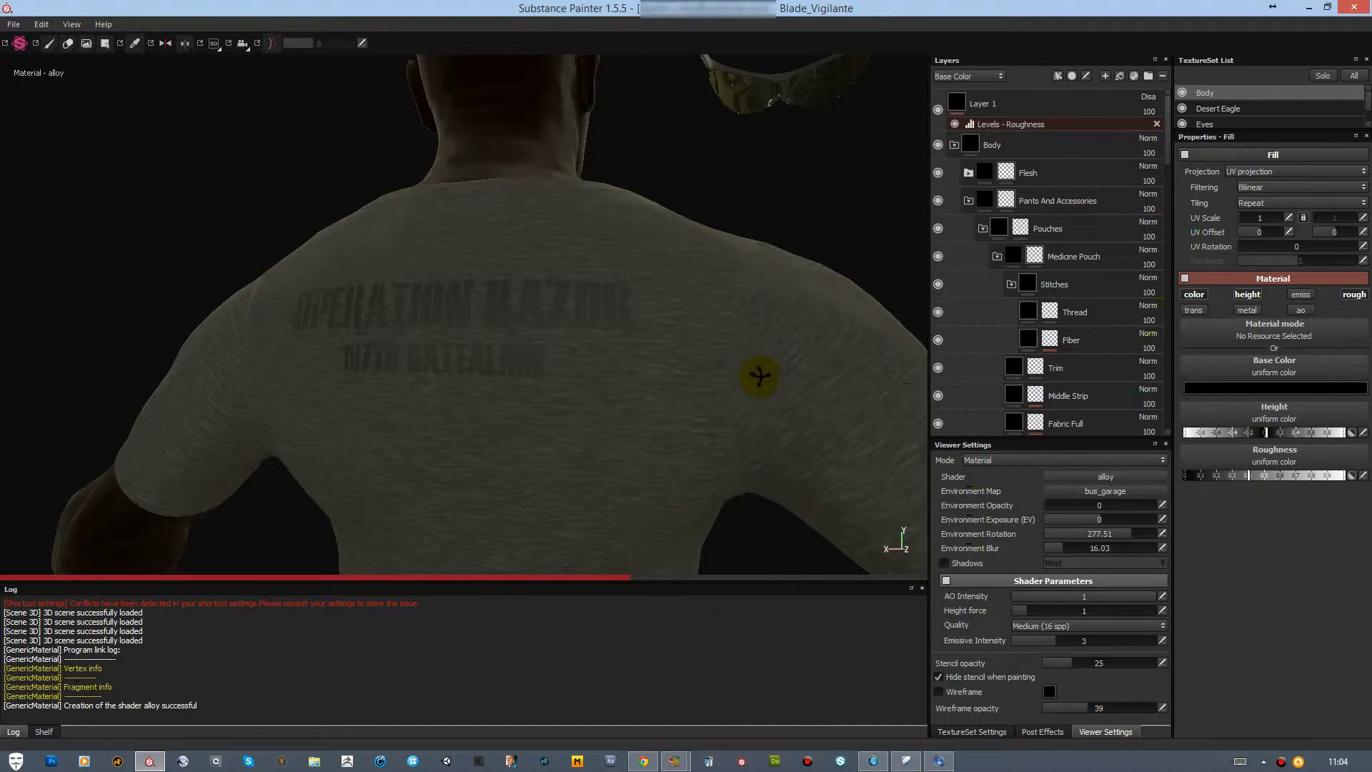
{"action": "left_click_drag", "start_coordinate": [764, 398], "coordinate": [763, 401], "text": "alt"}
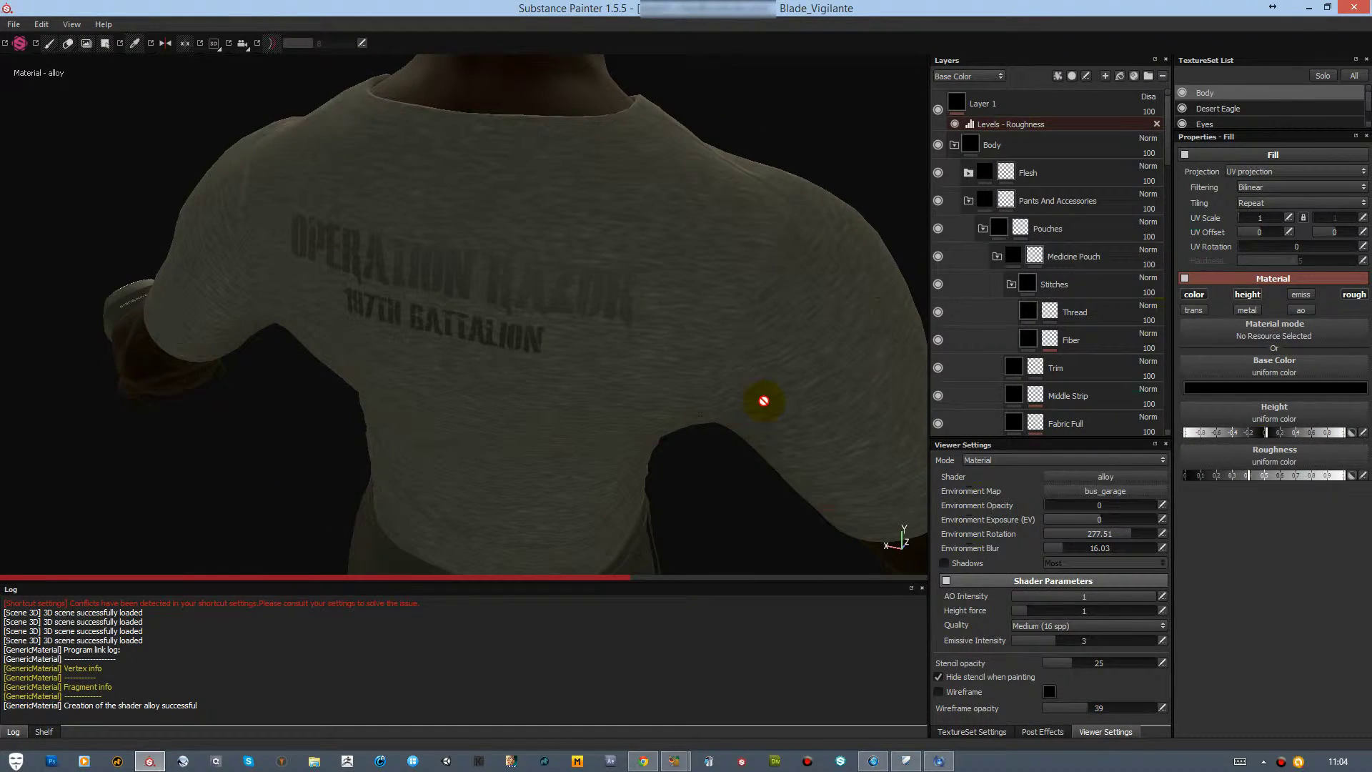
Frame the whole character from the front, view its base color alone, and return to the full material view
{"action": "key", "text": "f"}
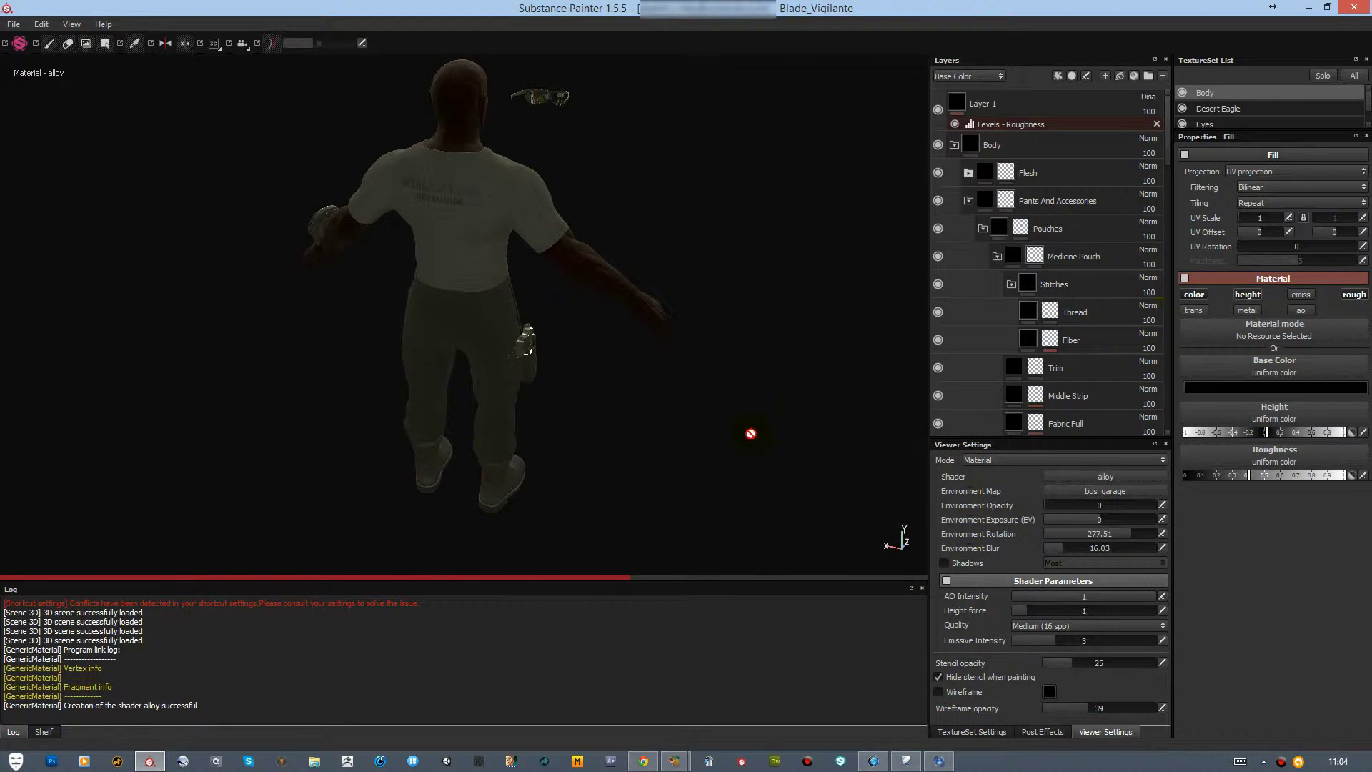
{"action": "left_click_drag", "start_coordinate": [751, 435], "coordinate": [517, 411], "text": "alt"}
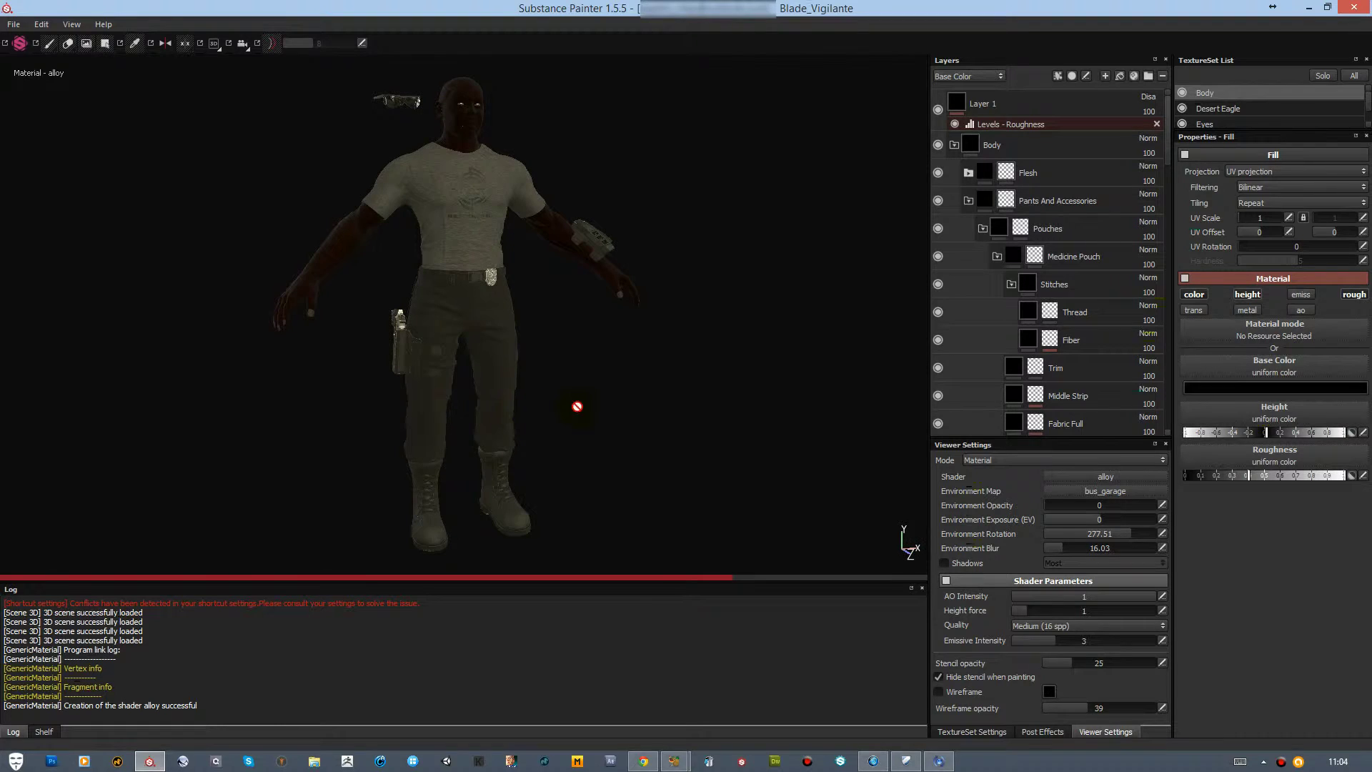
{"action": "key", "text": "c"}
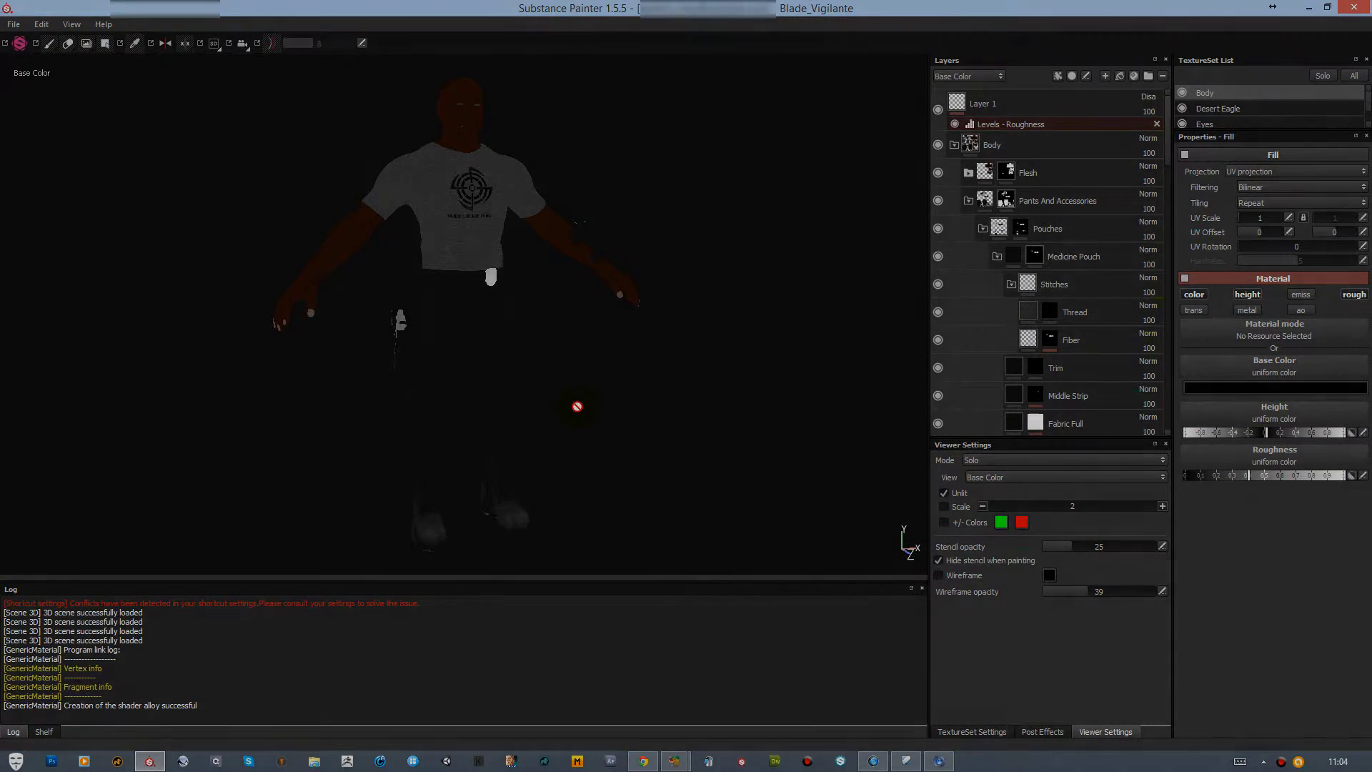
{"action": "key", "text": "m"}
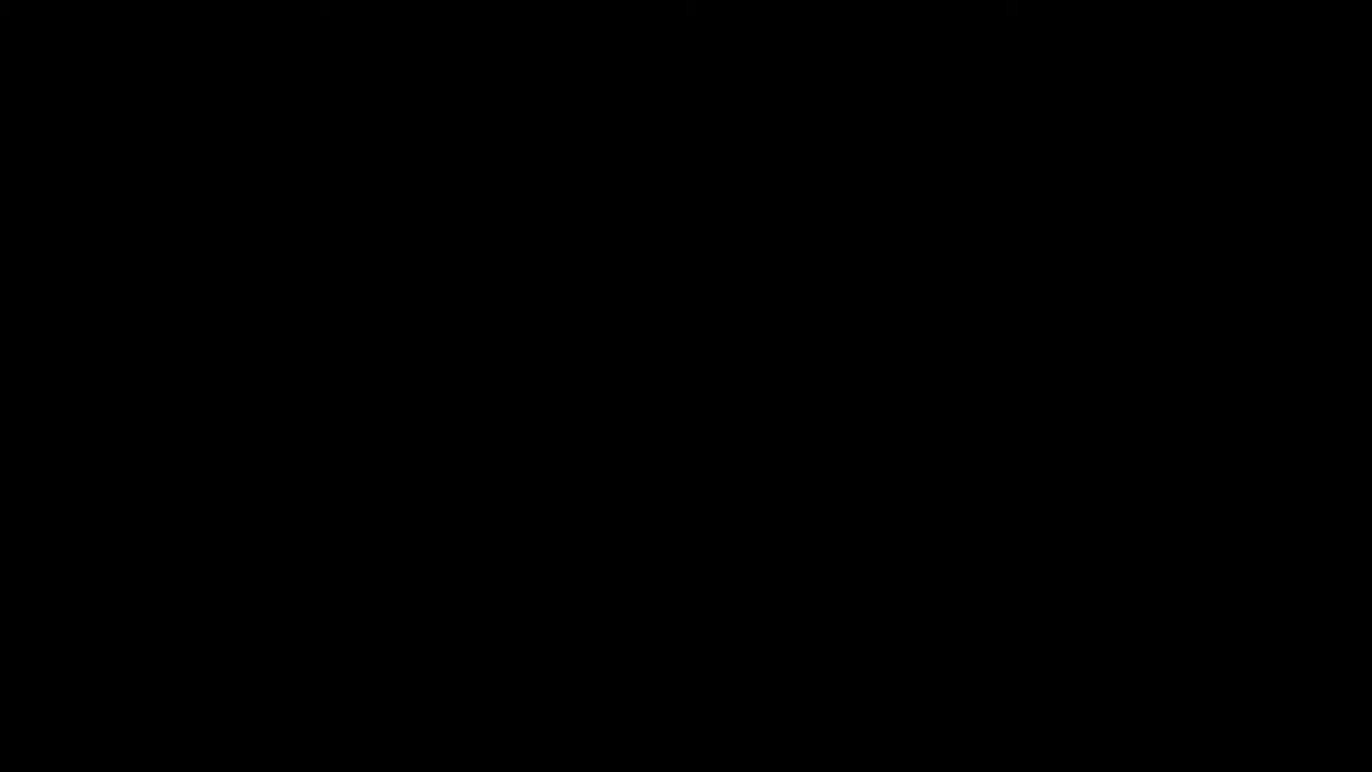